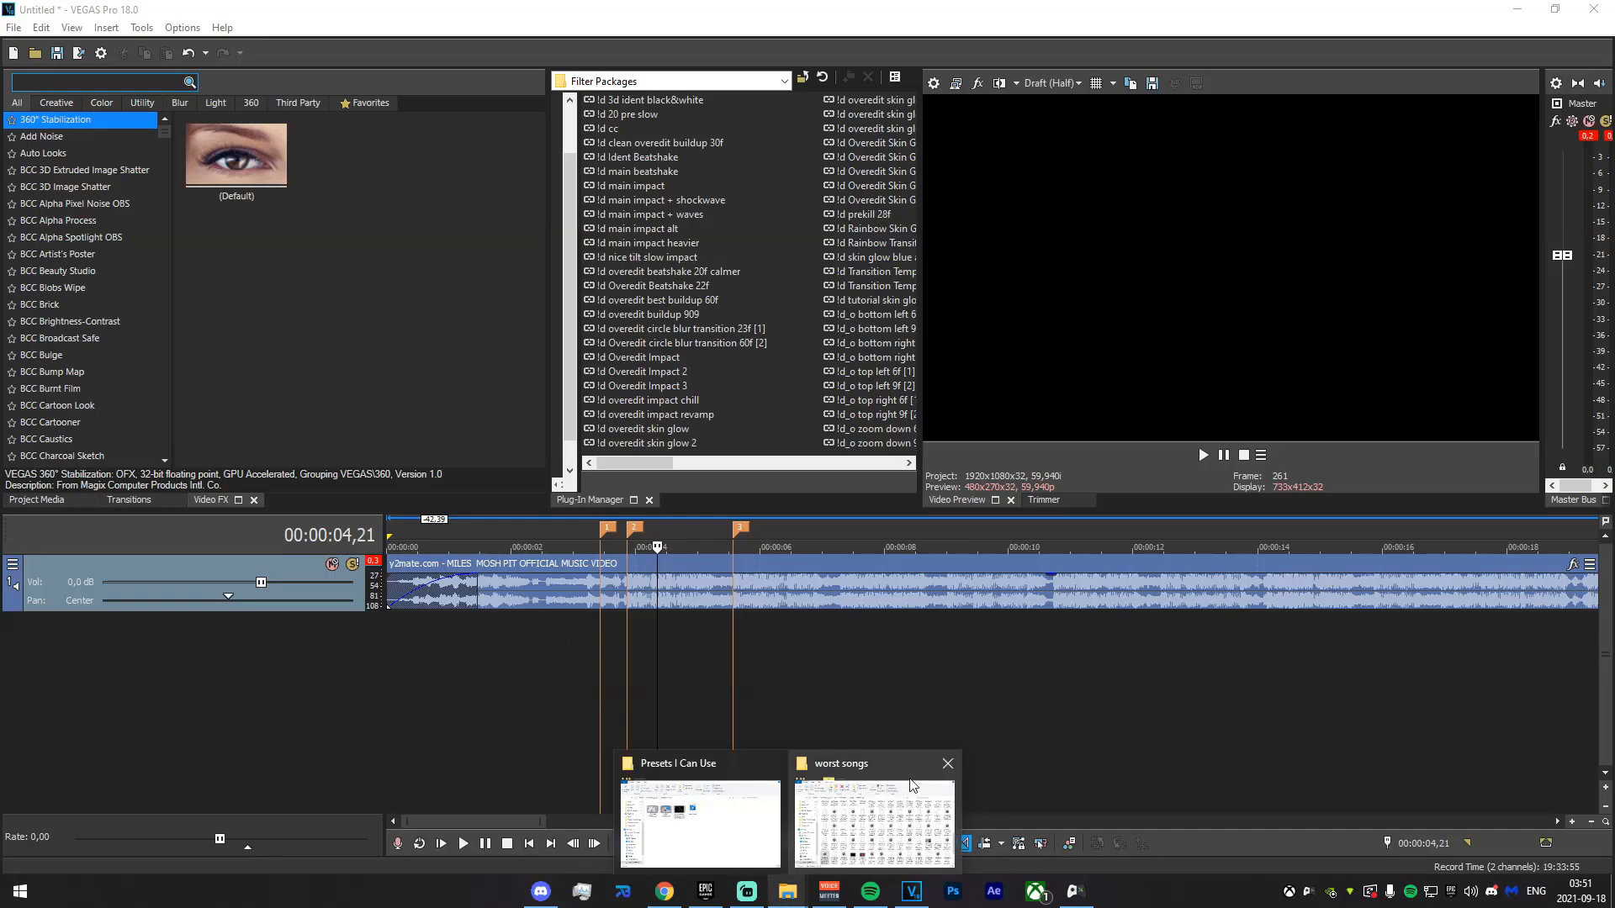
# - Add the "!GOD OPENER" gameplay clip at the start of the timeline, above the music track
pyautogui.click(683, 703)
pyautogui.click(486, 654)
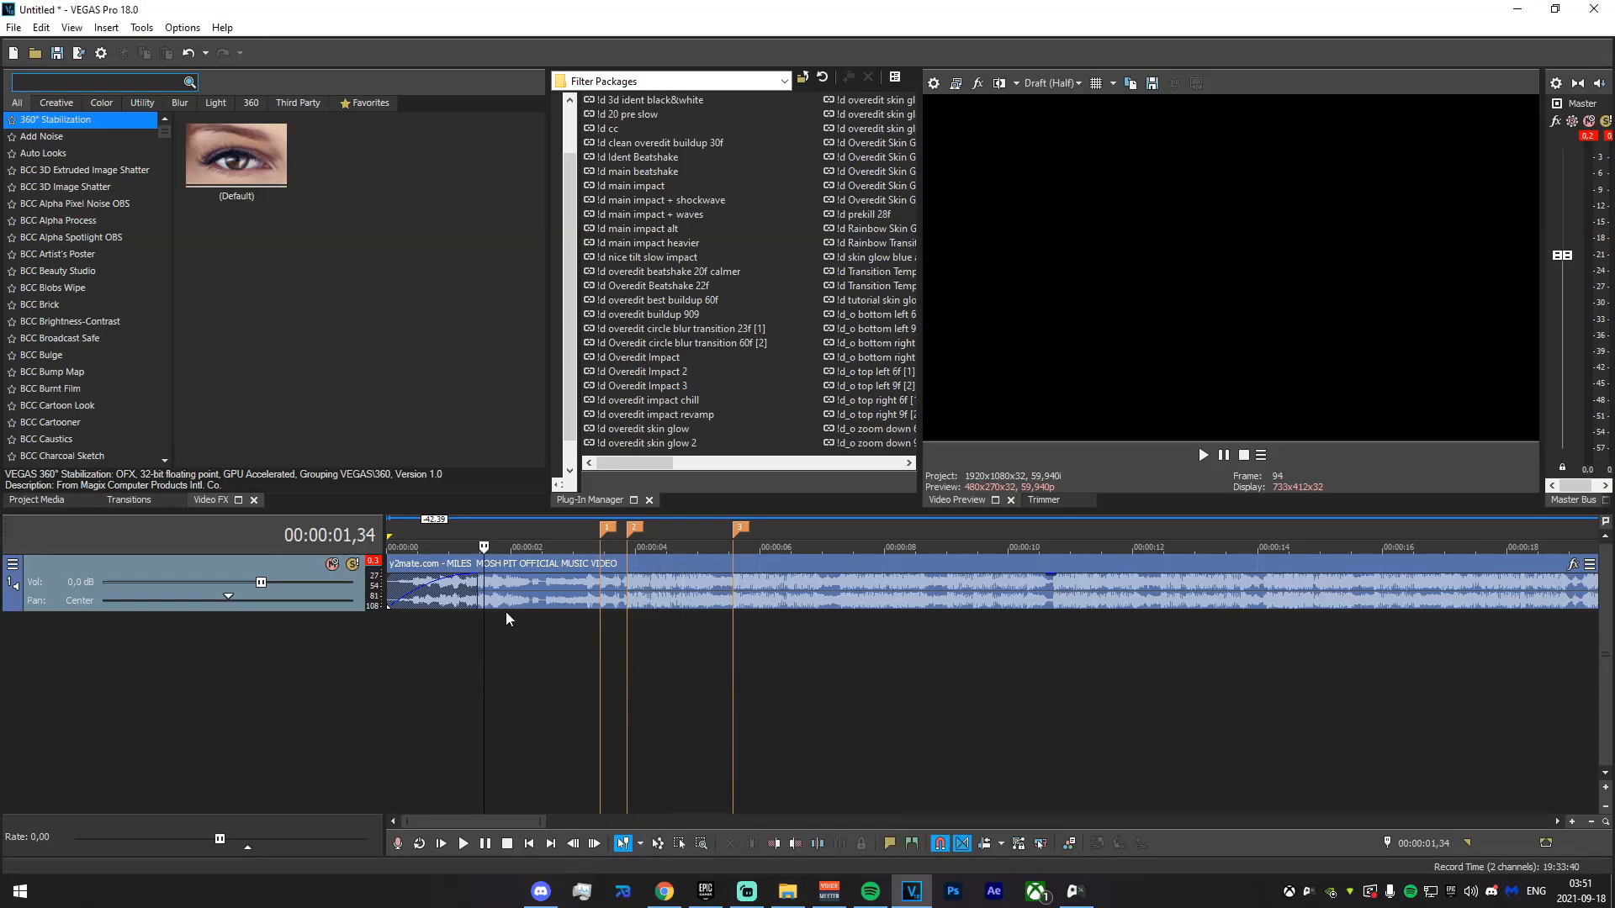
pyautogui.click(539, 588)
pyautogui.click(1078, 602)
pyautogui.click(707, 586)
pyautogui.click(641, 589)
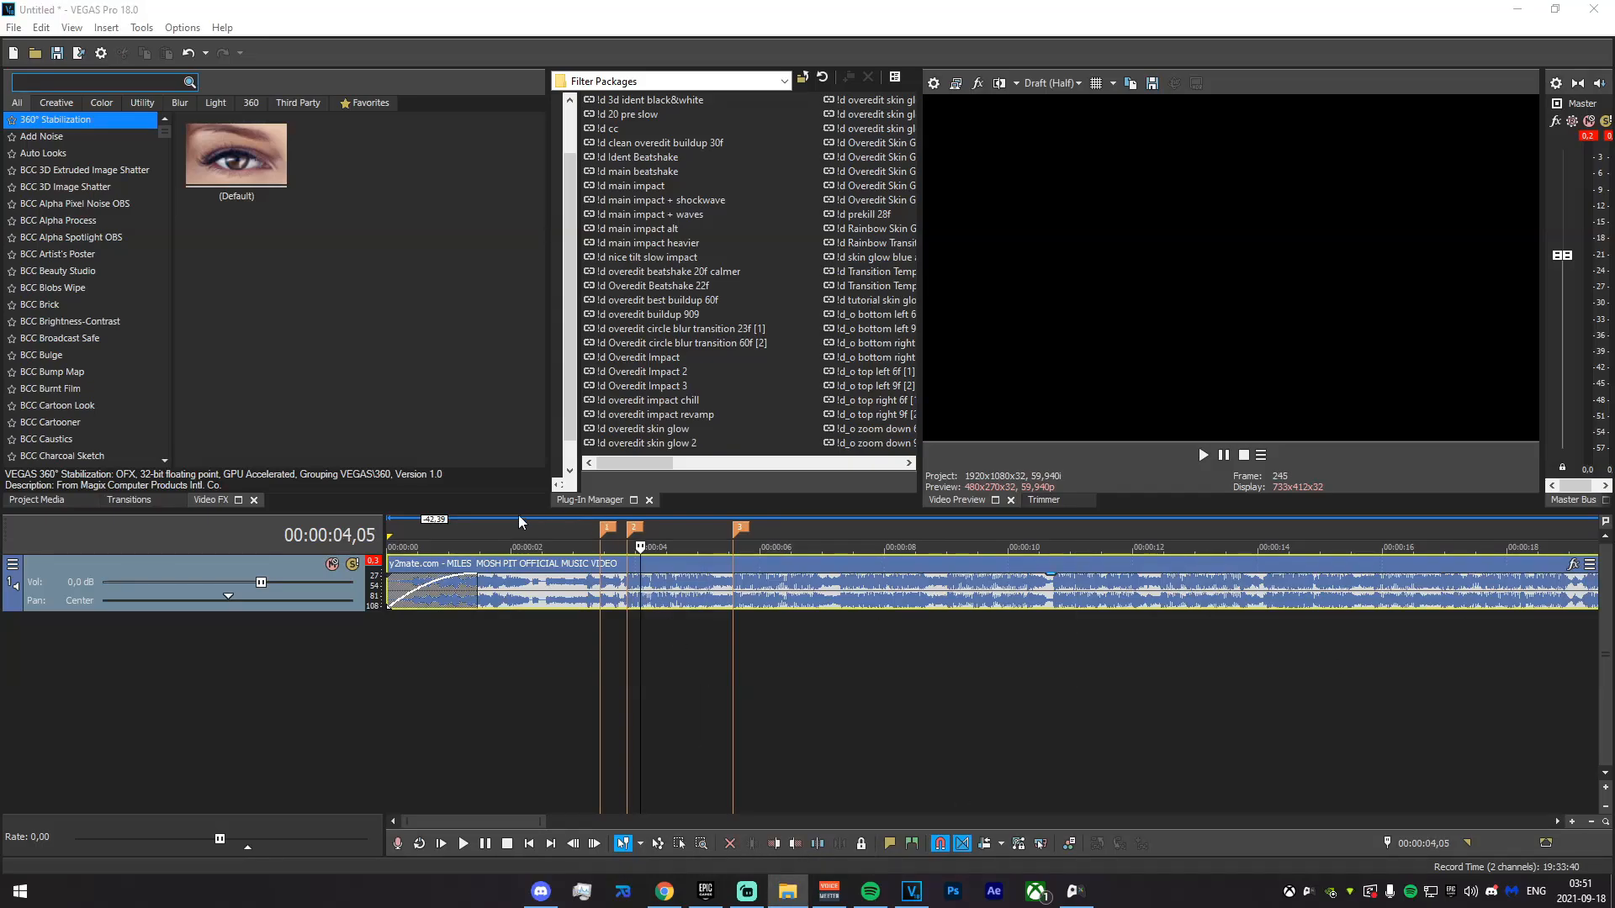
pyautogui.click(945, 344)
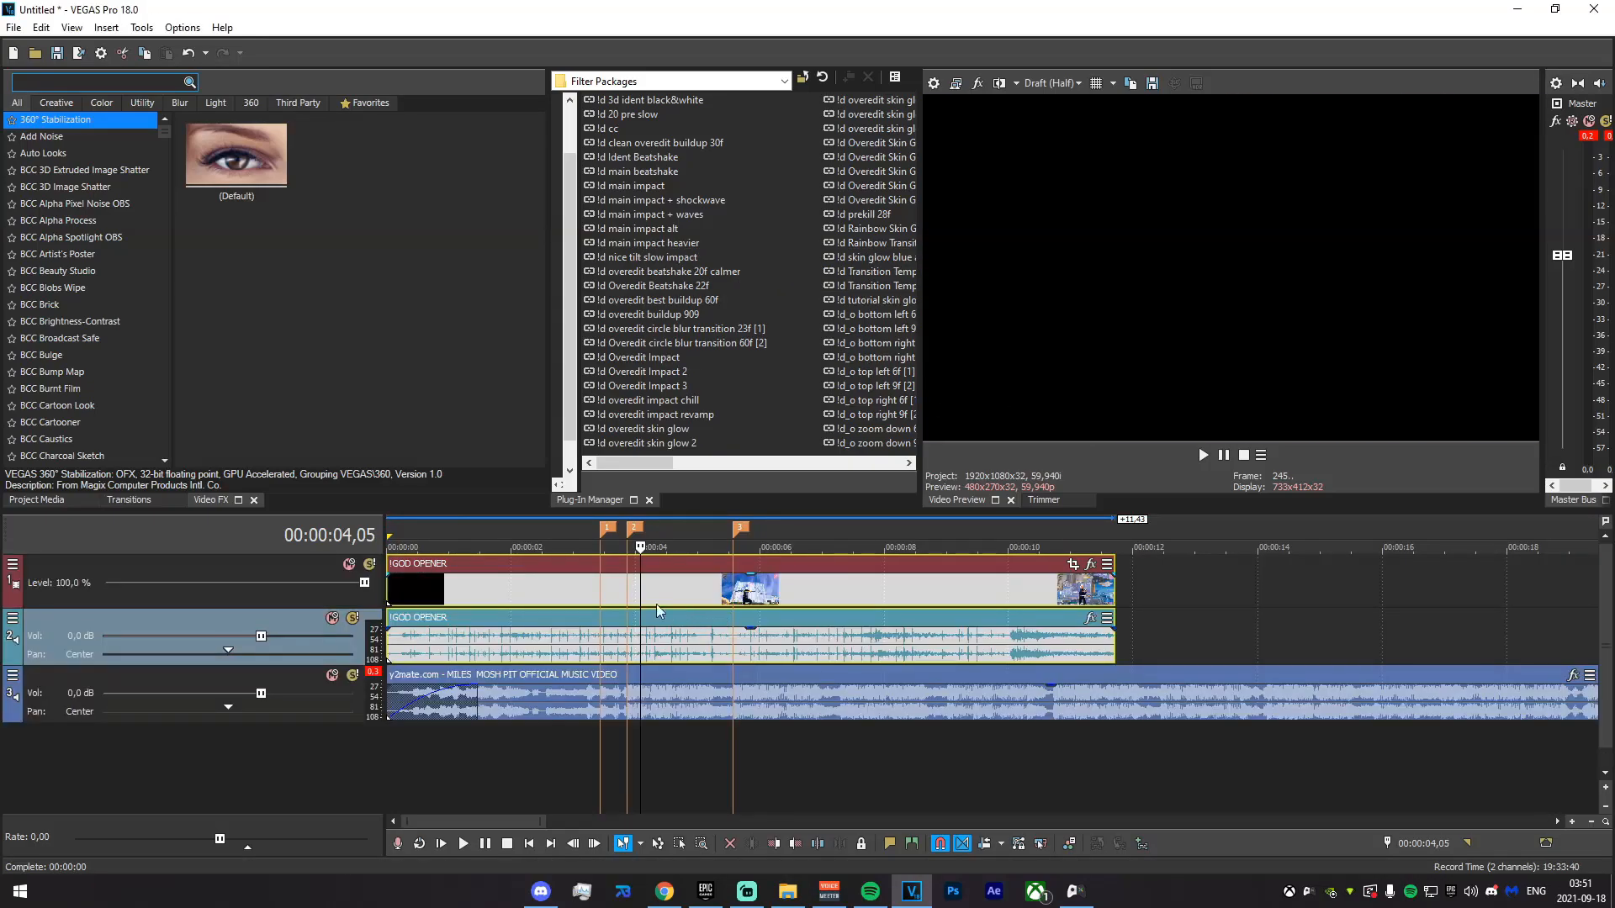
# - Trim the opening footage off the "!GOD OPENER" clip and move the shortened clip earlier on the timeline
pyautogui.click(627, 589)
pyautogui.moveTo(387, 586); pyautogui.dragTo(488, 604)
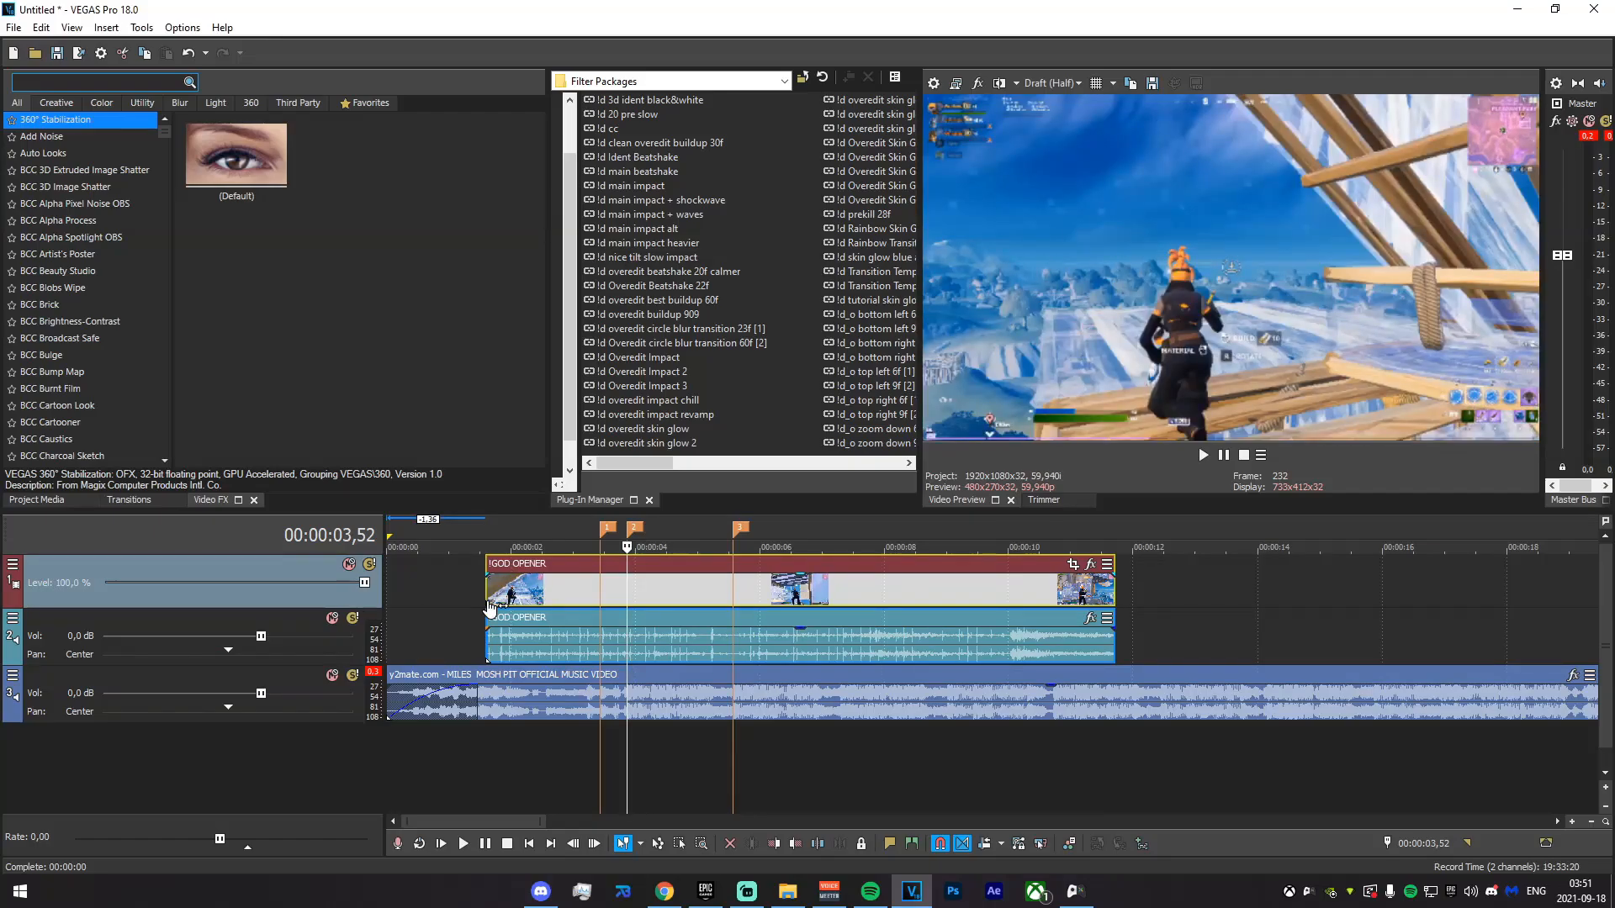
pyautogui.moveTo(486, 592); pyautogui.dragTo(611, 596)
pyautogui.moveTo(765, 596); pyautogui.dragTo(687, 598)
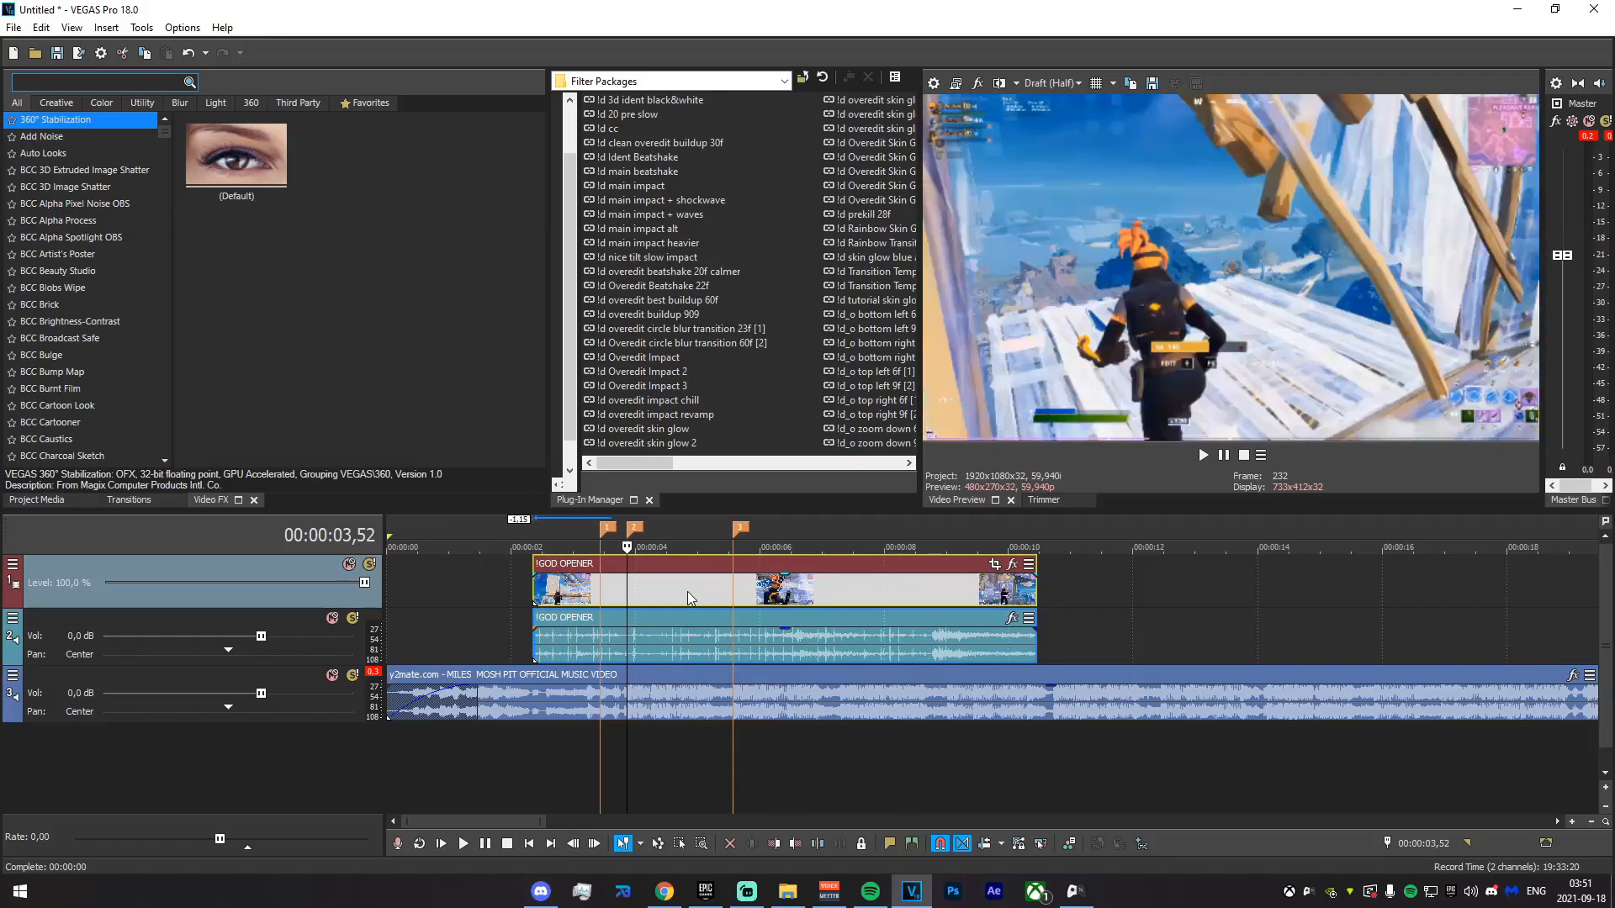
# - Examine the gameplay around the three timeline markers to compare its action with the song's beats
pyautogui.click(612, 748)
pyautogui.scroll(4, 841, 720)
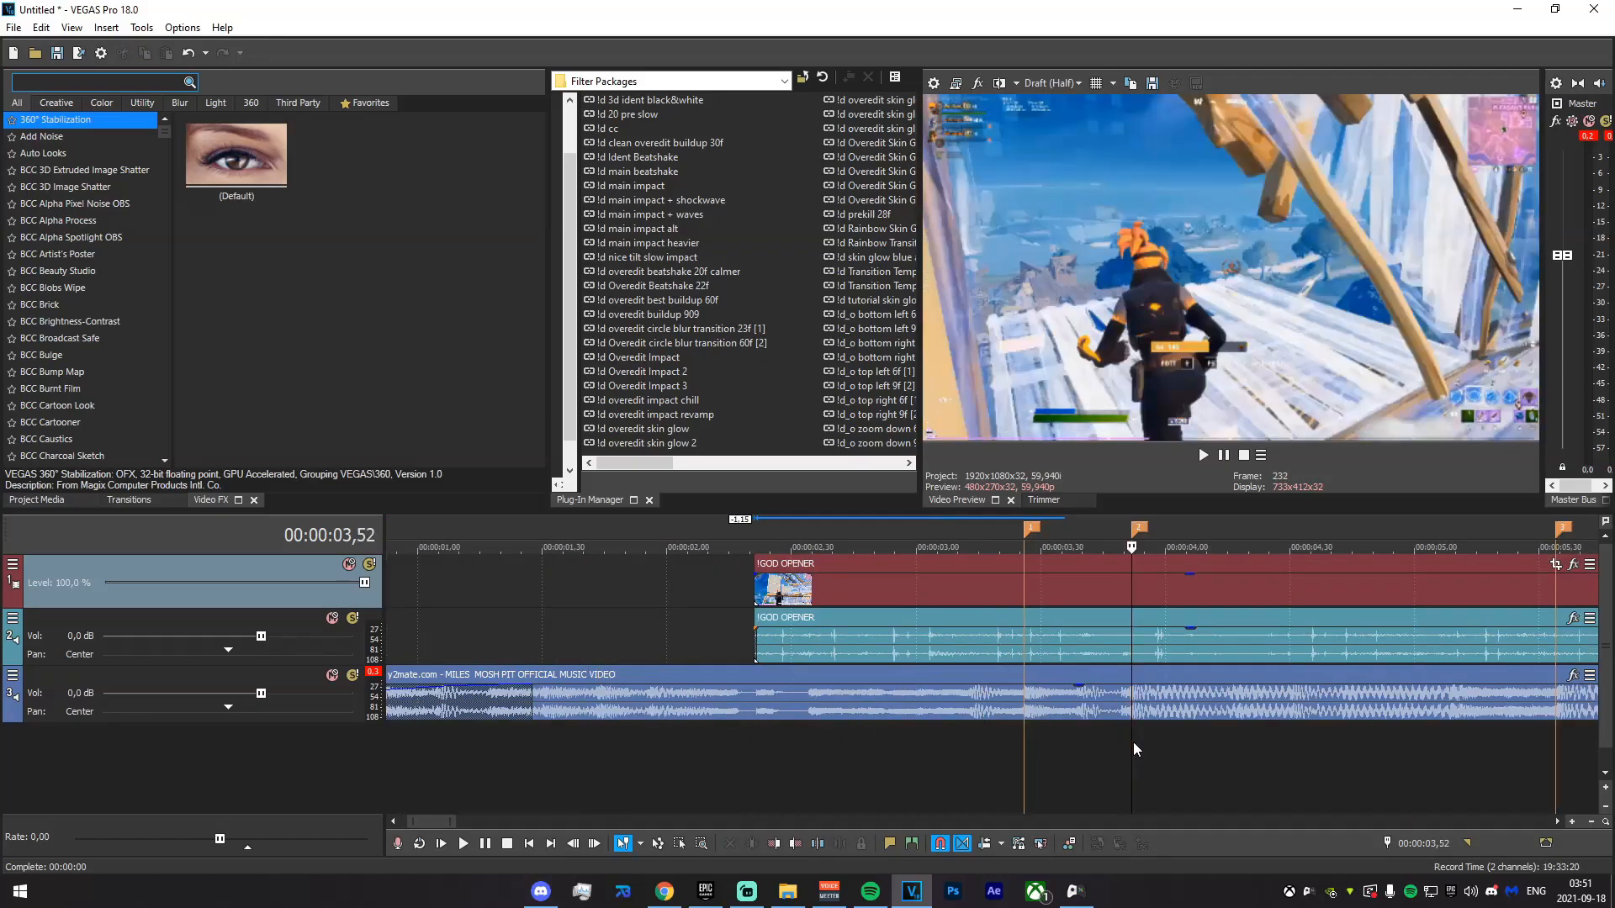
pyautogui.scroll(3, 1133, 740)
pyautogui.click(662, 735)
pyautogui.click(980, 738)
pyautogui.moveTo(981, 749); pyautogui.dragTo(646, 733)
pyautogui.scroll(-6, 925, 710)
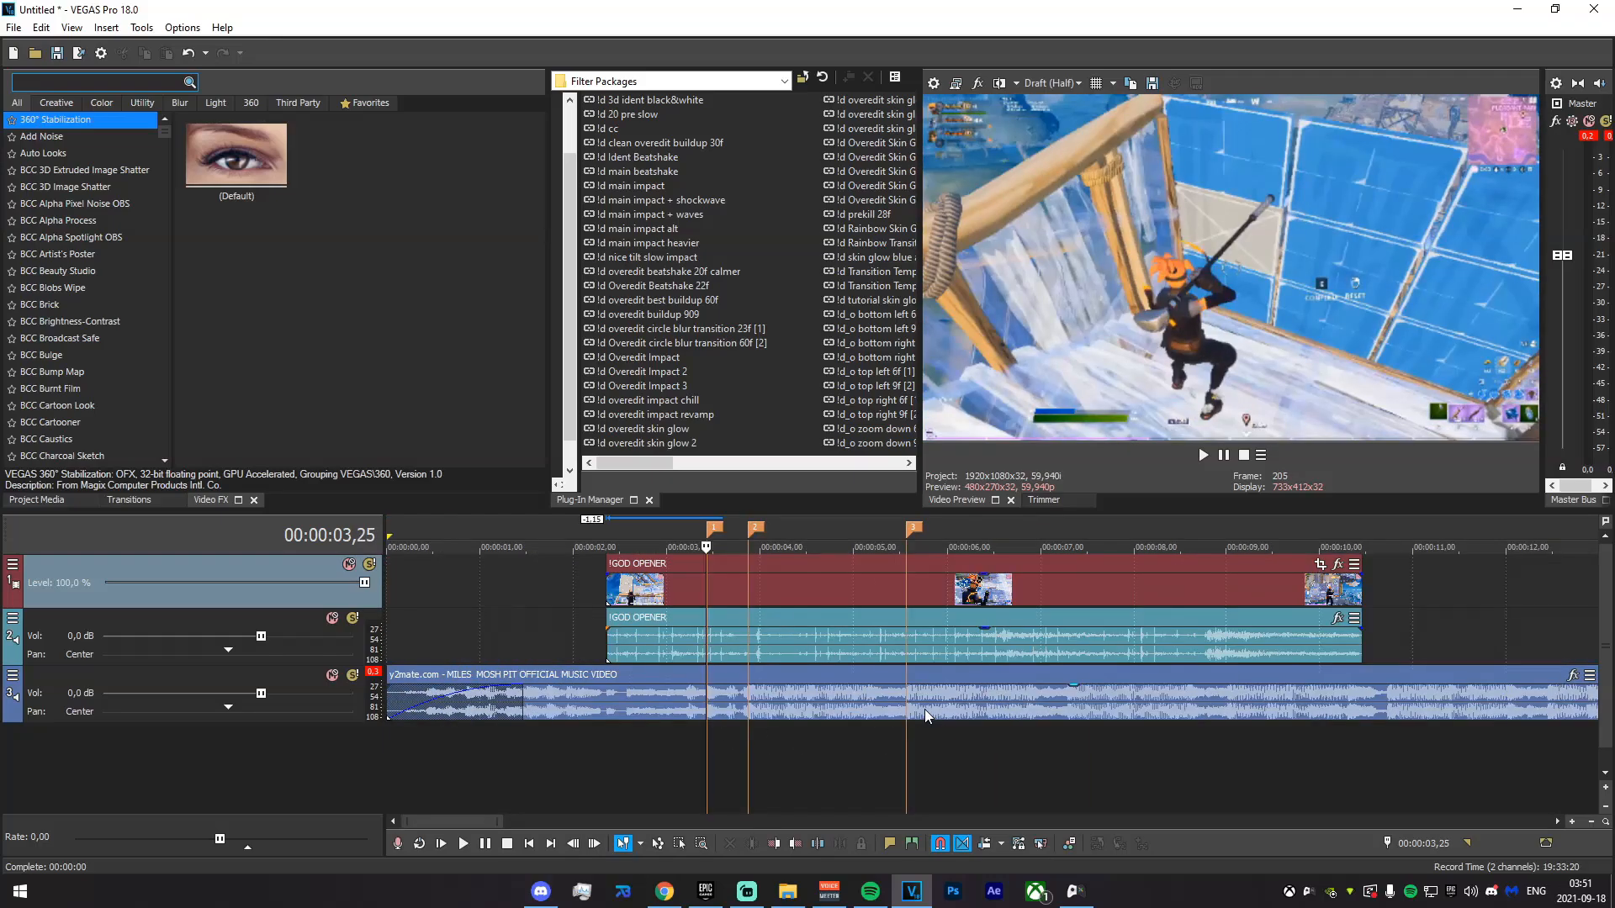
pyautogui.click(906, 729)
pyautogui.click(703, 752)
pyautogui.scroll(-2, 930, 769)
# - Trim the gameplay clip's start to just before the first marker and play the section up to the second marker
pyautogui.moveTo(495, 593); pyautogui.dragTo(540, 596)
pyautogui.click(557, 632)
pyautogui.click(567, 592)
pyautogui.scroll(3, 578, 676)
pyautogui.click(723, 750)
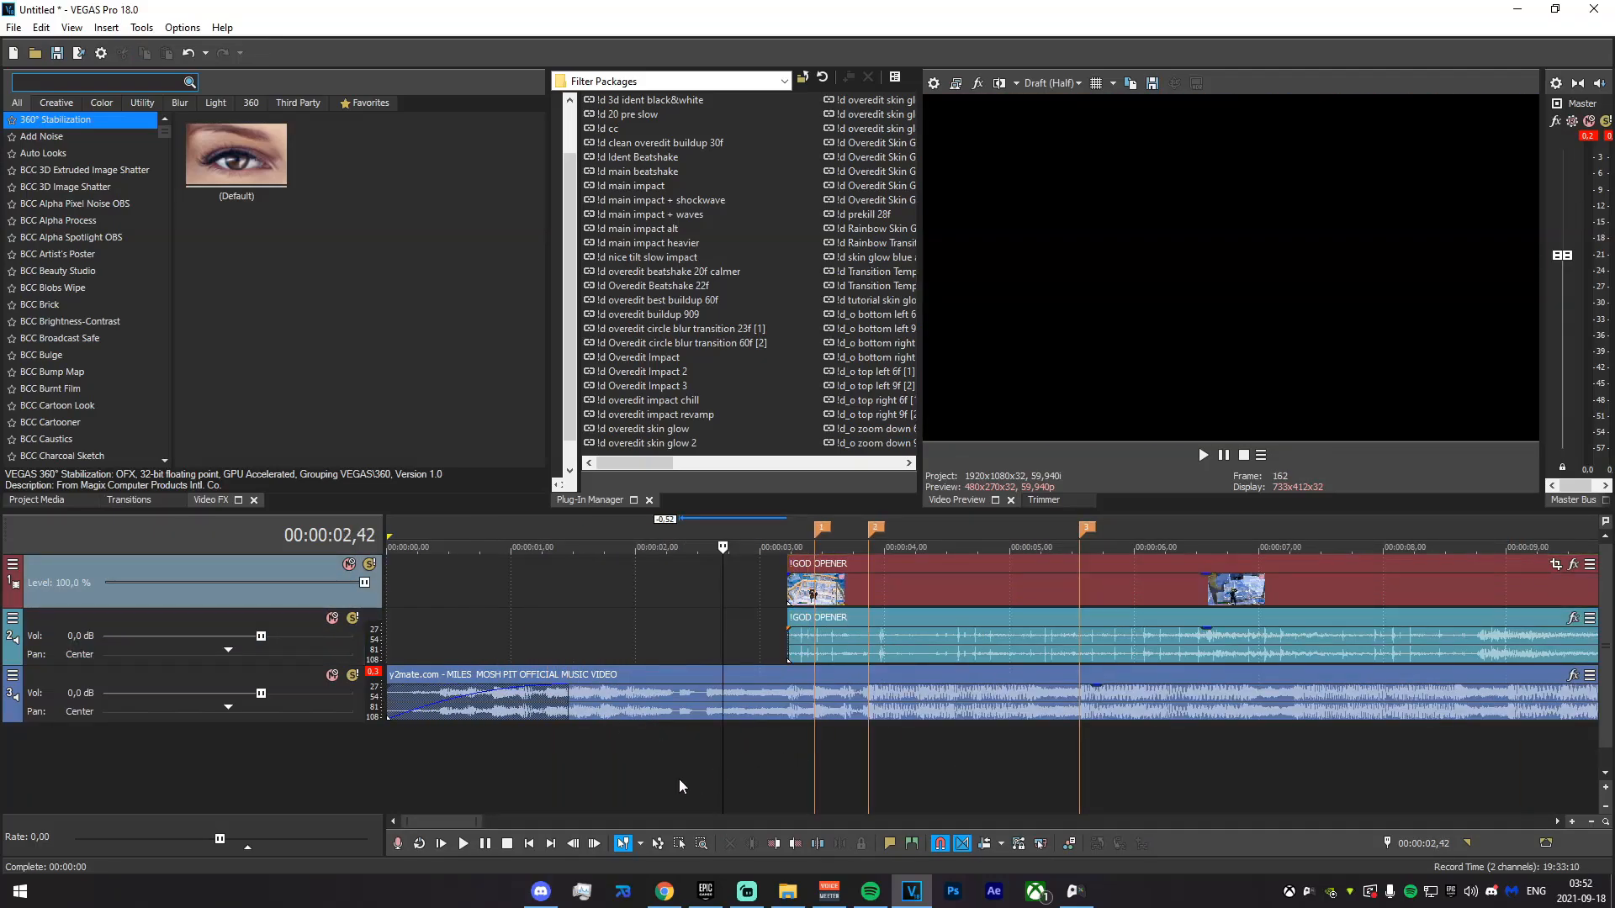
pyautogui.click(681, 779)
pyautogui.press('space')
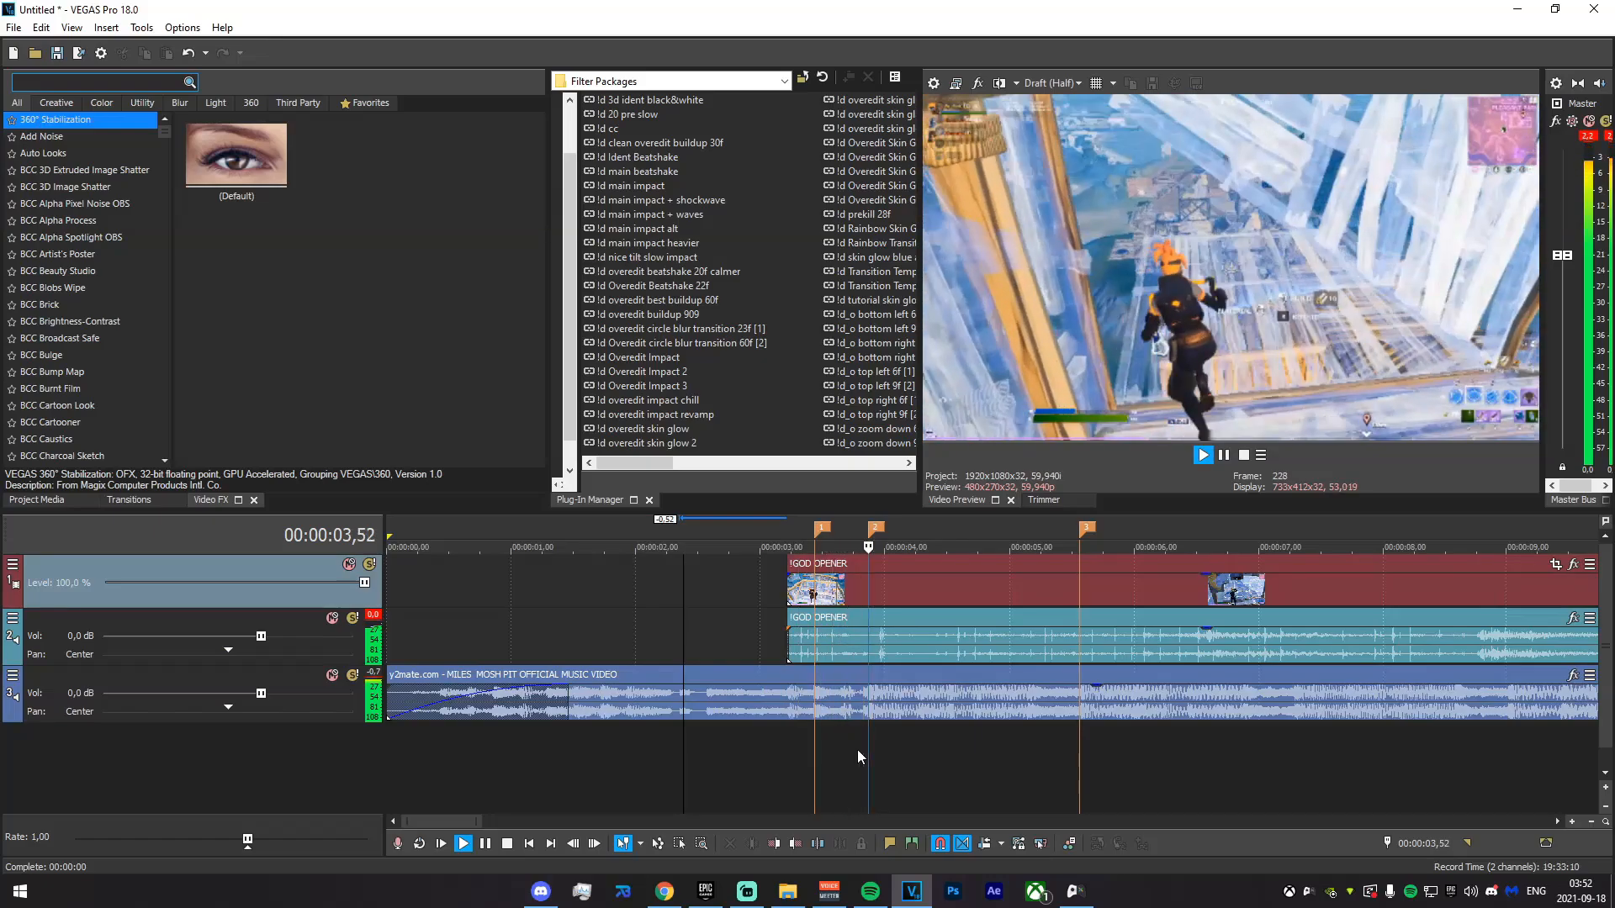
pyautogui.press('space')
# - Cut more opening footage off the gameplay clip and move it earlier to bring the shot near the first marker
pyautogui.click(817, 744)
pyautogui.moveTo(955, 592); pyautogui.dragTo(587, 580)
pyautogui.moveTo(417, 593); pyautogui.dragTo(648, 605)
pyautogui.click(814, 604)
pyautogui.moveTo(421, 594); pyautogui.dragTo(727, 597)
pyautogui.moveTo(854, 599); pyautogui.dragTo(637, 579)
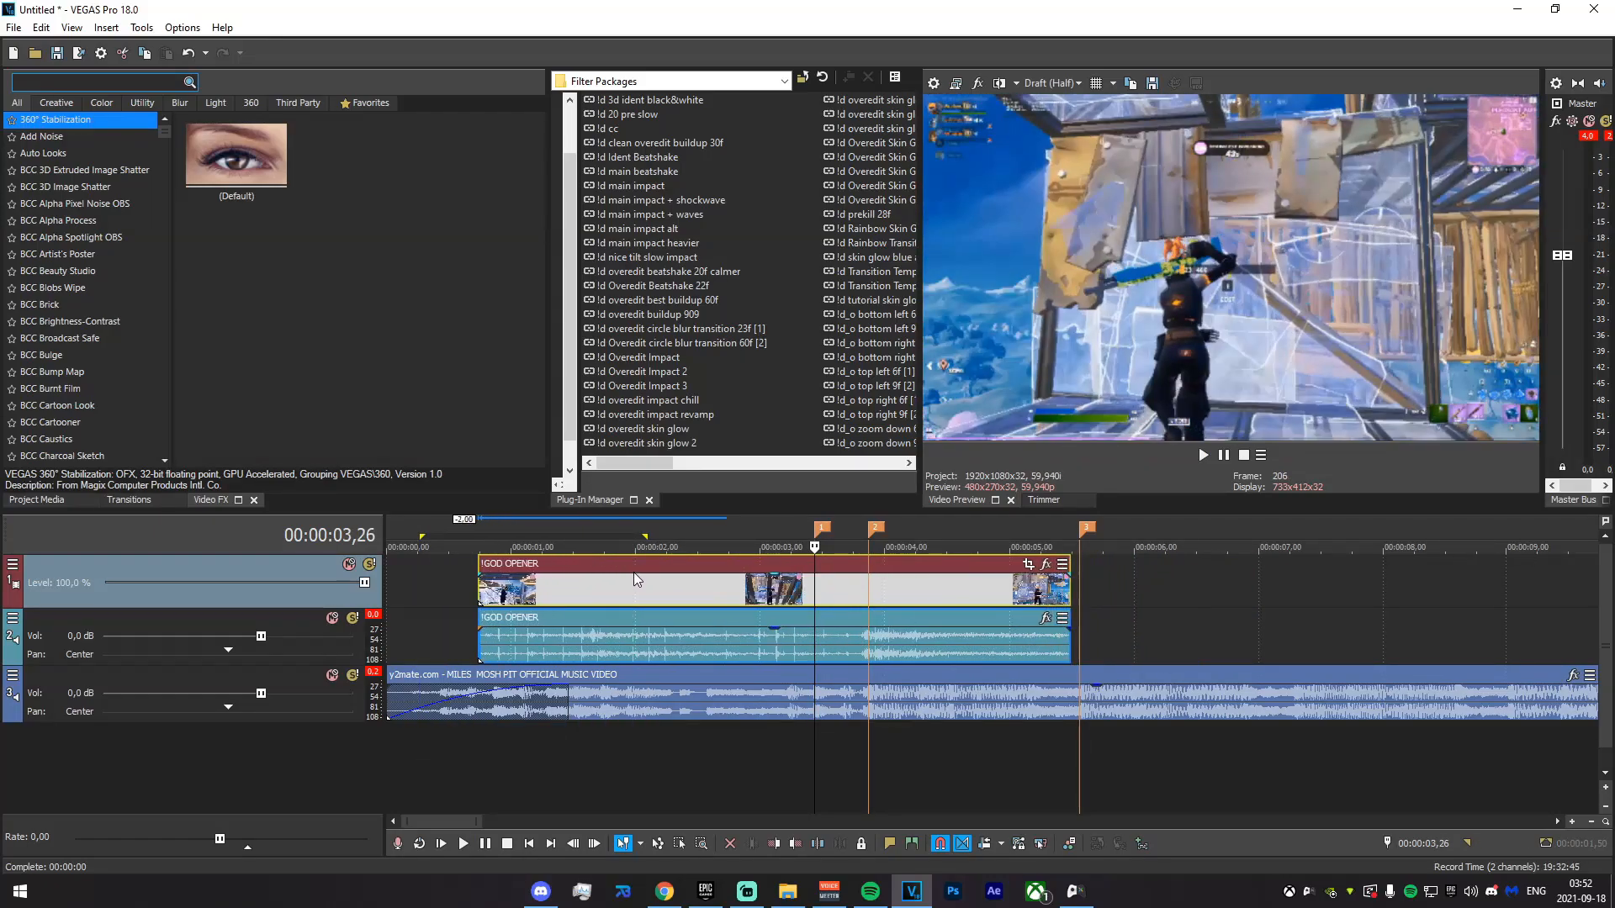
# - Nudge the gameplay clip a few frames earlier to match the first marker and extend its beginning to the timeline start
pyautogui.scroll(5, 802, 582)
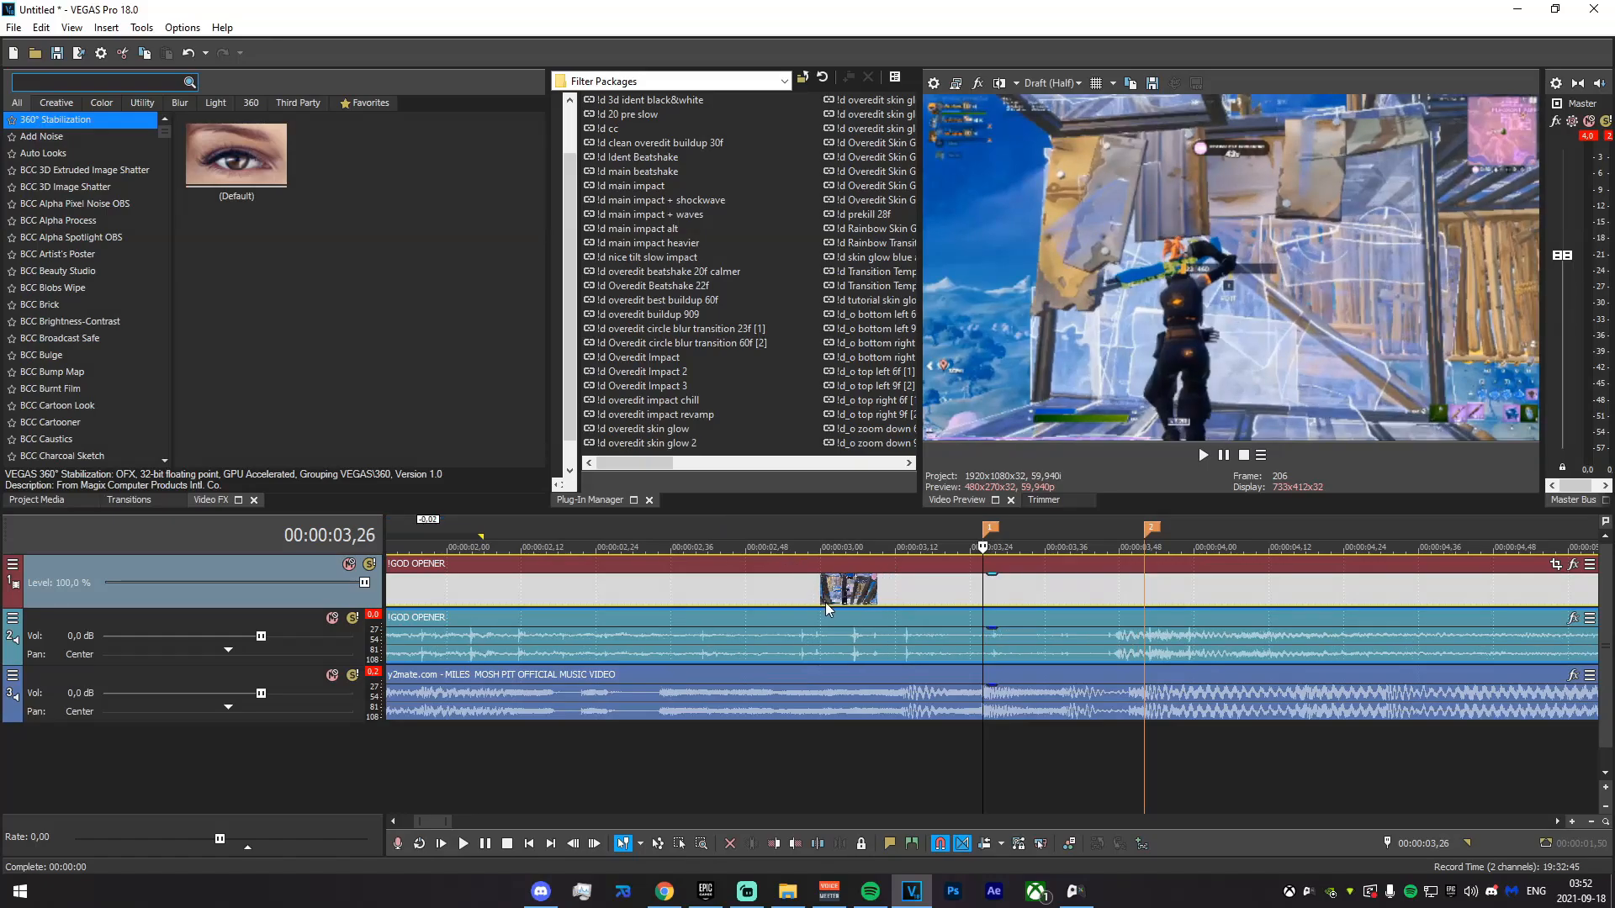
pyautogui.moveTo(825, 602); pyautogui.dragTo(812, 603)
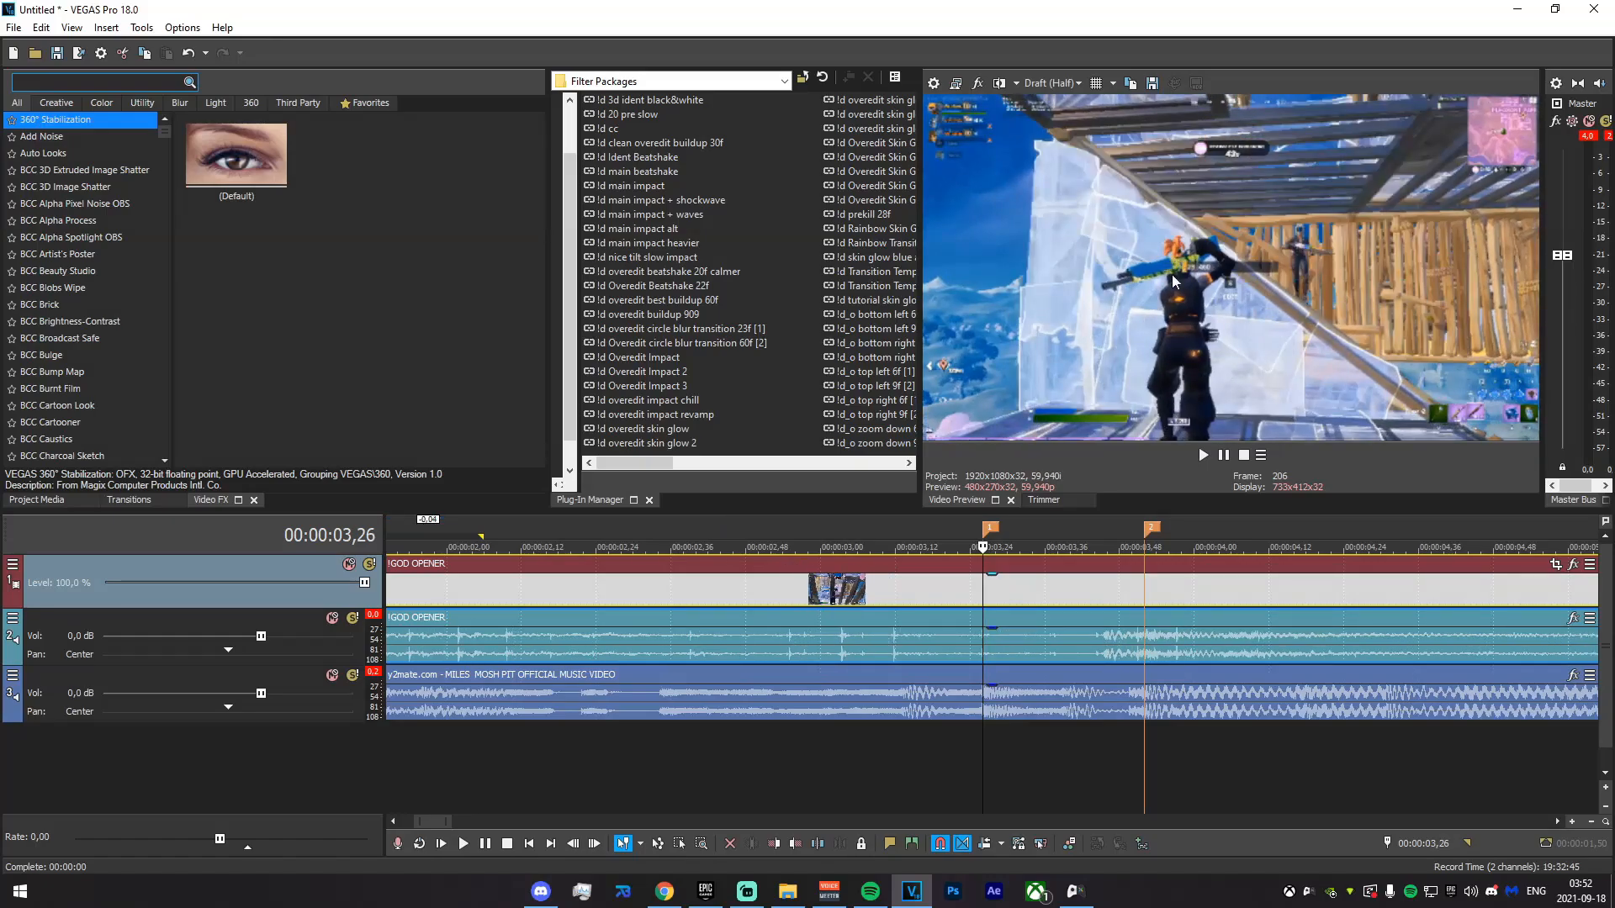
pyautogui.scroll(-6, 865, 703)
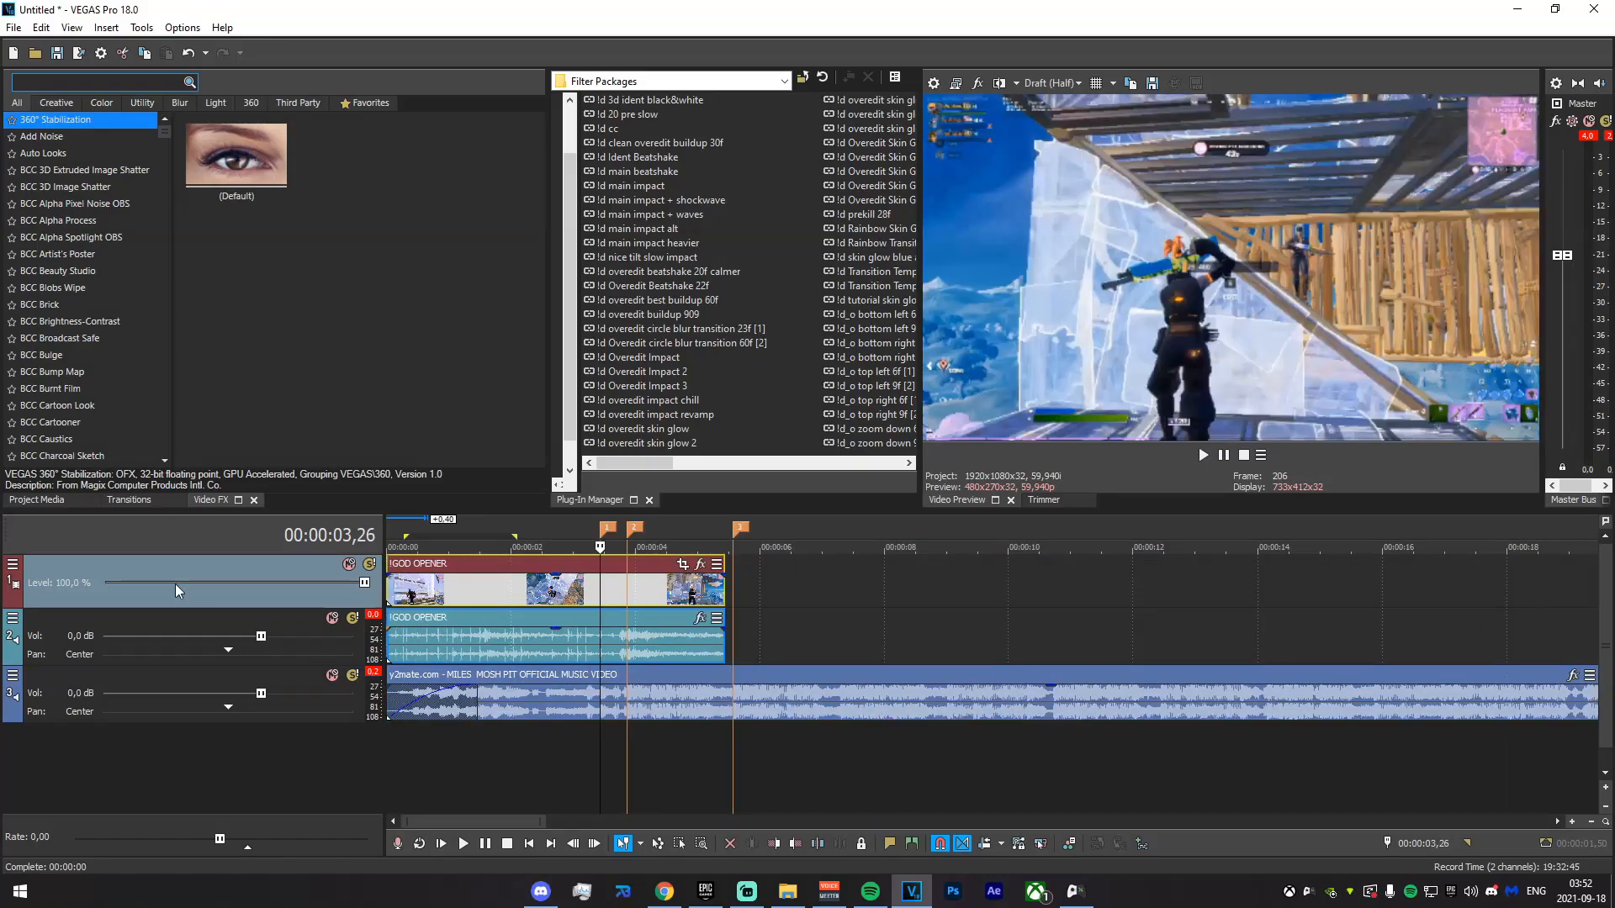
pyautogui.scroll(3, 536, 678)
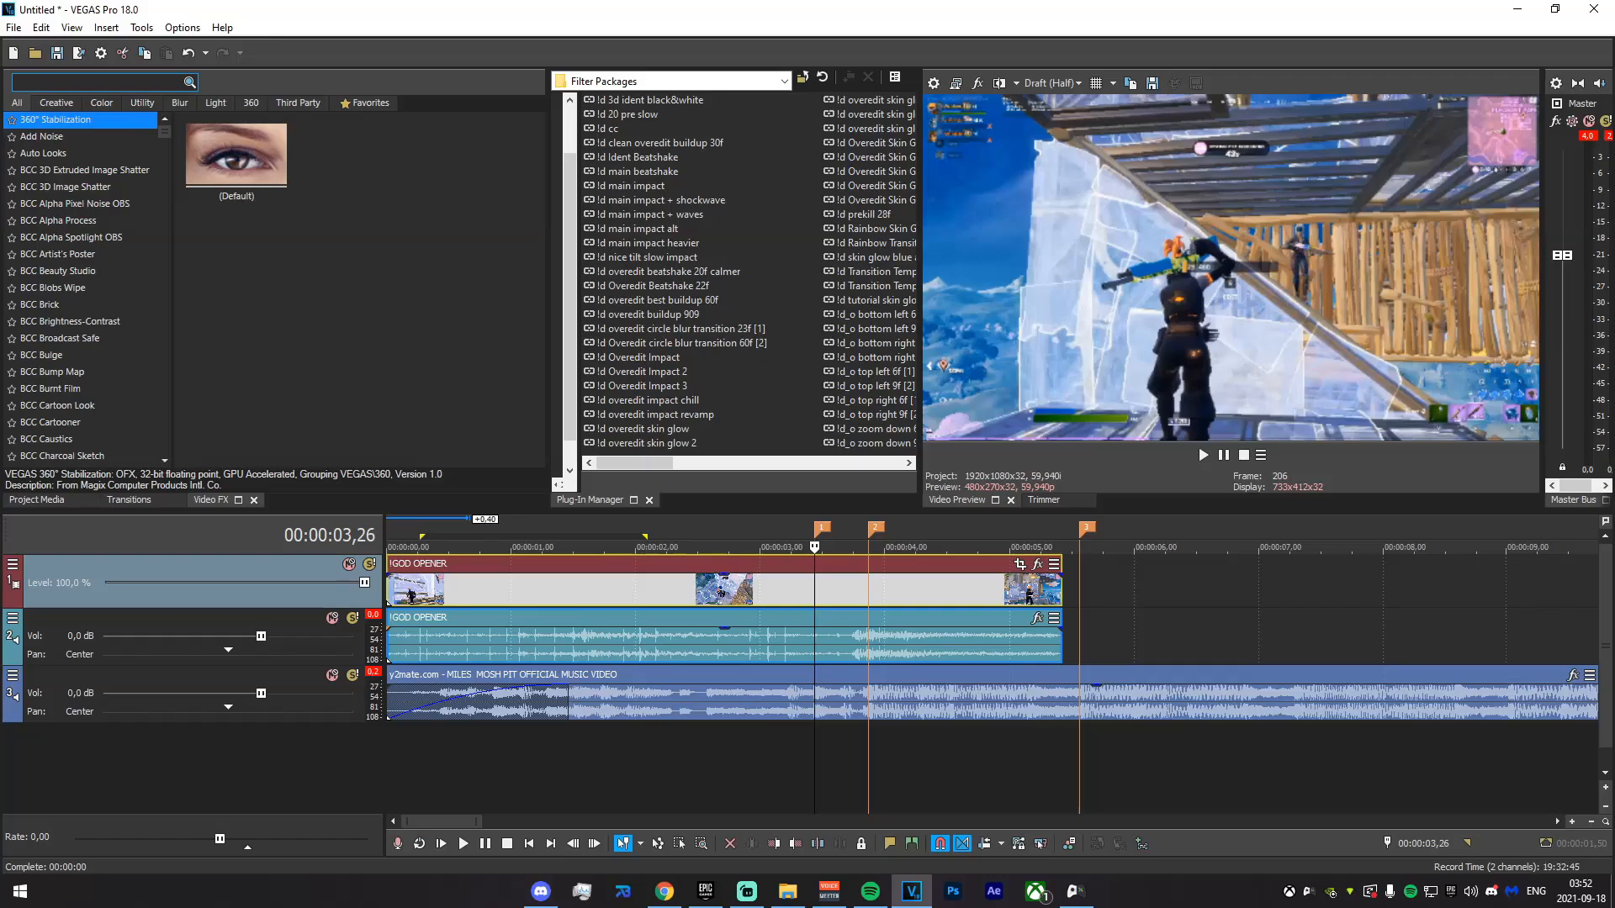
# - Add the "render_3" title clip at the timeline start on a new top track and trim its end to the first marker
pyautogui.hotkey('alt', 'Tab')
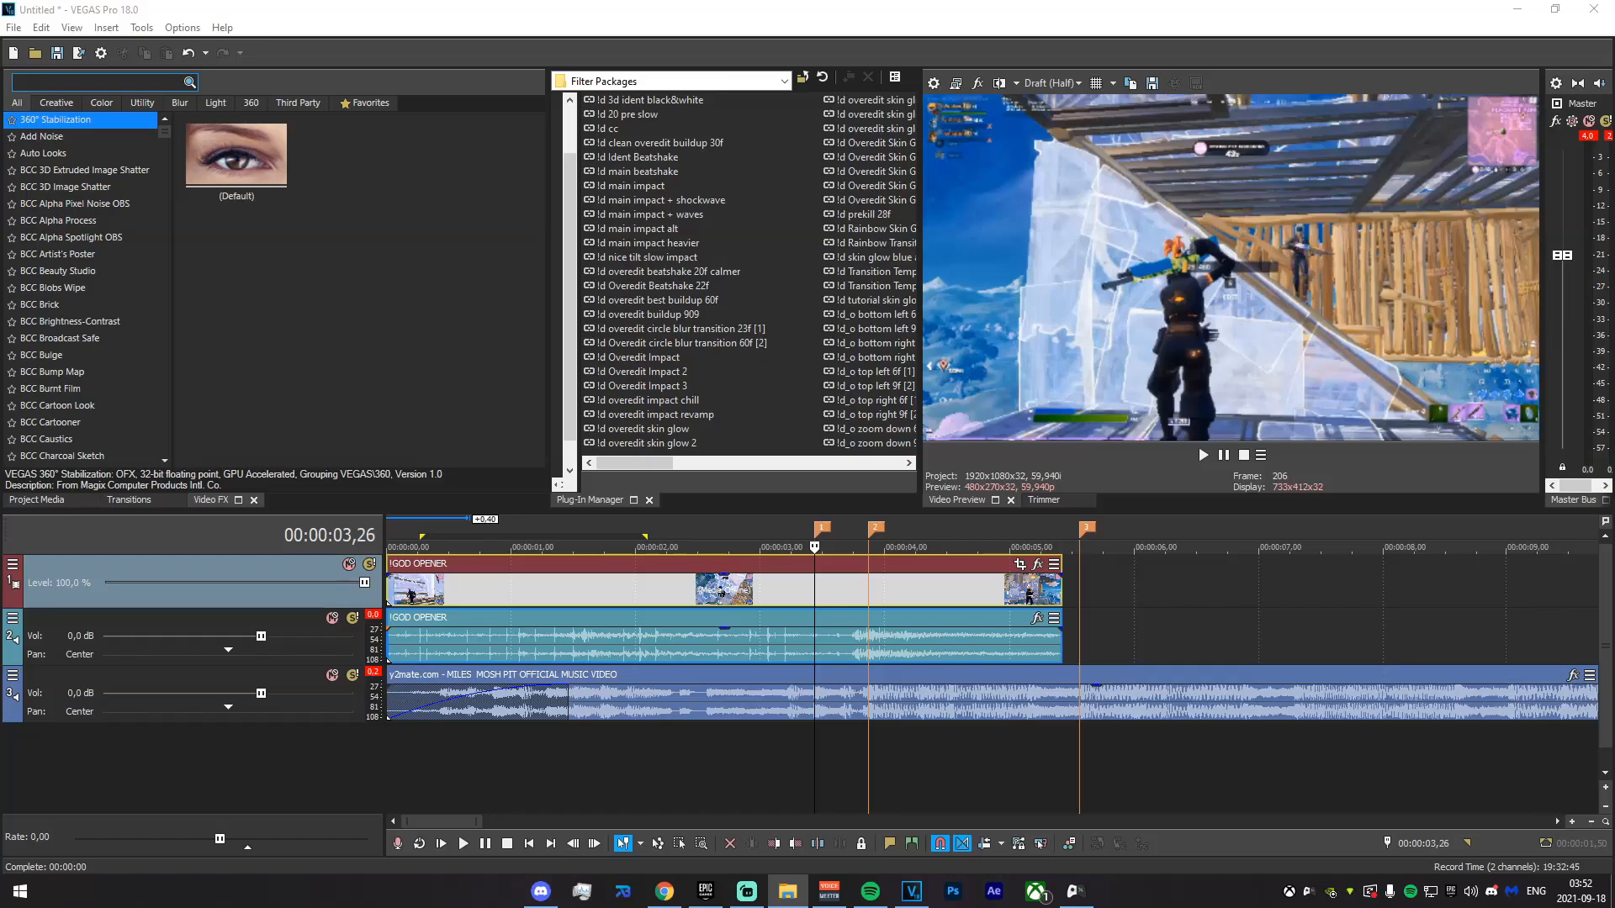
pyautogui.moveTo(470, 552); pyautogui.dragTo(395, 547)
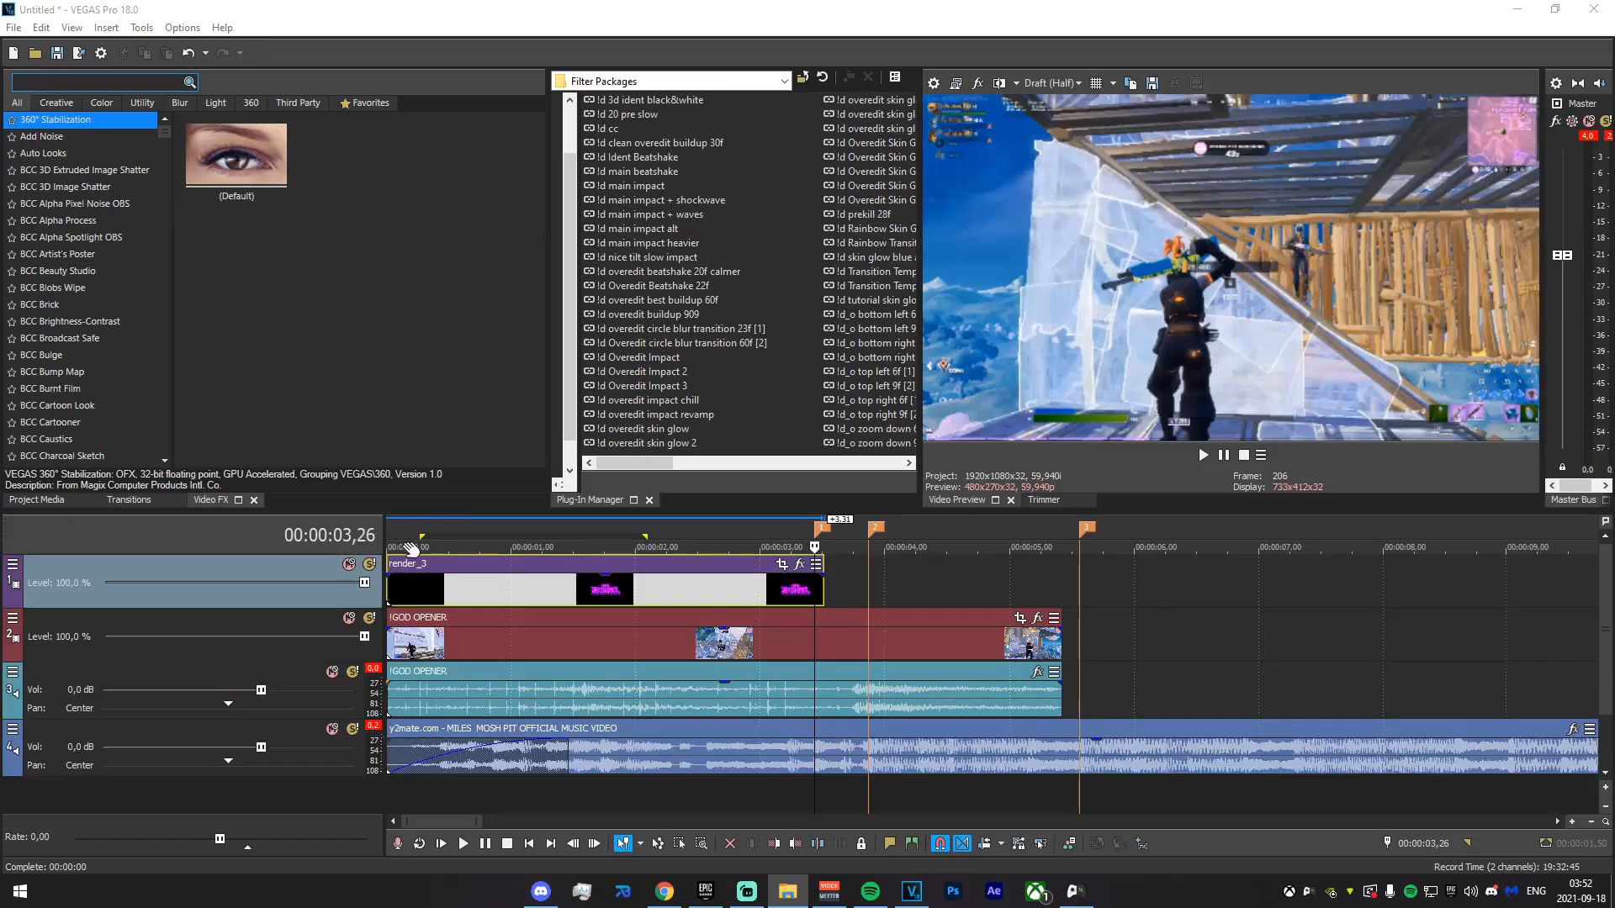
pyautogui.scroll(-2, 692, 559)
pyautogui.scroll(2, 737, 572)
pyautogui.moveTo(814, 599); pyautogui.dragTo(811, 598)
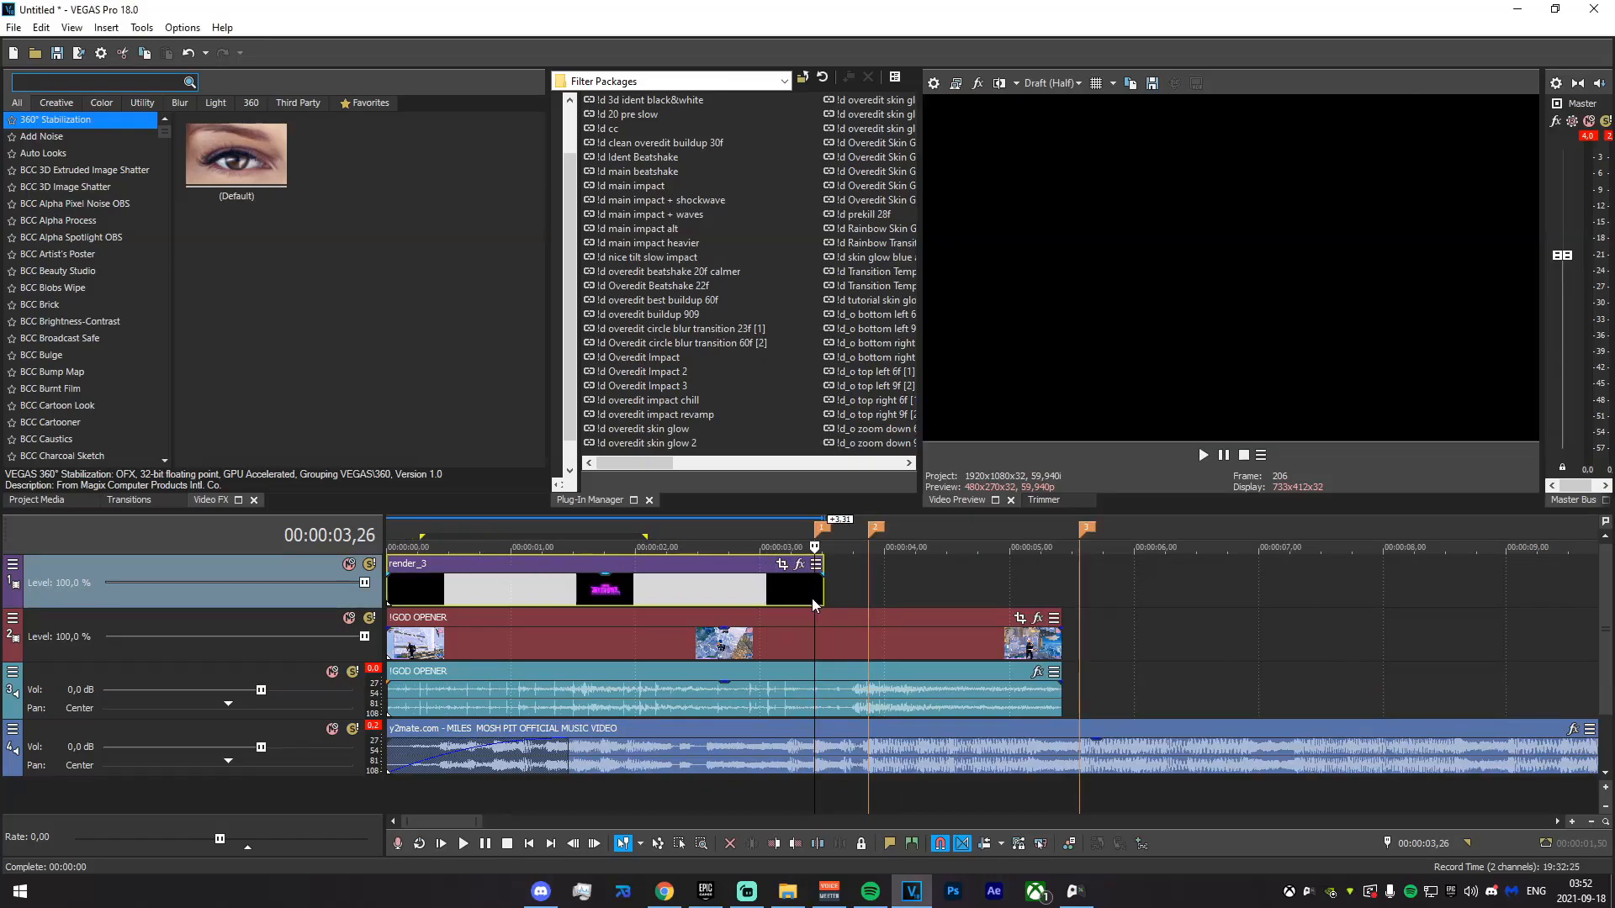
# - Split "render_3" at about 00:00:03,13 and delete the black section after the split
pyautogui.moveTo(615, 788); pyautogui.dragTo(789, 787)
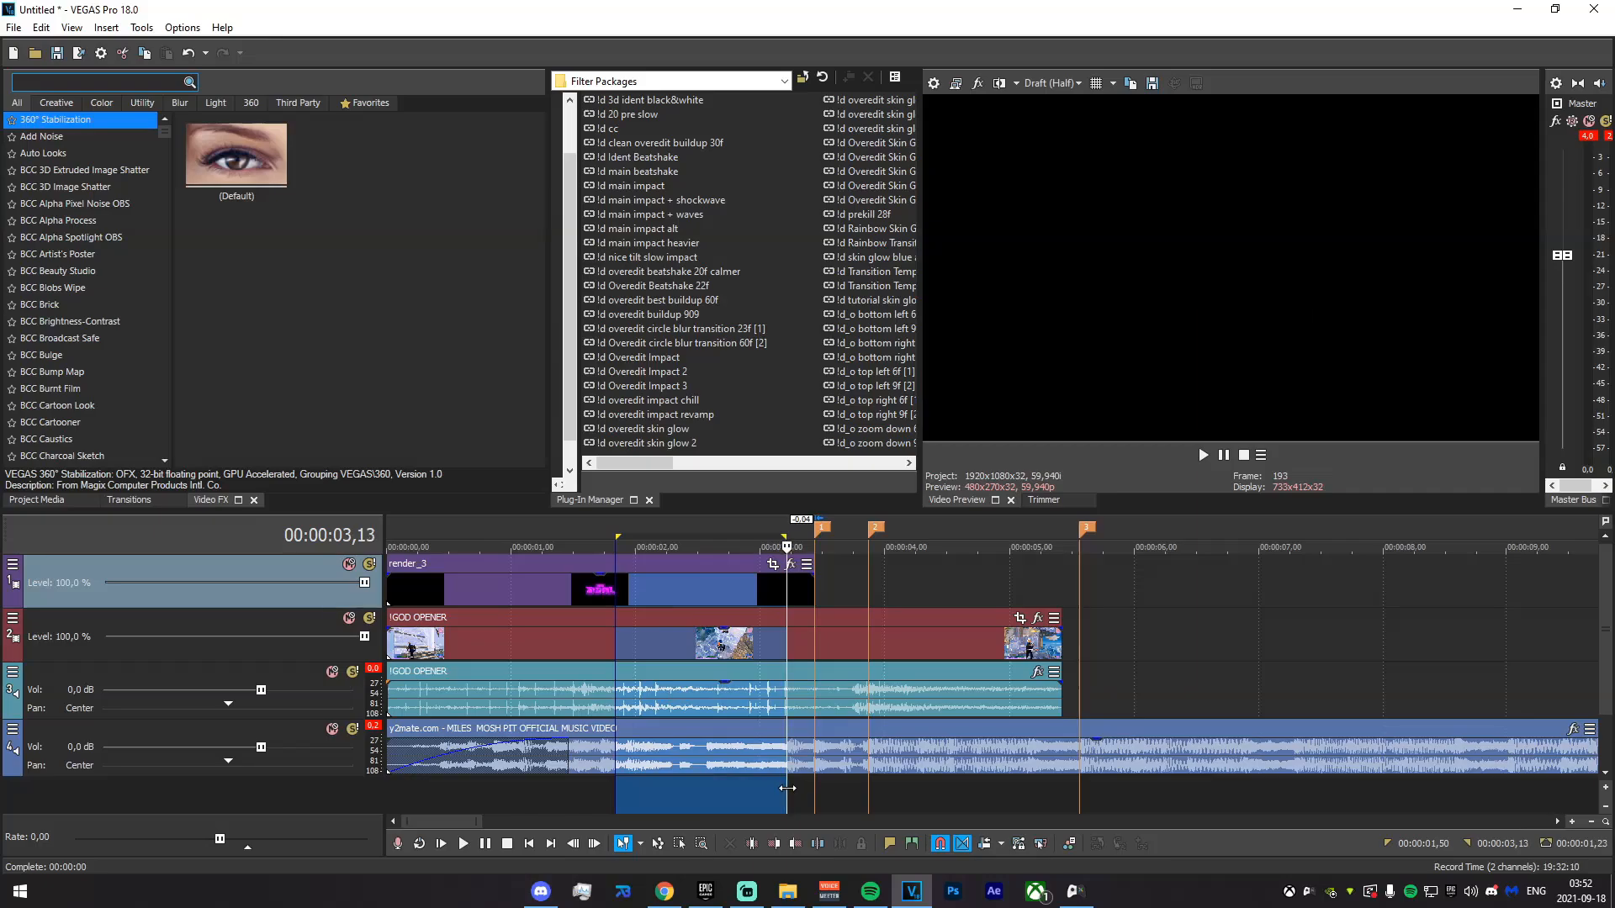
pyautogui.scroll(5, 799, 673)
pyautogui.click(982, 592)
pyautogui.press('s')
pyautogui.click(996, 590)
pyautogui.scroll(-5, 997, 588)
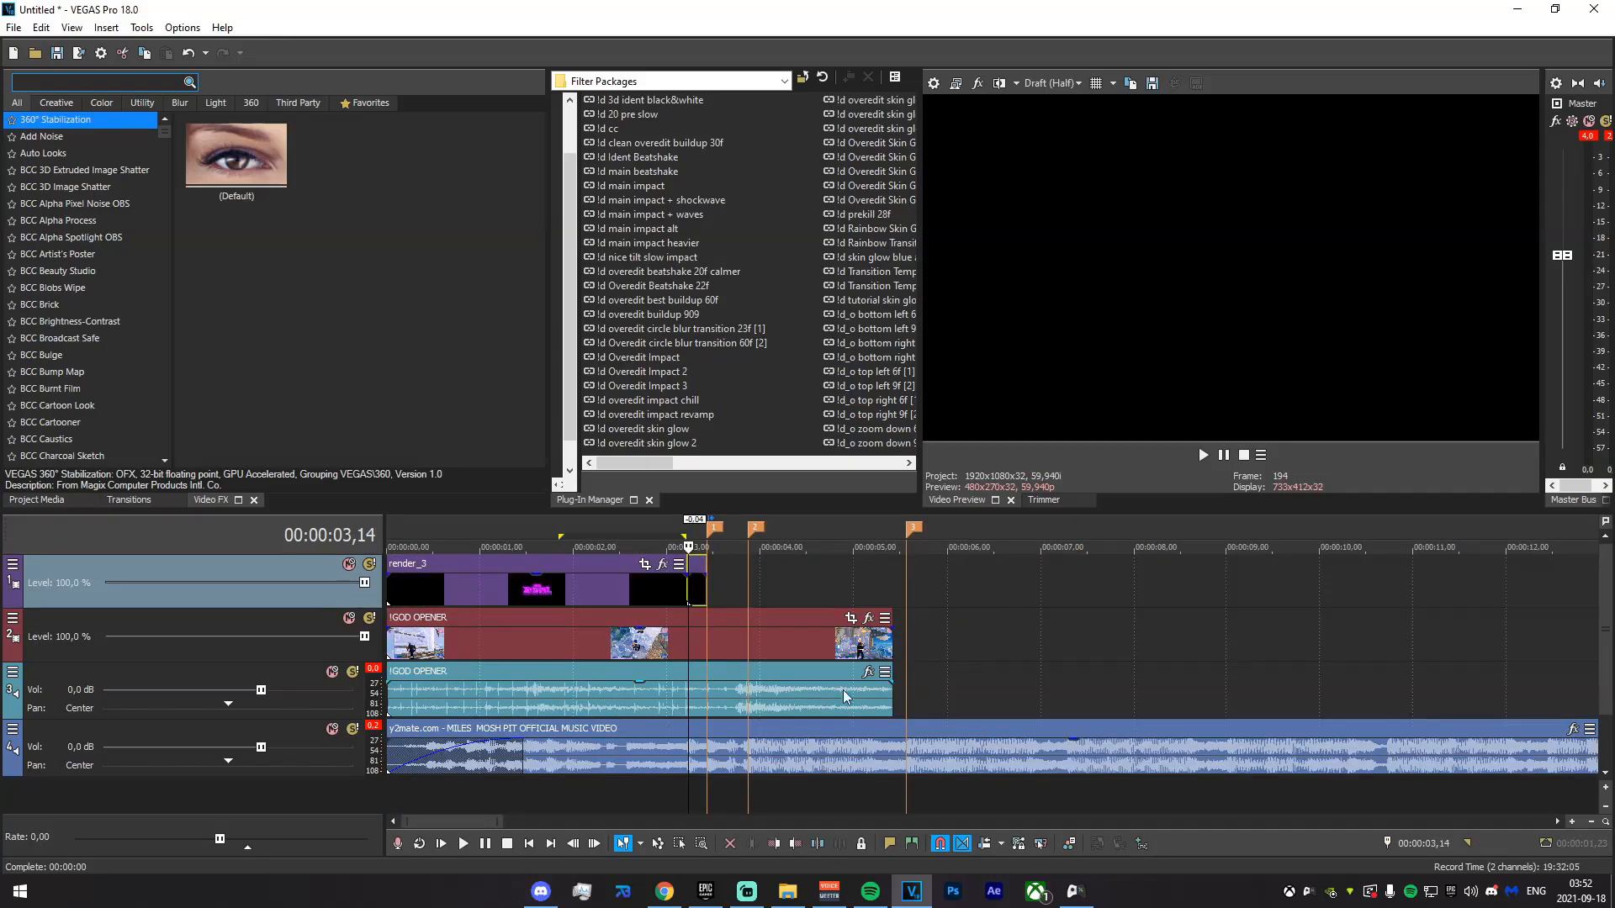
pyautogui.press('Delete')
# - Change the media properties of "render_3" to make its black background transparent over the gameplay
pyautogui.moveTo(650, 788); pyautogui.dragTo(391, 790)
pyautogui.click(520, 630)
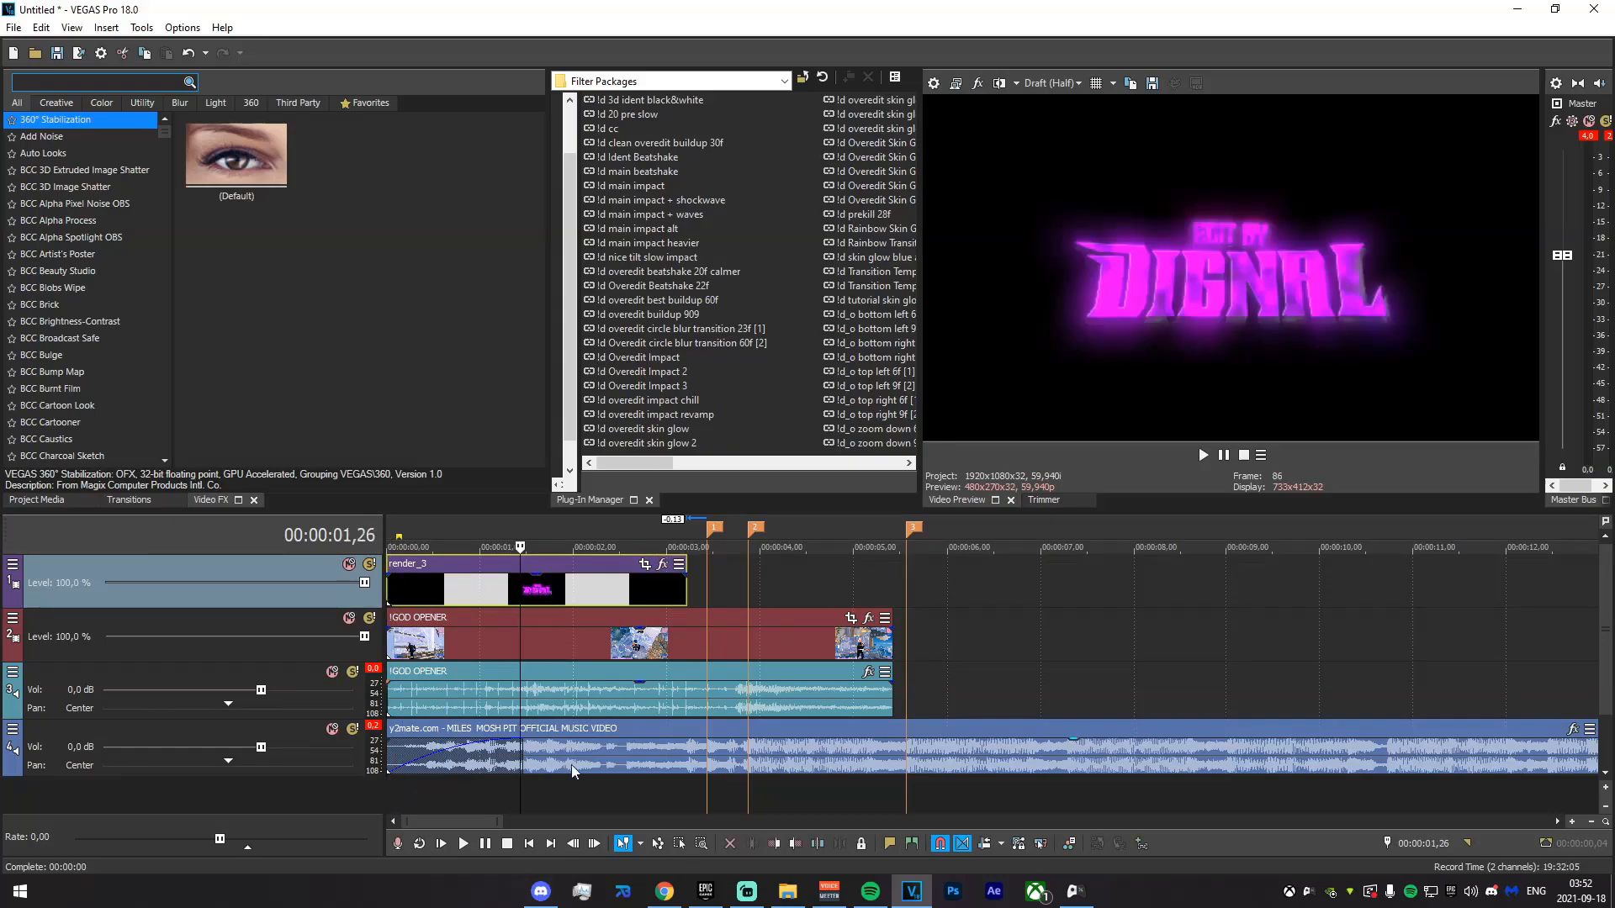
pyautogui.rightClick(556, 626)
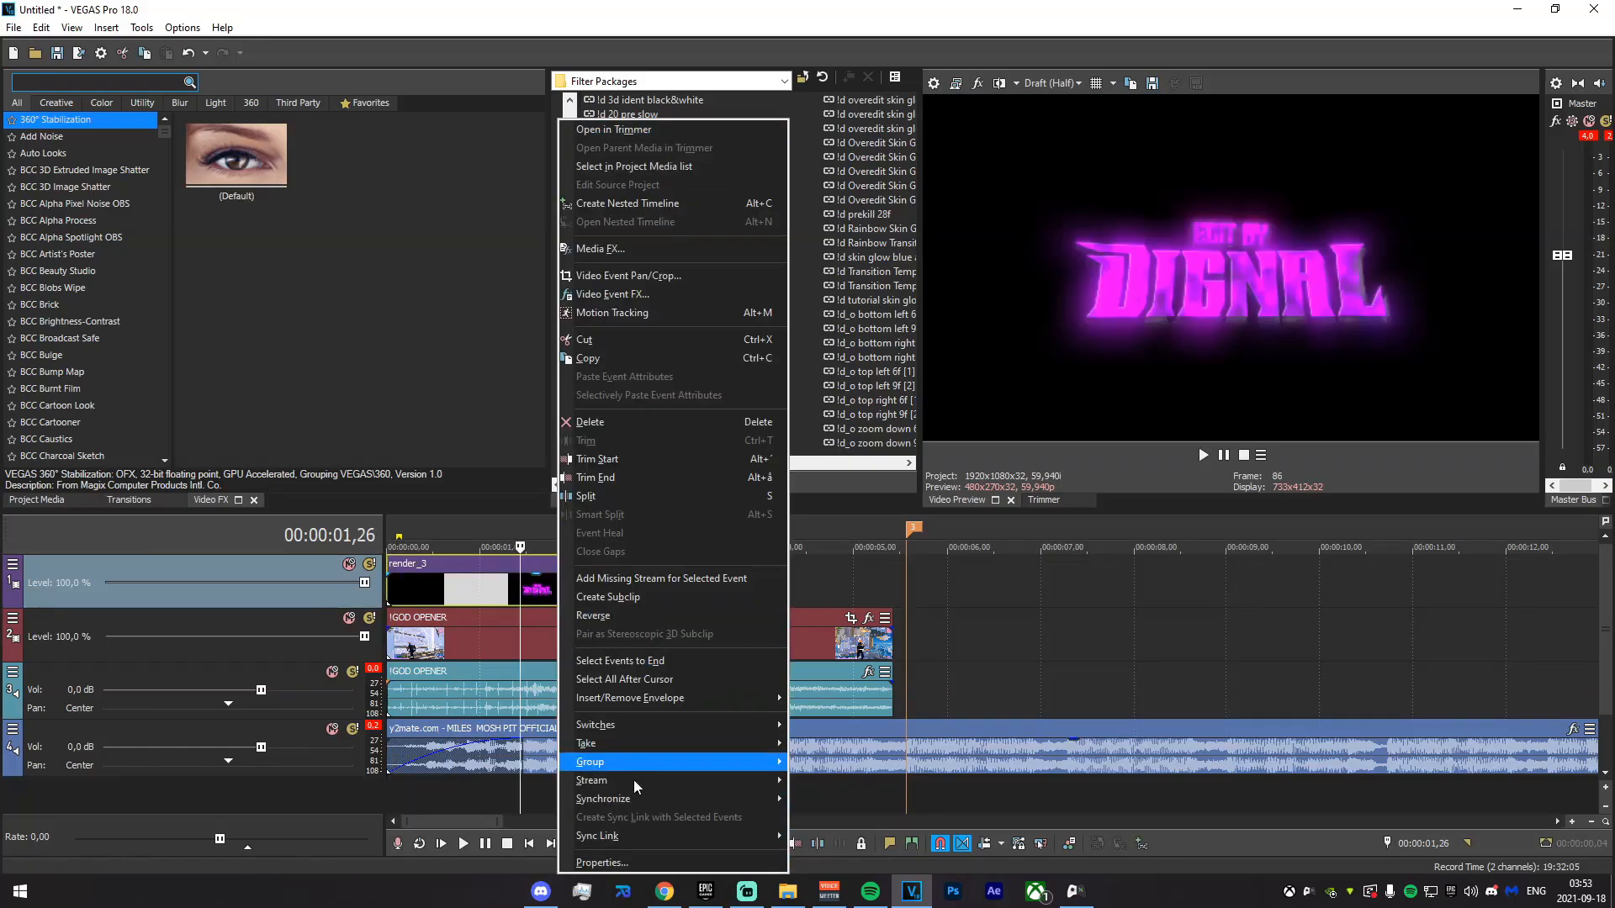
pyautogui.click(602, 863)
pyautogui.click(726, 153)
pyautogui.click(854, 451)
pyautogui.click(851, 511)
pyautogui.click(862, 623)
# - Split the gameplay video at the end of "render_3", at 00:00:03,13
pyautogui.moveTo(402, 804); pyautogui.dragTo(689, 793)
pyautogui.click(689, 793)
pyautogui.click(690, 637)
pyautogui.scroll(3, 906, 654)
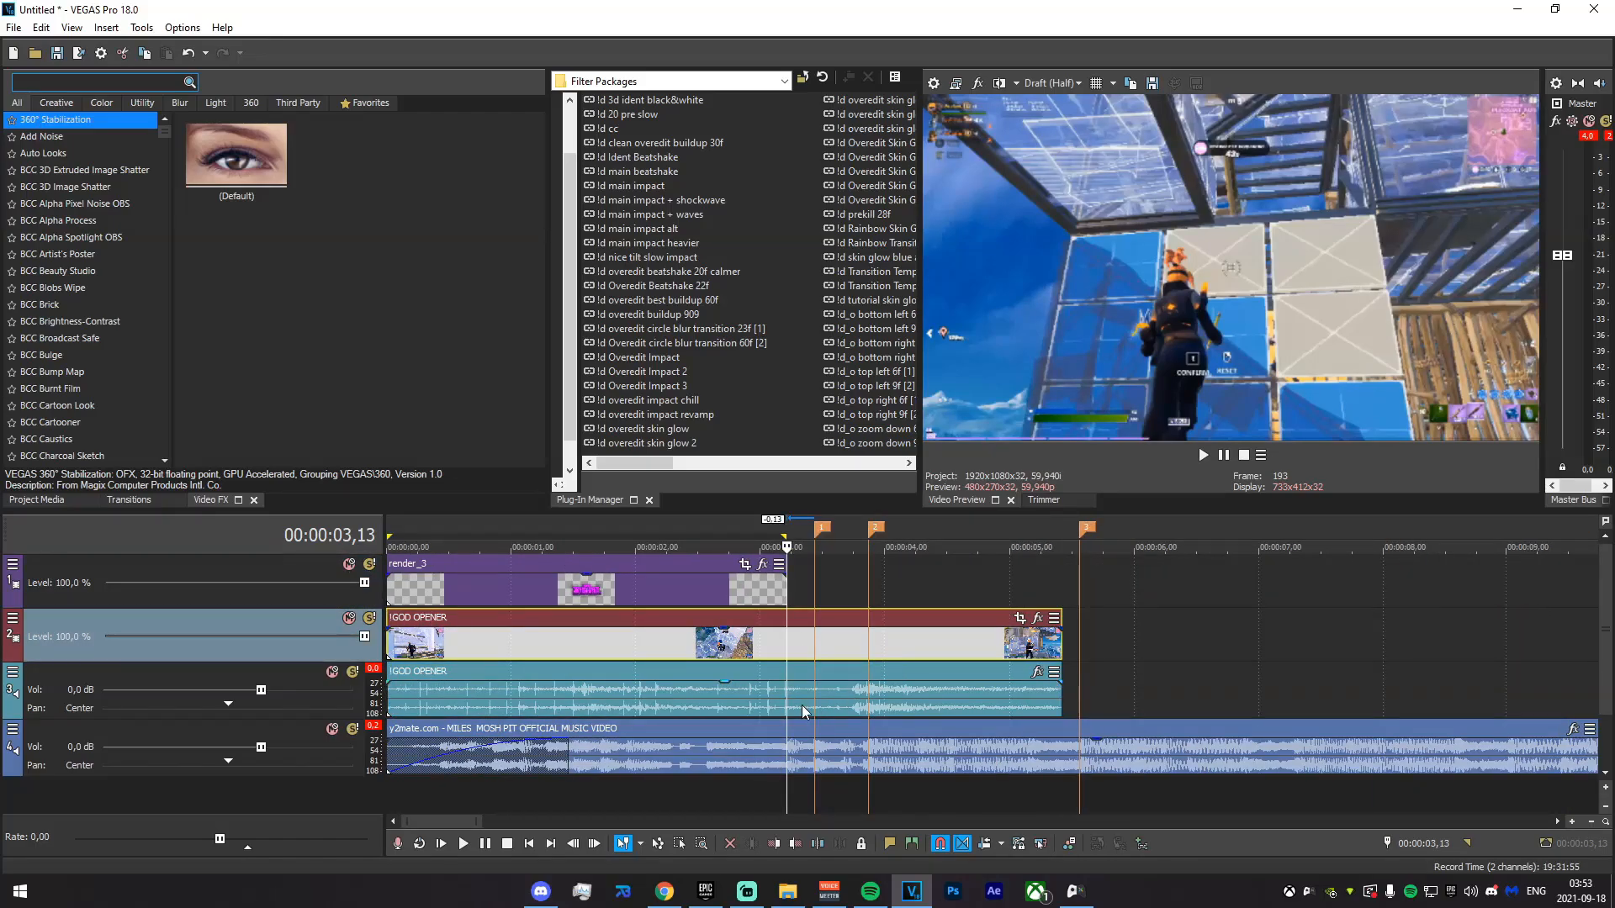
pyautogui.press('s')
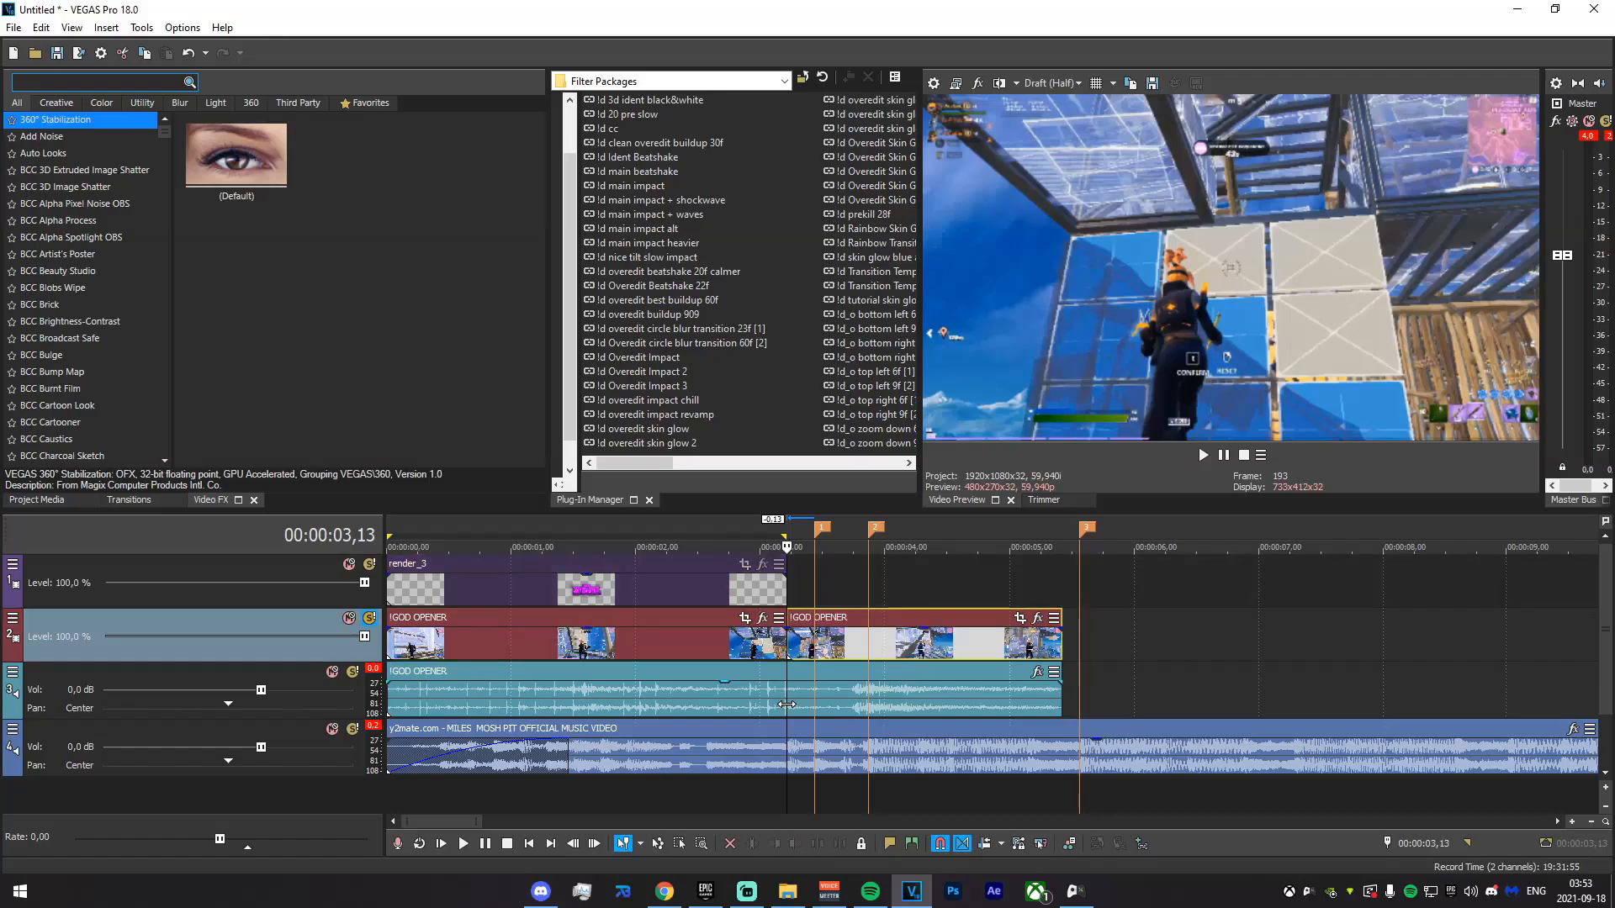
# - Split the gameplay audio at the end of "render_3" and delete the part before the split
pyautogui.click(786, 704)
pyautogui.press('s')
pyautogui.click(762, 702)
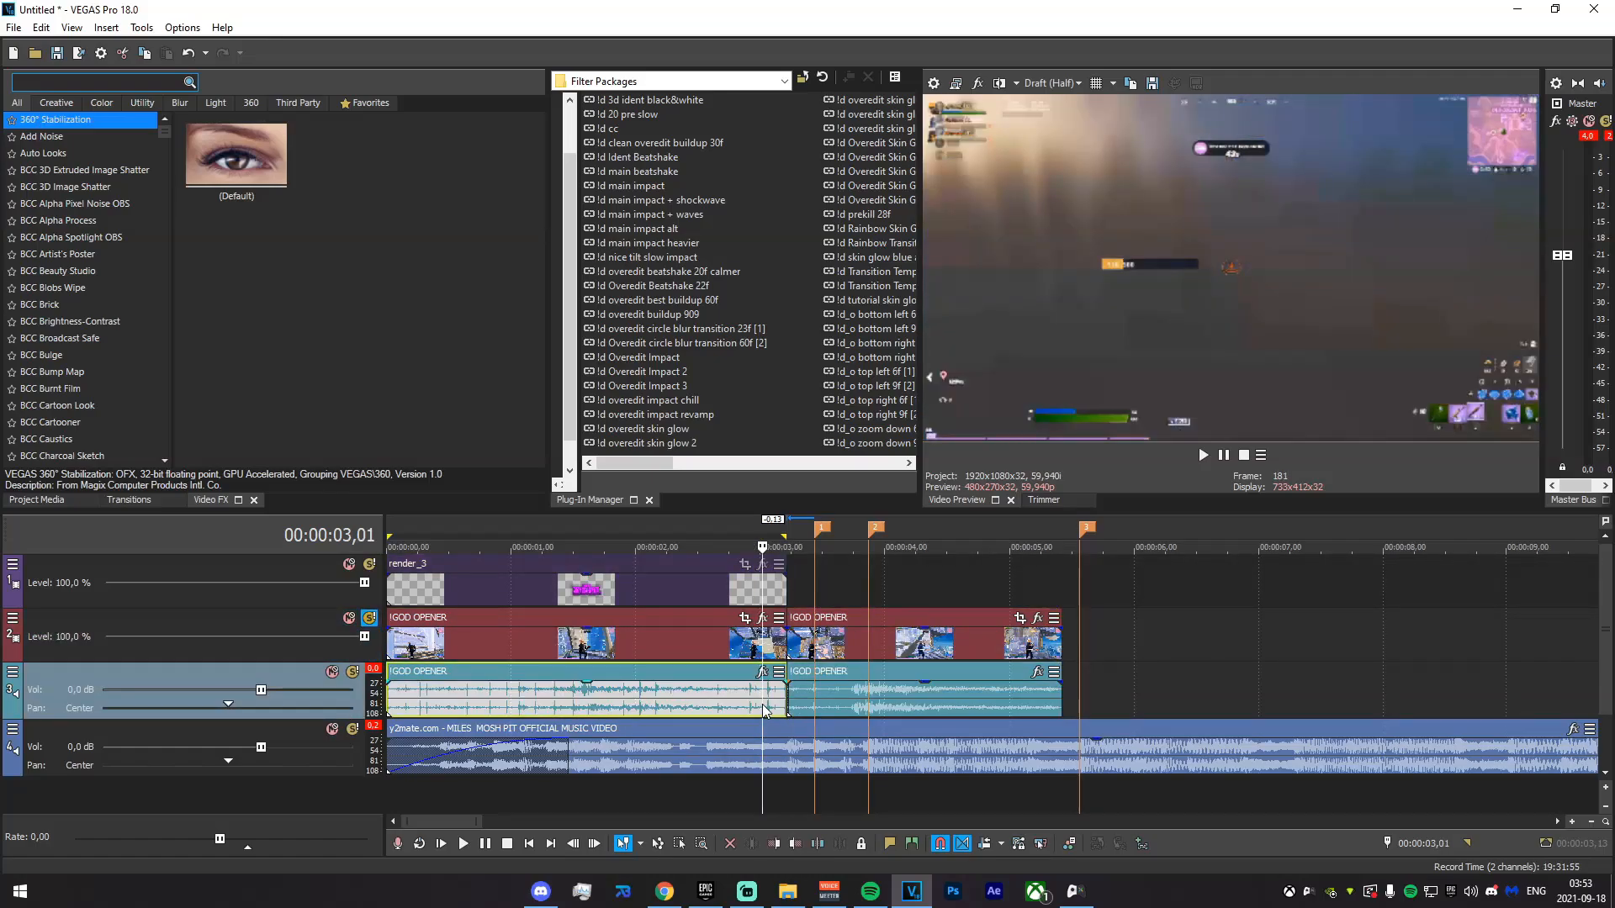
pyautogui.press('Delete')
# - Split the gameplay video under "render_3" again at about 00:00:02,09
pyautogui.click(775, 660)
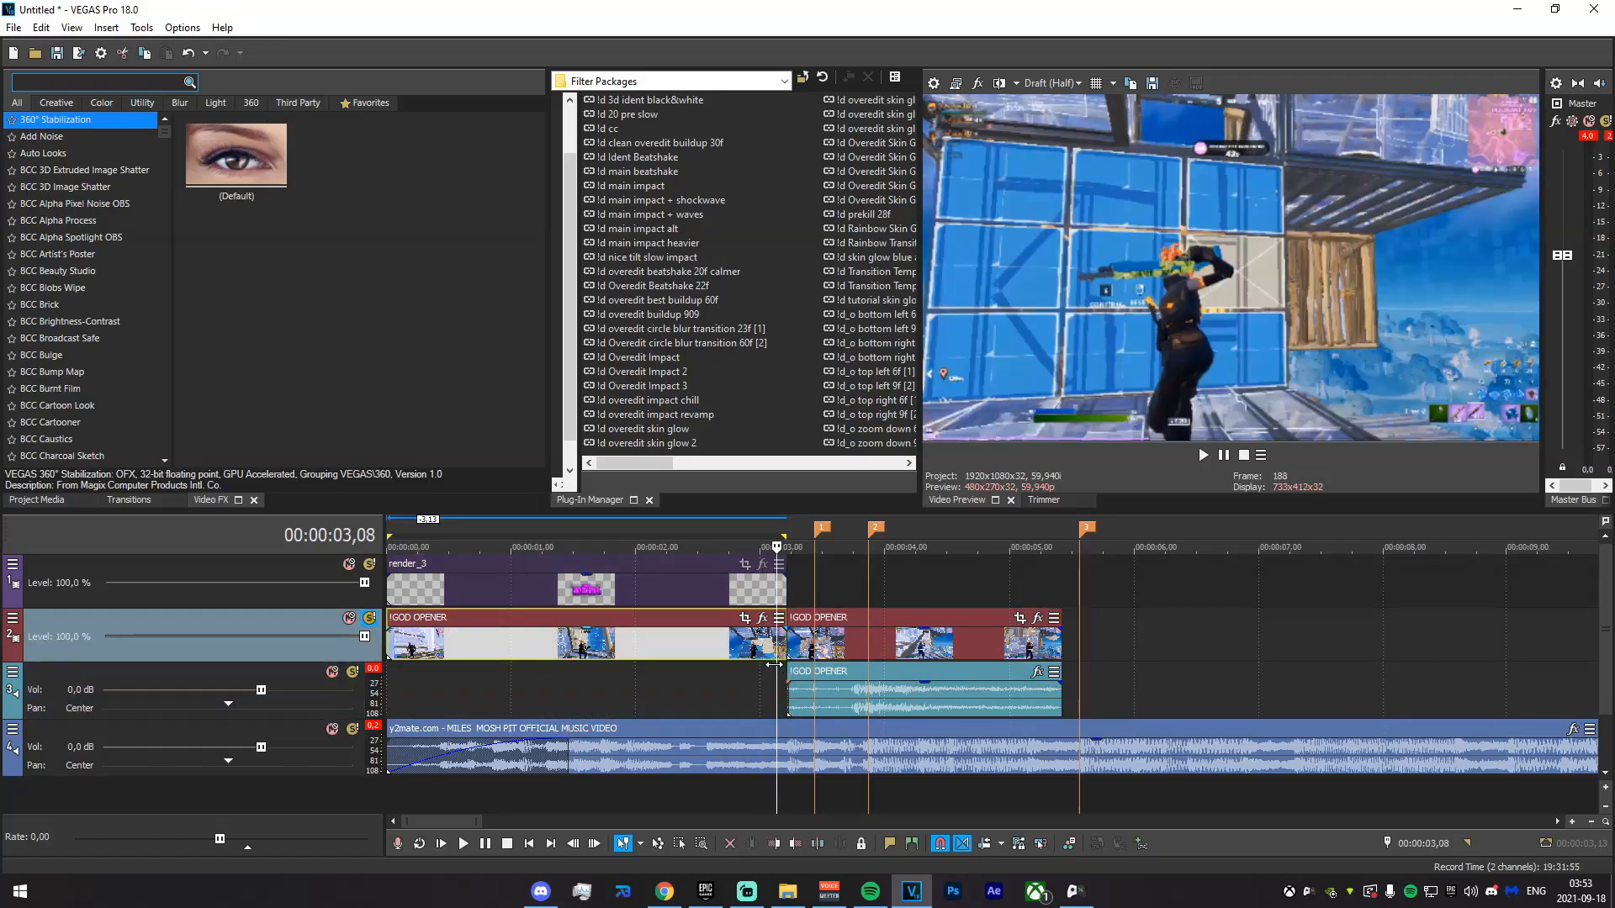
pyautogui.click(785, 659)
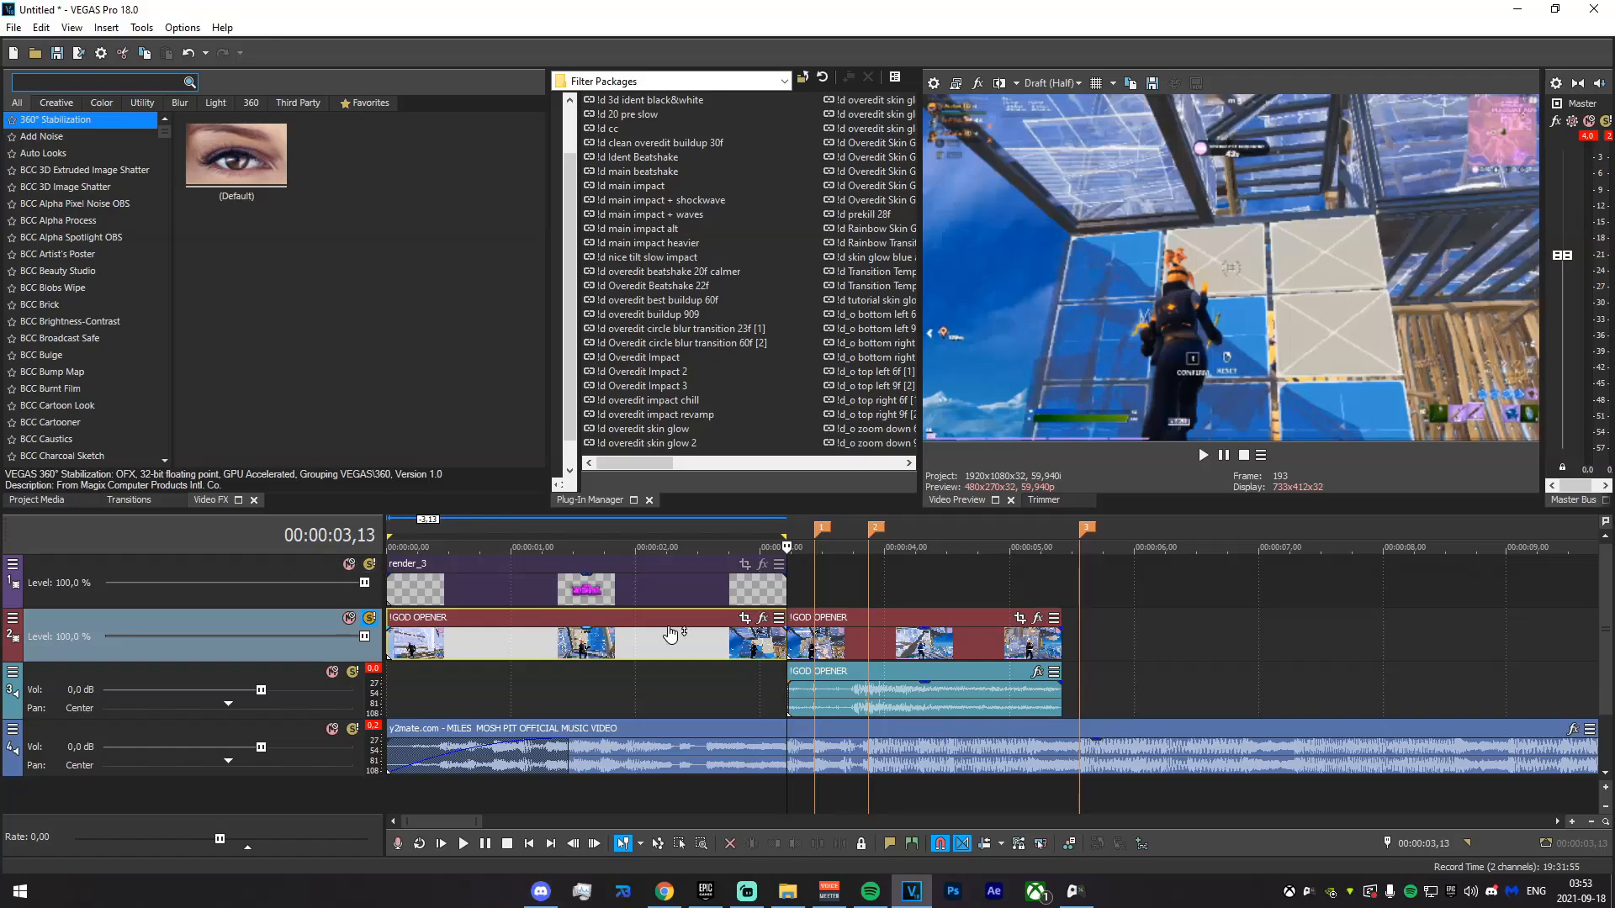
pyautogui.moveTo(777, 692)
pyautogui.mouseDown()
pyautogui.moveTo(748, 686)
pyautogui.moveTo(782, 695)
pyautogui.mouseUp()
pyautogui.click(783, 692)
pyautogui.click(780, 644)
pyautogui.moveTo(768, 688); pyautogui.dragTo(654, 674)
pyautogui.click(653, 640)
pyautogui.press('s')
pyautogui.click(645, 642)
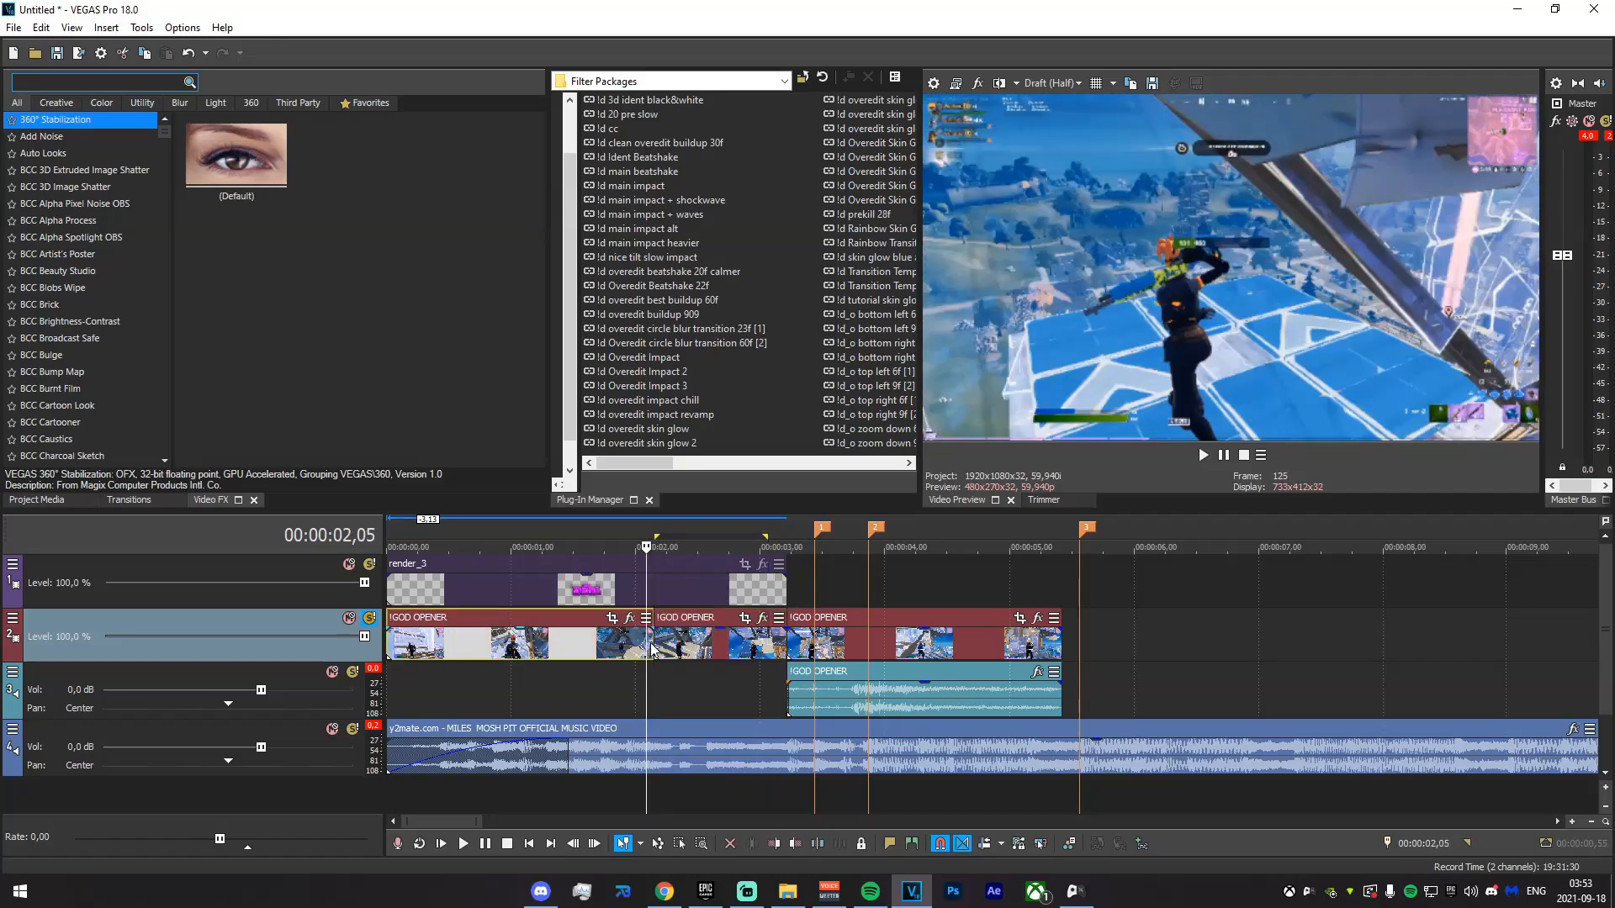
# - Delete the first section of the split gameplay video and move the short section after it to the timeline start
pyautogui.click(606, 652)
pyautogui.click(550, 650)
pyautogui.click(469, 649)
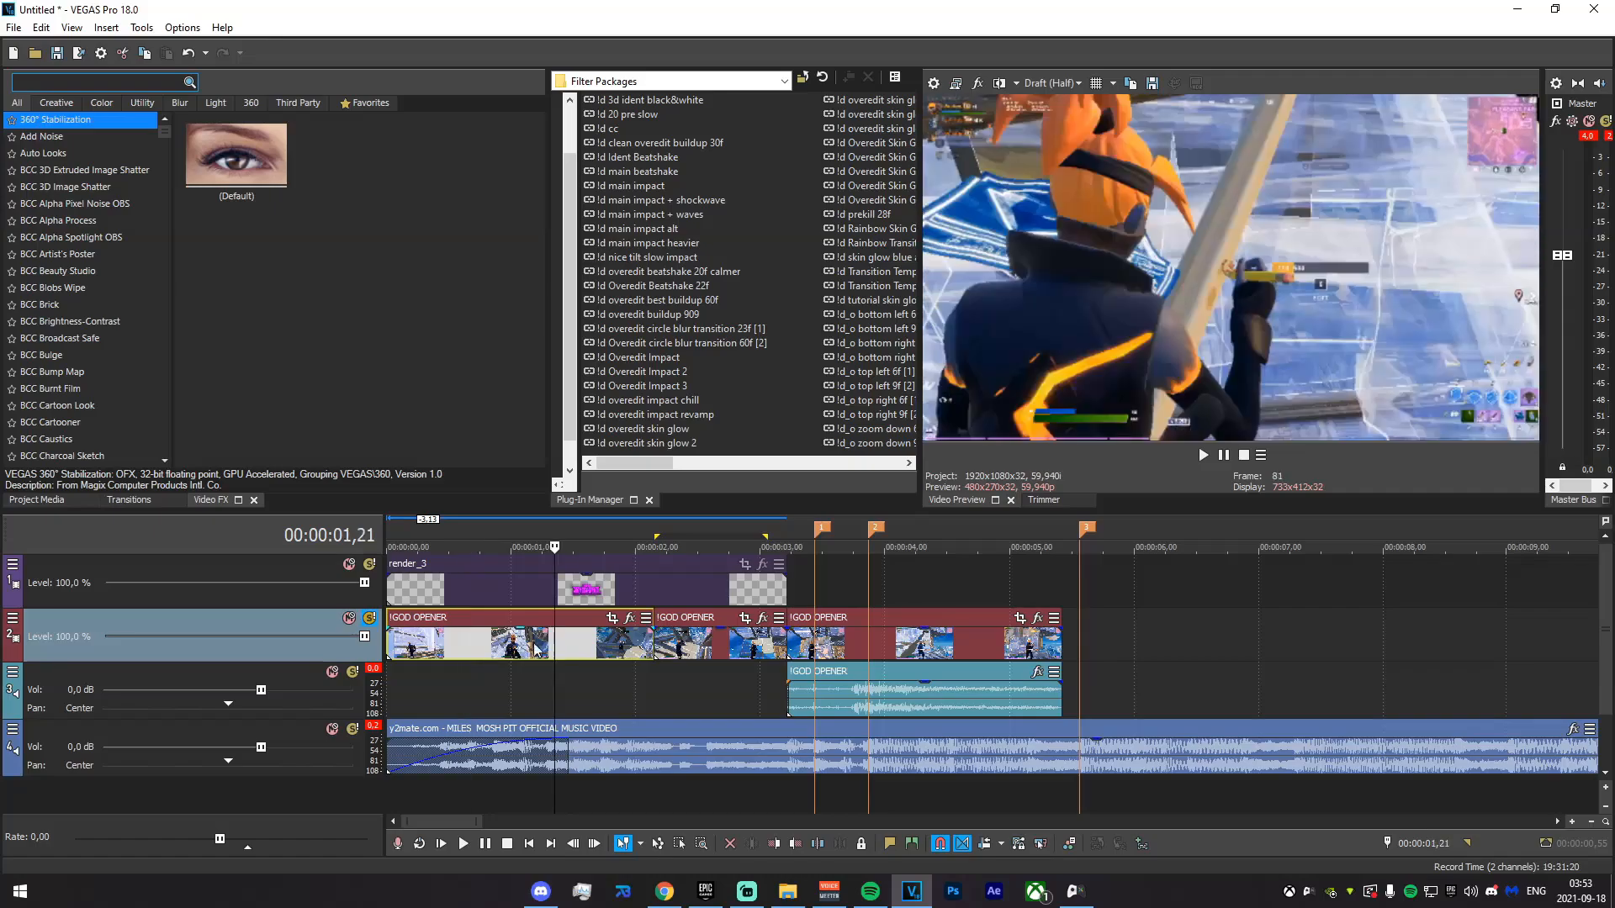
pyautogui.rightClick(458, 646)
pyautogui.click(434, 646)
pyautogui.press('Delete')
pyautogui.moveTo(687, 654); pyautogui.dragTo(257, 656)
pyautogui.click(401, 655)
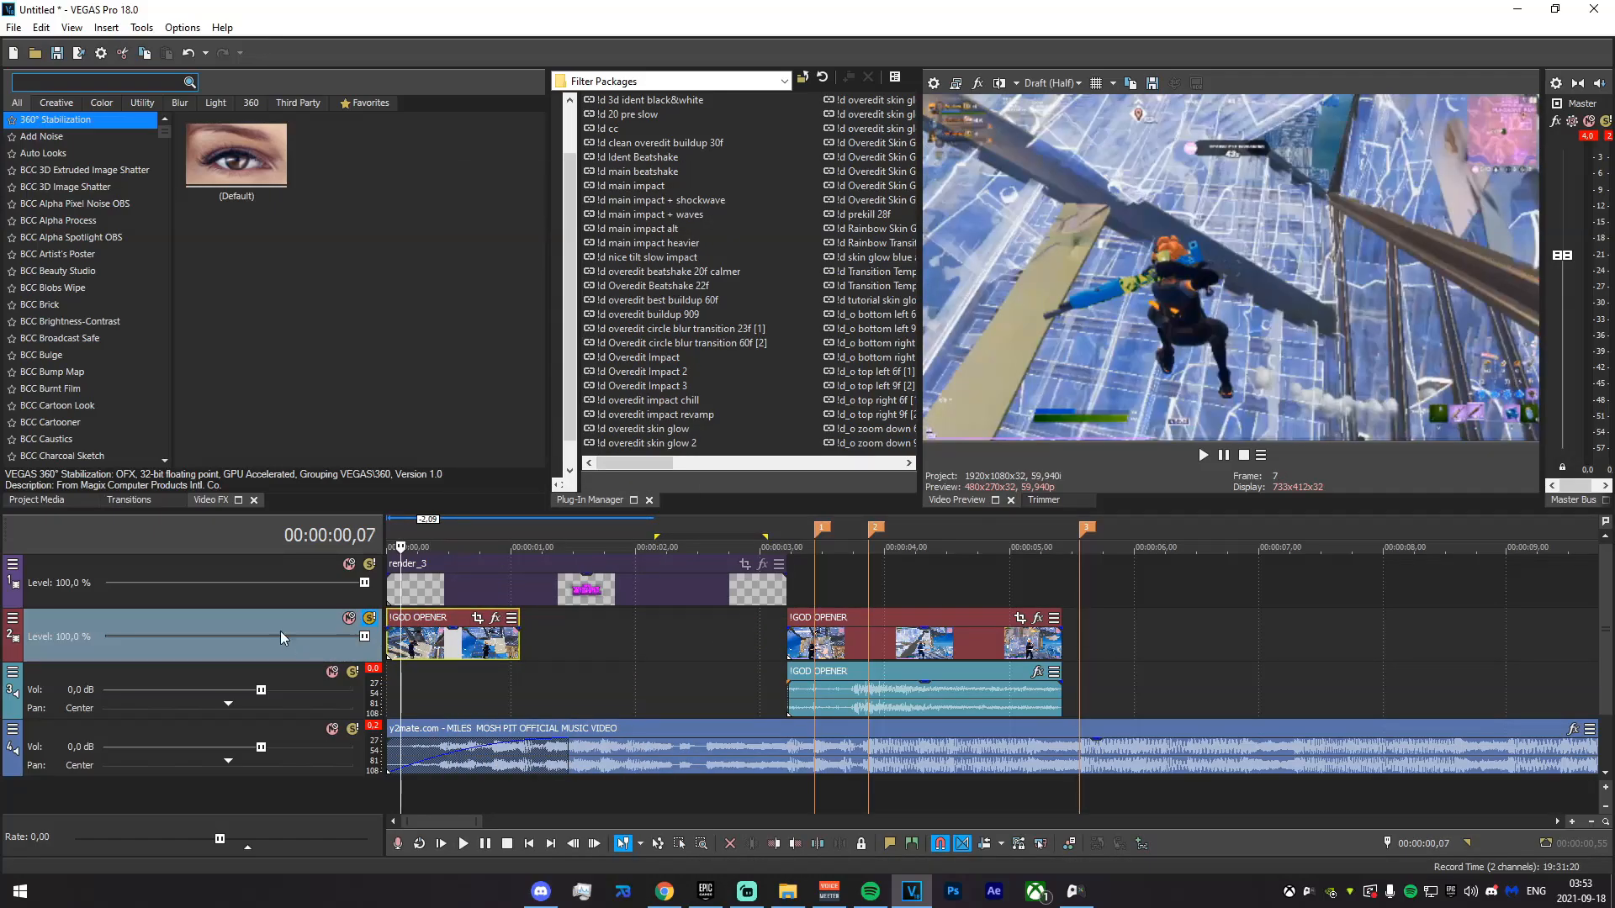
# - Apply the "100" preset of TwixtorPRO to the short intro gameplay clip and set its speed to 33,3%
pyautogui.click(92, 81)
pyautogui.write('twixtor')
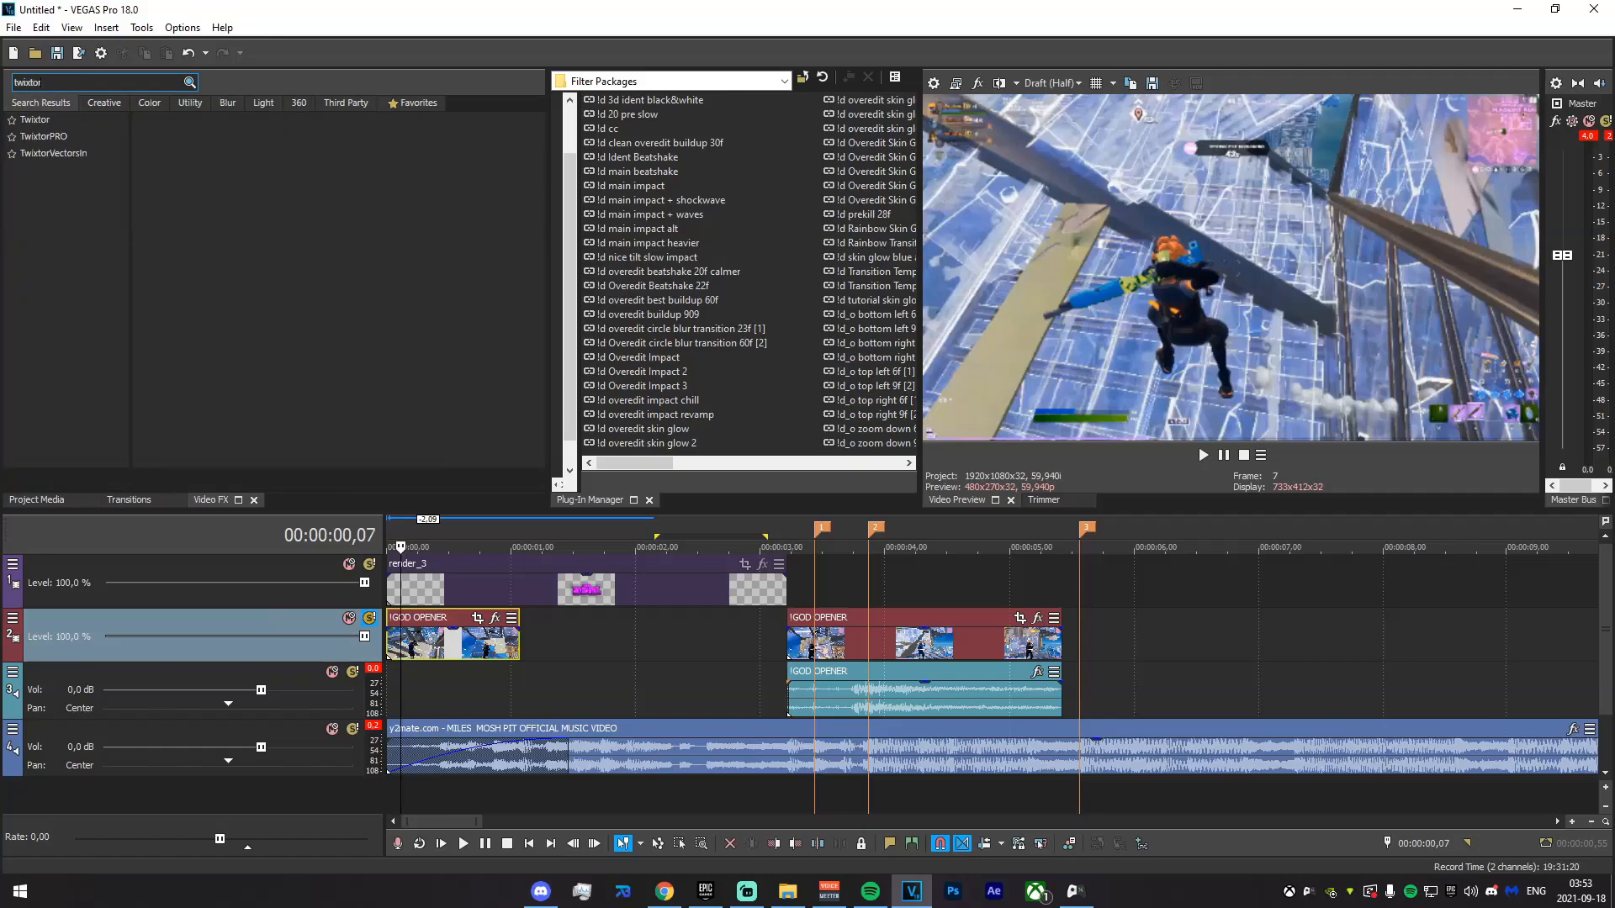
pyautogui.click(43, 136)
pyautogui.moveTo(307, 160); pyautogui.dragTo(422, 627)
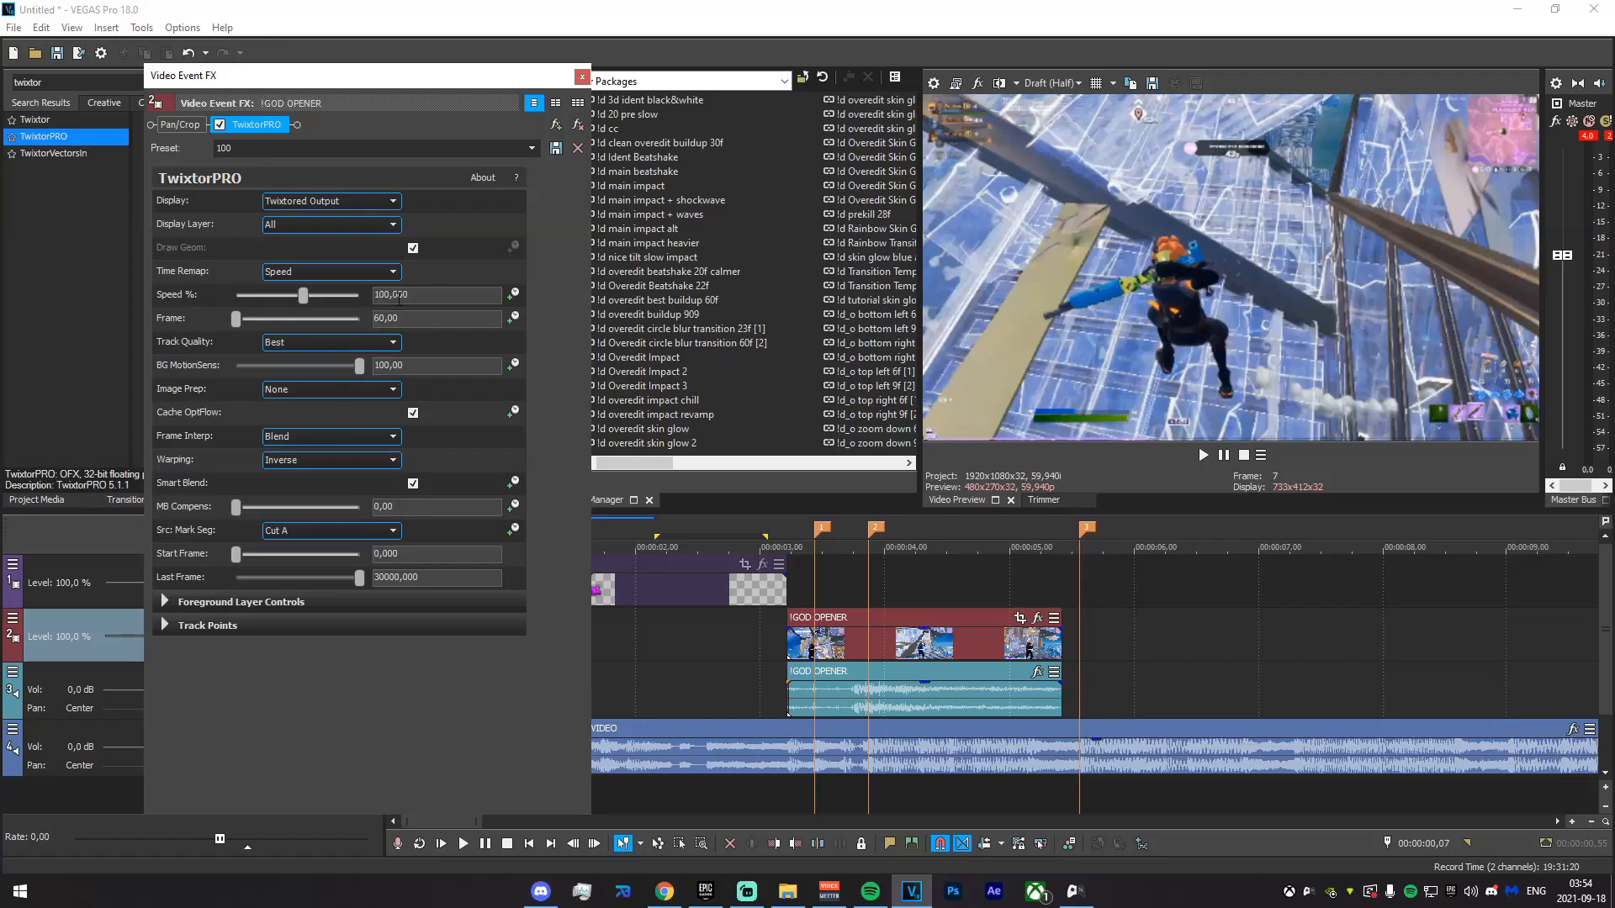
pyautogui.write('33,3')
pyautogui.press('Return')
pyautogui.click(581, 76)
# - Extend the slowed intro clip to the end of "render_3" and scrub through it
pyautogui.moveTo(519, 655); pyautogui.dragTo(783, 660)
pyautogui.moveTo(430, 700); pyautogui.dragTo(820, 707)
pyautogui.click(635, 696)
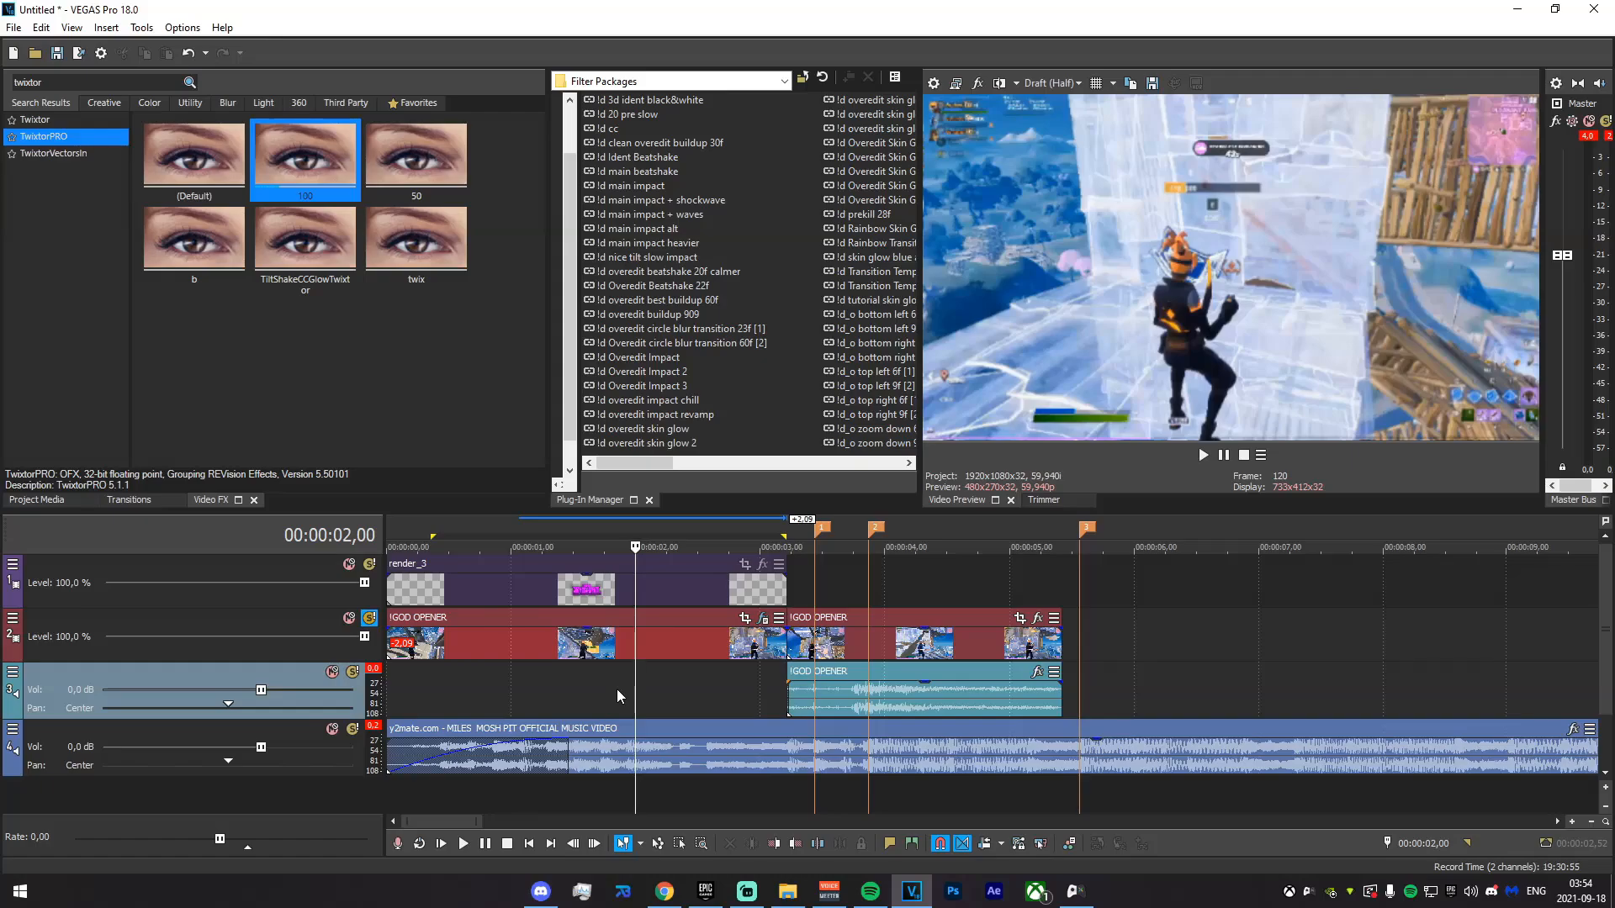
# - Remove the TwixtorPRO effect from the slowed intro clip
pyautogui.click(763, 618)
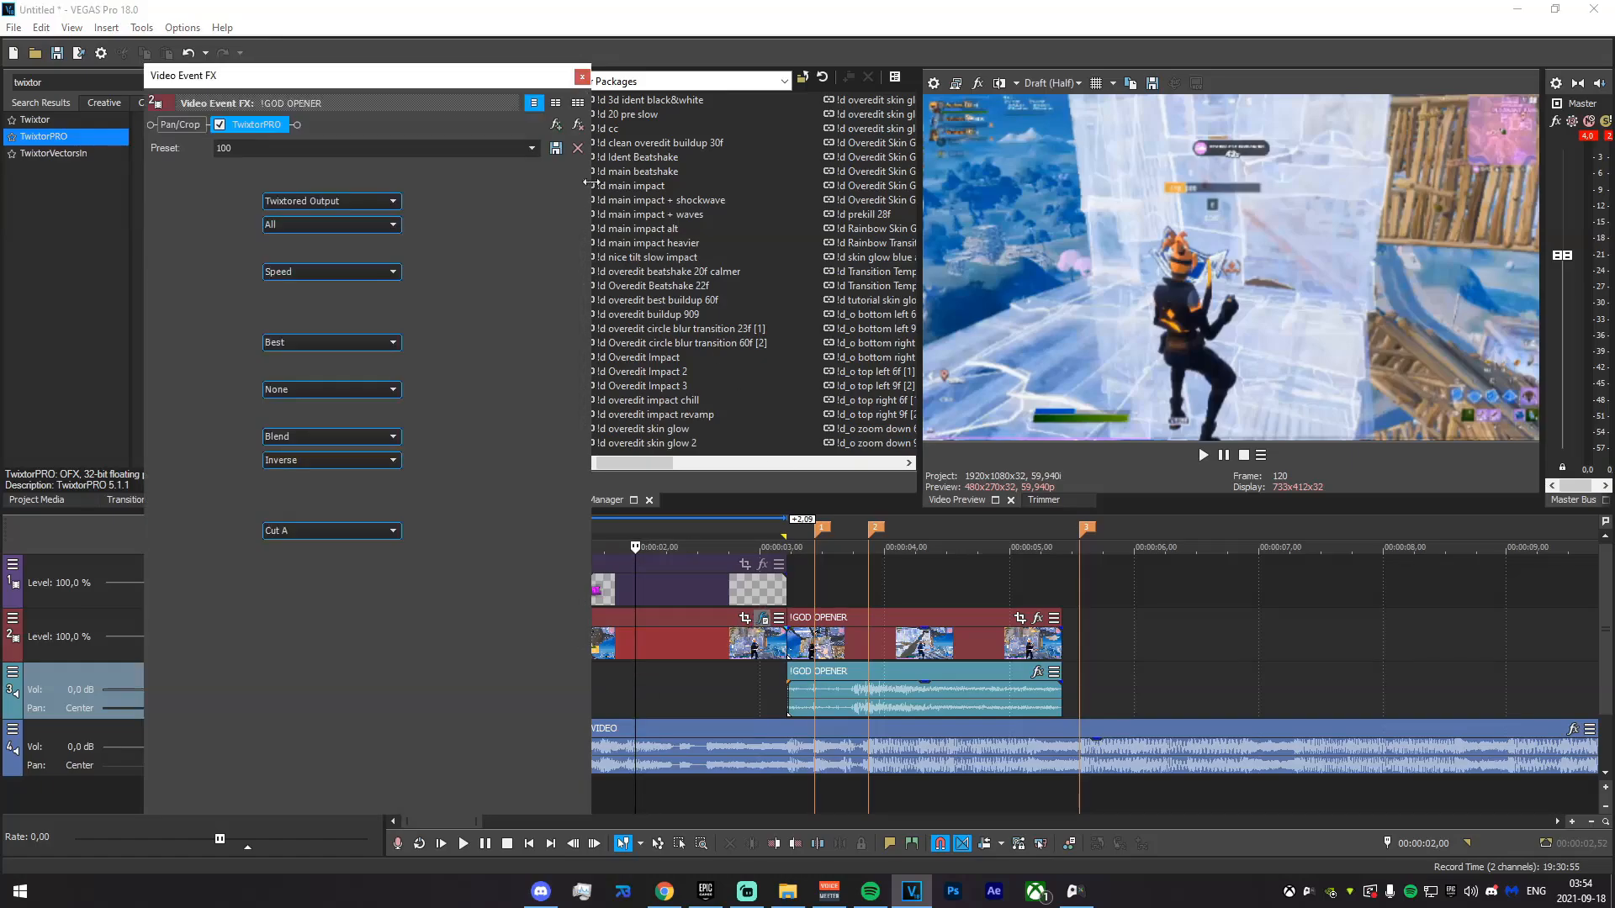
pyautogui.click(577, 126)
pyautogui.click(582, 76)
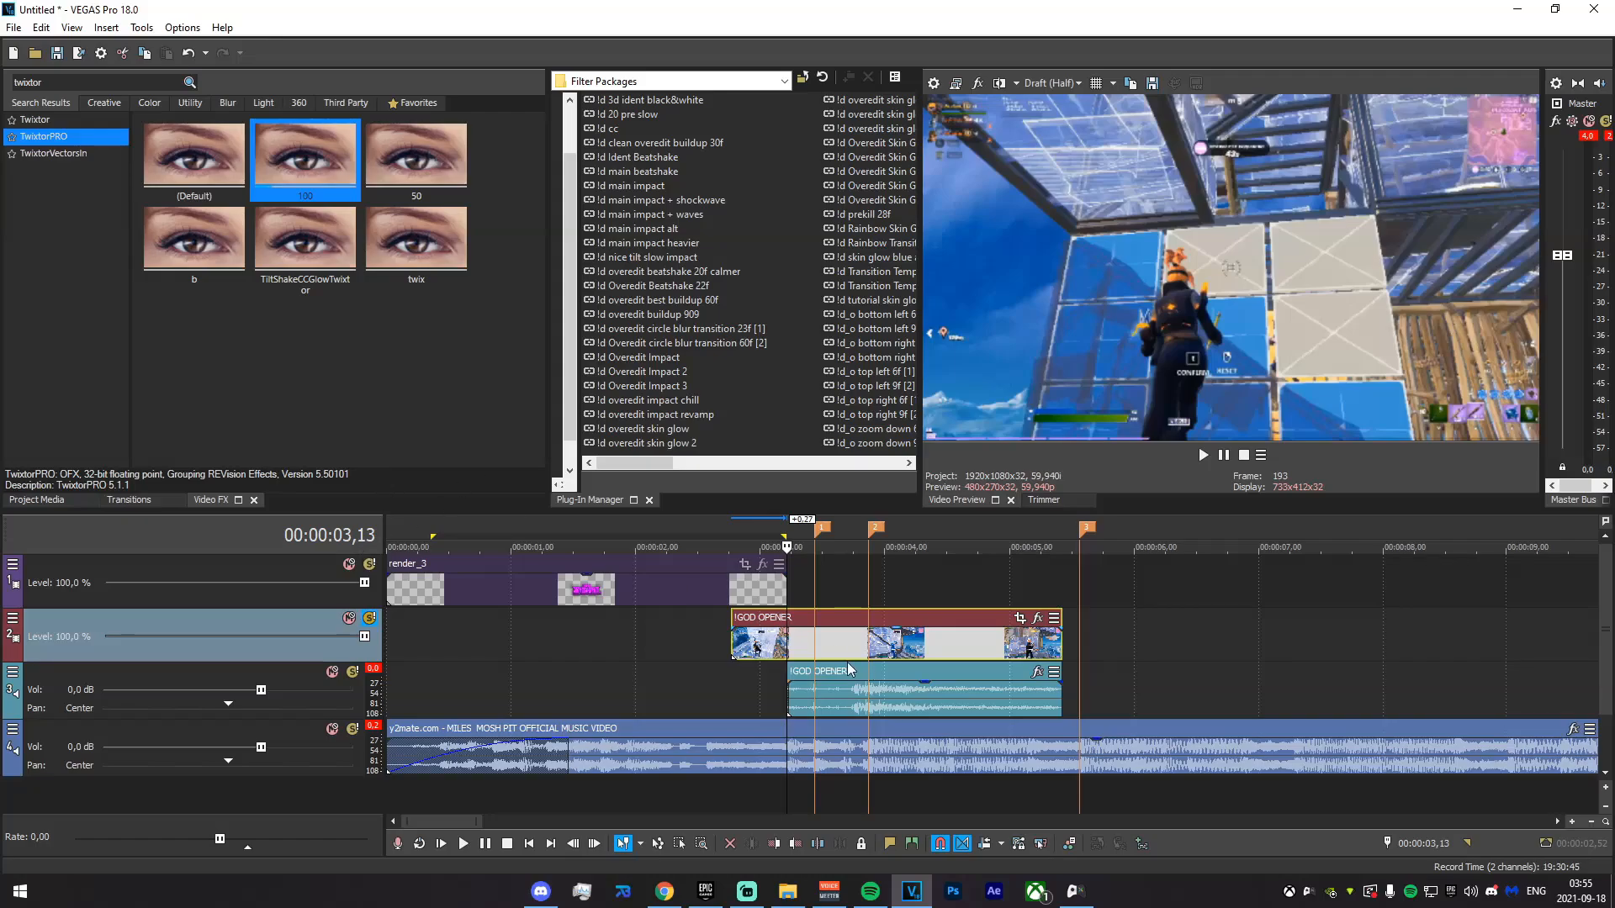
# - Split the short section before 00:00:03,13 off the main gameplay clip and place it at the timeline start
pyautogui.moveTo(783, 650); pyautogui.dragTo(410, 647)
pyautogui.press('s')
pyautogui.click(390, 647)
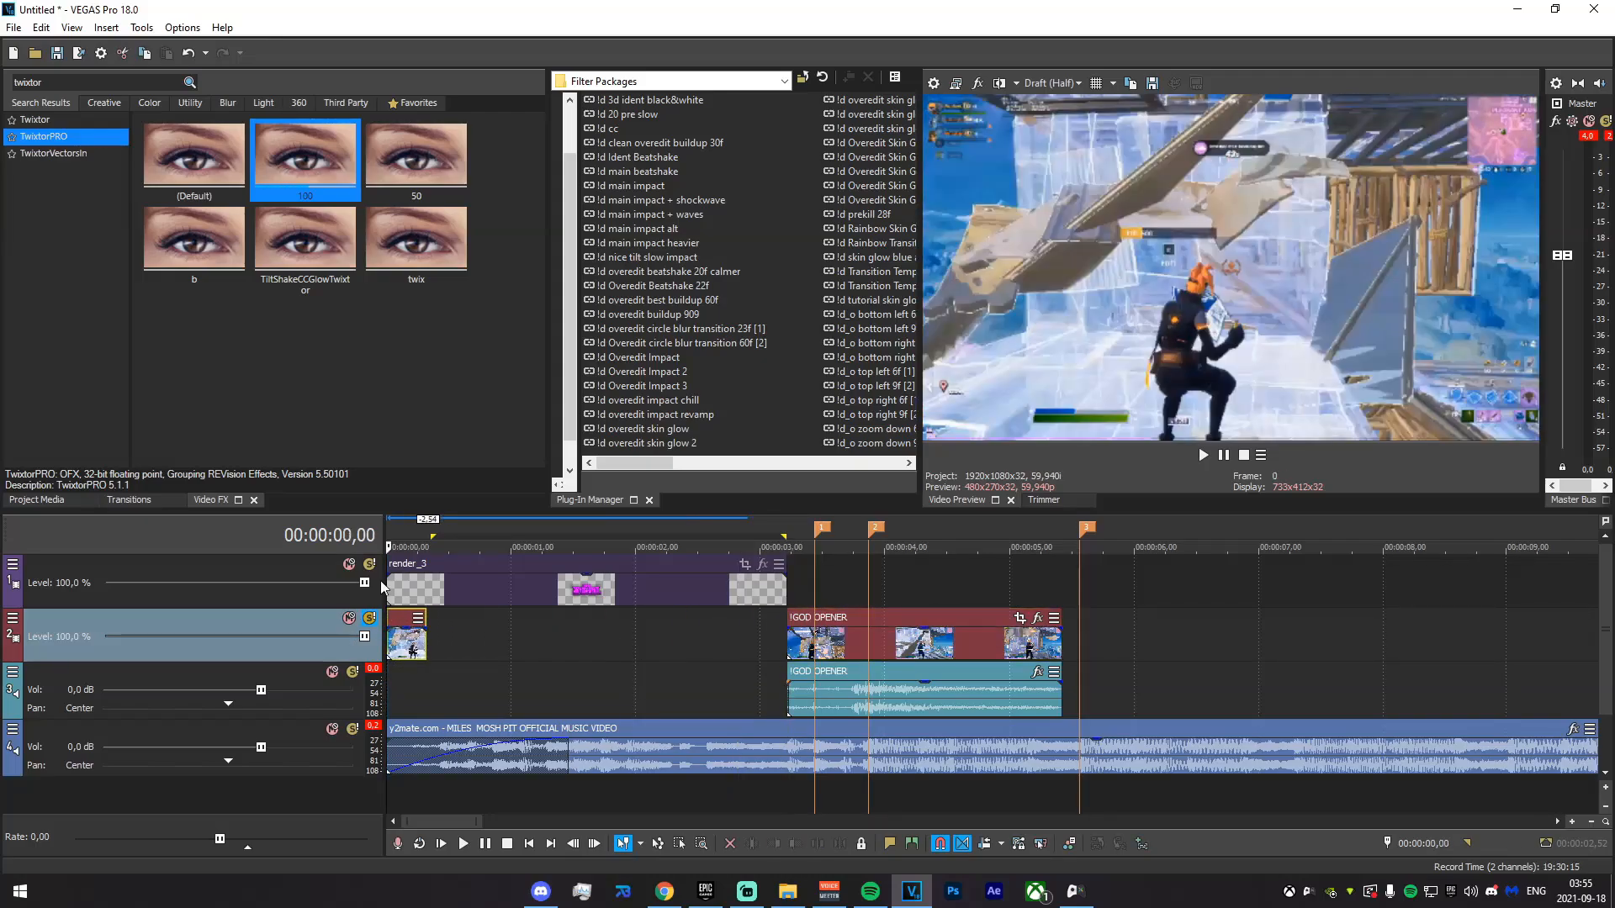
# - Apply the "100" preset of TwixtorPRO to the short intro gameplay clip and set its speed to 10%
pyautogui.moveTo(407, 646); pyautogui.dragTo(407, 646)
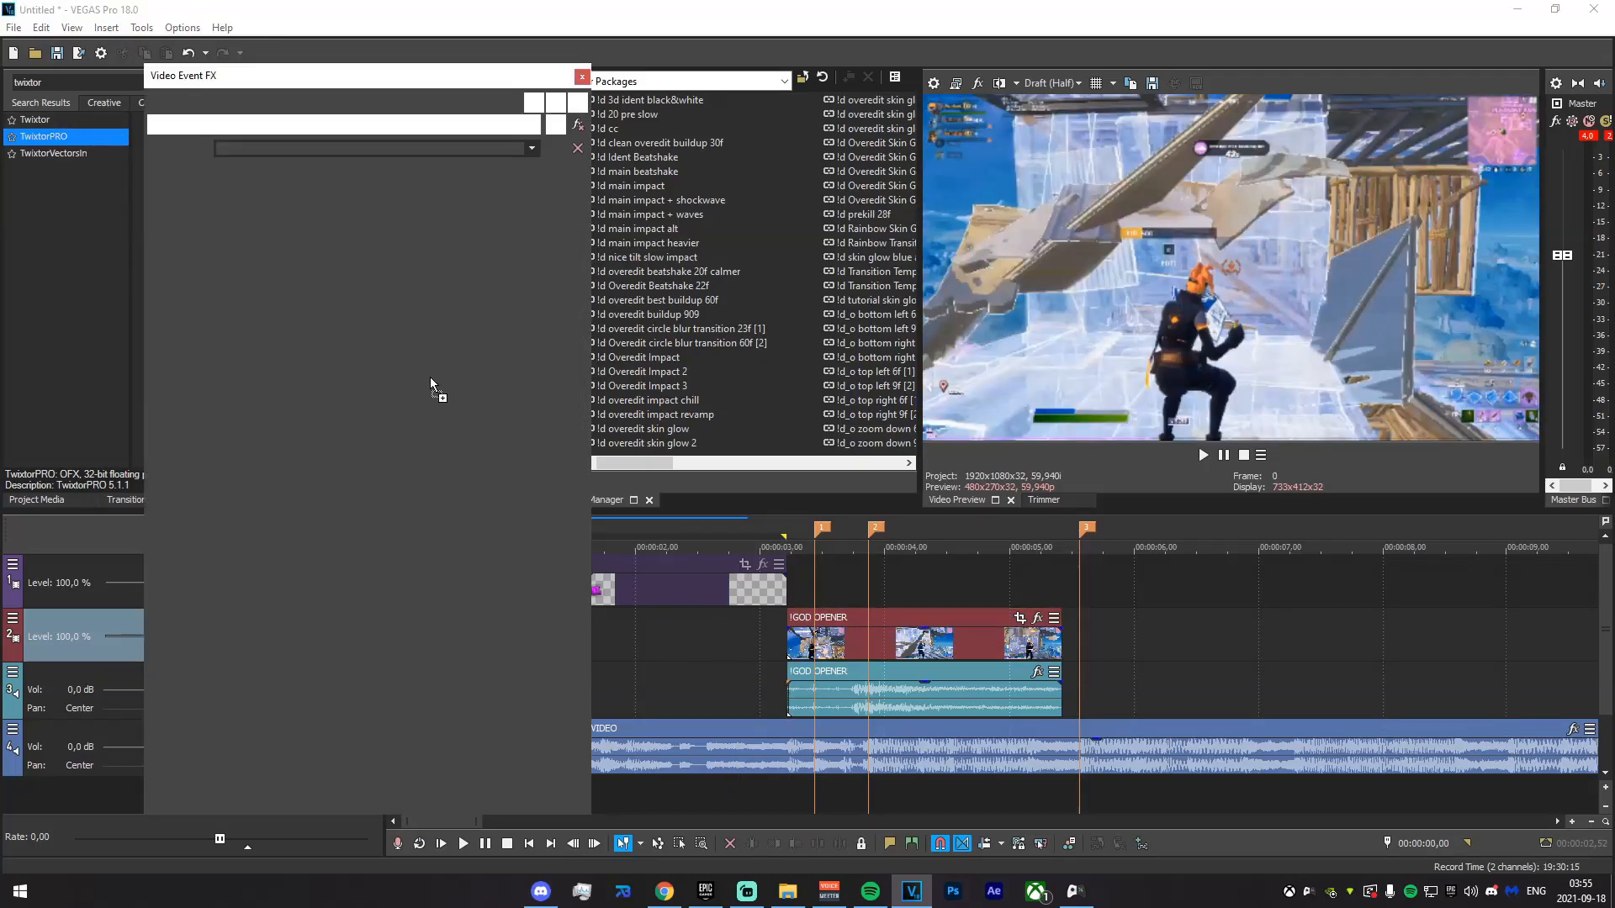
pyautogui.write('10')
pyautogui.press('Return')
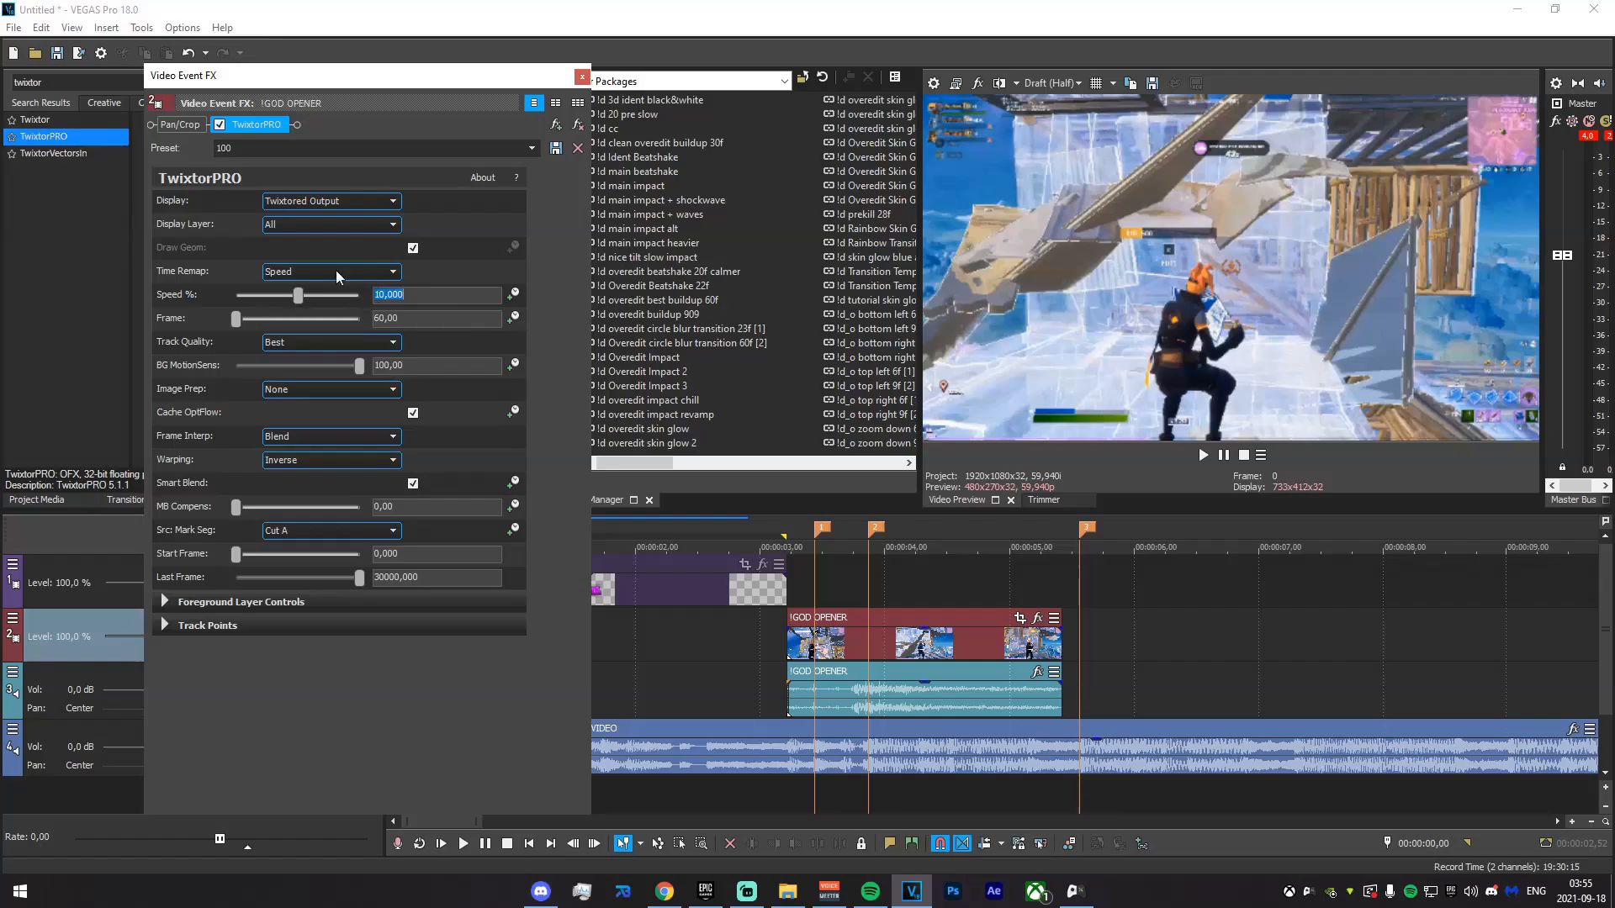
pyautogui.click(581, 76)
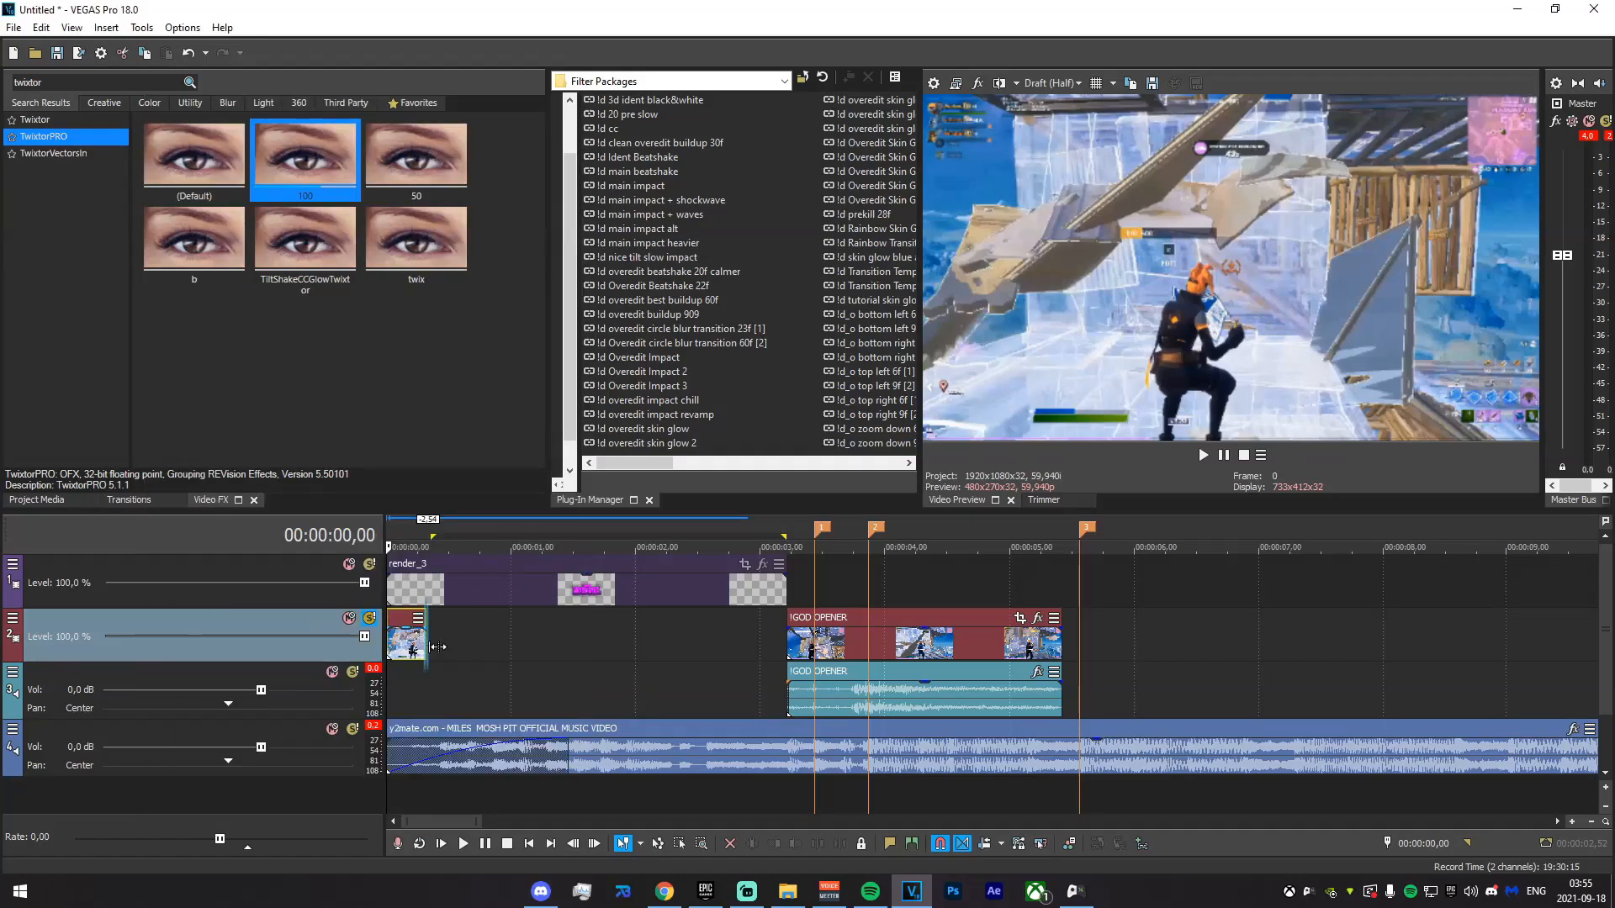
# - Extend the slowed intro gameplay clip to the end of "render_3" and scrub through the result
pyautogui.moveTo(429, 646); pyautogui.dragTo(786, 646)
pyautogui.moveTo(531, 698); pyautogui.dragTo(797, 698)
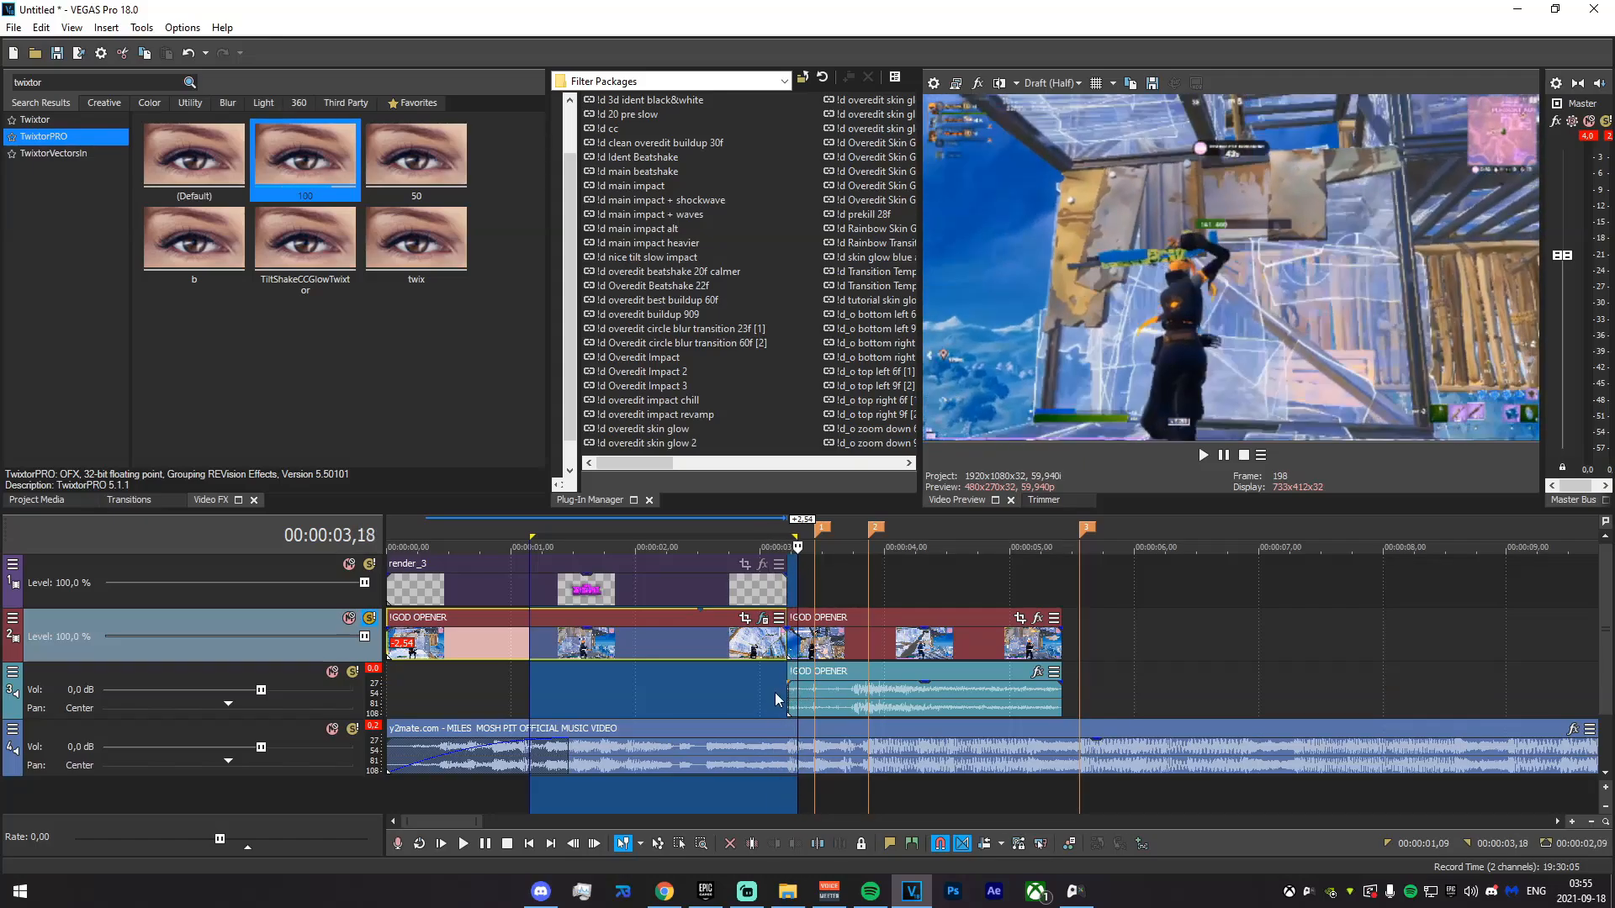
pyautogui.click(775, 695)
pyautogui.click(687, 683)
pyautogui.click(449, 674)
pyautogui.click(395, 672)
pyautogui.moveTo(412, 691); pyautogui.dragTo(788, 688)
pyautogui.click(789, 688)
# - Add a new video track above the others and insert VEGAS Solid Color generated media on it
pyautogui.rightClick(681, 791)
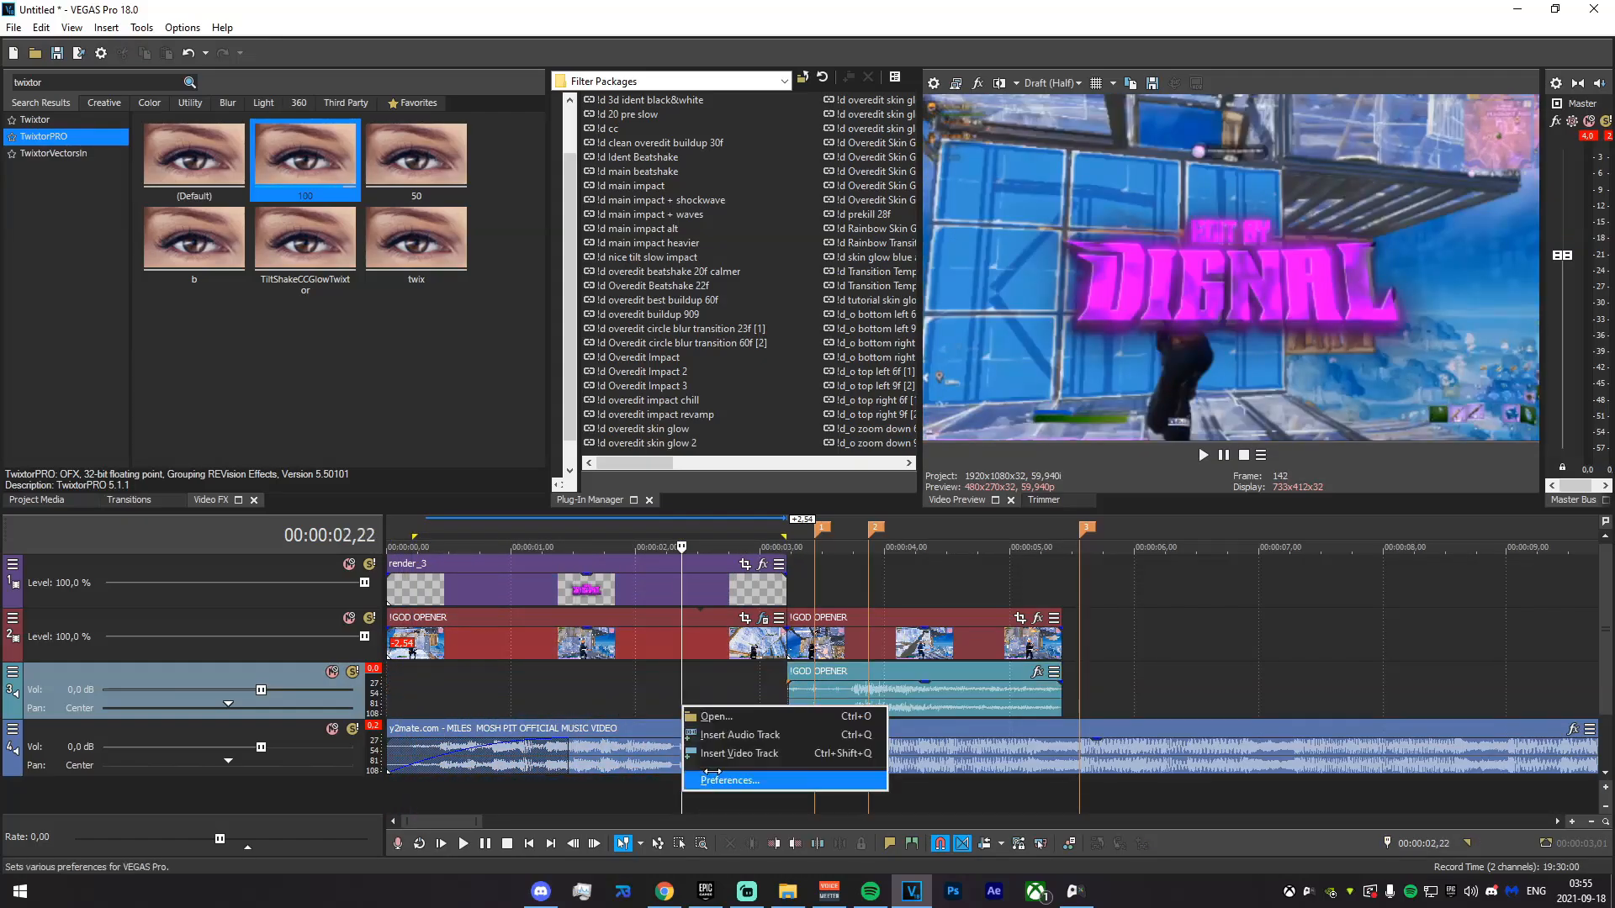
pyautogui.click(715, 753)
pyautogui.rightClick(509, 598)
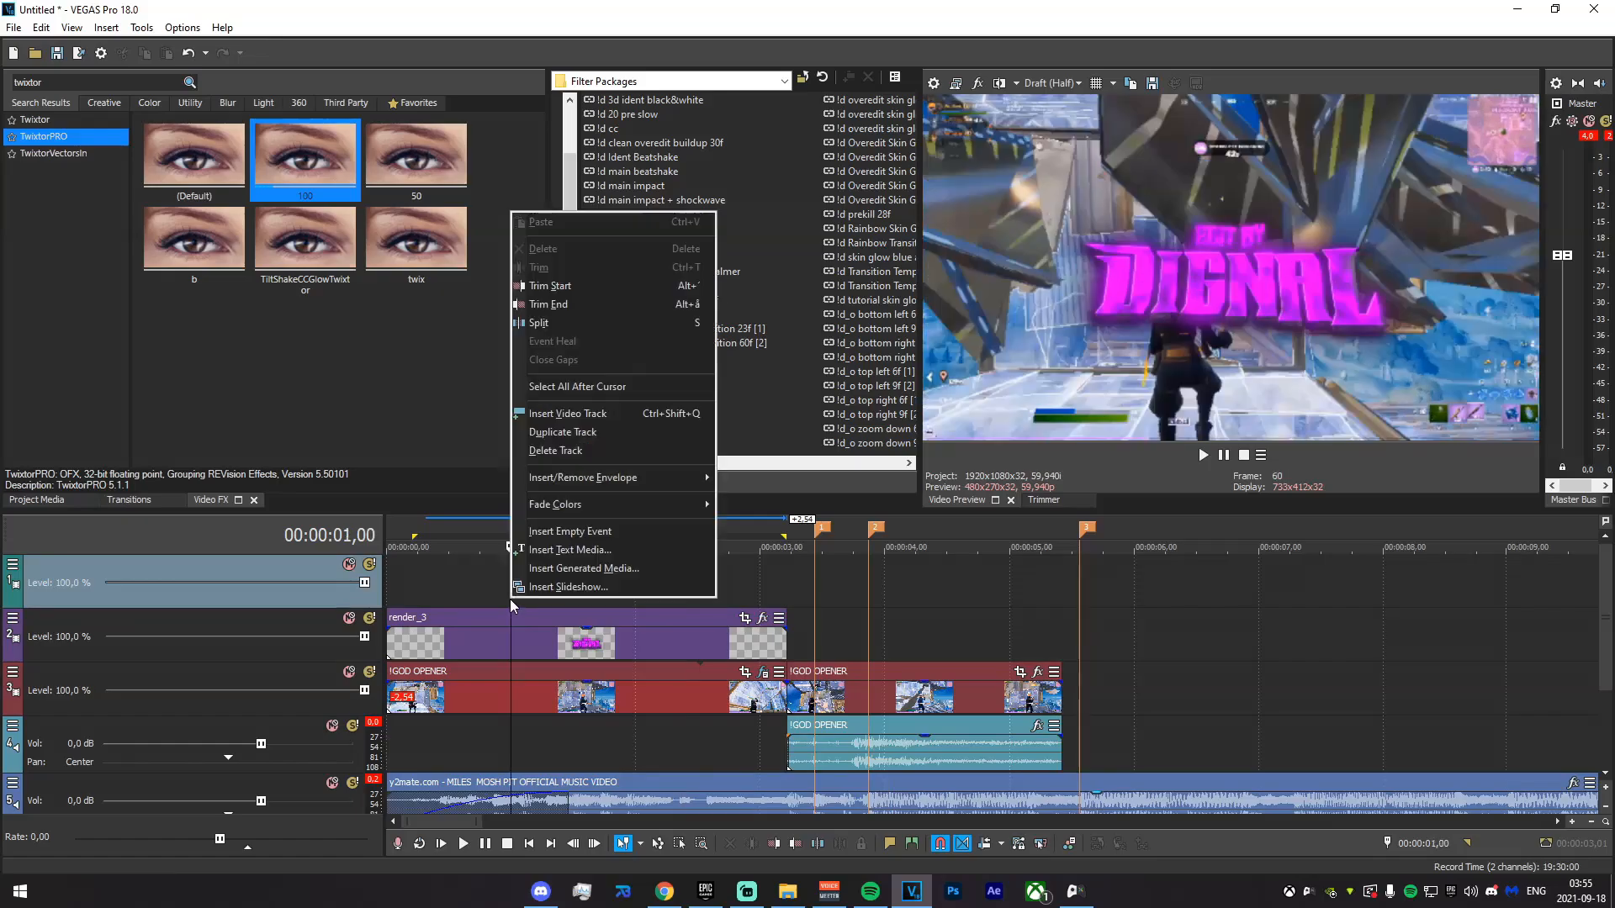
pyautogui.click(598, 568)
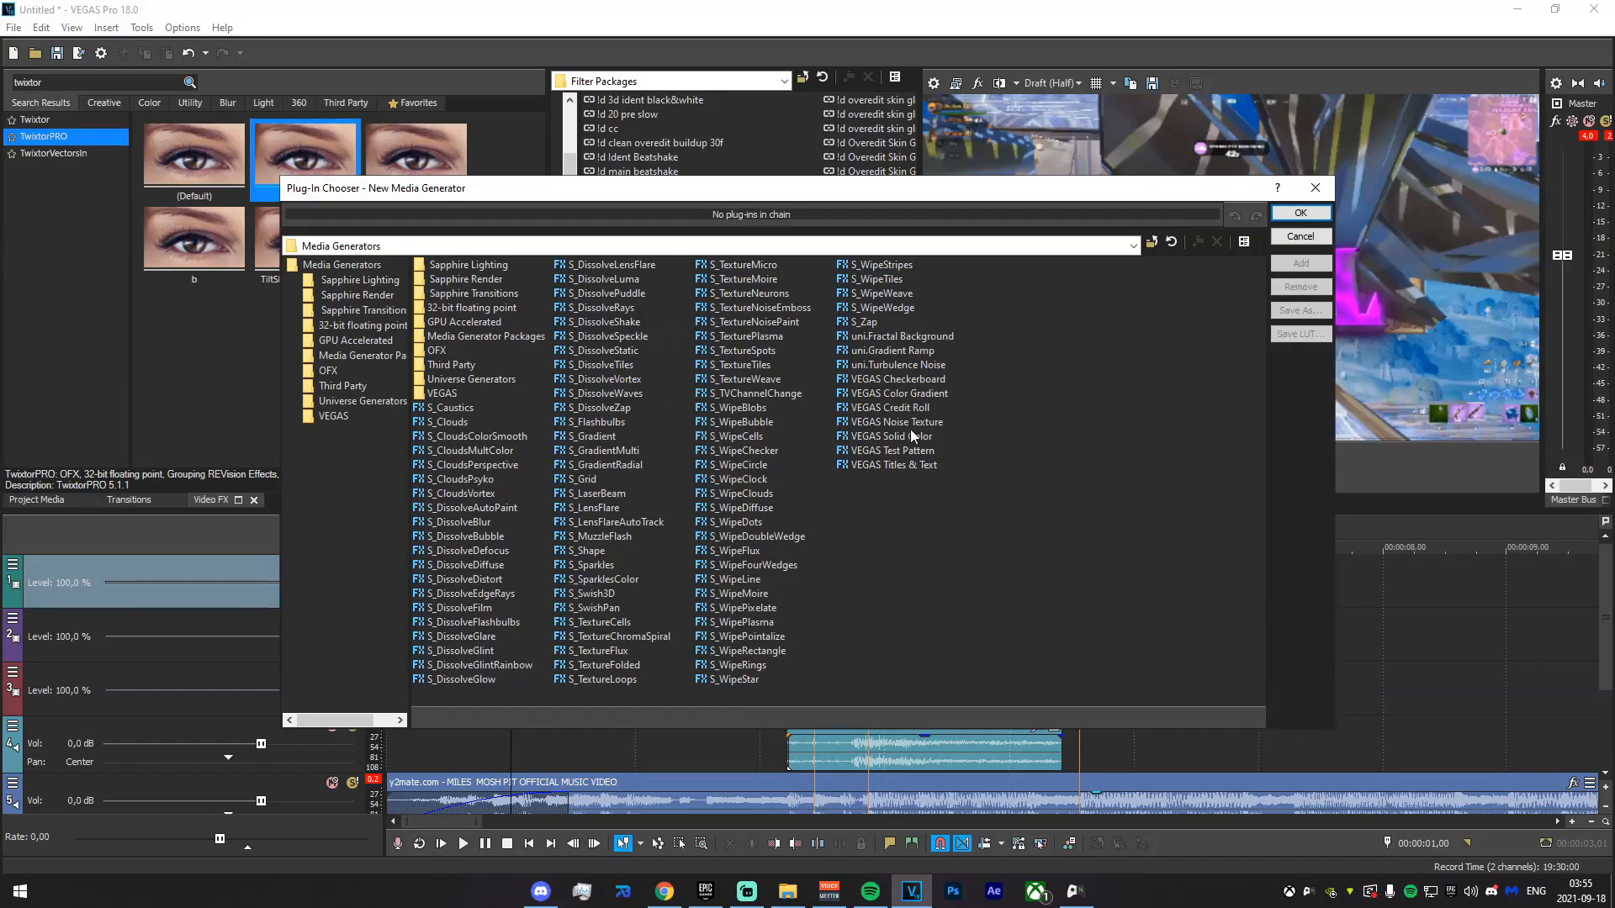
pyautogui.click(900, 438)
pyautogui.click(1300, 263)
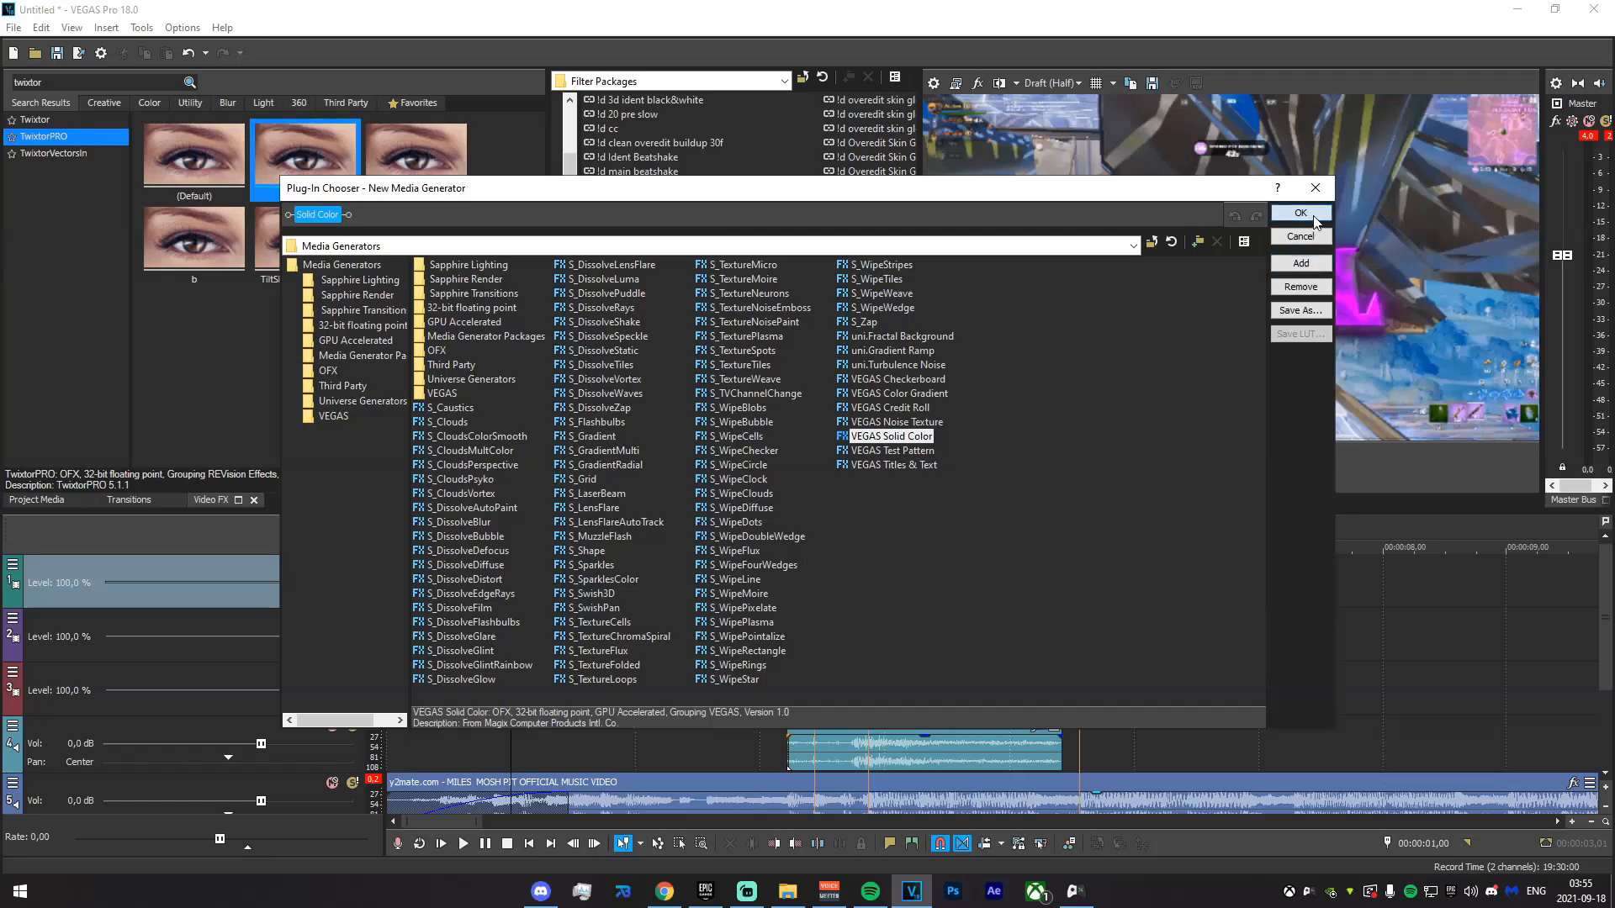
pyautogui.click(1300, 212)
# - Set the generated solid color to opaque black and close its settings
pyautogui.click(244, 320)
pyautogui.click(79, 518)
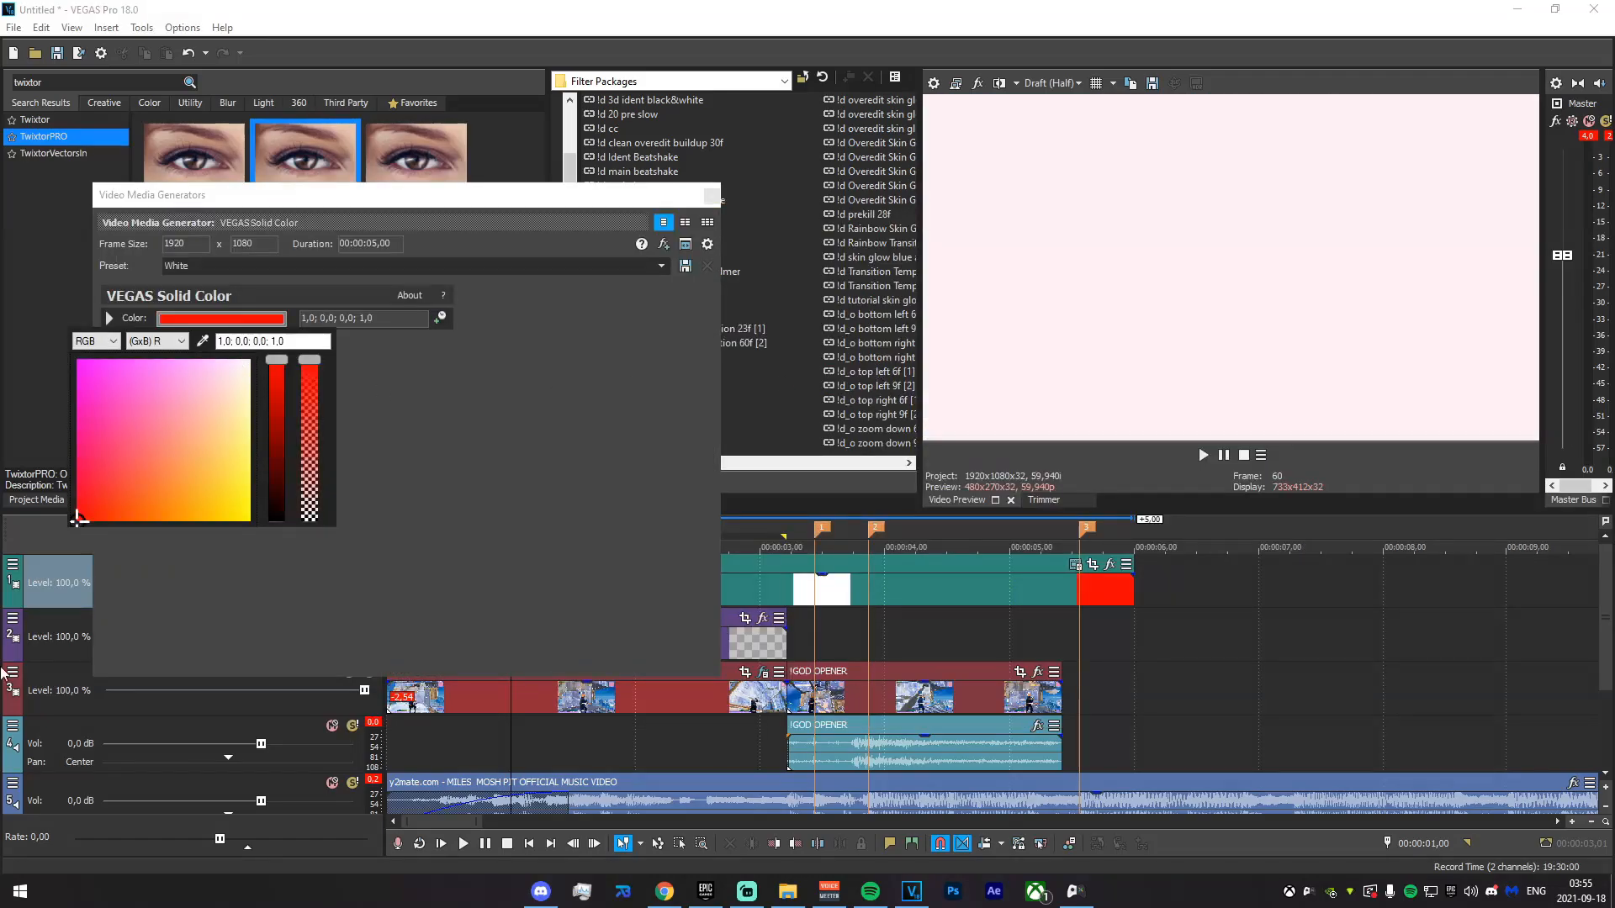
pyautogui.moveTo(280, 440); pyautogui.dragTo(278, 525)
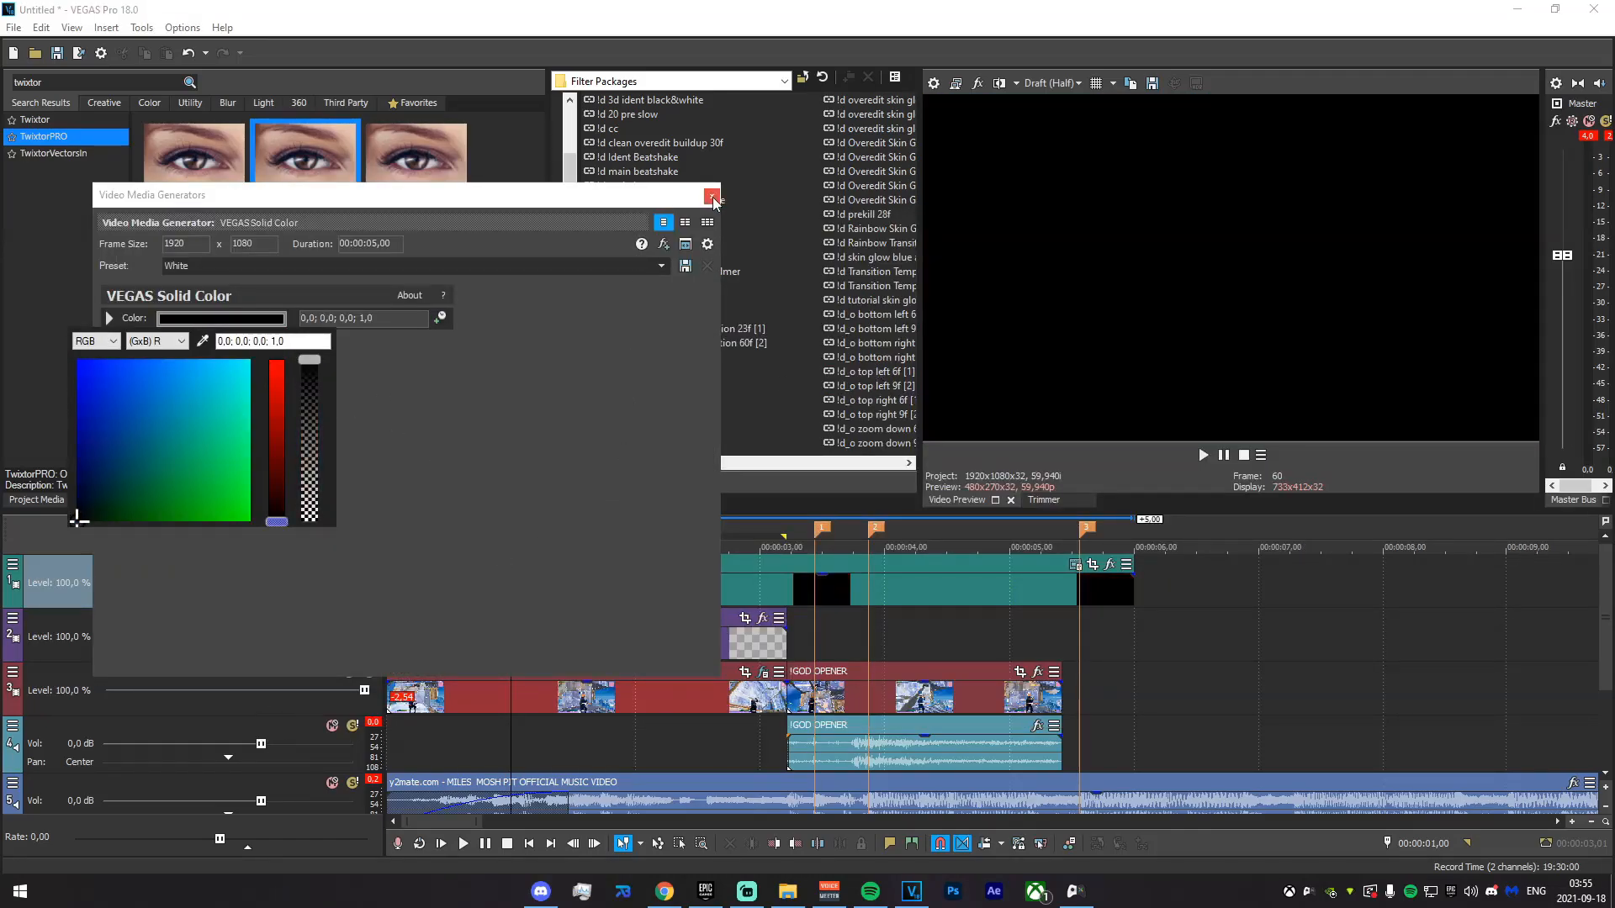
pyautogui.click(713, 196)
pyautogui.click(713, 197)
# - Place the black solid at the timeline start and cut it off at the end of "render_3"
pyautogui.moveTo(651, 599); pyautogui.dragTo(527, 602)
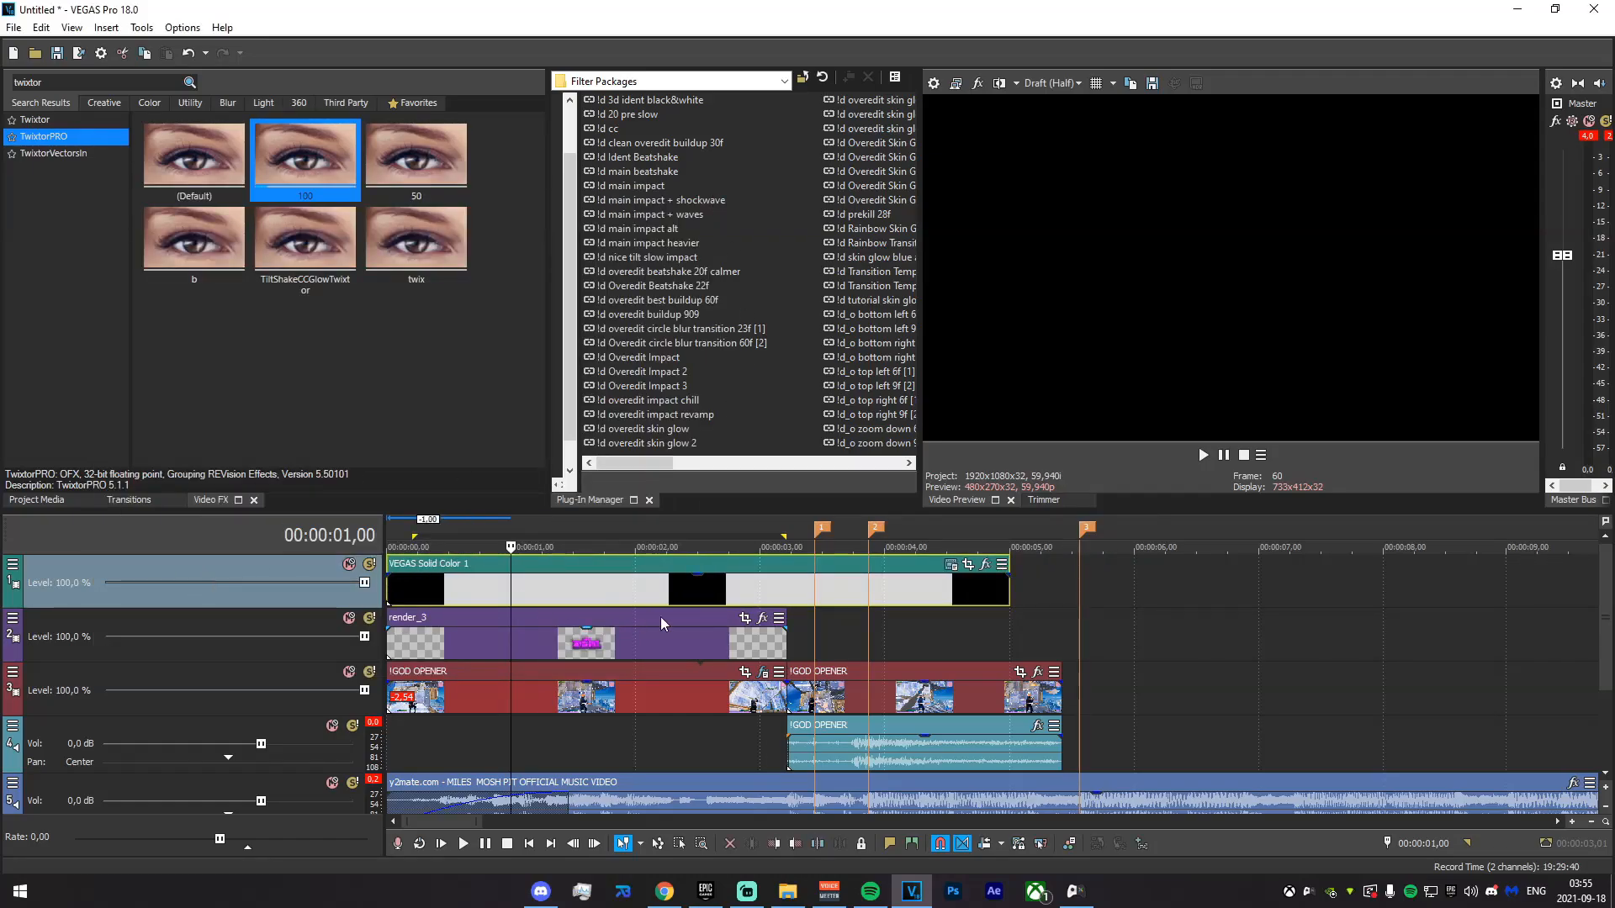
pyautogui.click(784, 594)
pyautogui.press('s')
pyautogui.click(734, 583)
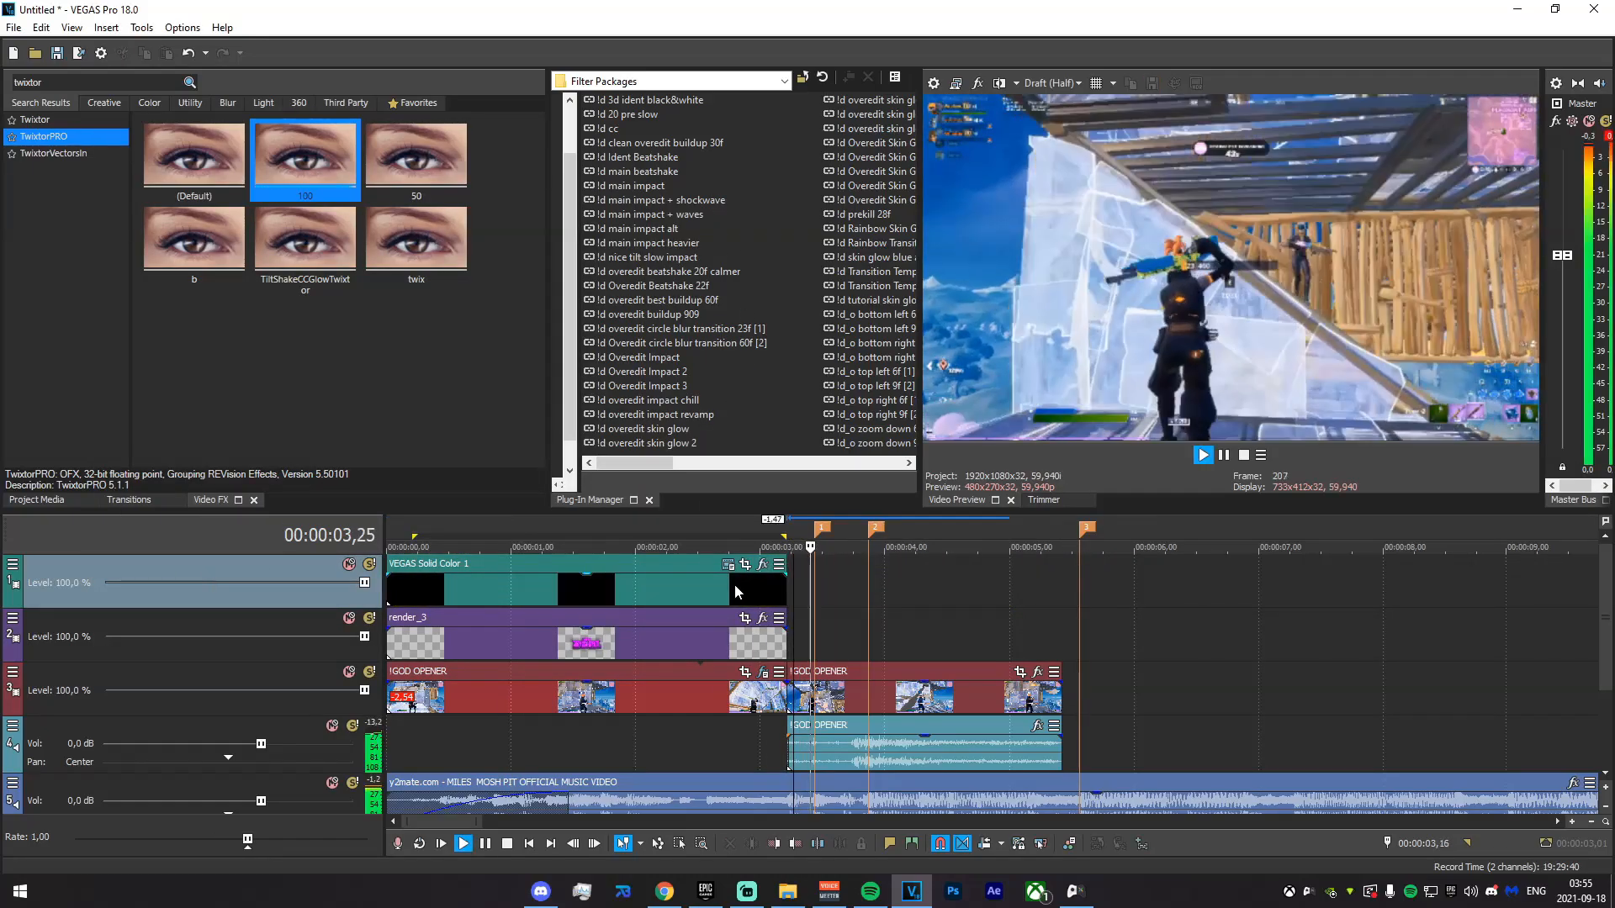
# - Enable masking in the black solid's Pan/Crop settings and go to the clip's first frame
pyautogui.click(761, 563)
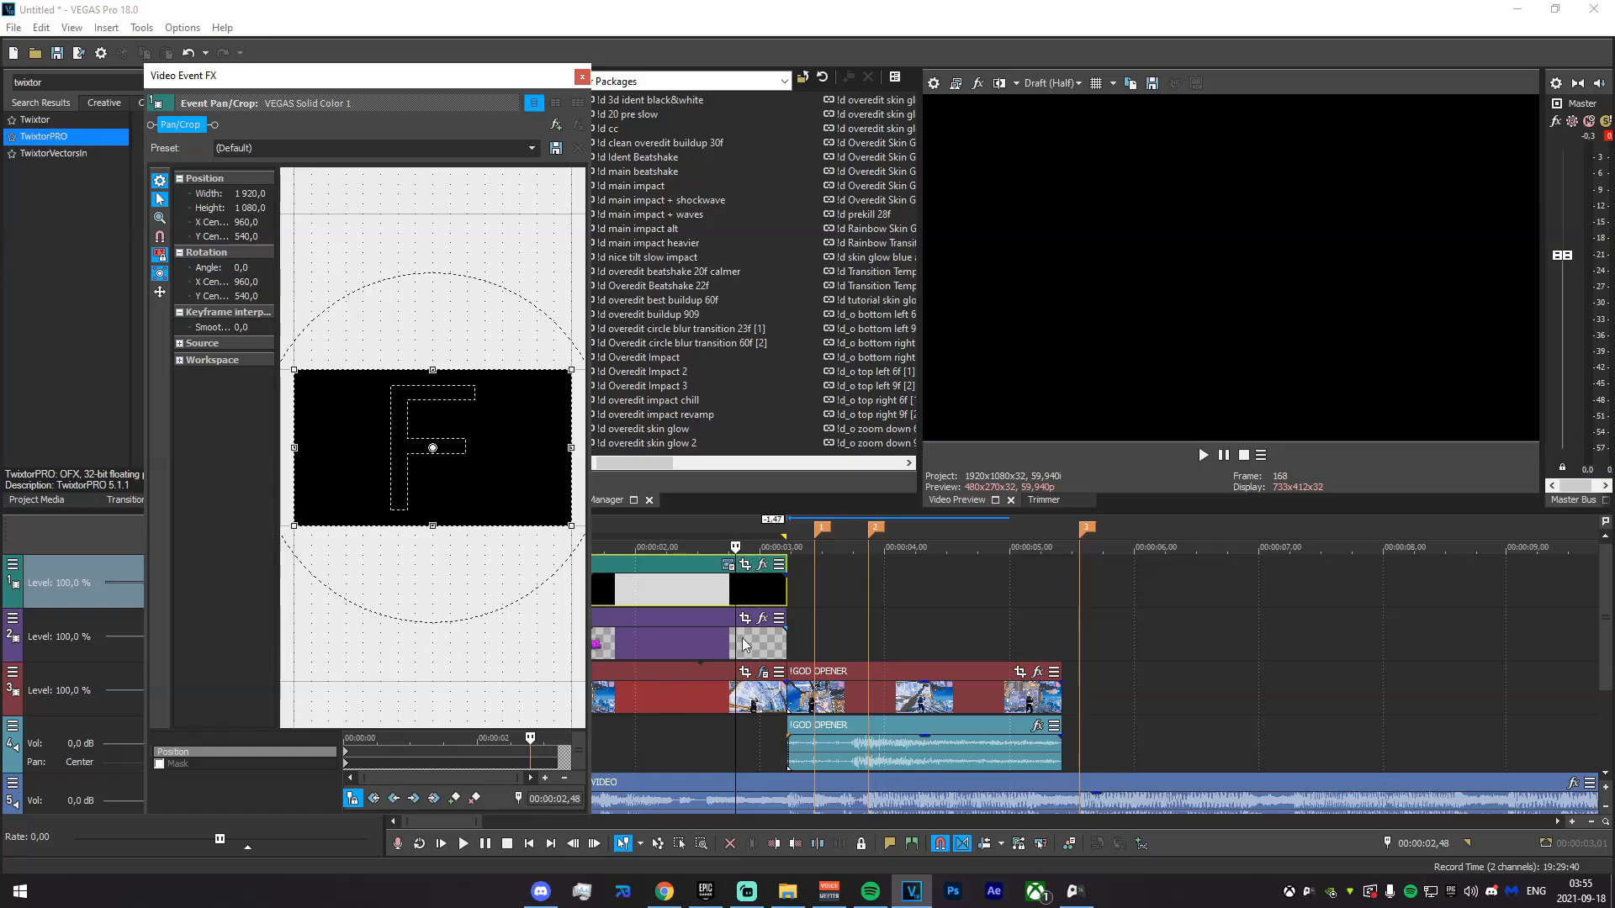
pyautogui.click(159, 763)
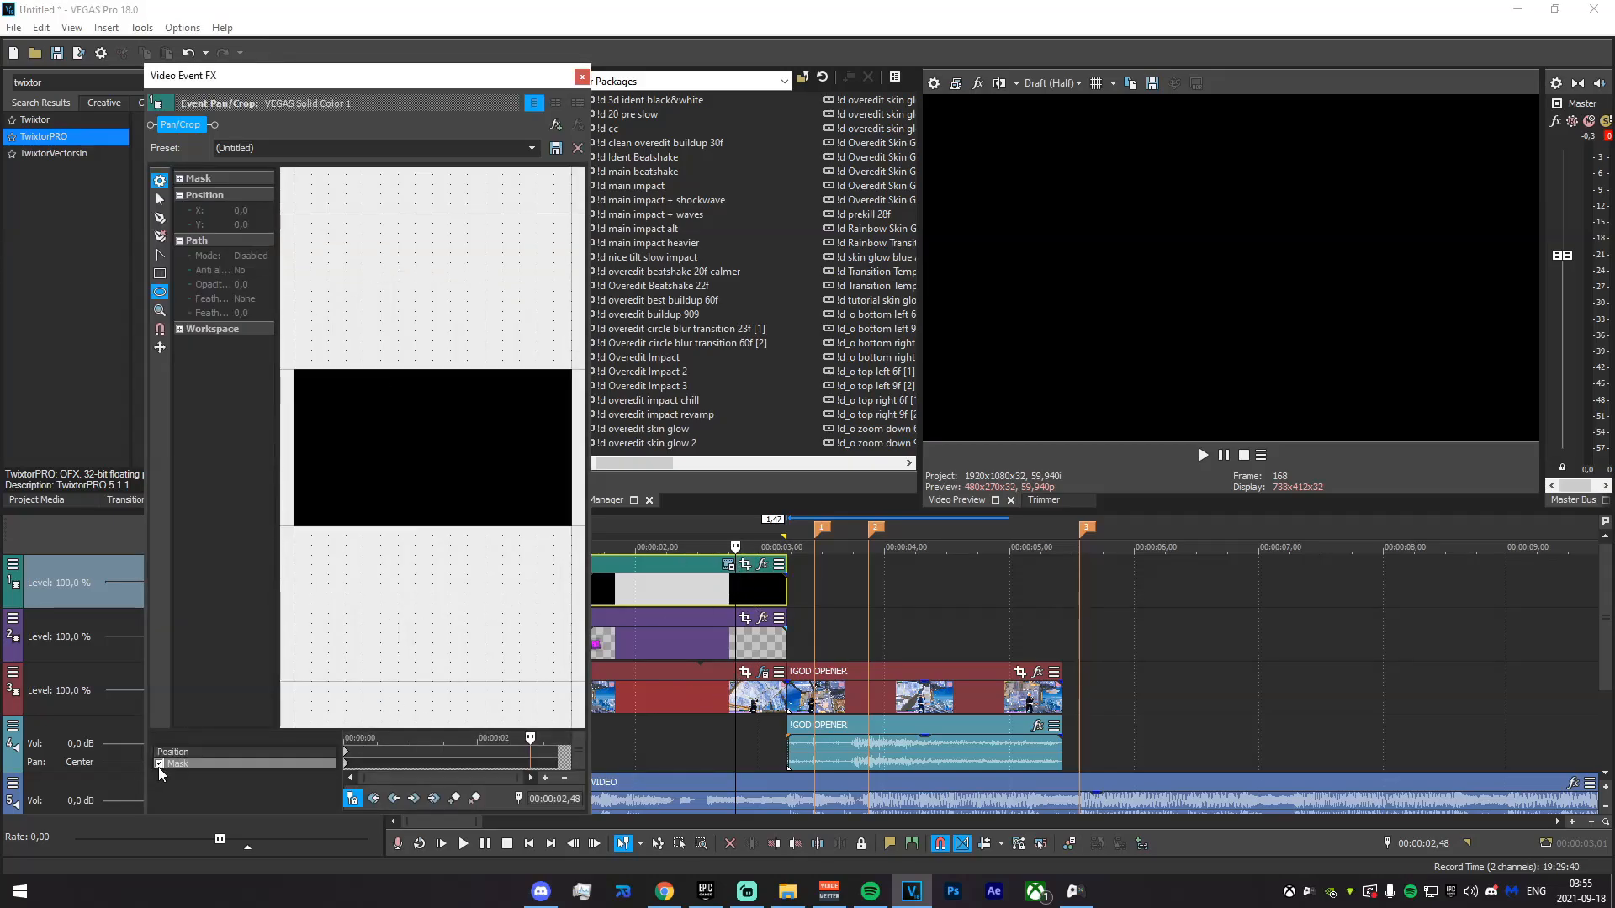
pyautogui.click(352, 771)
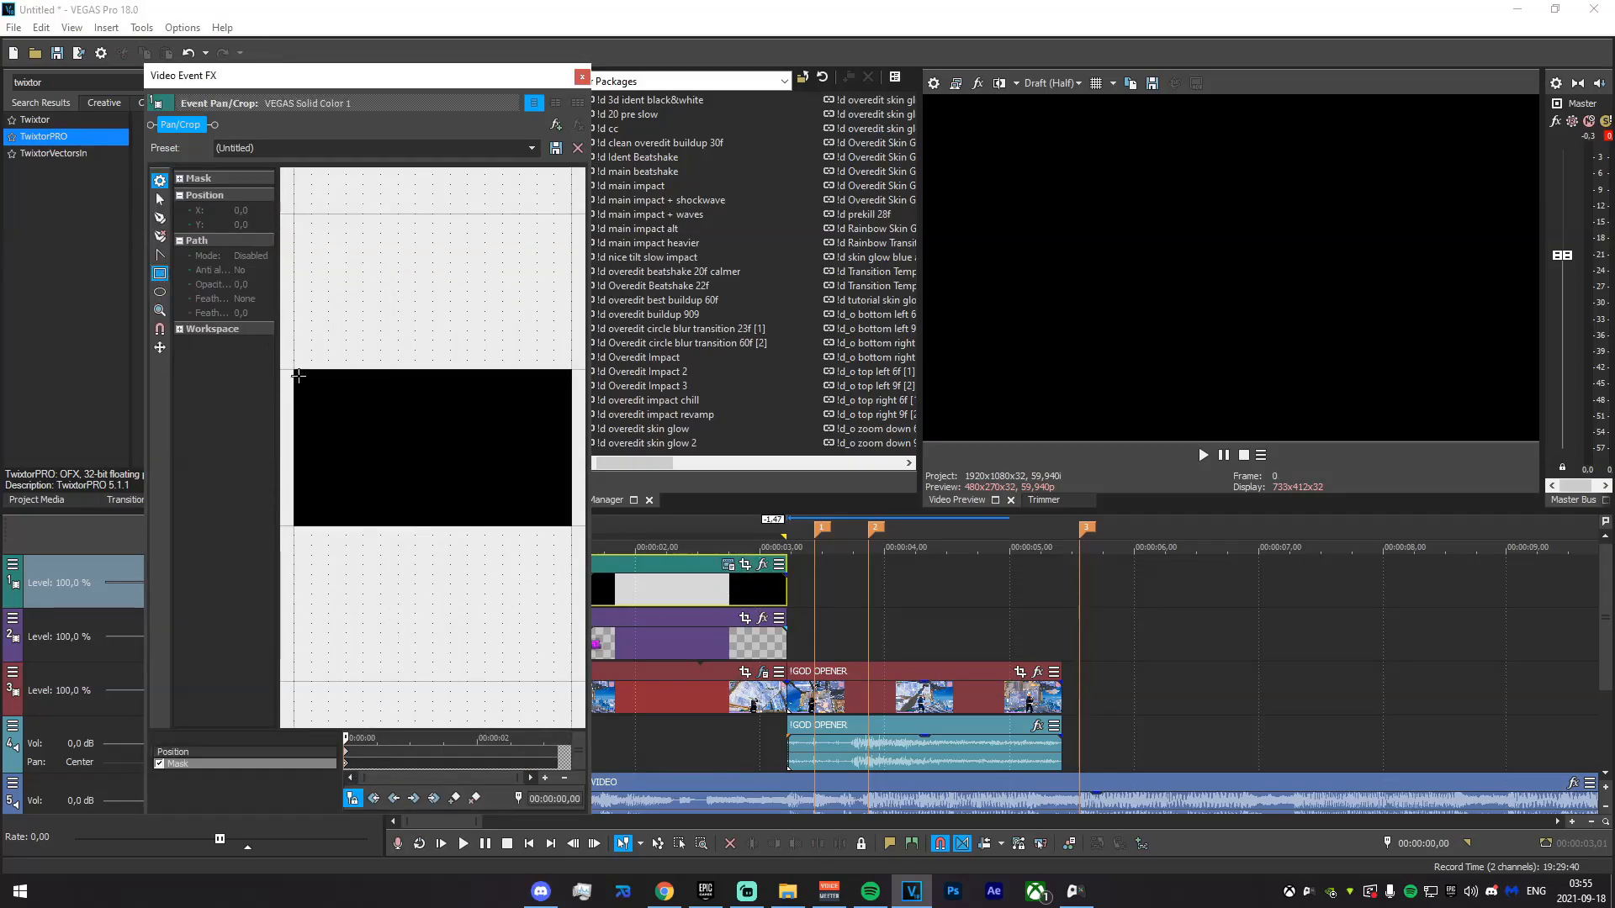
# - Draw a very thin horizontal rectangle mask across the middle of the black solid
pyautogui.scroll(-1, 302, 480)
pyautogui.scroll(3, 329, 456)
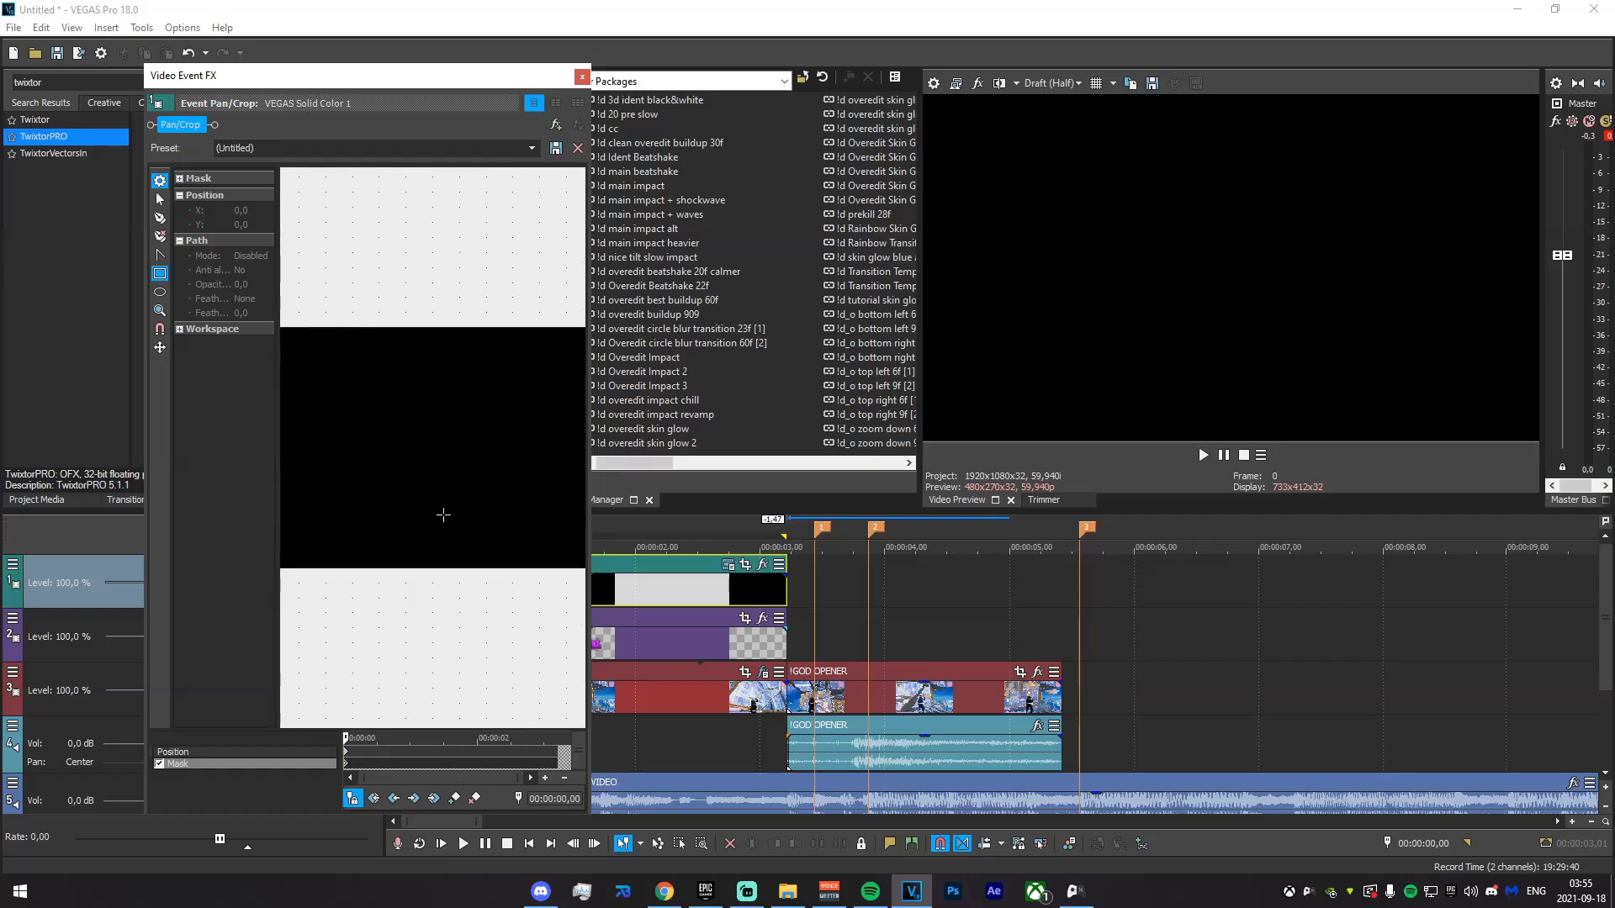
pyautogui.click(159, 200)
pyautogui.scroll(1, 432, 378)
pyautogui.moveTo(538, 358); pyautogui.dragTo(489, 419)
pyautogui.scroll(3, 551, 480)
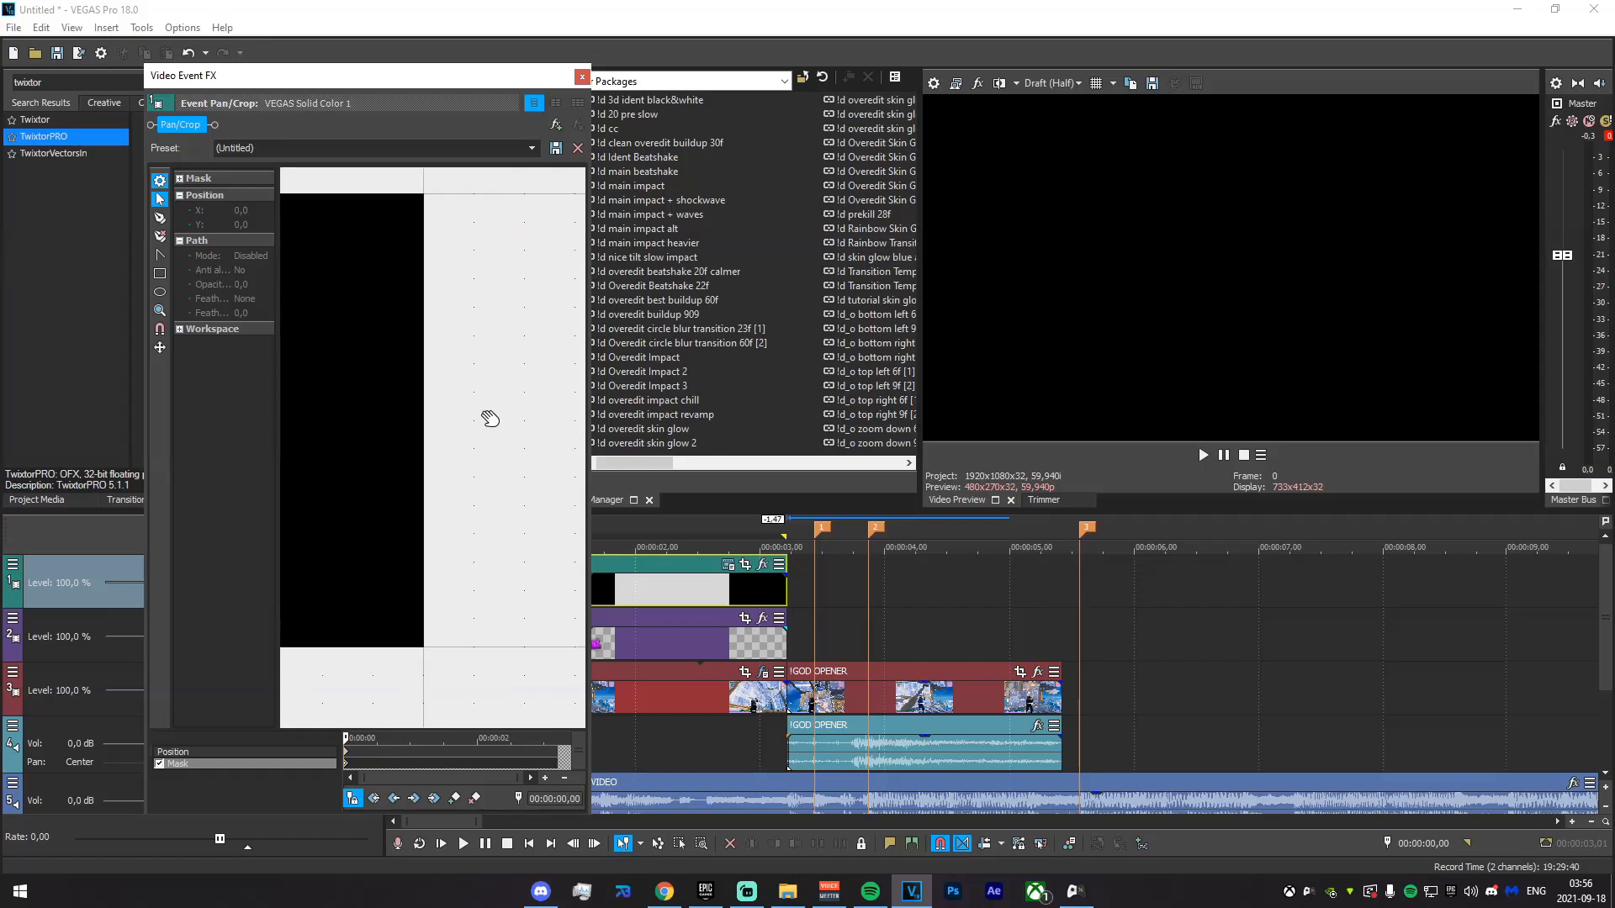
pyautogui.scroll(-4, 482, 430)
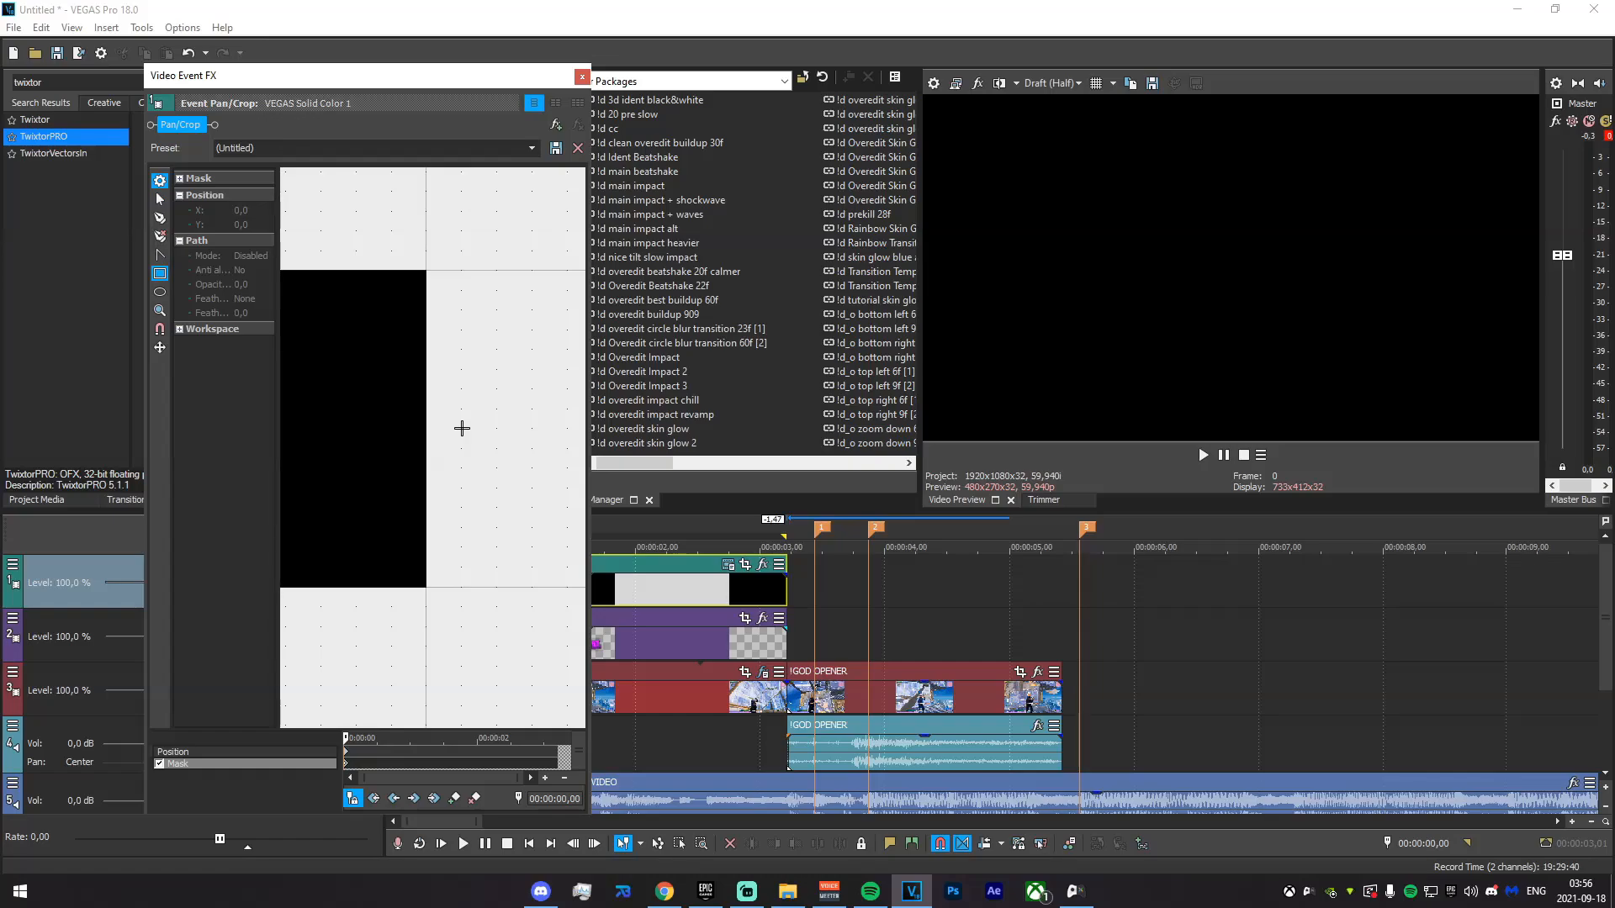
pyautogui.moveTo(461, 429); pyautogui.dragTo(2, 429)
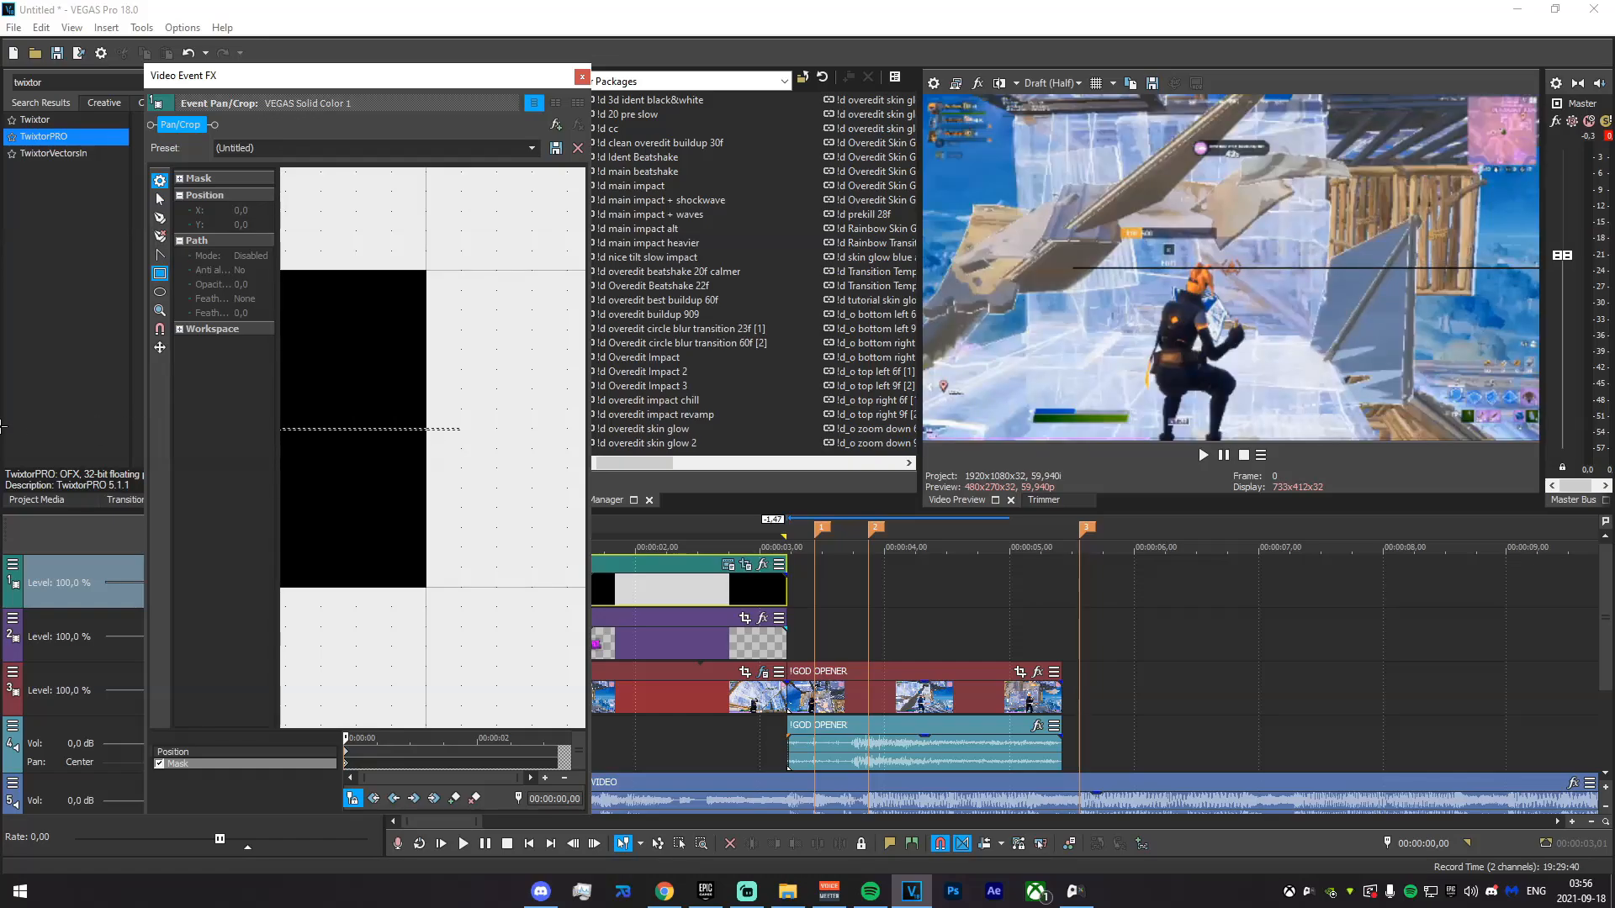
# - Try to stretch the thin mask beyond the frame's left edge, undo the last adjustment and delete the mask
pyautogui.scroll(-5, 421, 496)
pyautogui.click(160, 200)
pyautogui.moveTo(421, 339); pyautogui.dragTo(543, 335)
pyautogui.scroll(8, 454, 432)
pyautogui.click(436, 405)
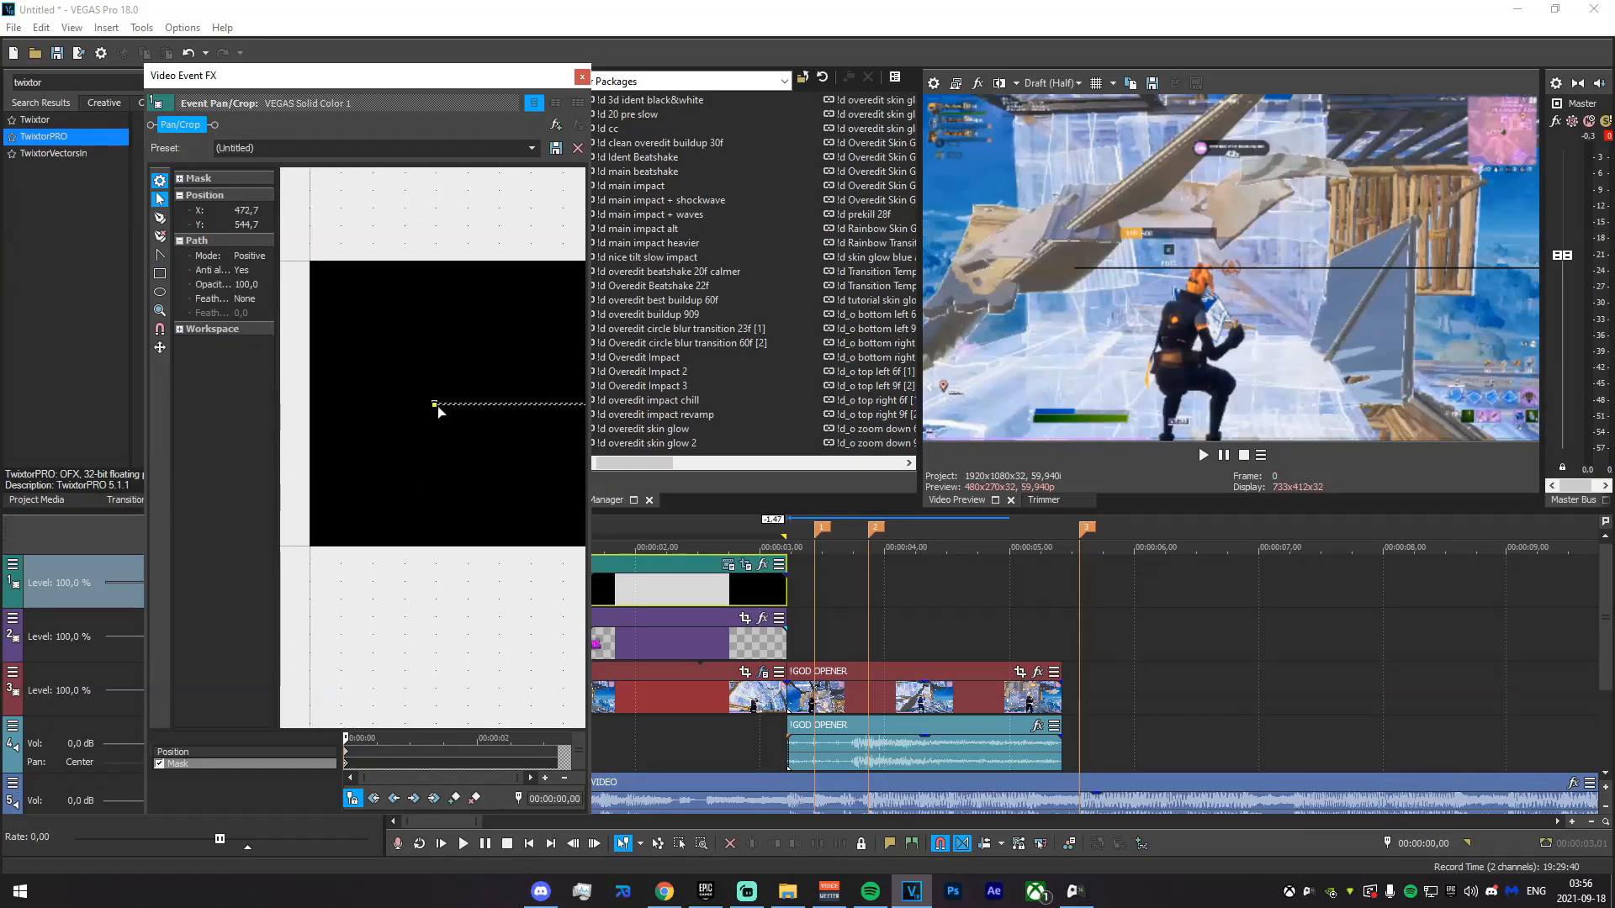
pyautogui.scroll(8, 435, 411)
pyautogui.moveTo(447, 378); pyautogui.dragTo(271, 468)
pyautogui.moveTo(401, 482); pyautogui.dragTo(222, 480)
pyautogui.hotkey('ctrl', 'z')
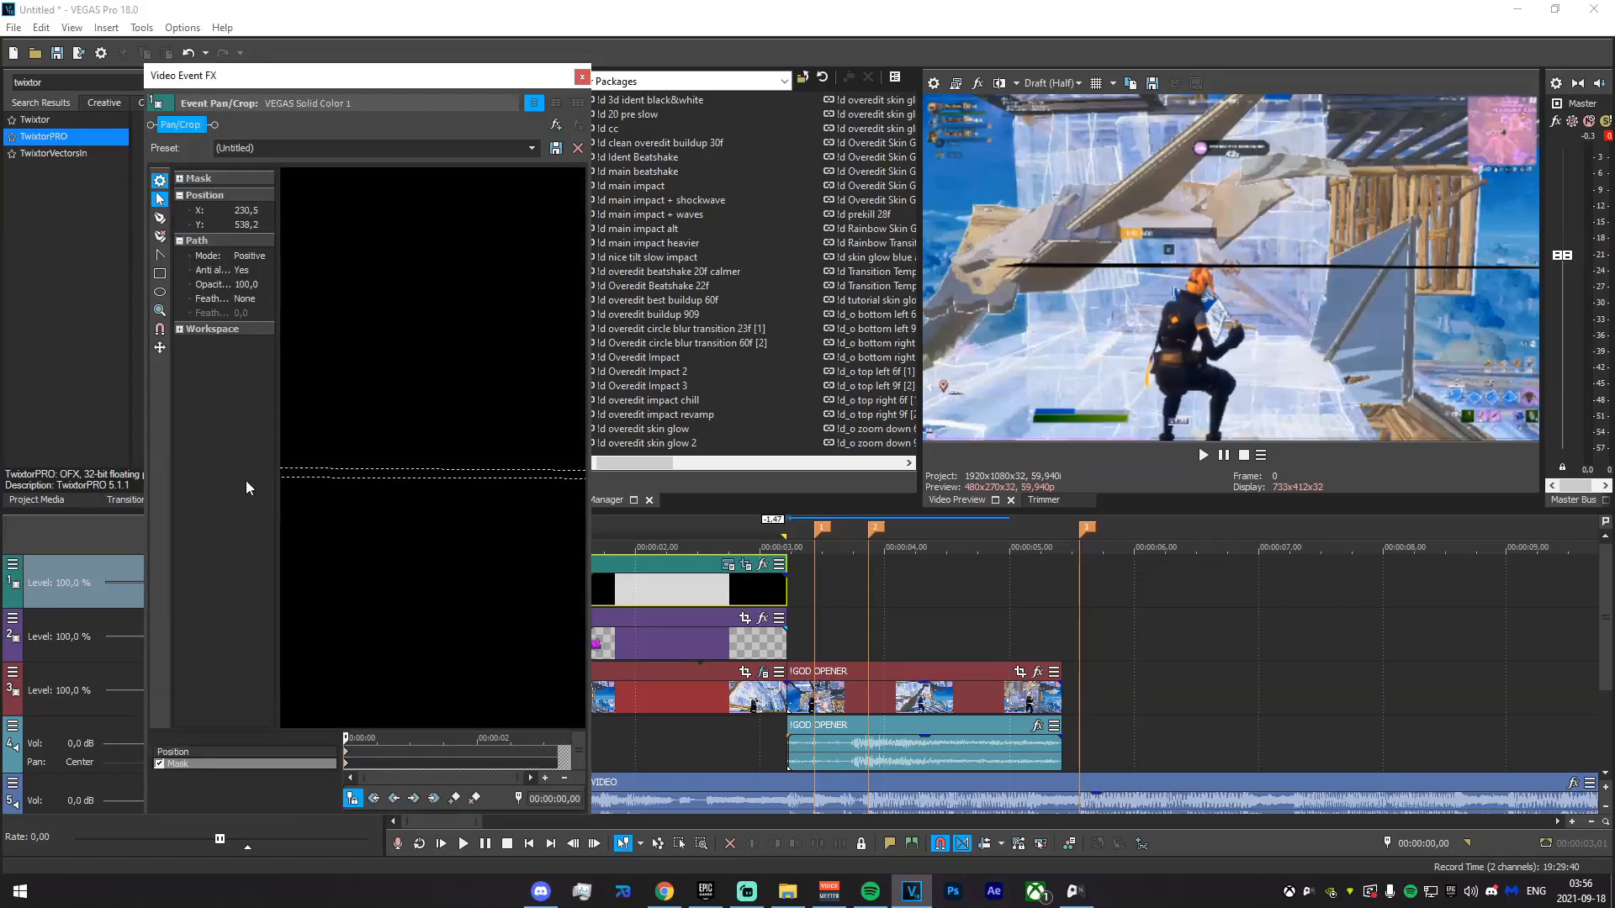
pyautogui.scroll(-8, 331, 492)
pyautogui.doubleClick(433, 455)
pyautogui.press('Delete')
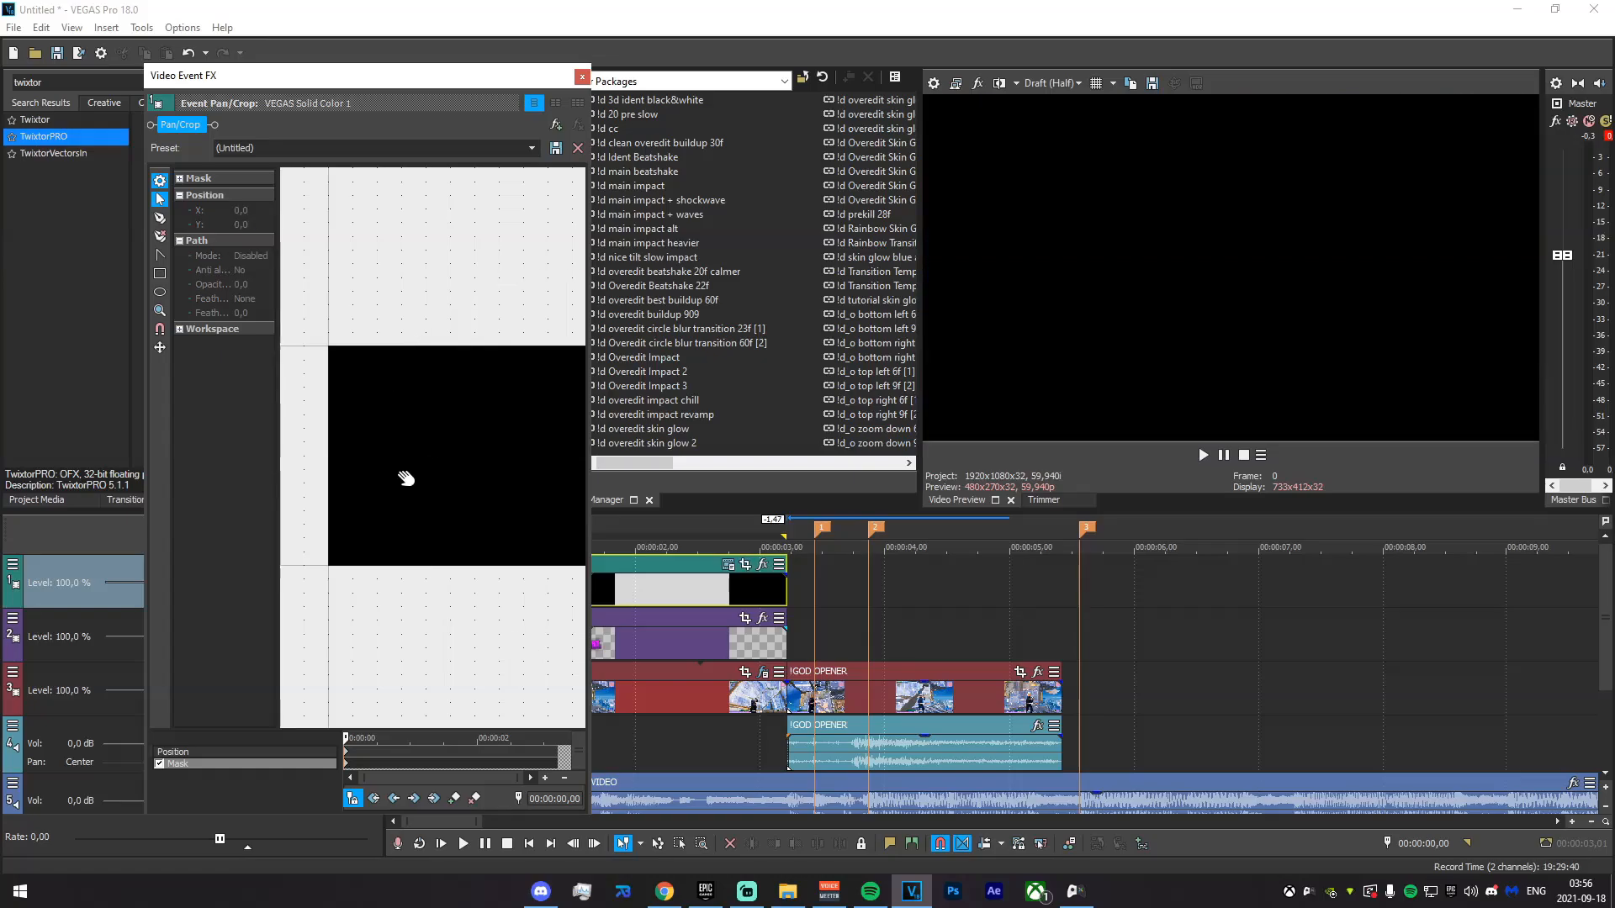
# - Draw a thin rectangle mask spanning the full frame width and shift it vertically to Y about 504
pyautogui.moveTo(406, 478); pyautogui.dragTo(396, 476)
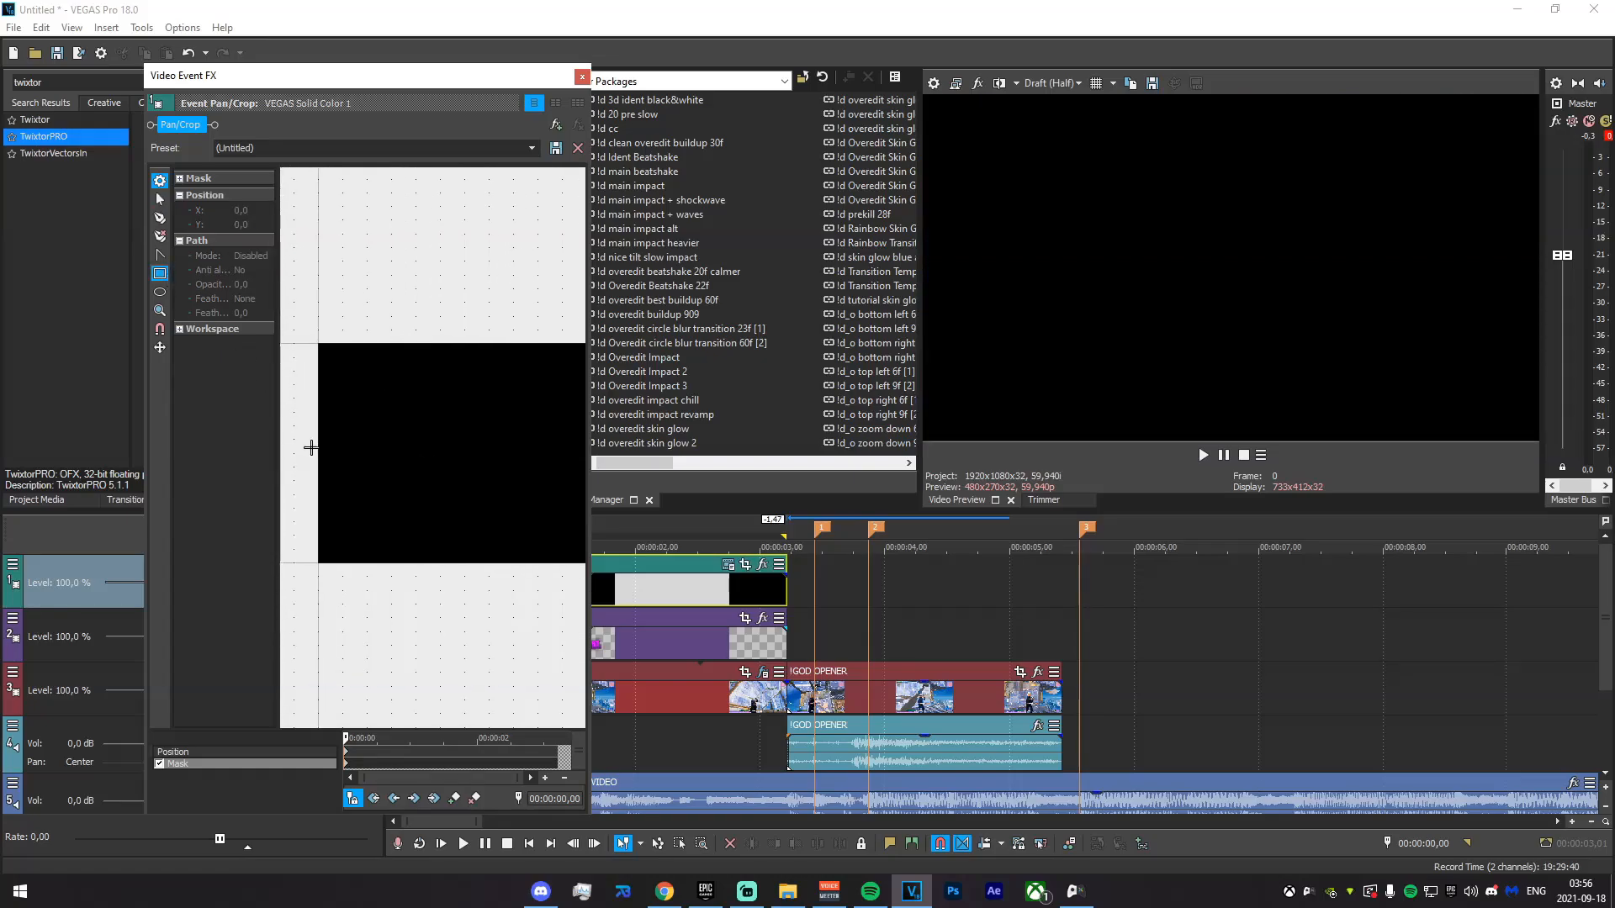
pyautogui.moveTo(293, 438)
pyautogui.mouseDown()
pyautogui.moveTo(639, 458)
pyautogui.moveTo(814, 441)
pyautogui.mouseUp()
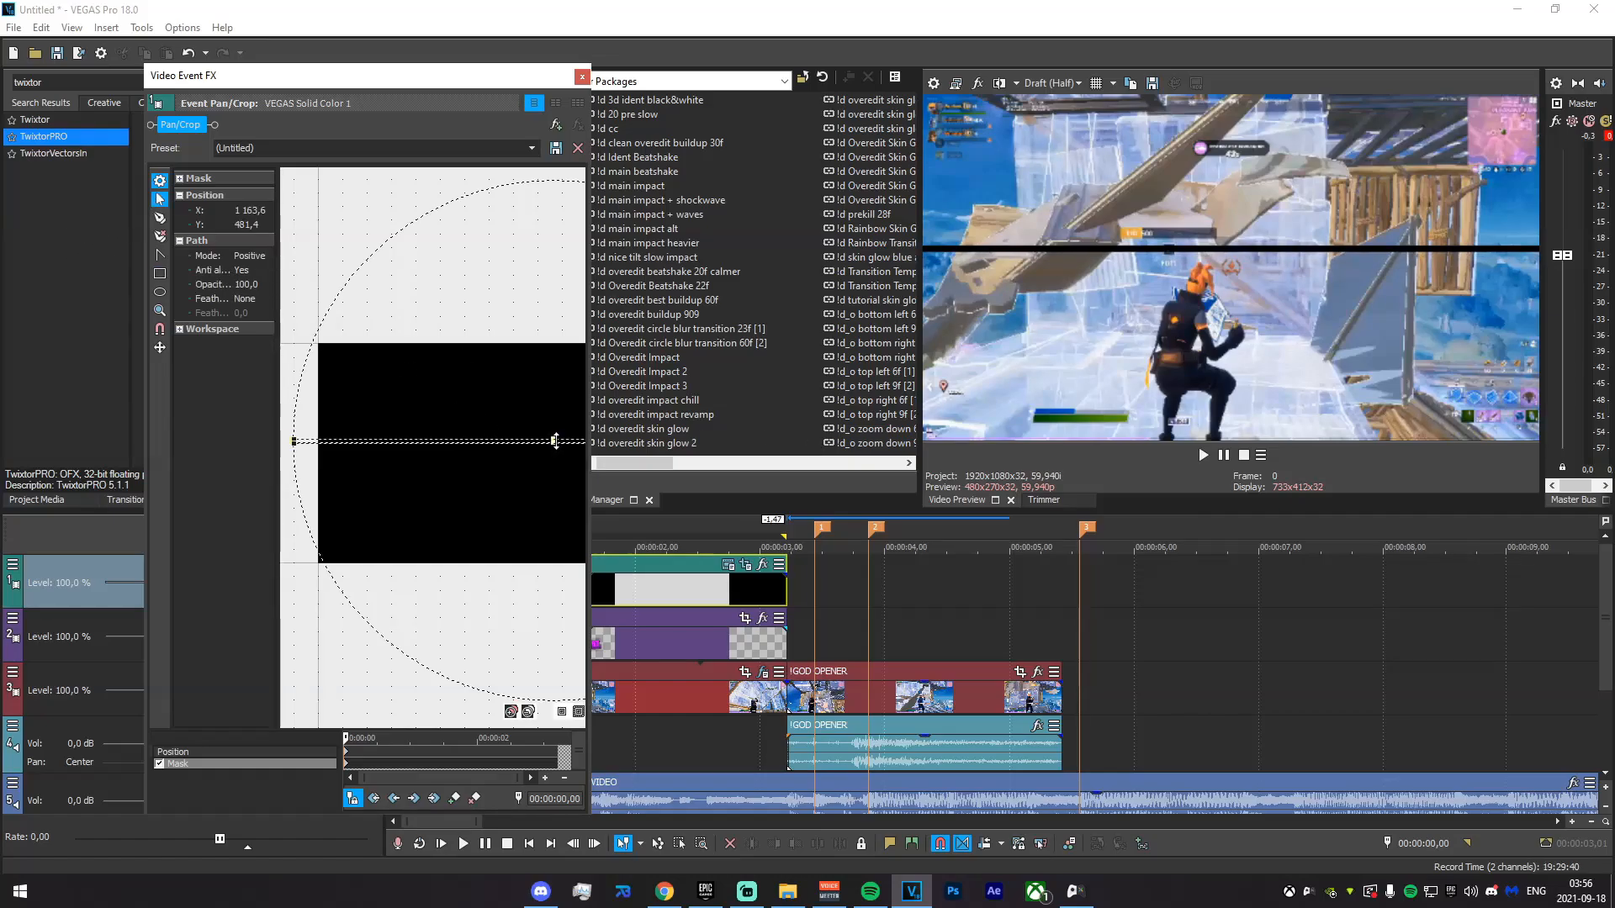
pyautogui.moveTo(554, 442); pyautogui.dragTo(553, 444)
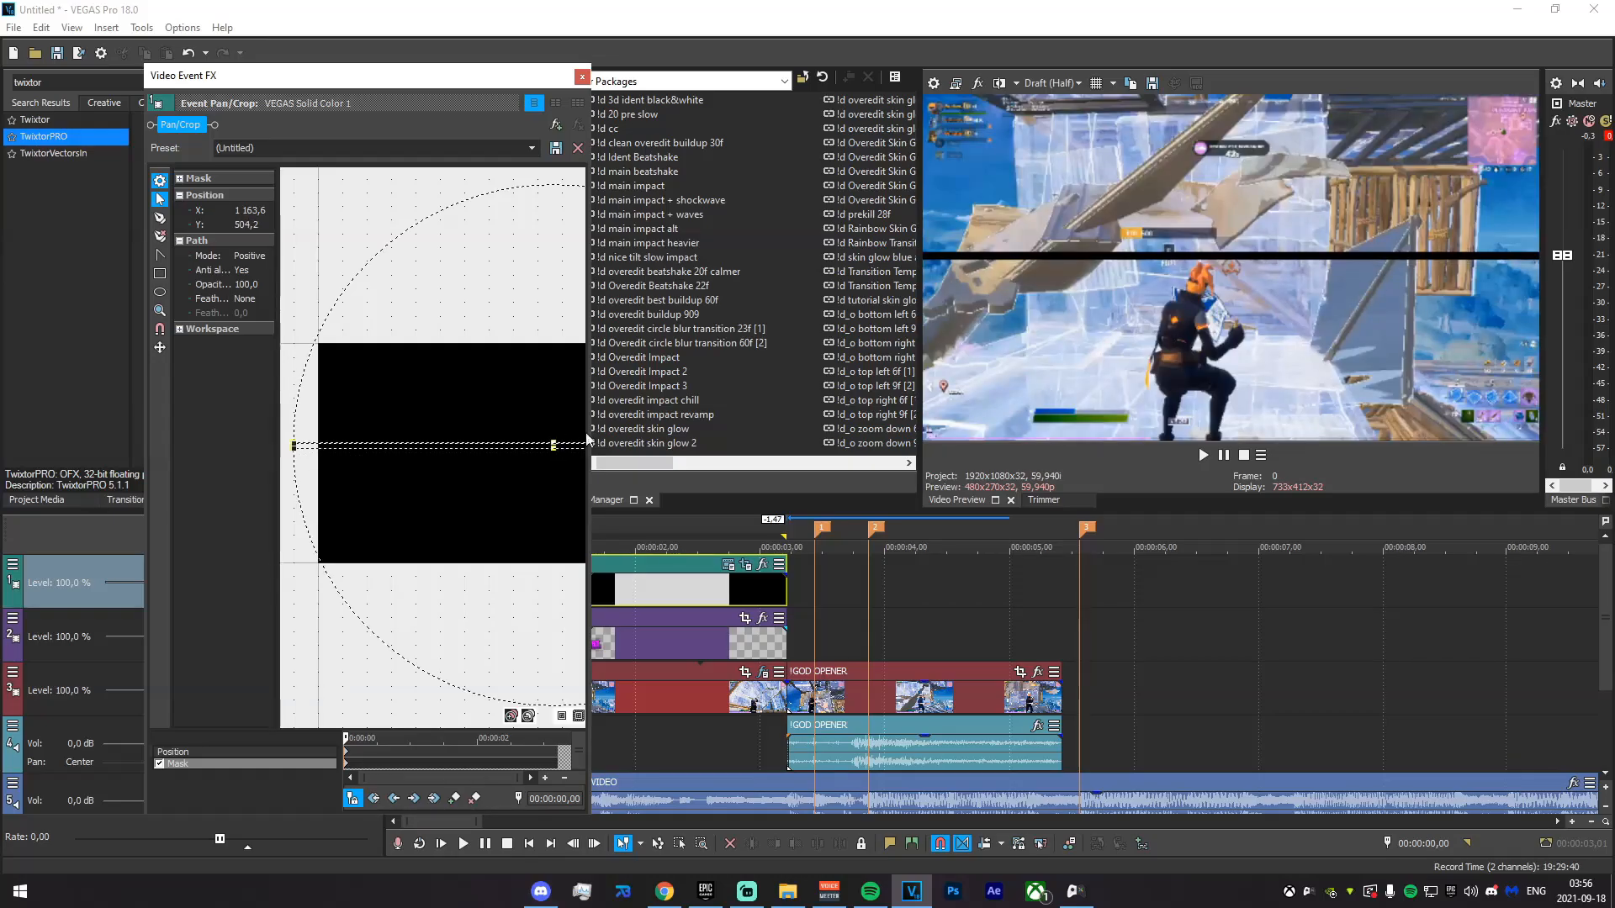
# - Set the thin rectangle mask's path mode to Negative
pyautogui.scroll(-2, 449, 566)
pyautogui.click(479, 614)
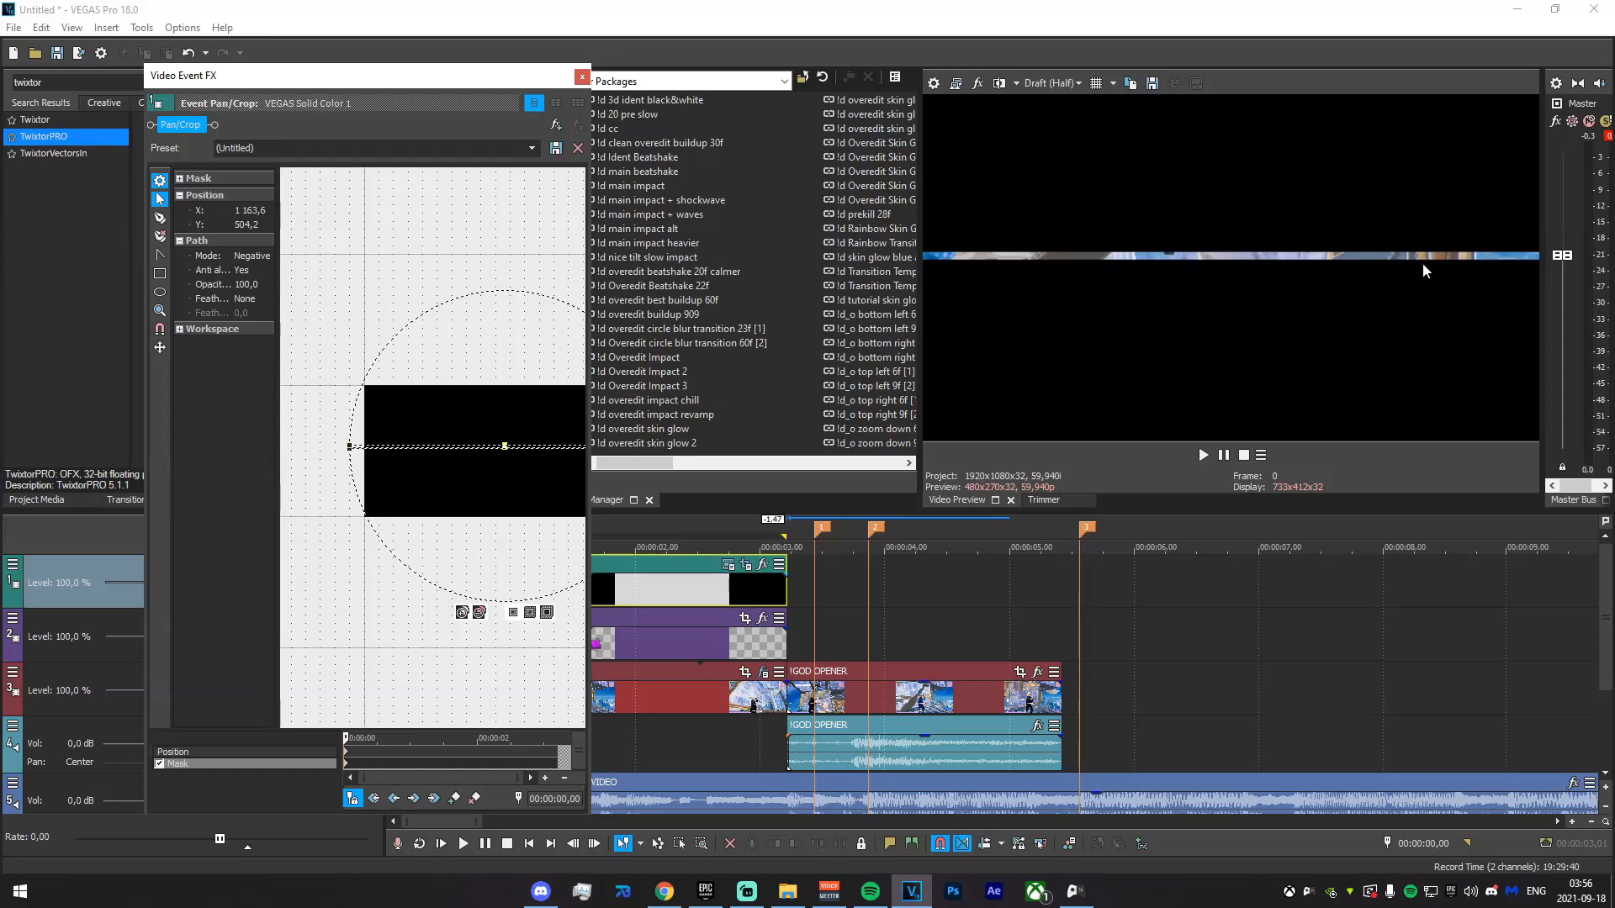
pyautogui.scroll(2, 538, 446)
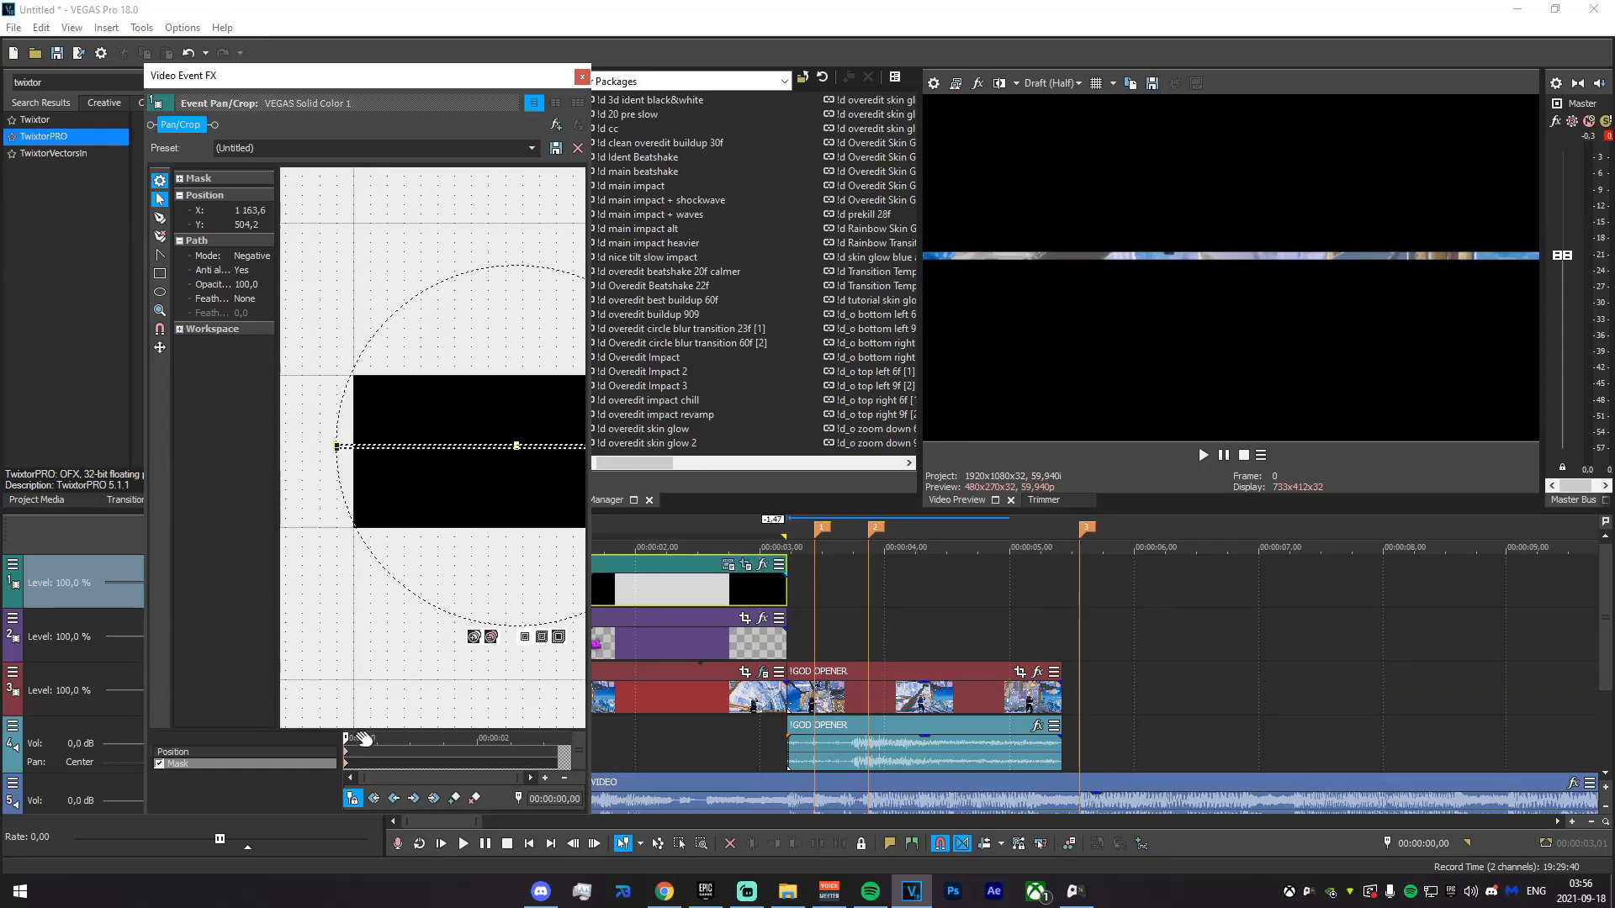
# - At the end of the black solid, expand the mask's upper and lower edges to uncover the full frame height
pyautogui.moveTo(347, 738); pyautogui.dragTo(744, 588)
pyautogui.moveTo(517, 447); pyautogui.dragTo(526, 530)
pyautogui.moveTo(533, 443); pyautogui.dragTo(536, 372)
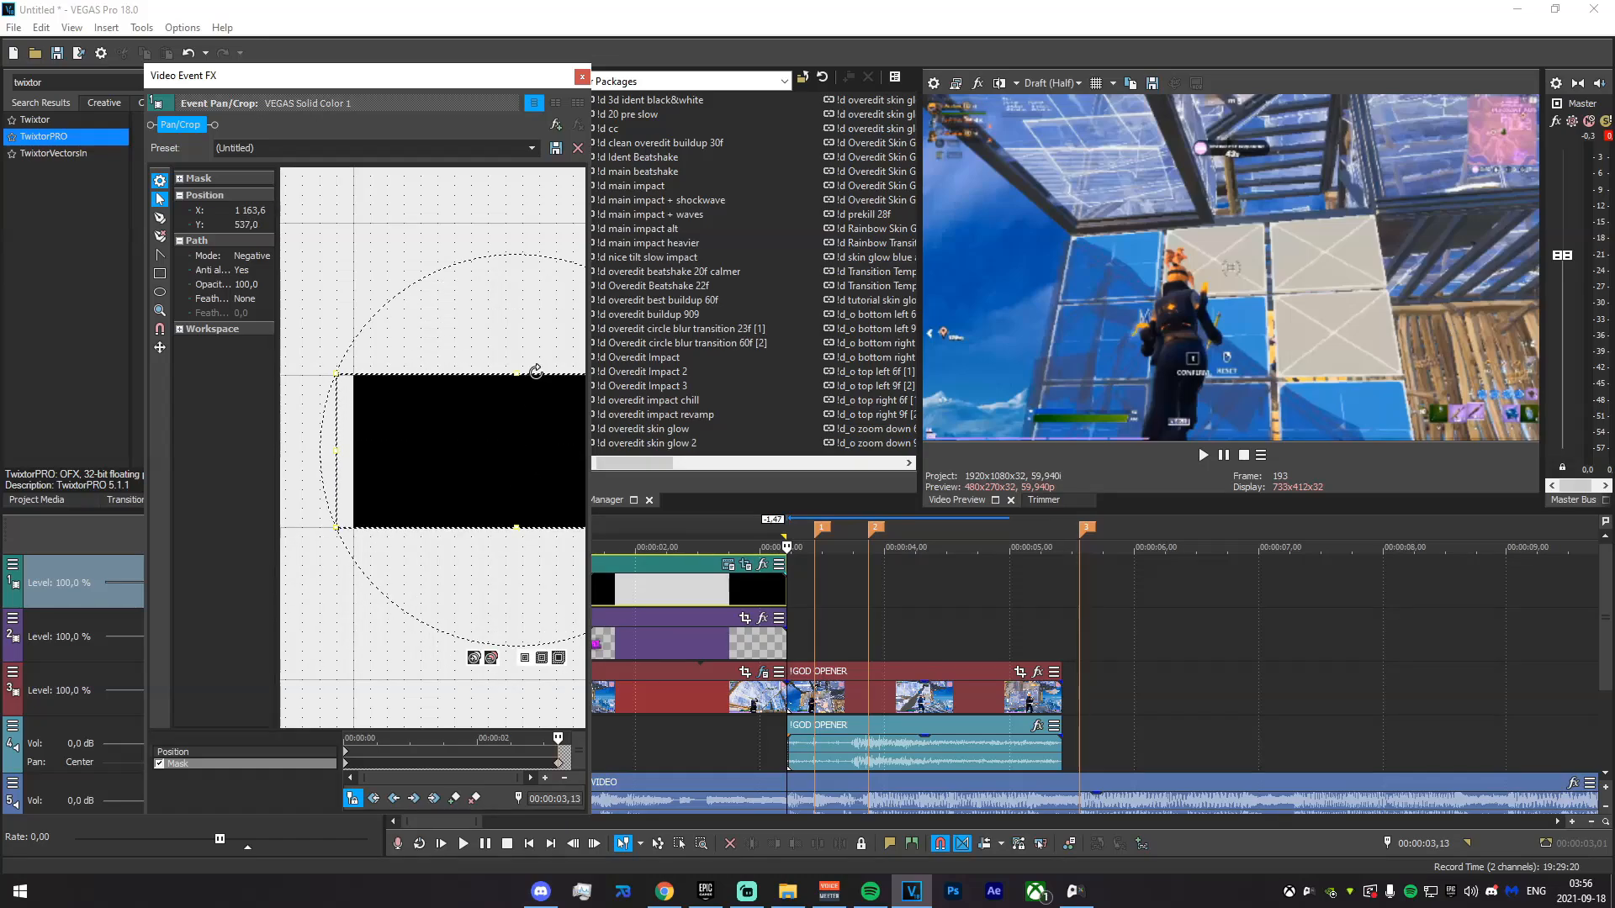
# - Set the first mask keyframe's interpolation to Smooth and play back the opening bars
pyautogui.rightClick(346, 764)
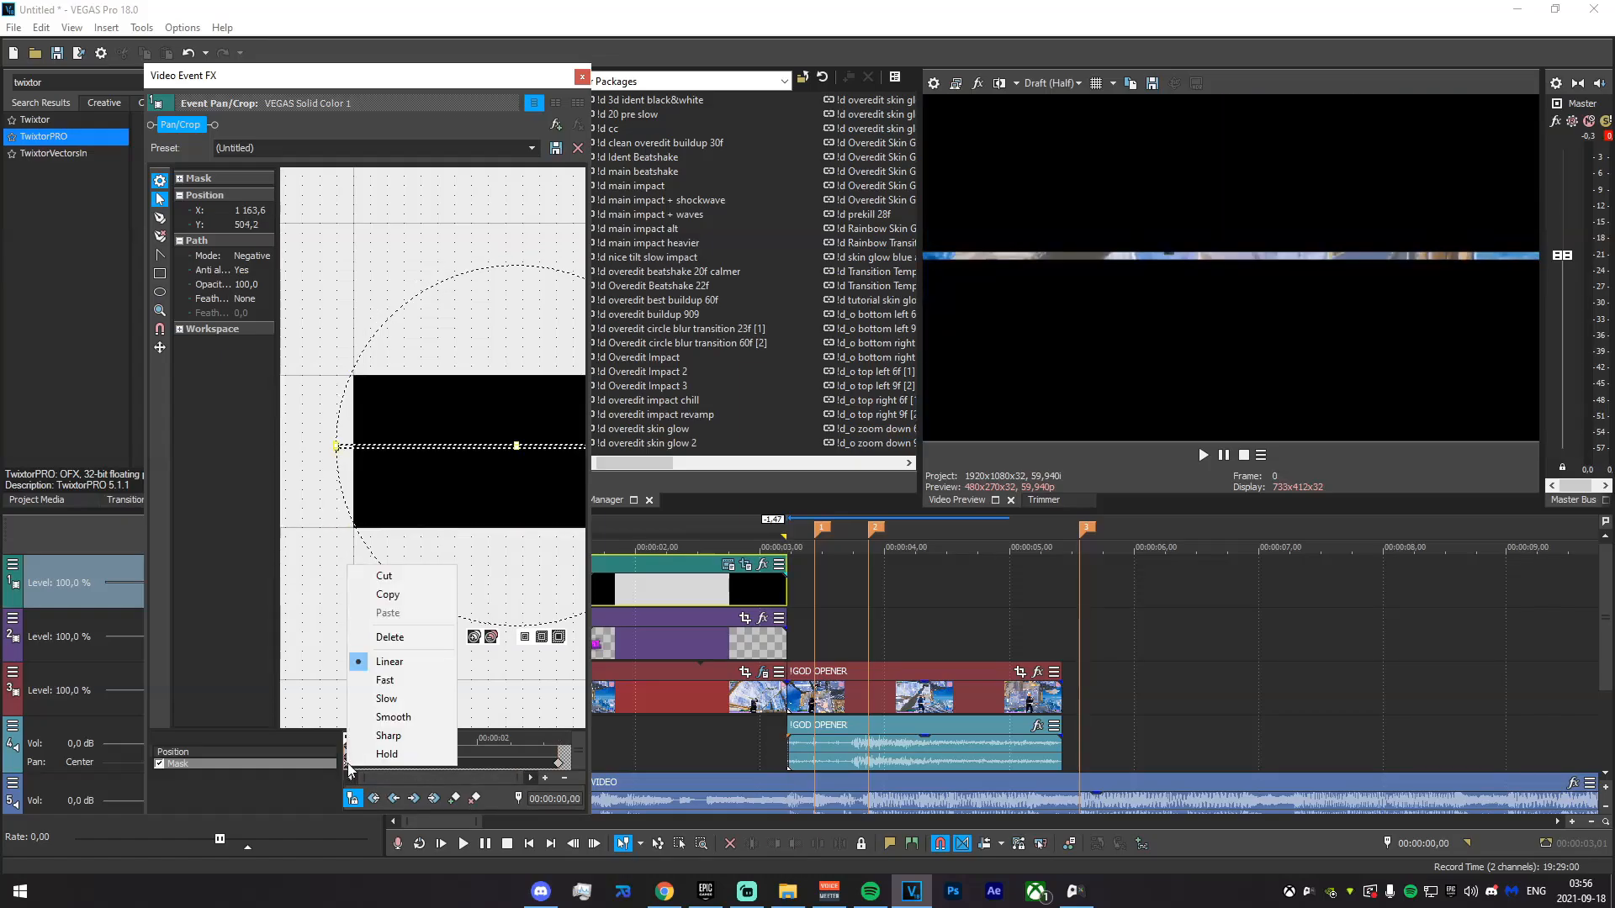
pyautogui.click(398, 718)
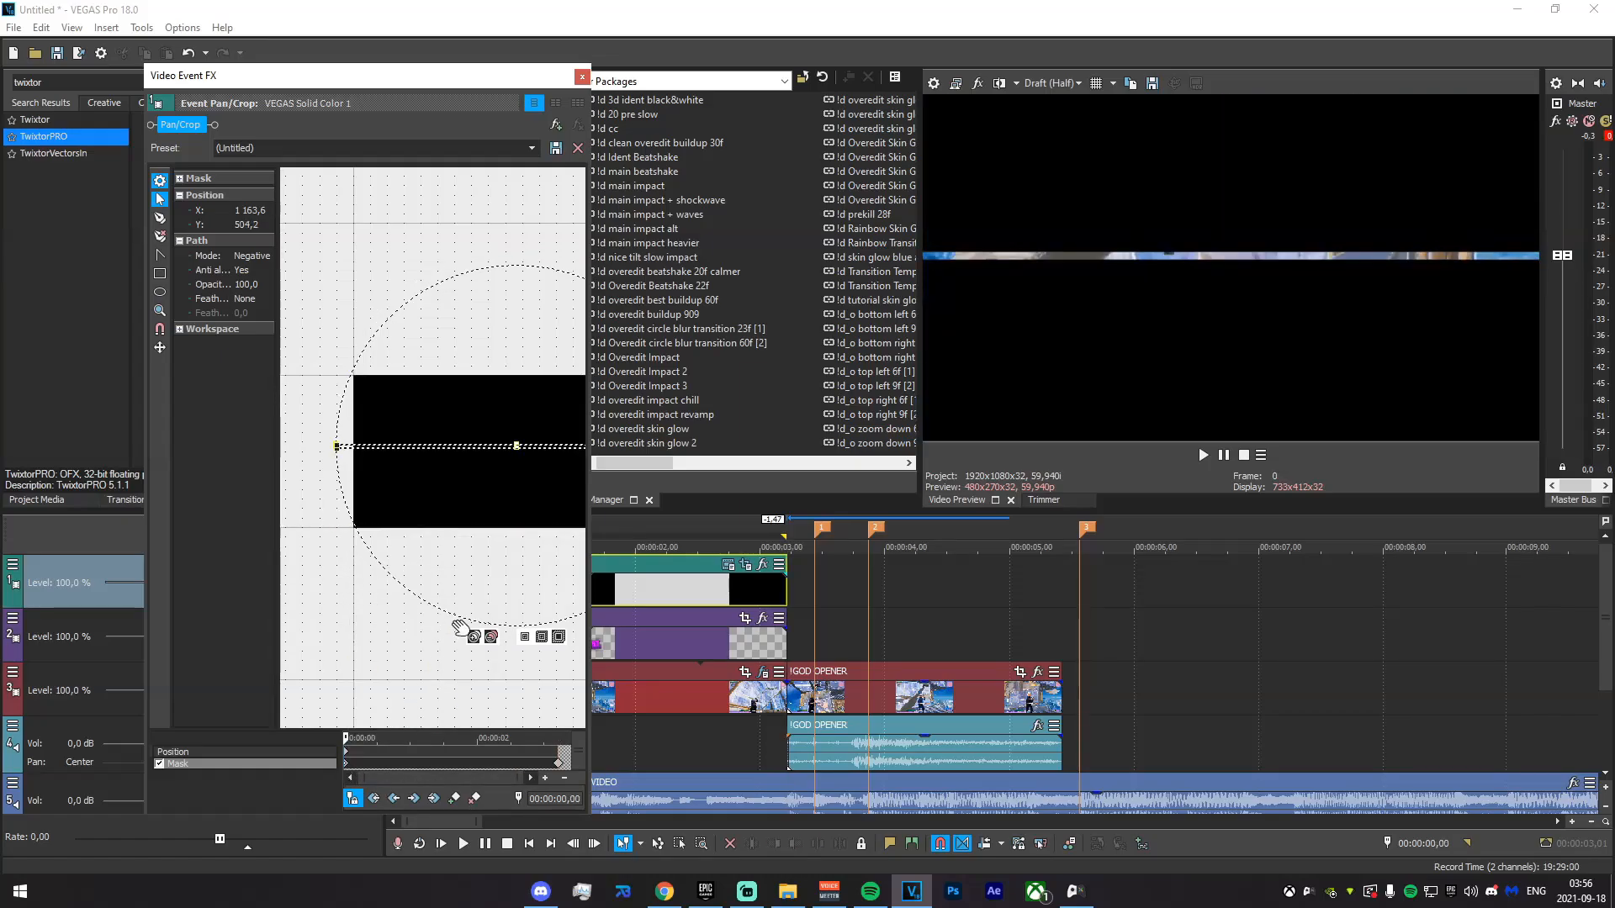
pyautogui.click(582, 79)
pyautogui.press('space')
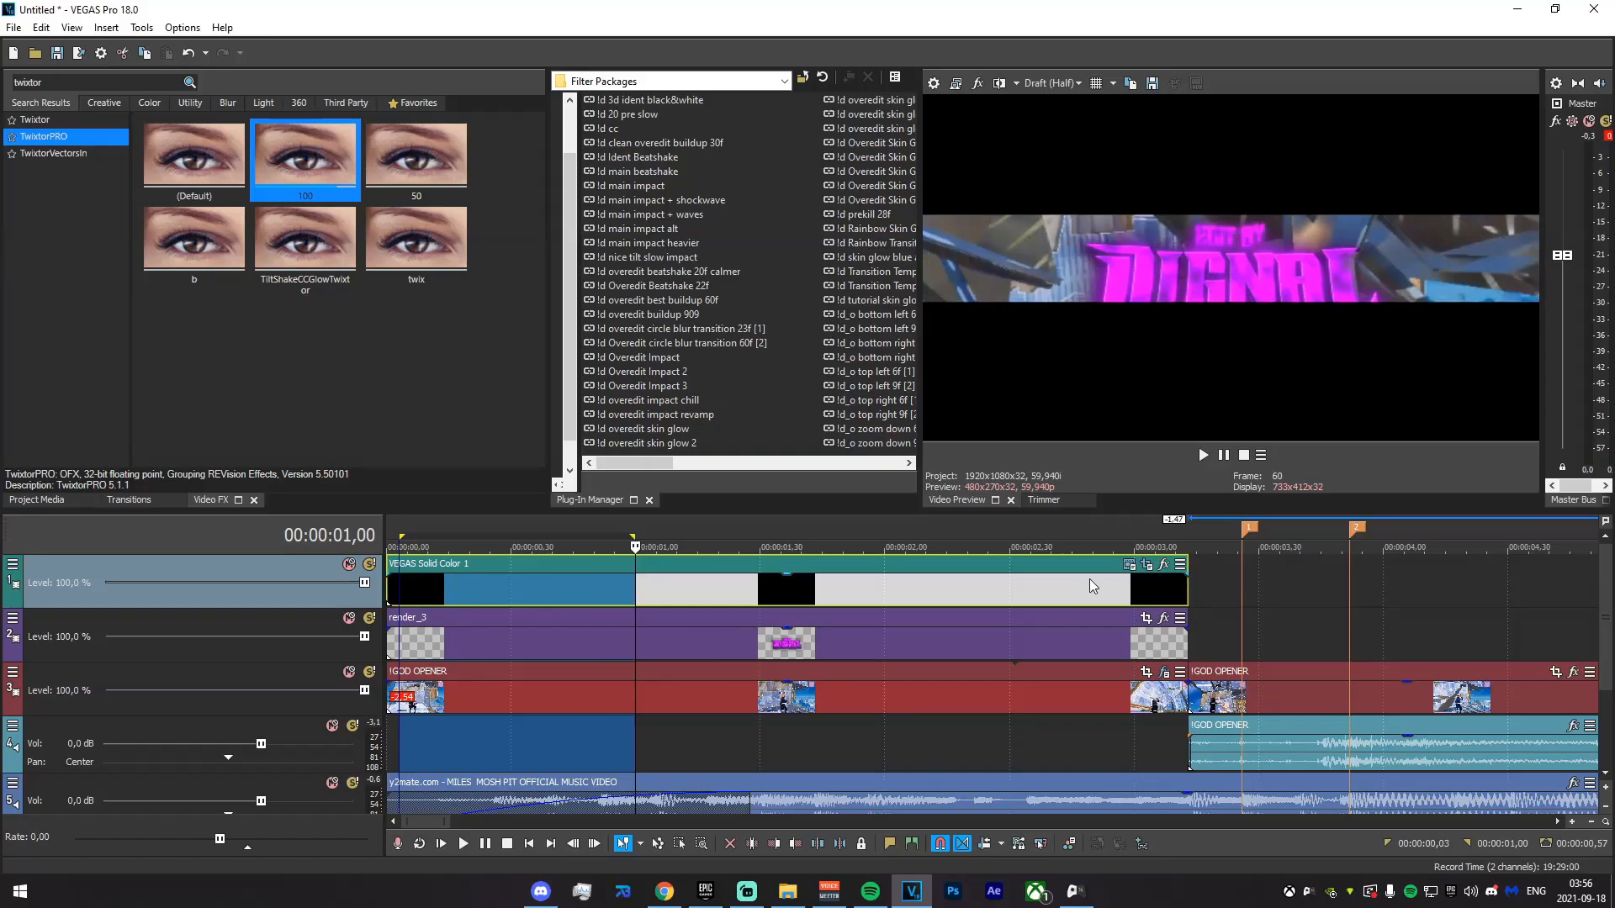
# - Set the first mask keyframe's interpolation back to Linear and scrub through the bar animation
pyautogui.click(1147, 565)
pyautogui.rightClick(347, 764)
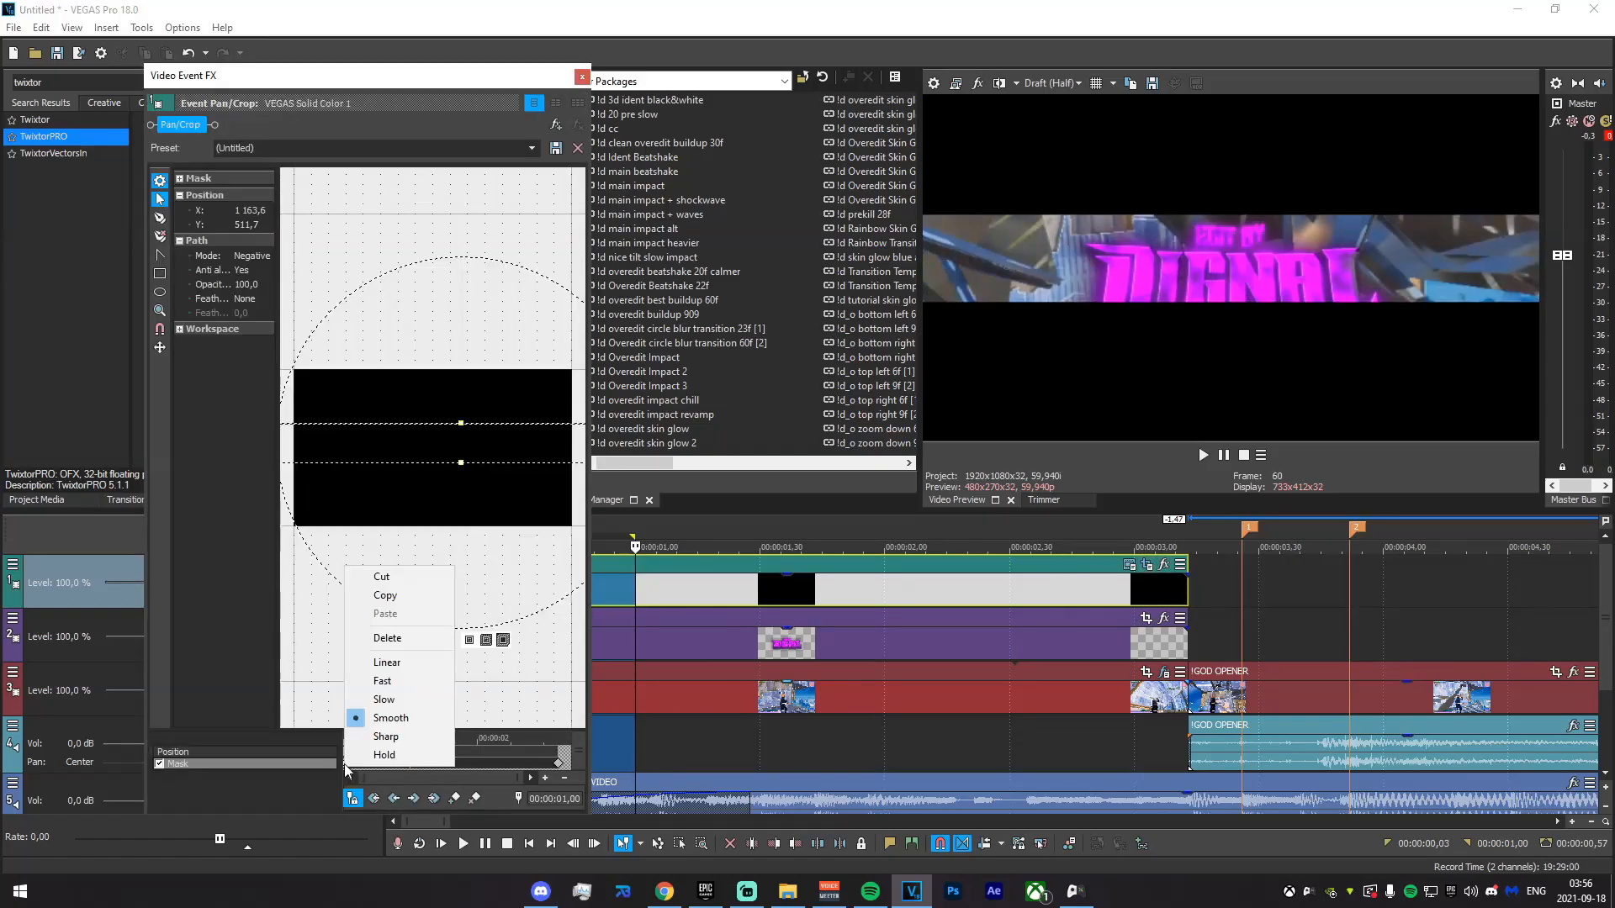
pyautogui.click(389, 662)
pyautogui.click(582, 78)
pyautogui.moveTo(395, 729); pyautogui.dragTo(1184, 778)
pyautogui.click(1170, 779)
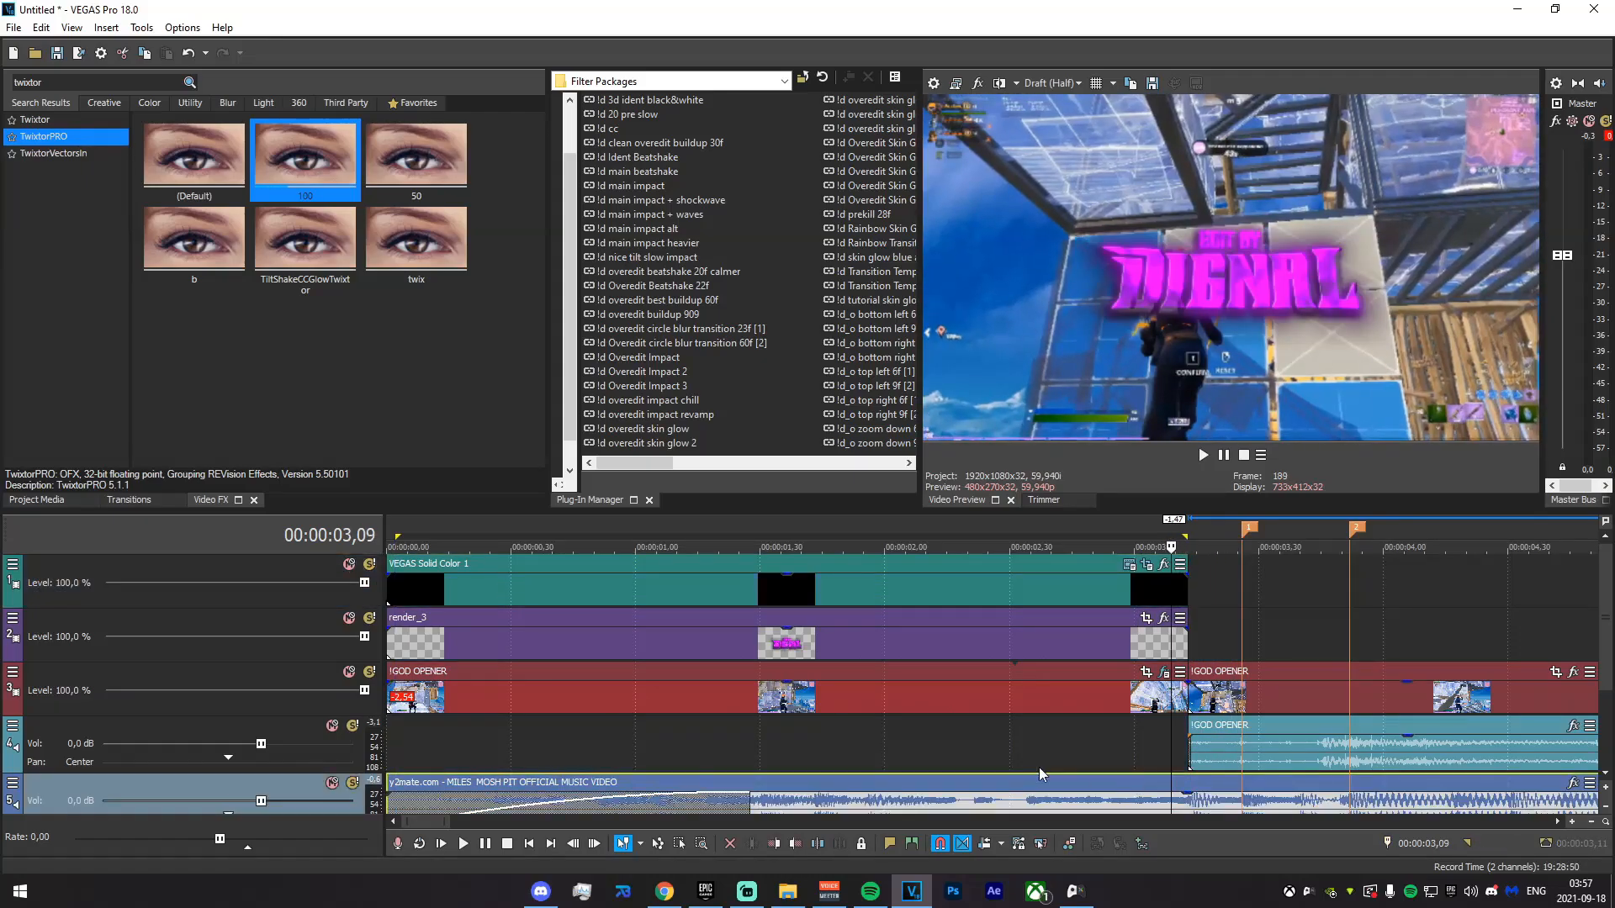
pyautogui.moveTo(406, 743); pyautogui.dragTo(589, 747)
pyautogui.moveTo(688, 728); pyautogui.dragTo(759, 732)
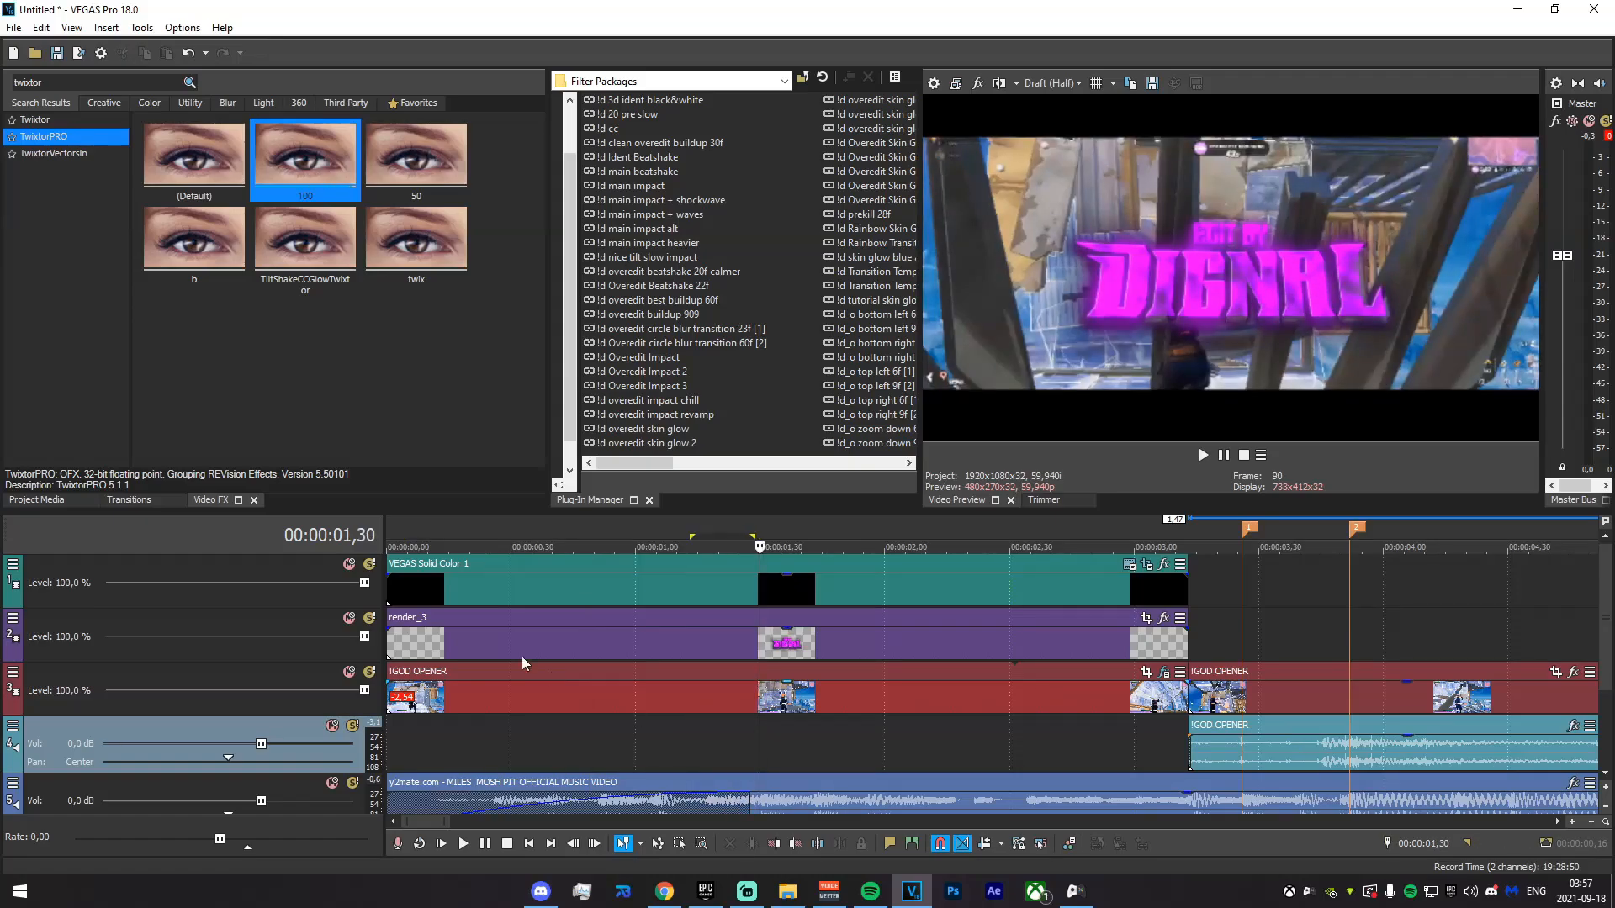
# - Find the lens effects and apply the default BCC Lens Blur OBS preset to the first GOD OPENER clip
pyautogui.moveTo(63, 82); pyautogui.dragTo(2, 88)
pyautogui.write('lens')
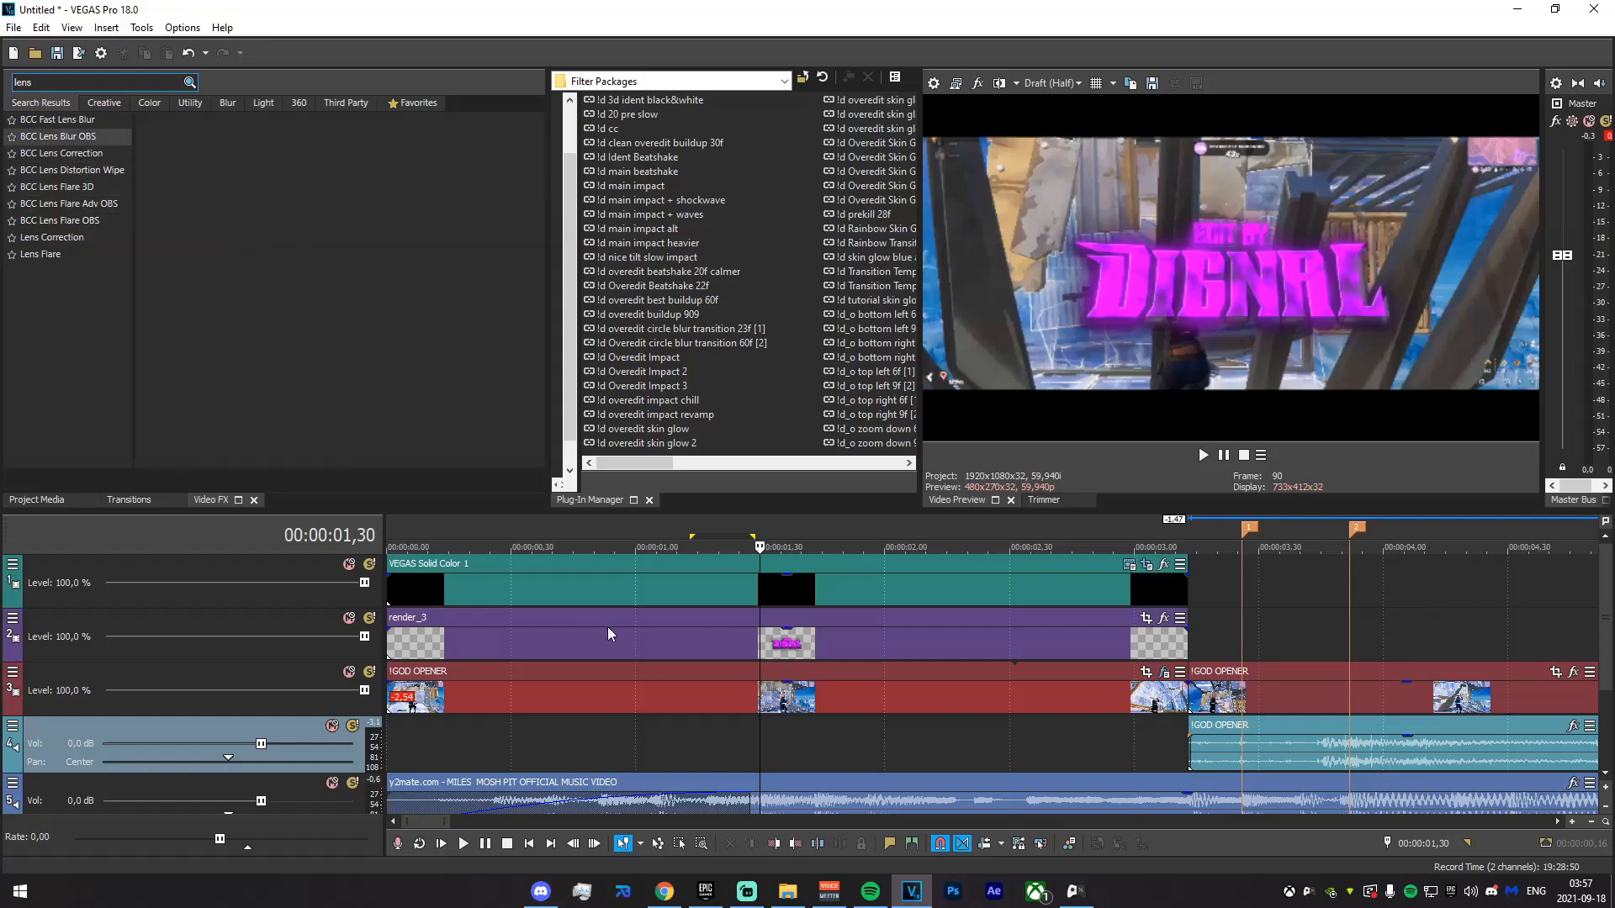
pyautogui.click(715, 696)
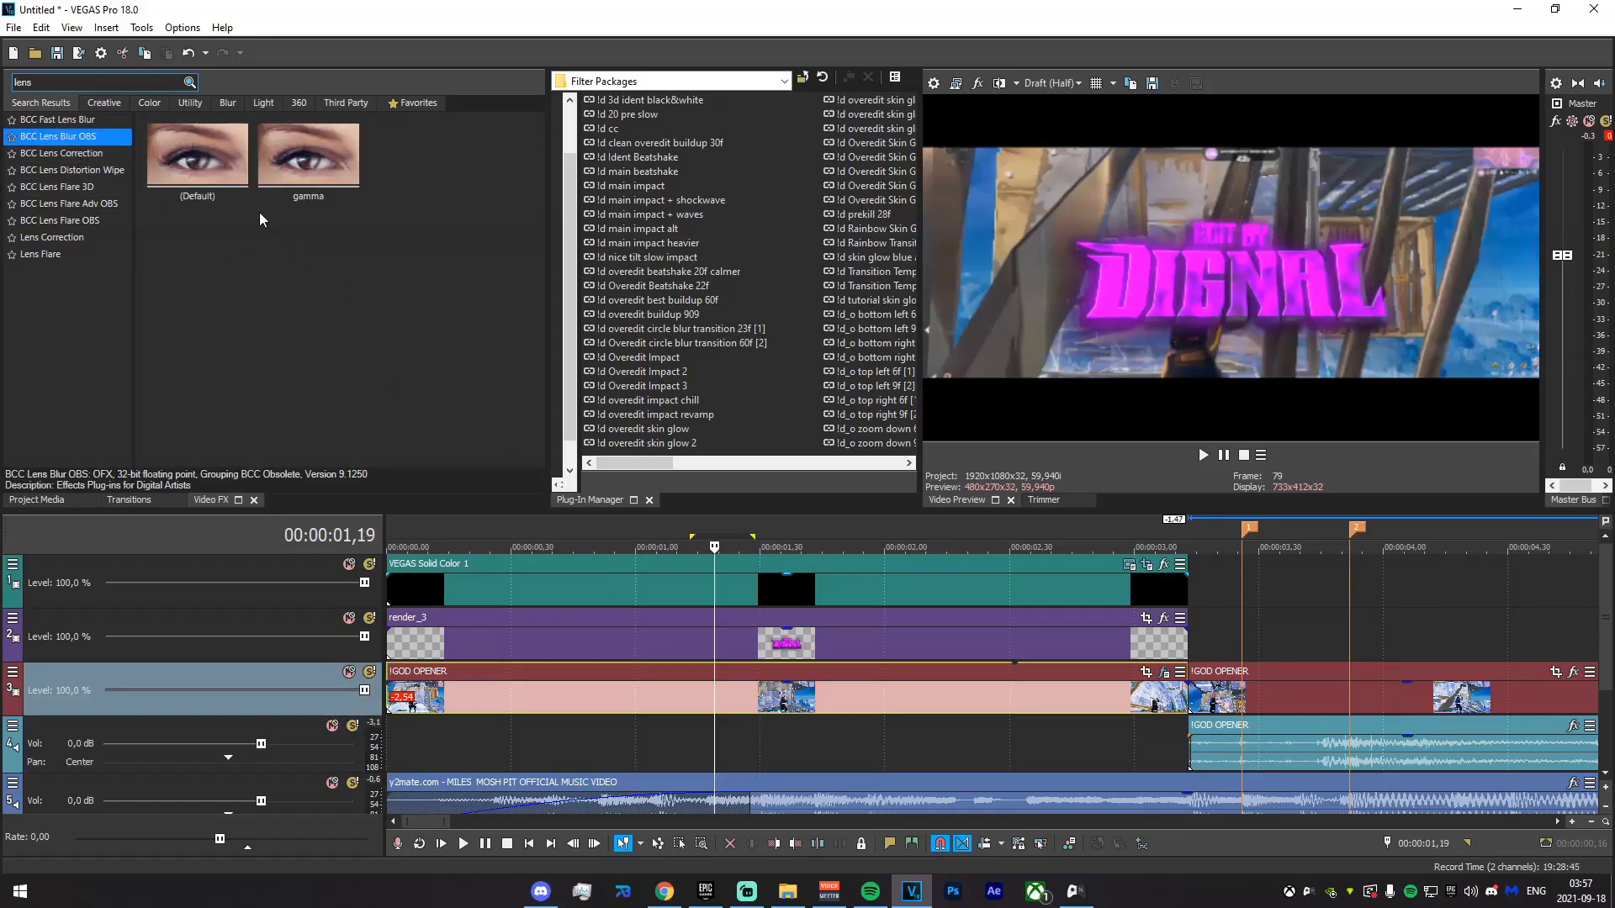
pyautogui.moveTo(715, 696); pyautogui.dragTo(714, 696)
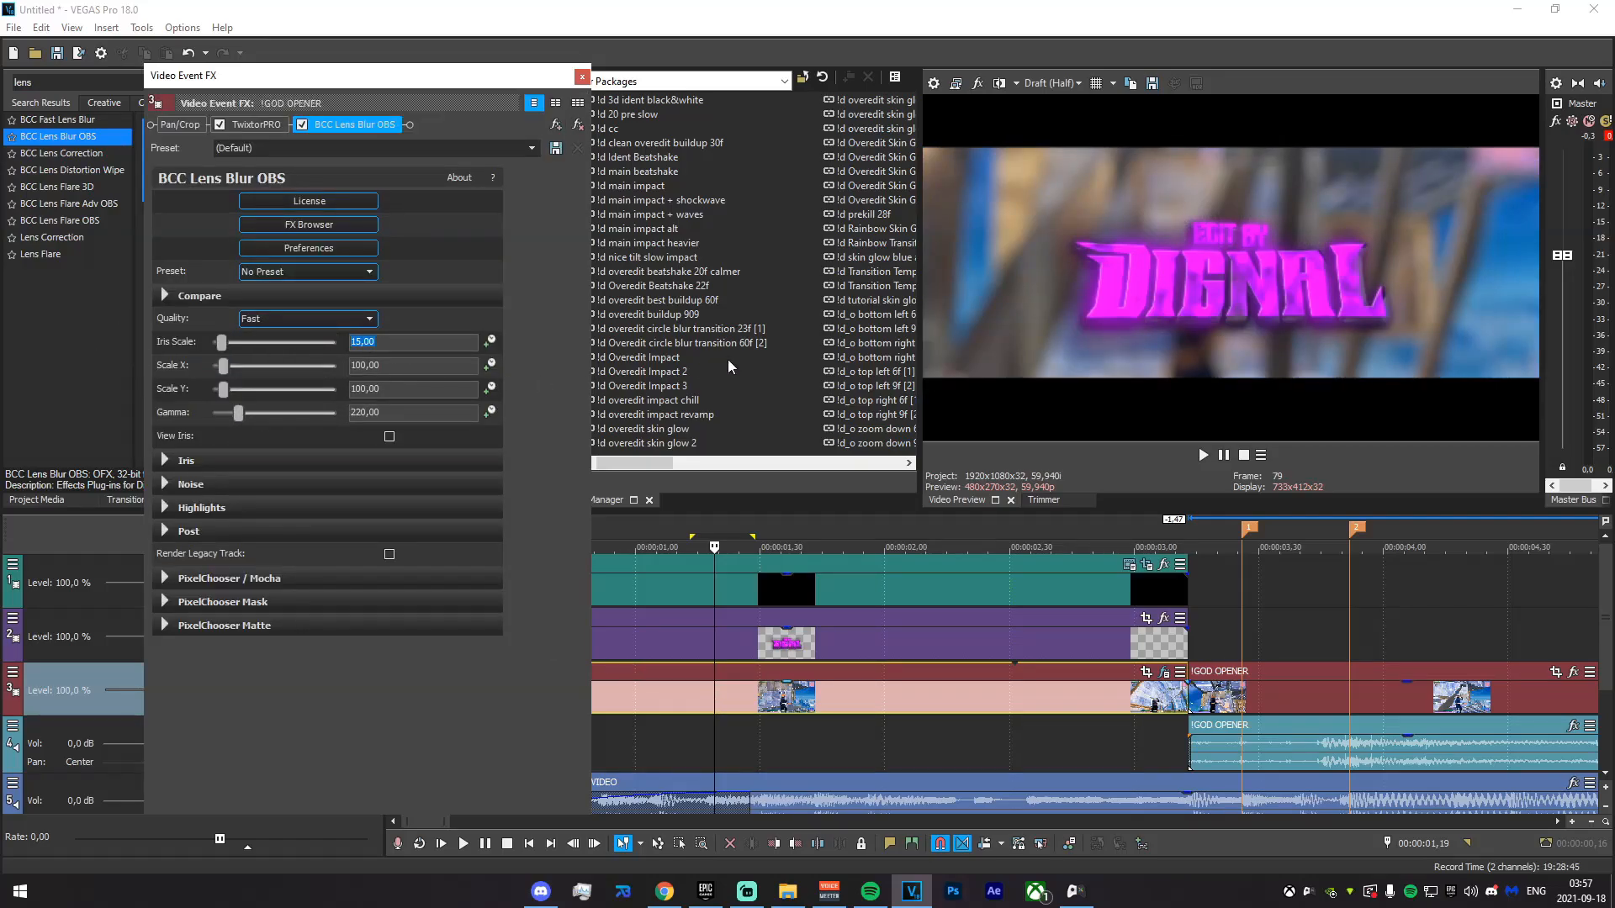
# - Set the lens blur's Iris Scale to 5 and Gamma to about 542, and preview the blurred footage
pyautogui.press('Return')
pyautogui.moveTo(240, 414); pyautogui.dragTo(279, 416)
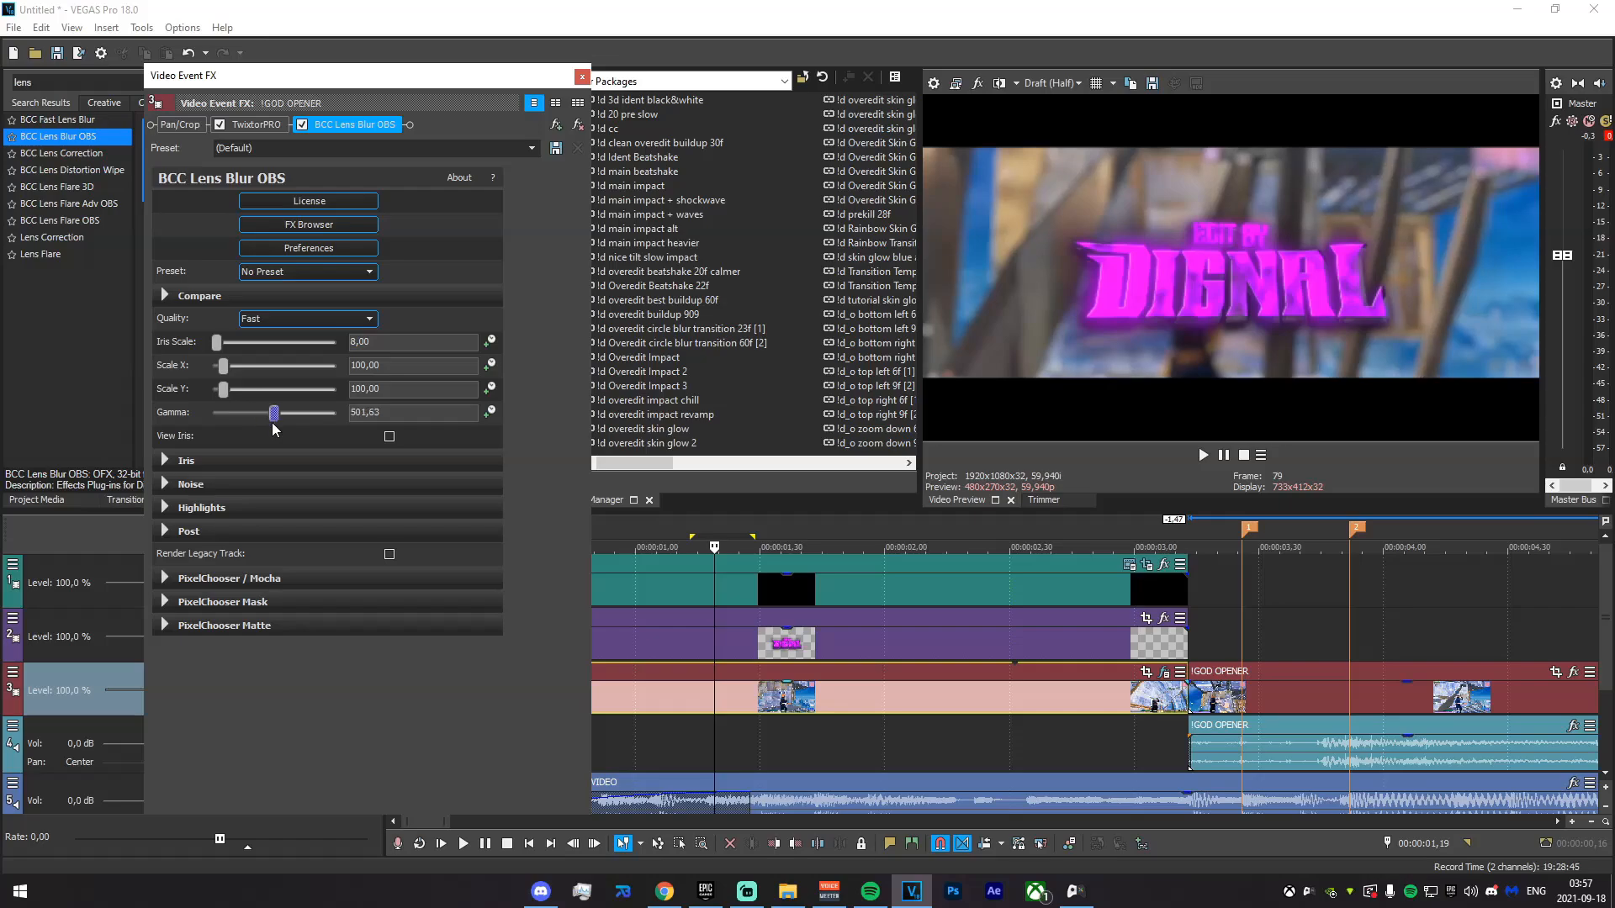
pyautogui.press('Return')
pyautogui.moveTo(797, 753); pyautogui.dragTo(943, 747)
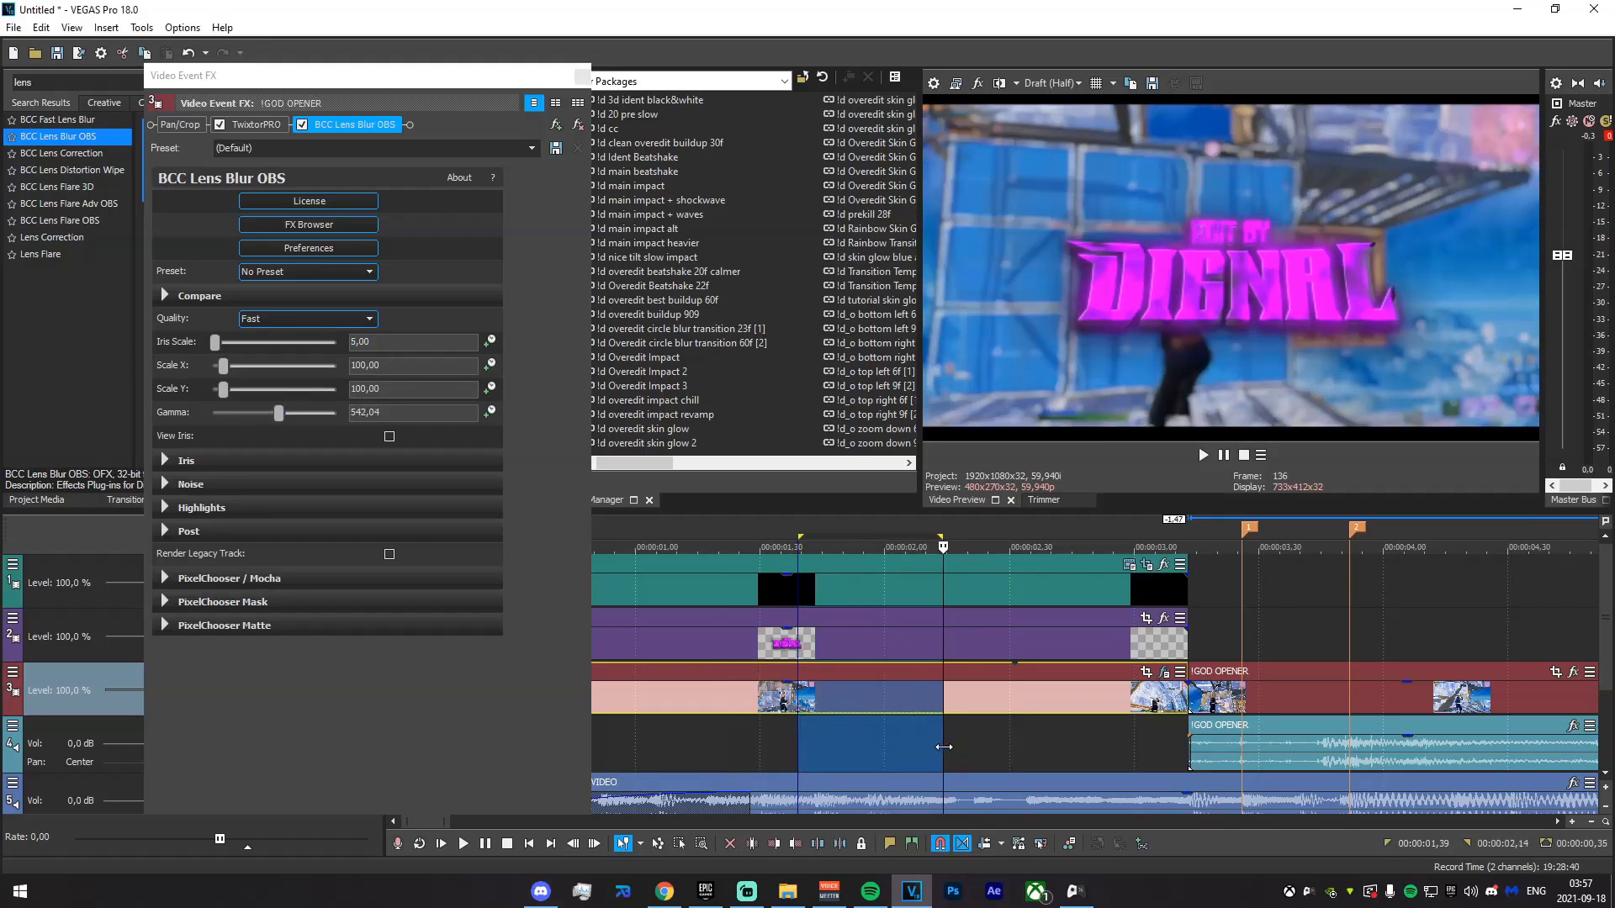
pyautogui.click(925, 747)
pyautogui.click(575, 76)
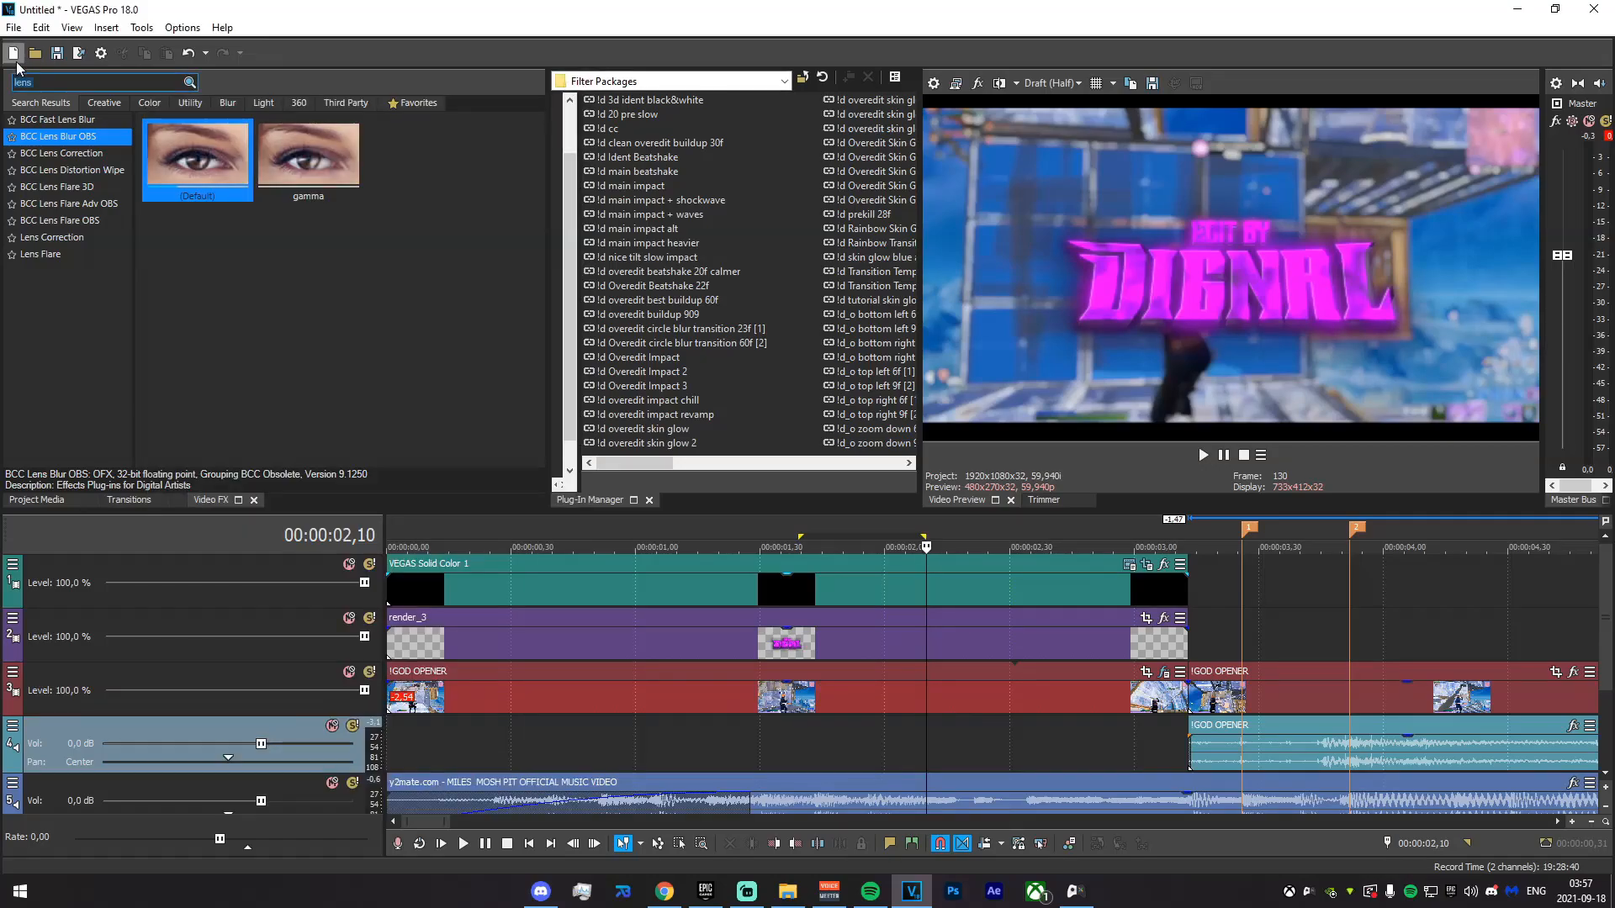
# - Apply the default S_Tint to the first GOD OPENER clip and set Tint Lights to pale purple, HSV 289; 0,04; 1,0
pyautogui.write('tint')
pyautogui.click(114, 126)
pyautogui.moveTo(195, 191); pyautogui.dragTo(788, 713)
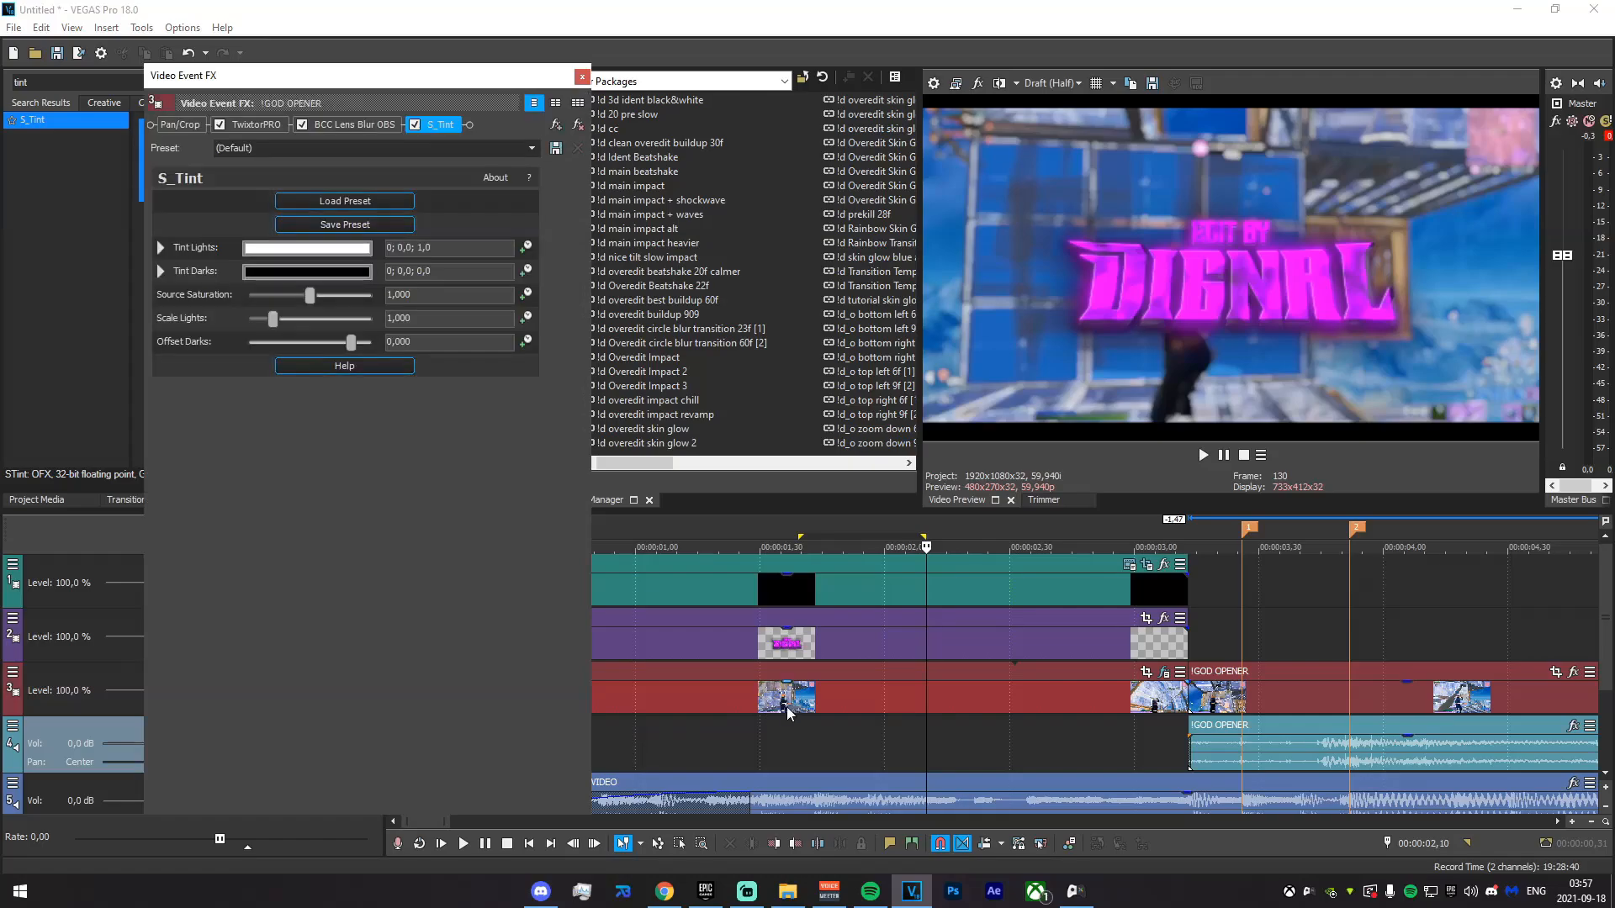
pyautogui.click(288, 251)
pyautogui.moveTo(355, 442); pyautogui.dragTo(360, 322)
pyautogui.moveTo(166, 292); pyautogui.dragTo(172, 292)
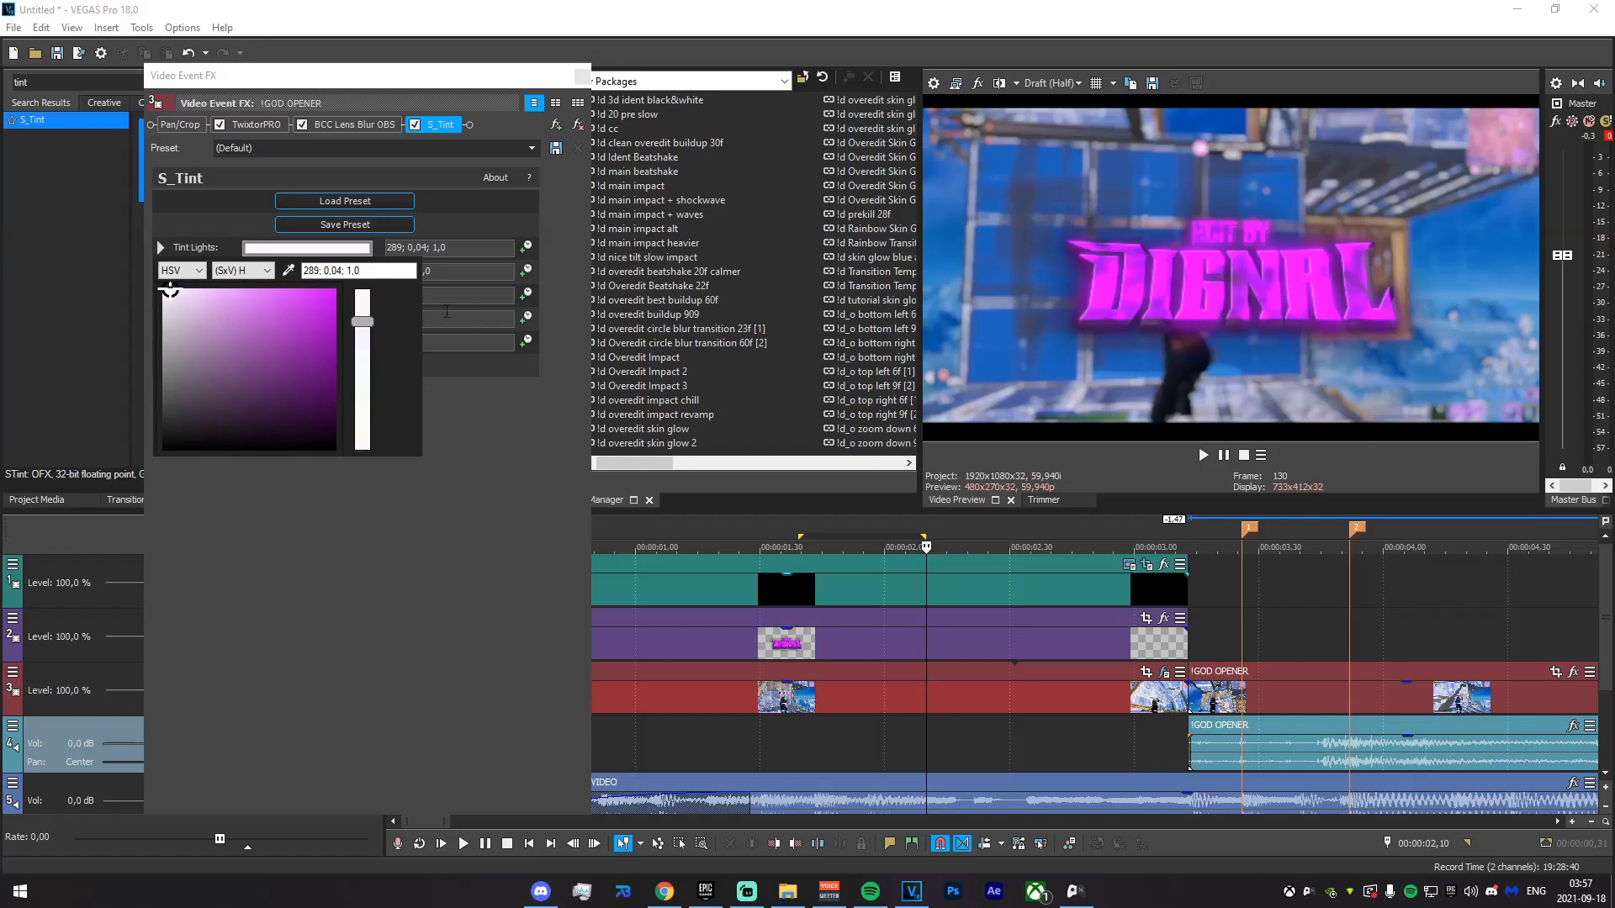
pyautogui.click(582, 77)
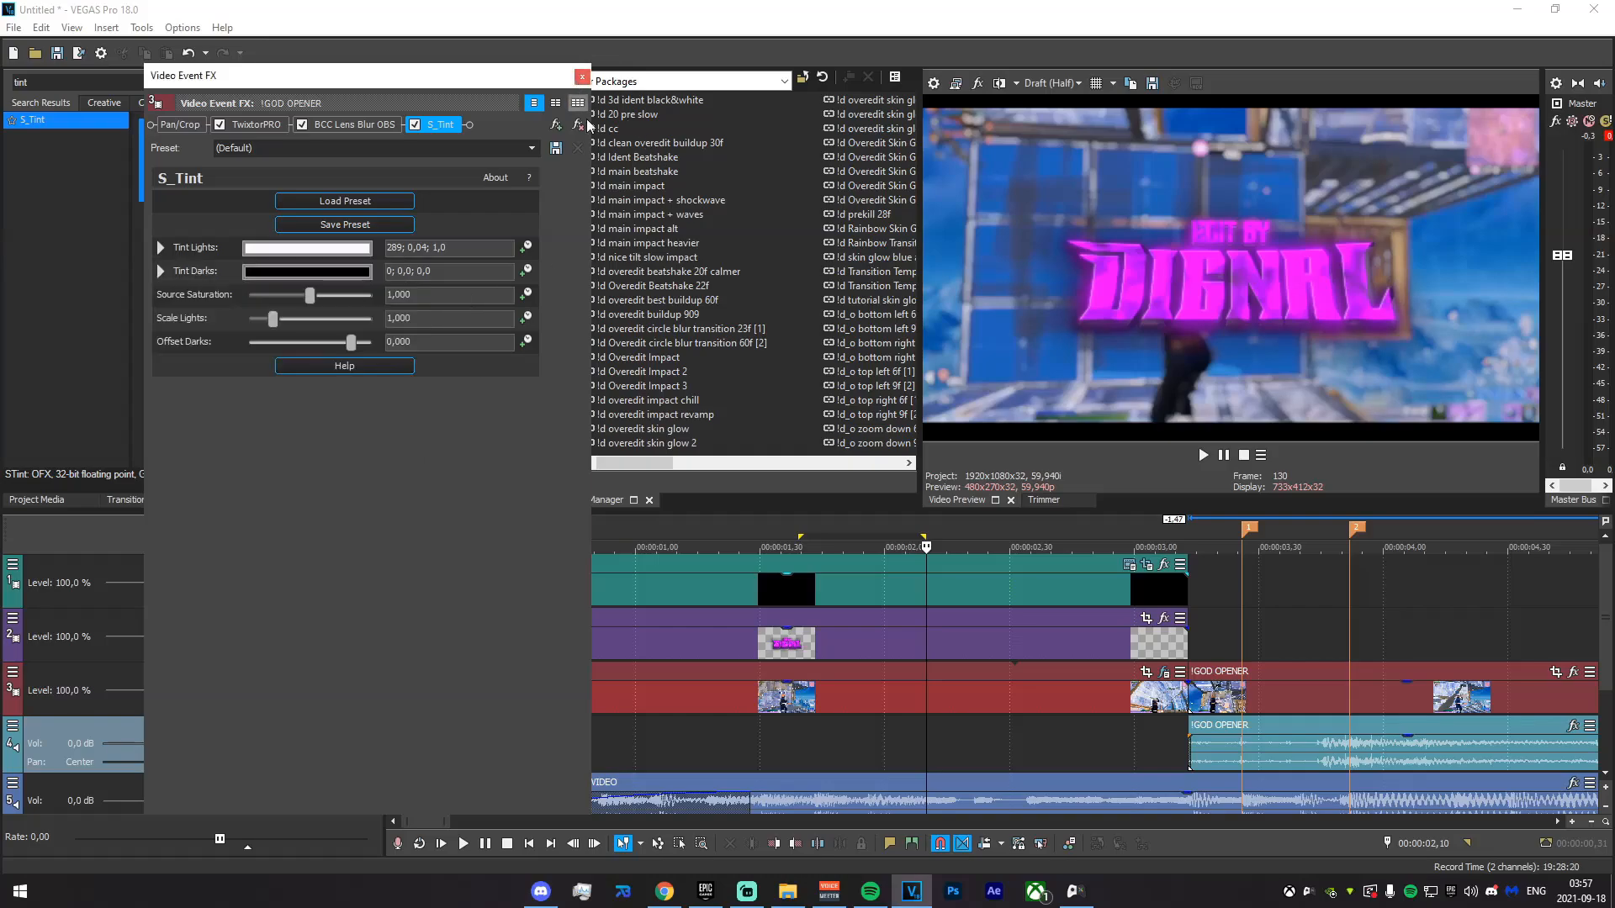
pyautogui.click(582, 77)
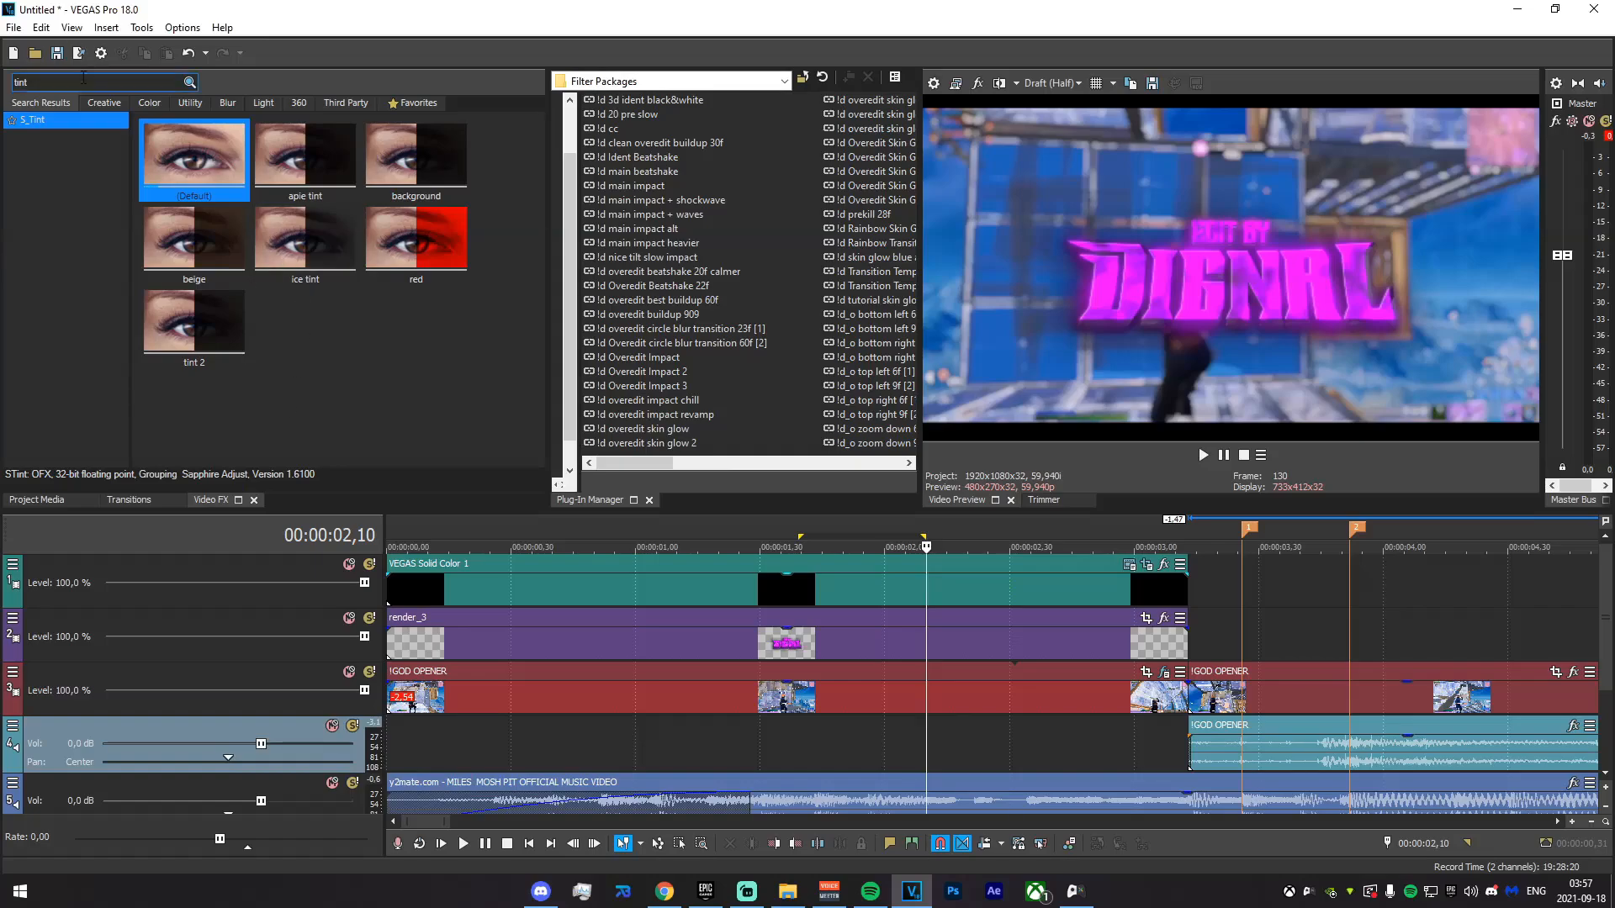
# - Apply the default S_Glow preset to the first GOD OPENER clip and lower its Brightness to about 0,306
pyautogui.doubleClick(163, 87)
pyautogui.write('glow')
pyautogui.click(91, 271)
pyautogui.moveTo(194, 155); pyautogui.dragTo(830, 693)
pyautogui.moveTo(327, 247); pyautogui.dragTo(282, 251)
# - Set the S_Glow color to light purple, HSV 287; 0,24; 1,0, and scrub through the title section
pyautogui.click(333, 270)
pyautogui.click(388, 353)
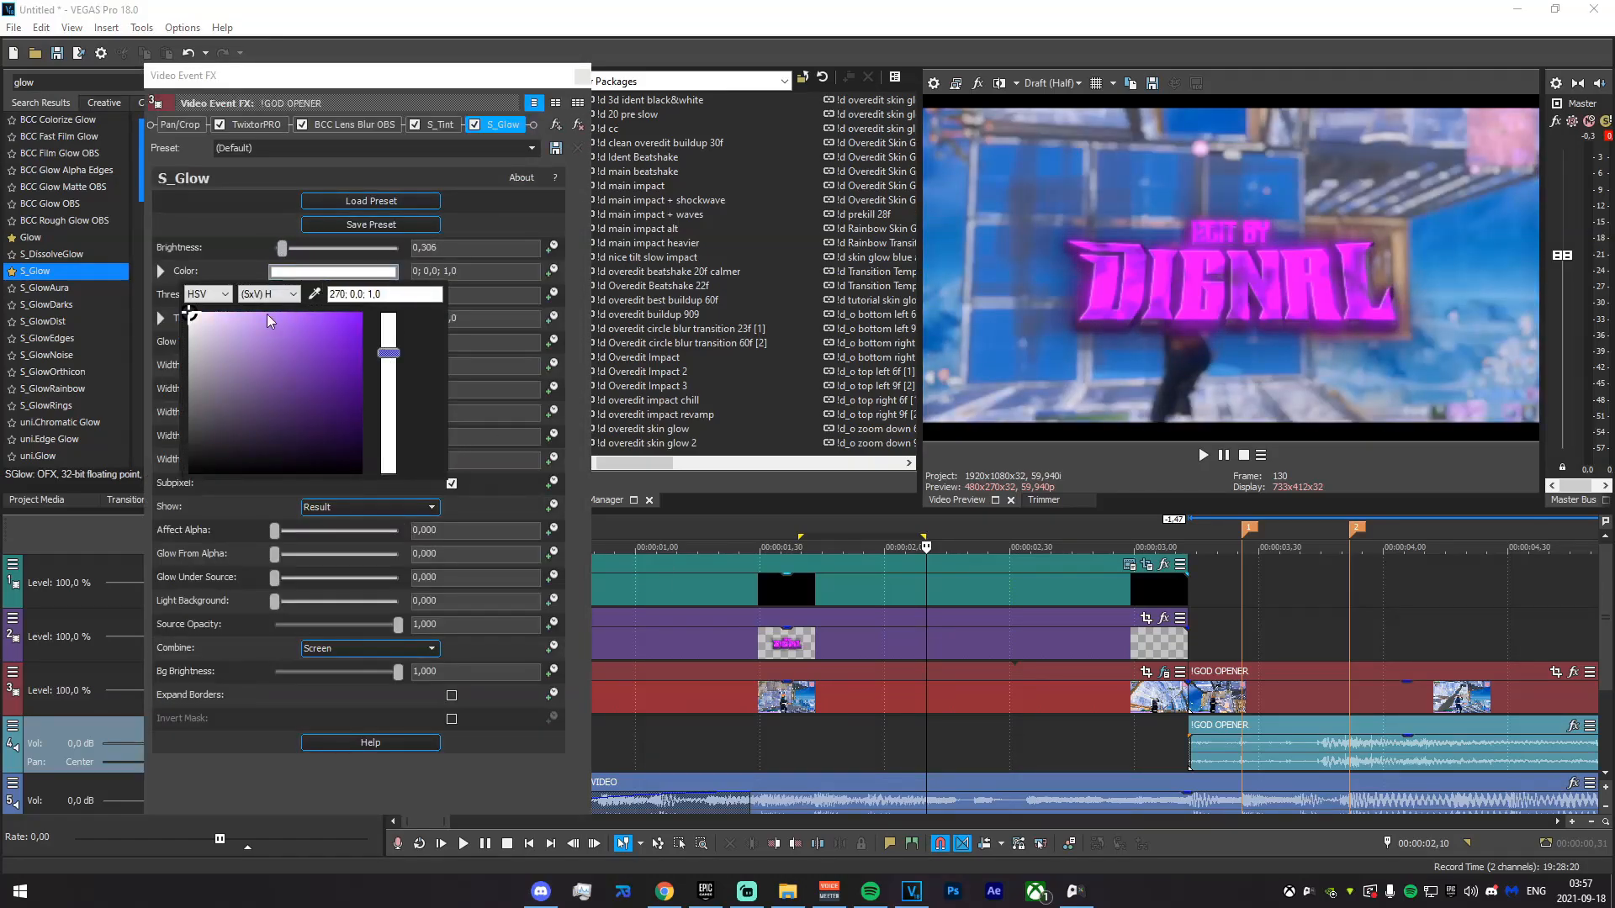
pyautogui.moveTo(392, 356); pyautogui.dragTo(389, 345)
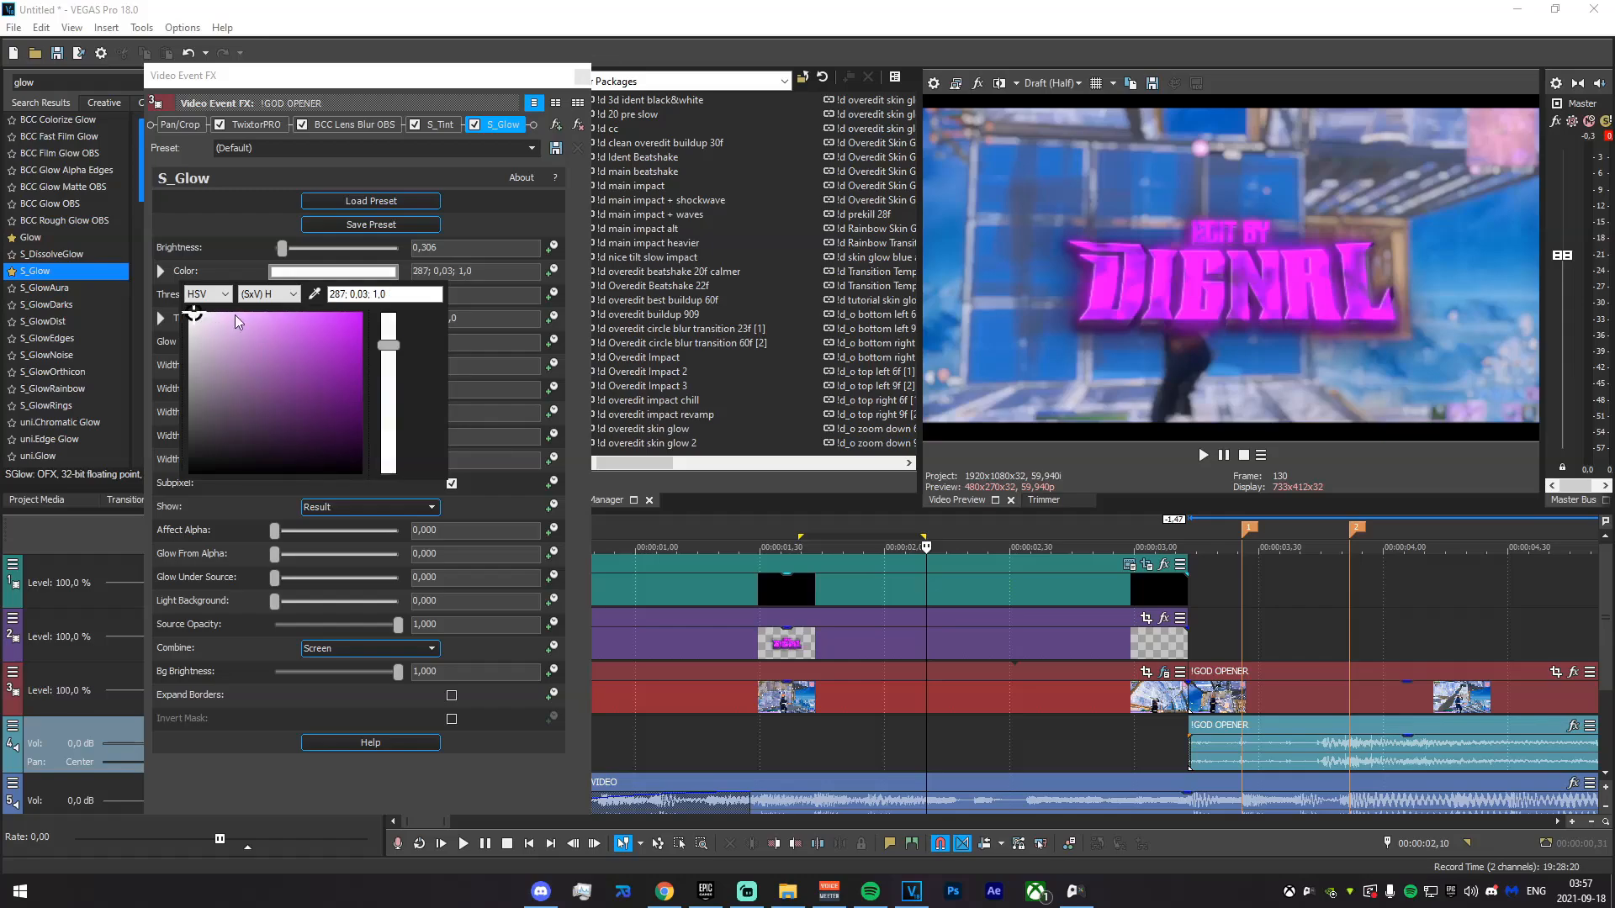
pyautogui.click(229, 314)
pyautogui.moveTo(767, 748); pyautogui.dragTo(1112, 761)
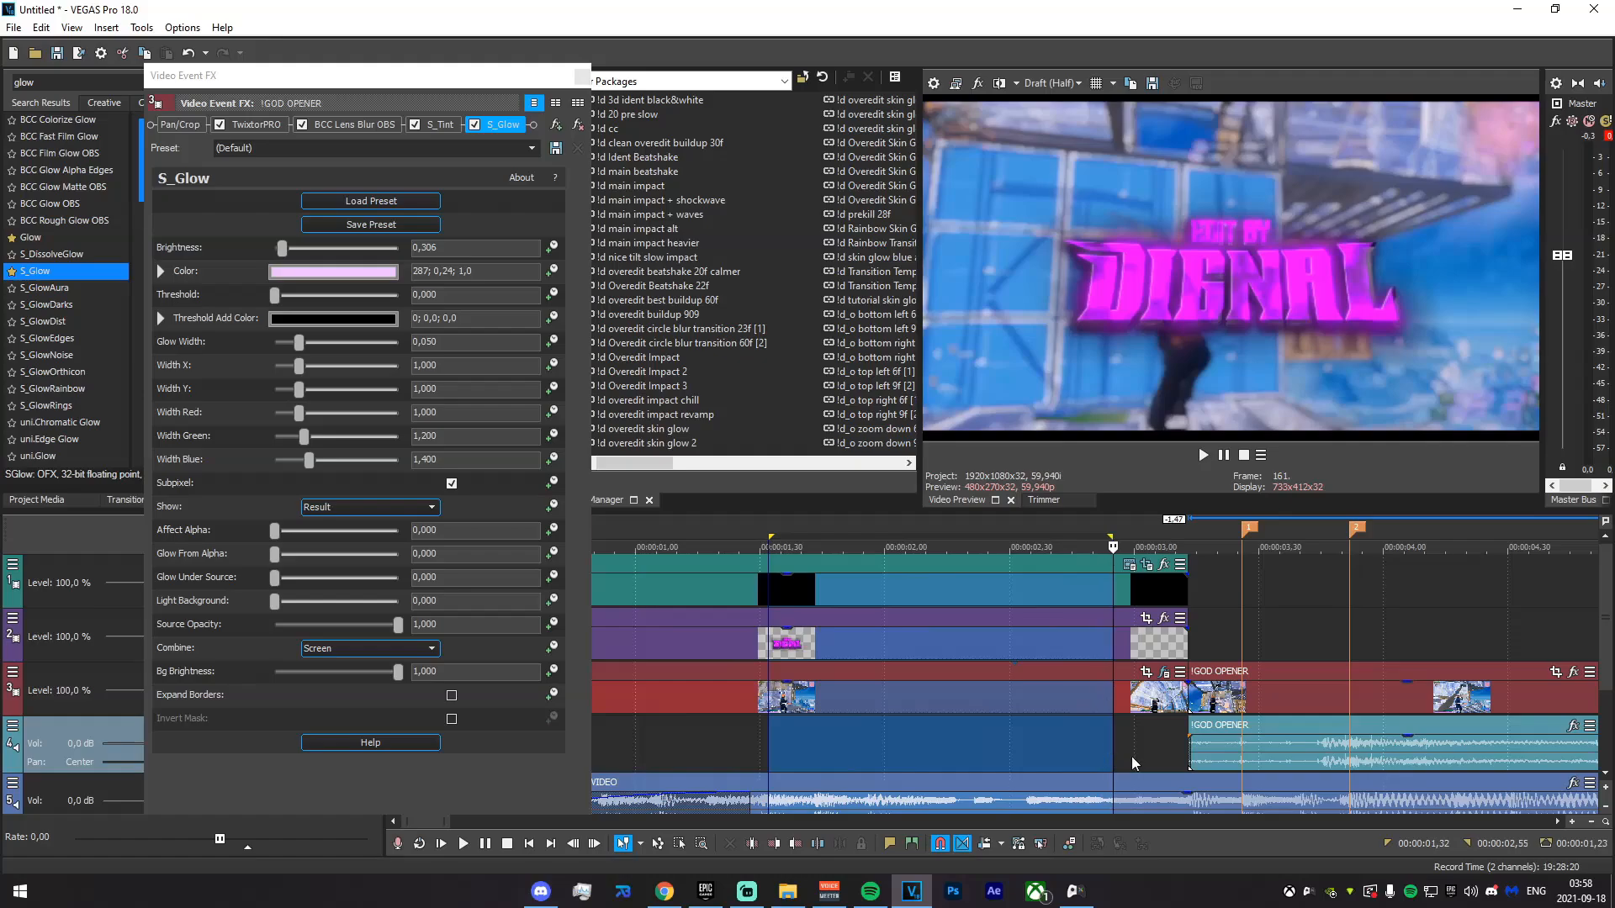
pyautogui.click(572, 80)
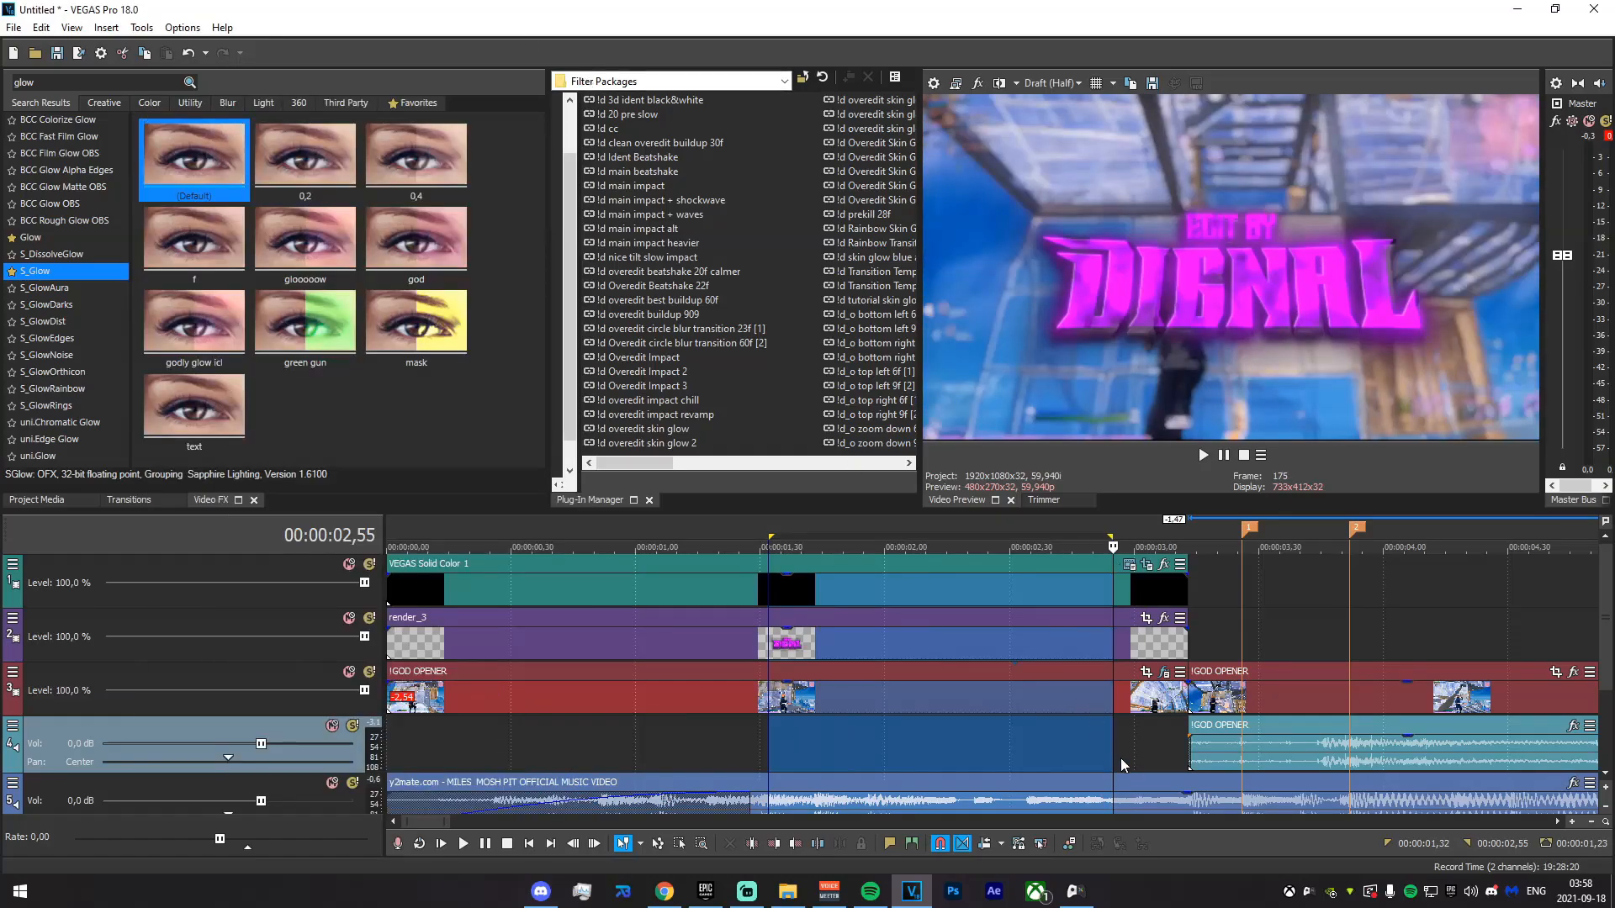
# - Split the second GOD OPENER clip's audio at 00:00:03,45 and delete the part after the split
pyautogui.moveTo(1117, 643); pyautogui.dragTo(1186, 645)
pyautogui.moveTo(1187, 754); pyautogui.dragTo(1218, 744)
pyautogui.click(1374, 636)
pyautogui.scroll(-6, 1325, 688)
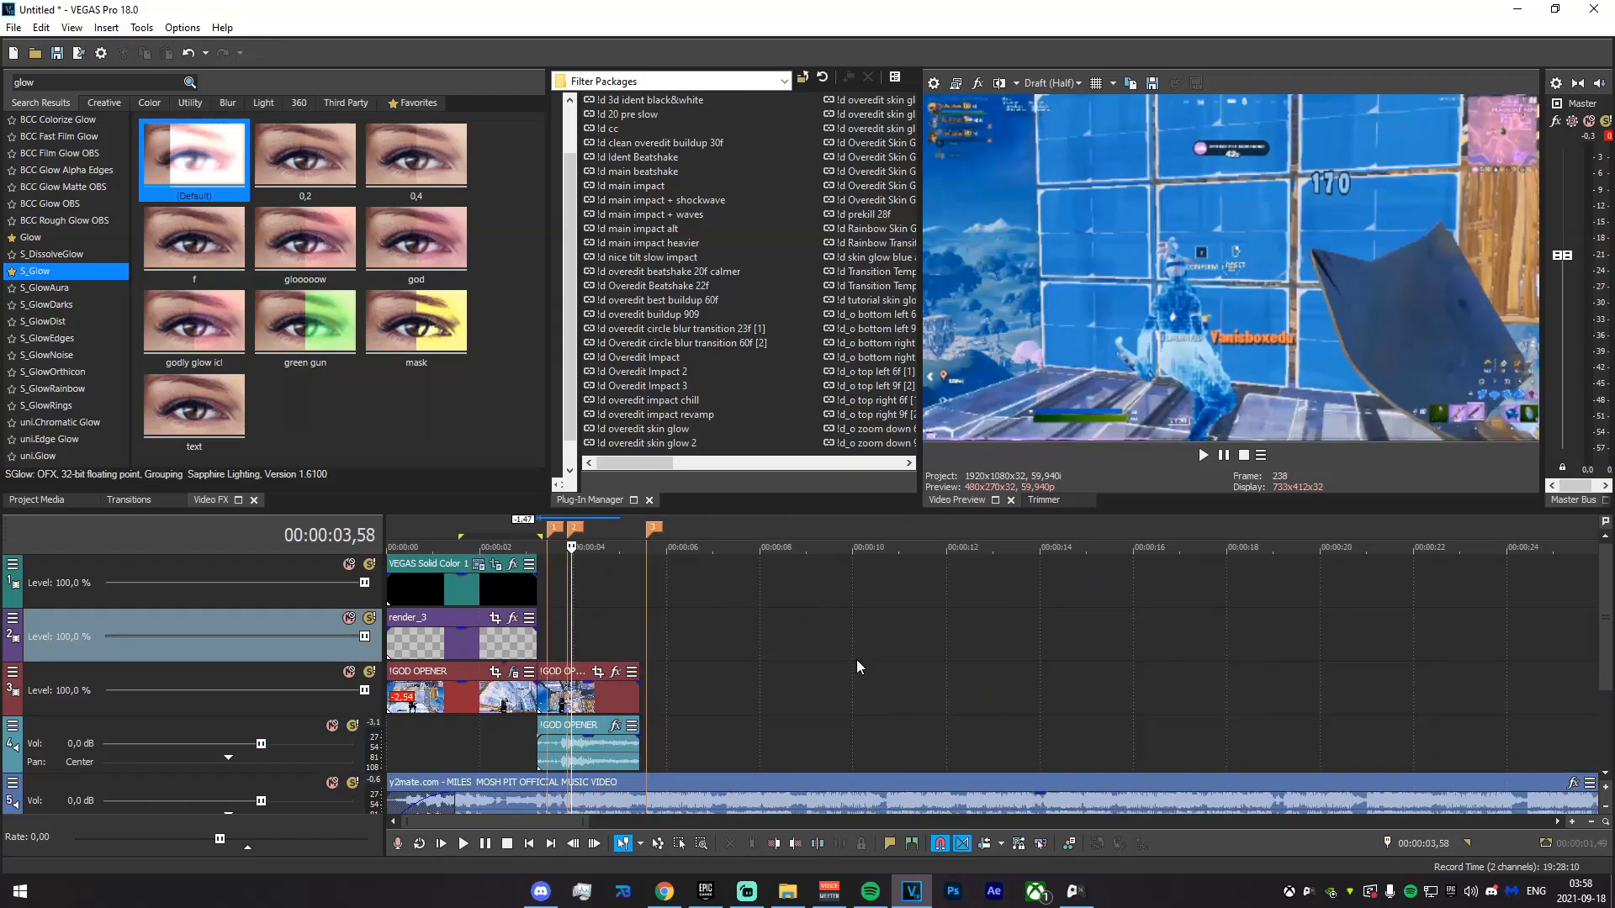
pyautogui.click(577, 649)
pyautogui.scroll(5, 581, 651)
pyautogui.click(959, 654)
pyautogui.click(920, 744)
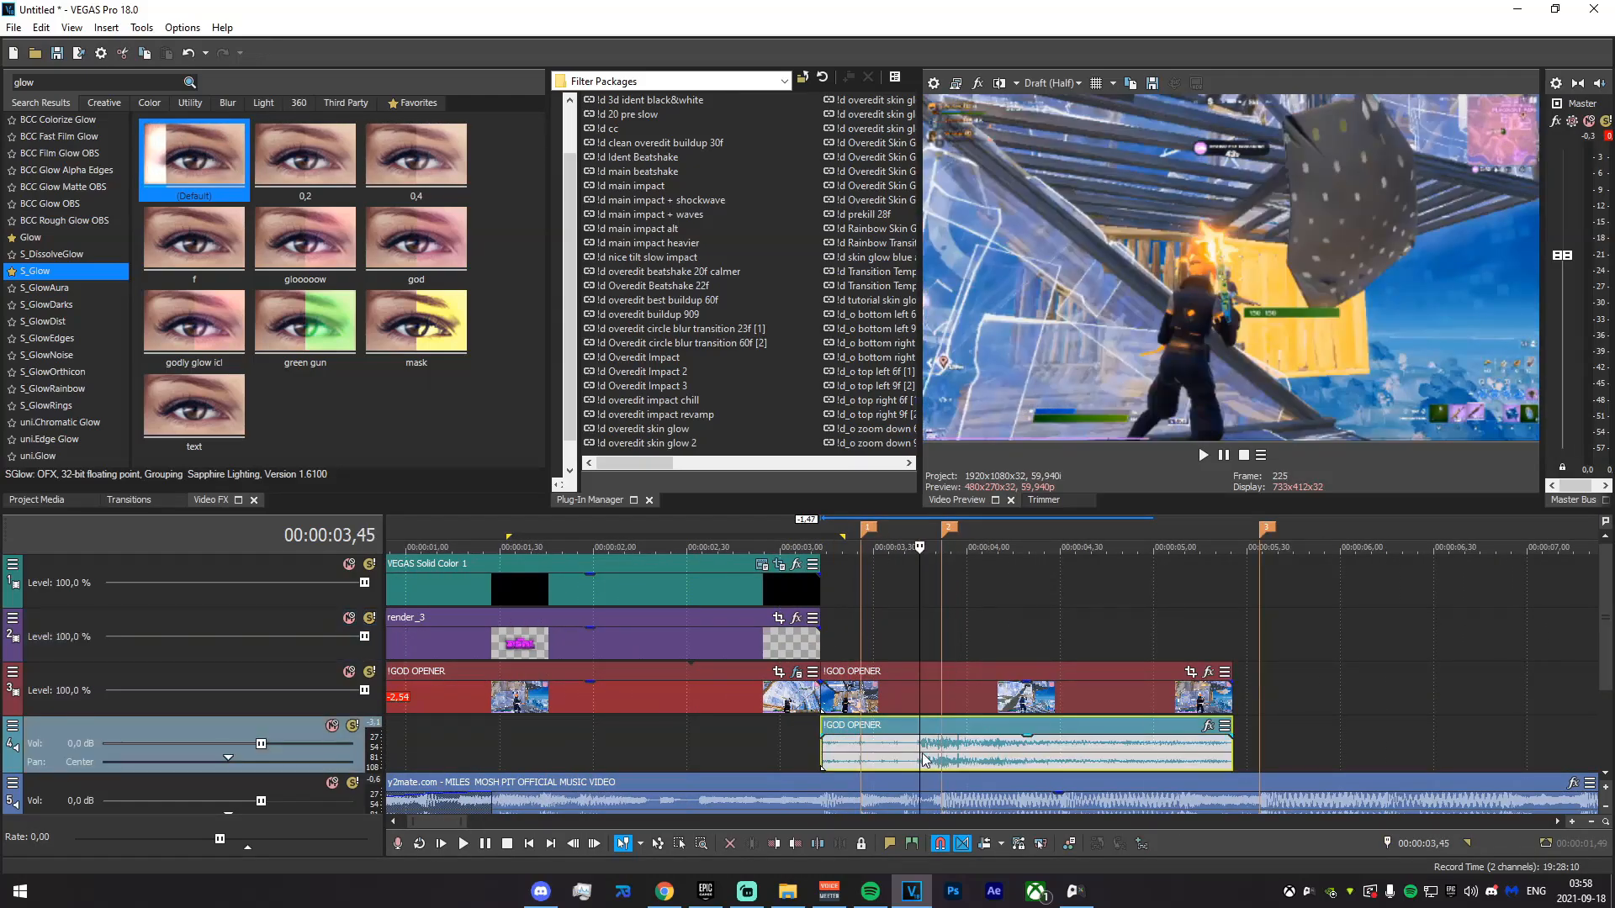
pyautogui.scroll(4, 924, 752)
pyautogui.press('s')
pyautogui.press('Delete')
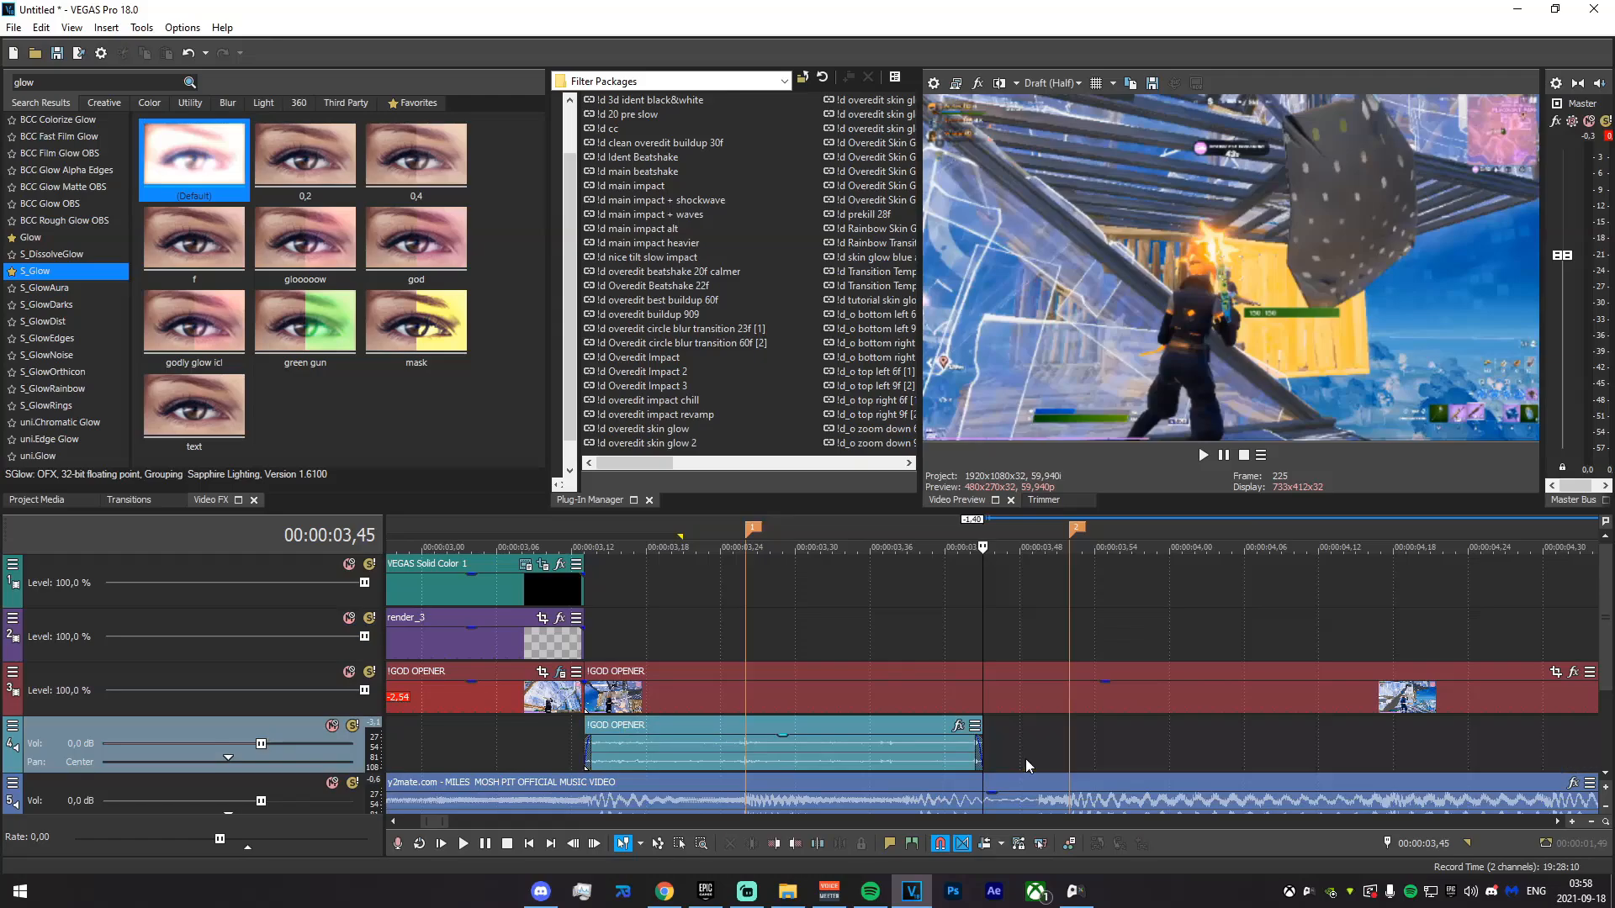
# - With the playhead at the first marker, apply the TwixtorPRO preset 100 to the second GOD OPENER clip
pyautogui.scroll(-2, 1022, 666)
pyautogui.moveTo(958, 651); pyautogui.dragTo(1019, 649)
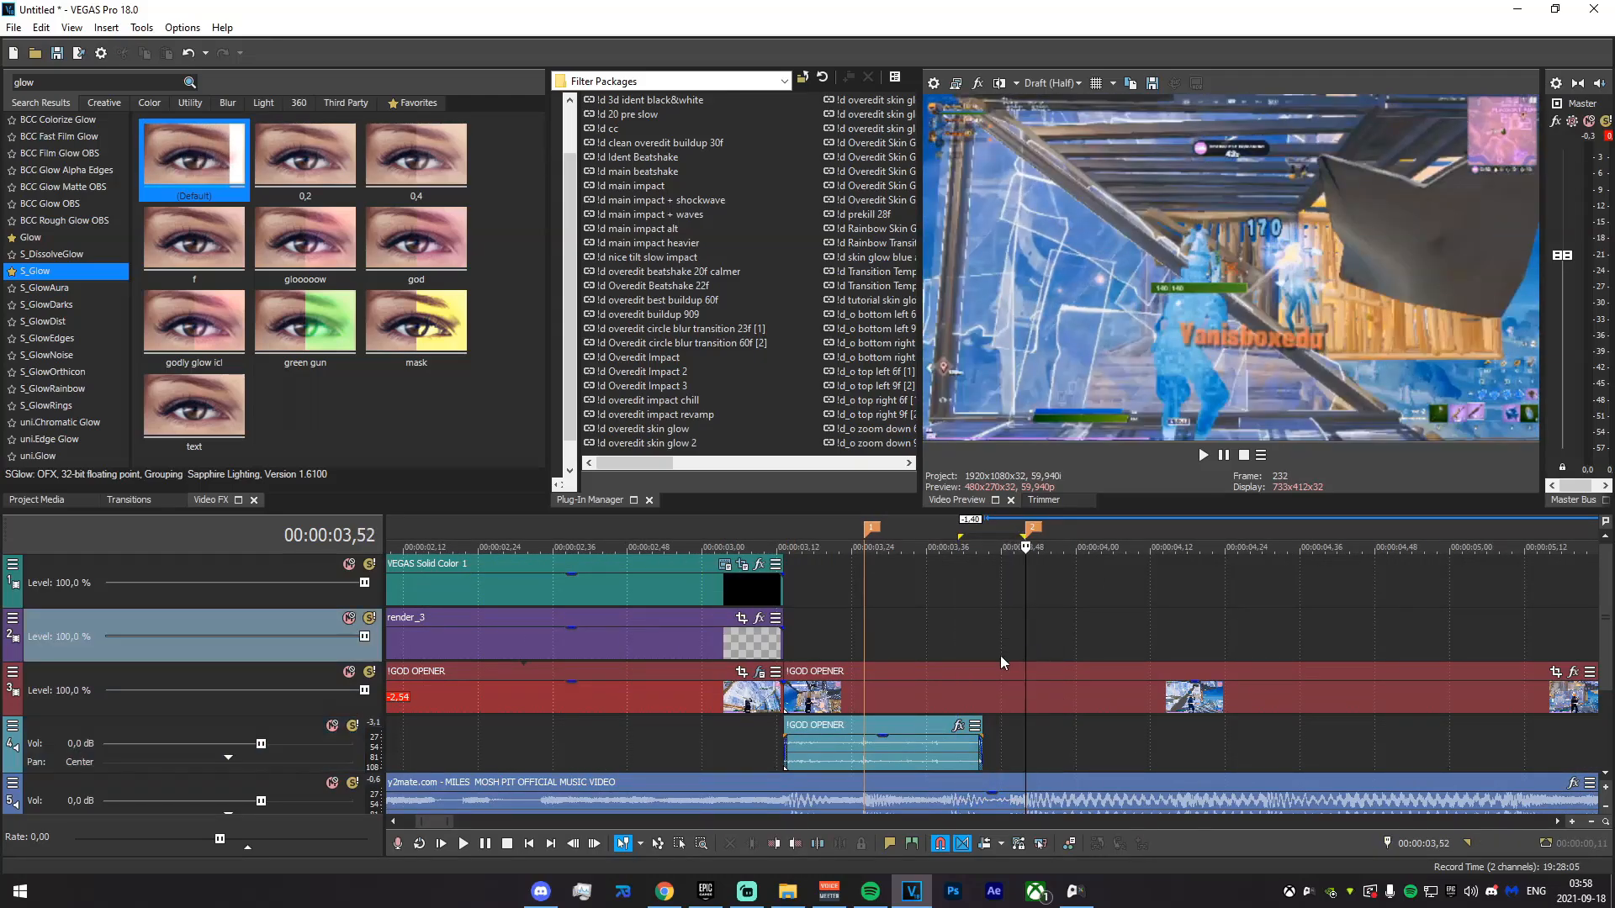
pyautogui.click(864, 652)
pyautogui.moveTo(60, 83); pyautogui.dragTo(3, 82)
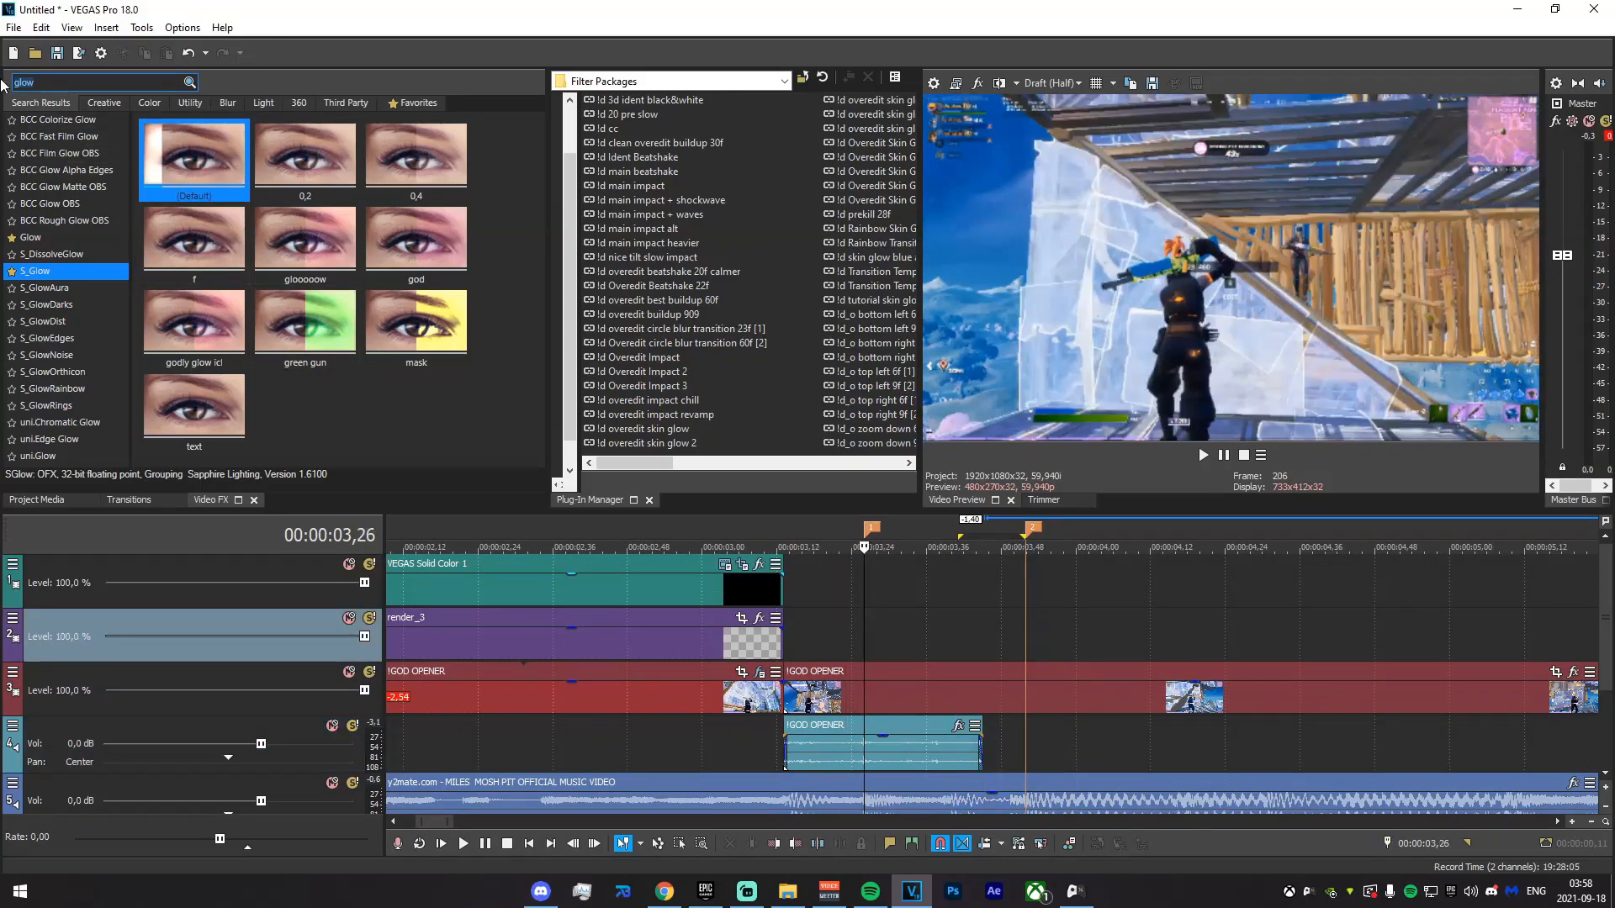
pyautogui.write('twixtor')
pyautogui.click(44, 137)
pyautogui.moveTo(305, 156); pyautogui.dragTo(1042, 683)
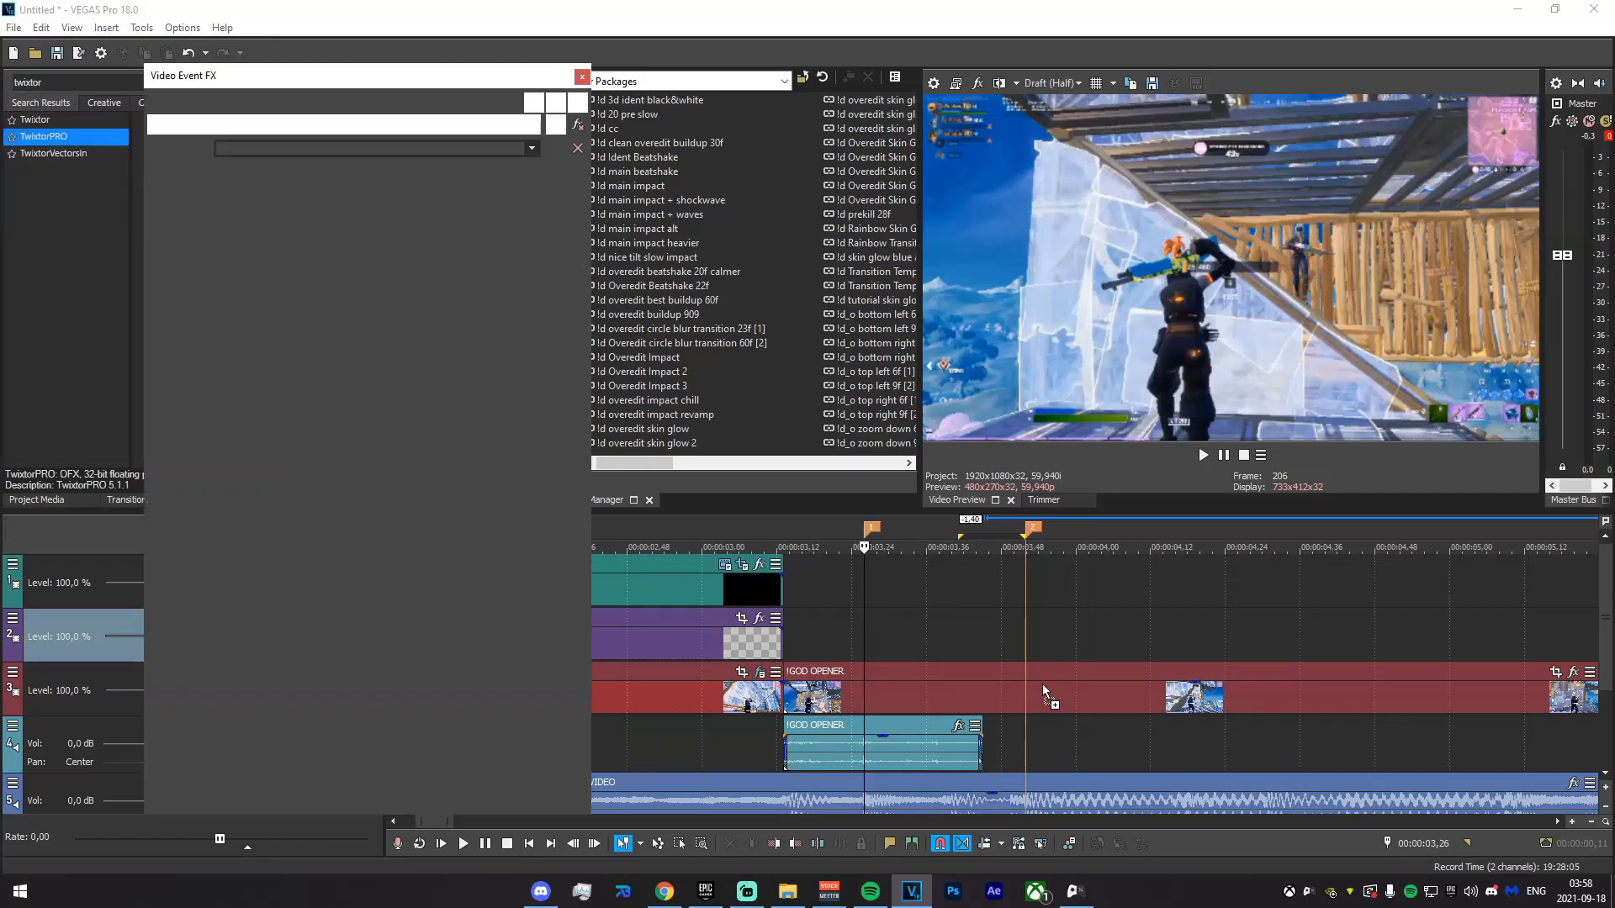
# - Add a TwixtorPRO keyframe at the first marker and set Speed % to 40 one frame after it
pyautogui.click(344, 797)
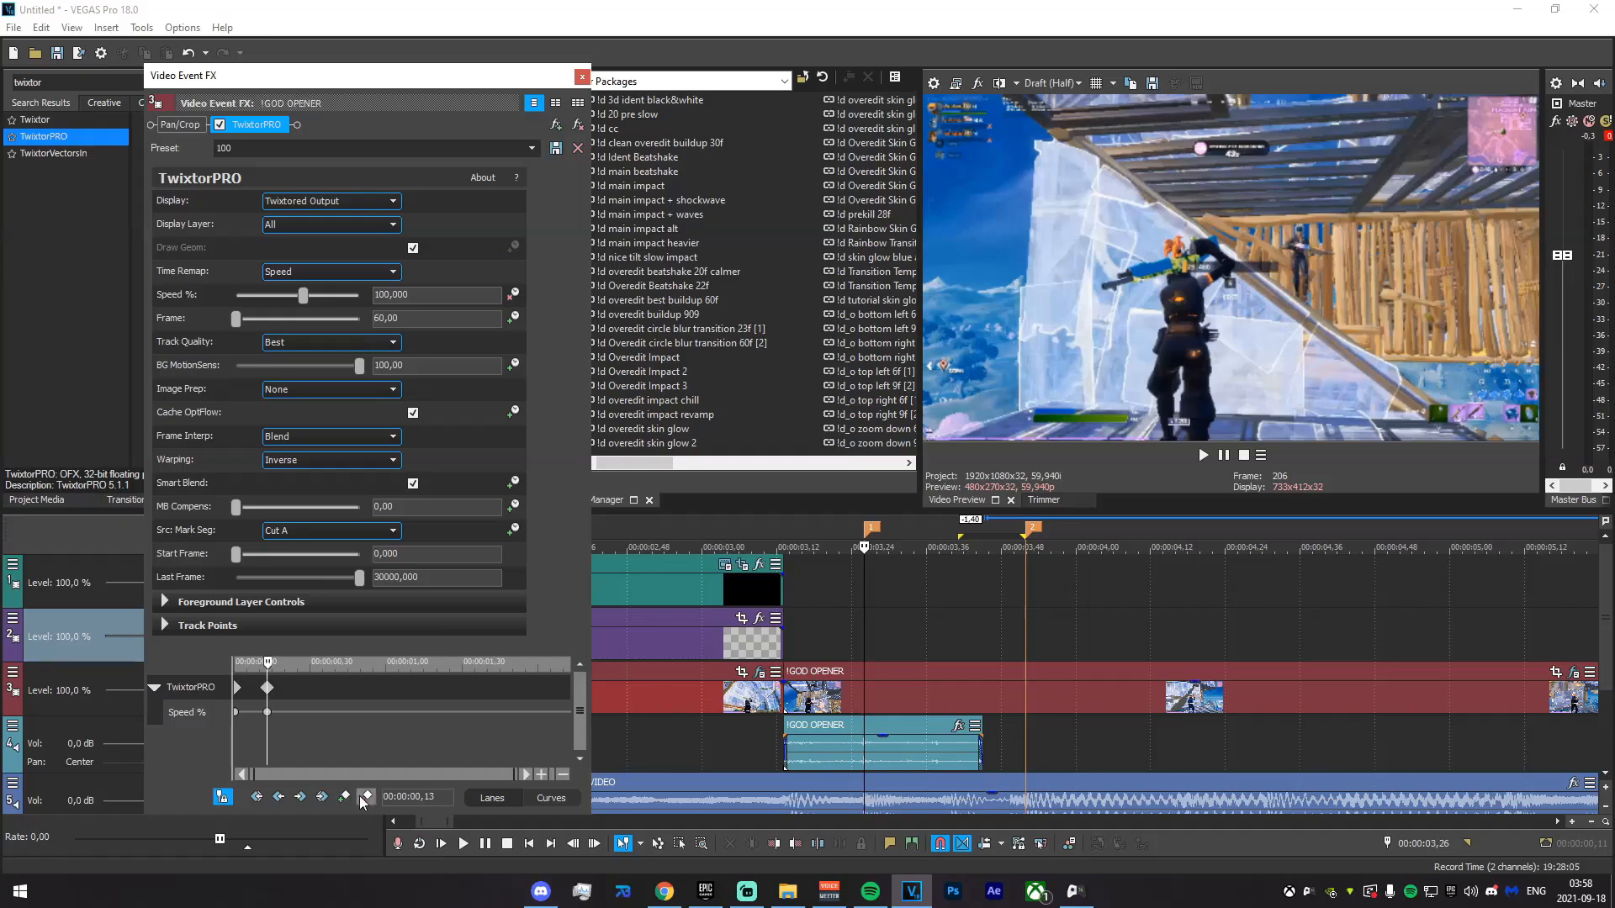
pyautogui.scroll(5, 979, 686)
pyautogui.moveTo(982, 655); pyautogui.dragTo(1013, 655)
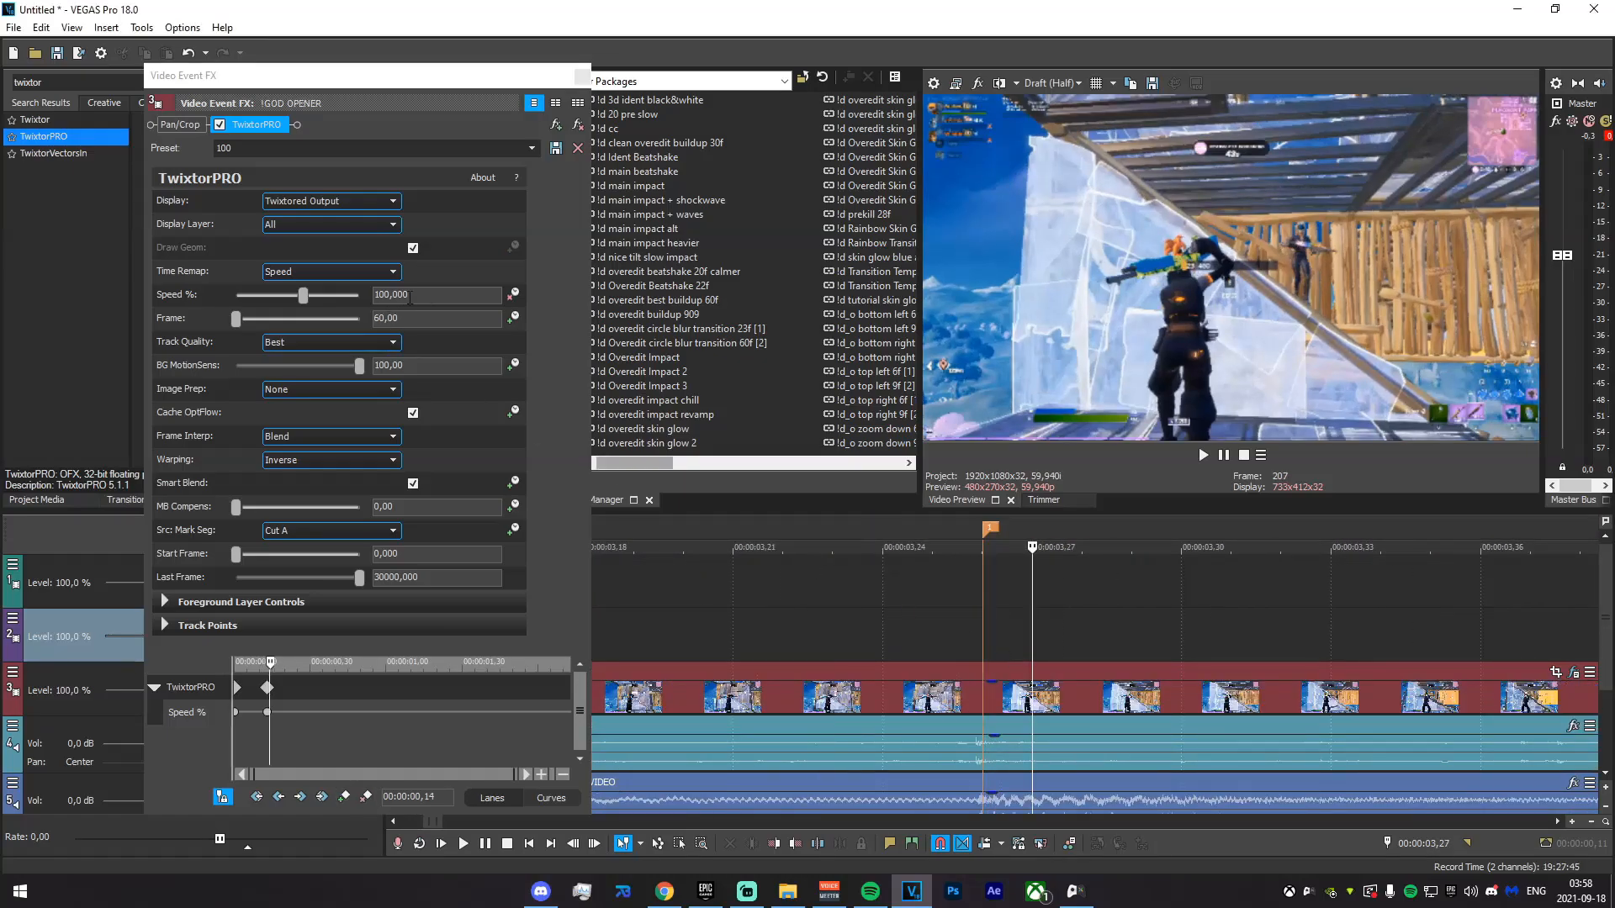
pyautogui.moveTo(411, 295); pyautogui.dragTo(255, 308)
pyautogui.write('40')
pyautogui.press('Return')
pyautogui.scroll(-3, 892, 625)
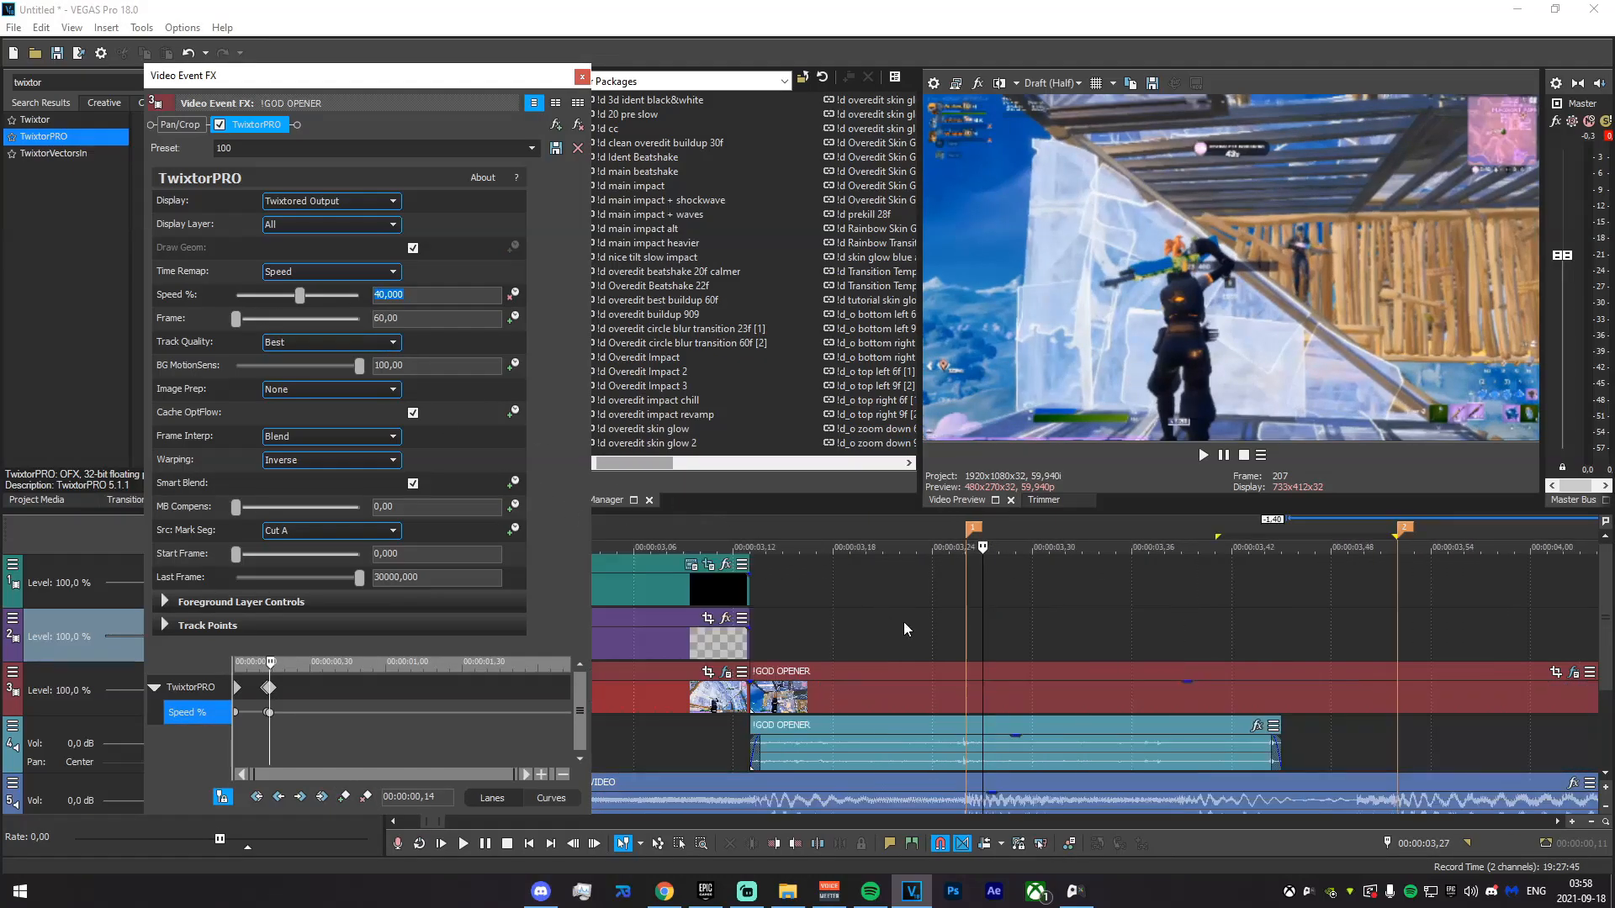
# - Add a TwixtorPRO keyframe four frames before the second marker, and set Speed % to 1000 at the marker
pyautogui.click(1391, 700)
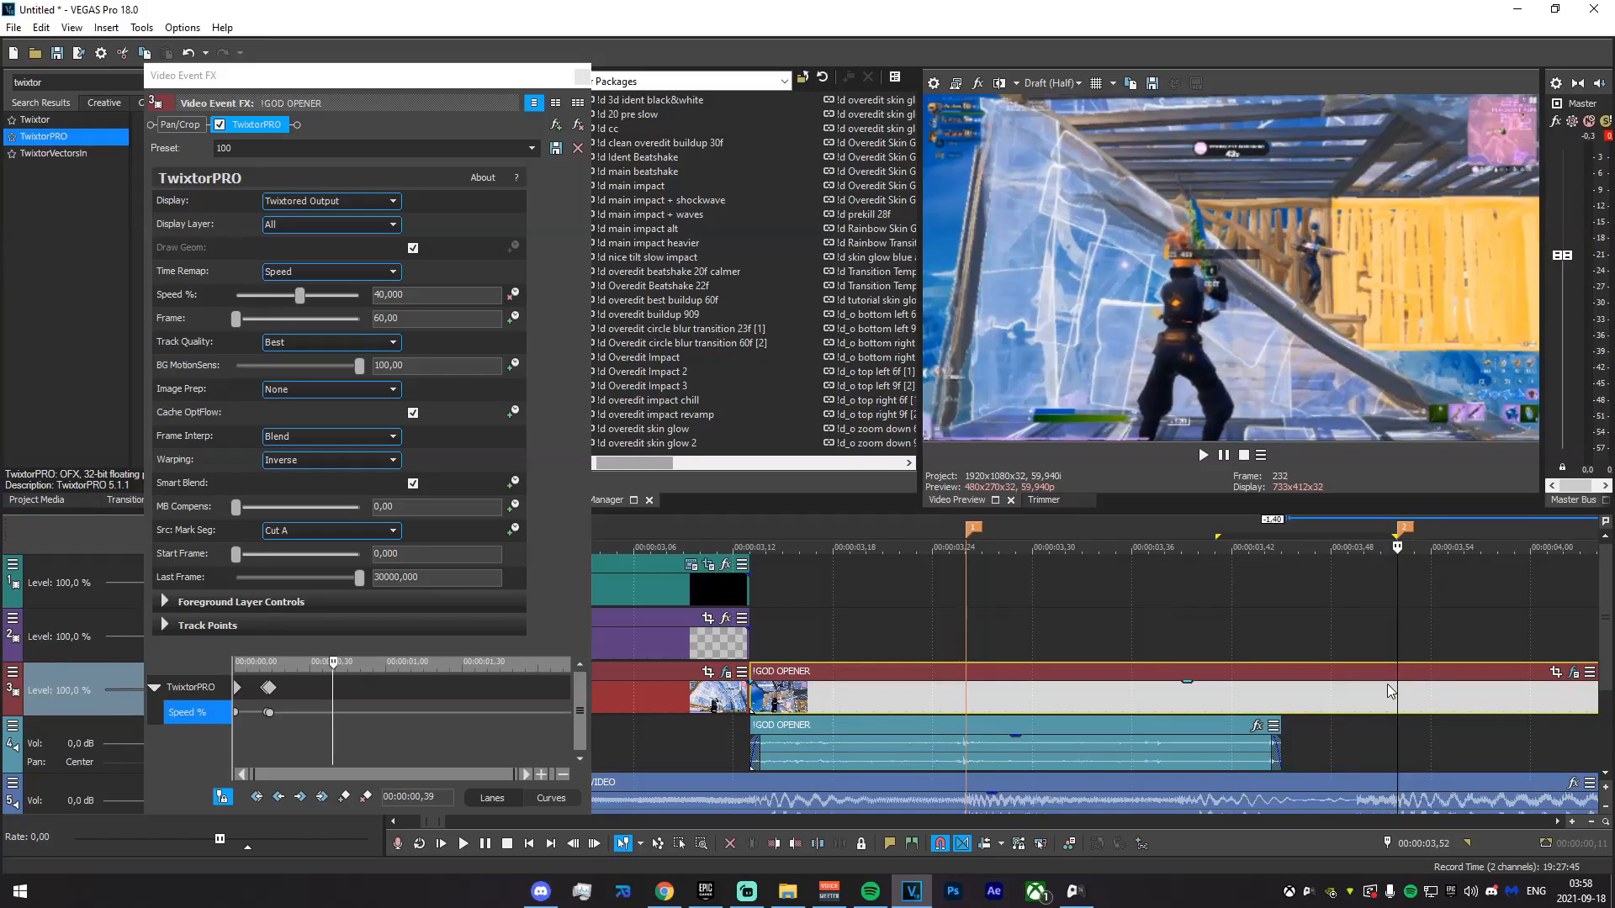
pyautogui.press('Left')
pyautogui.press('Left')
pyautogui.press('Left')
pyautogui.press('Left')
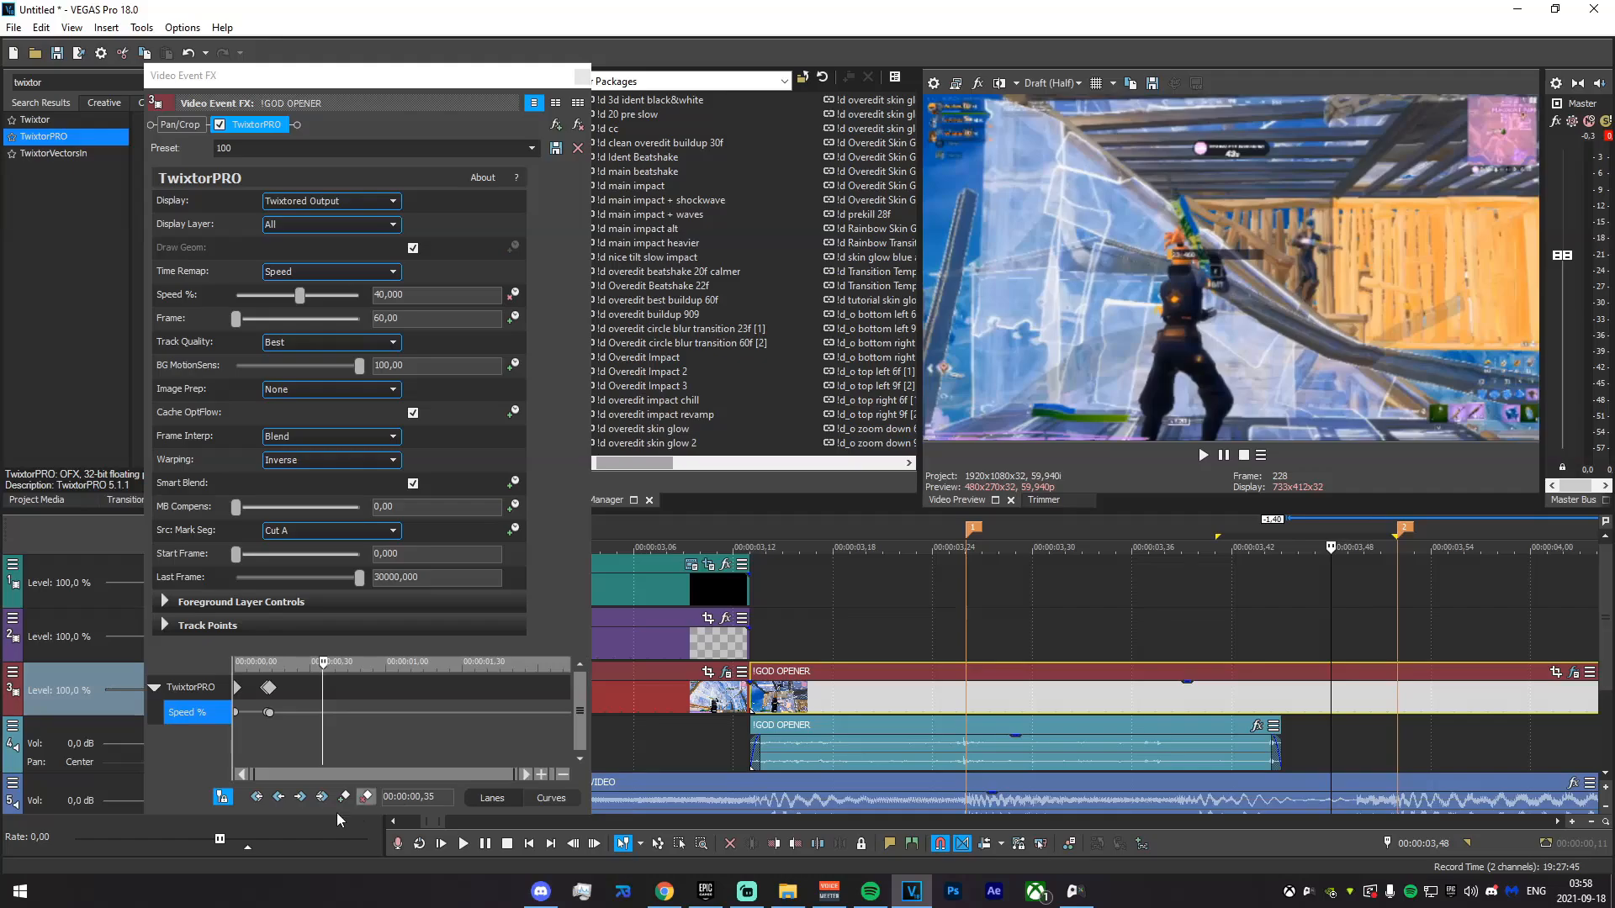
pyautogui.click(344, 796)
pyautogui.click(1401, 704)
pyautogui.moveTo(300, 296); pyautogui.dragTo(362, 296)
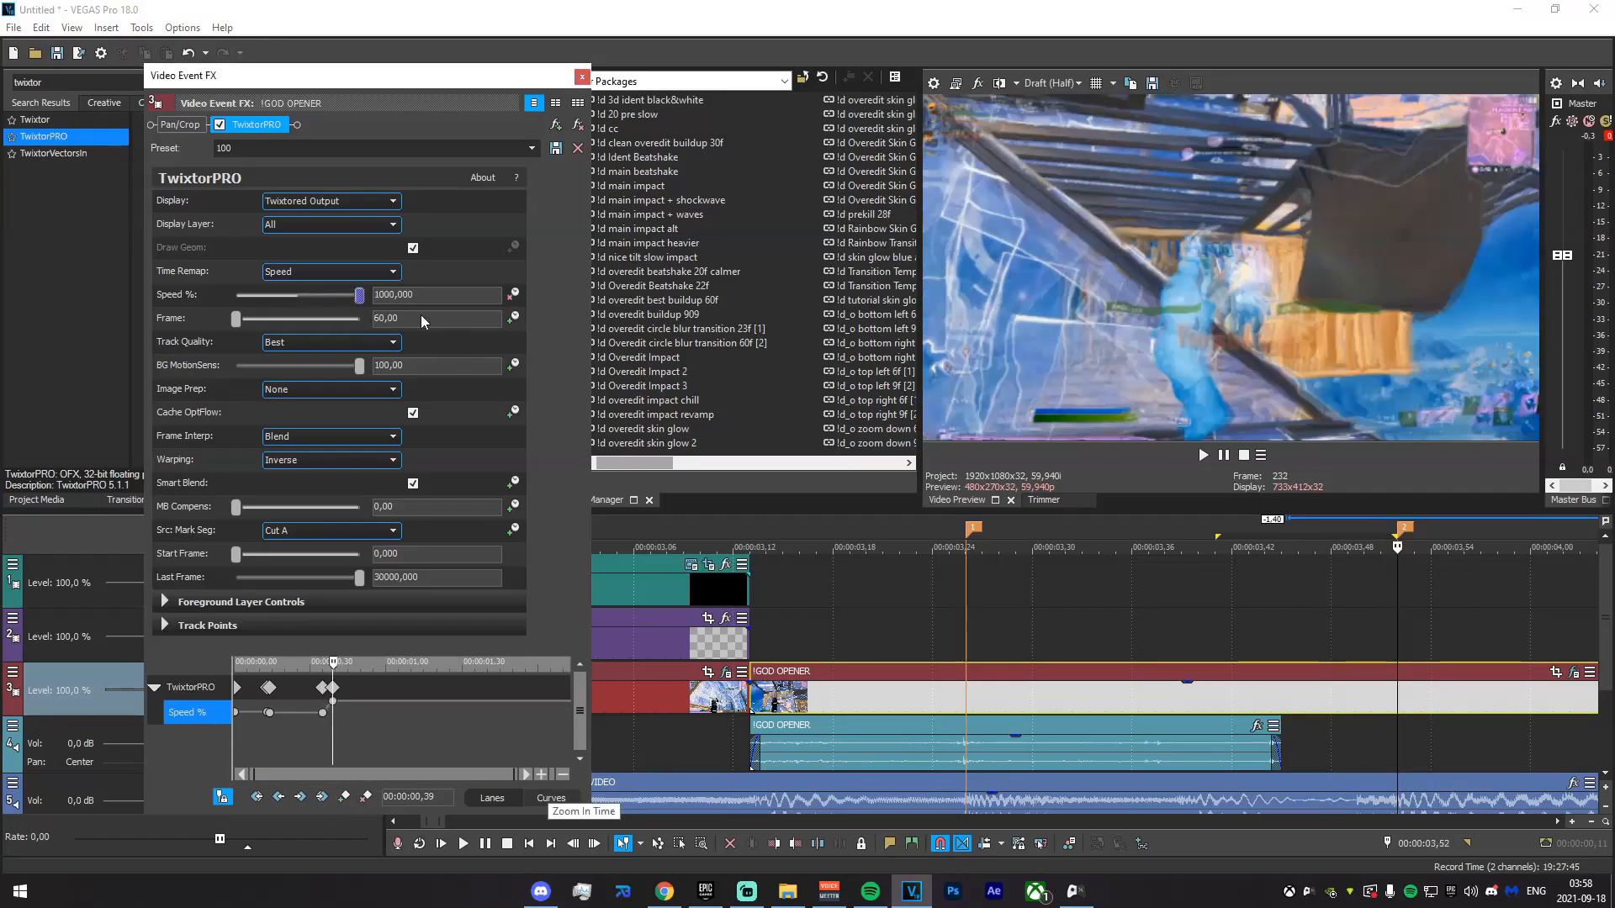
# - Set the TwixtorPRO Speed % to 50 two frames after the second marker
pyautogui.scroll(3, 1223, 709)
pyautogui.click(1009, 691)
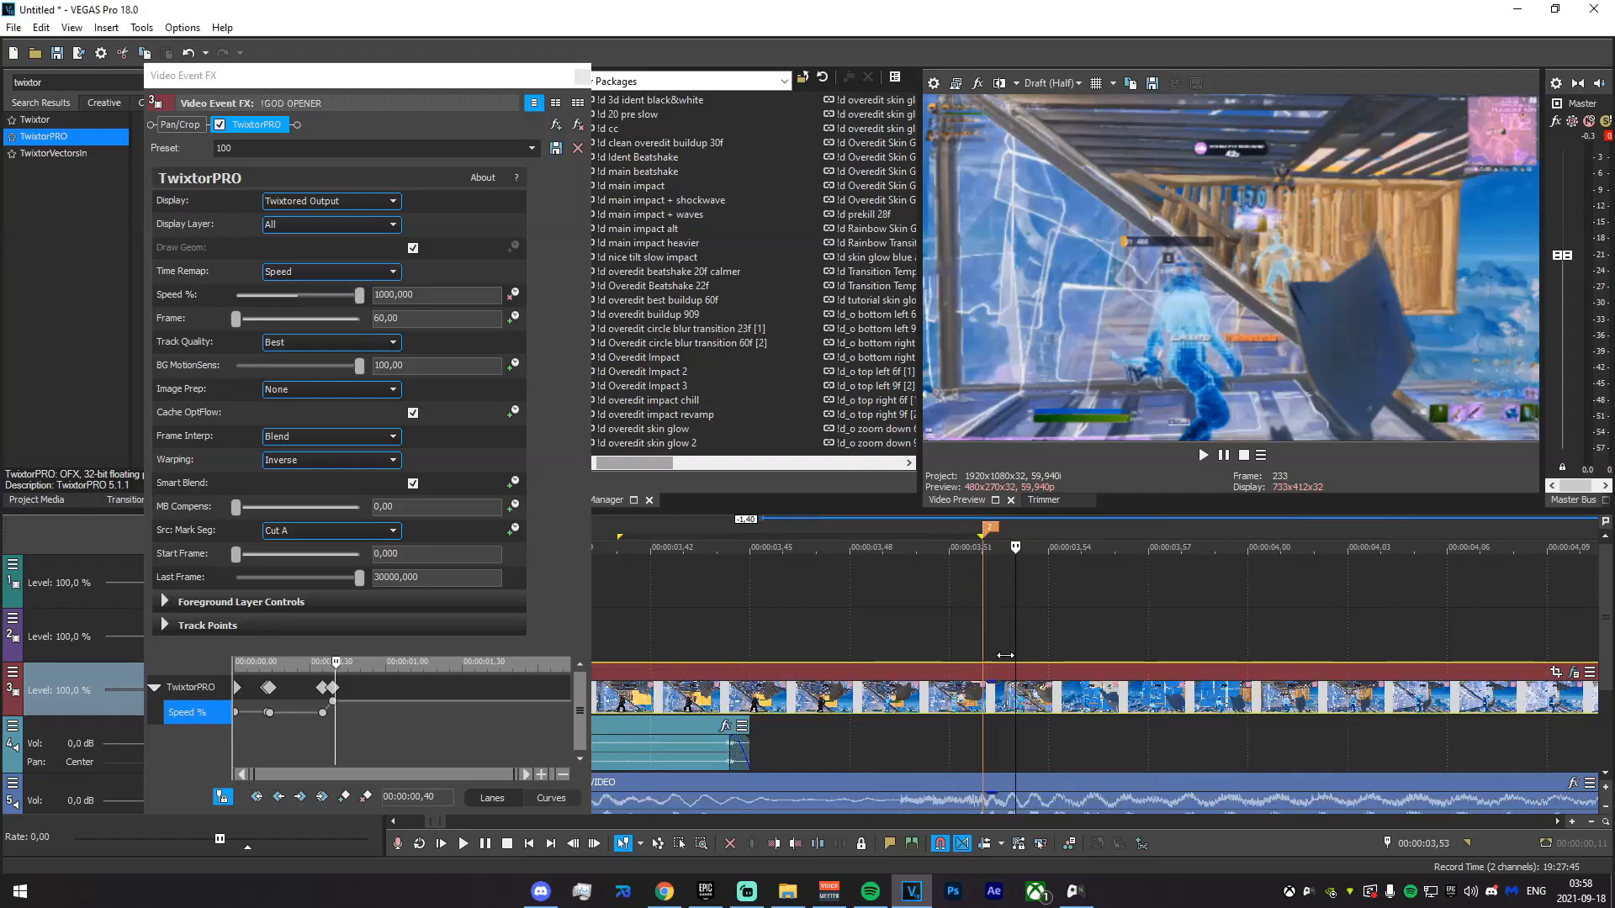
pyautogui.scroll(5, 415, 683)
pyautogui.click(417, 673)
pyautogui.click(460, 669)
pyautogui.moveTo(421, 295); pyautogui.dragTo(287, 296)
pyautogui.write('50')
pyautogui.press('Return')
# - Scrub through the footage around the second marker to check the speed ramp and its keyframes, and close the effect settings
pyautogui.moveTo(850, 622); pyautogui.dragTo(1059, 648)
pyautogui.scroll(-1, 1071, 648)
pyautogui.moveTo(816, 620); pyautogui.dragTo(1013, 645)
pyautogui.click(841, 619)
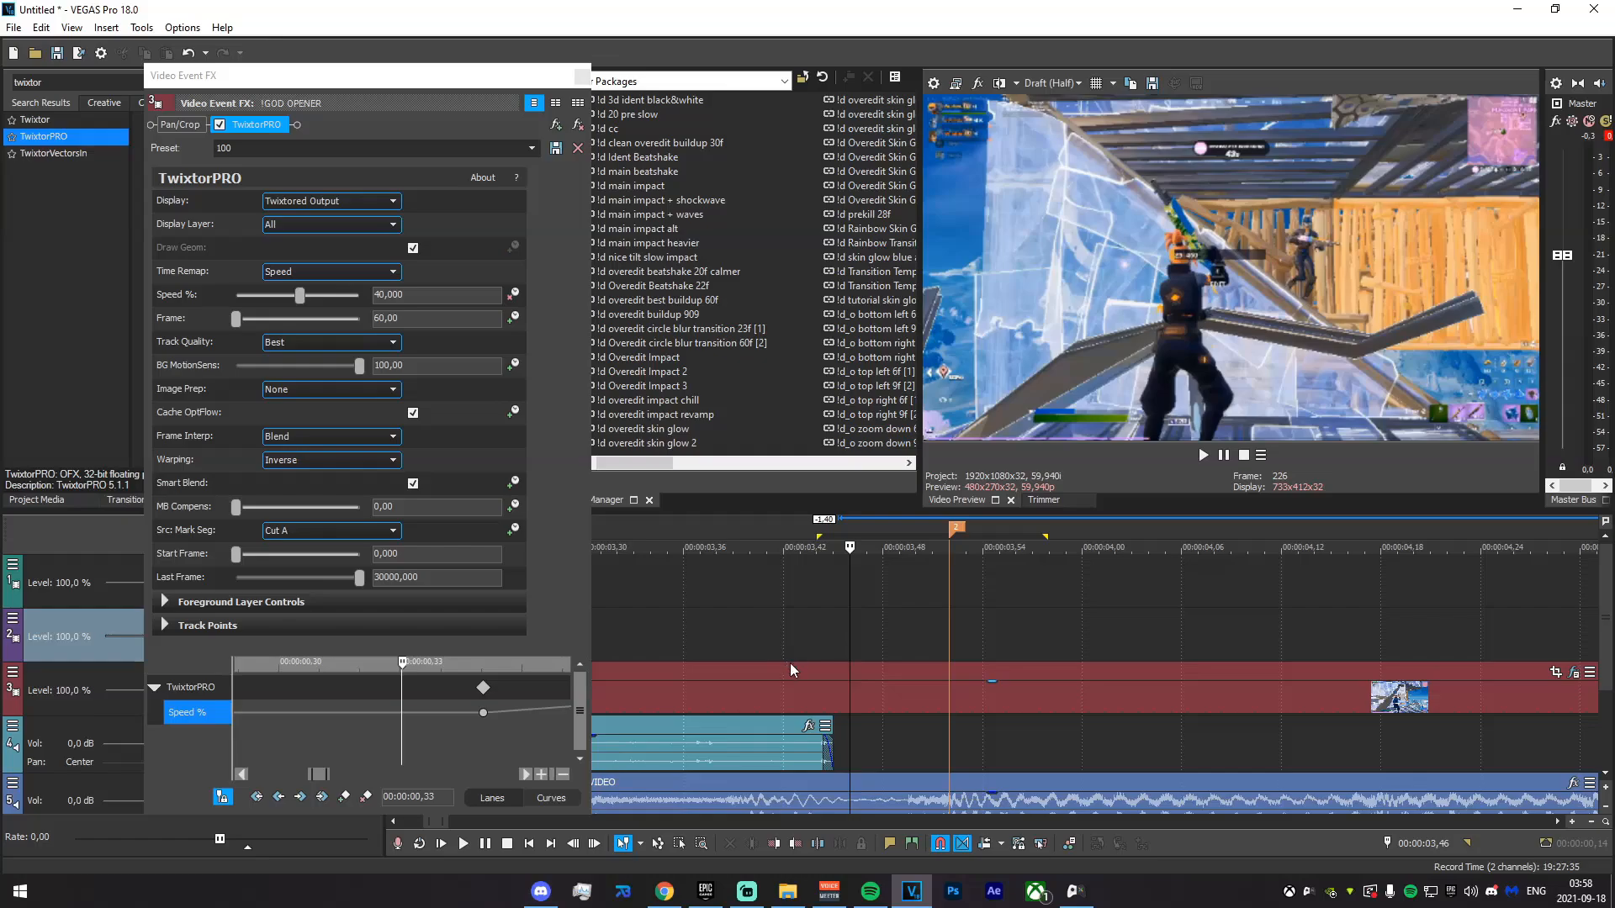
pyautogui.moveTo(667, 639); pyautogui.dragTo(1048, 681)
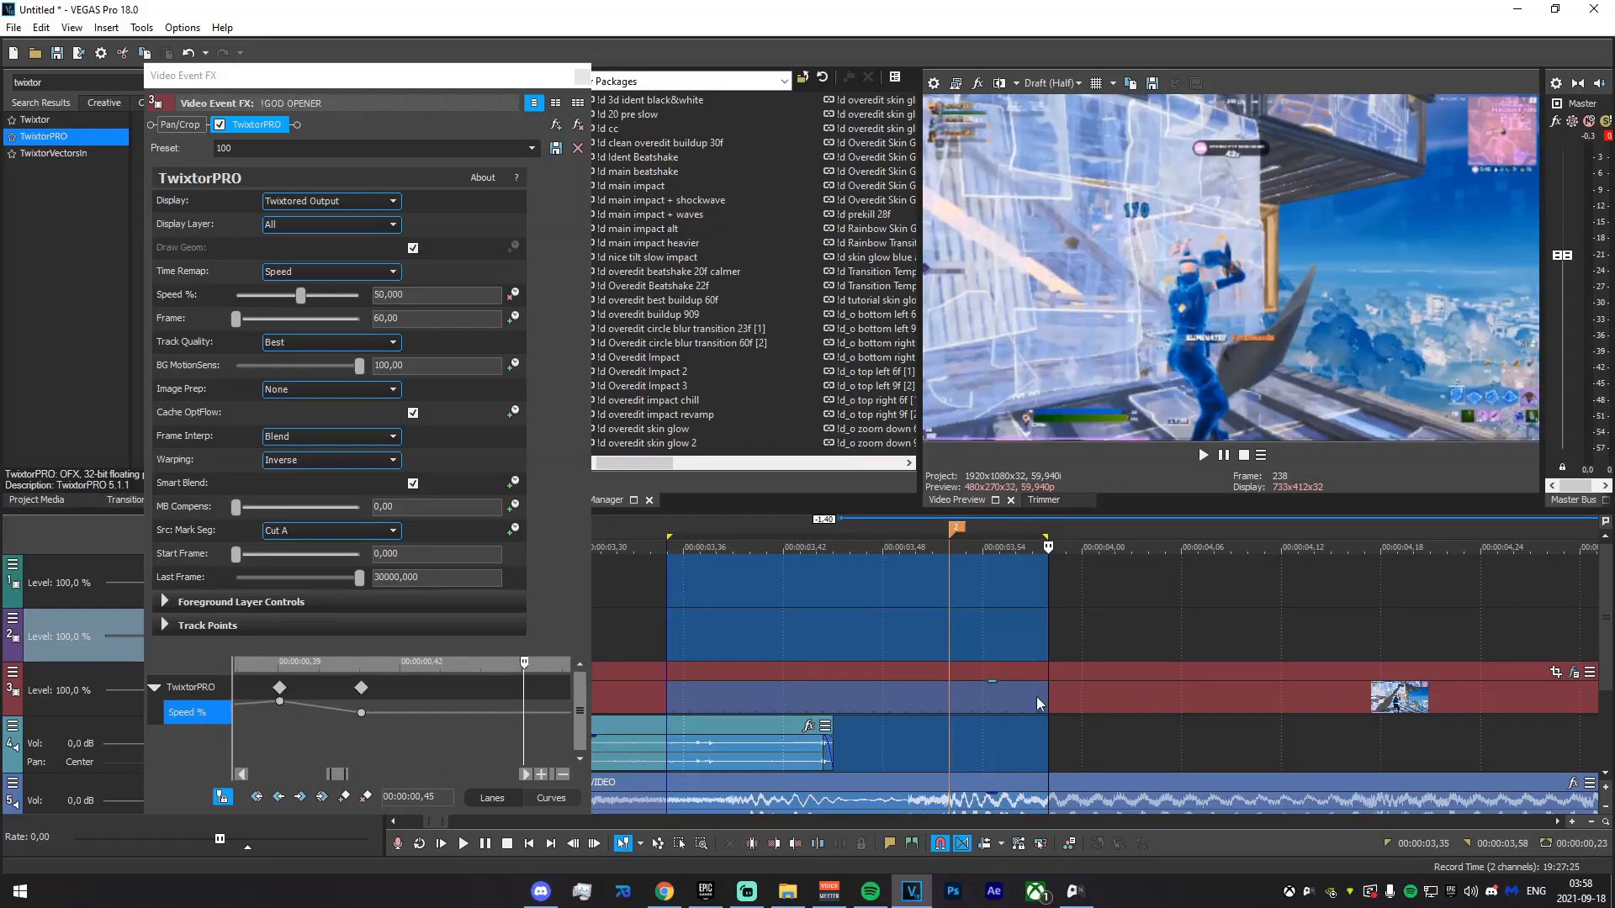
pyautogui.scroll(-5, 380, 713)
pyautogui.scroll(2, 363, 715)
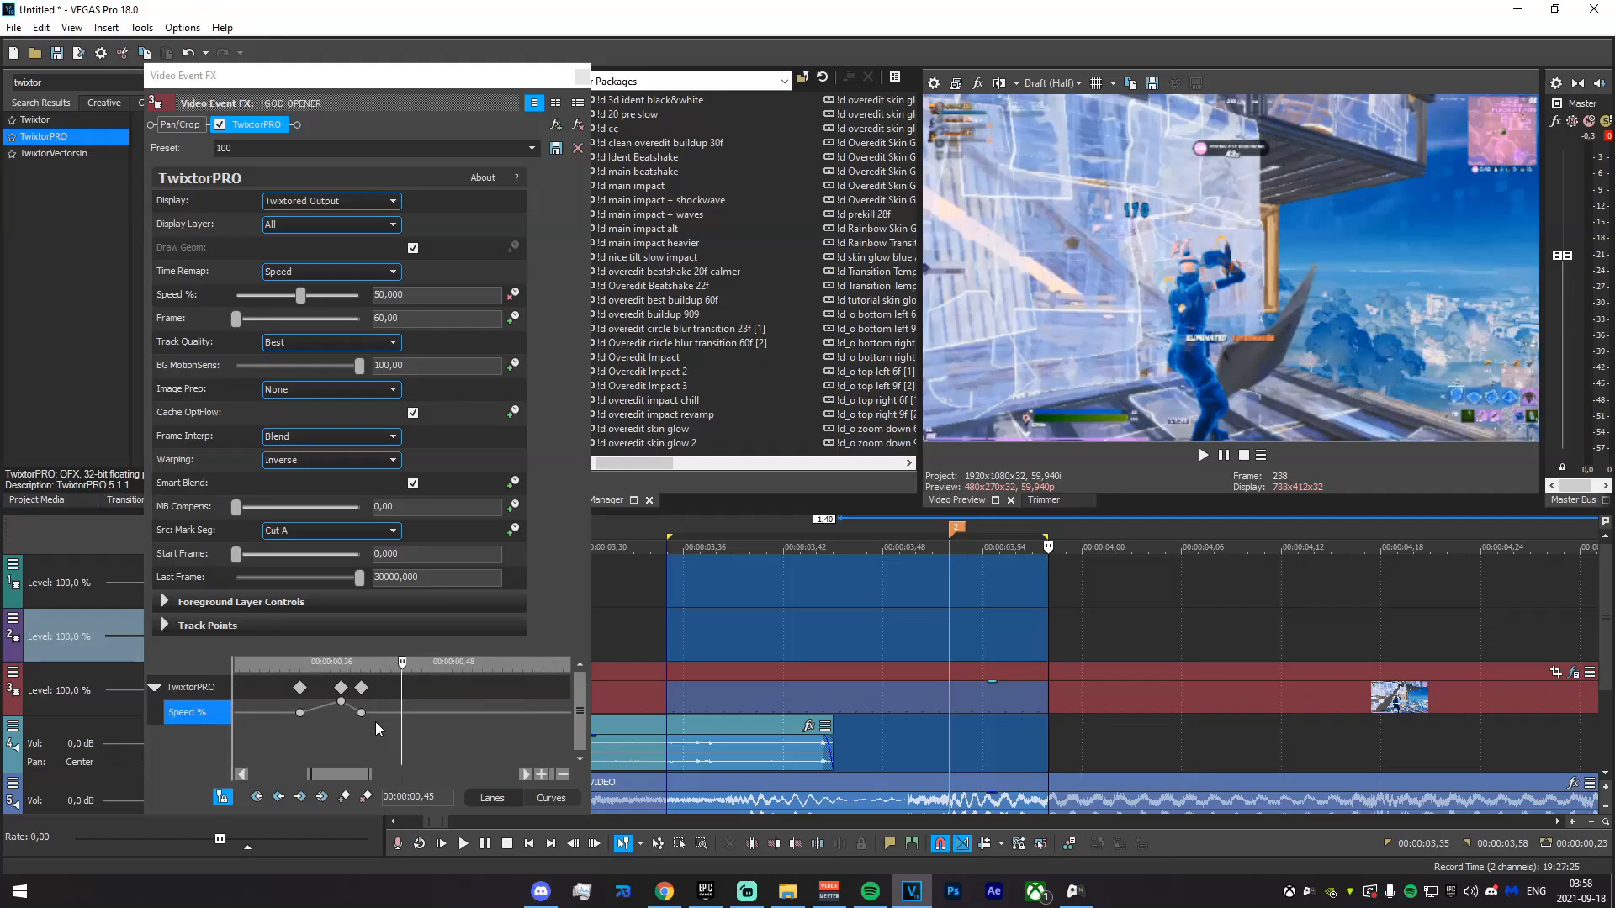
pyautogui.scroll(-5, 785, 784)
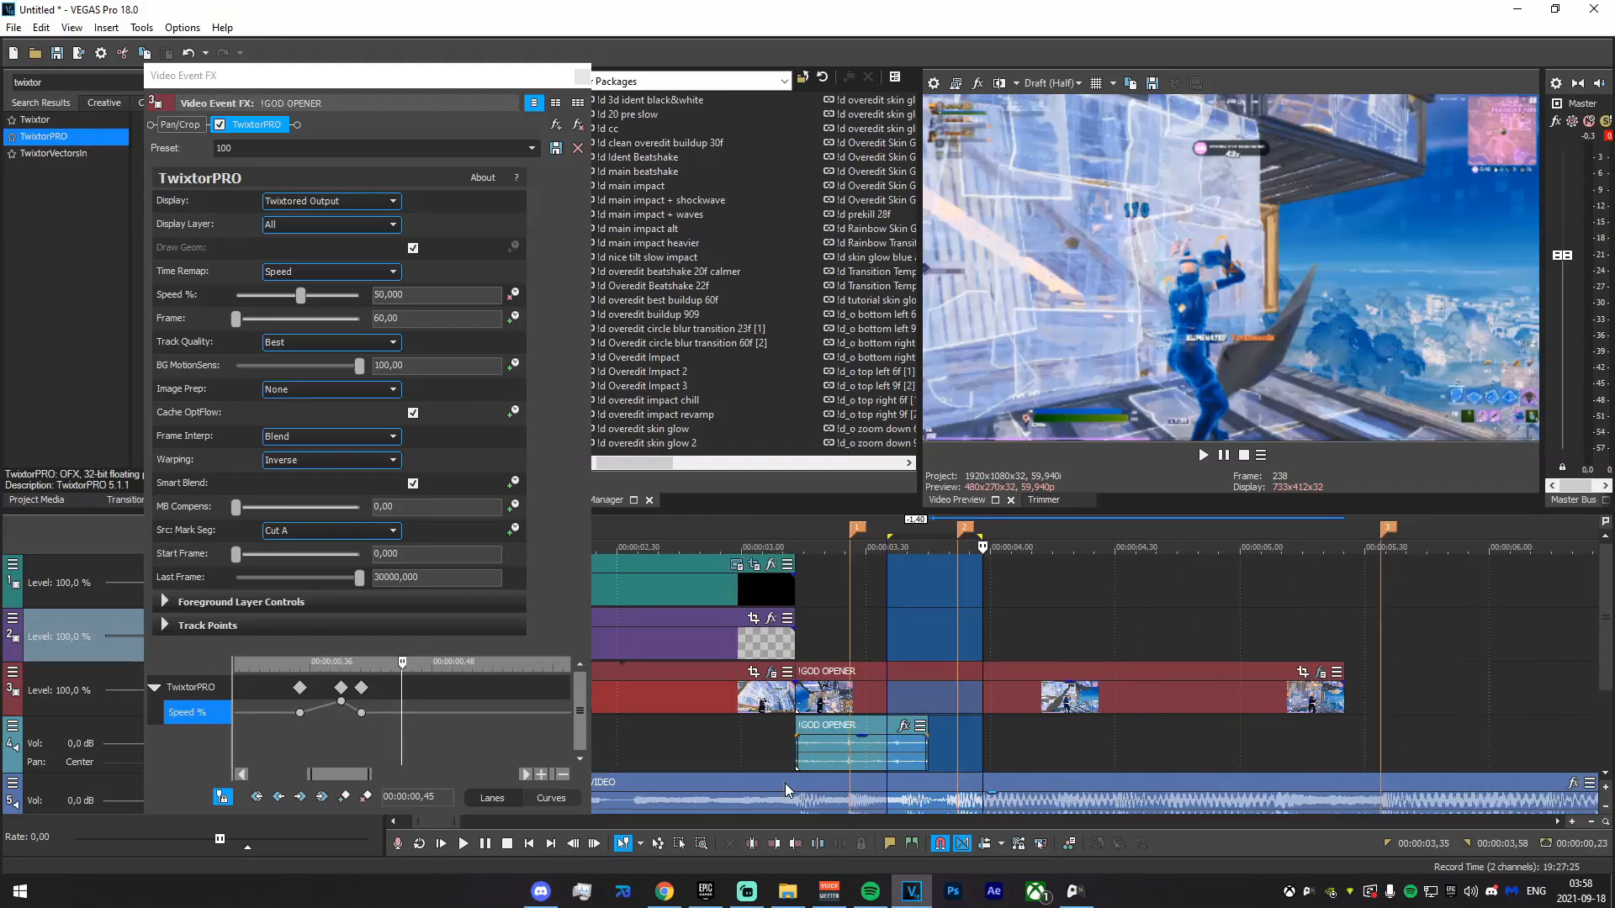
pyautogui.click(962, 592)
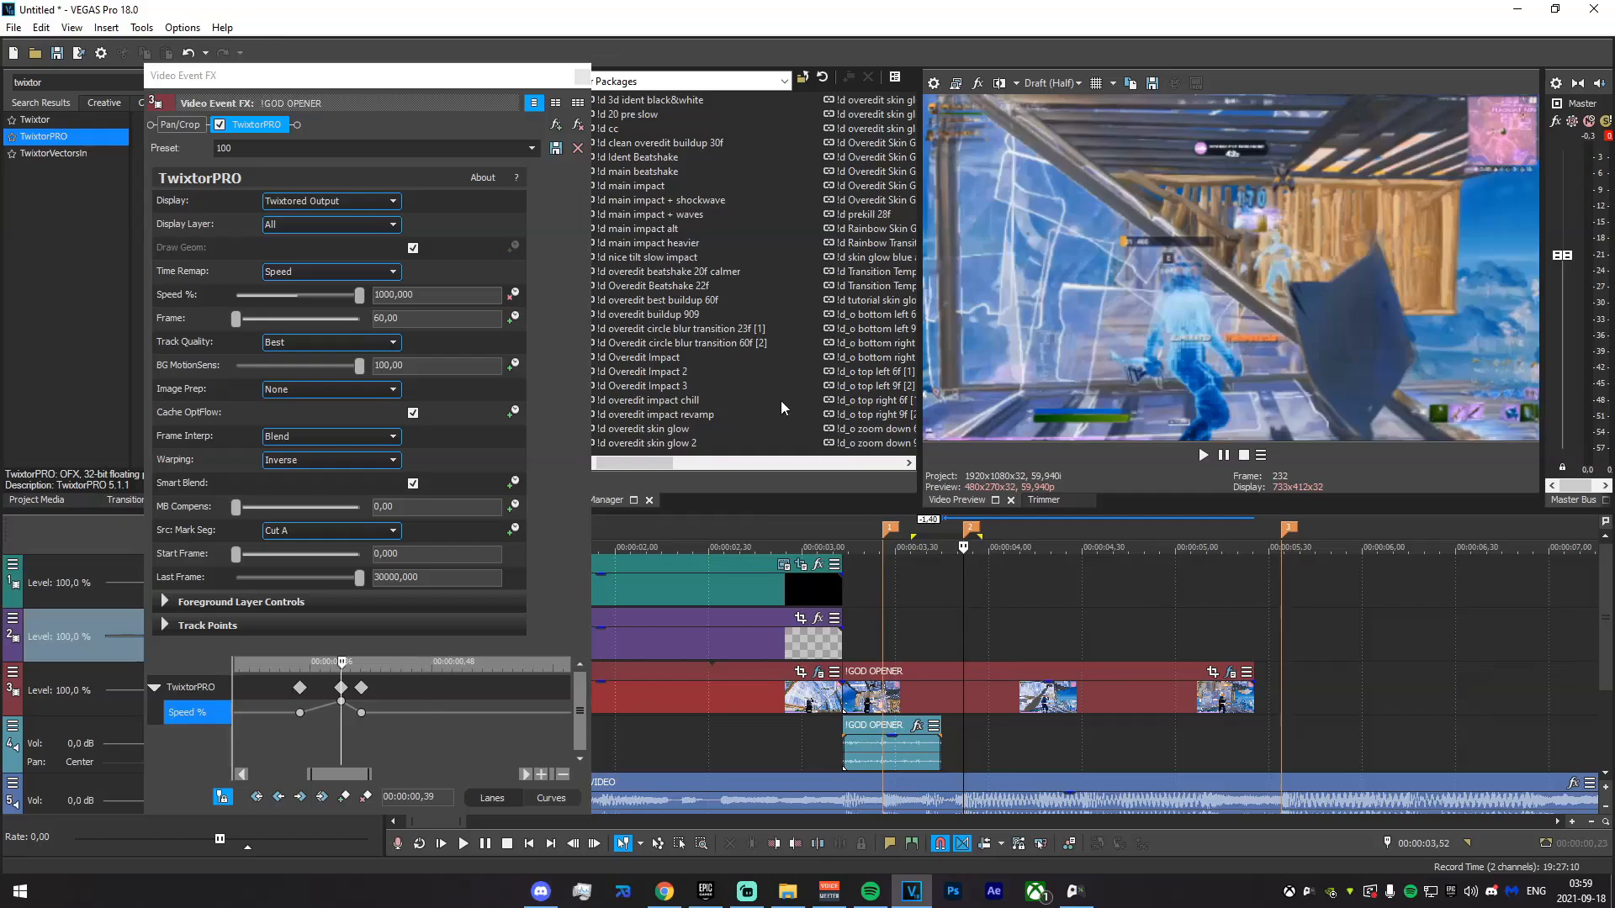
pyautogui.click(581, 76)
# - Extend the end of the second GOD OPENER clip to the third marker and scrub through its last part
pyautogui.click(1296, 647)
pyautogui.click(1283, 637)
pyautogui.moveTo(1253, 703); pyautogui.dragTo(1281, 708)
pyautogui.moveTo(1066, 646); pyautogui.dragTo(1248, 652)
# - Reopen the second clip's TwixtorPRO settings and change the interpolation of the last Speed % keyframe
pyautogui.click(1258, 672)
pyautogui.click(1283, 642)
pyautogui.moveTo(418, 296); pyautogui.dragTo(196, 280)
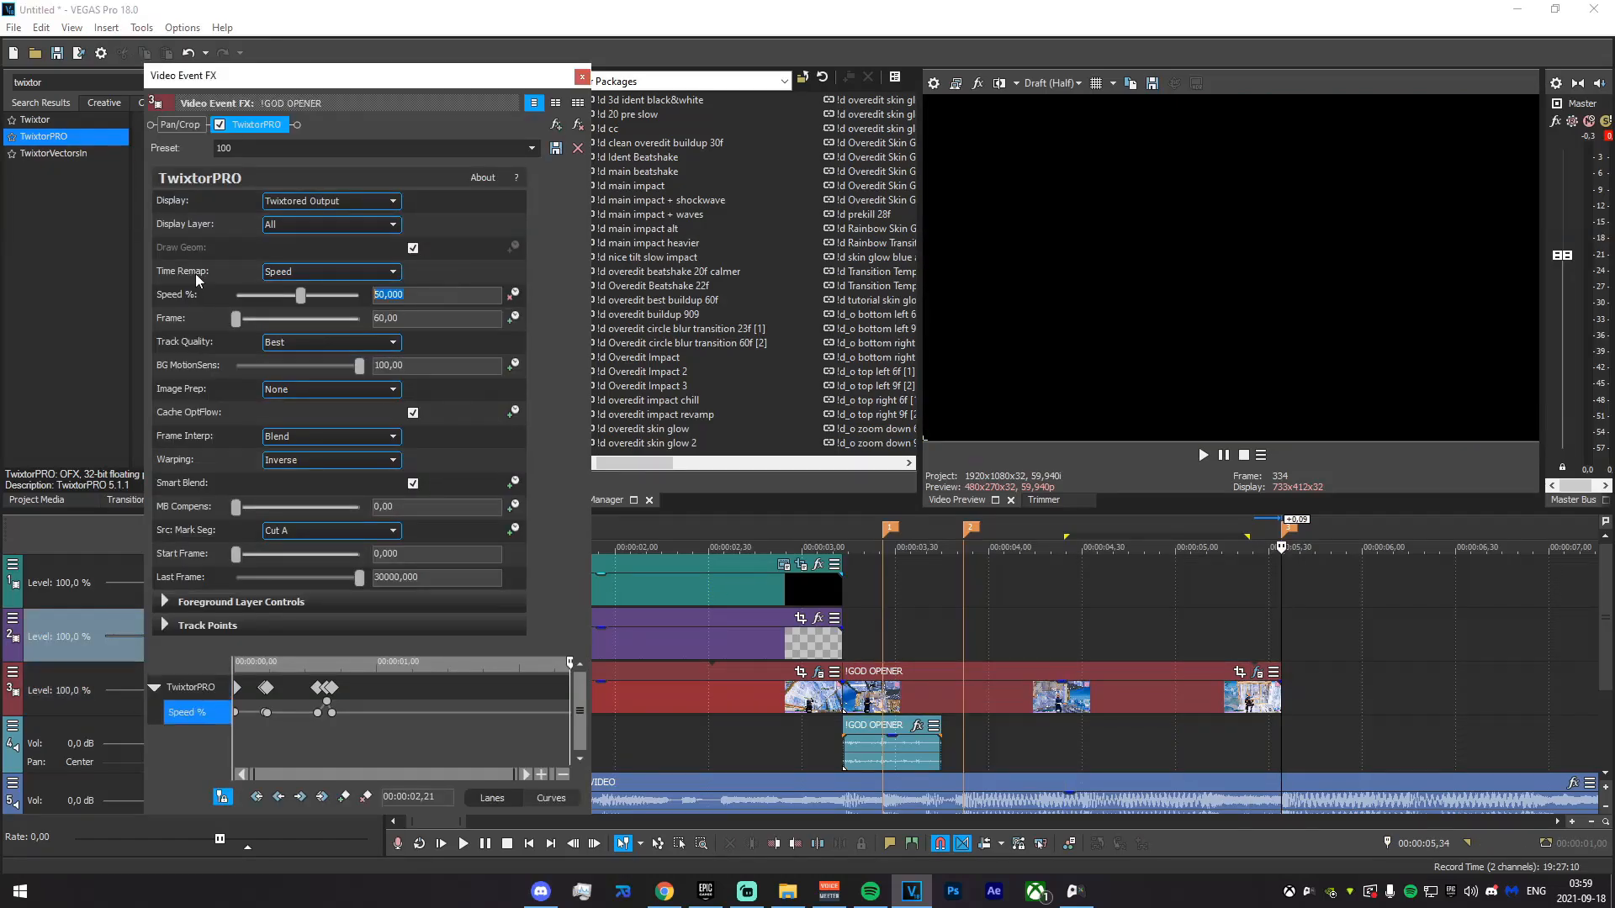
pyautogui.click(332, 713)
pyautogui.rightClick(332, 712)
pyautogui.click(427, 620)
pyautogui.click(579, 81)
# - Select the opener's full time range and place the rendered video 0918 second attempt t1 on a new top track from the start
pyautogui.moveTo(952, 666)
pyautogui.mouseDown()
pyautogui.moveTo(1052, 666)
pyautogui.moveTo(952, 668)
pyautogui.mouseUp()
pyautogui.moveTo(921, 612)
pyautogui.mouseDown()
pyautogui.moveTo(1270, 642)
pyautogui.moveTo(375, 739)
pyautogui.mouseUp()
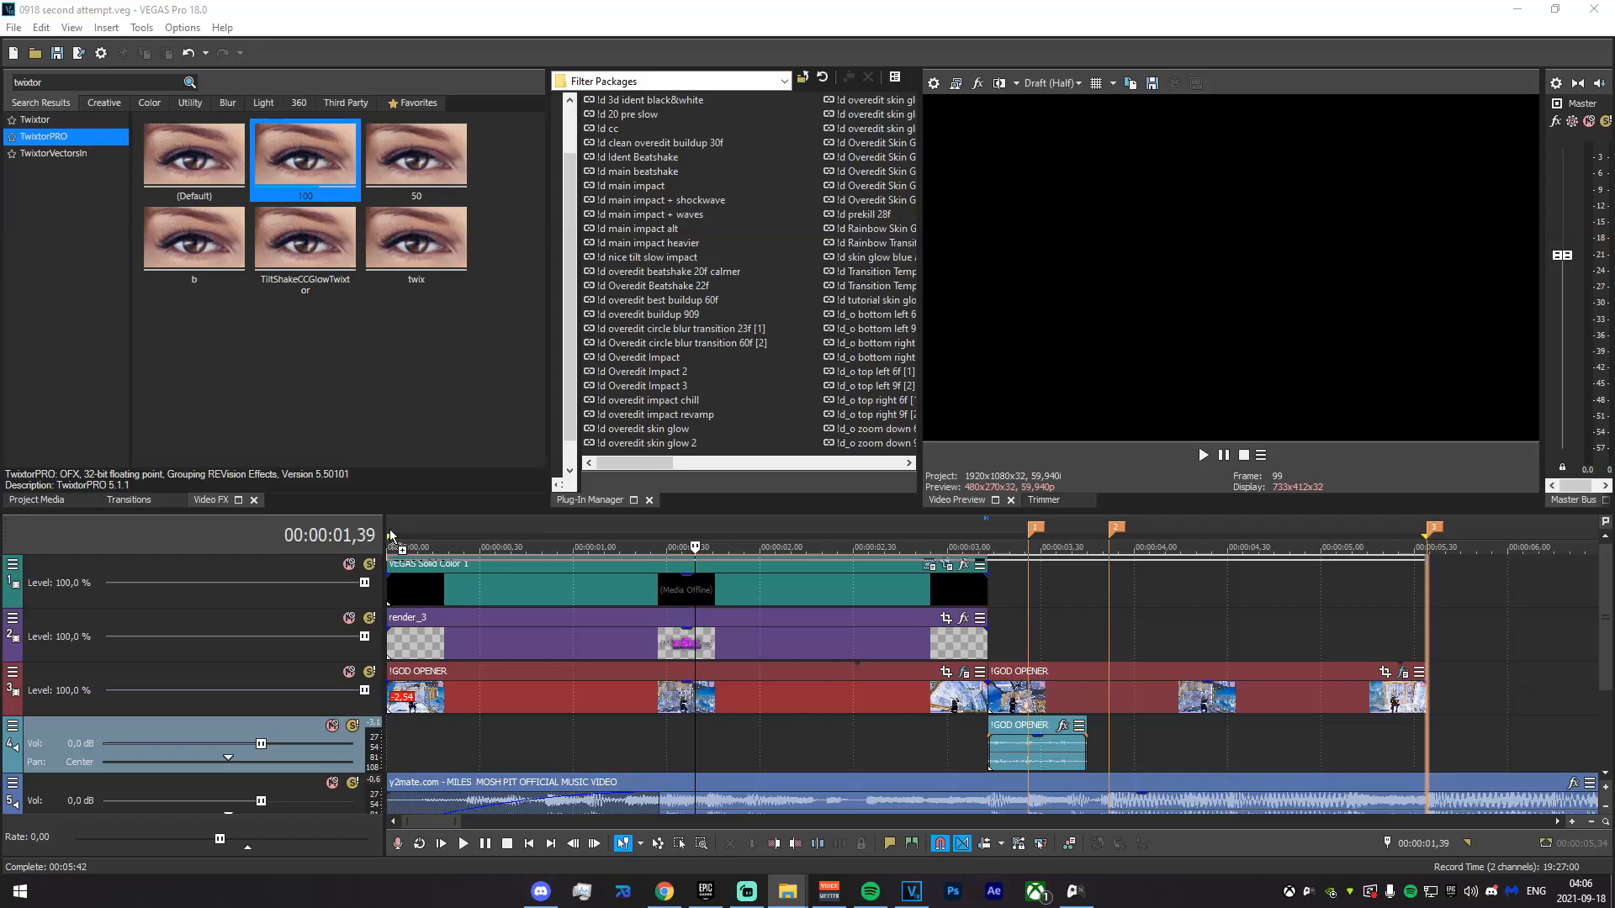
pyautogui.moveTo(391, 537); pyautogui.dragTo(392, 538)
pyautogui.rightClick(1470, 645)
pyautogui.click(1495, 508)
pyautogui.moveTo(1162, 643); pyautogui.dragTo(833, 644)
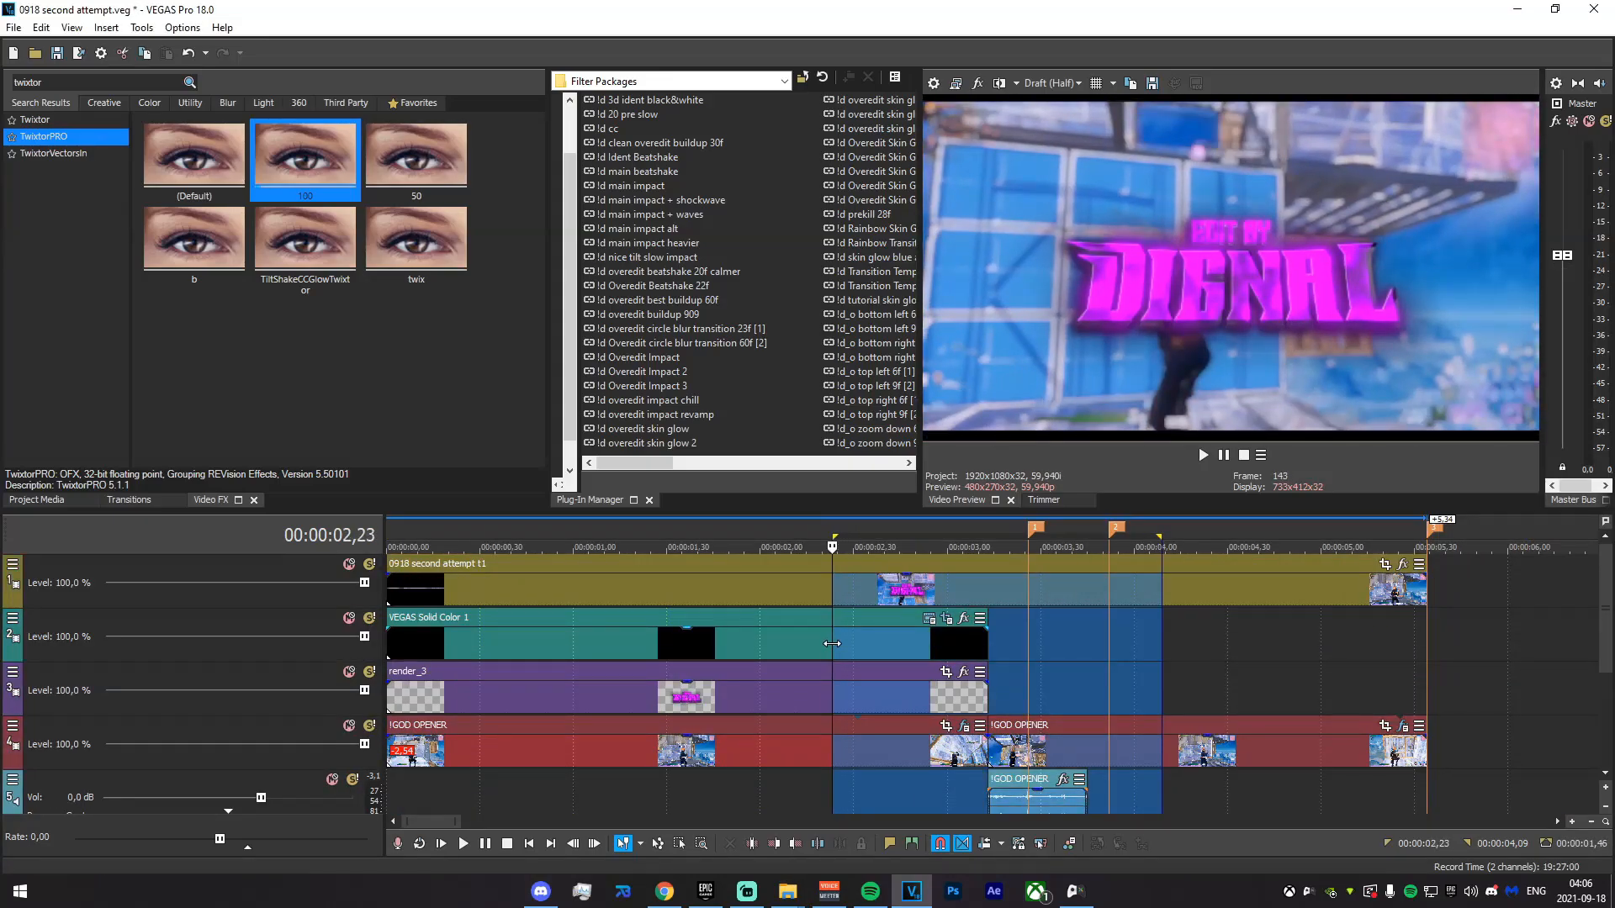
# - Mute the three video tracks below the rendered clip: GOD OPENER, render_3 and VEGAS Solid Color 1
pyautogui.click(349, 725)
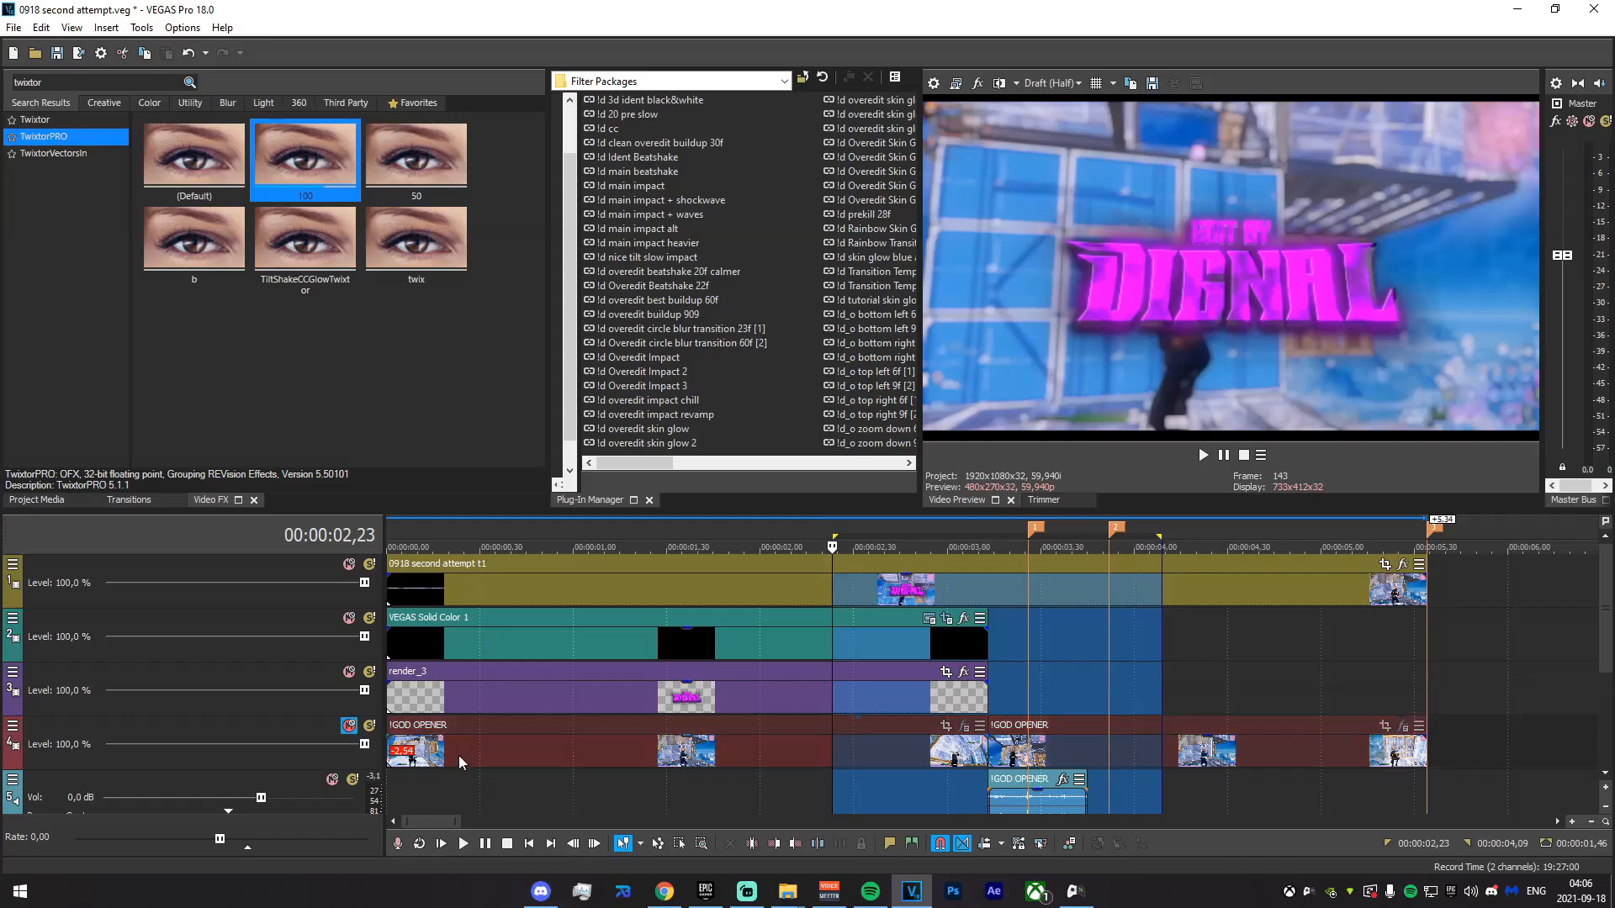
pyautogui.click(349, 671)
pyautogui.click(349, 618)
# - Split the rendered clip at 00:00:02,53 and apply the "!d overedit beatshake 20f calmer" filter package to its second part
pyautogui.moveTo(1014, 671); pyautogui.dragTo(826, 650)
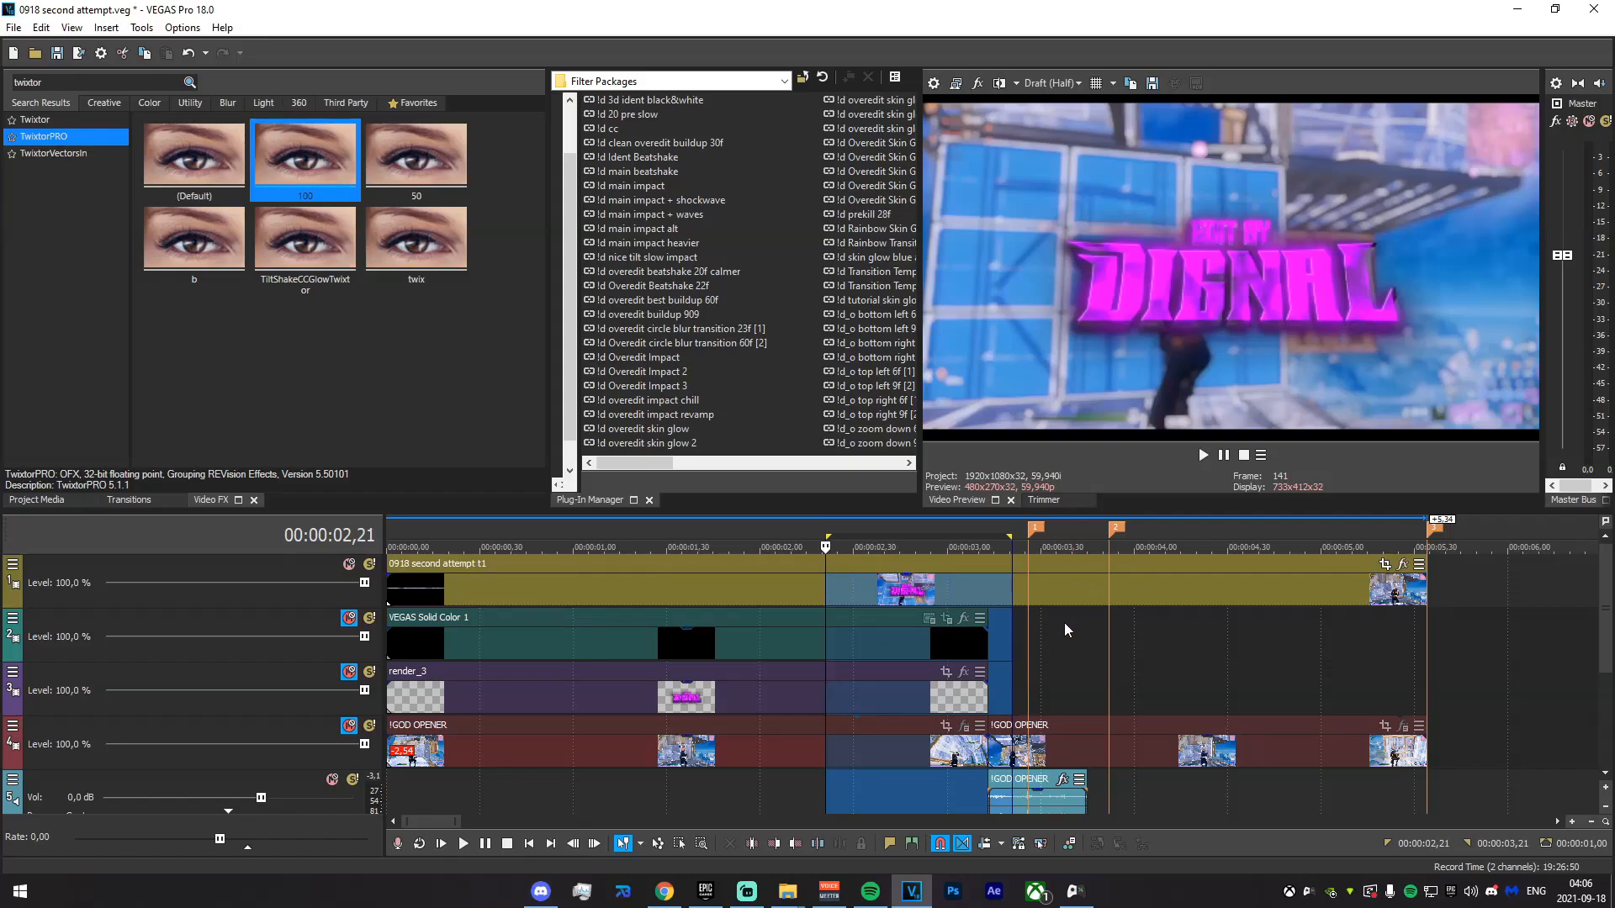
pyautogui.click(985, 587)
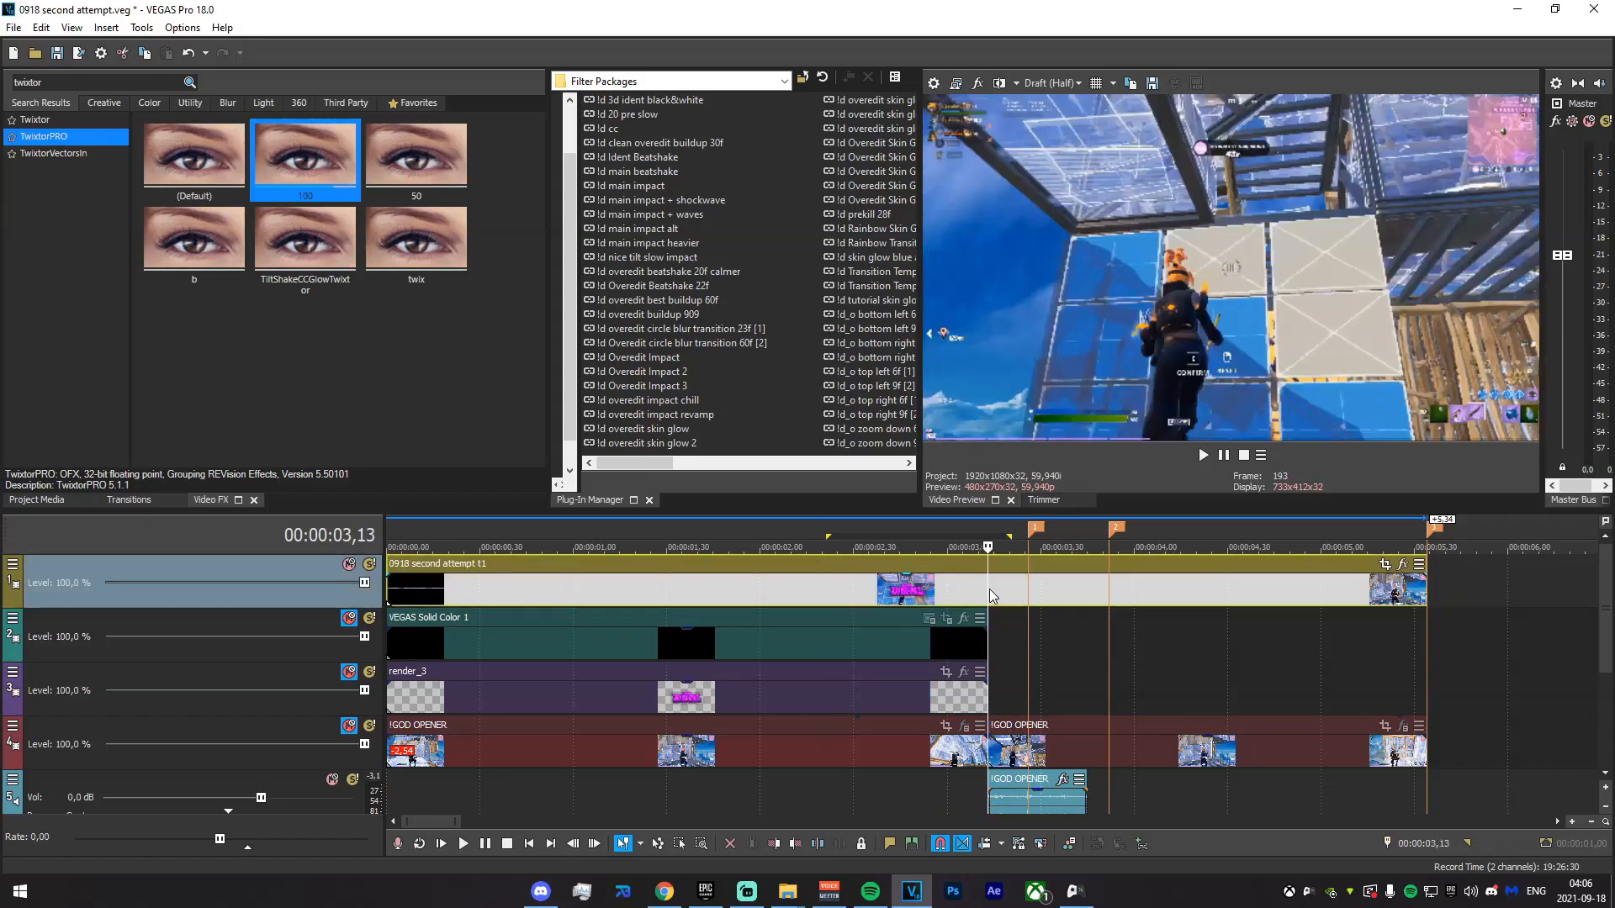
pyautogui.moveTo(987, 590); pyautogui.dragTo(926, 590)
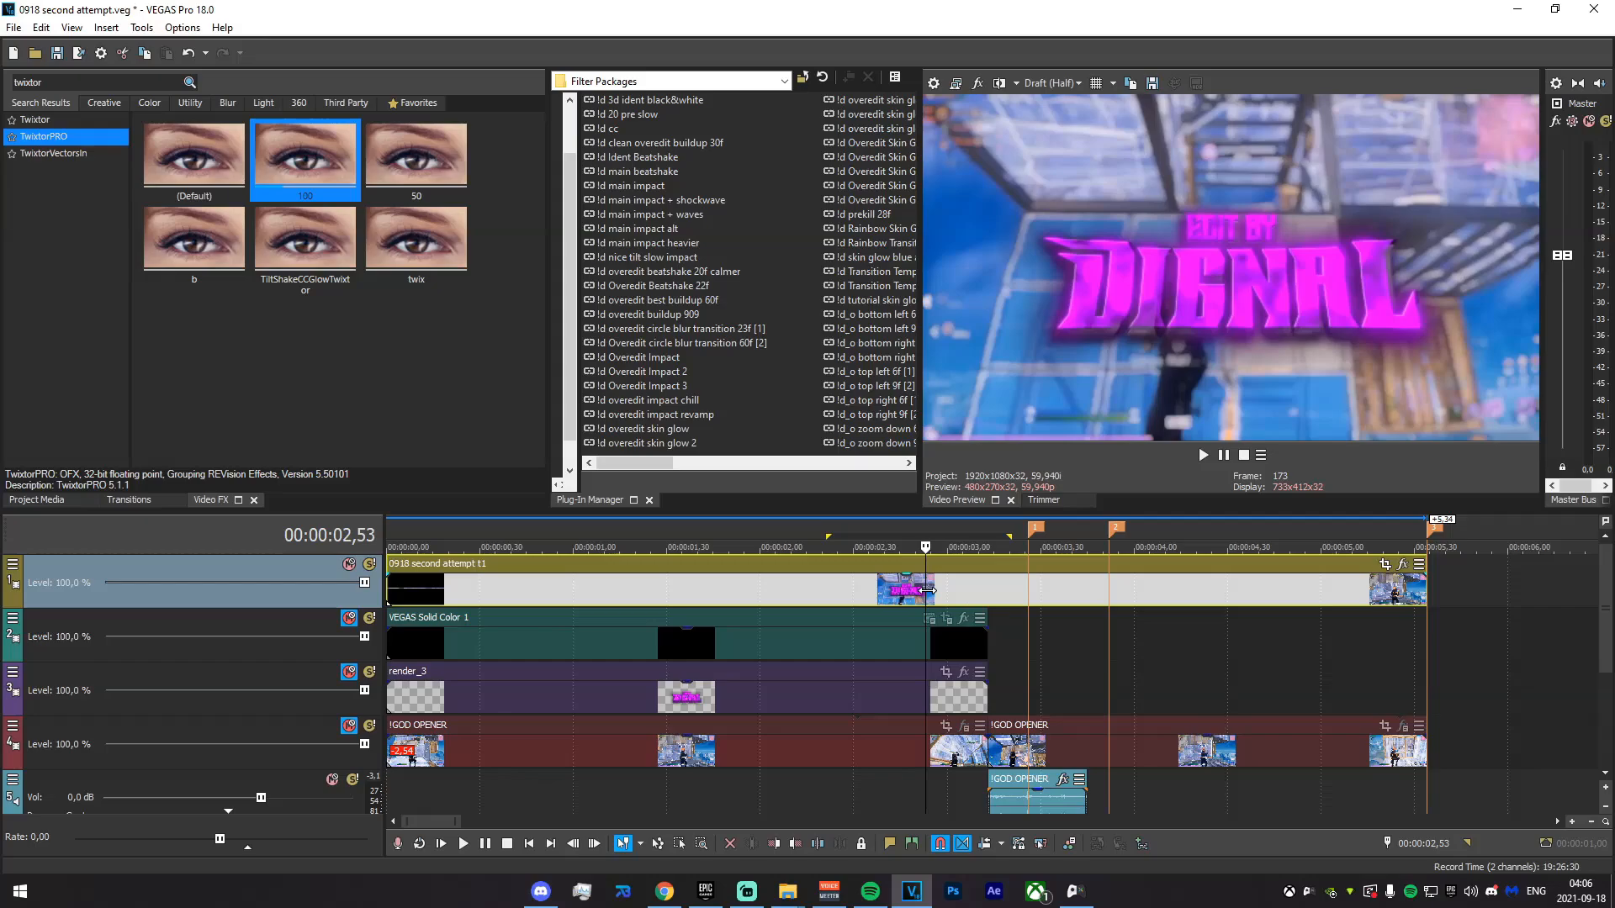
pyautogui.press('s')
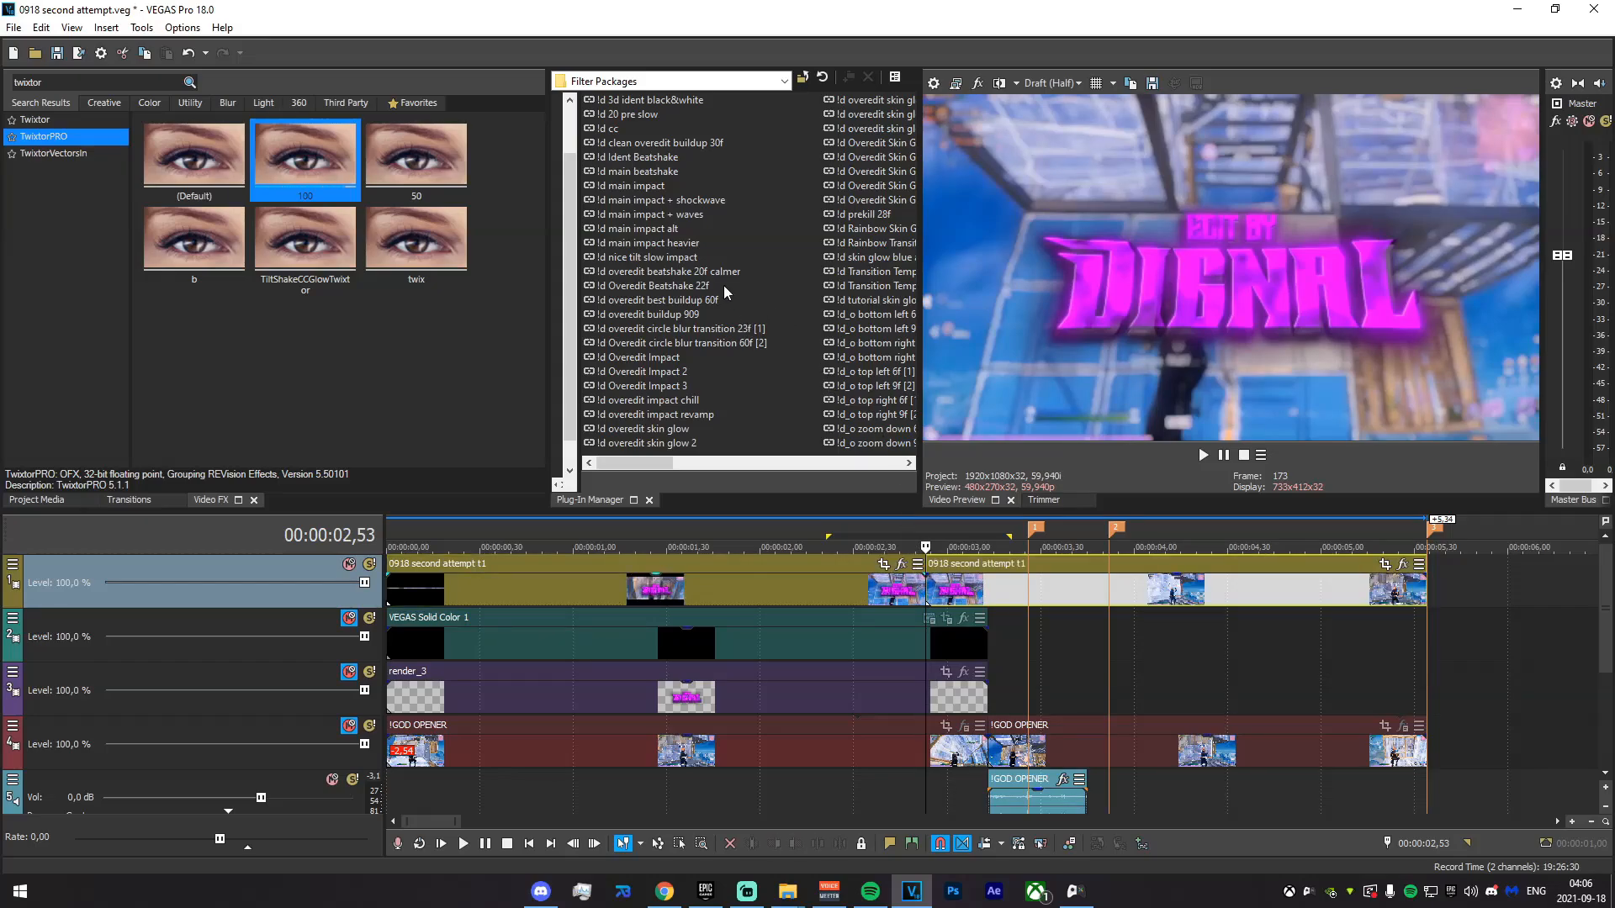
pyautogui.moveTo(708, 272); pyautogui.dragTo(980, 589)
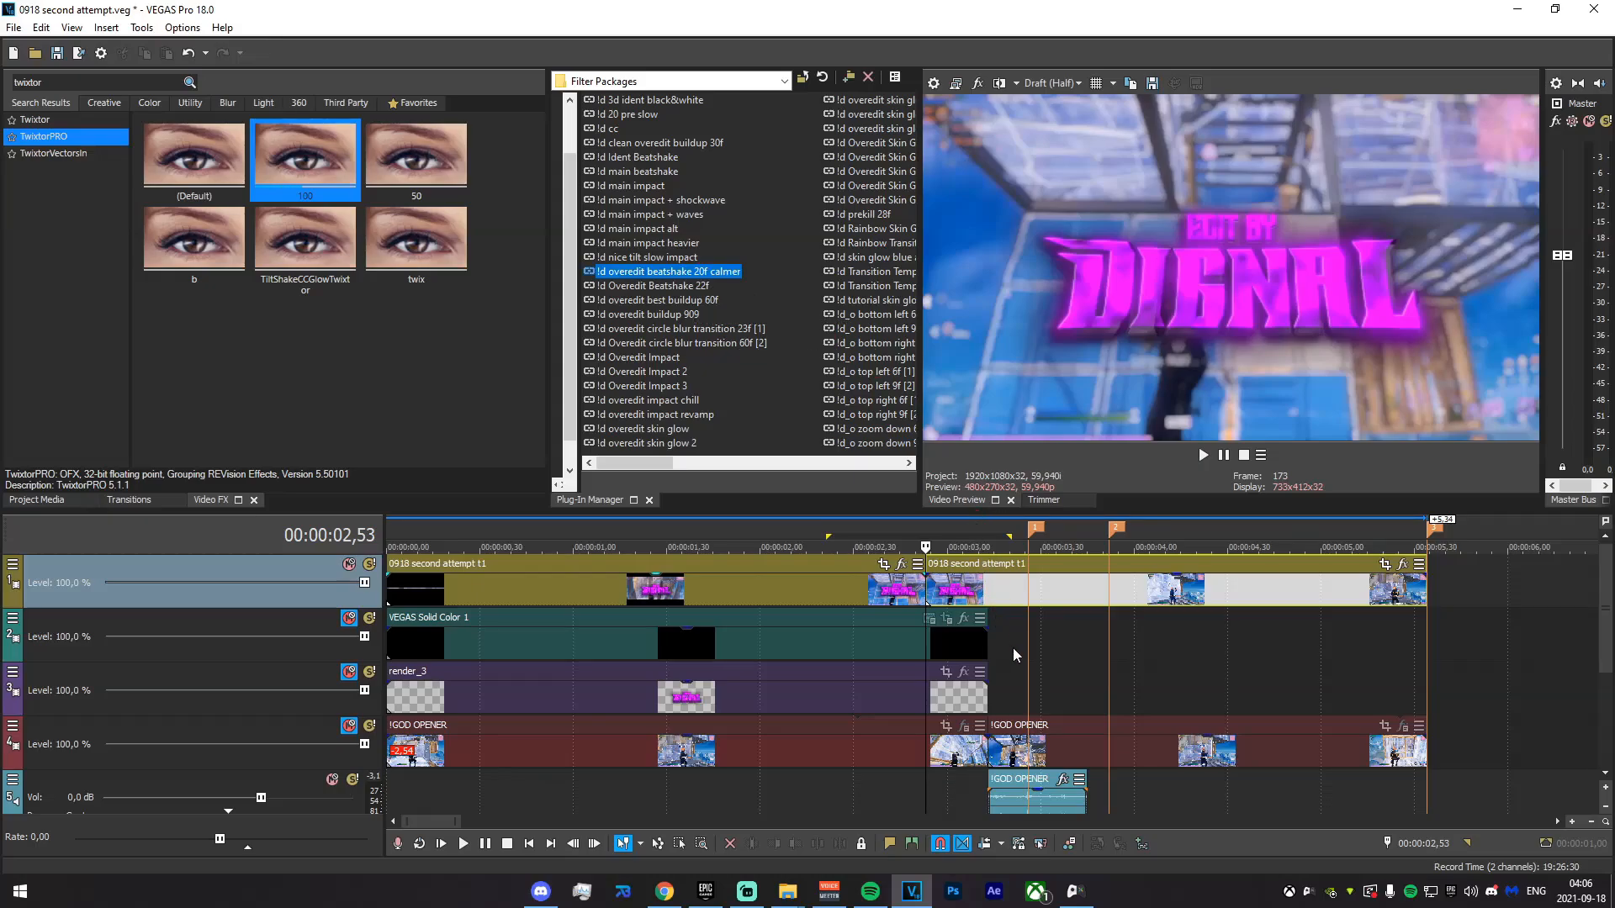
# - Play and scrub through the range around the split to check the beat shake, and close the effect settings
pyautogui.moveTo(1164, 640); pyautogui.dragTo(854, 624)
pyautogui.press('space')
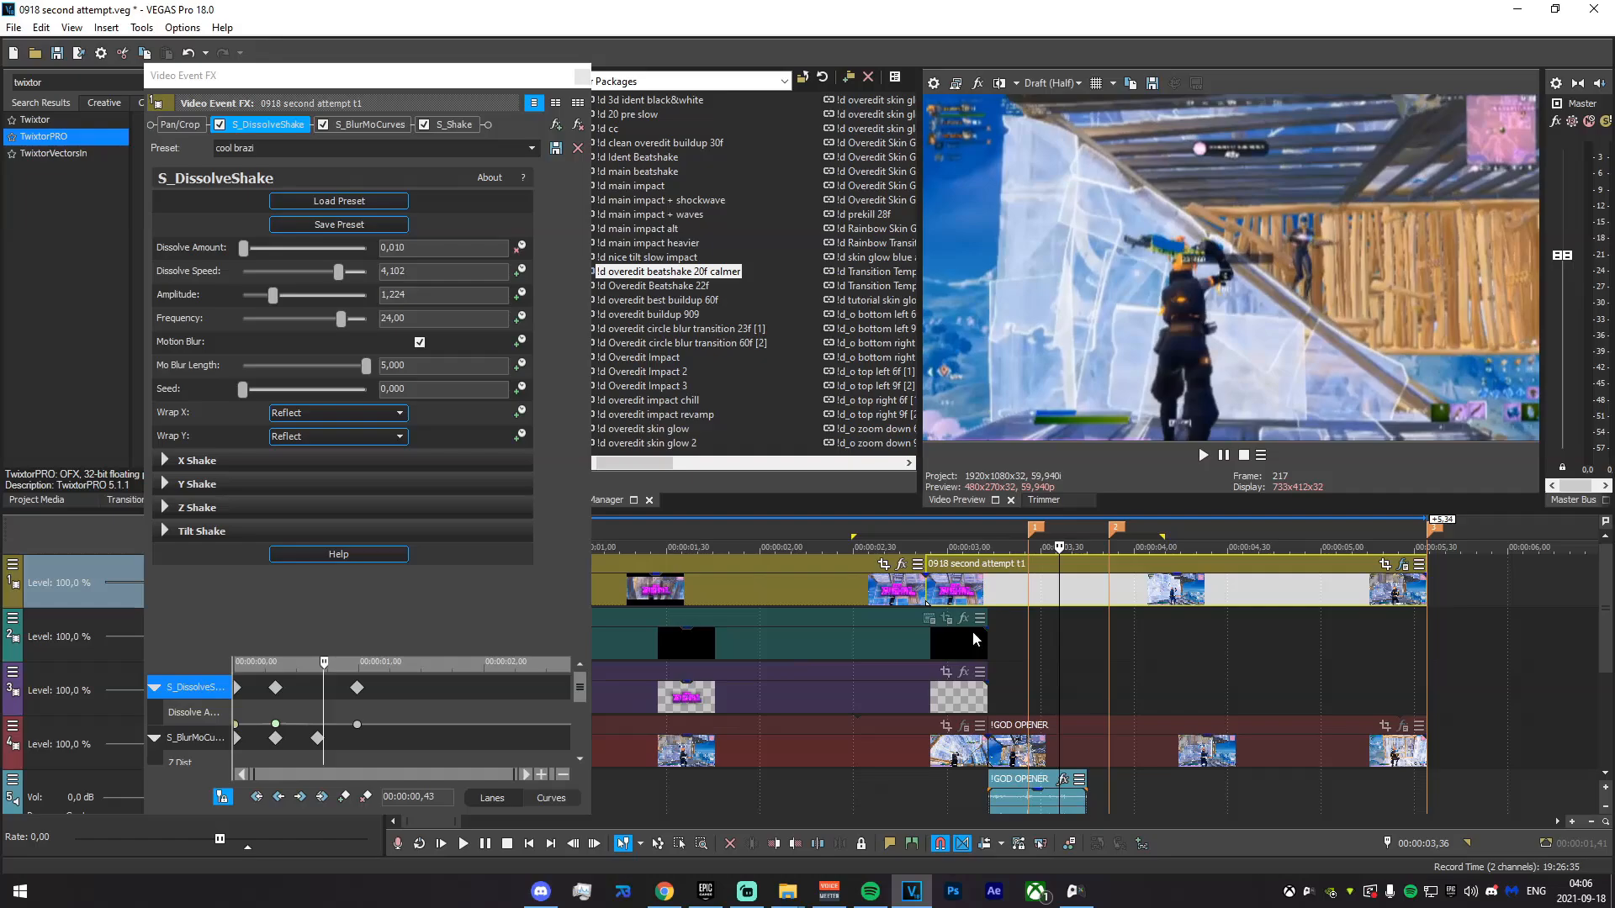
pyautogui.press('Right')
pyautogui.press('Right')
pyautogui.press('Right')
pyautogui.press('Right')
pyautogui.press('Right')
pyautogui.press('Right')
pyautogui.press('Right')
pyautogui.press('Right')
pyautogui.press('Right')
pyautogui.press('Right')
pyautogui.press('Right')
pyautogui.press('Right')
pyautogui.press('Right')
pyautogui.press('Right')
pyautogui.press('Right')
pyautogui.press('Right')
pyautogui.press('Right')
pyautogui.press('Right')
pyautogui.press('Right')
pyautogui.press('Right')
pyautogui.press('o')
pyautogui.press('space')
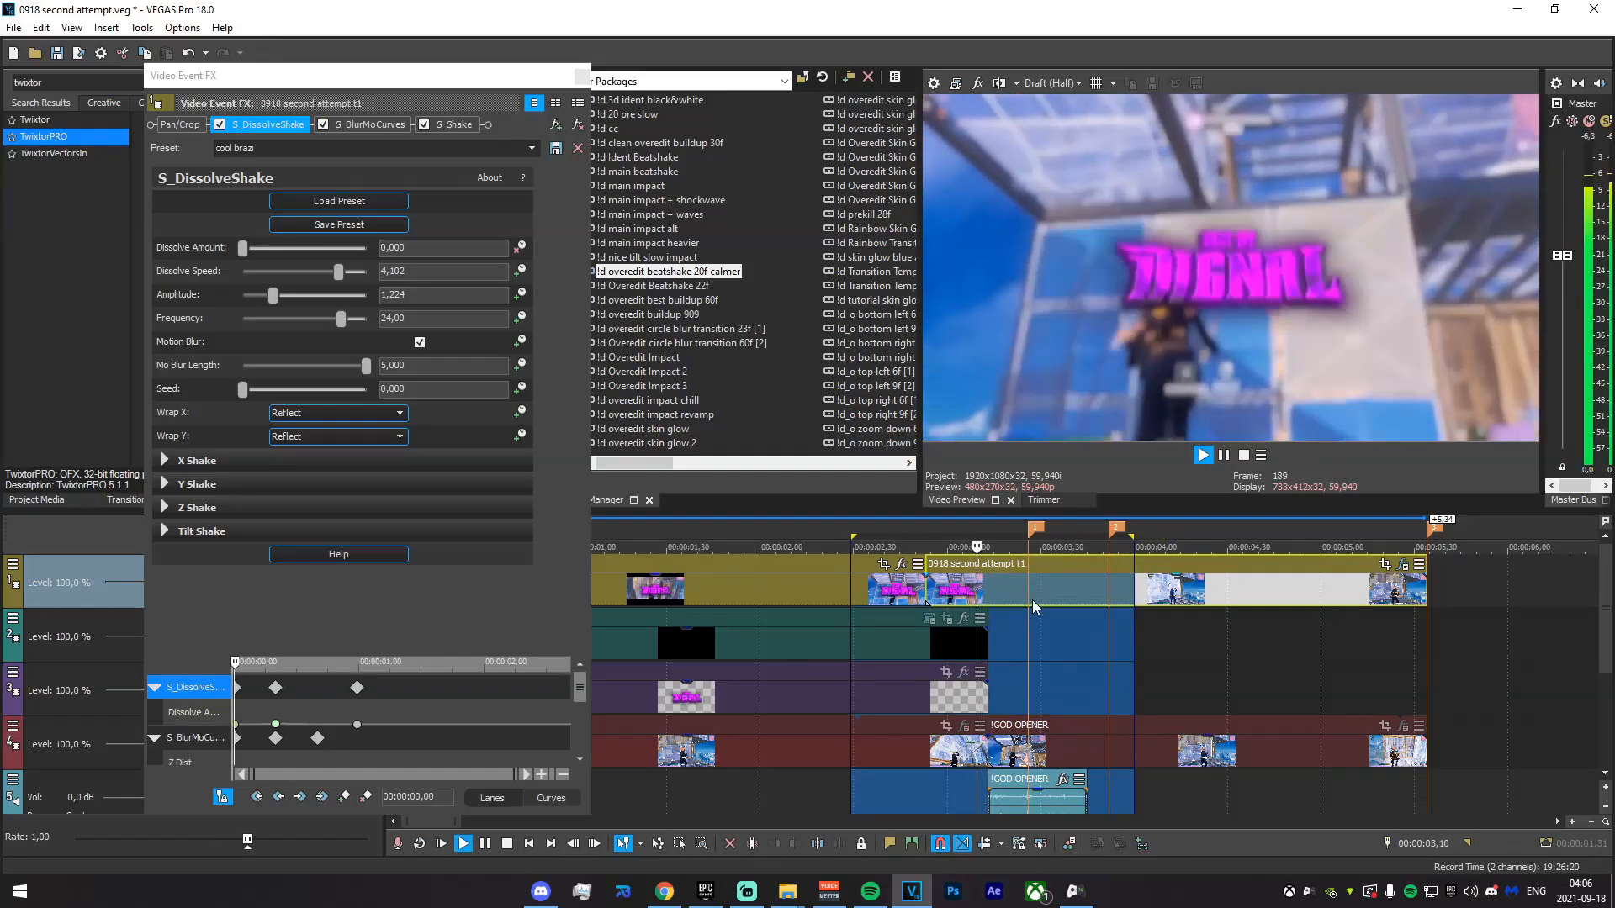
pyautogui.click(1033, 631)
pyautogui.press('space')
pyautogui.moveTo(1034, 632); pyautogui.dragTo(957, 633)
pyautogui.click(582, 80)
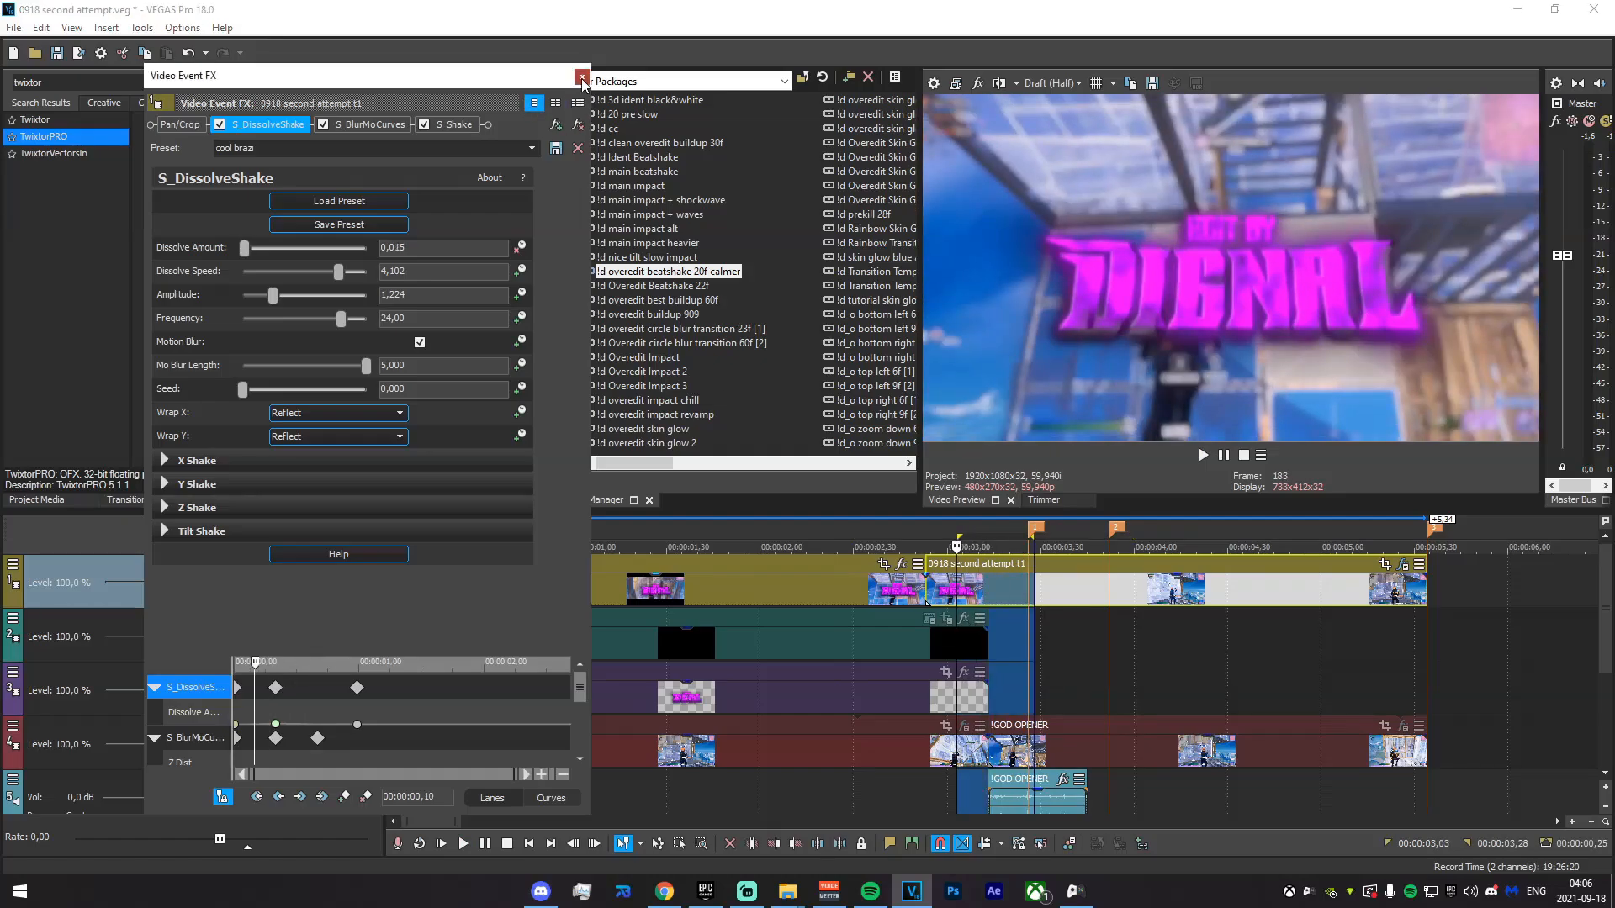
pyautogui.click(581, 78)
# - Search the video effects for "blurmocur" and add the default S_BlurMoCurves to the first part of the rendered clip
pyautogui.click(395, 799)
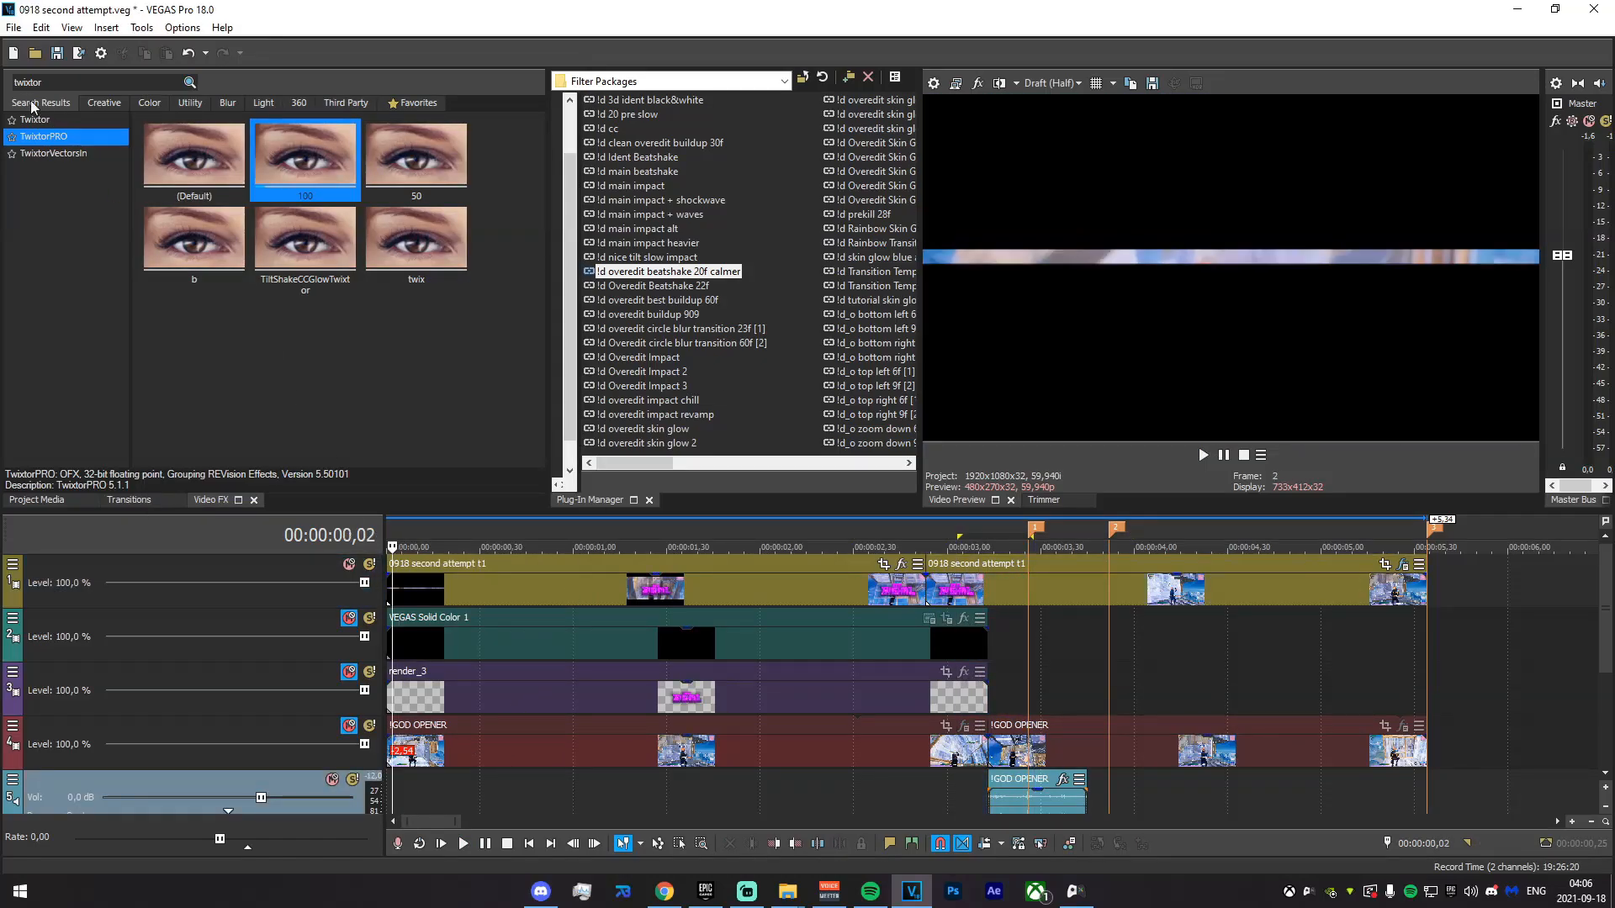
pyautogui.write('blurmoc')
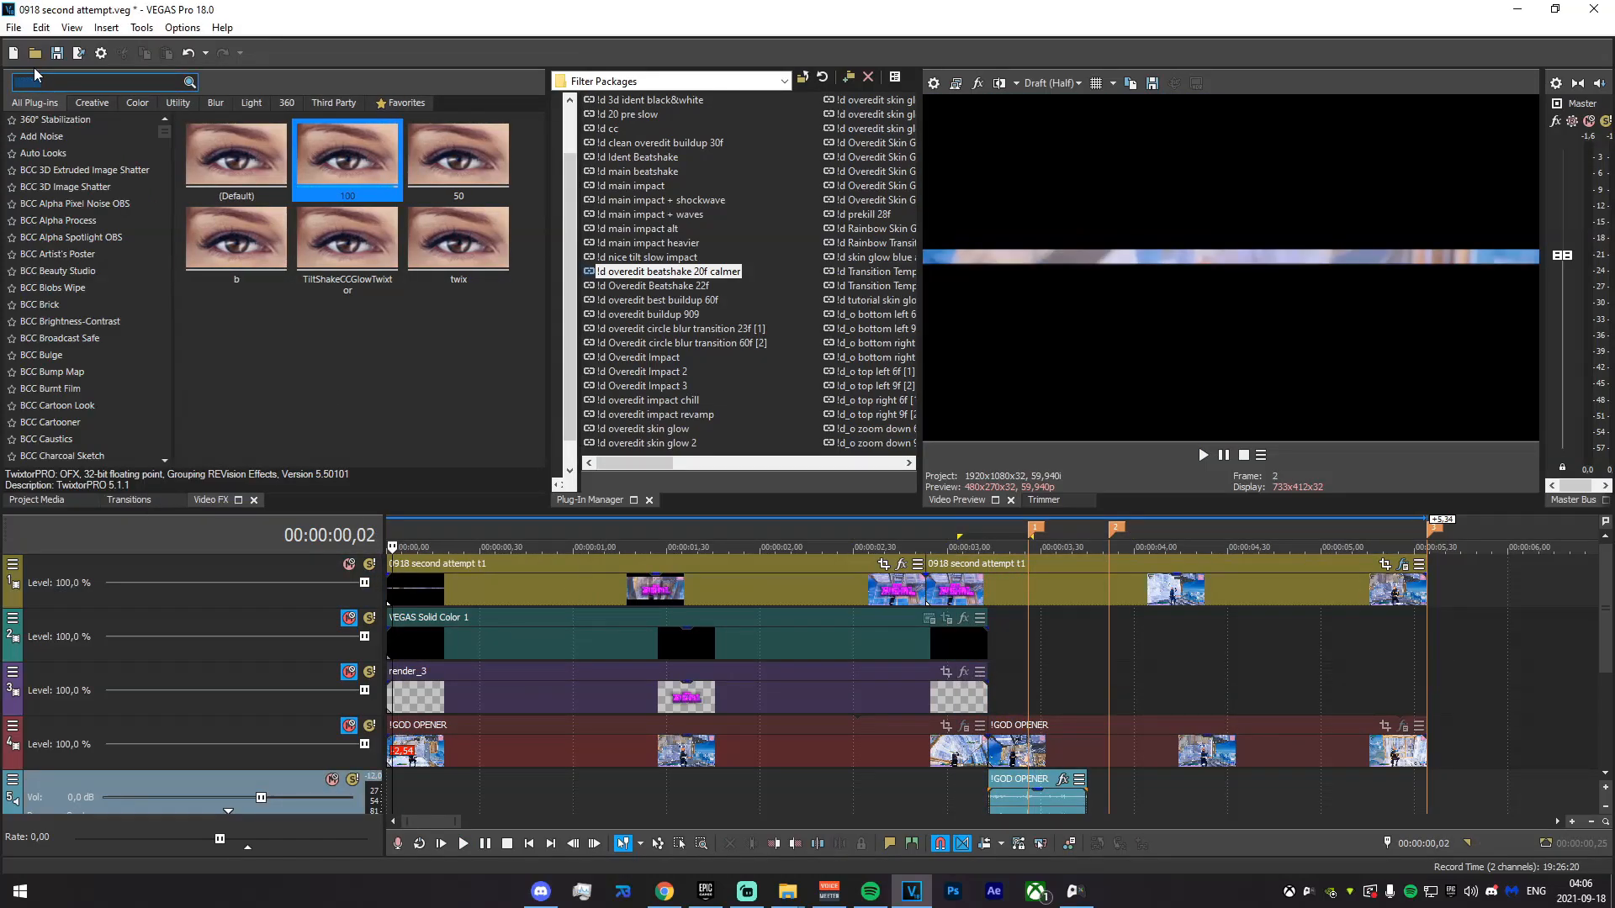
pyautogui.write('ur')
pyautogui.click(53, 120)
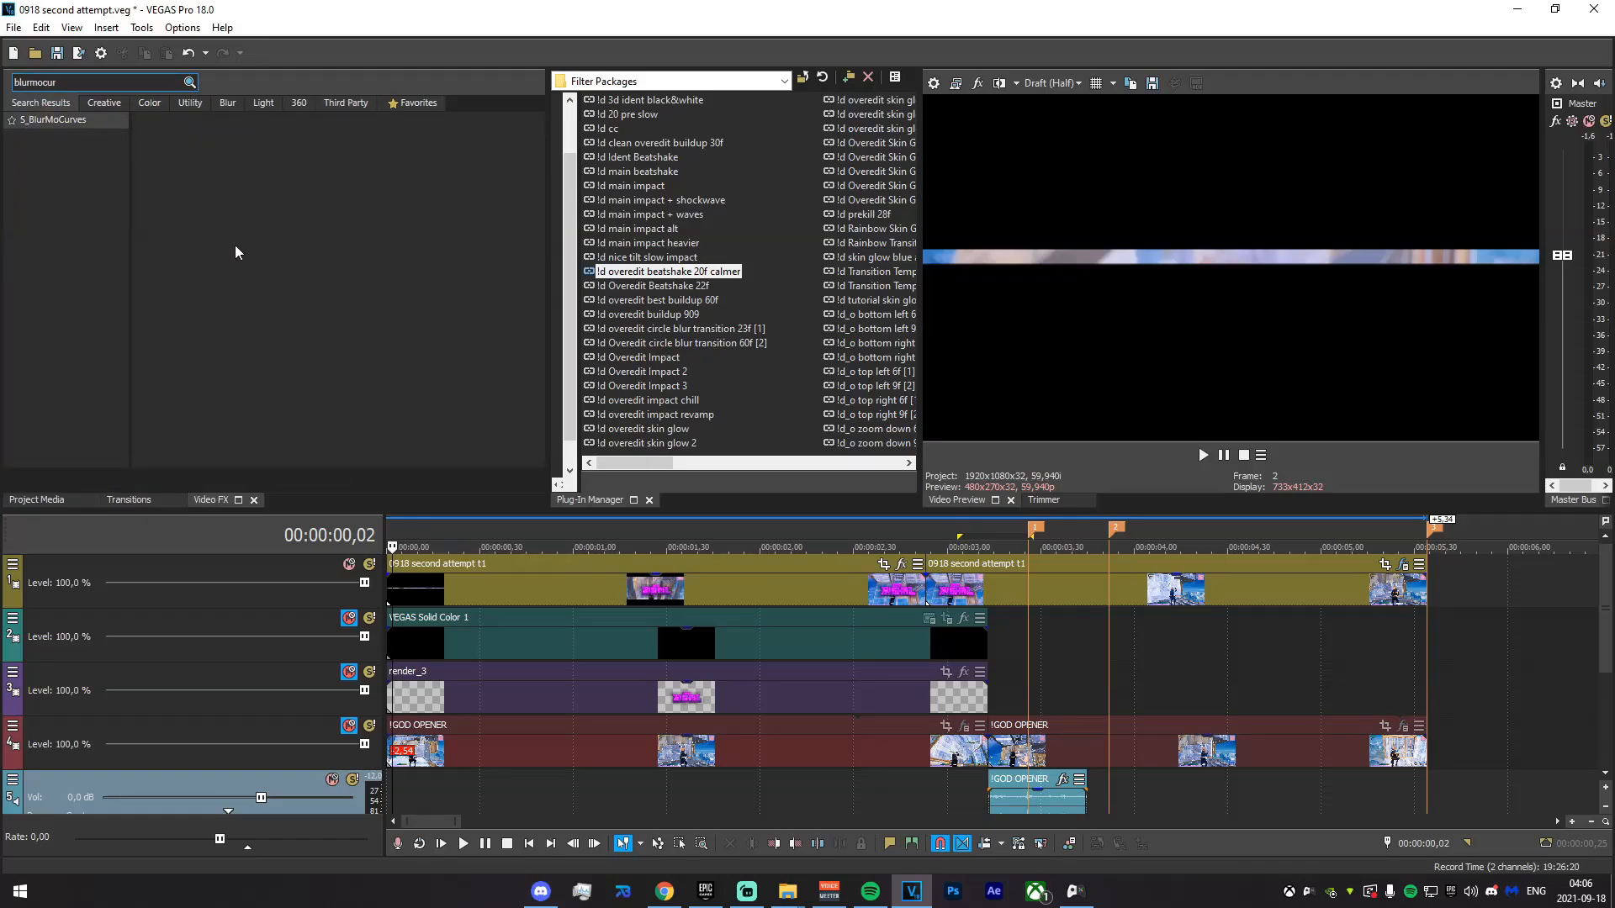
pyautogui.moveTo(204, 162); pyautogui.dragTo(492, 590)
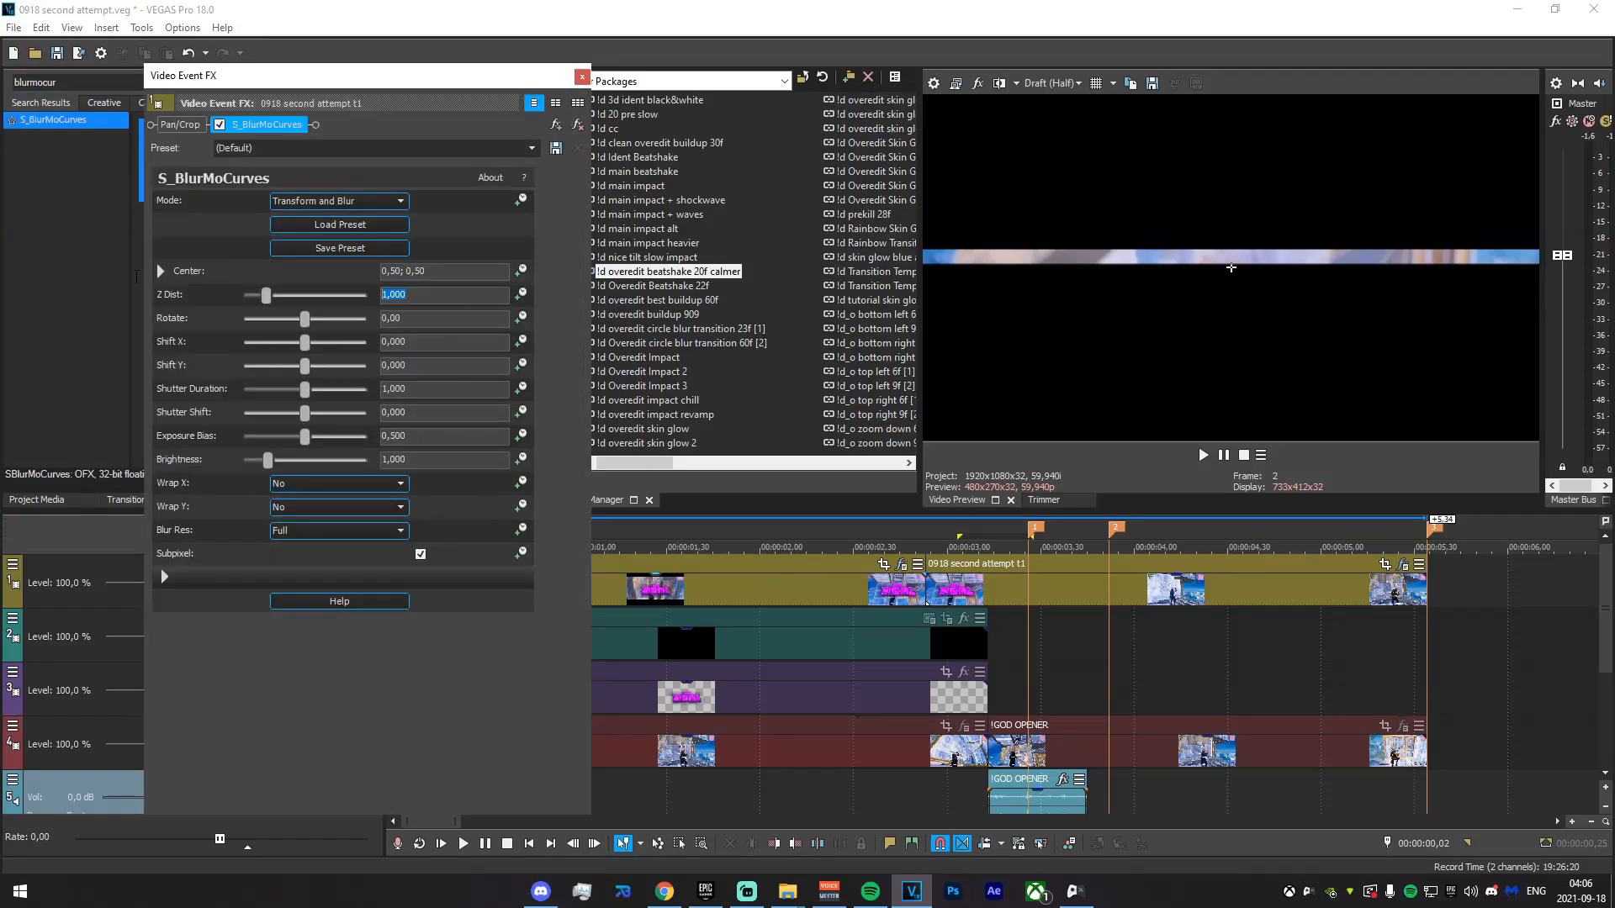
# - Set S_BlurMoCurves Z Dist to 0,85 and Rotate to 5 near the clip's start, and enable animation for both
pyautogui.write('0,85')
pyautogui.press('Return')
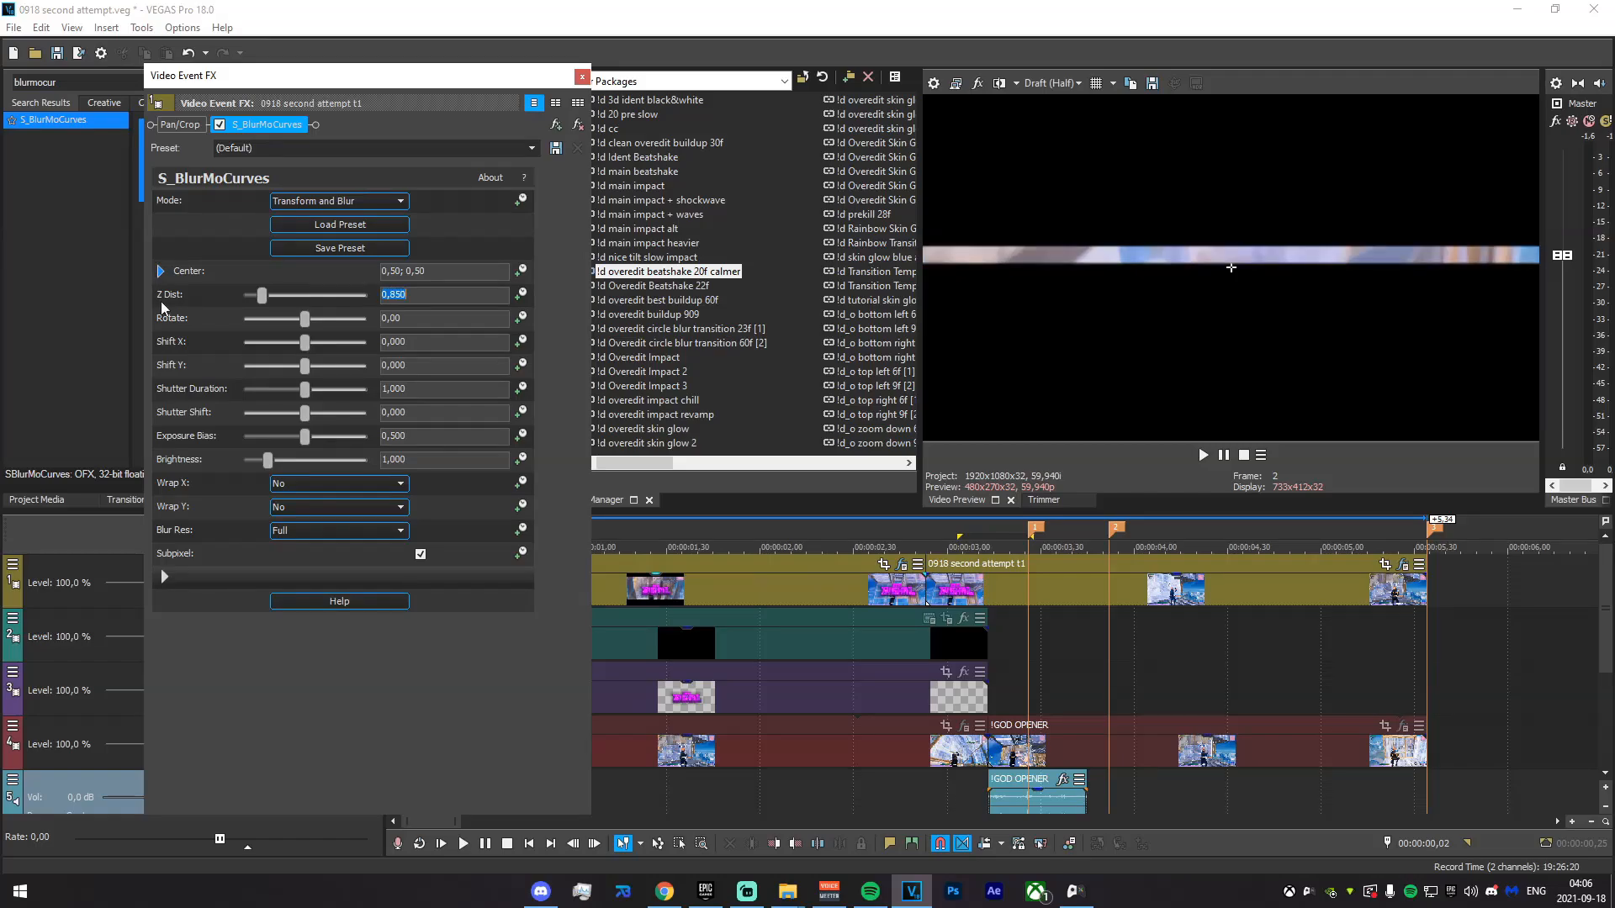
pyautogui.moveTo(390, 319); pyautogui.dragTo(375, 323)
pyautogui.write('6')
pyautogui.press('Return')
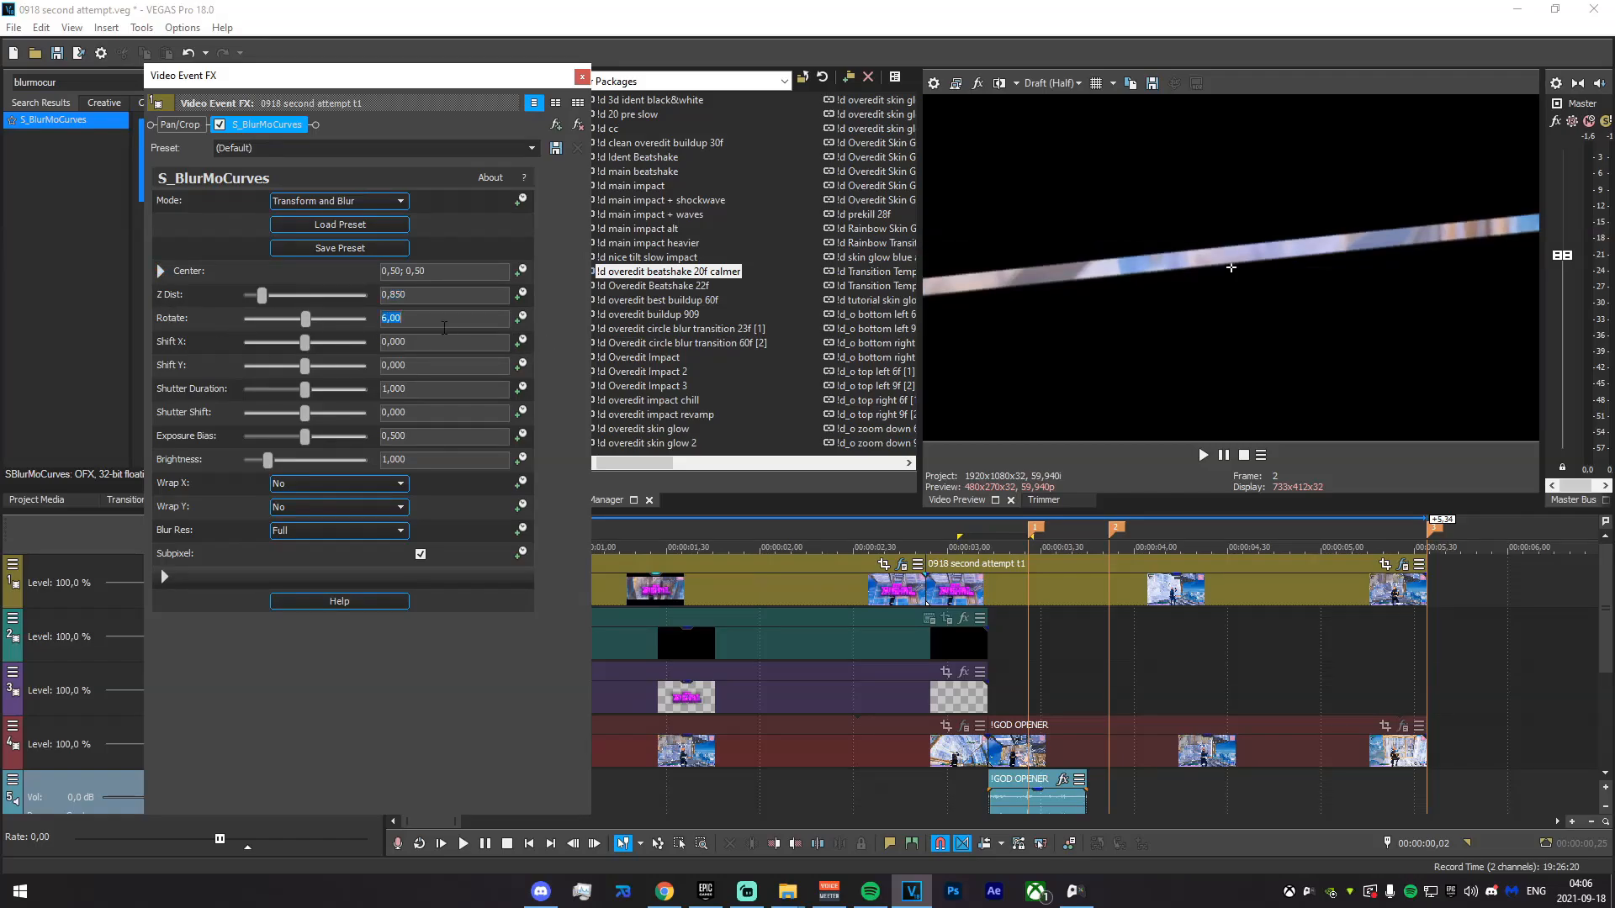
pyautogui.click(521, 317)
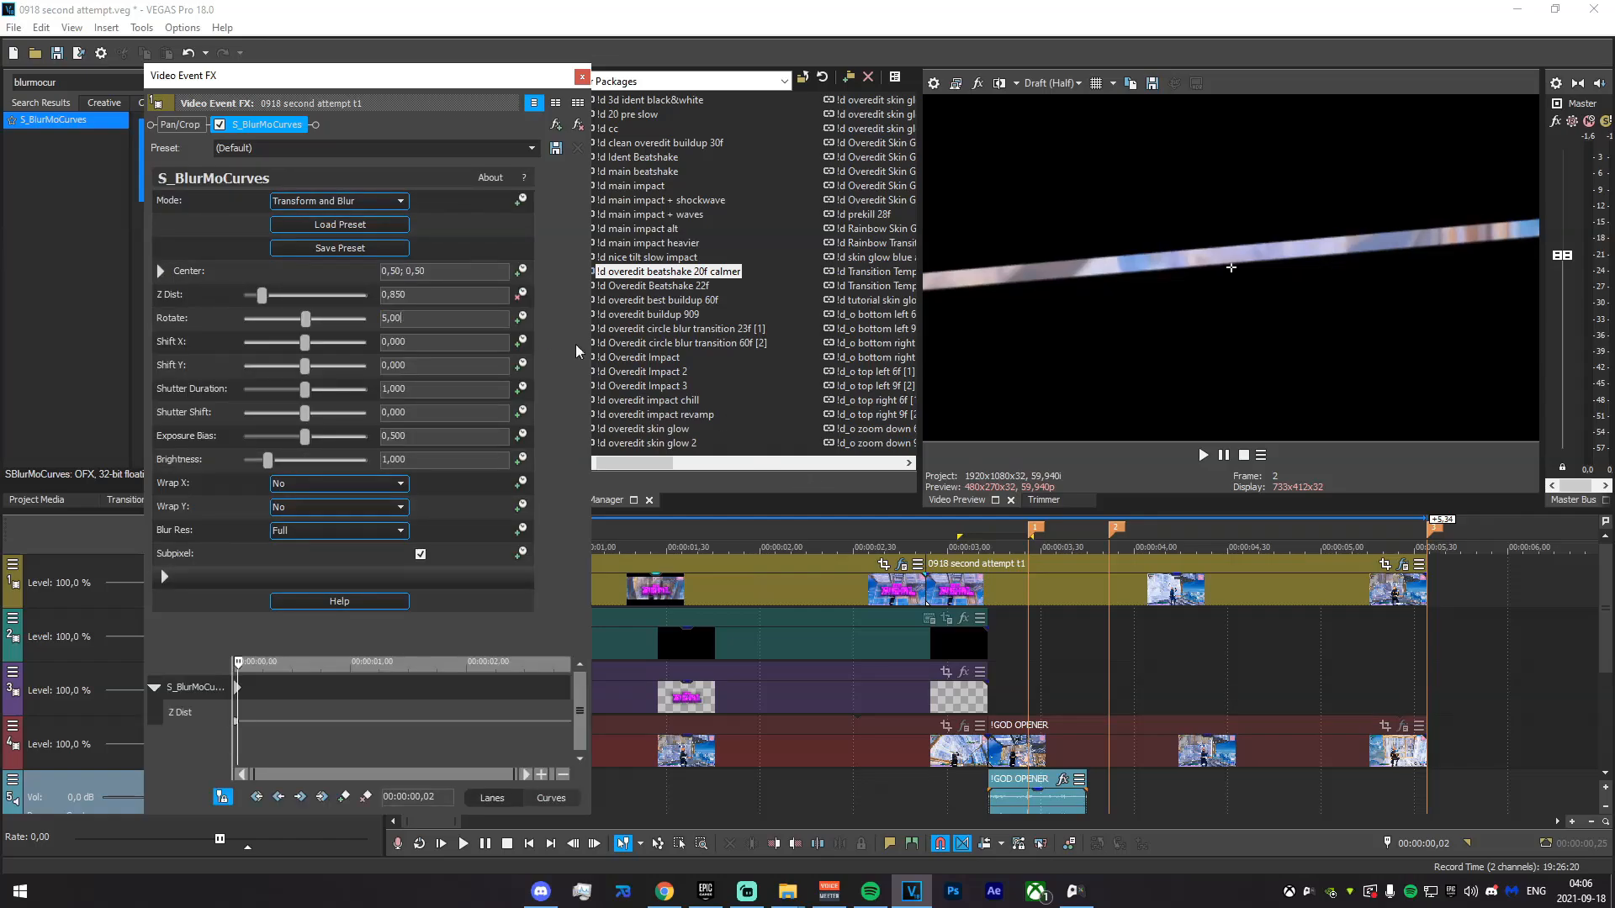
# - Add a Z Dist keyframe of 1 at the end of the first rendered part and continue to Rotate
pyautogui.click(925, 592)
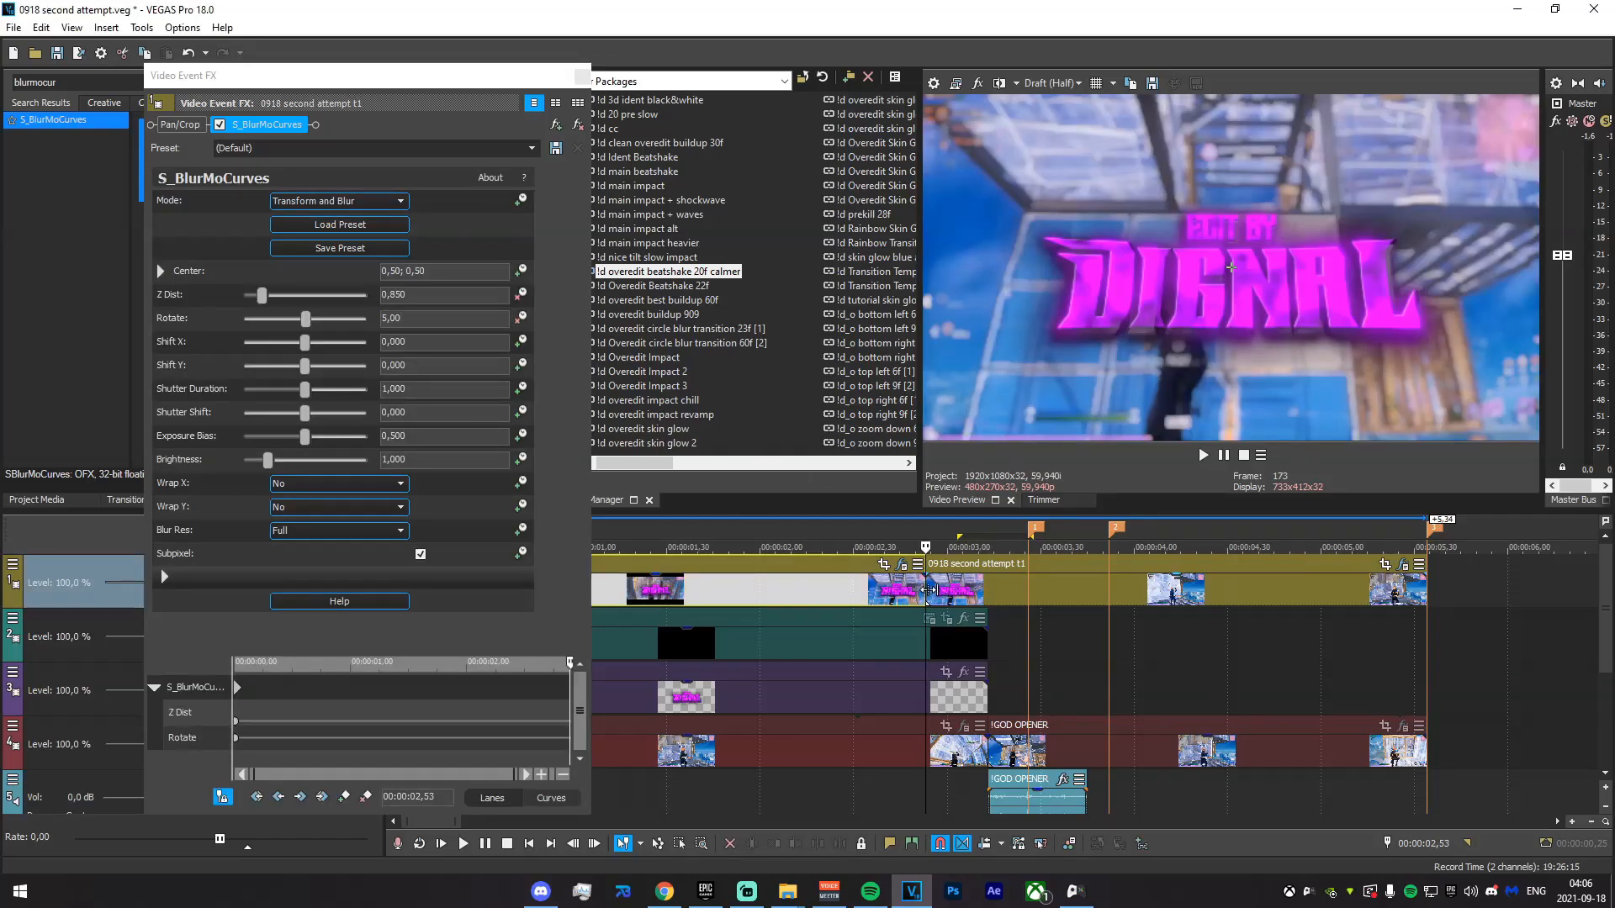
pyautogui.click(341, 292)
pyautogui.write('1')
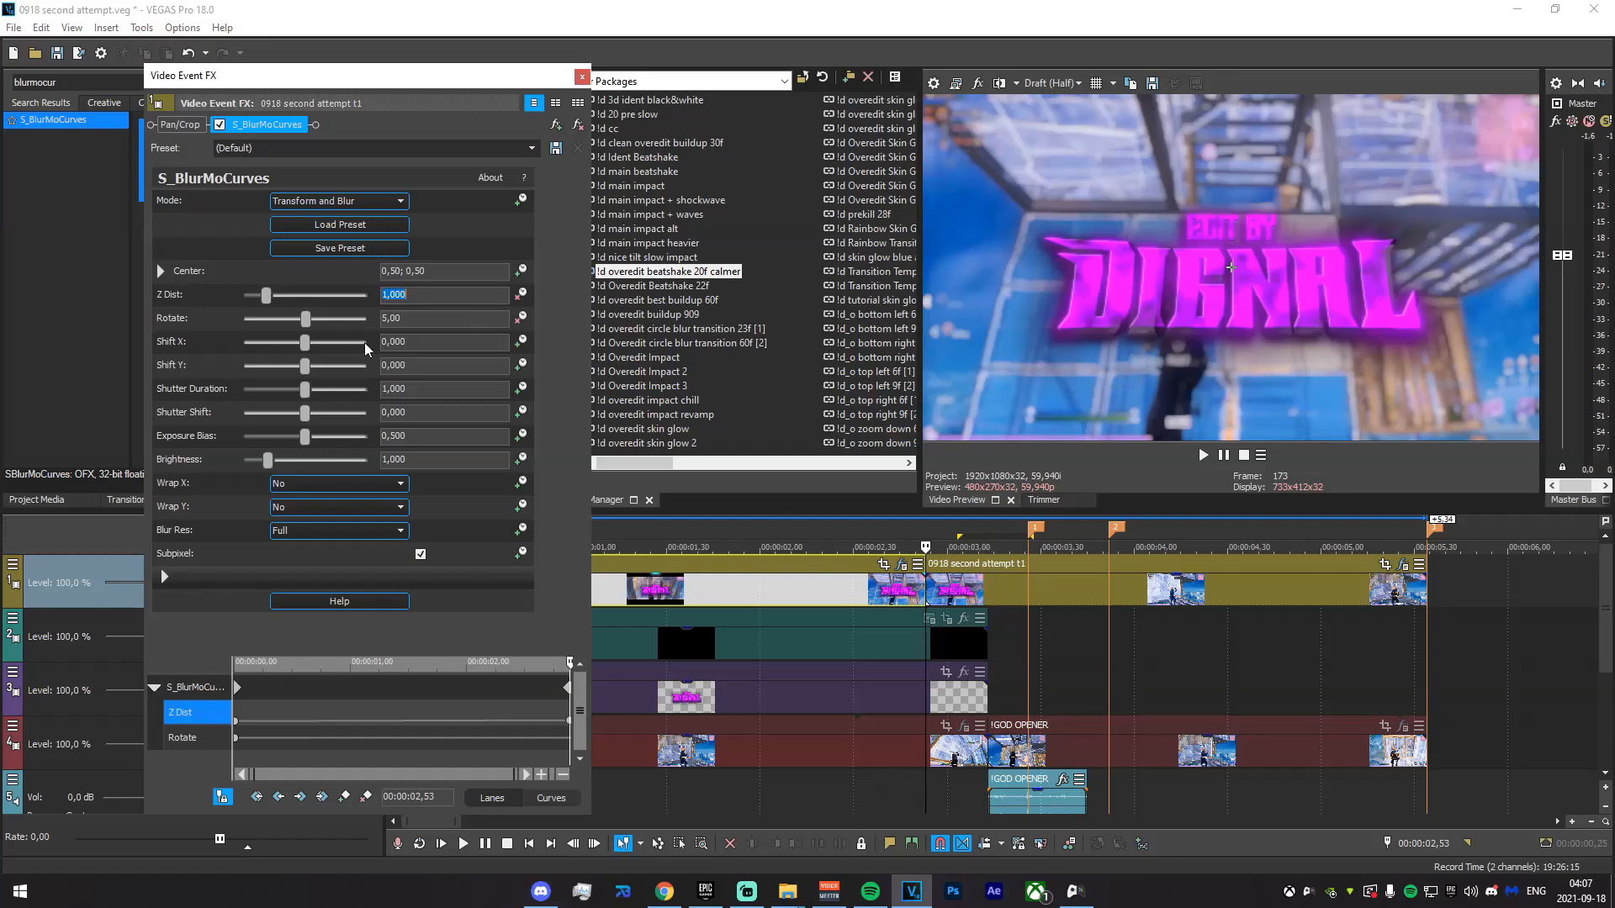
pyautogui.press('Tab')
# - Set the starting Z Dist and Rotate keyframes to Smooth Fade and close the effect settings
pyautogui.click(236, 738)
pyautogui.keyDown('ctrl'); pyautogui.click(237, 721); pyautogui.keyUp('ctrl')
pyautogui.rightClick(237, 721)
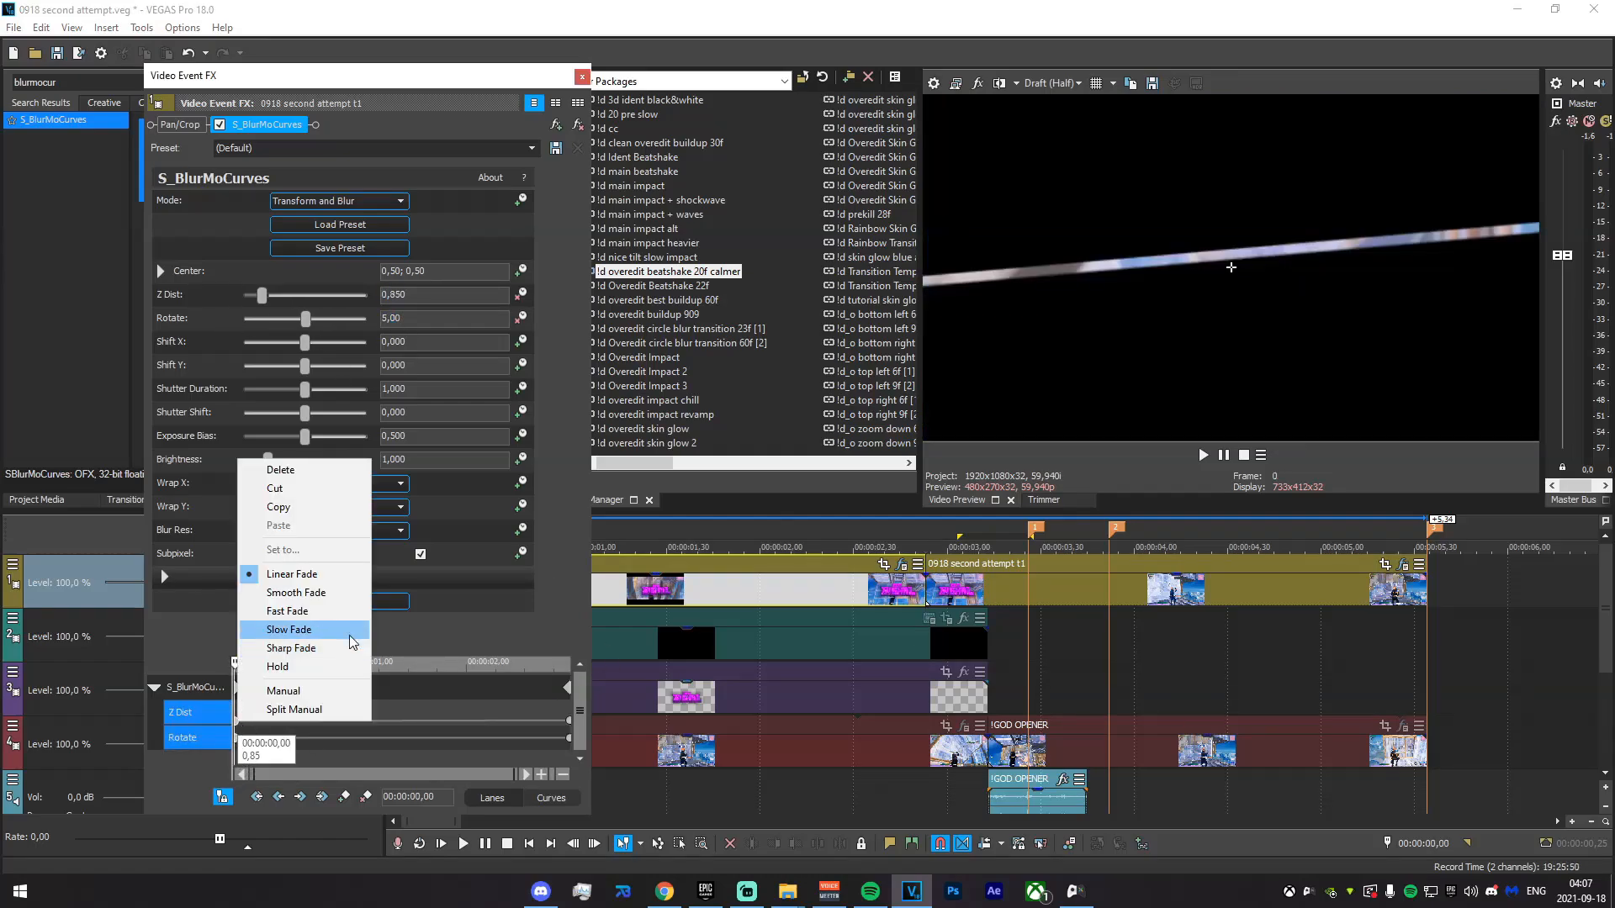
pyautogui.click(296, 592)
pyautogui.click(582, 77)
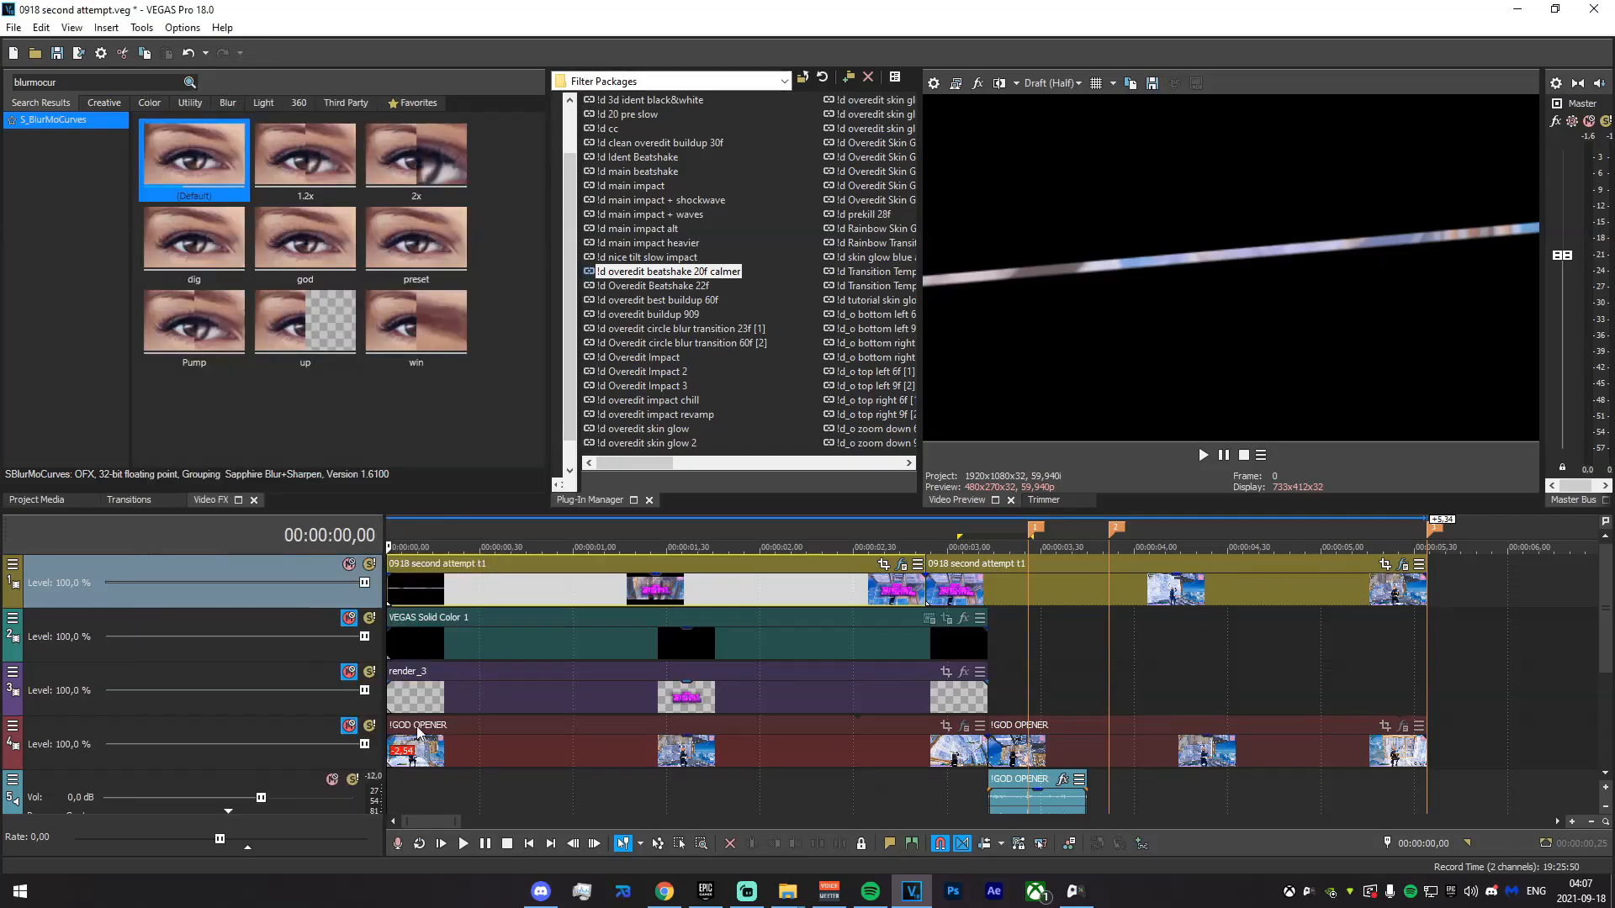
# - Give the first rendered part a fade-in ending just before the one-second point, and scrub on to the second marker
pyautogui.moveTo(390, 559); pyautogui.dragTo(548, 562)
pyautogui.moveTo(395, 782); pyautogui.dragTo(1111, 787)
pyautogui.click(1111, 787)
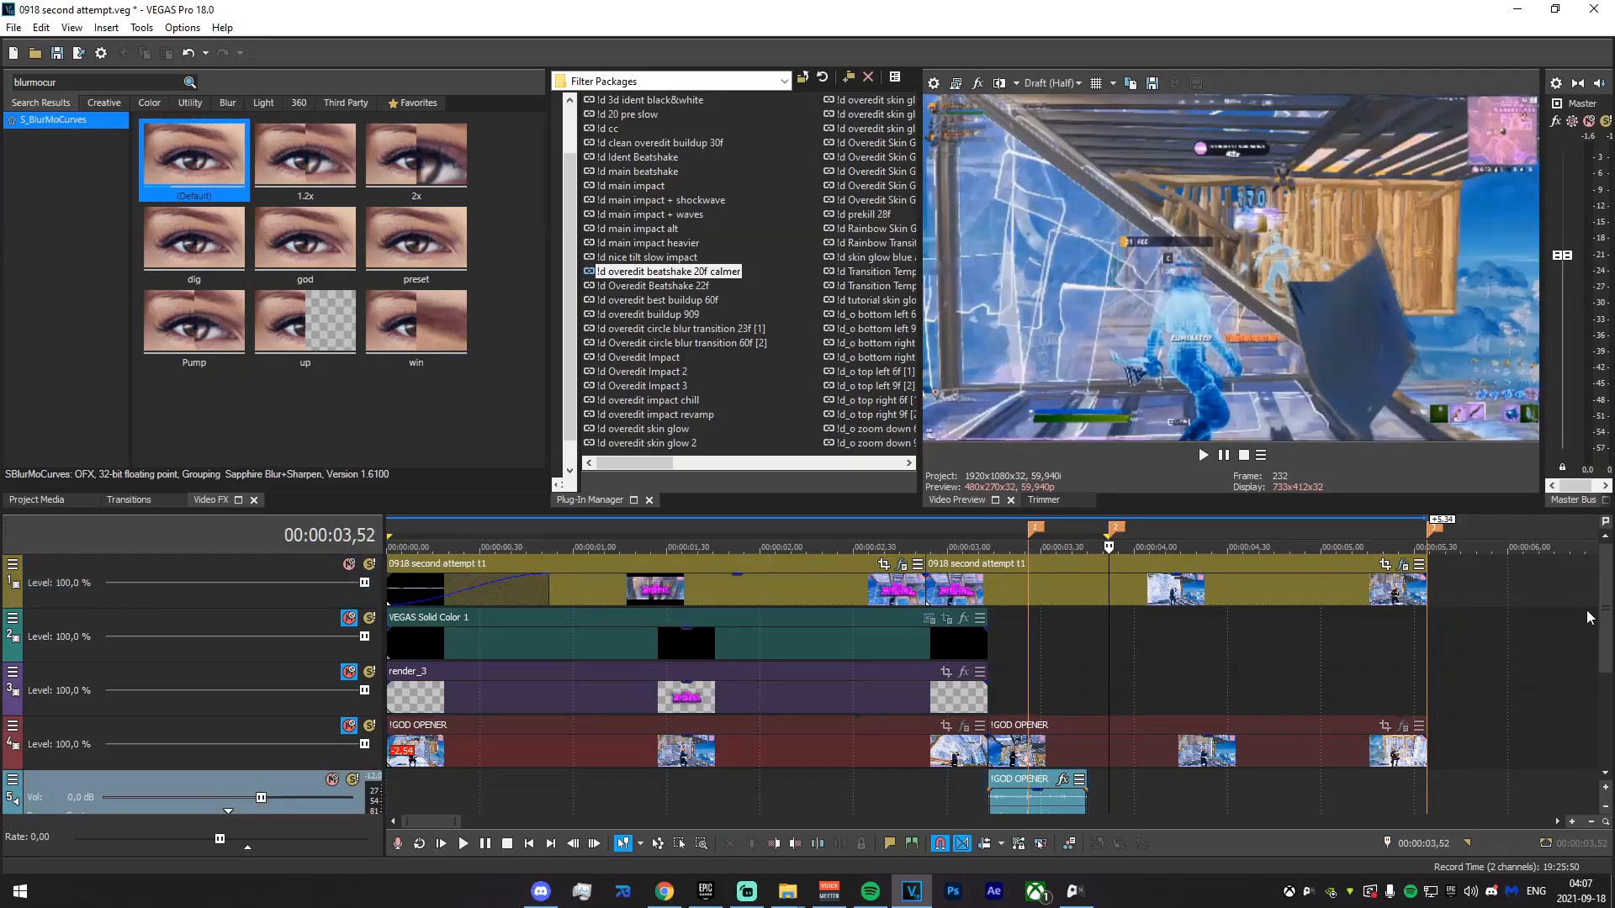
pyautogui.click(1028, 597)
pyautogui.click(1105, 630)
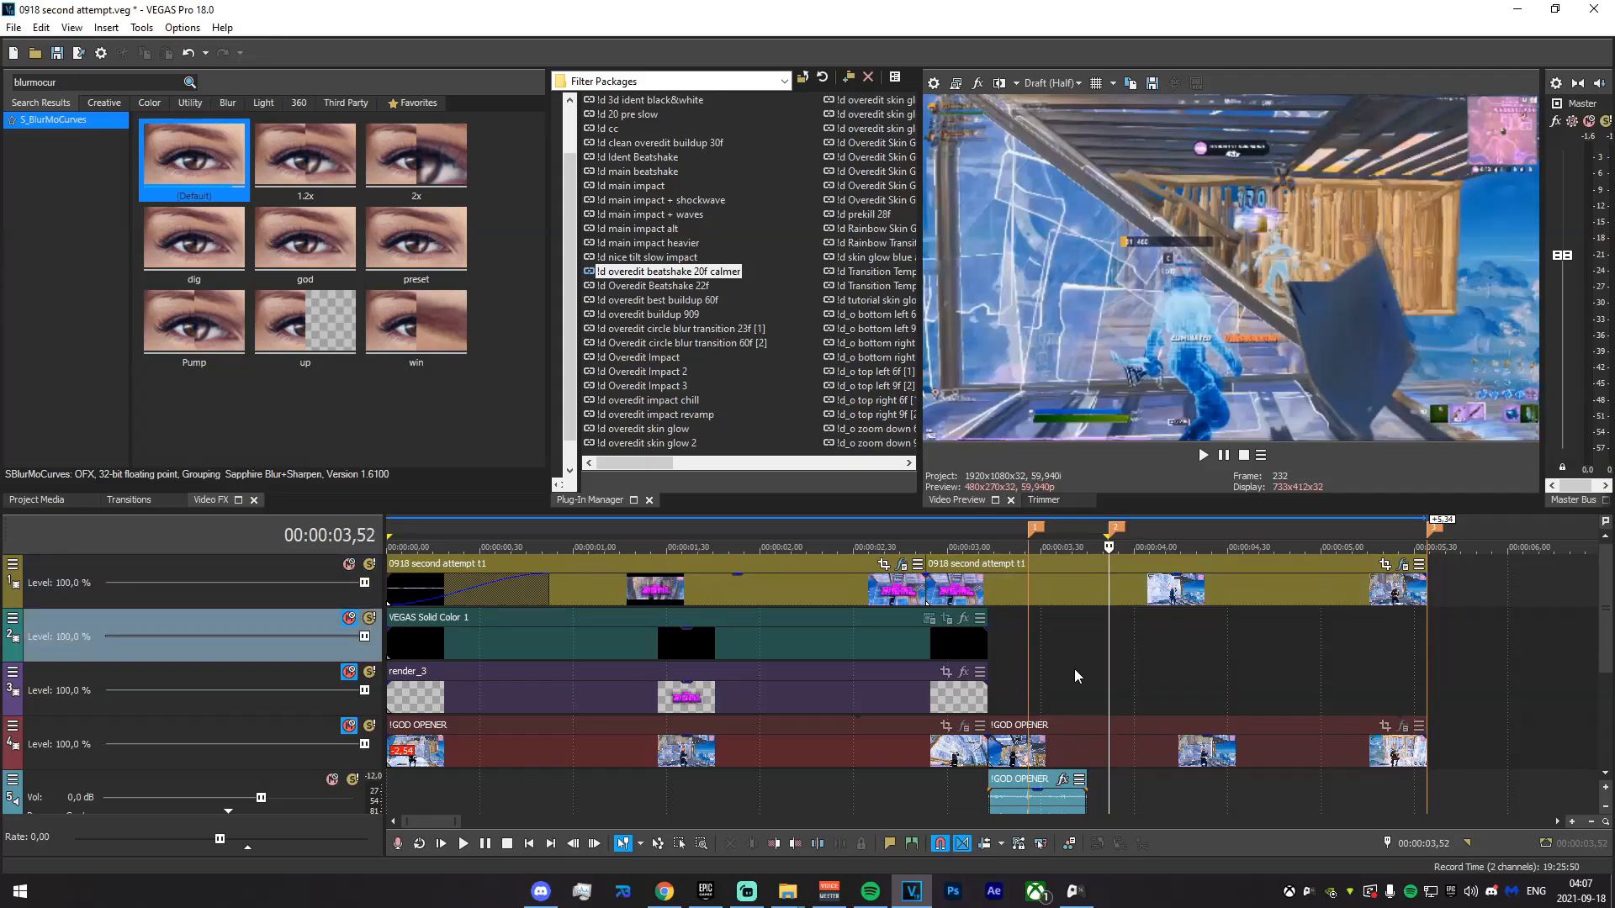
# - Insert a new top video track and copy the second part of the rendered clip onto it at the same time
pyautogui.hotkey('ctrl', 'shift', 'q')
pyautogui.click(1051, 670)
pyautogui.click(1062, 646)
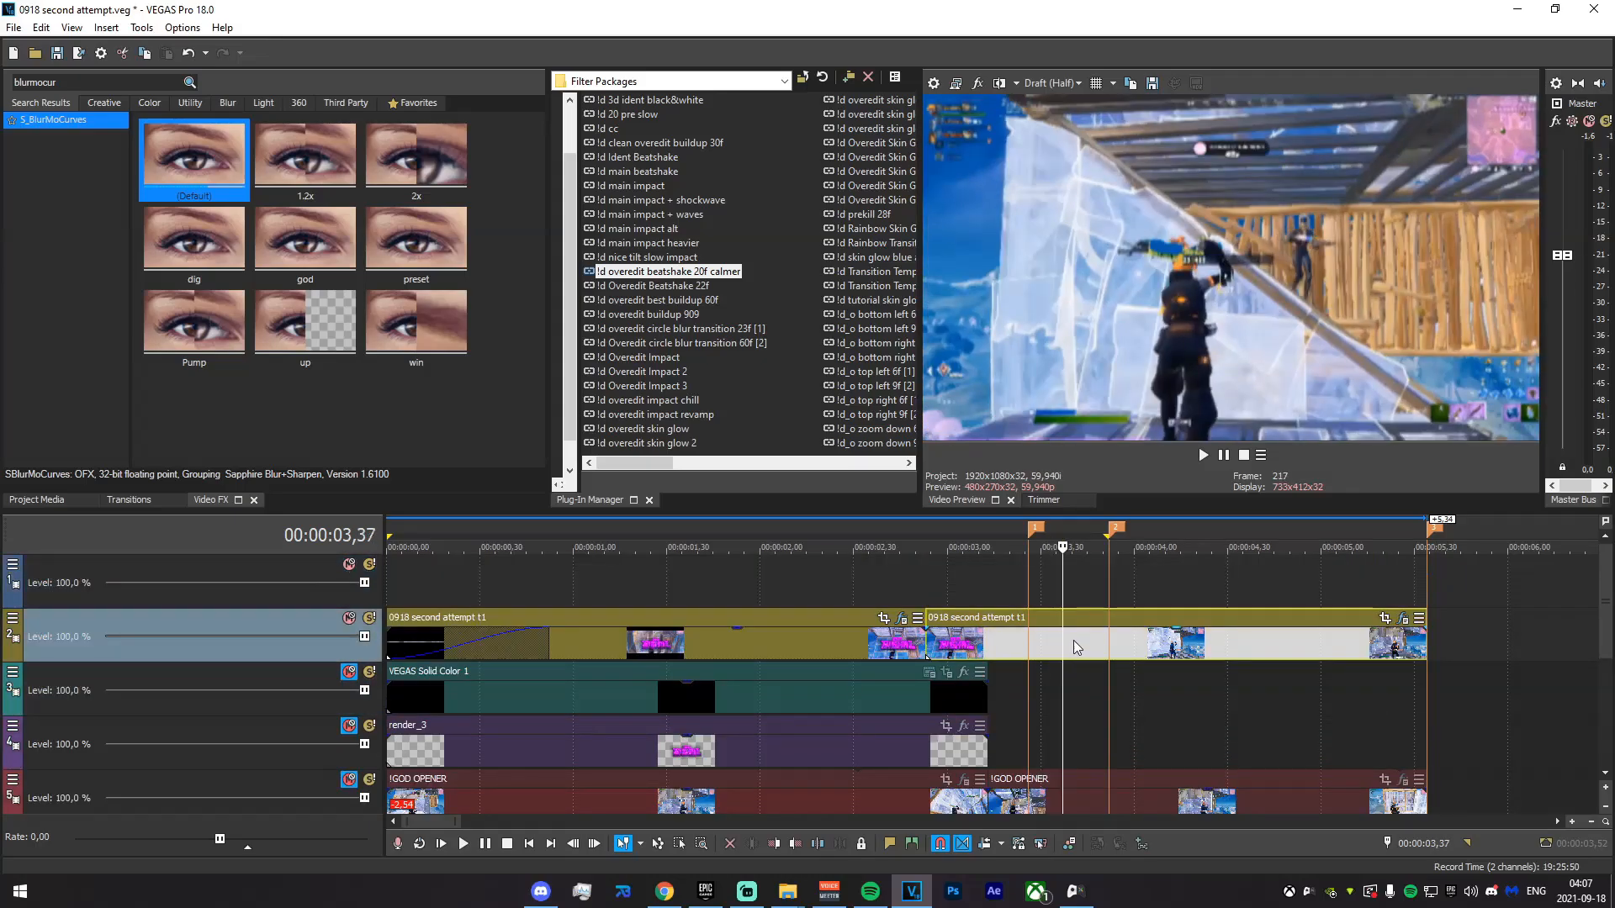
pyautogui.moveTo(1101, 656); pyautogui.dragTo(1099, 584)
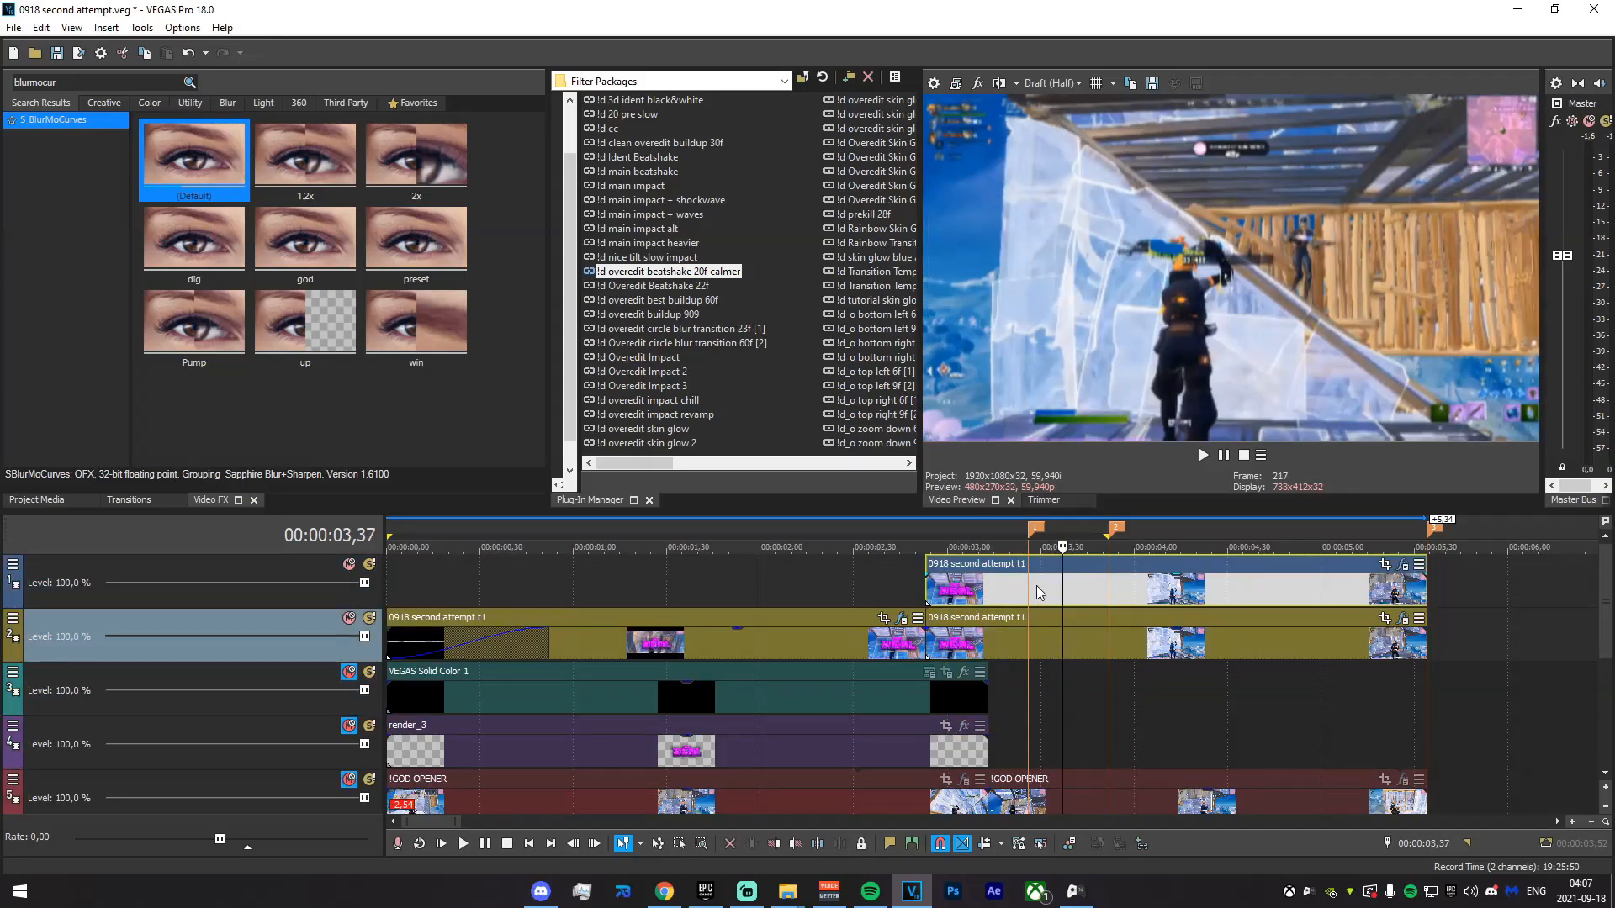
# - Check the copied clip between the first two markers with its Pan/Crop settings open, and remove the copy and its track
pyautogui.click(1031, 585)
pyautogui.click(1401, 566)
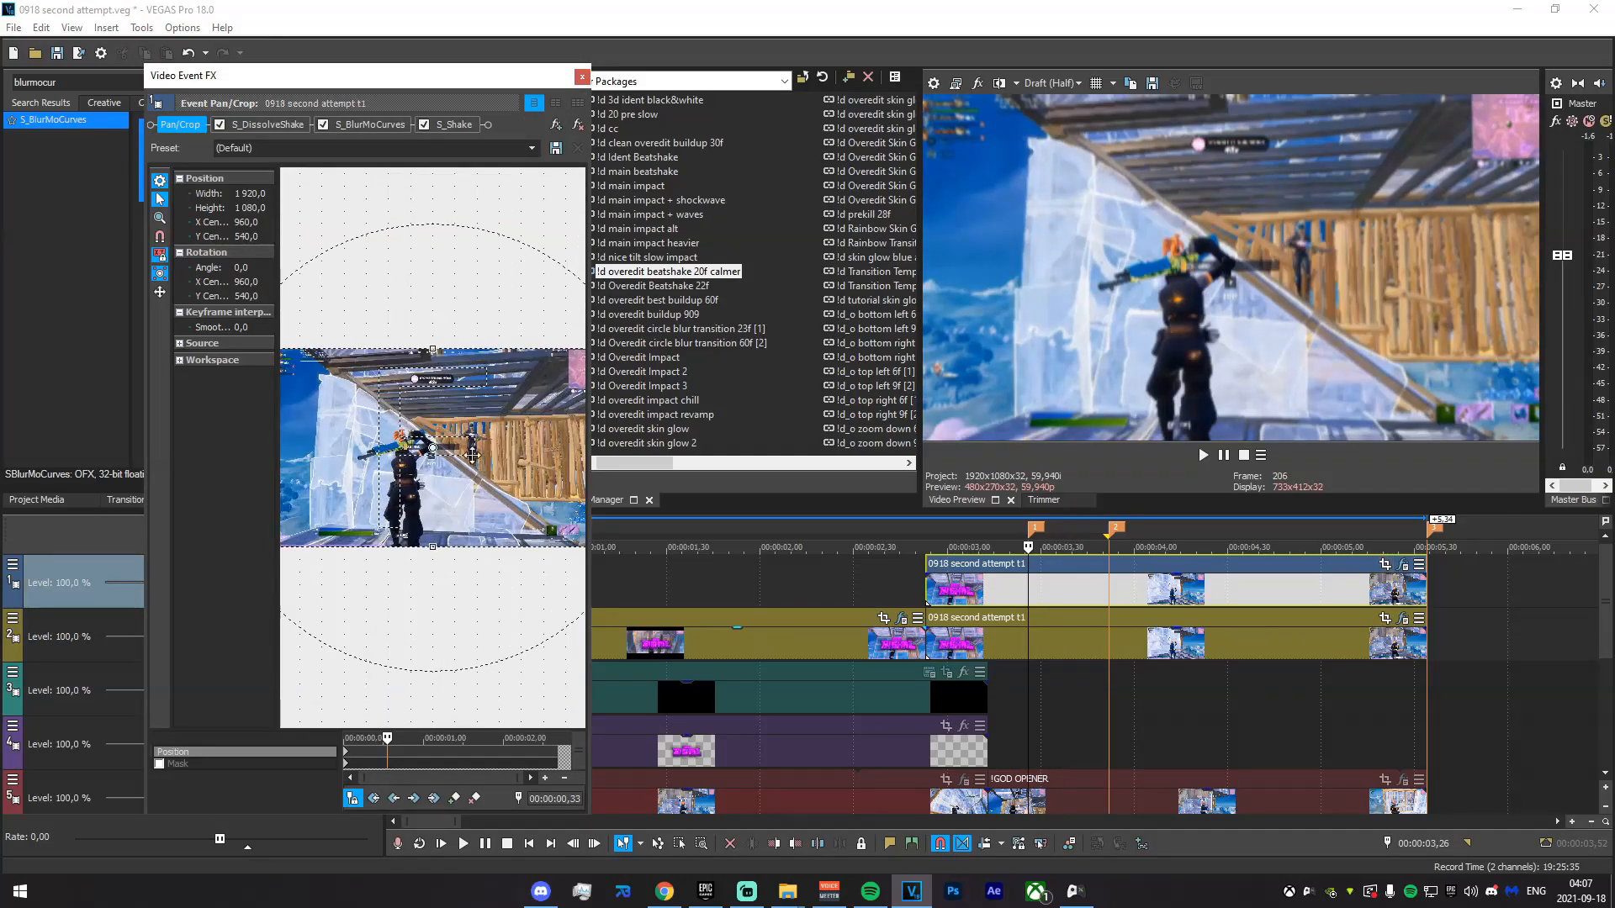
pyautogui.click(1106, 595)
pyautogui.click(1031, 592)
pyautogui.click(1106, 588)
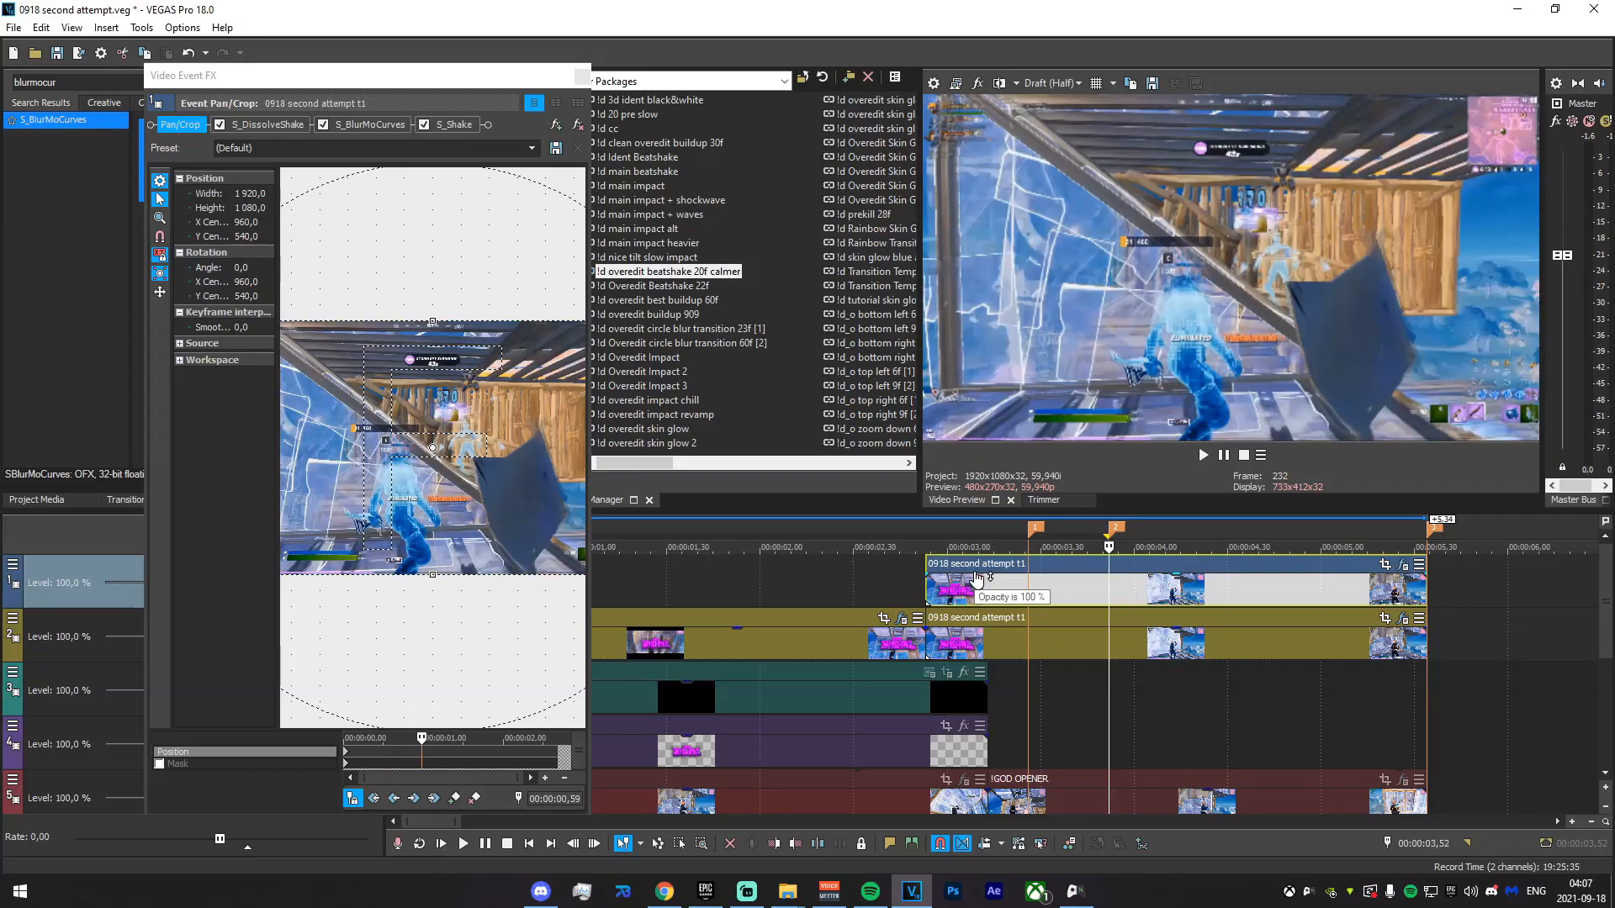
pyautogui.click(582, 77)
pyautogui.scroll(-4, 820, 578)
pyautogui.rightClick(817, 578)
pyautogui.click(876, 435)
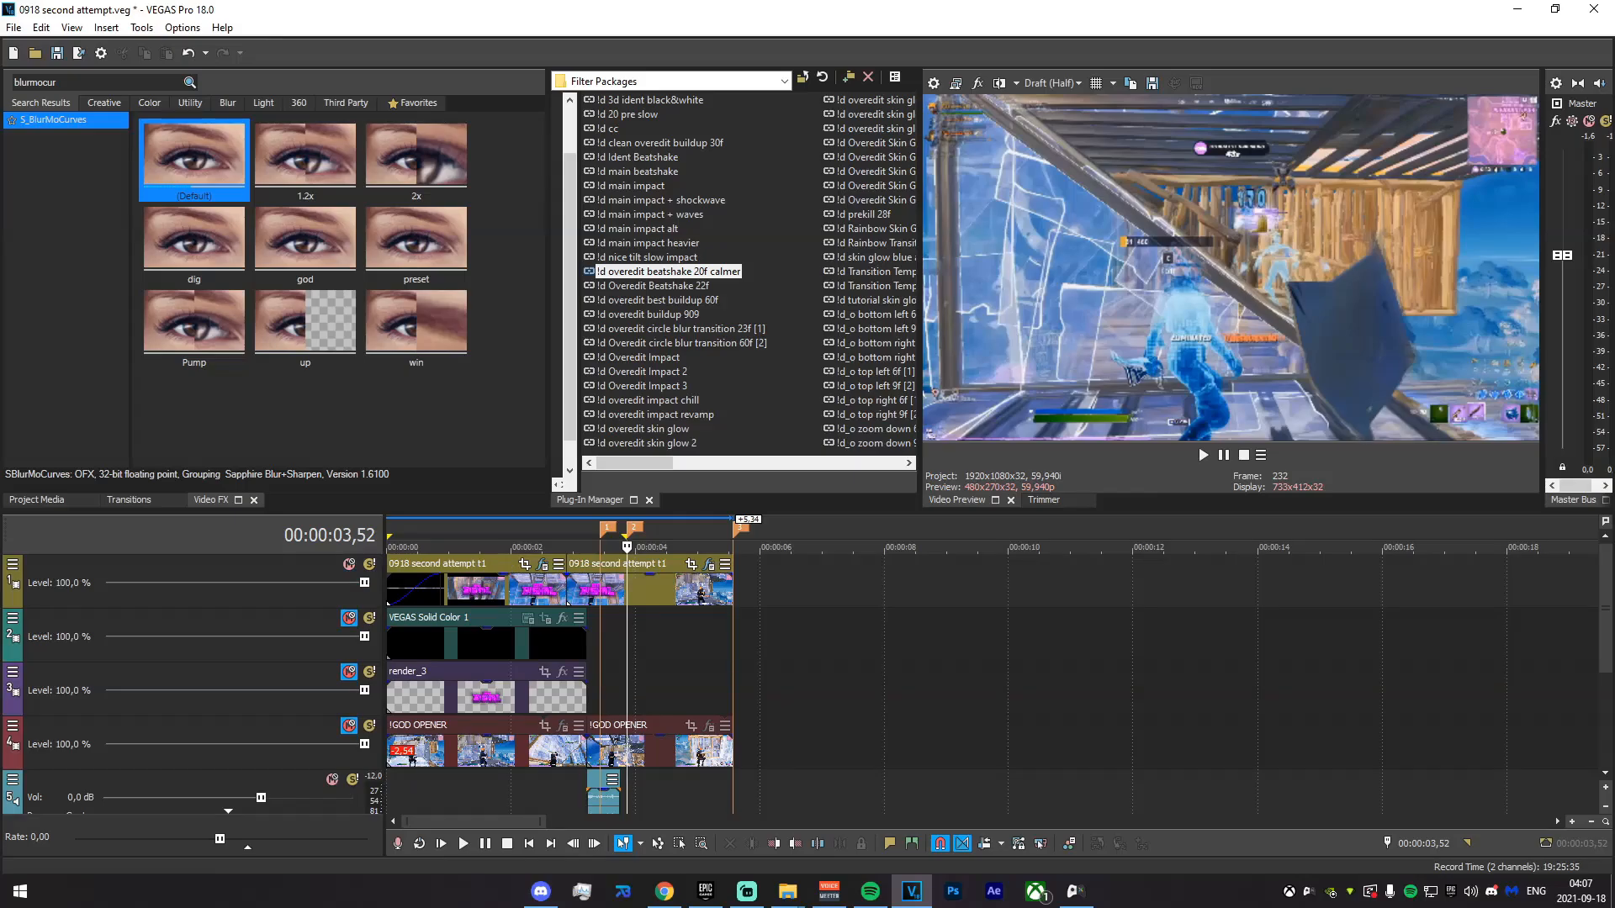
# - Place the roto 4 file from the file explorer on a new top track, ending at the second marker
pyautogui.hotkey('alt', 'Tab')
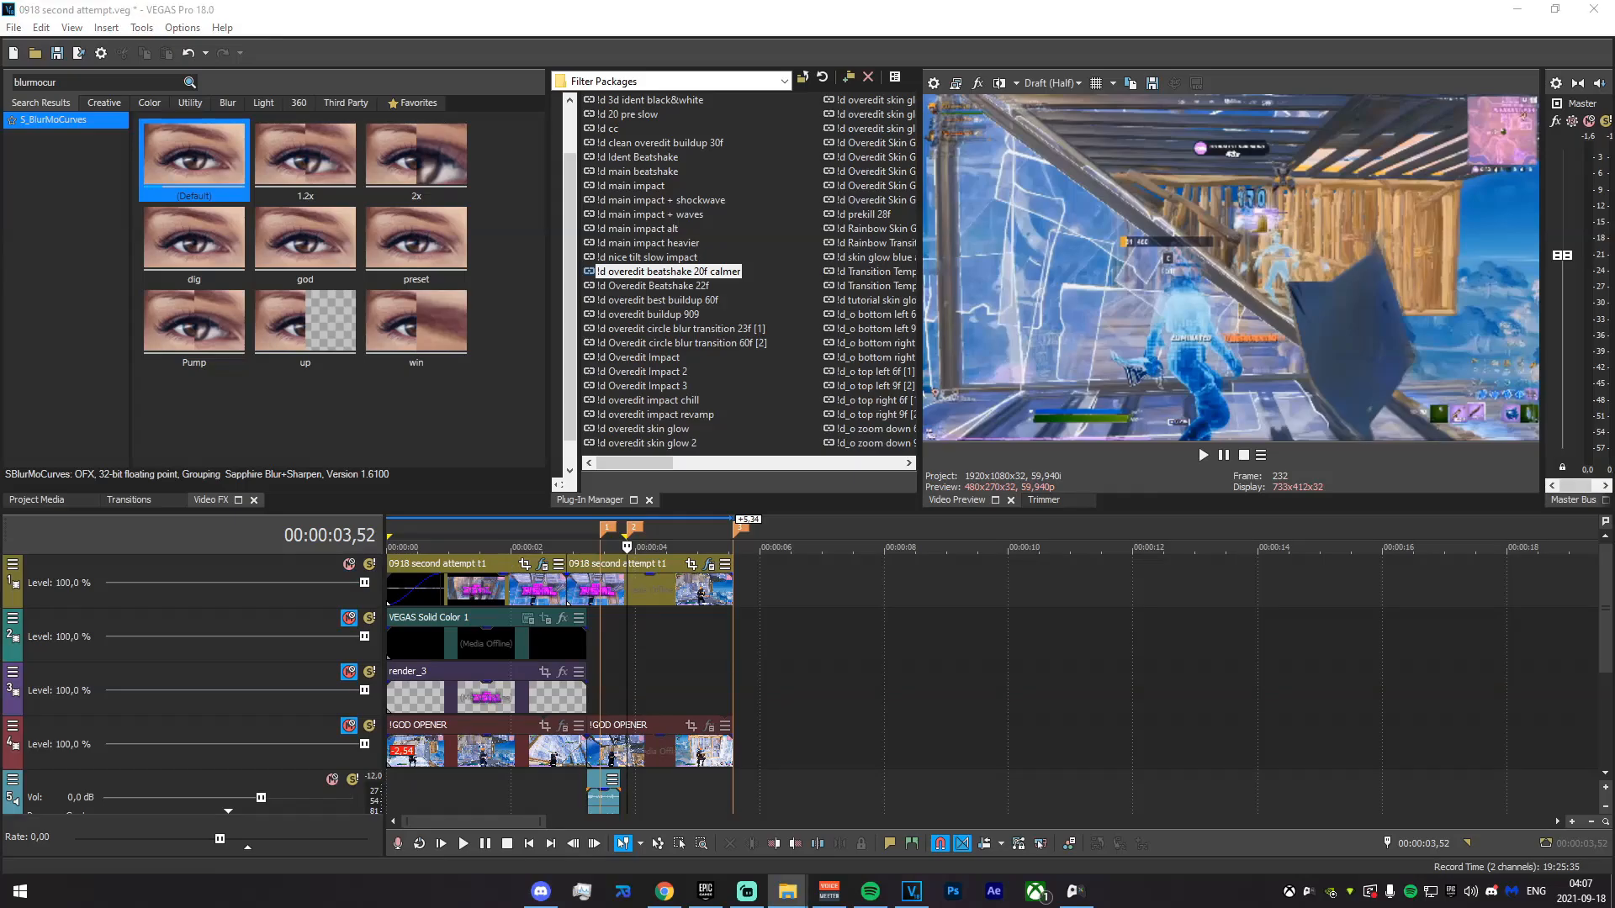
pyautogui.moveTo(629, 535); pyautogui.dragTo(608, 538)
pyautogui.rightClick(684, 637)
pyautogui.click(761, 511)
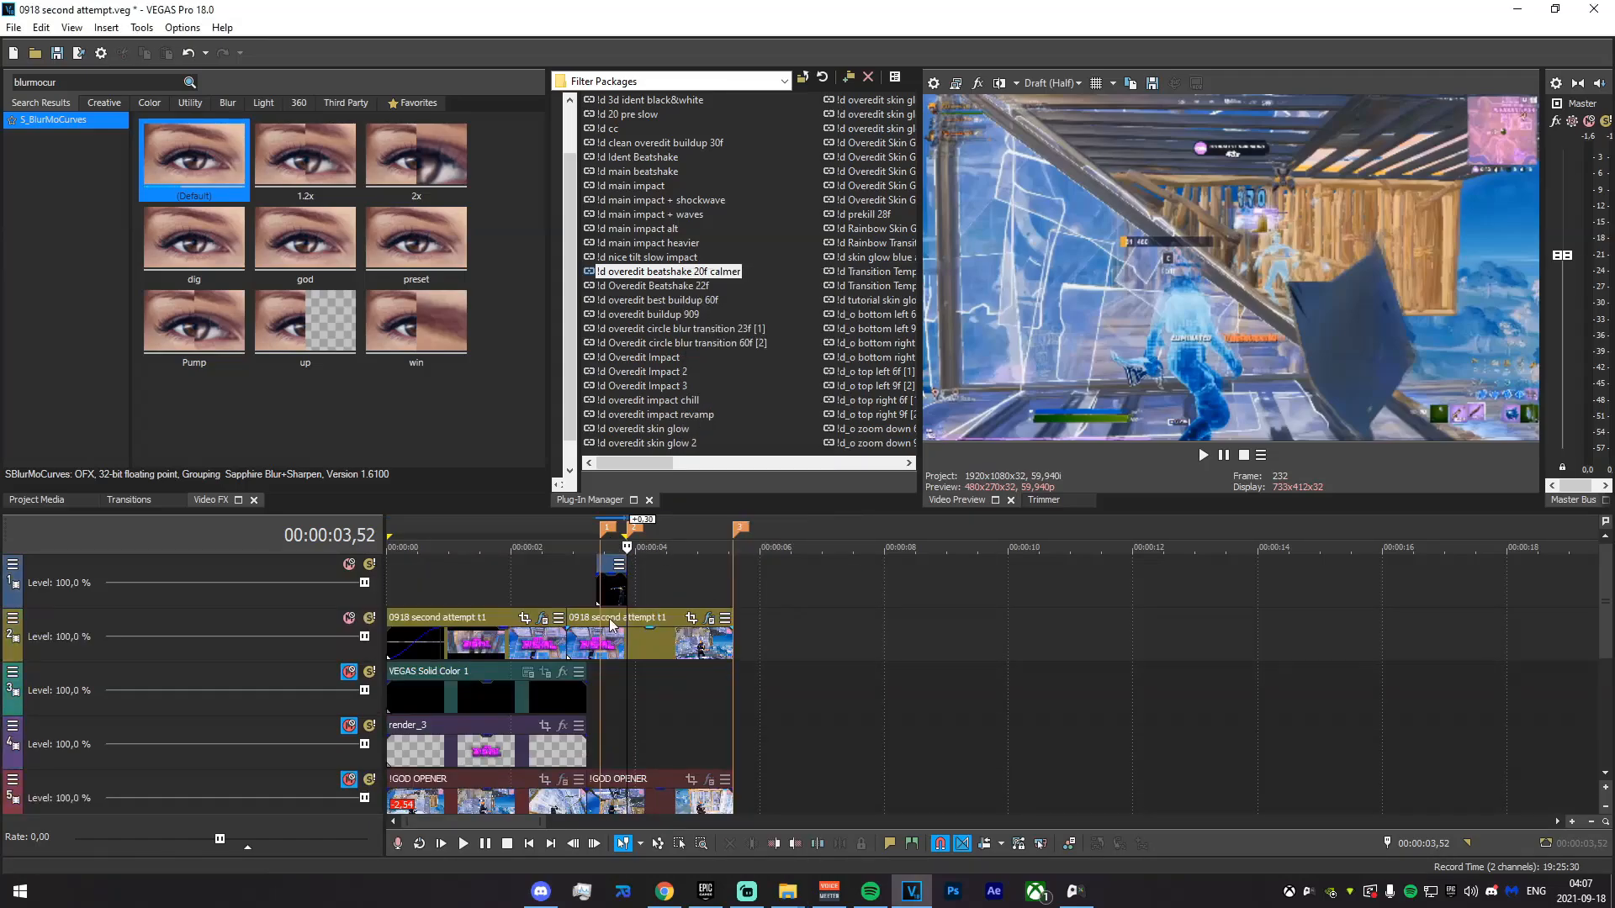
# - Set the alpha channel of the roto 4 clip's media to Straight (unmatted) and apply the properties
pyautogui.scroll(3, 814, 666)
pyautogui.click(887, 582)
pyautogui.rightClick(887, 582)
pyautogui.click(929, 862)
pyautogui.click(726, 152)
pyautogui.click(861, 455)
pyautogui.click(866, 490)
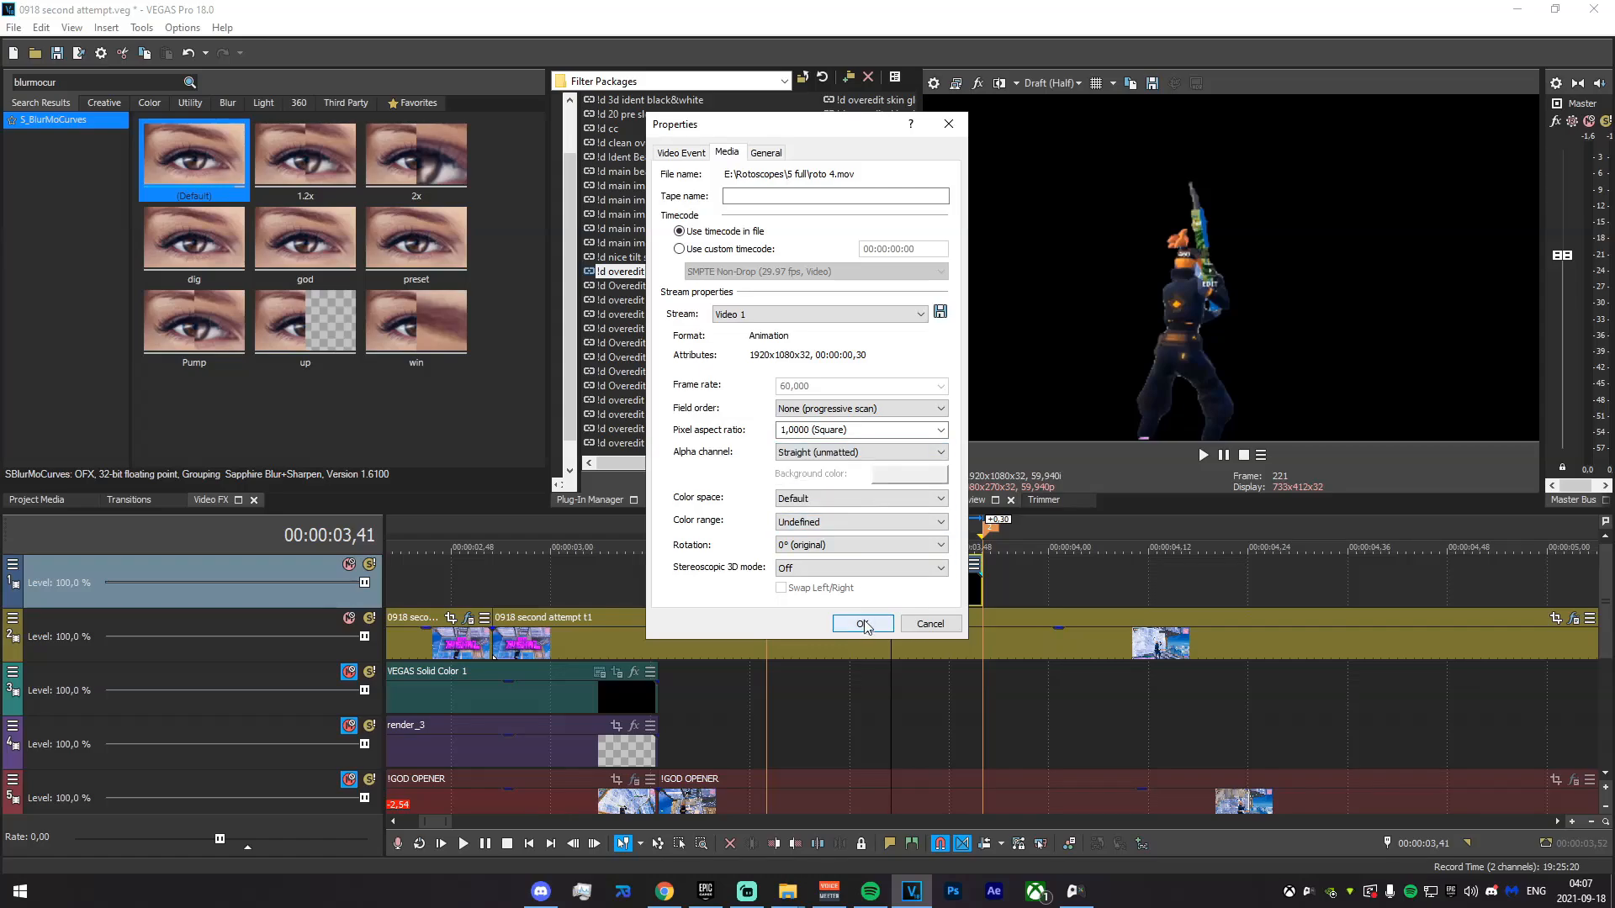
pyautogui.click(862, 624)
# - Move the roto 4 clip four frames earlier and scrub around the first marker to check its alignment
pyautogui.click(772, 701)
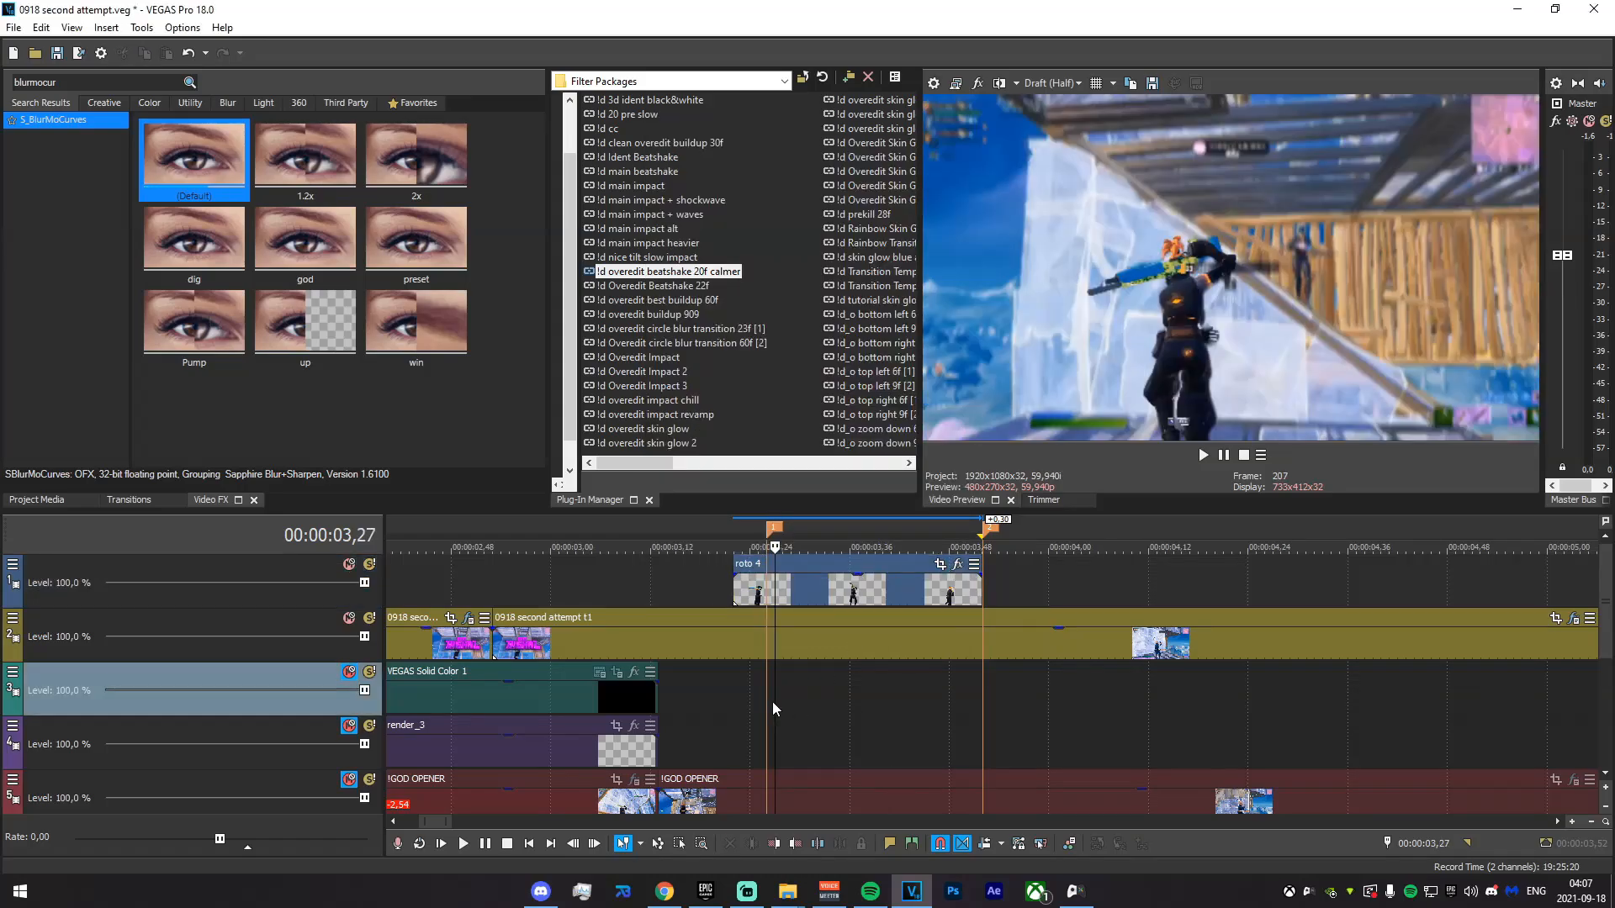
pyautogui.scroll(2, 881, 603)
pyautogui.click(1062, 597)
pyautogui.moveTo(1061, 594); pyautogui.dragTo(985, 591)
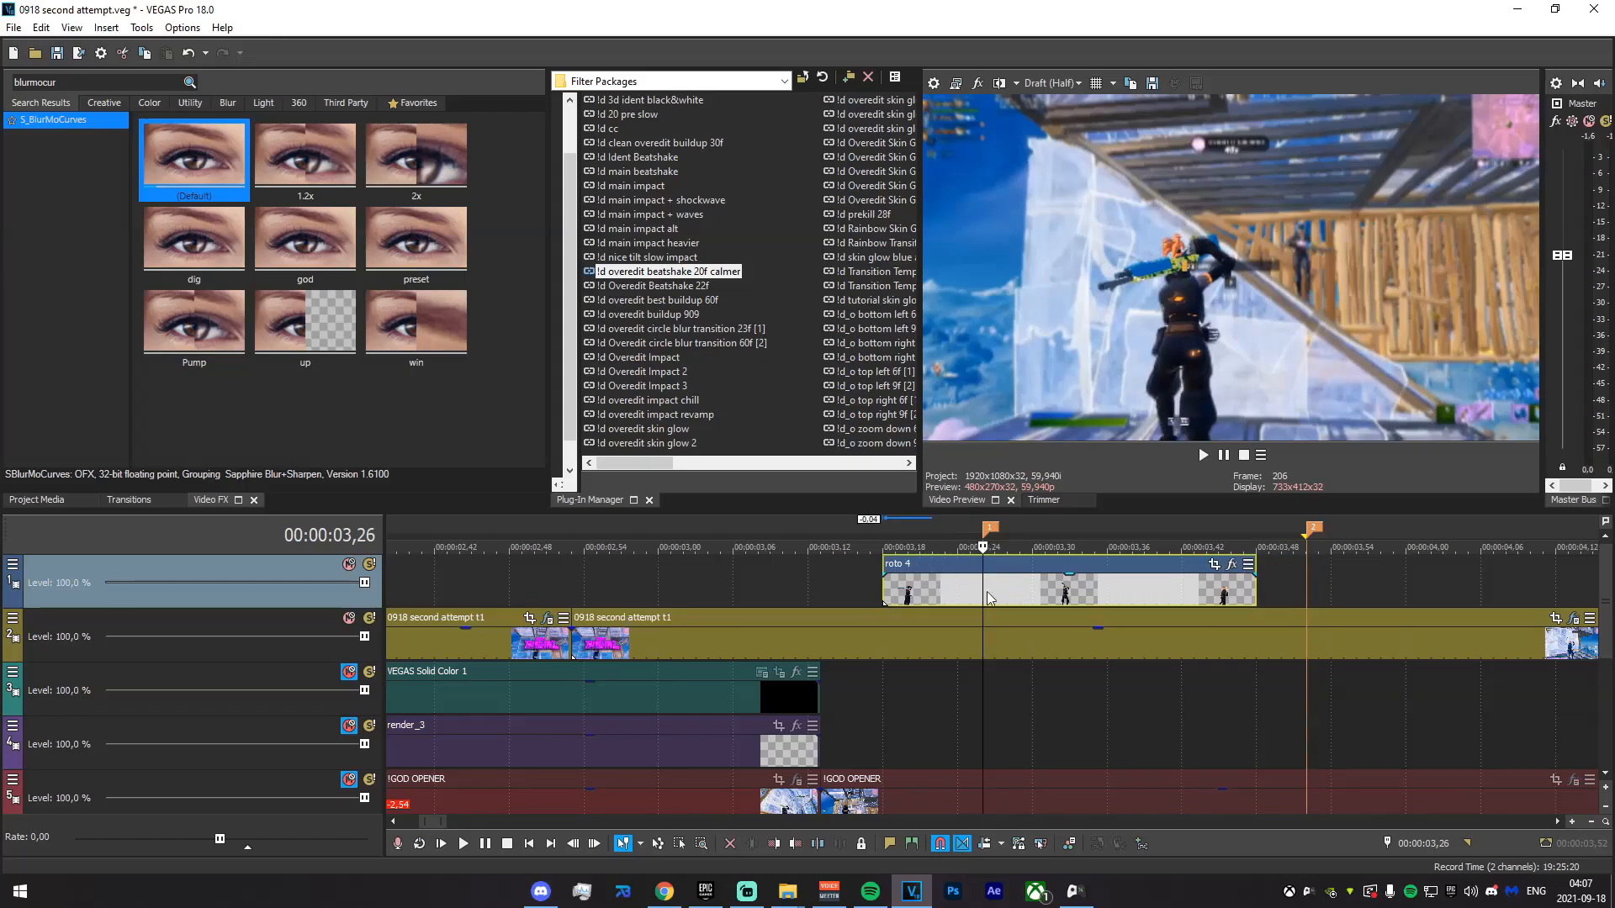
pyautogui.moveTo(1007, 744)
pyautogui.mouseDown()
pyautogui.moveTo(1091, 734)
pyautogui.moveTo(913, 721)
pyautogui.moveTo(978, 737)
pyautogui.mouseUp()
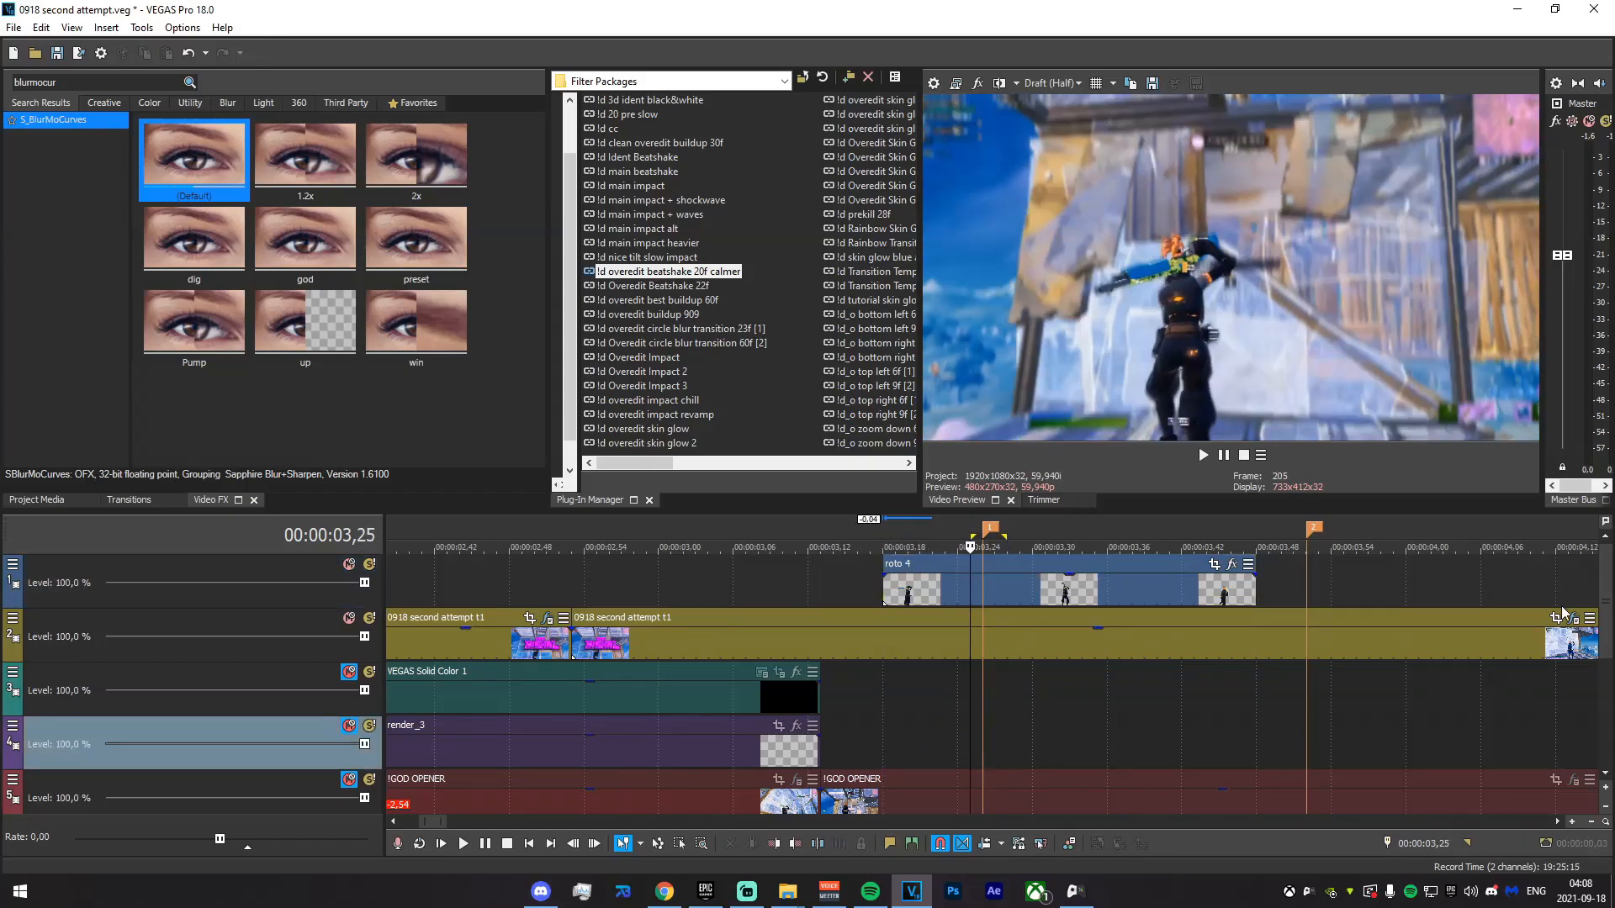
# - Disable S_DissolveShake, S_BlurMoCurves and S_Shake on the second rendered part and scrub to the first marker
pyautogui.click(1573, 618)
pyautogui.click(220, 125)
pyautogui.click(323, 125)
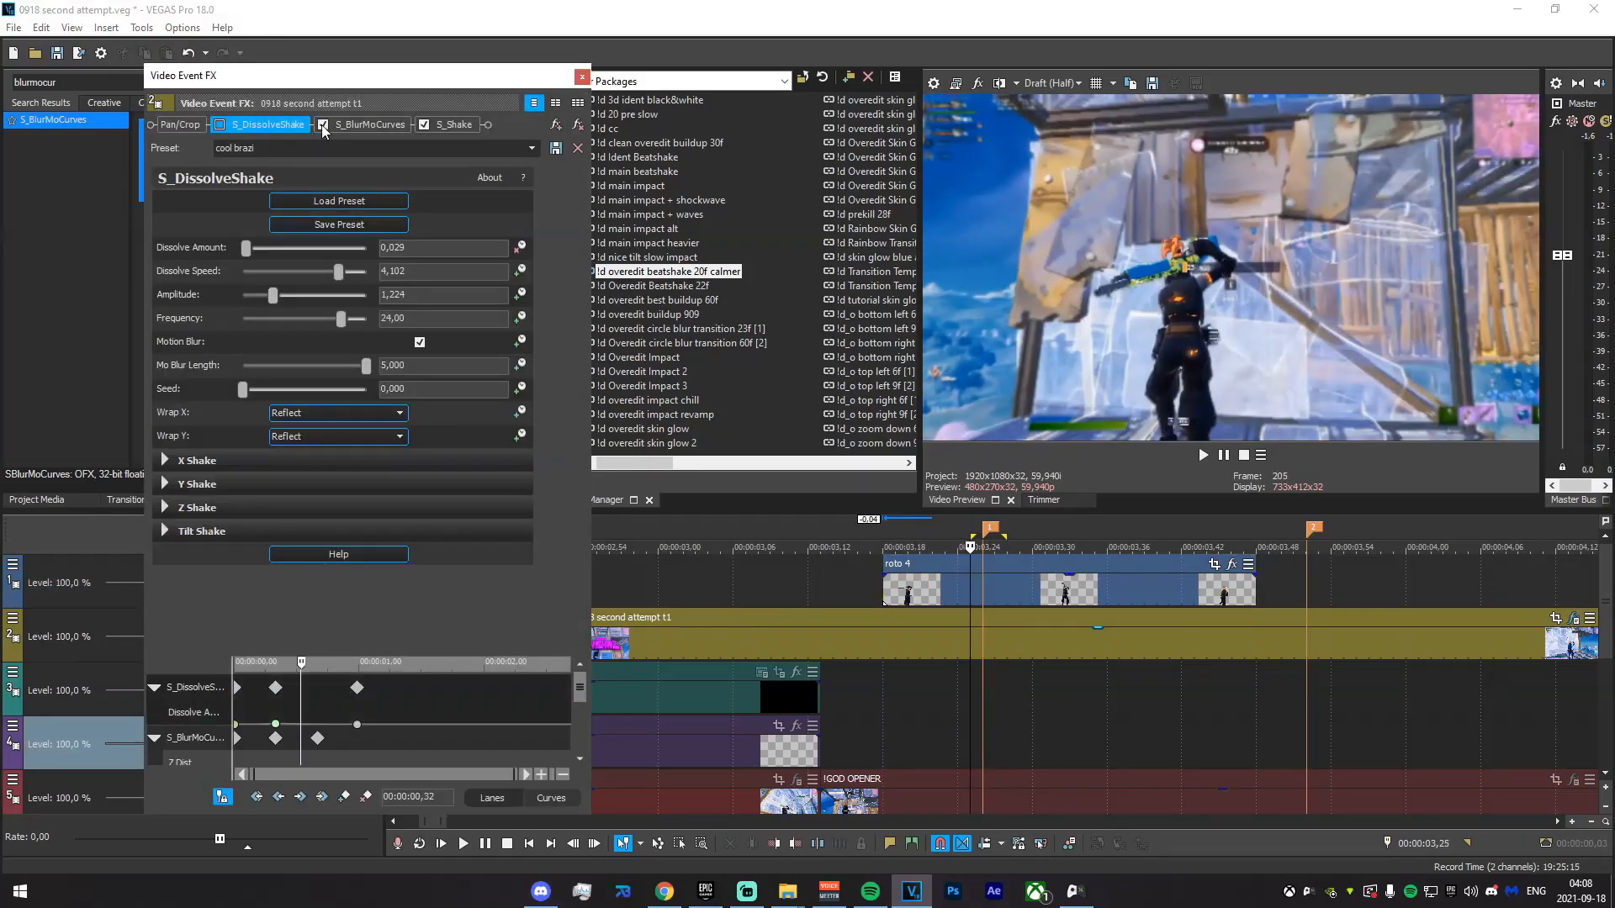
pyautogui.click(424, 124)
pyautogui.moveTo(894, 705); pyautogui.dragTo(982, 707)
pyautogui.click(983, 705)
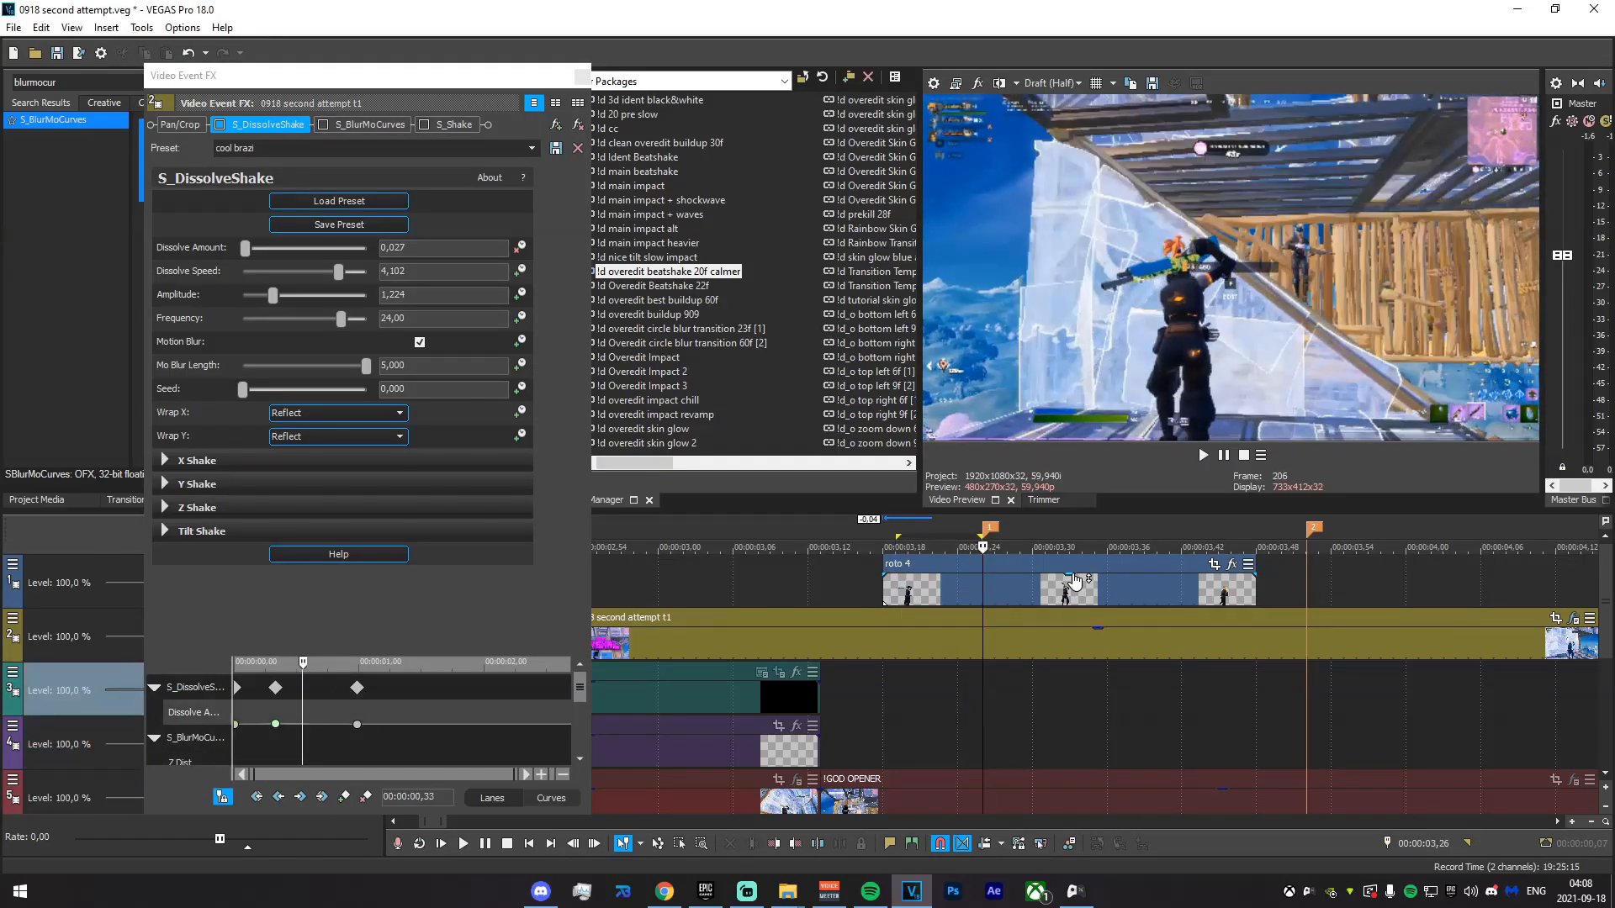
# - Re-enable S_DissolveShake, S_BlurMoCurves and S_Shake on the second rendered part under the roto 4 clip
pyautogui.click(1073, 587)
pyautogui.moveTo(1096, 589)
pyautogui.mouseDown()
pyautogui.moveTo(1109, 589)
pyautogui.moveTo(1064, 589)
pyautogui.moveTo(1087, 586)
pyautogui.mouseUp()
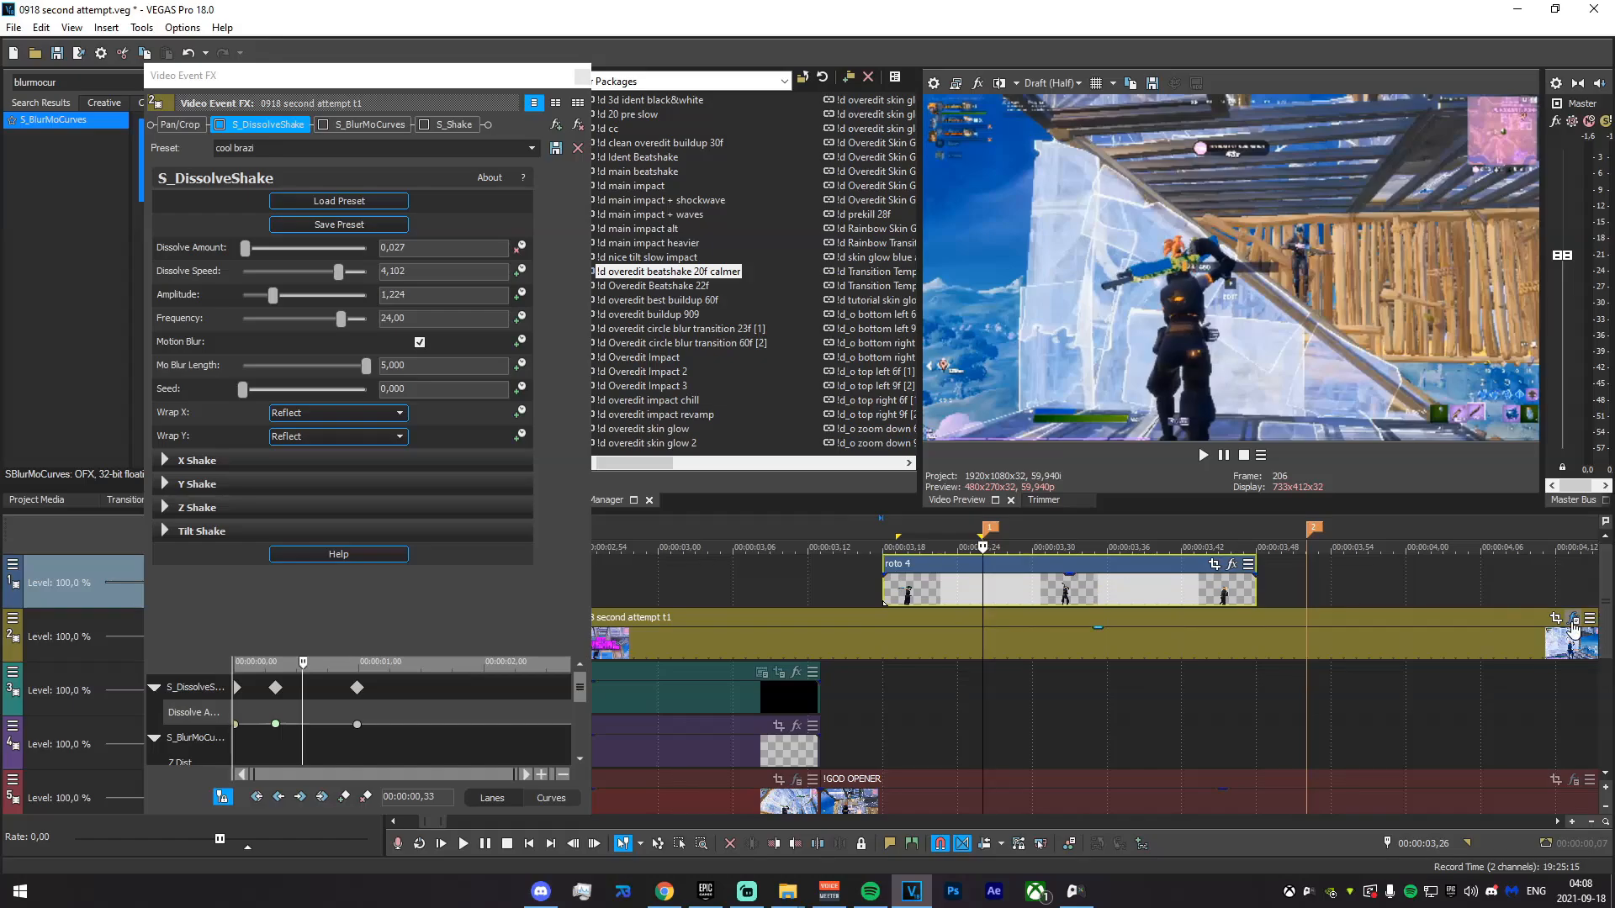
pyautogui.click(558, 357)
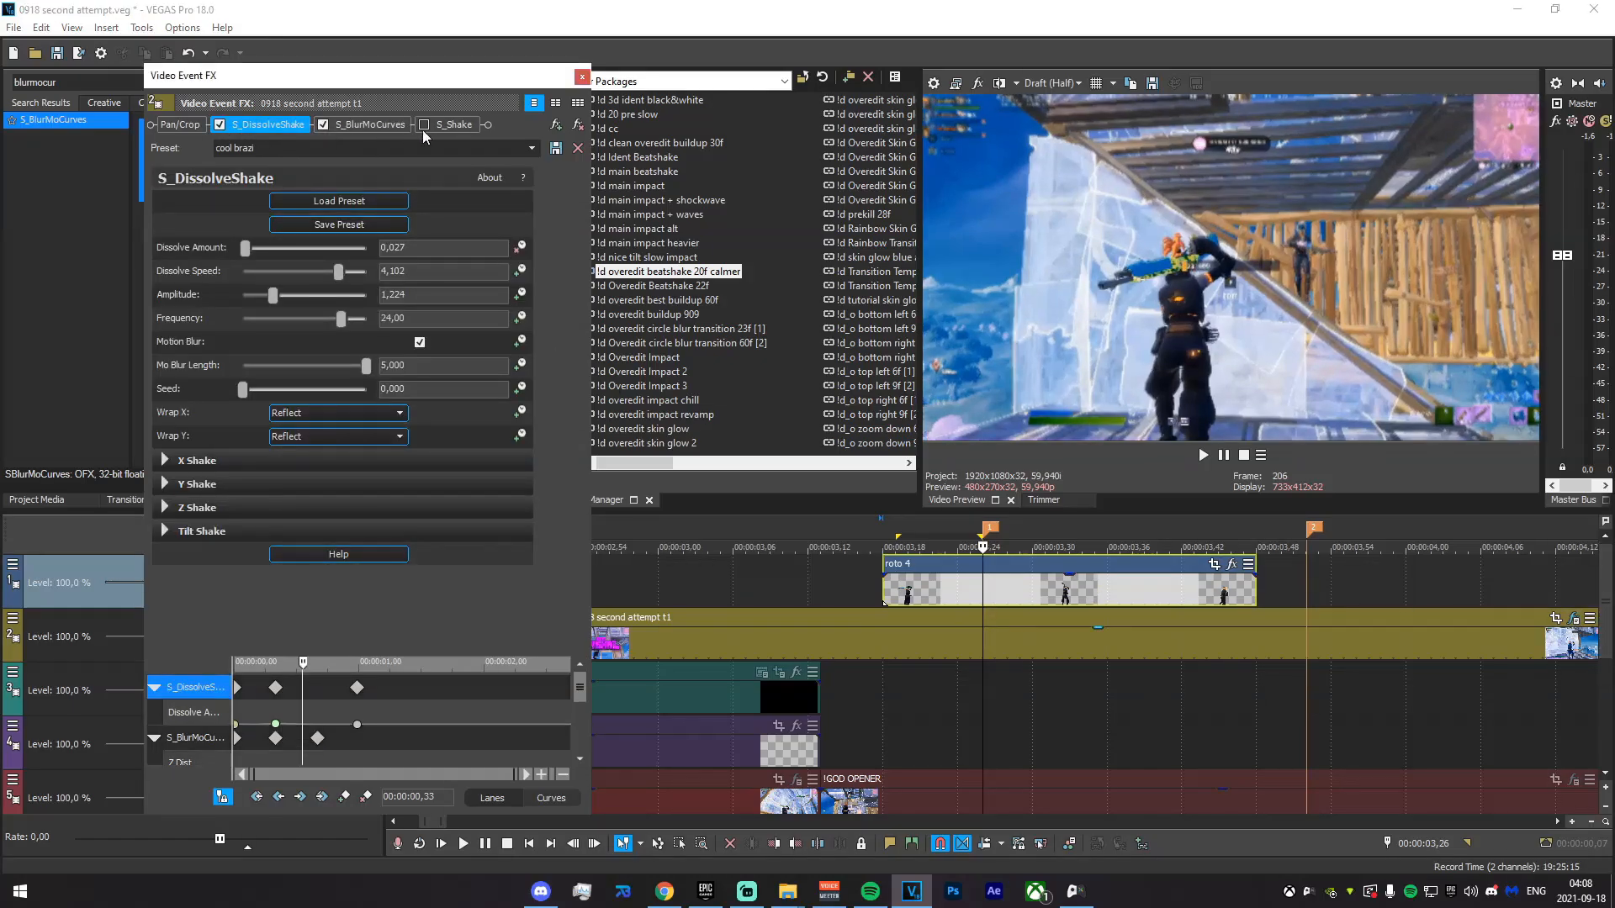
pyautogui.click(581, 77)
# - Split the roto 4 clip at the first marker and delete the piece before it
pyautogui.click(936, 581)
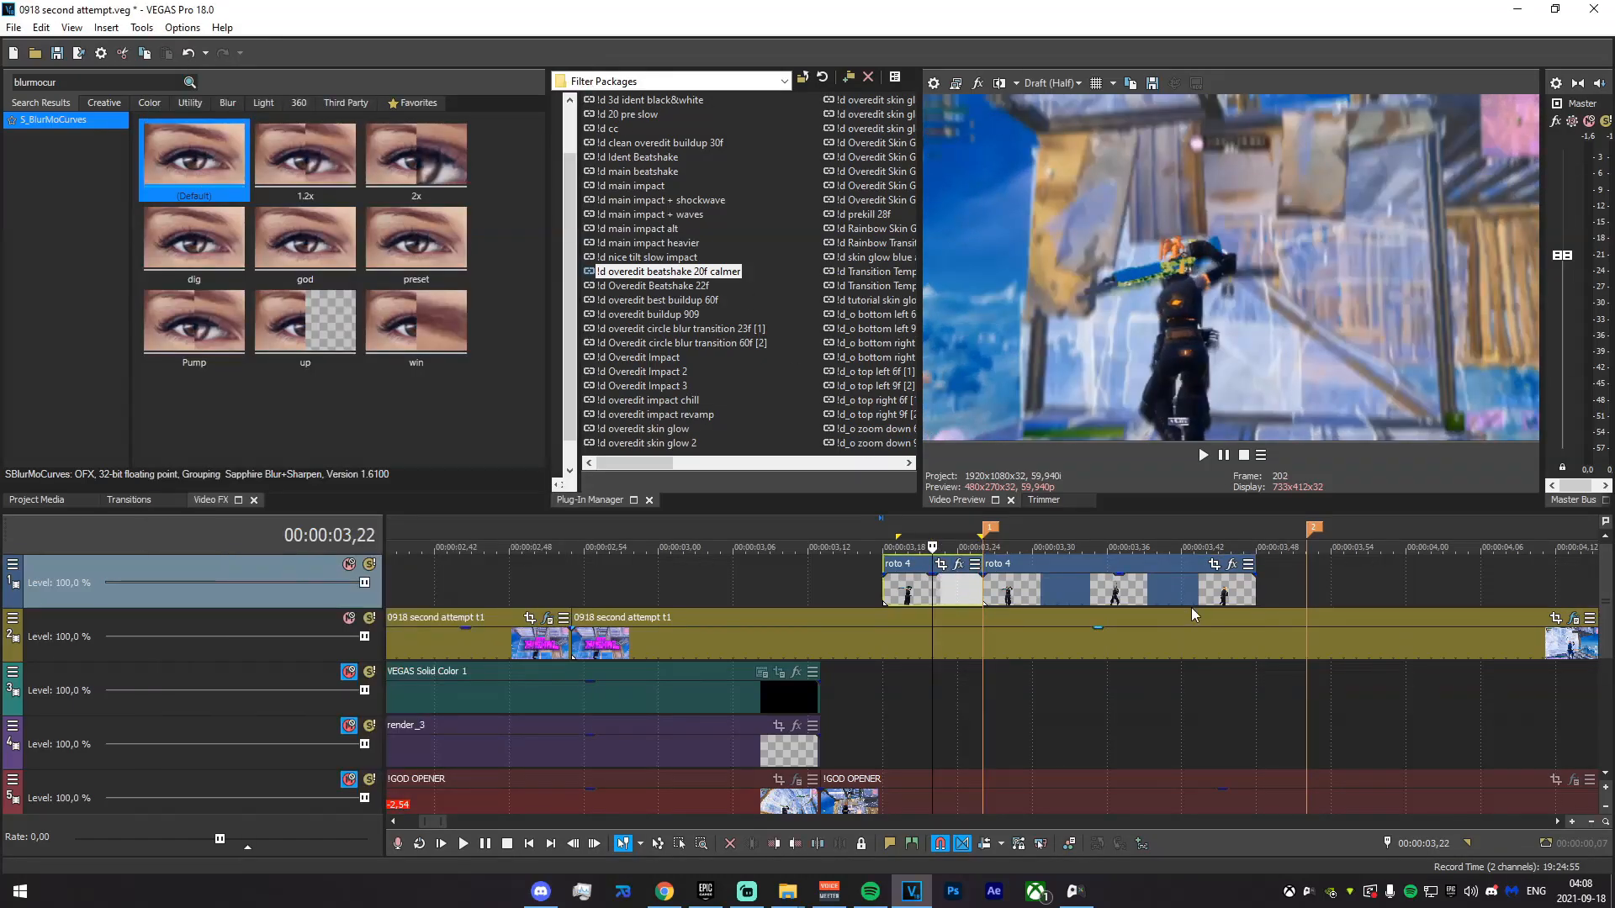
pyautogui.press('Delete')
pyautogui.scroll(-1, 1015, 685)
# - Split the second GOD OPENER clip at the first marker and remove TwixtorPRO from the piece before the marker
pyautogui.click(1015, 801)
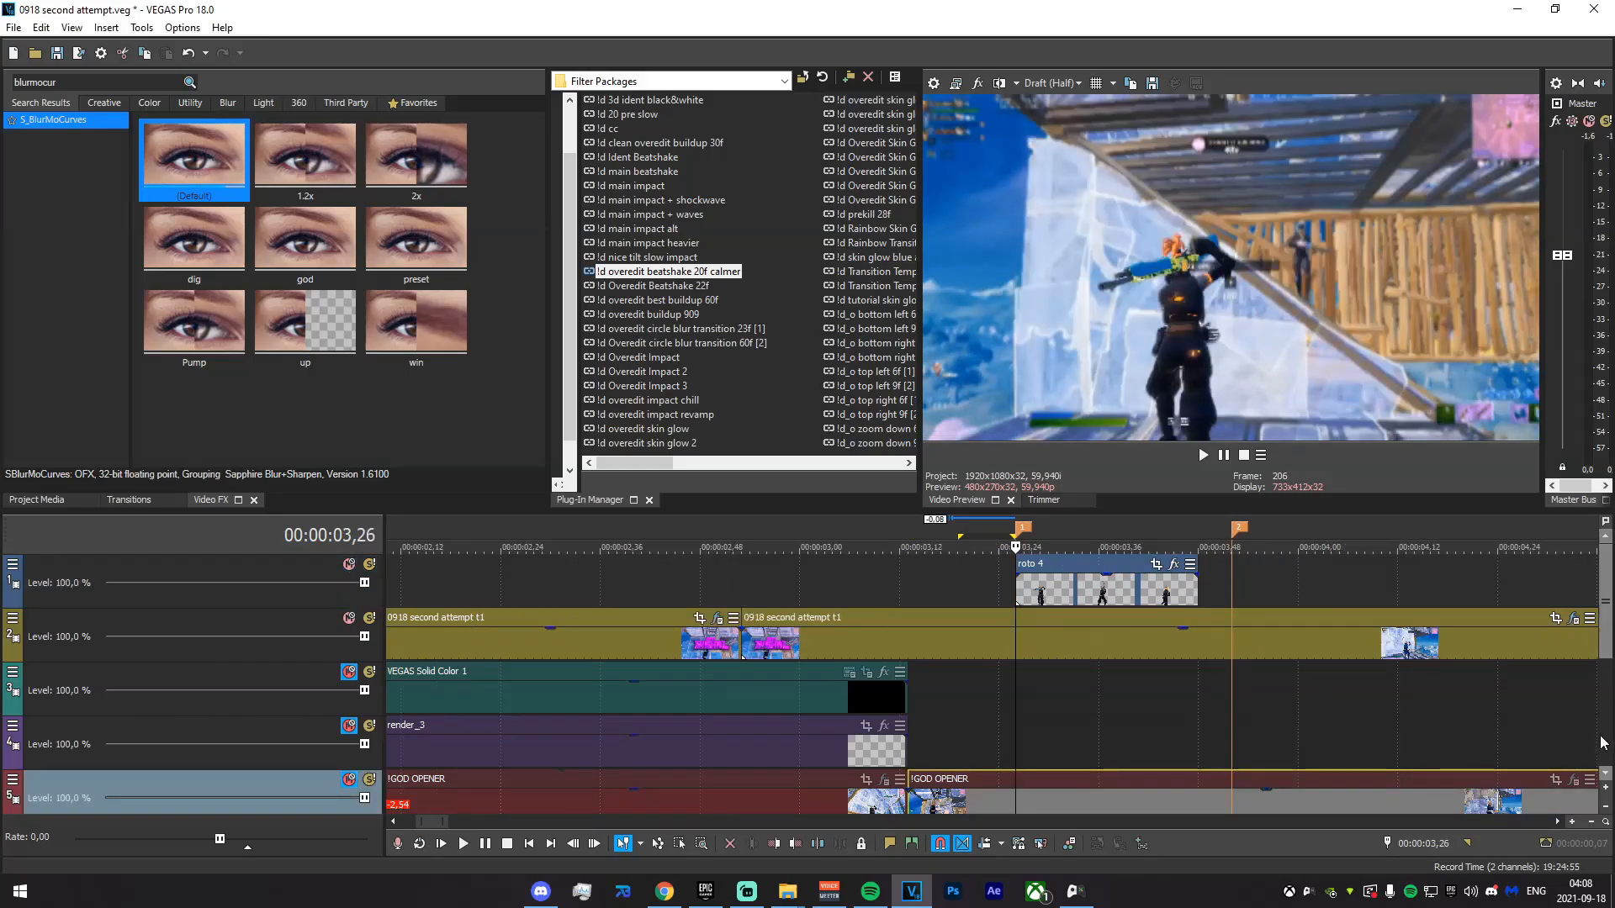
pyautogui.click(1573, 779)
pyautogui.scroll(5, 387, 743)
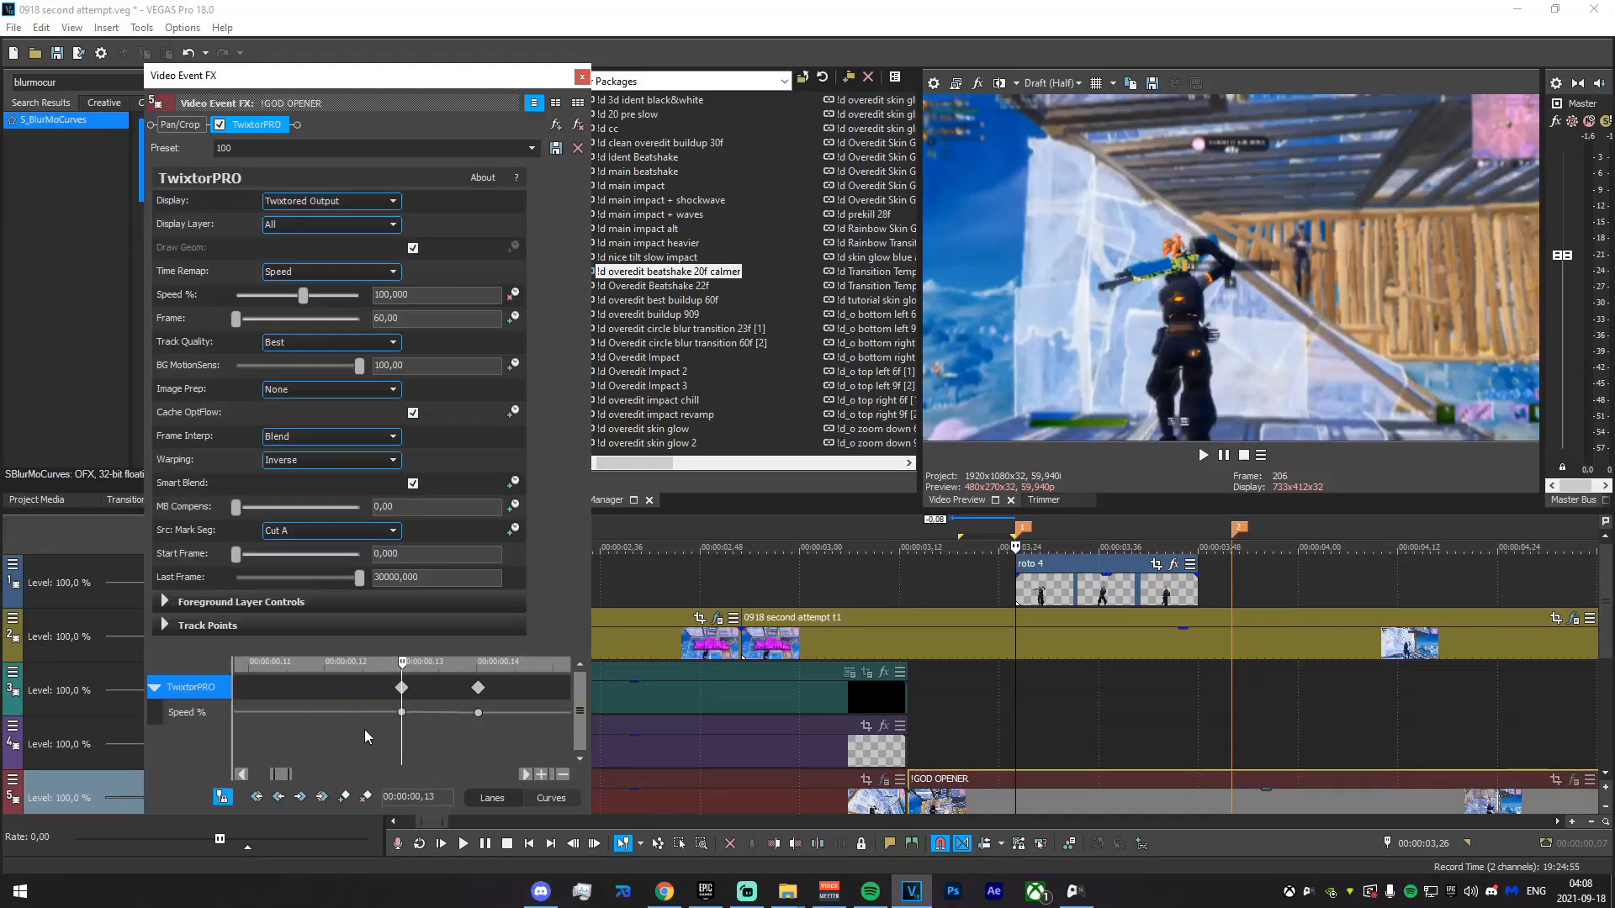
pyautogui.click(582, 77)
pyautogui.press('s')
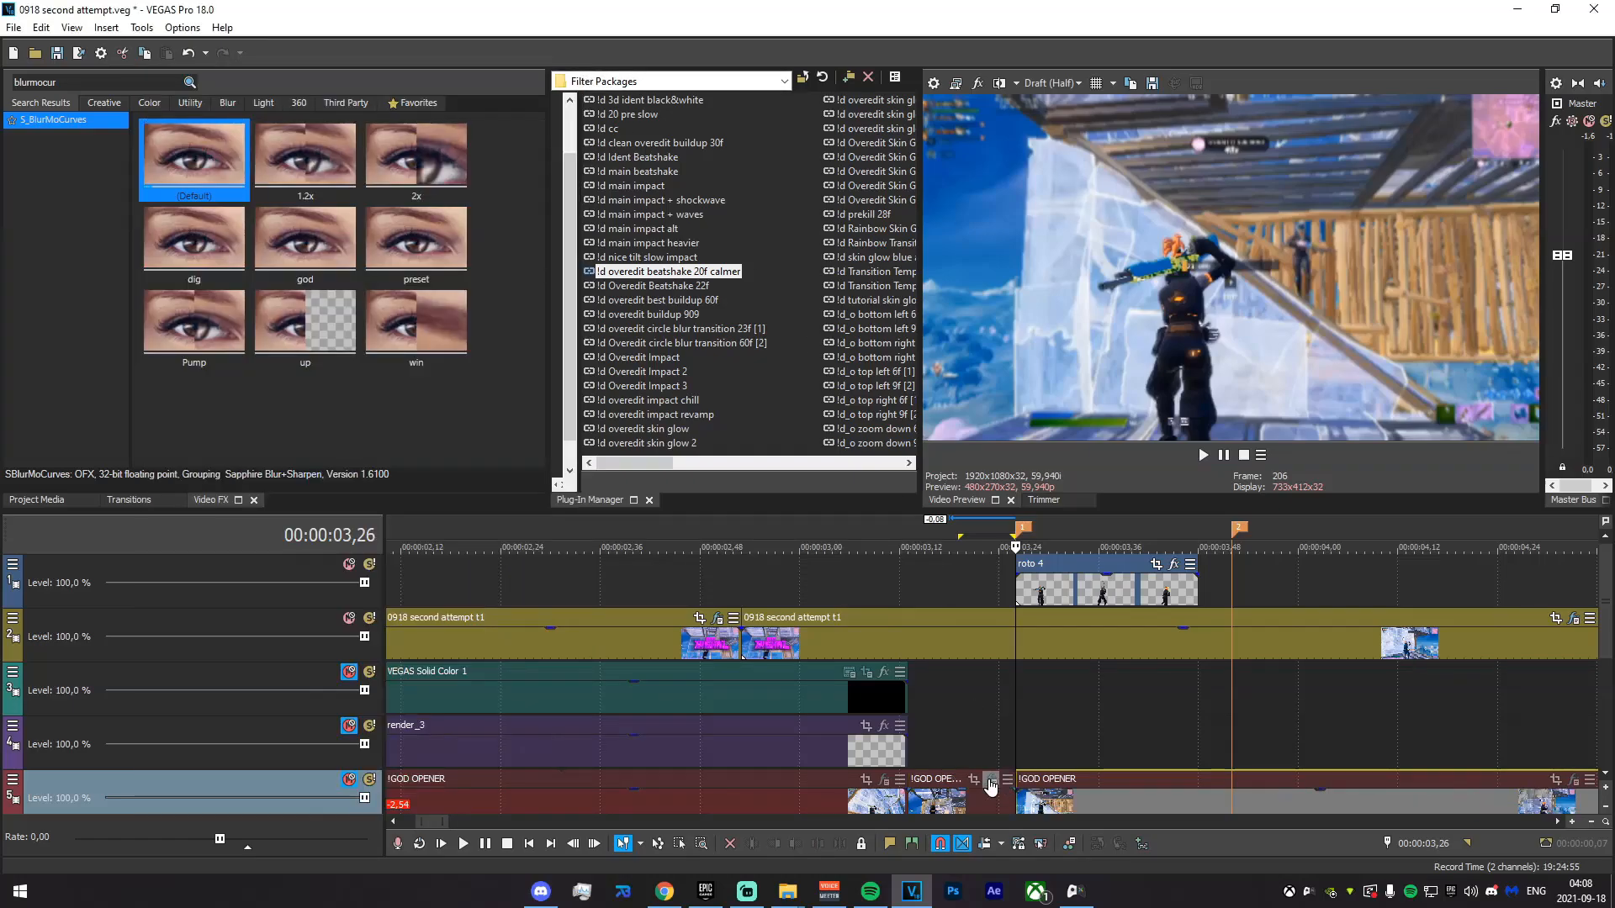
pyautogui.click(991, 780)
pyautogui.click(579, 126)
pyautogui.click(582, 76)
# - Paste the event attributes of the GOD OPENER piece after the first marker onto roto 4 and extend roto 4 to the second marker
pyautogui.rightClick(1022, 599)
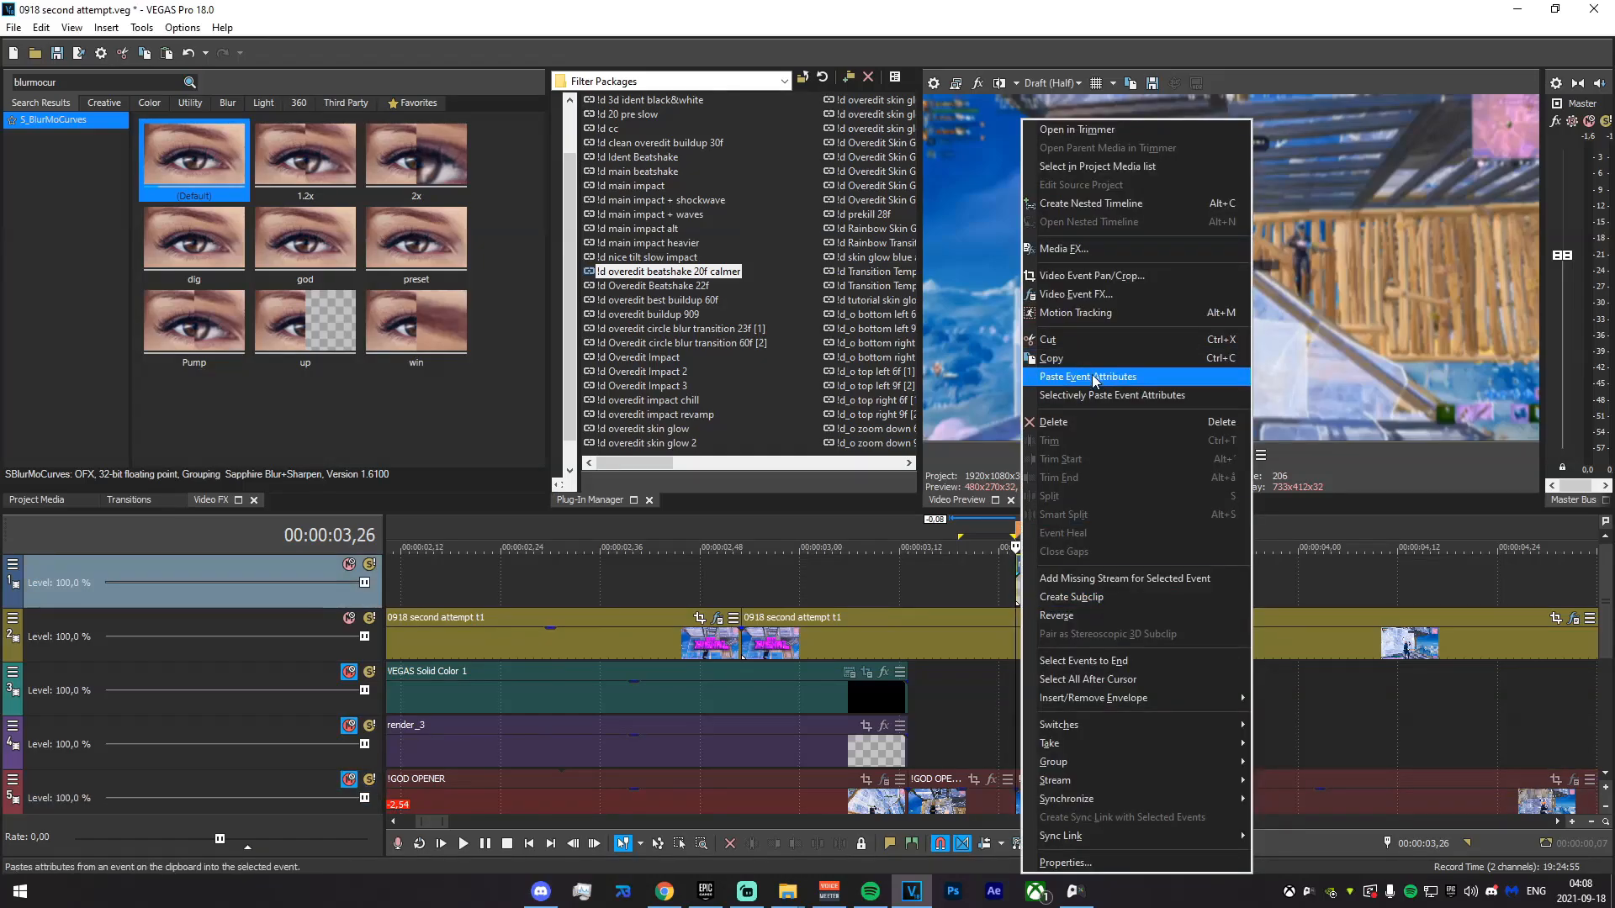
pyautogui.click(1096, 397)
pyautogui.moveTo(959, 588); pyautogui.dragTo(1197, 596)
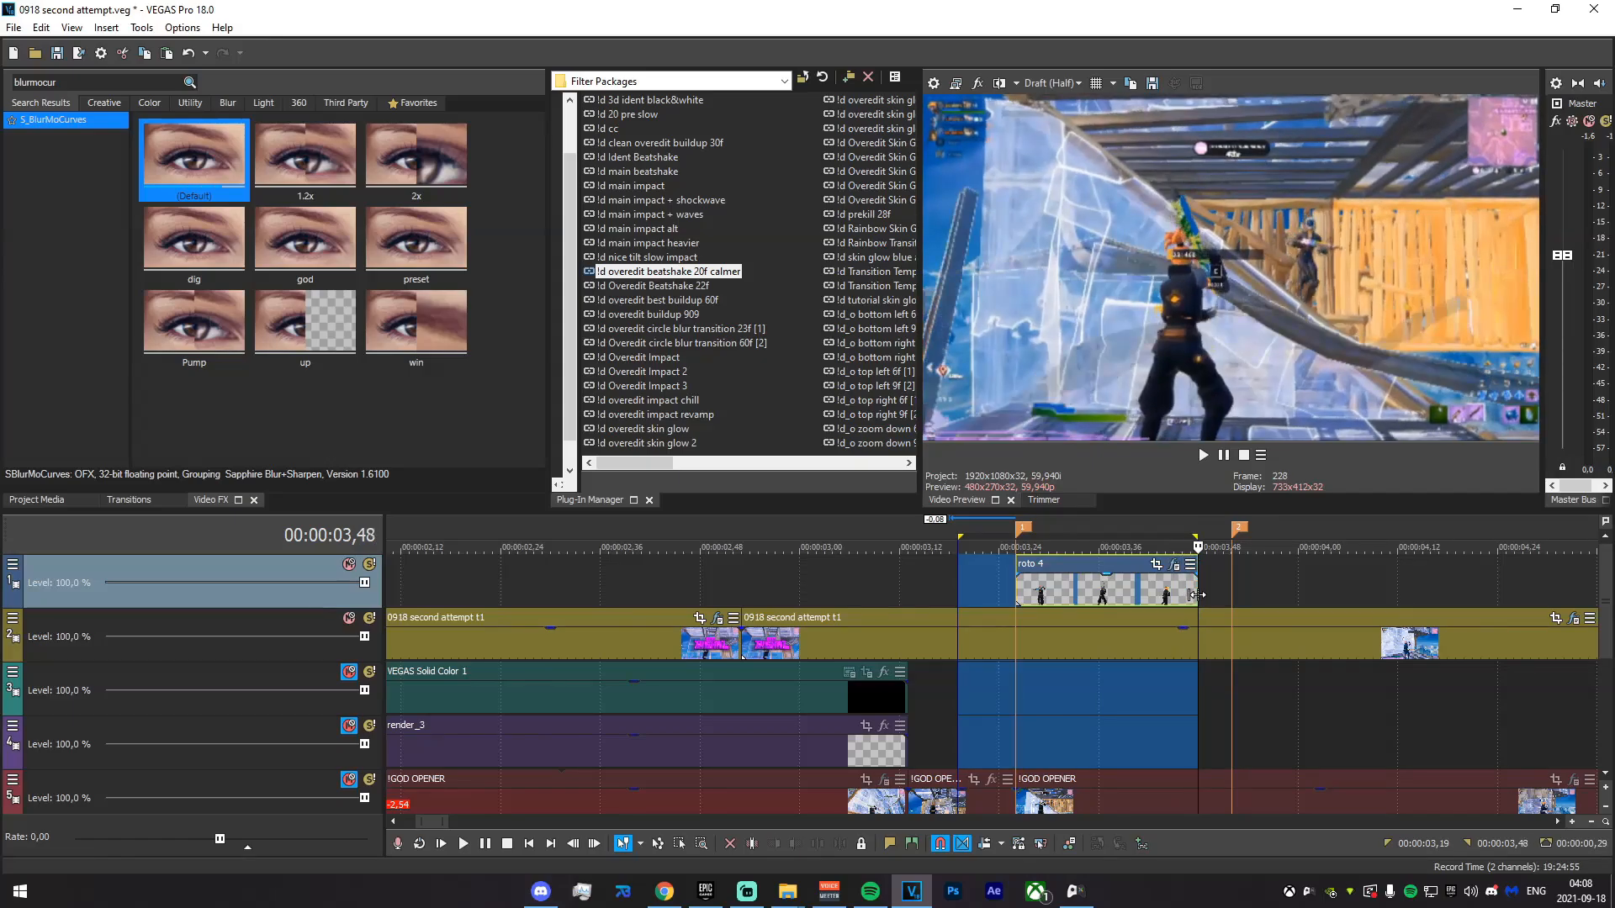
pyautogui.moveTo(924, 584); pyautogui.dragTo(1234, 618)
# - Split the rendered clip at the second marker and apply the "!d overedit impact chill" filter package to the part after it
pyautogui.click(1249, 658)
pyautogui.click(1234, 648)
pyautogui.scroll(2, 1219, 643)
pyautogui.scroll(-3, 1026, 639)
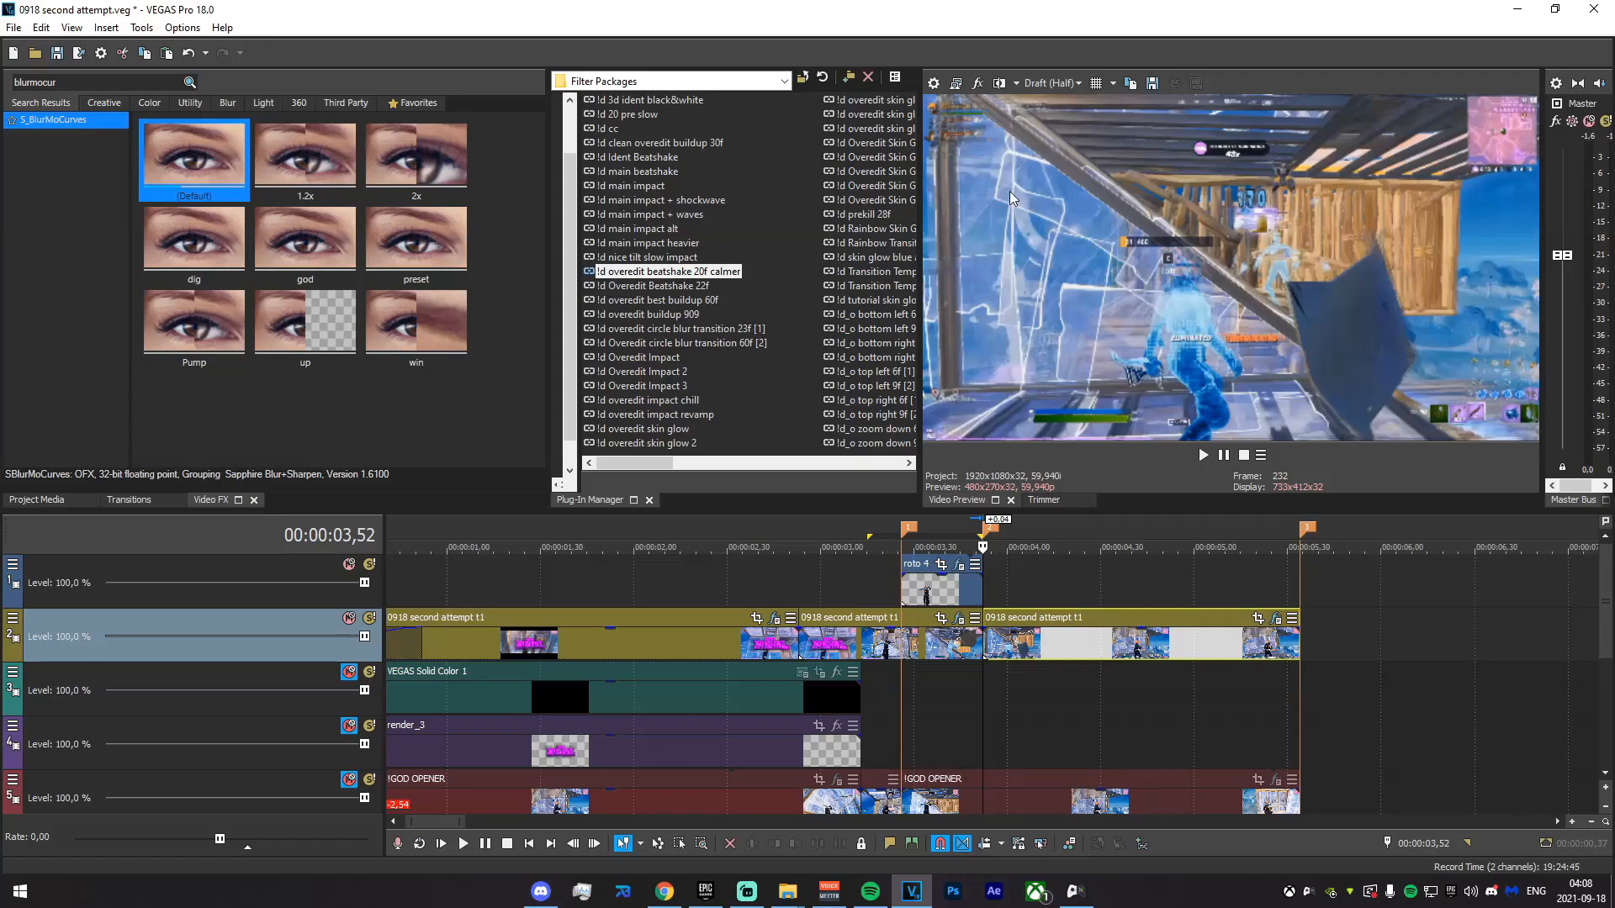
pyautogui.moveTo(688, 402); pyautogui.dragTo(1042, 626)
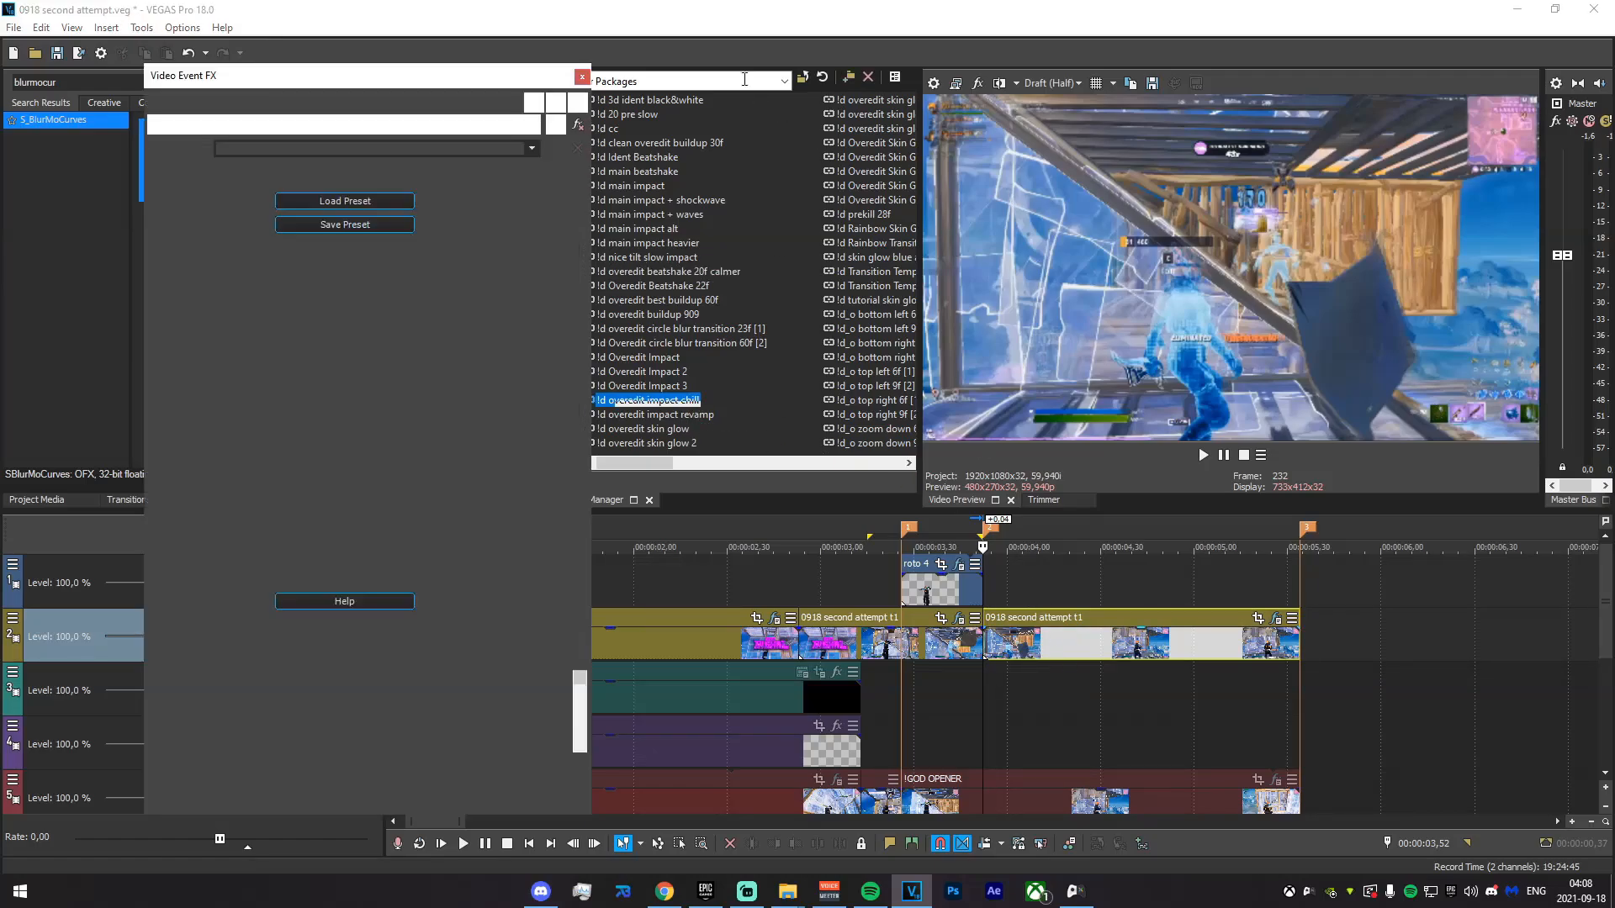
pyautogui.click(581, 76)
# - Review the footage between the first and second markers and check the effects on the roto 4 clip
pyautogui.scroll(1, 1078, 679)
pyautogui.moveTo(887, 704)
pyautogui.mouseDown()
pyautogui.moveTo(1103, 730)
pyautogui.moveTo(925, 734)
pyautogui.moveTo(1071, 761)
pyautogui.mouseUp()
pyautogui.click(911, 745)
pyautogui.click(881, 743)
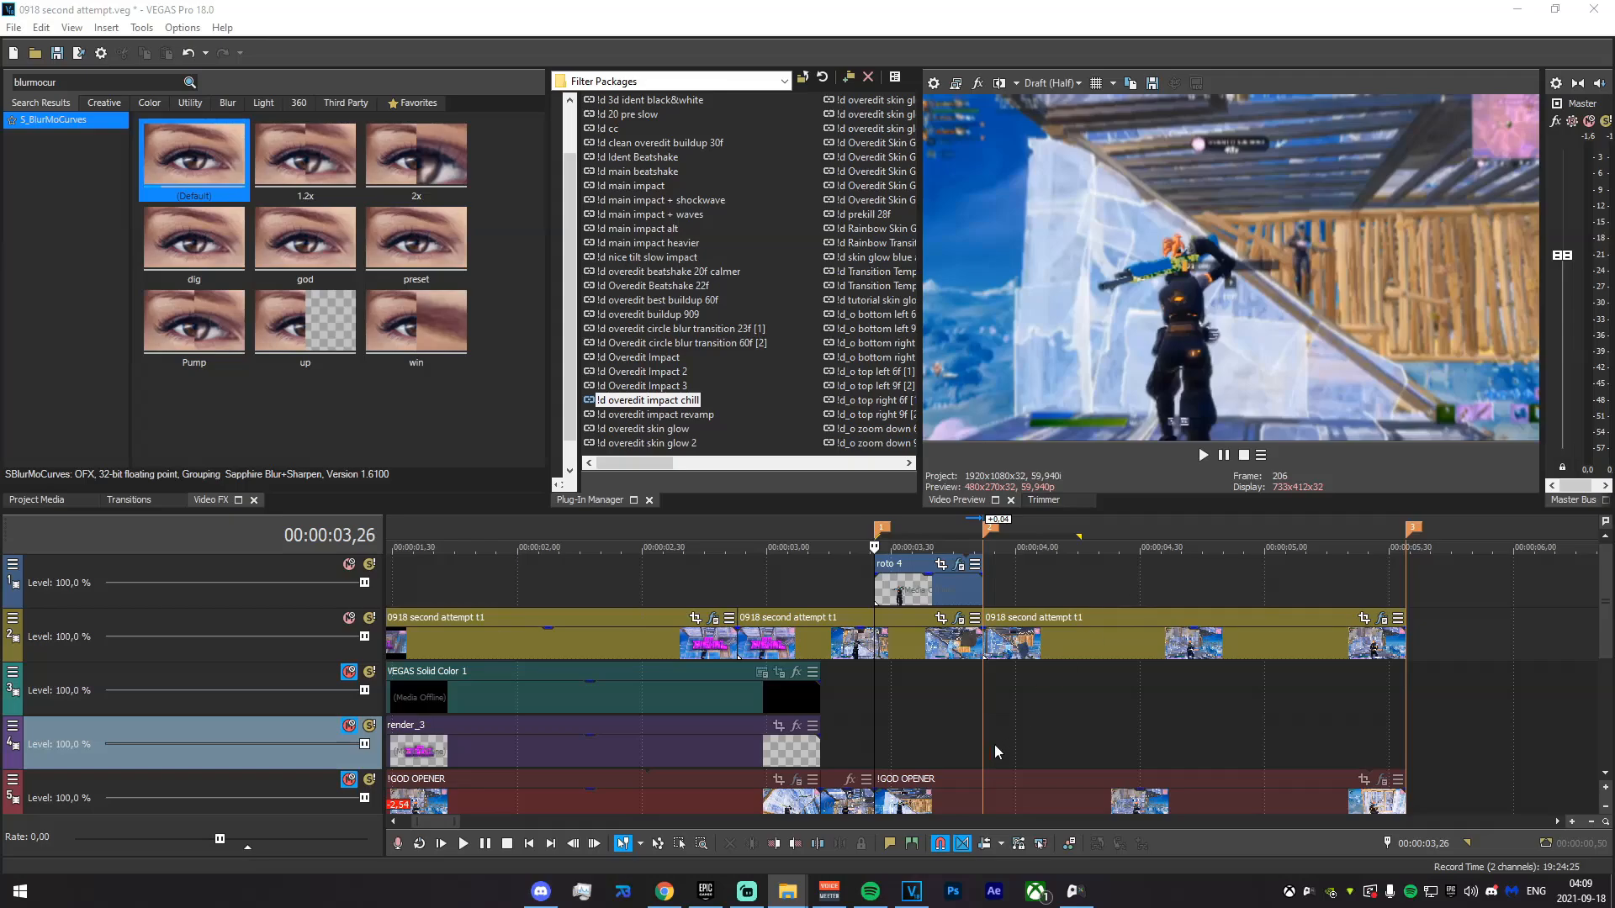
pyautogui.click(932, 588)
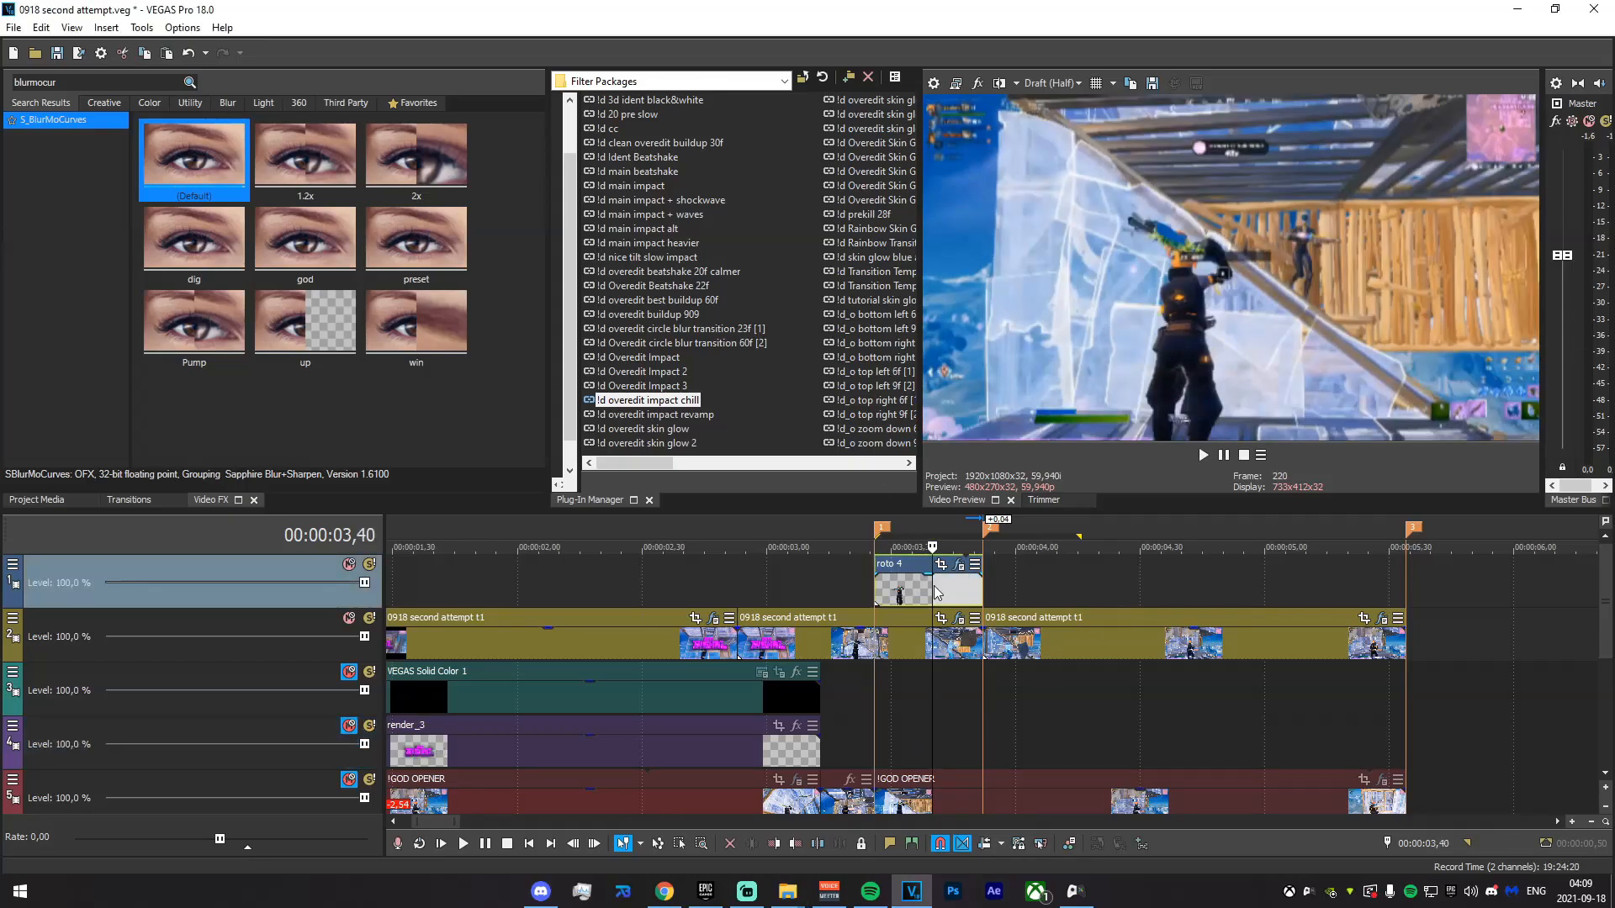
pyautogui.click(944, 590)
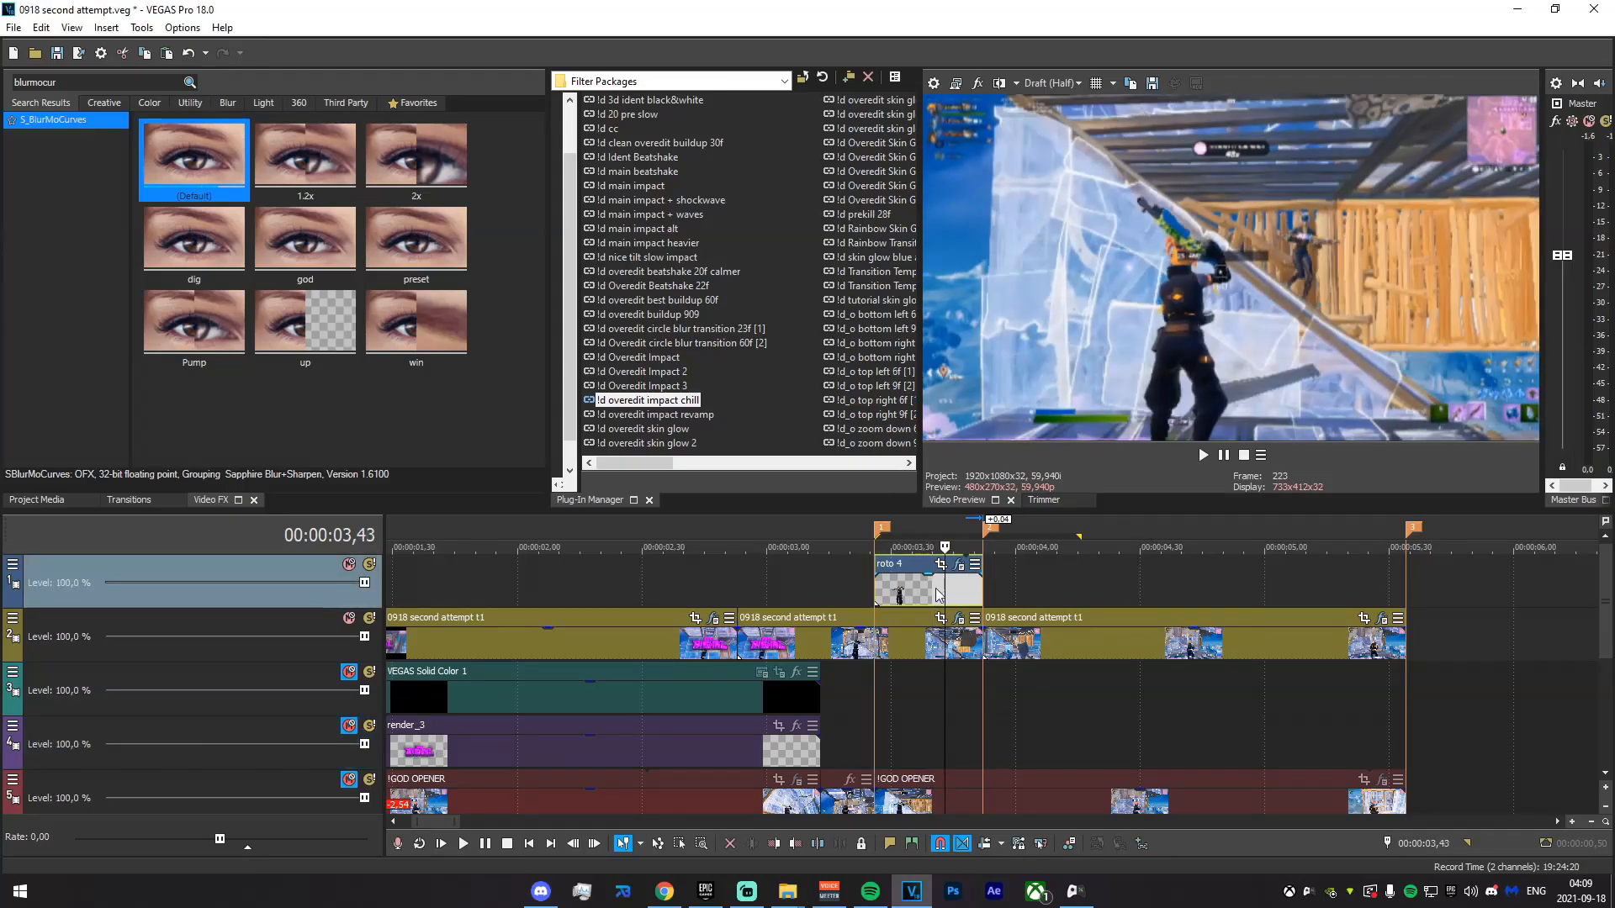
pyautogui.click(887, 590)
pyautogui.click(953, 599)
pyautogui.click(937, 587)
pyautogui.click(952, 592)
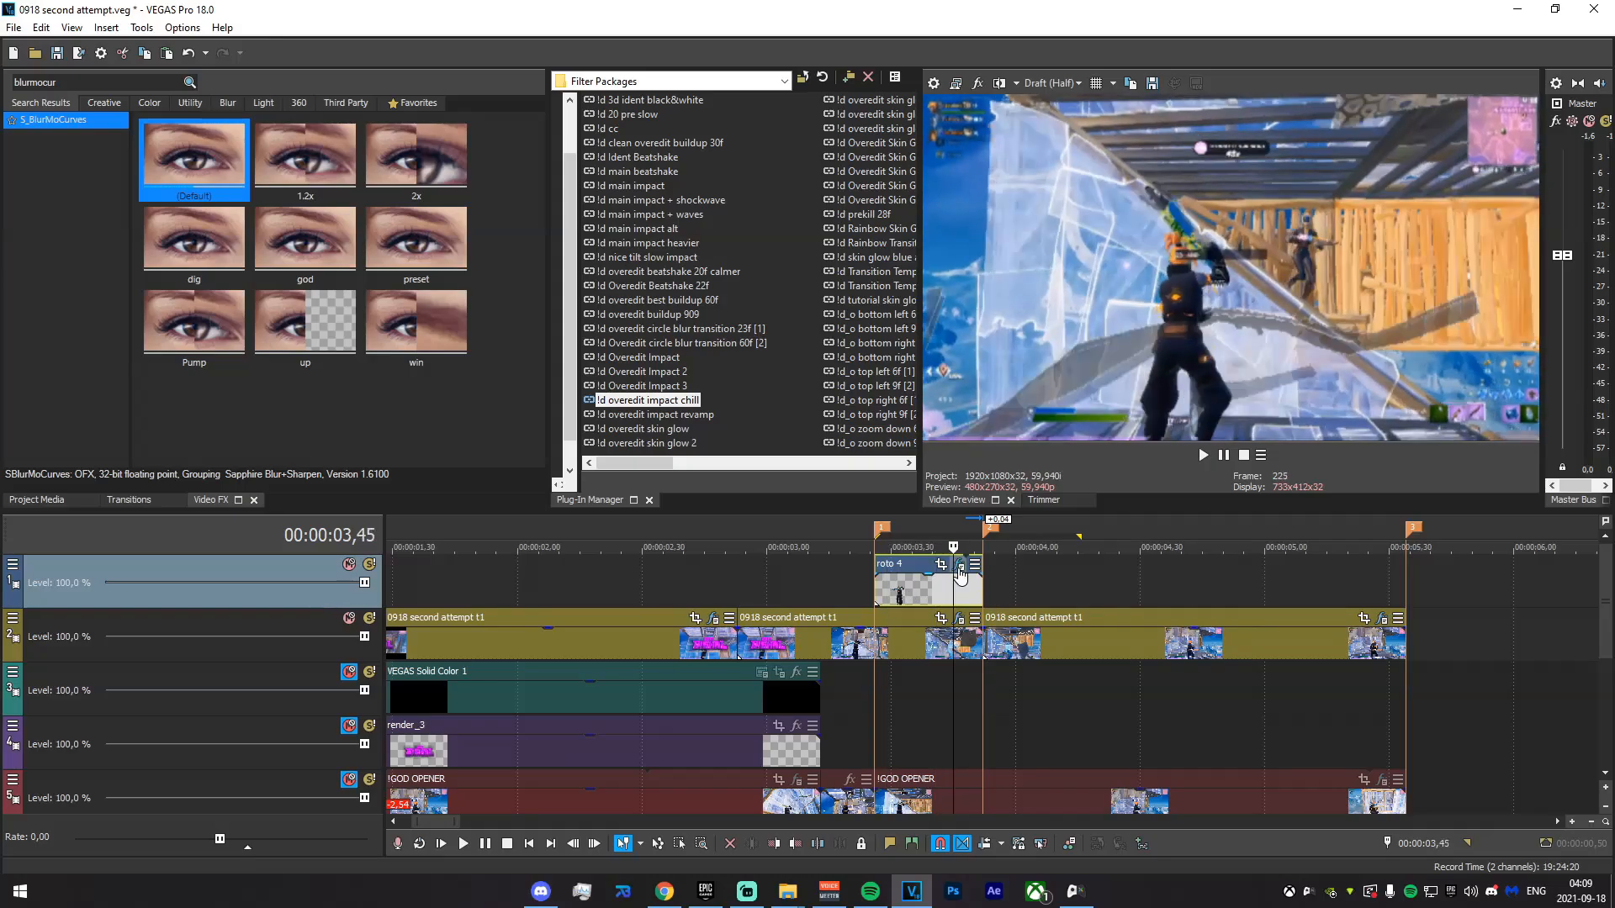
pyautogui.click(958, 565)
pyautogui.click(578, 74)
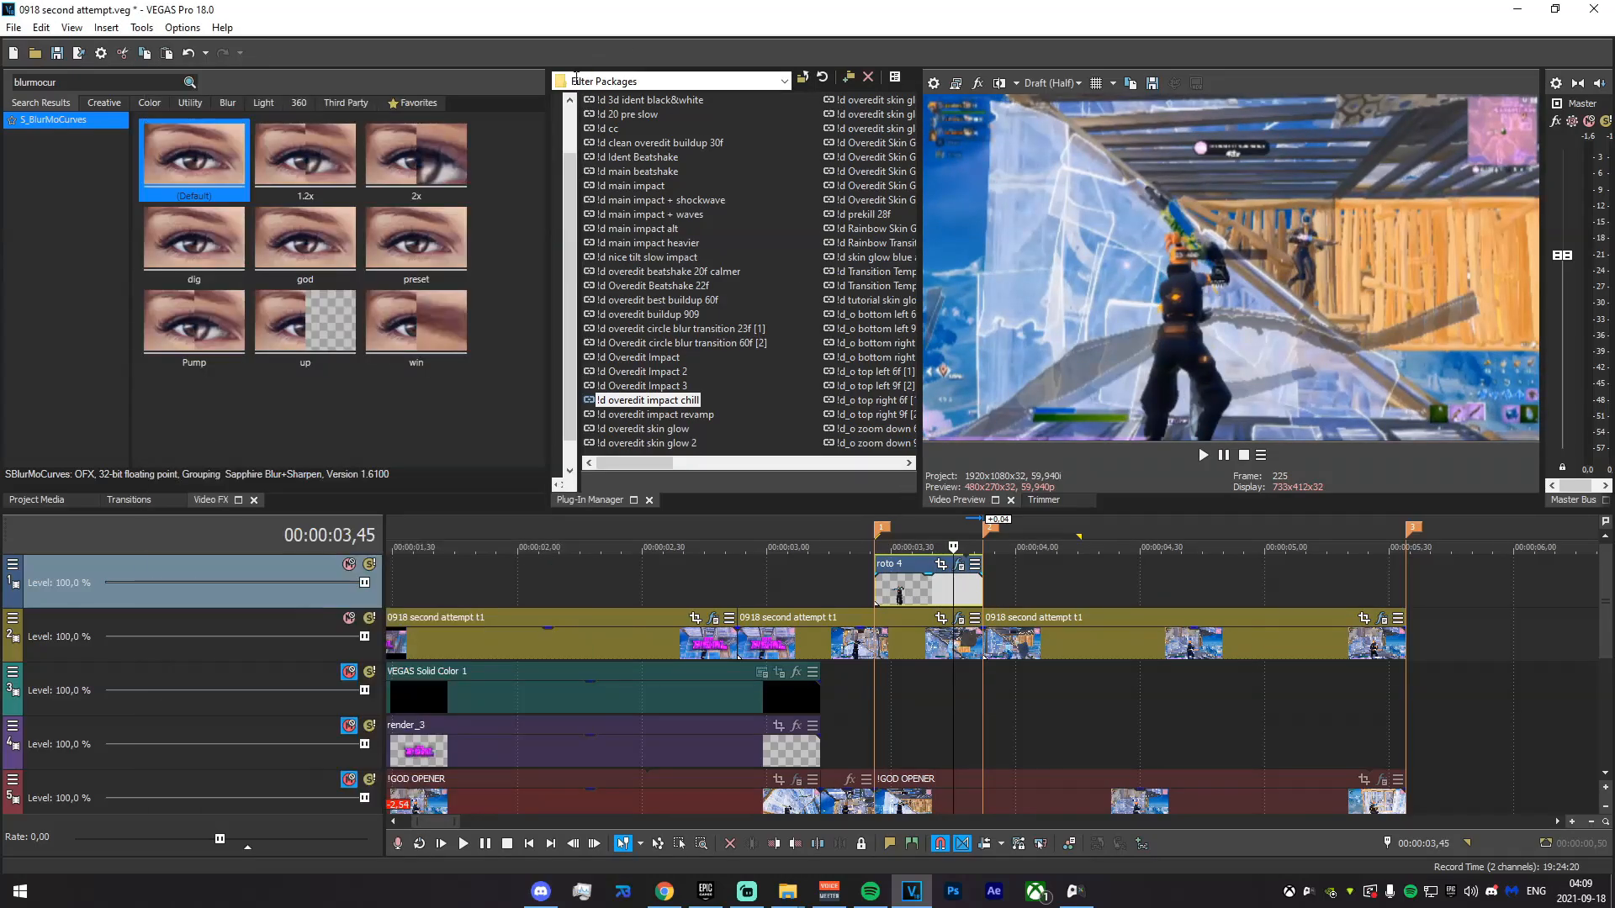
# - Save the project and render only the roto 4 clip's range as "0918 second attempt mask.mov" with the QuickTime 7 rgb alpha template
pyautogui.doubleClick(978, 589)
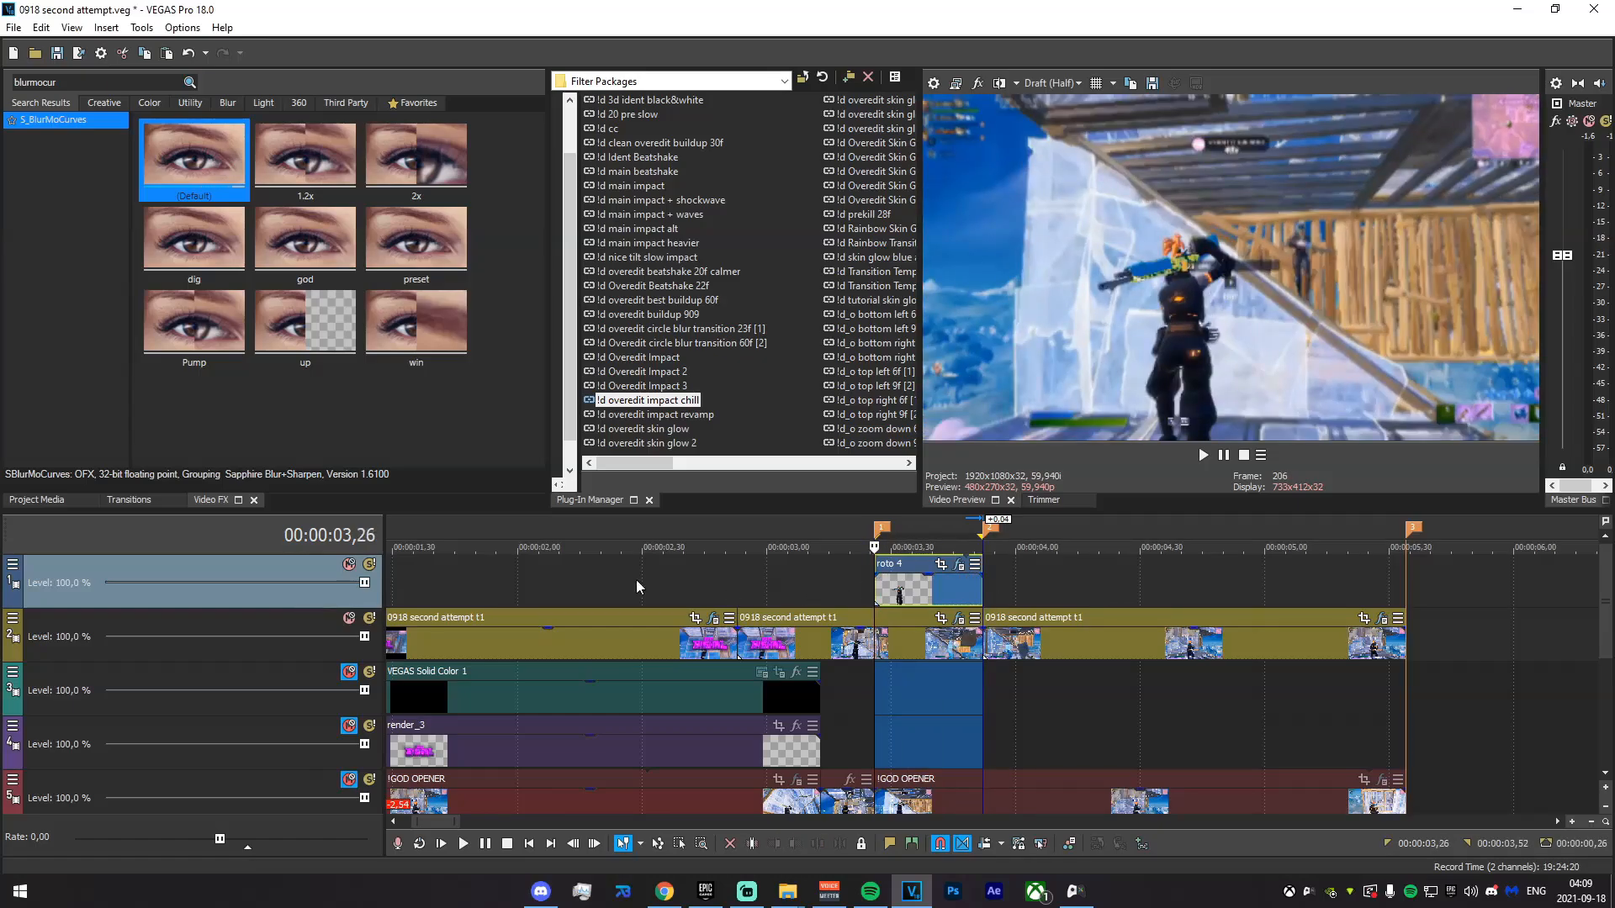
pyautogui.hotkey('ctrl', 's')
pyautogui.click(11, 27)
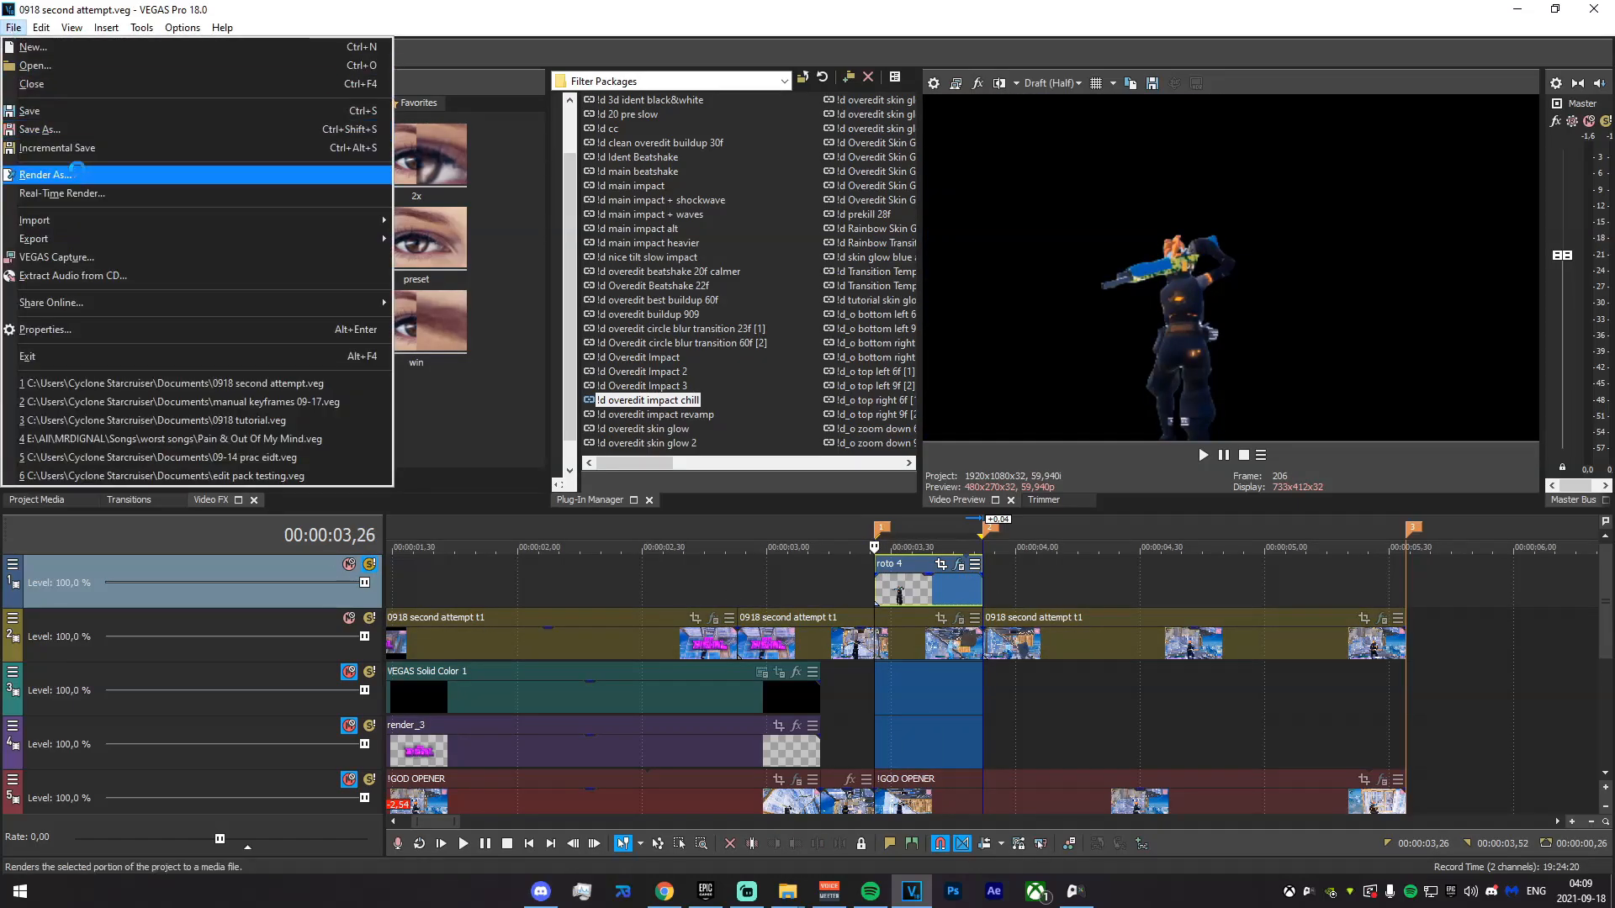
pyautogui.click(47, 169)
pyautogui.click(586, 403)
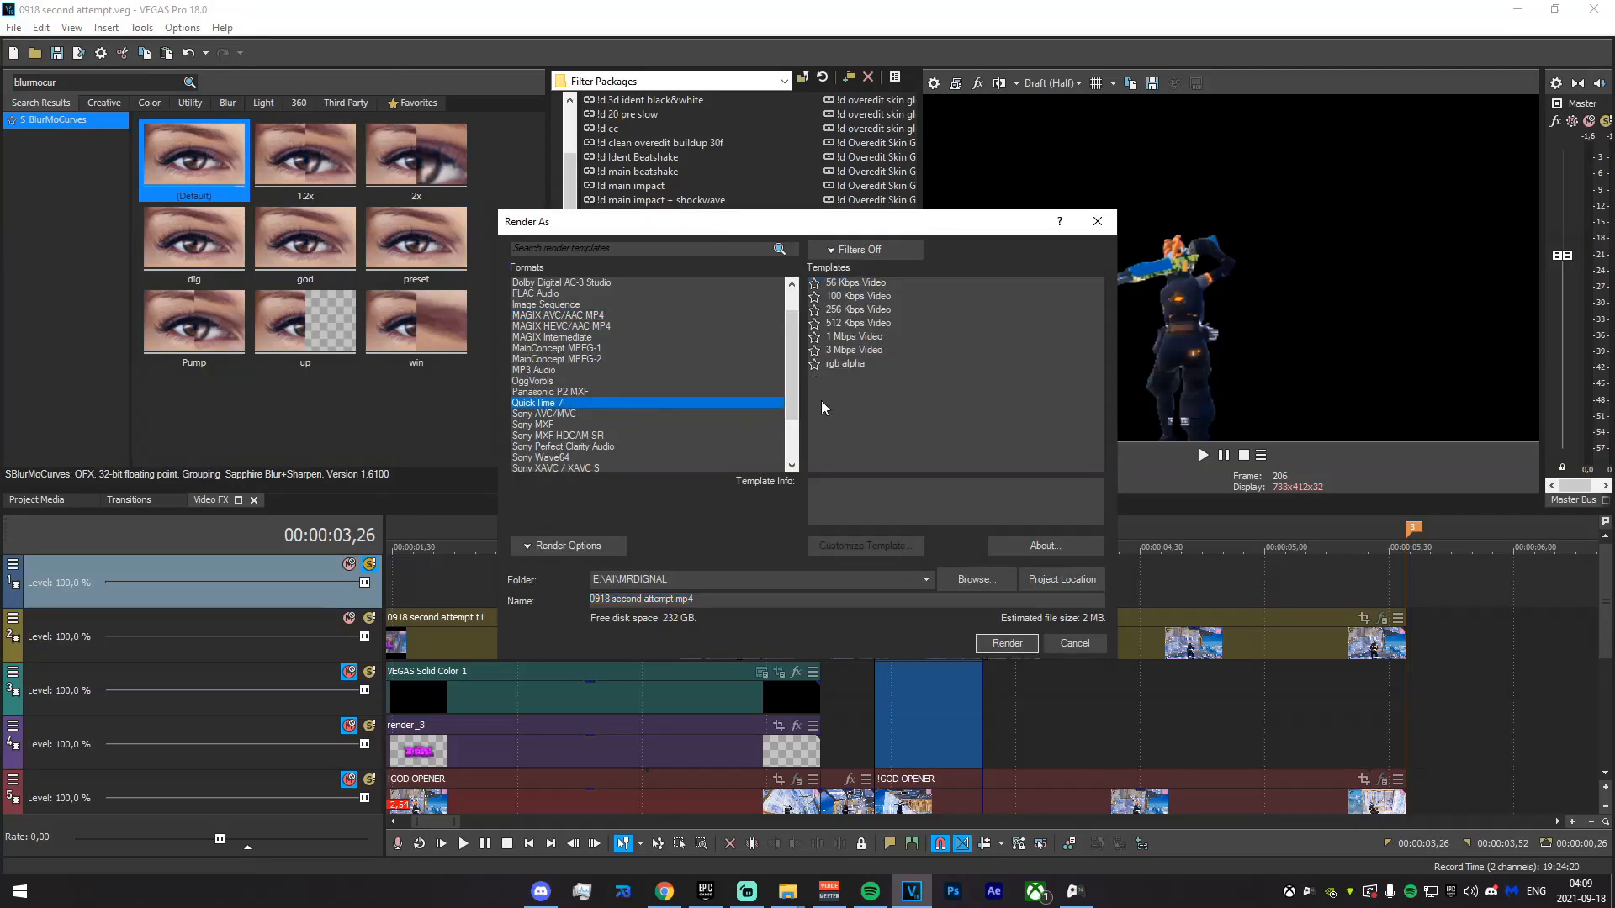
pyautogui.click(853, 364)
pyautogui.click(837, 548)
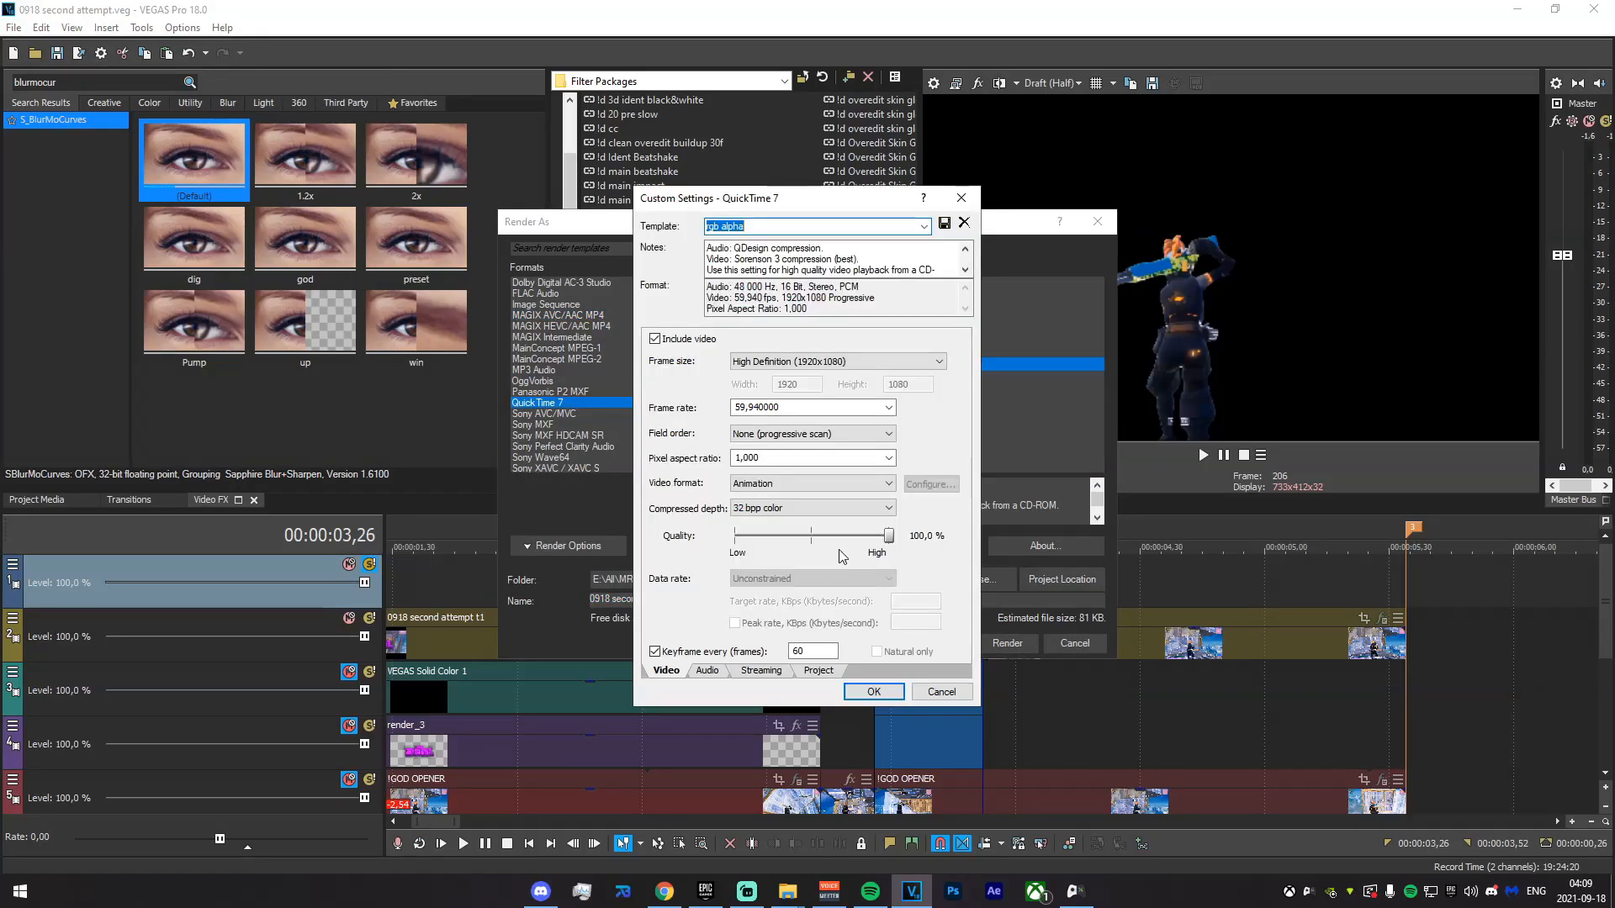
pyautogui.click(961, 198)
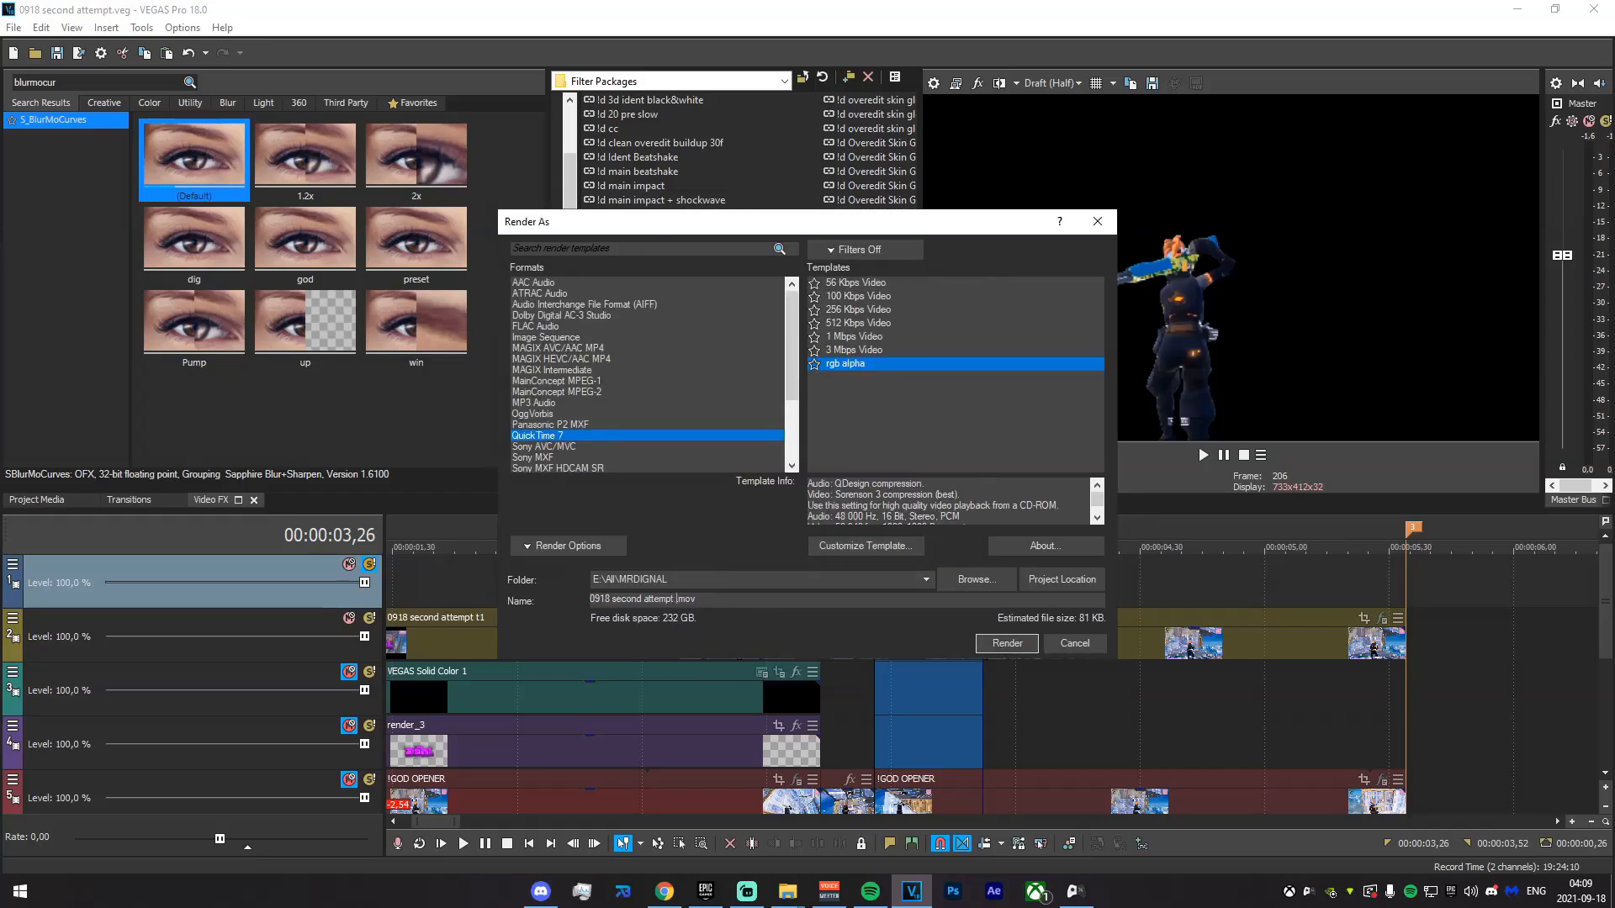
pyautogui.click(1002, 644)
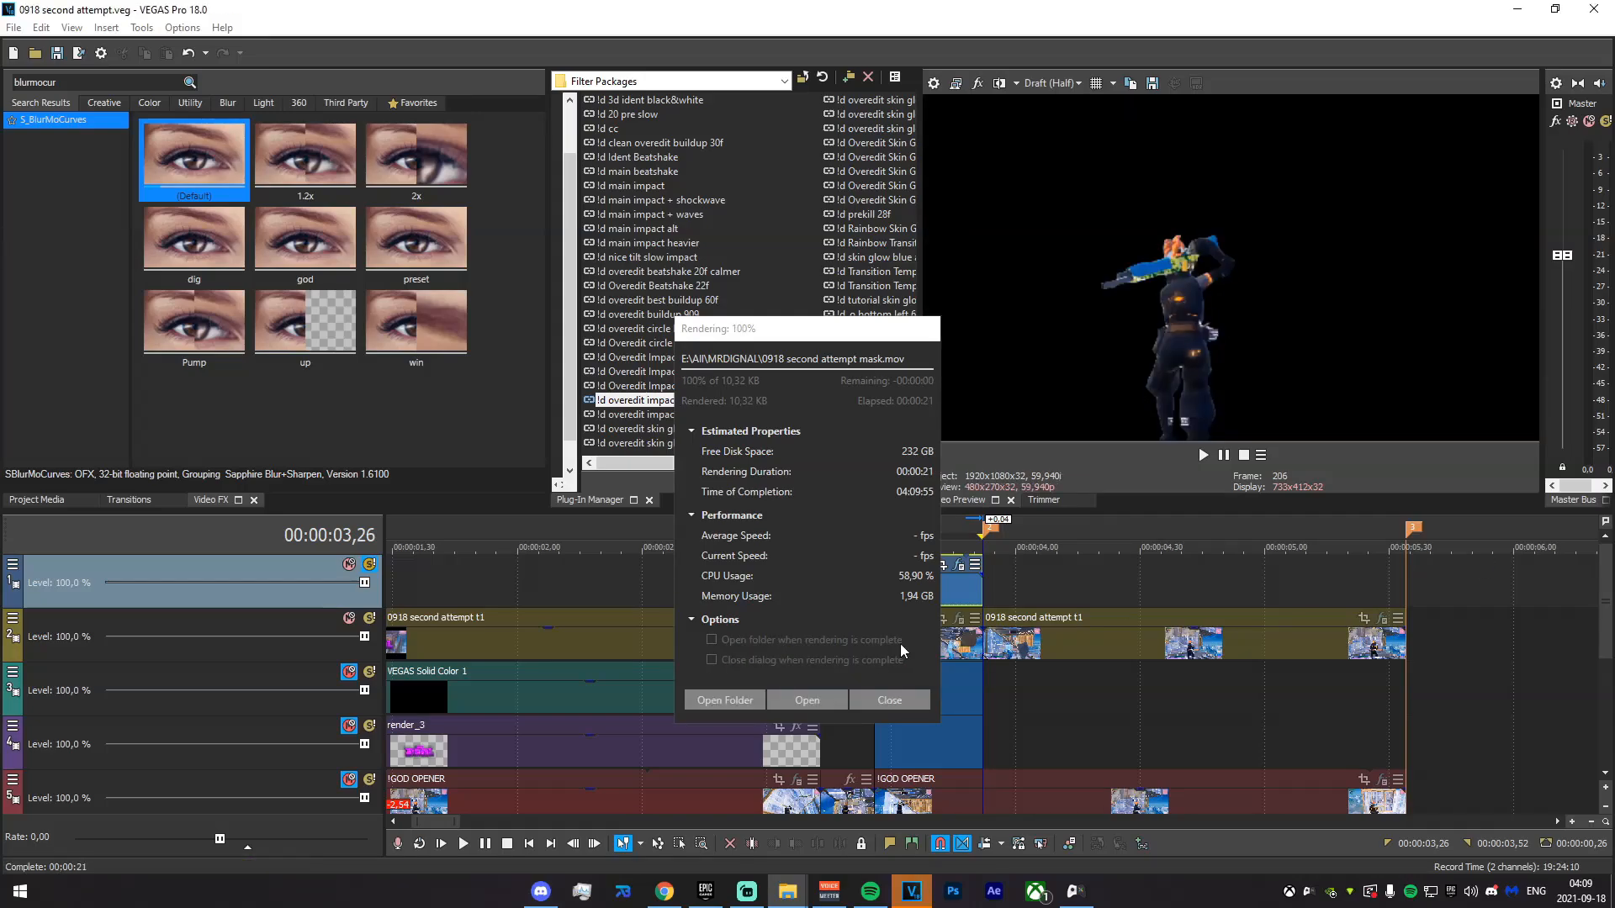
# - Place the rendered mask file from its output folder on a new top track, starting at the first marker
pyautogui.click(744, 701)
pyautogui.moveTo(1323, 706); pyautogui.dragTo(877, 556)
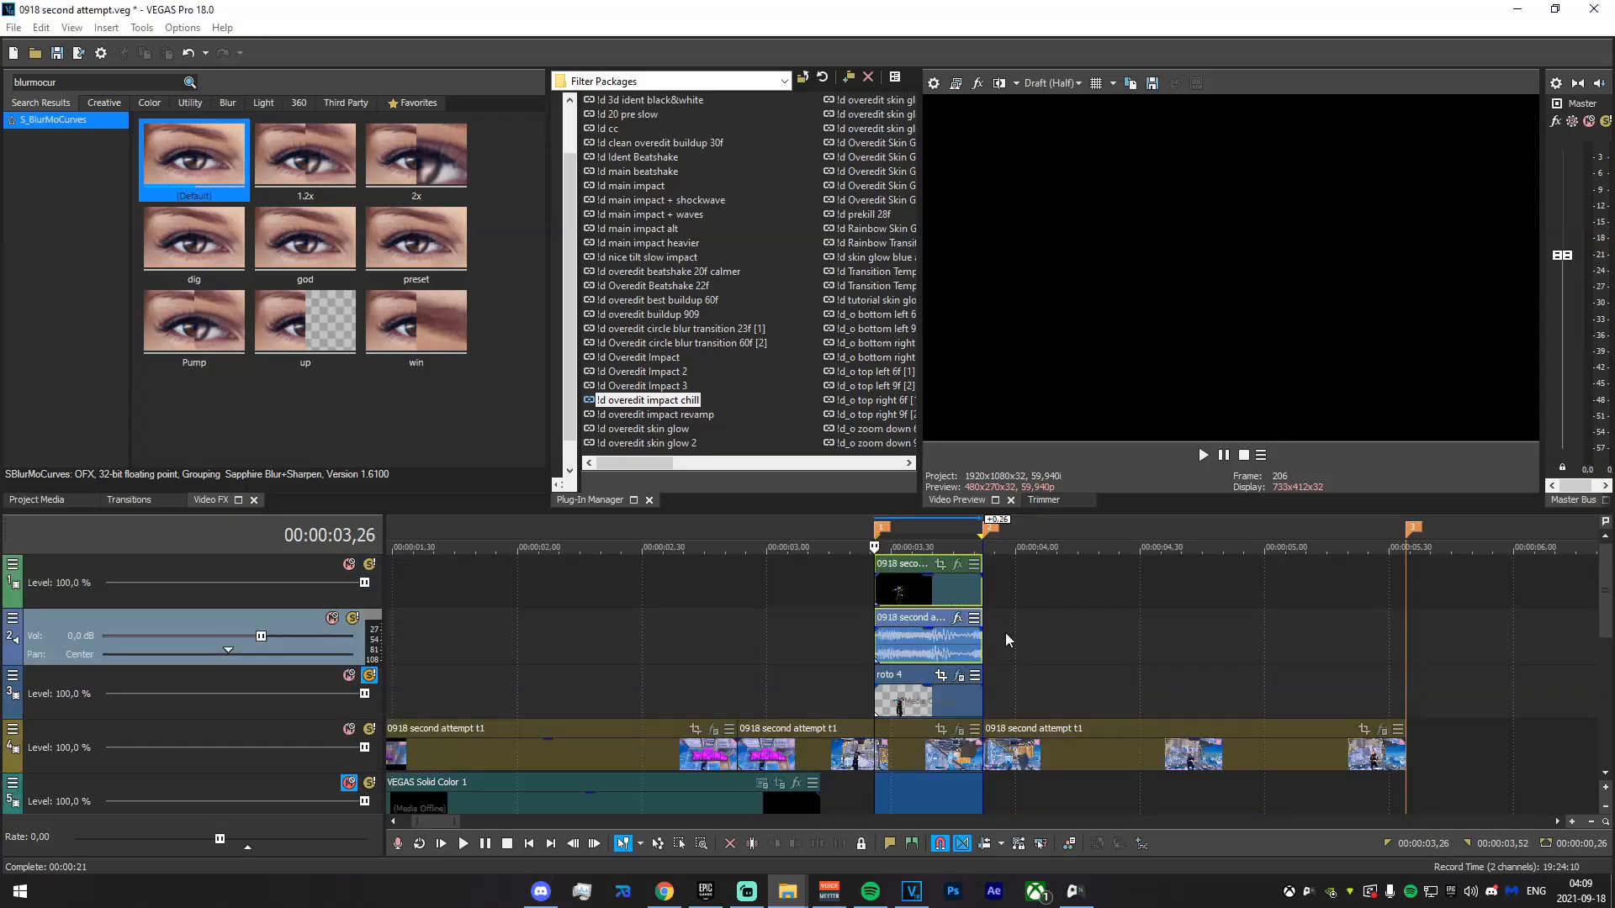
# - Delete the mask clip's audio track and the old roto 4 track
pyautogui.rightClick(1006, 632)
pyautogui.click(1056, 496)
pyautogui.rightClick(1056, 629)
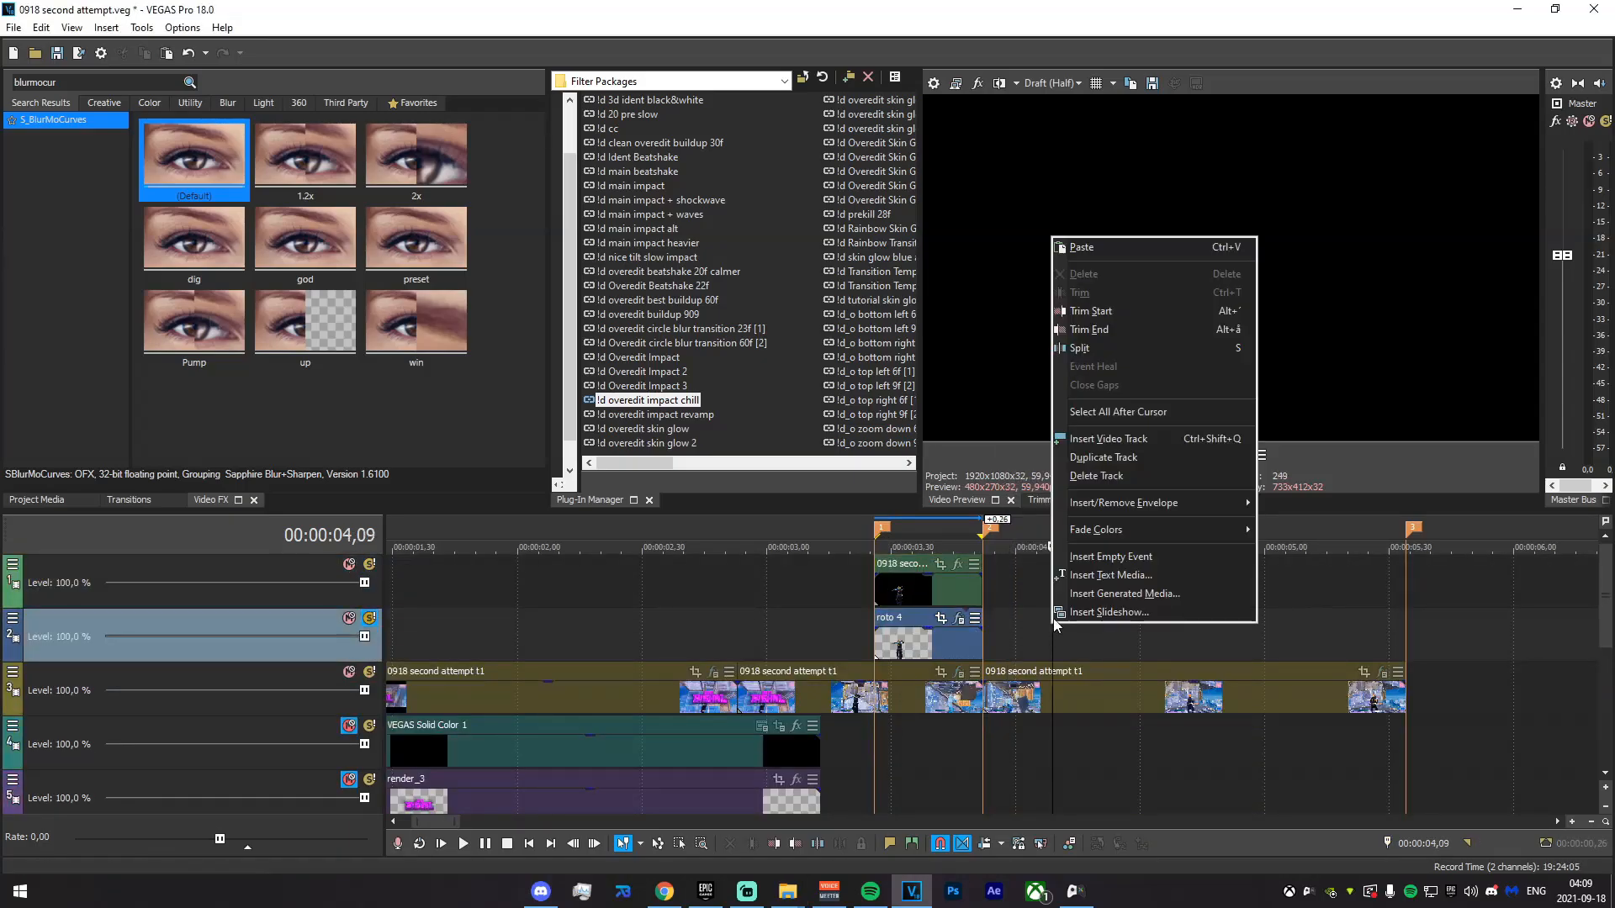
pyautogui.click(1115, 484)
# - Set the alpha channel of the 0918 second attempt mask clip's media to Straight (unmatted) and apply the properties
pyautogui.rightClick(936, 580)
pyautogui.click(967, 838)
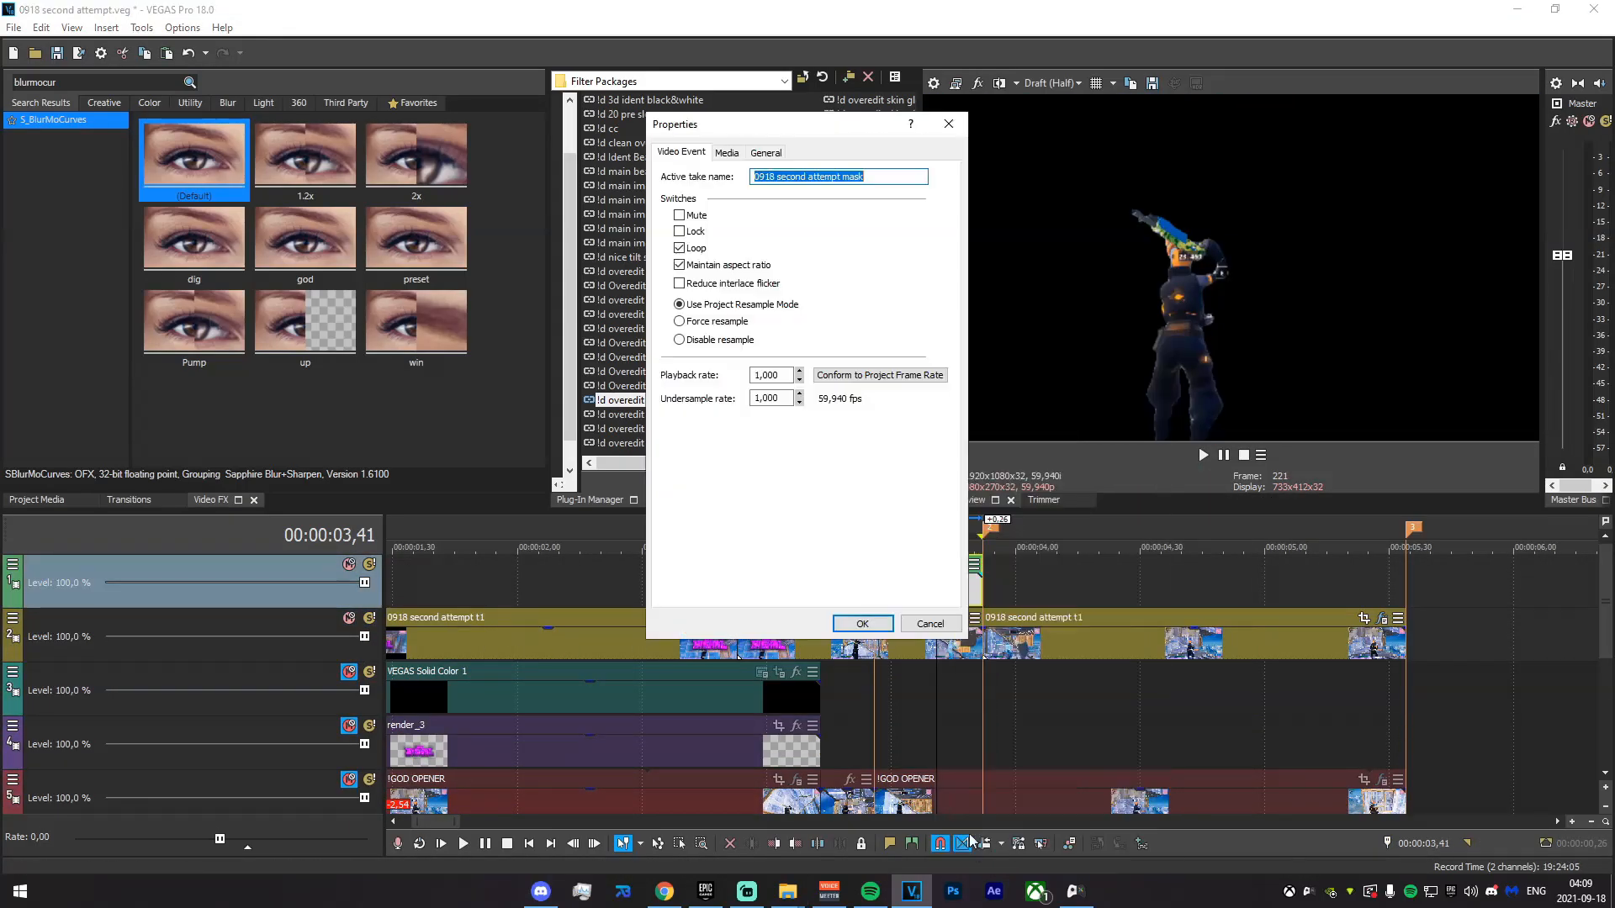
pyautogui.click(726, 152)
pyautogui.click(891, 415)
pyautogui.click(841, 472)
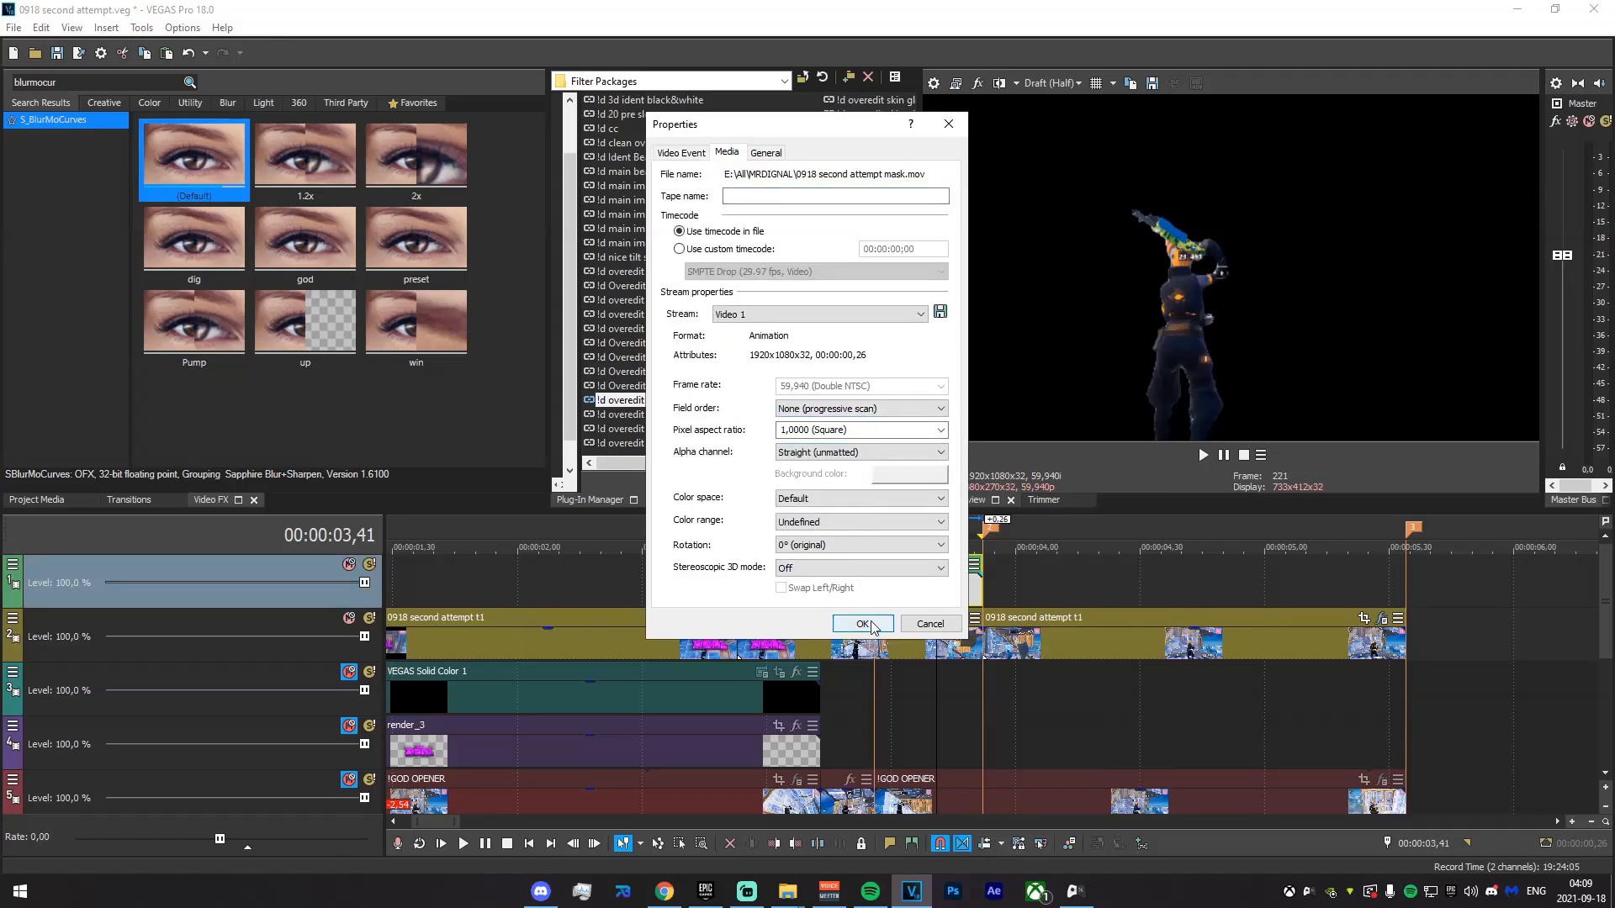
pyautogui.click(862, 623)
# - Check the mask's alignment at the first marker and inspect the effect chain on the rendered part beneath it
pyautogui.moveTo(859, 599)
pyautogui.mouseDown()
pyautogui.moveTo(959, 597)
pyautogui.moveTo(825, 599)
pyautogui.moveTo(936, 604)
pyautogui.moveTo(876, 604)
pyautogui.mouseUp()
pyautogui.click(879, 603)
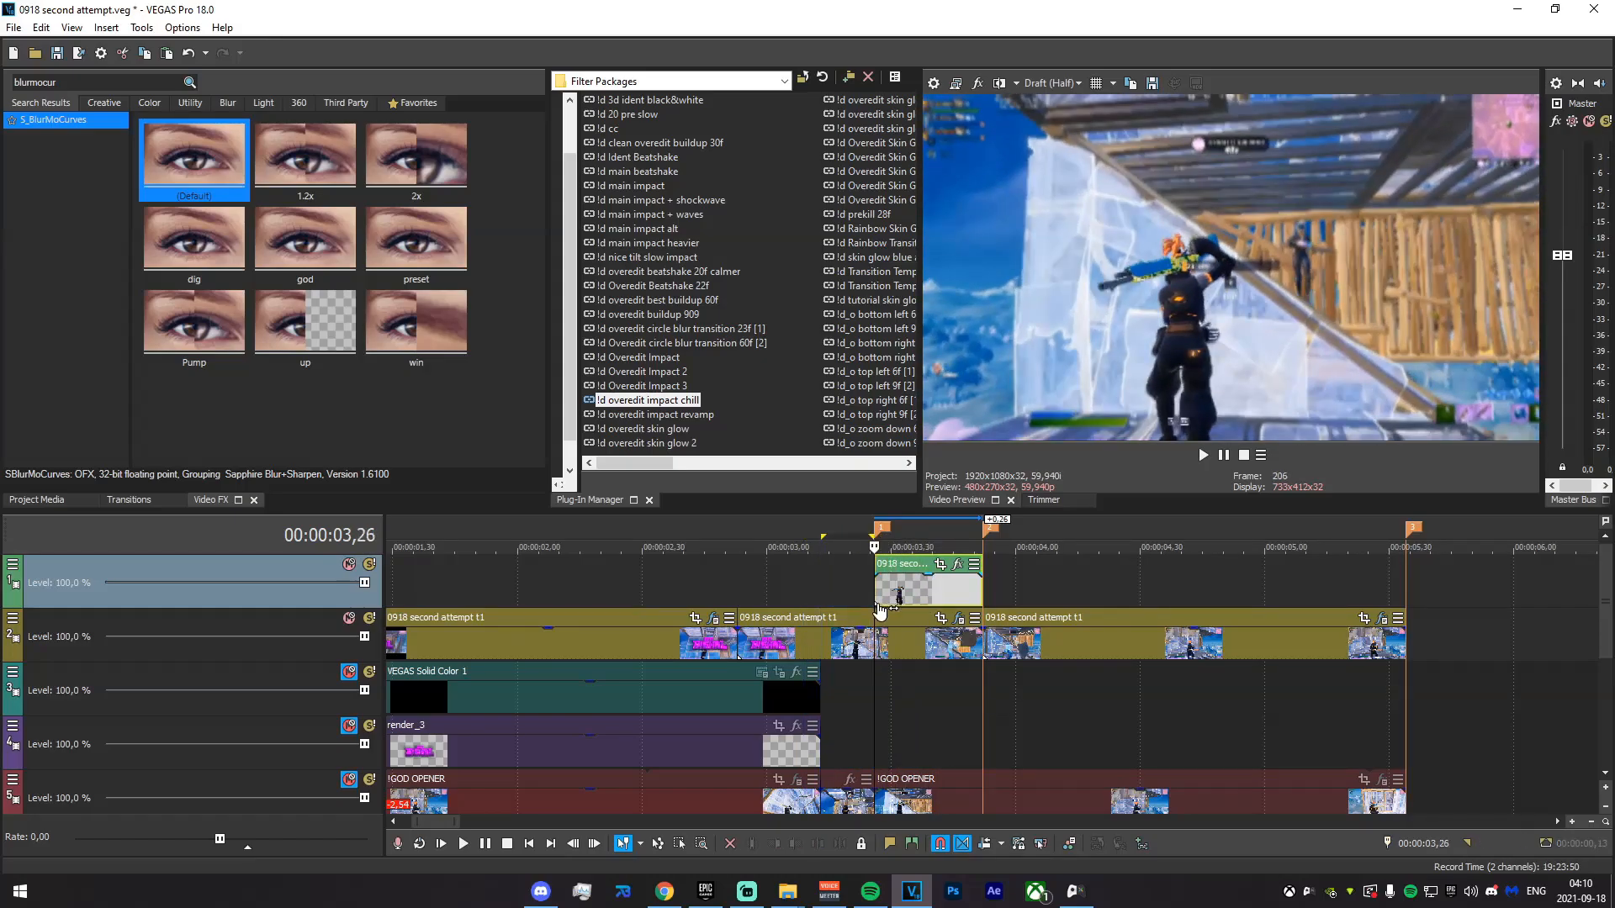
pyautogui.click(882, 642)
pyautogui.click(958, 617)
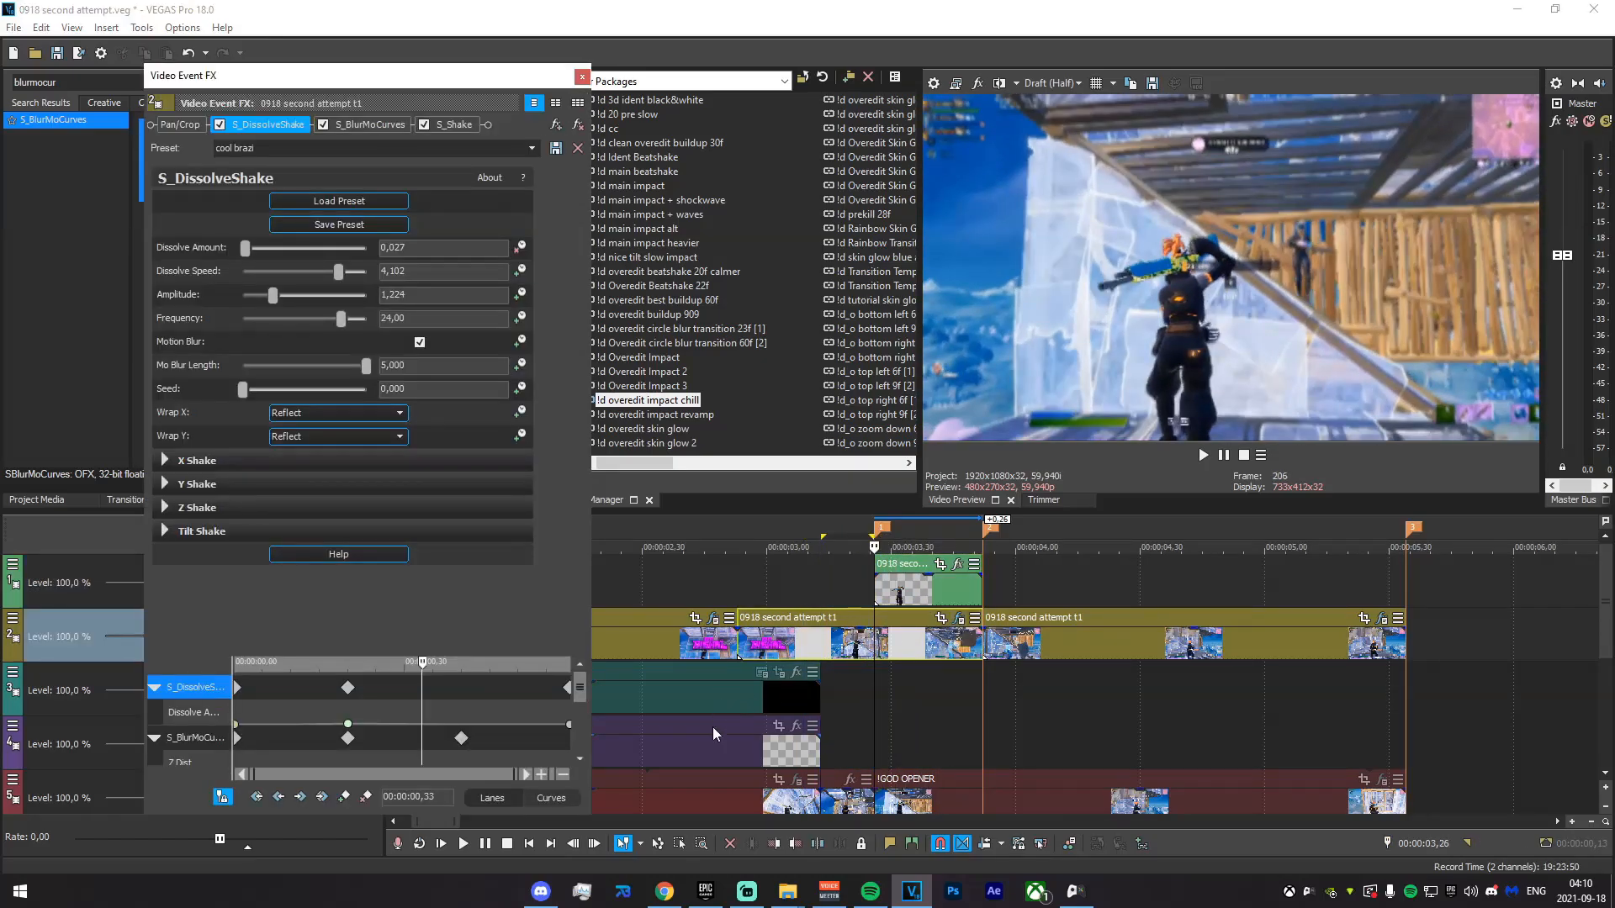
pyautogui.scroll(3, 820, 724)
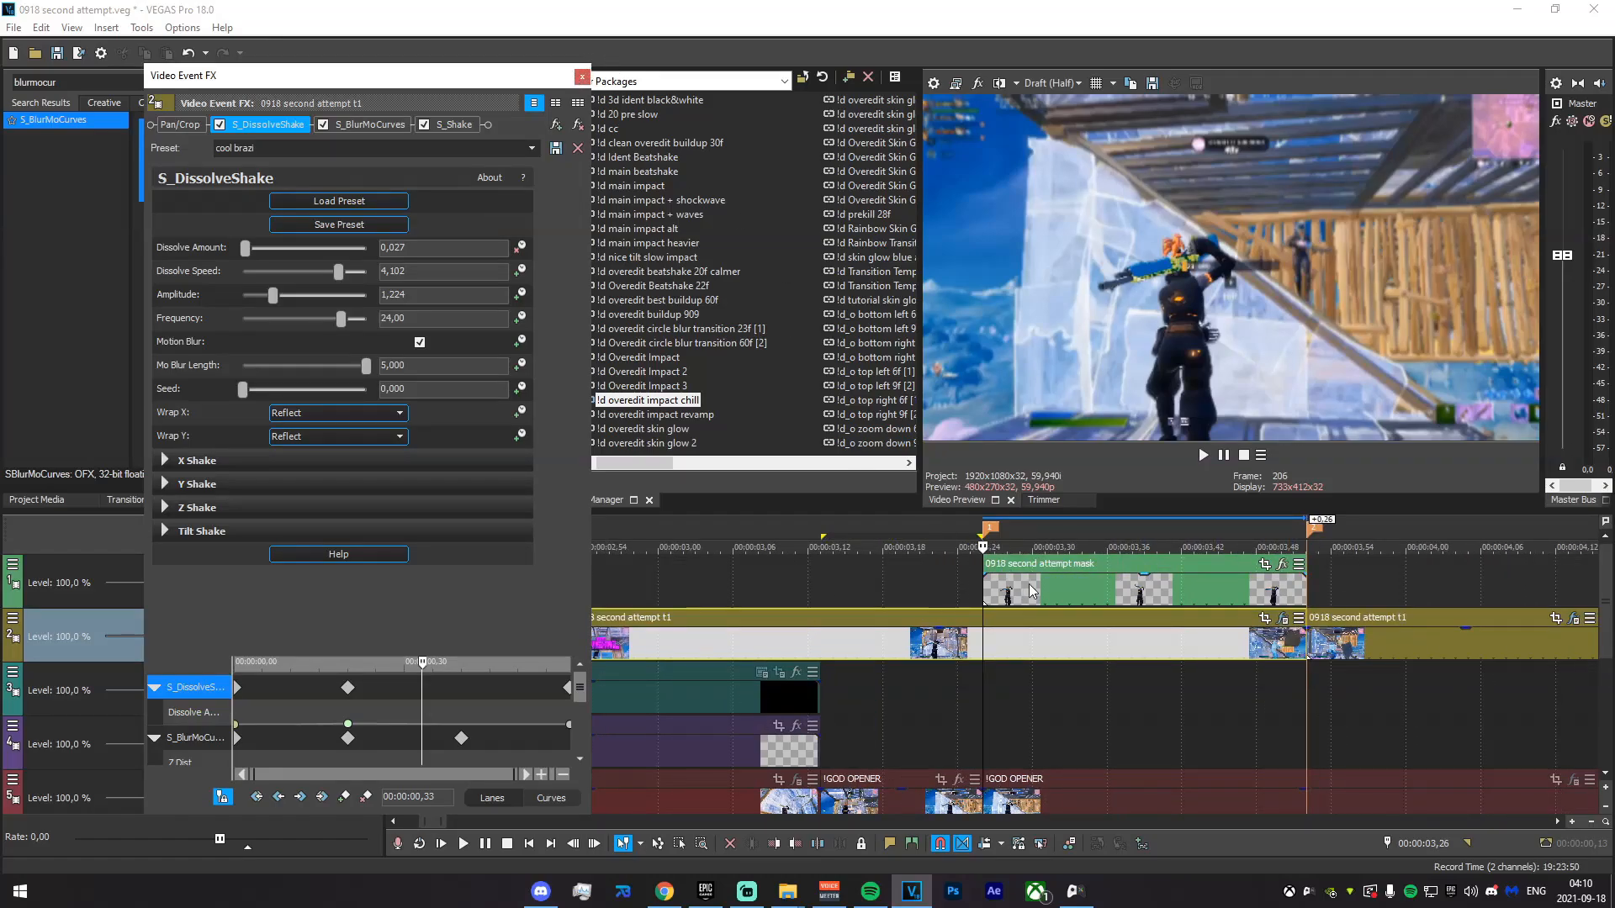
pyautogui.click(582, 77)
# - Apply the "!dpack character outline" filter package to the 0918 second attempt mask clip
pyautogui.scroll(-5, 680, 430)
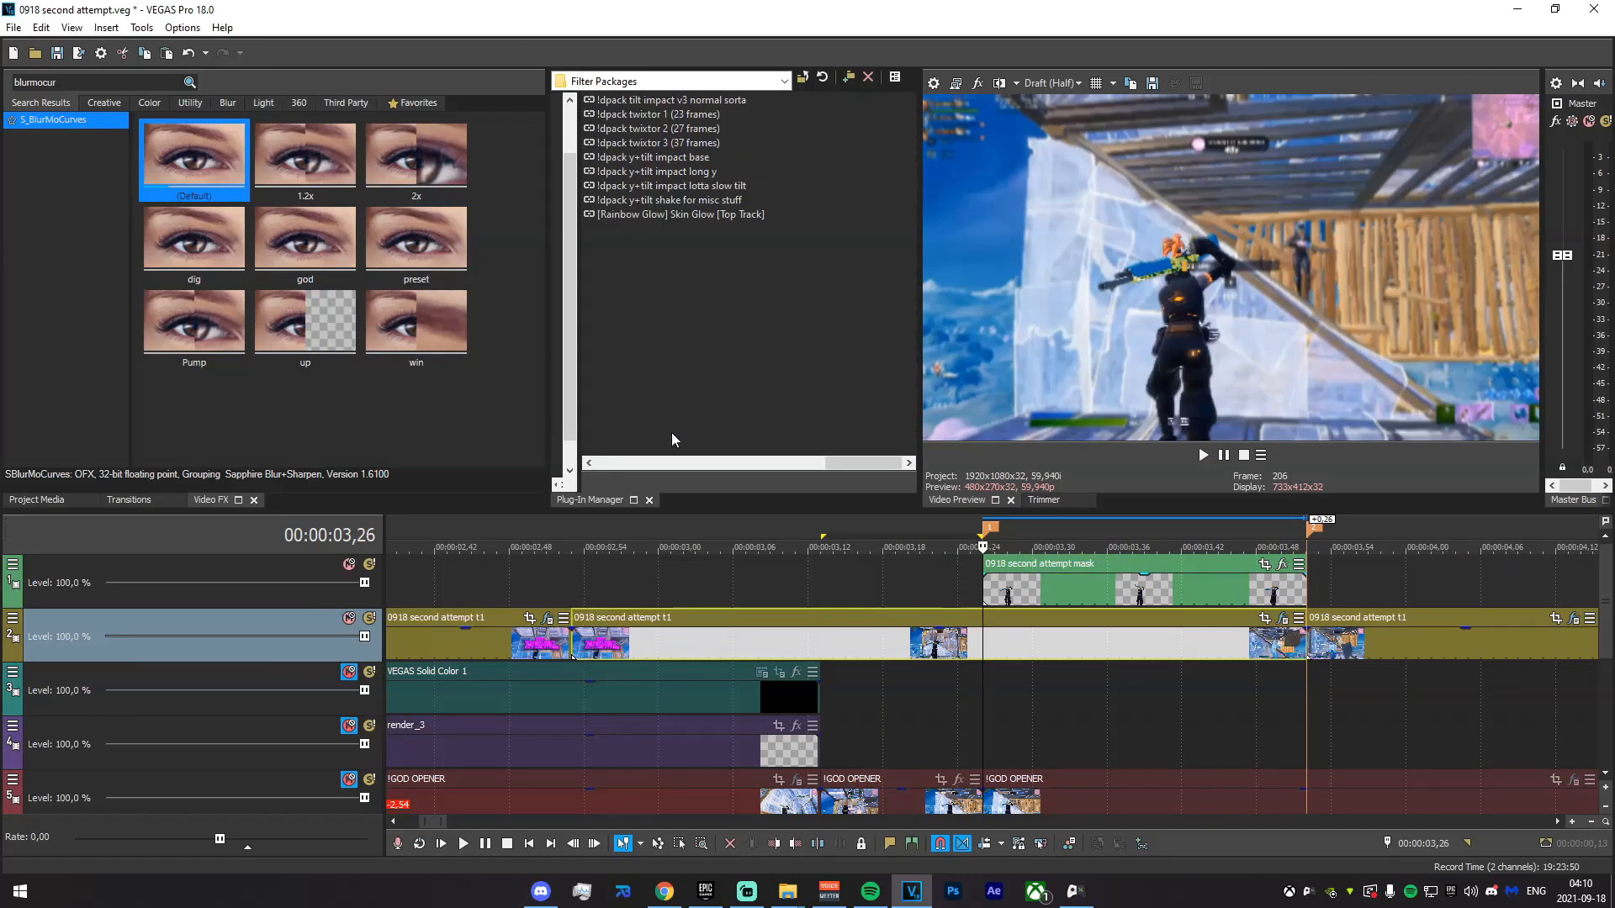
pyautogui.scroll(2, 671, 406)
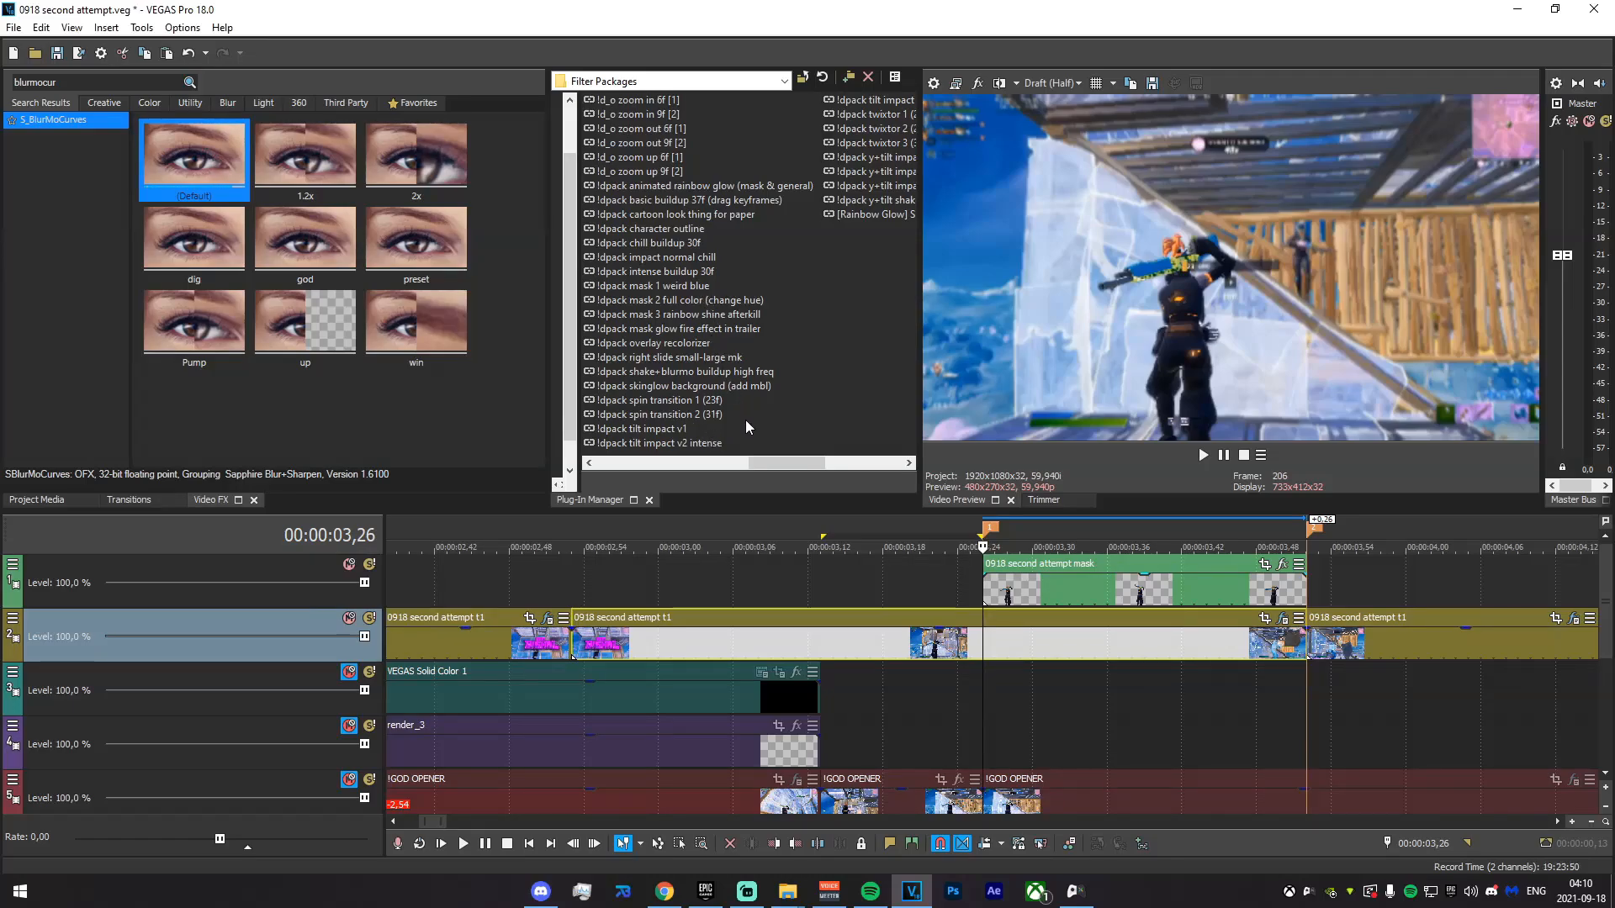
pyautogui.moveTo(647, 228); pyautogui.dragTo(833, 555)
pyautogui.moveTo(697, 572); pyautogui.dragTo(1193, 598)
pyautogui.click(1192, 598)
# - Set both the inner and outer colors of the mask's uni.Ecto glow to light blue (197; 0,6; 1,0) and preview the outline
pyautogui.click(450, 366)
pyautogui.click(366, 373)
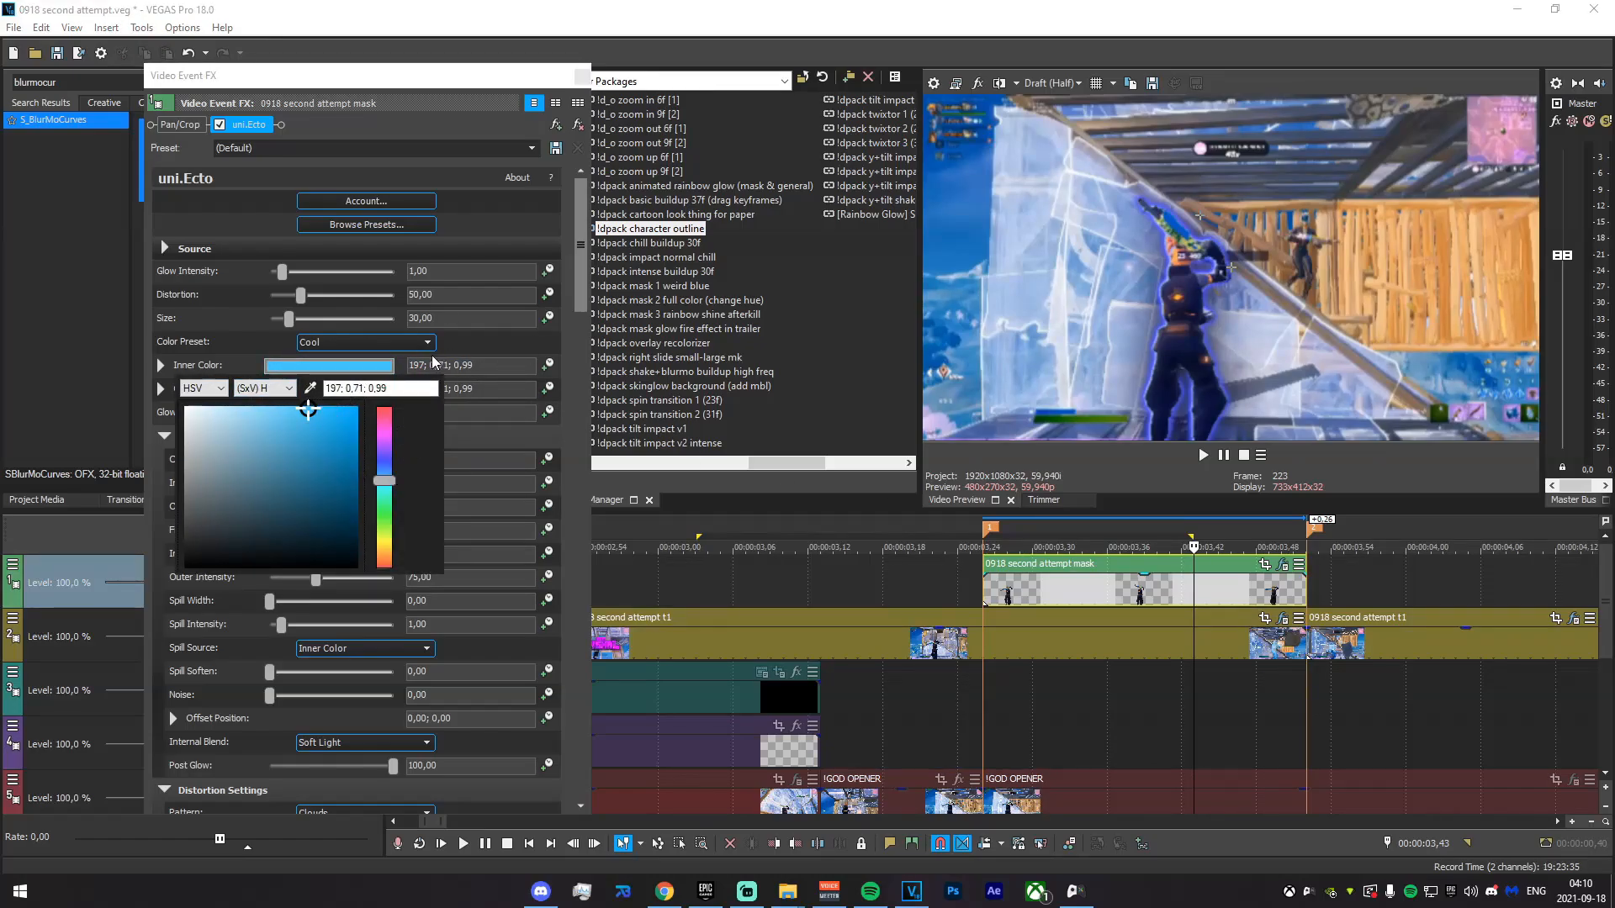
pyautogui.moveTo(300, 409); pyautogui.dragTo(290, 410)
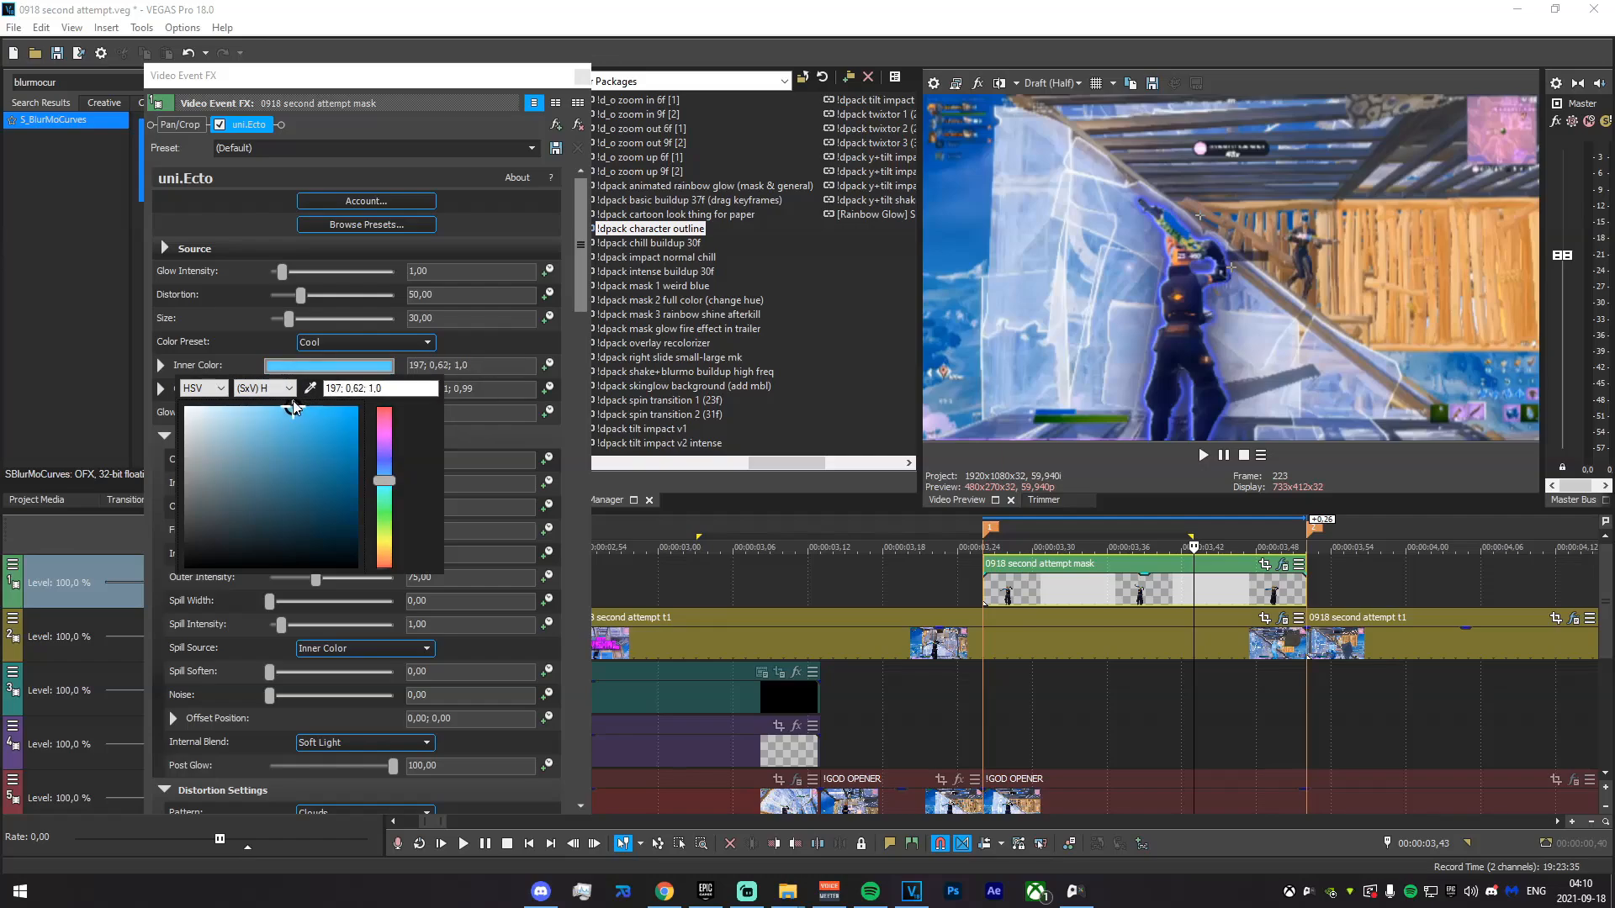
pyautogui.click(273, 346)
pyautogui.hotkey('ctrl', 'c')
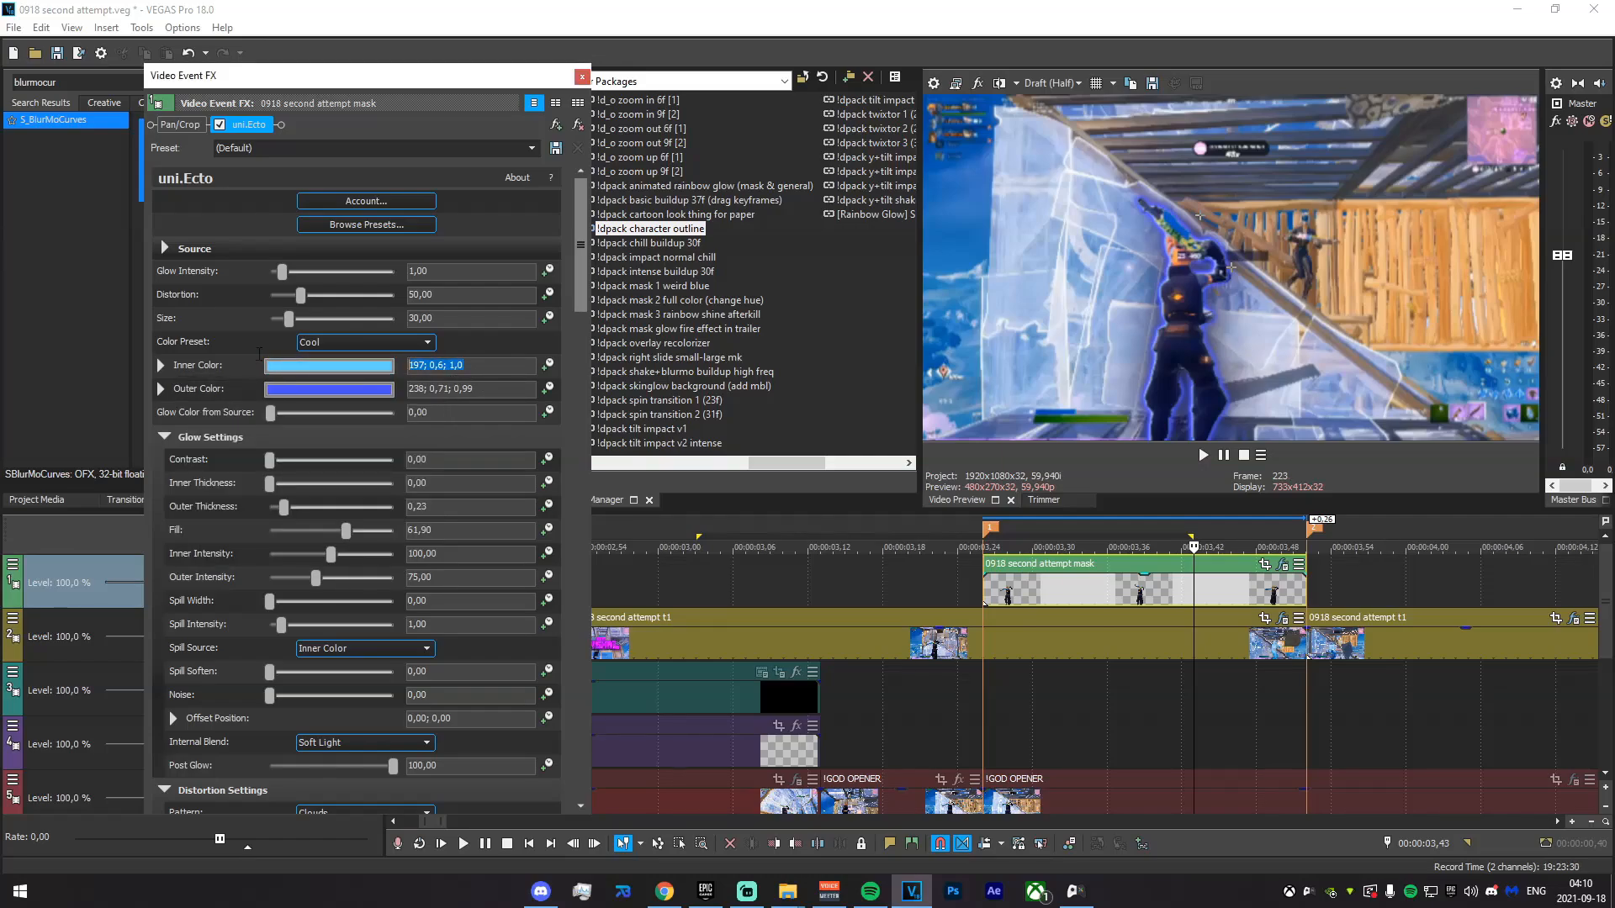
pyautogui.moveTo(477, 388); pyautogui.dragTo(390, 378)
pyautogui.hotkey('ctrl', 'v')
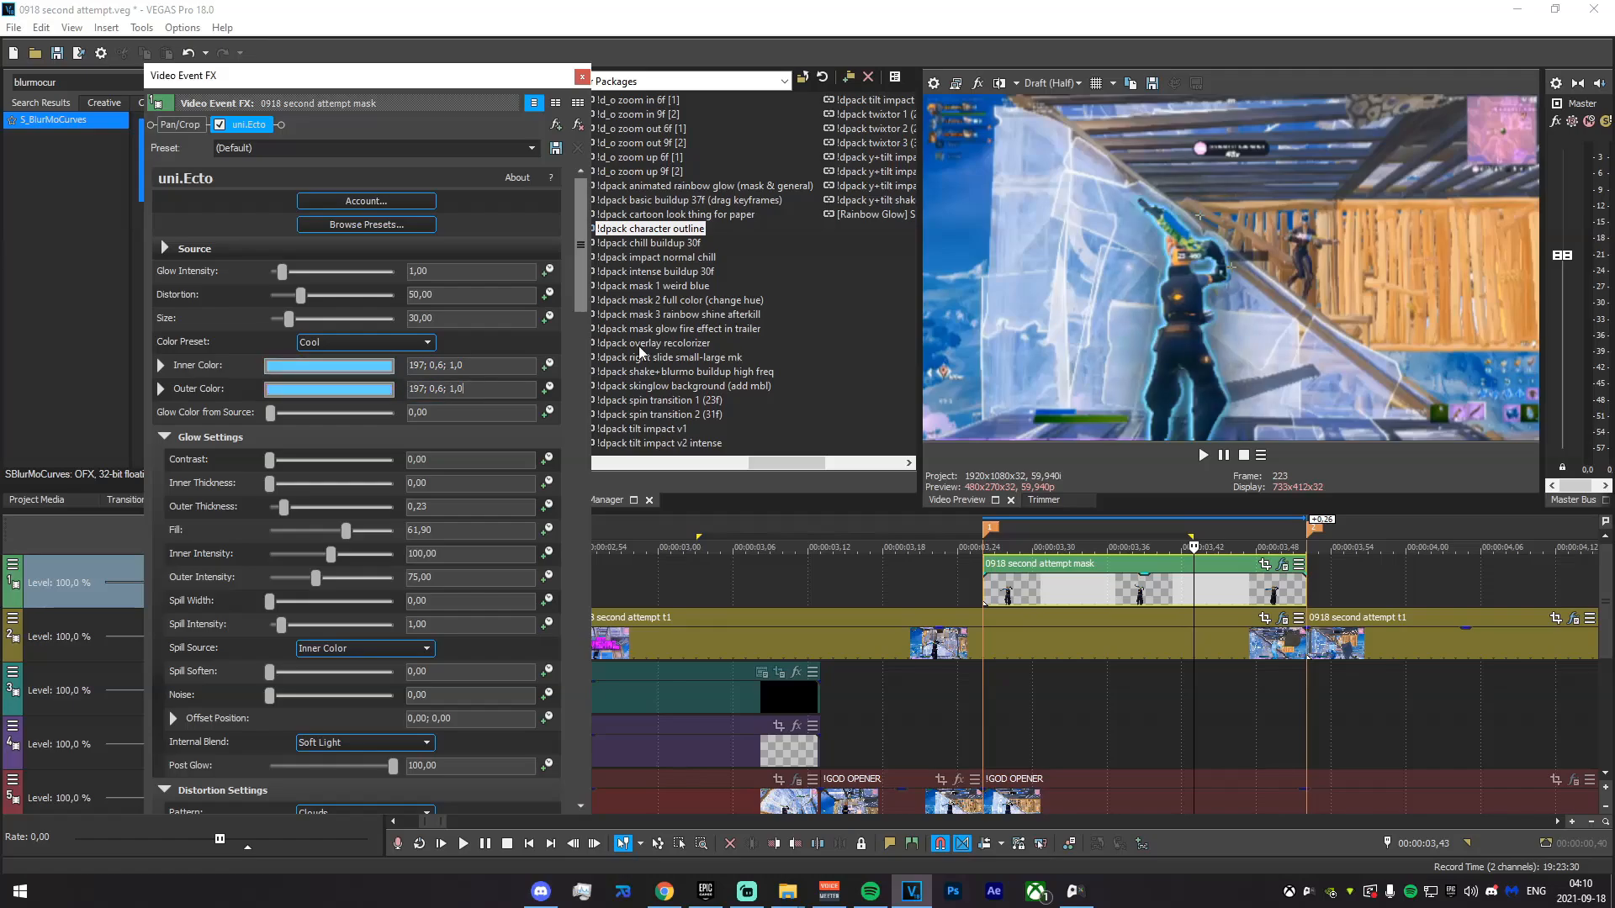
pyautogui.moveTo(898, 559); pyautogui.dragTo(1193, 593)
pyautogui.click(1194, 593)
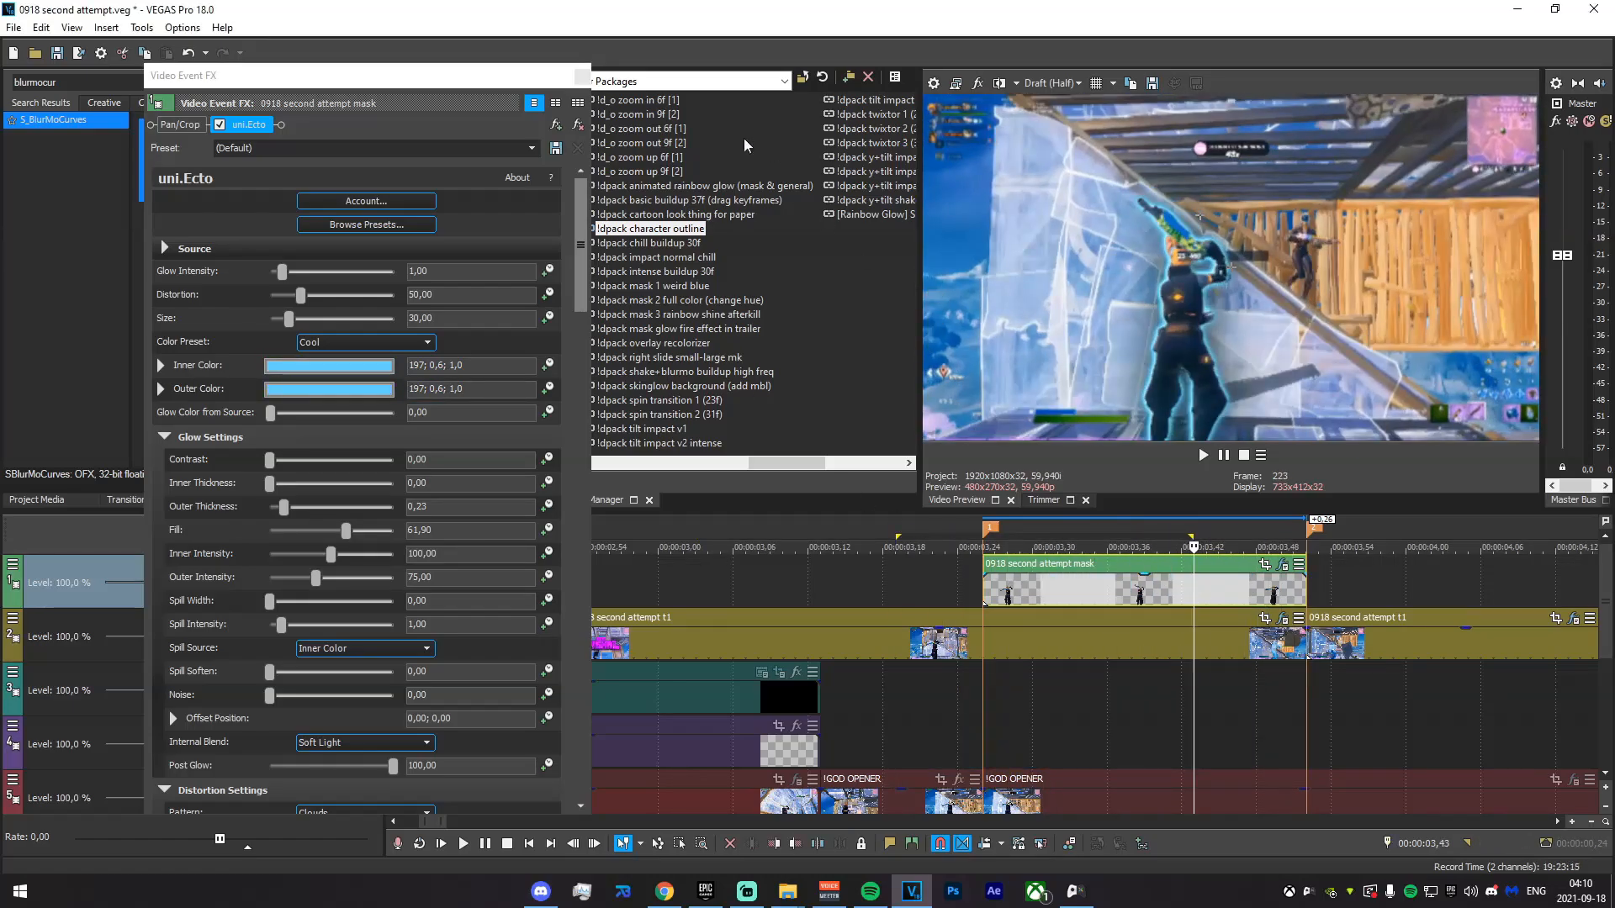
# - Add the "fire shockwave (reverse and add attributes)" video on a new track above the mask, starting at the first marker
pyautogui.click(581, 77)
pyautogui.hotkey('alt', 'Tab')
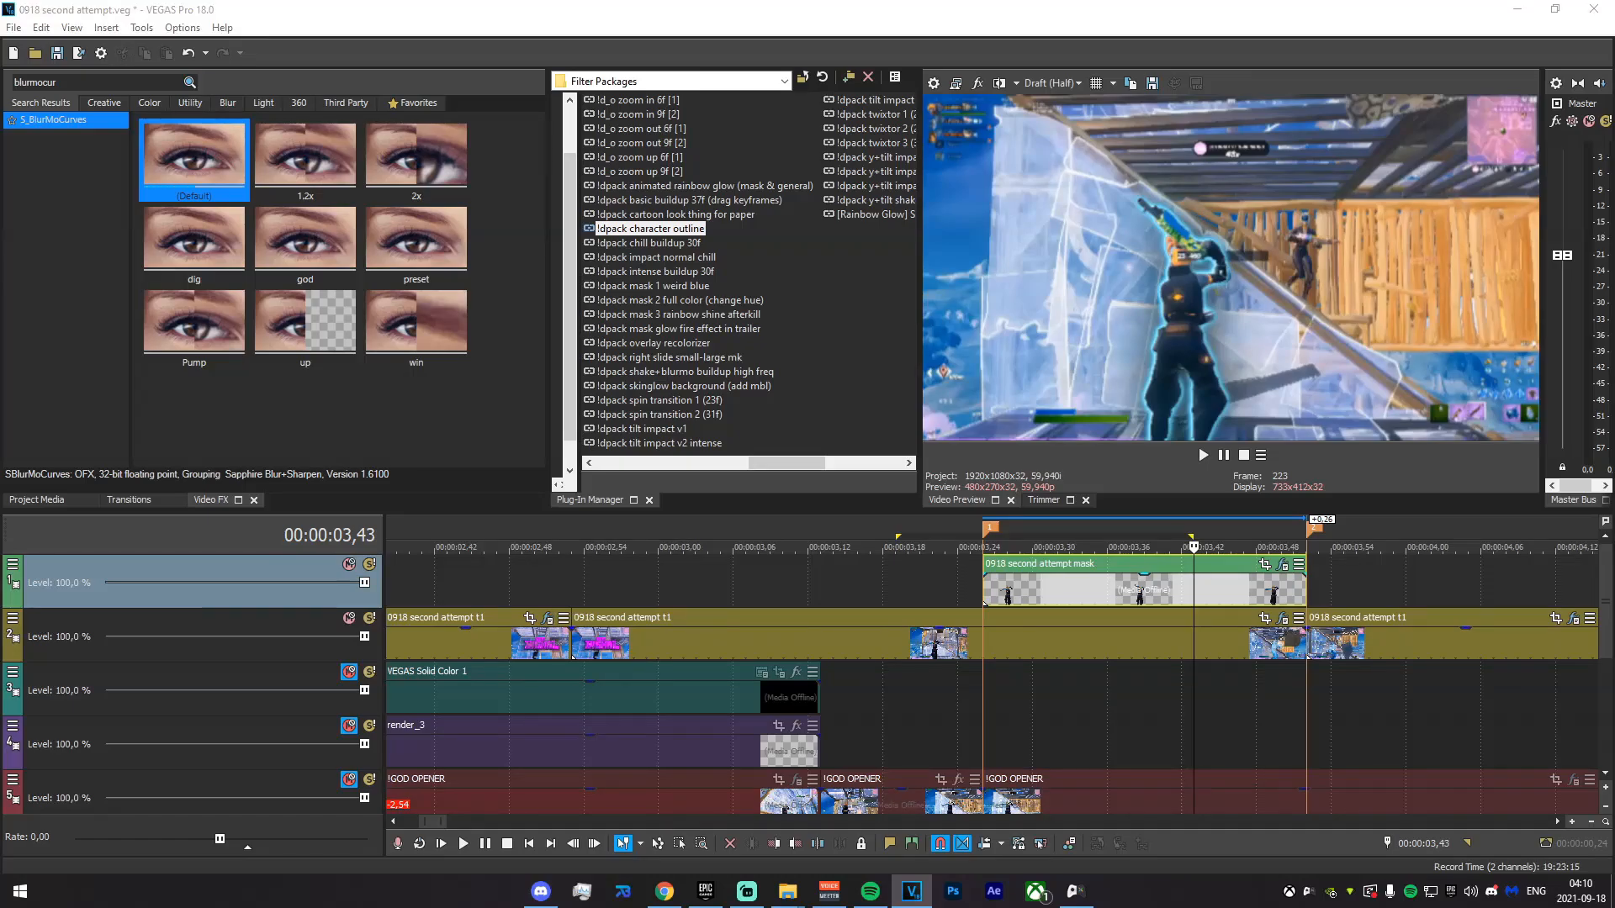
pyautogui.hotkey('alt', 'Tab')
pyautogui.moveTo(967, 500); pyautogui.dragTo(1001, 580)
pyautogui.scroll(-3, 1001, 582)
pyautogui.rightClick(854, 643)
pyautogui.click(898, 512)
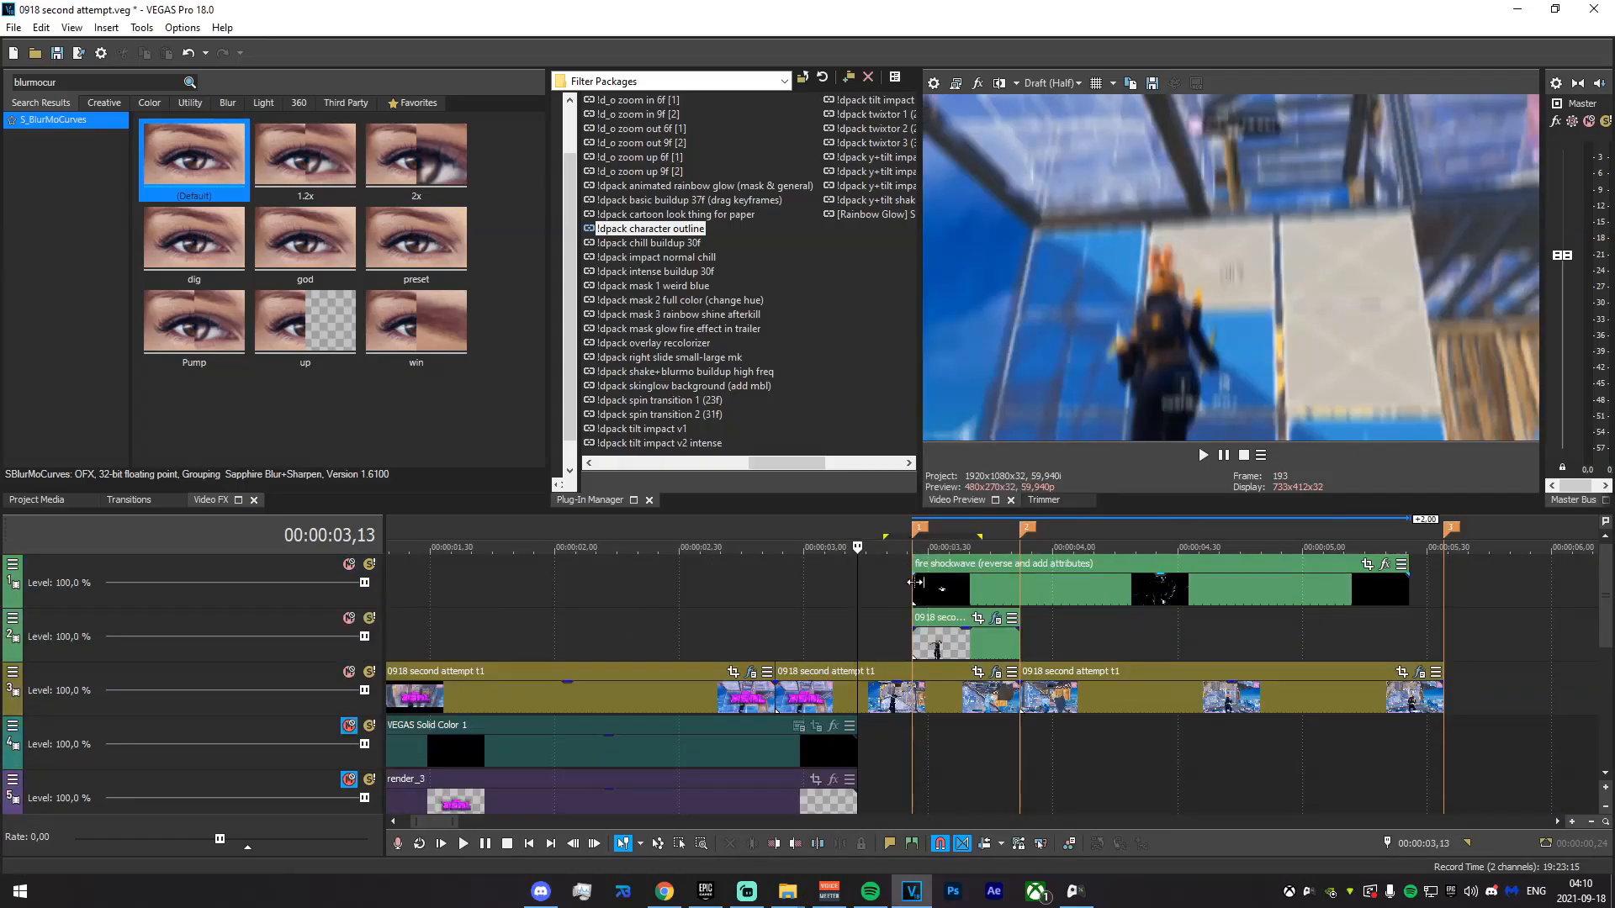
# - Reverse the fire shockwave clip on the uppermost track
pyautogui.click(918, 587)
pyautogui.click(1012, 601)
pyautogui.rightClick(1016, 593)
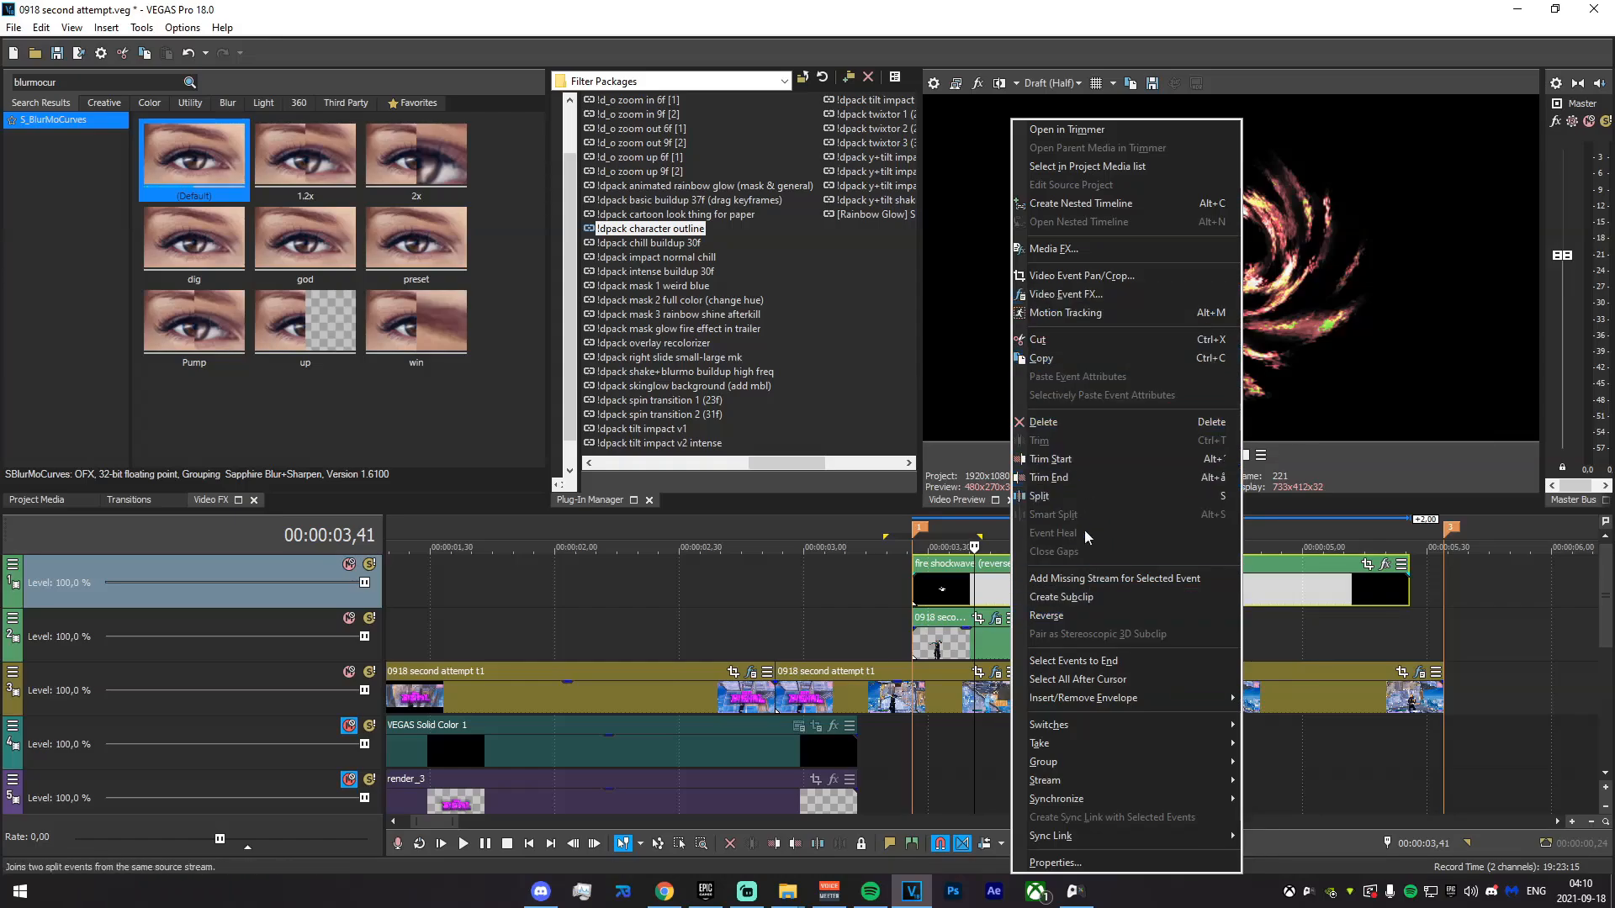
pyautogui.click(1075, 615)
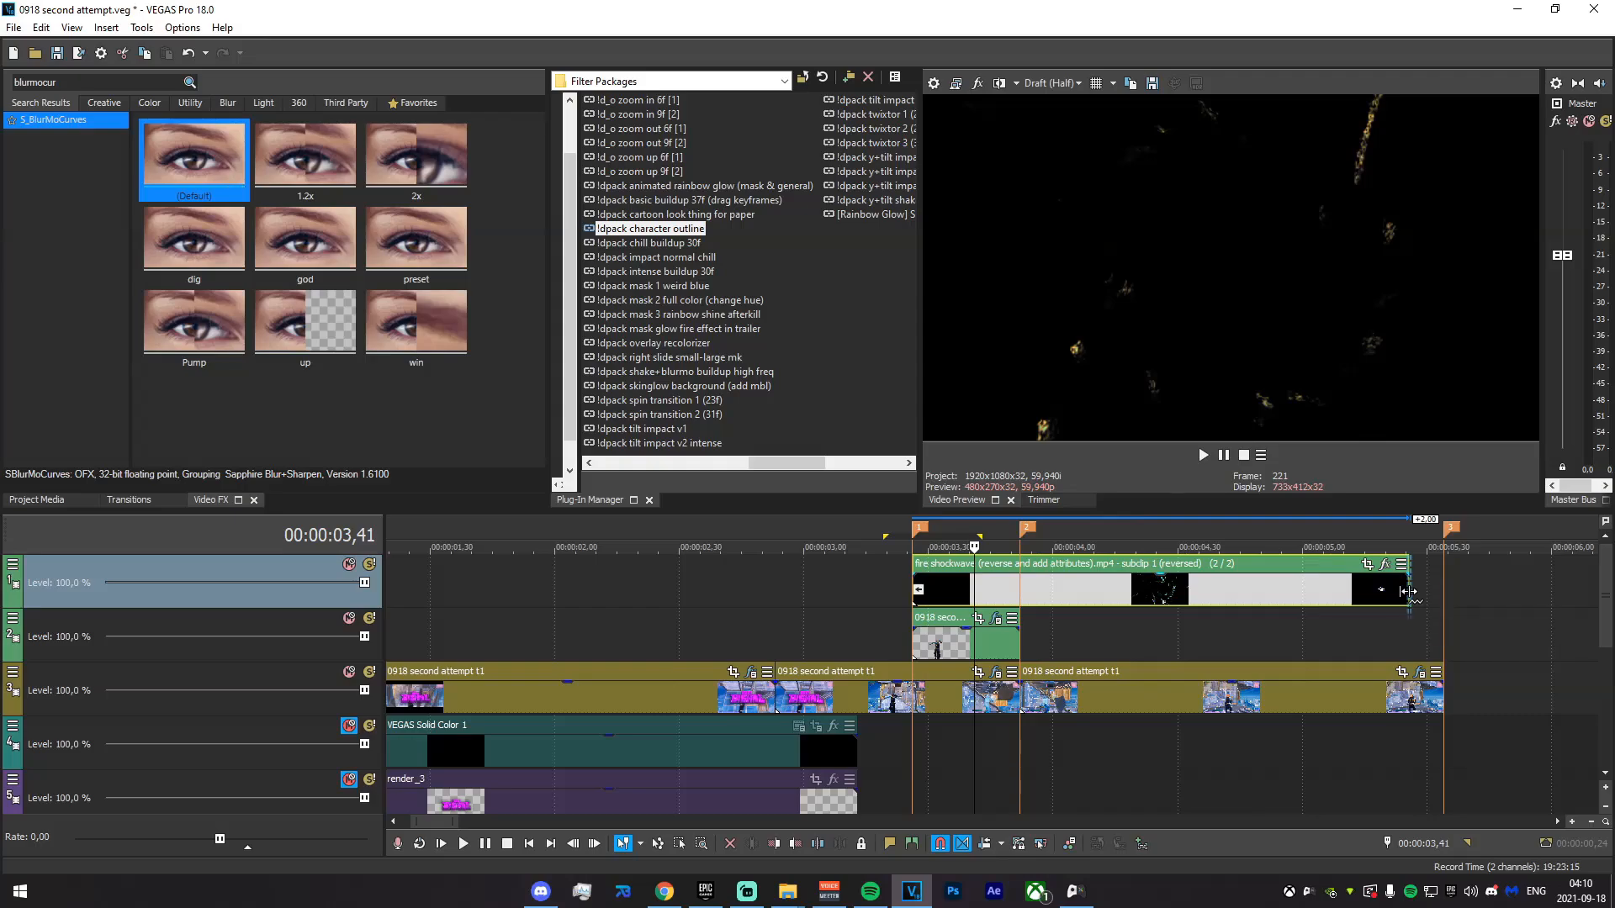
# - Trim the reversed fire shockwave clip and compress its duration so it fits exactly between the first and second markers
pyautogui.moveTo(1407, 591); pyautogui.dragTo(834, 569)
pyautogui.scroll(2, 967, 653)
pyautogui.moveTo(838, 639); pyautogui.dragTo(925, 639)
pyautogui.moveTo(1047, 597); pyautogui.dragTo(992, 597)
pyautogui.click(888, 594)
pyautogui.press('s')
pyautogui.click(877, 597)
pyautogui.hotkey('ctrl', 'z')
pyautogui.click(889, 593)
pyautogui.press('s')
pyautogui.click(882, 595)
pyautogui.press('Delete')
# - Draw a rectangular Pan/Crop mask inside the shockwave clip's frame, with feather type Both and feather 25,0
pyautogui.click(1009, 563)
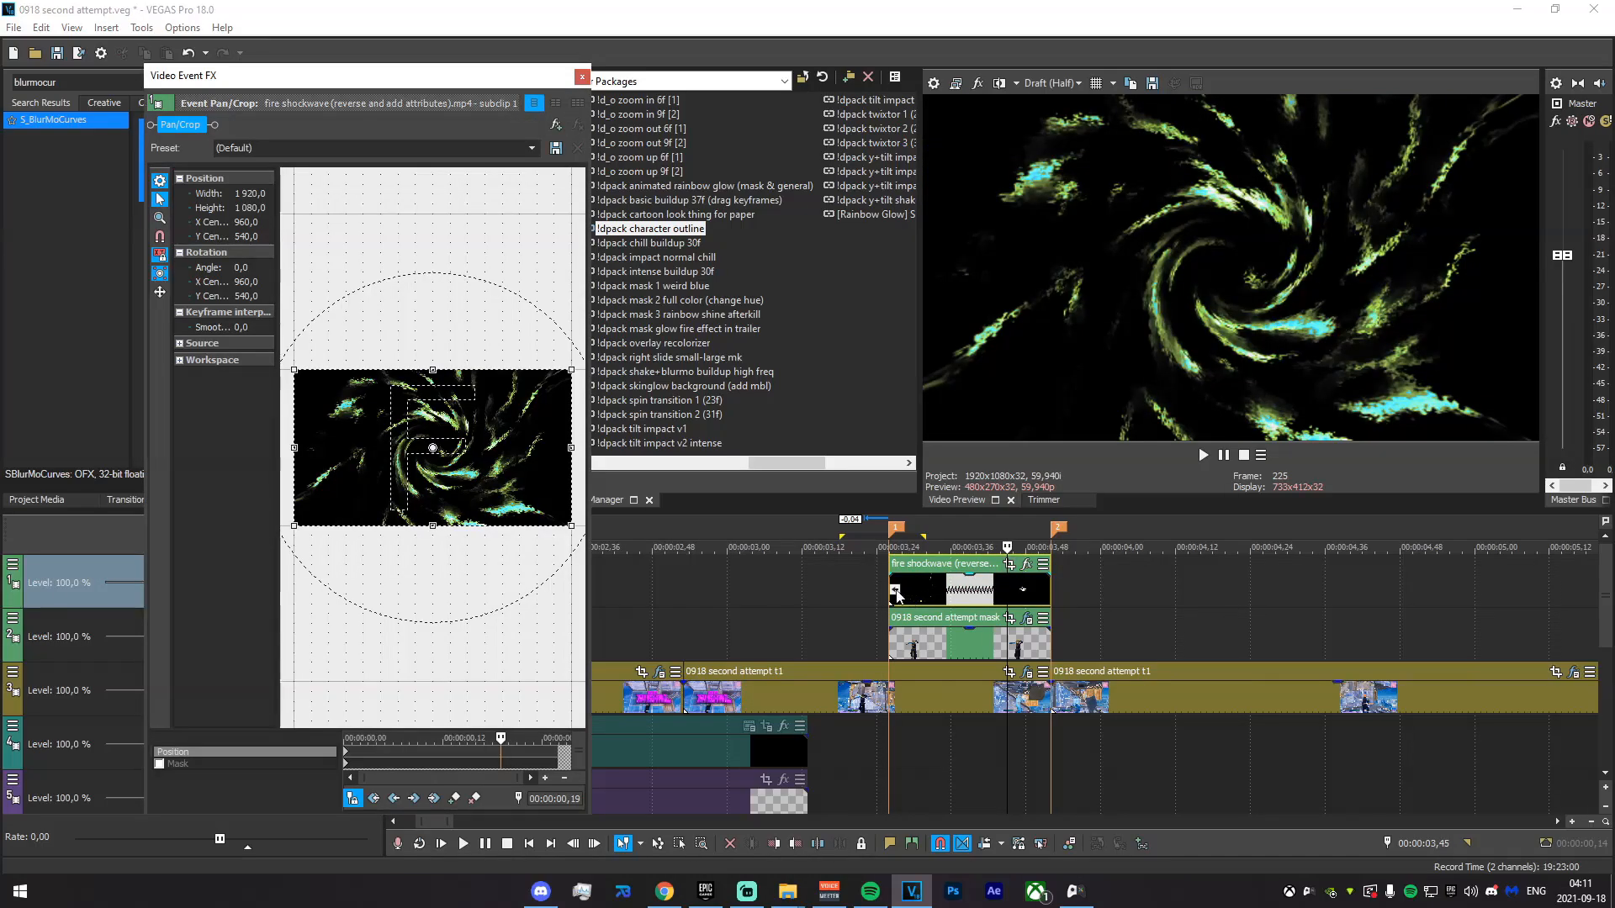
pyautogui.click(159, 764)
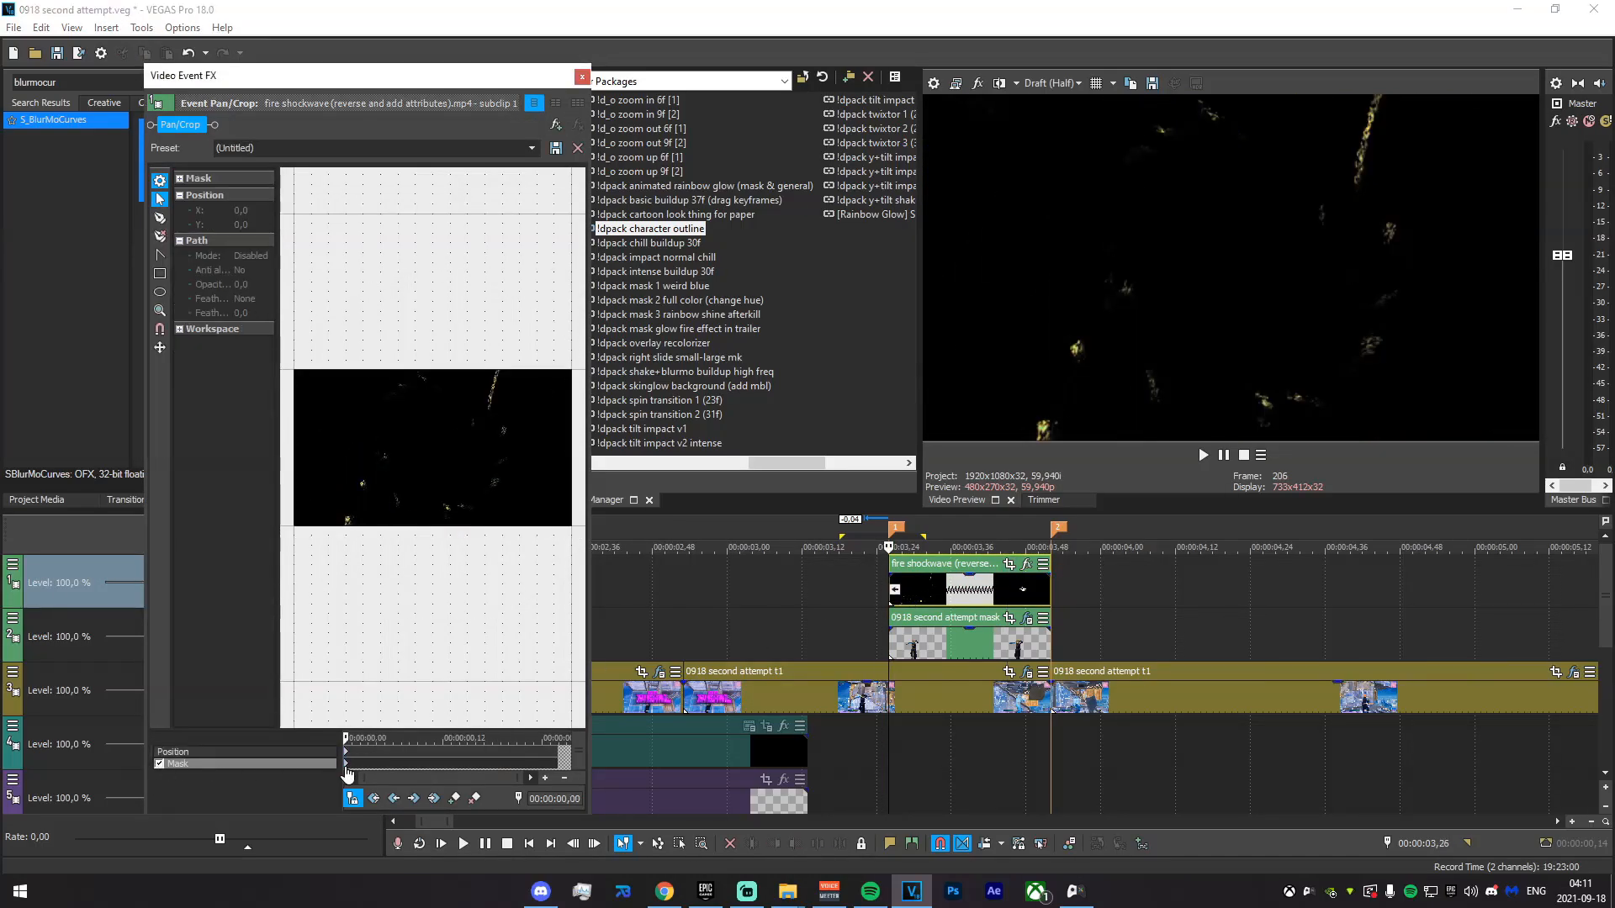
pyautogui.click(159, 273)
pyautogui.moveTo(320, 398); pyautogui.dragTo(551, 504)
pyautogui.click(245, 299)
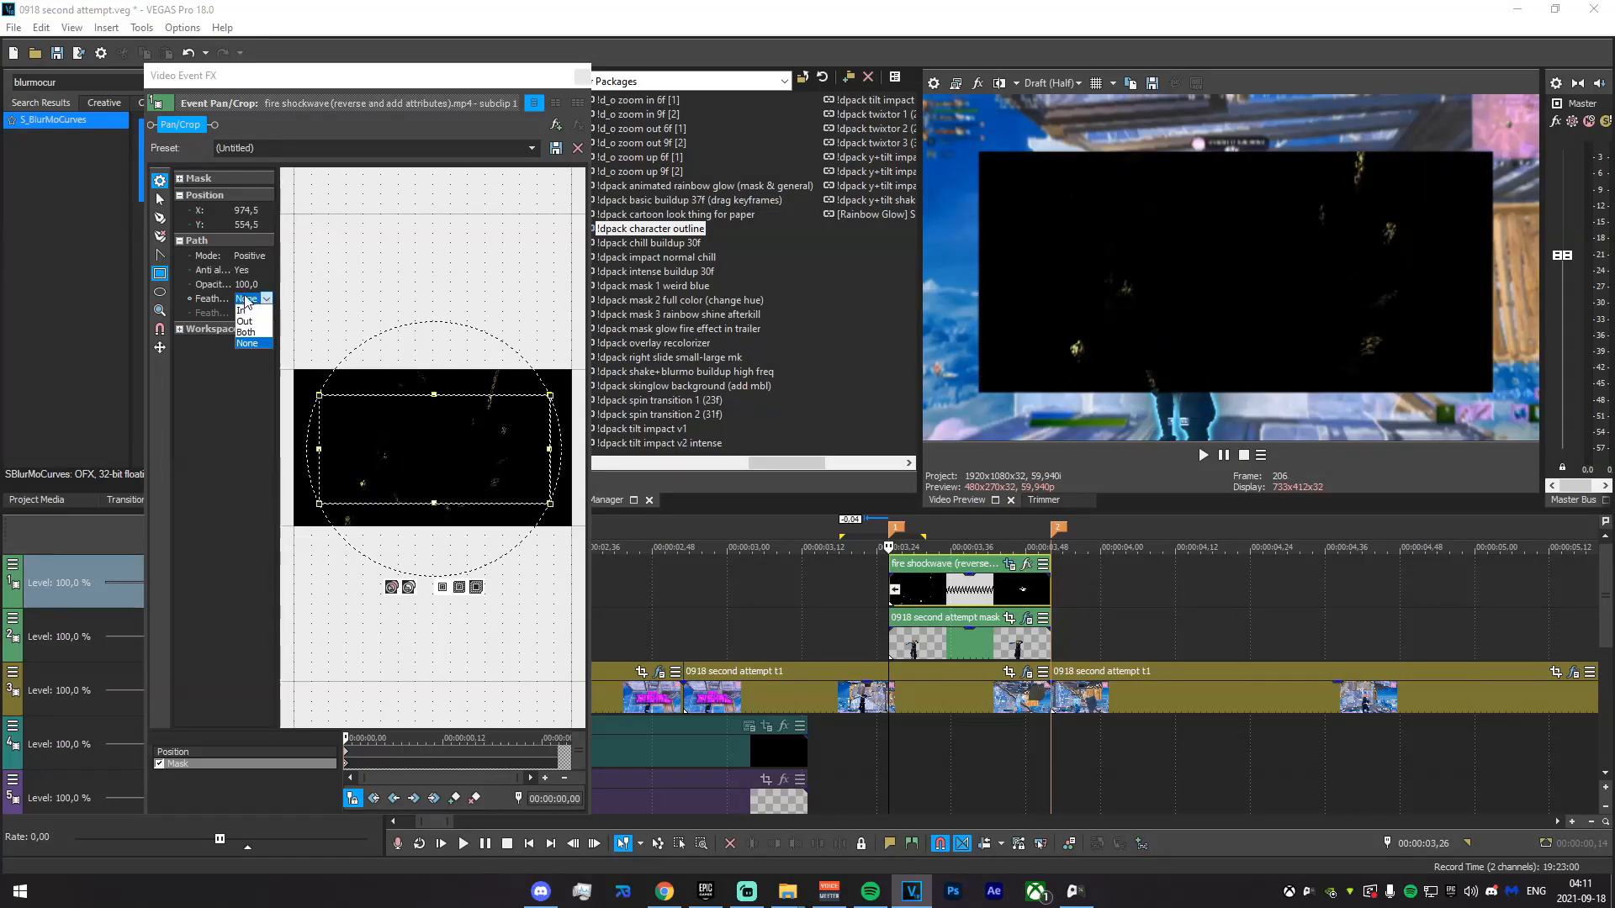
pyautogui.click(245, 332)
pyautogui.click(252, 312)
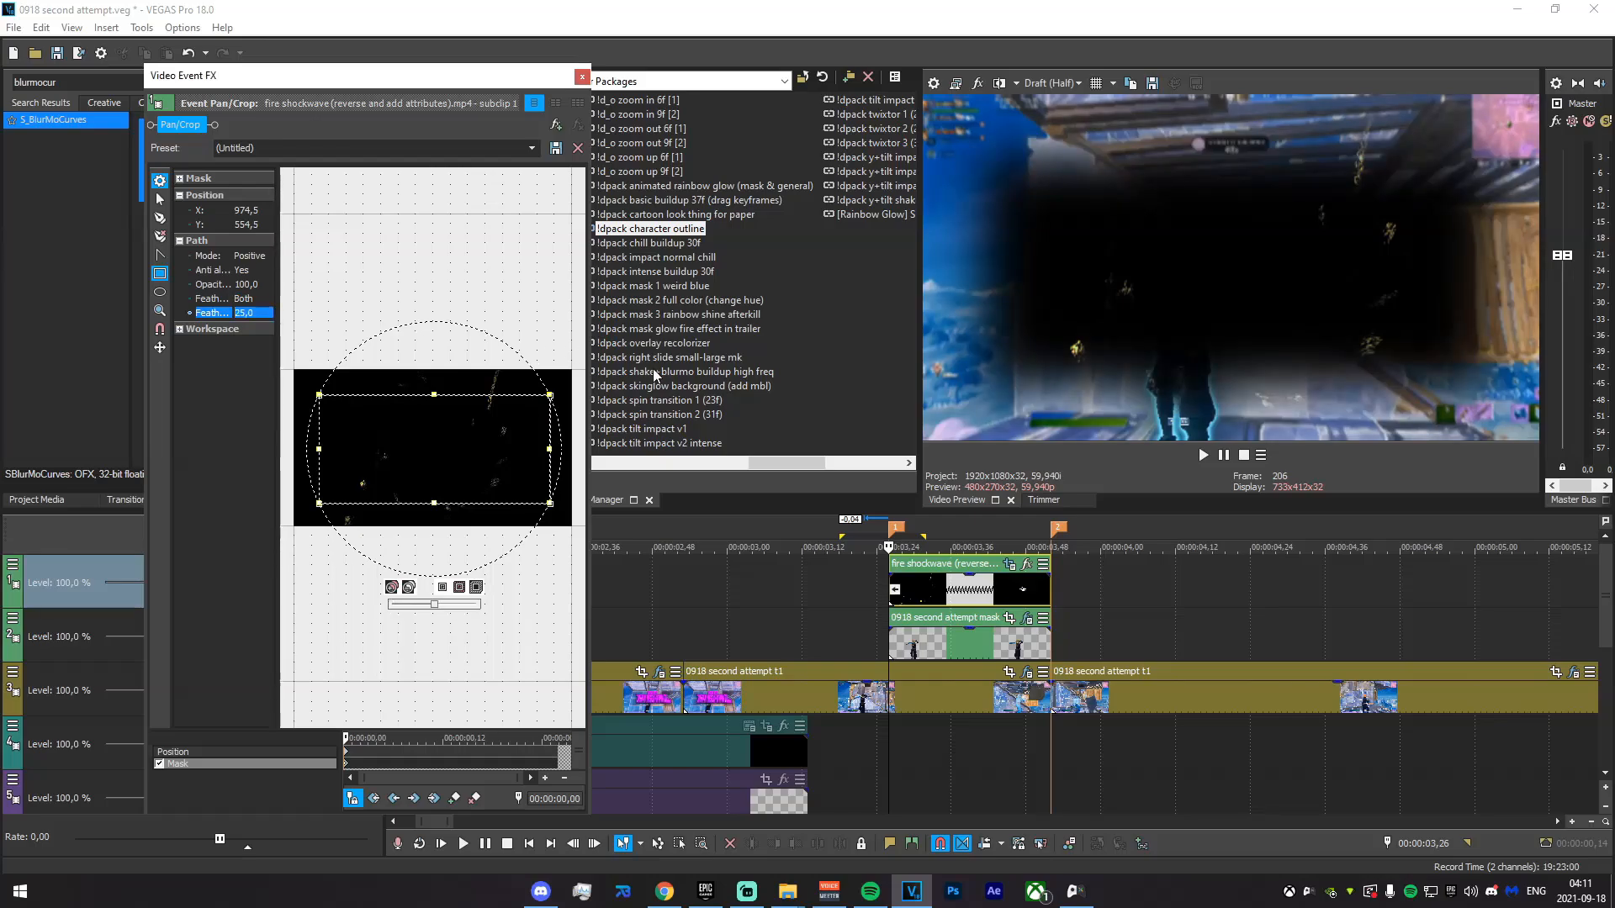
# - Extend the rectangular mask's lower and upper edges toward the frame borders and preview the masked shockwave
pyautogui.moveTo(433, 504); pyautogui.dragTo(434, 518)
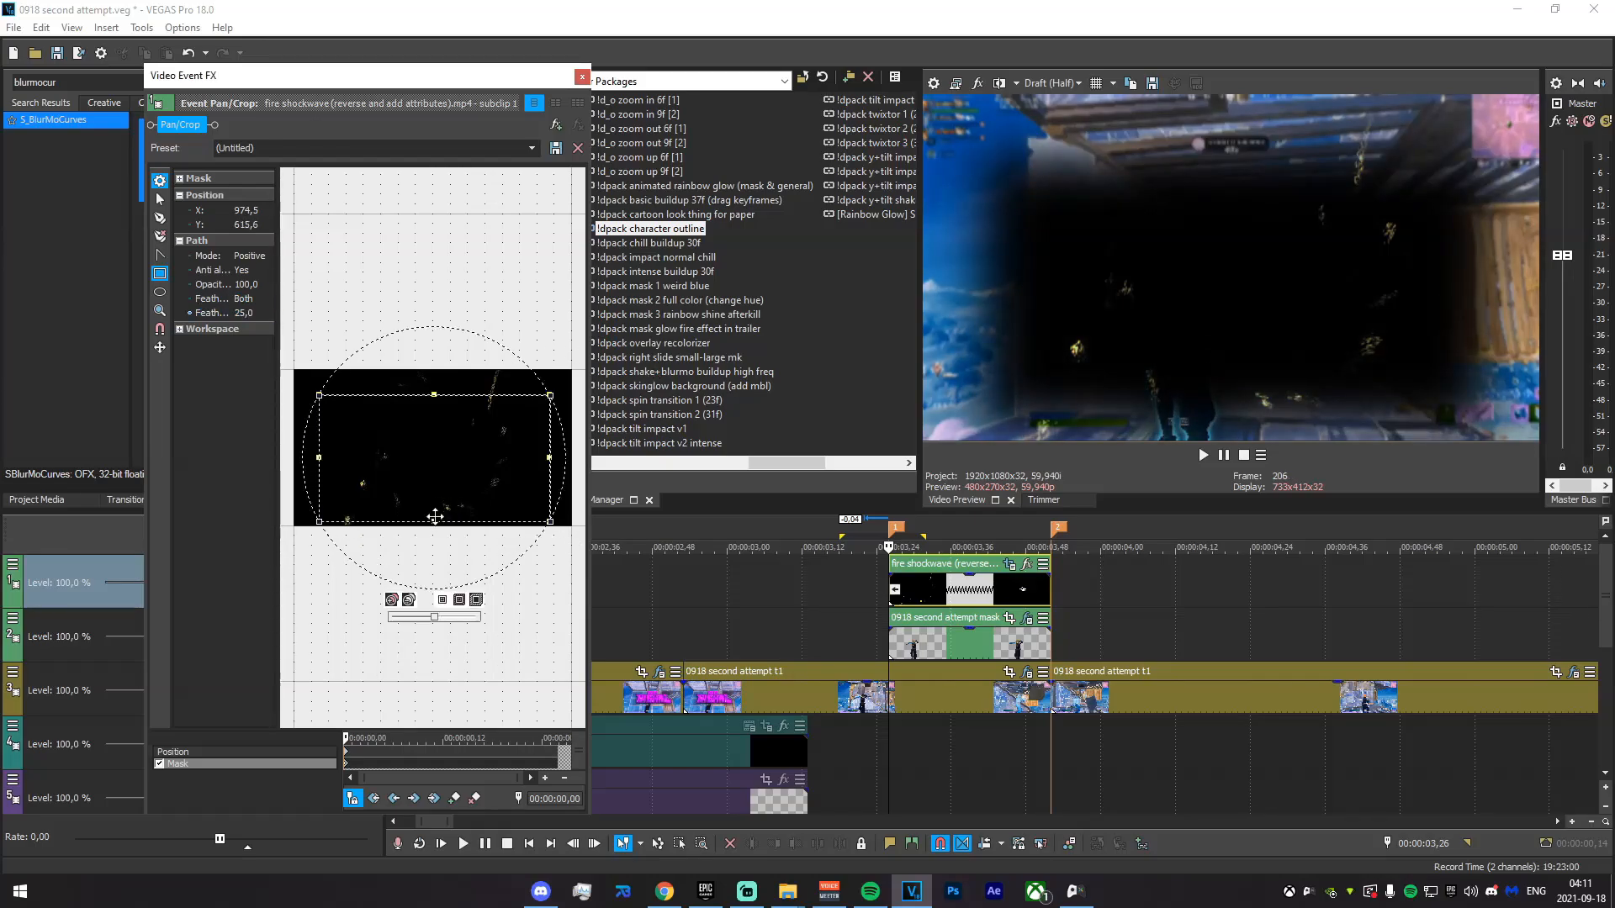
pyautogui.moveTo(438, 397); pyautogui.dragTo(437, 379)
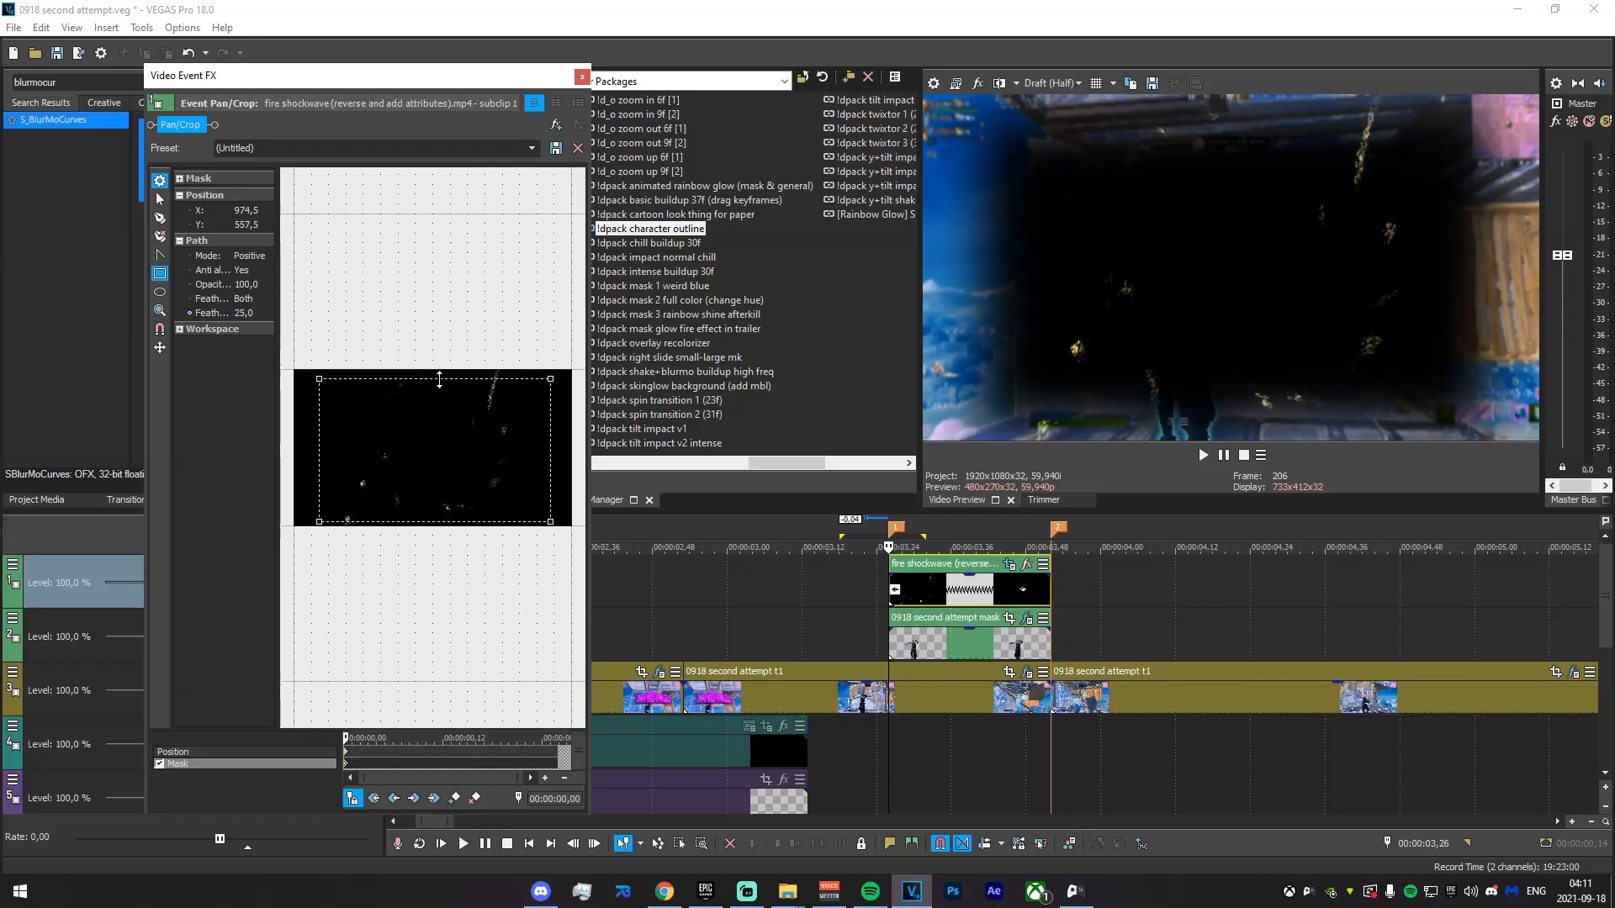
pyautogui.moveTo(865, 610); pyautogui.dragTo(976, 611)
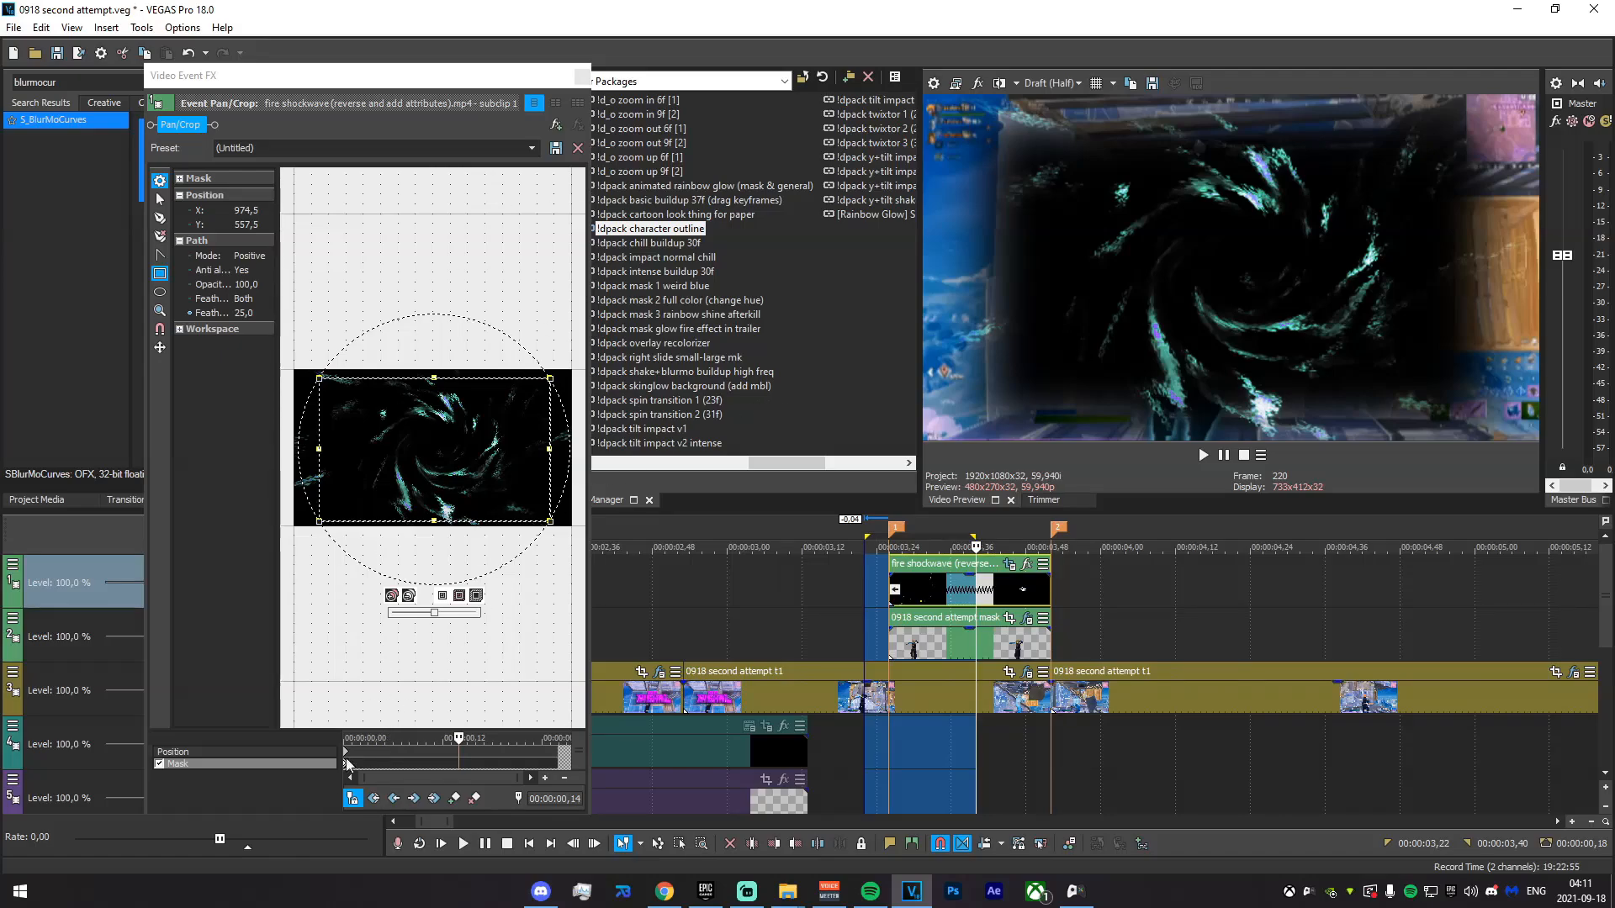
pyautogui.moveTo(458, 738); pyautogui.dragTo(533, 740)
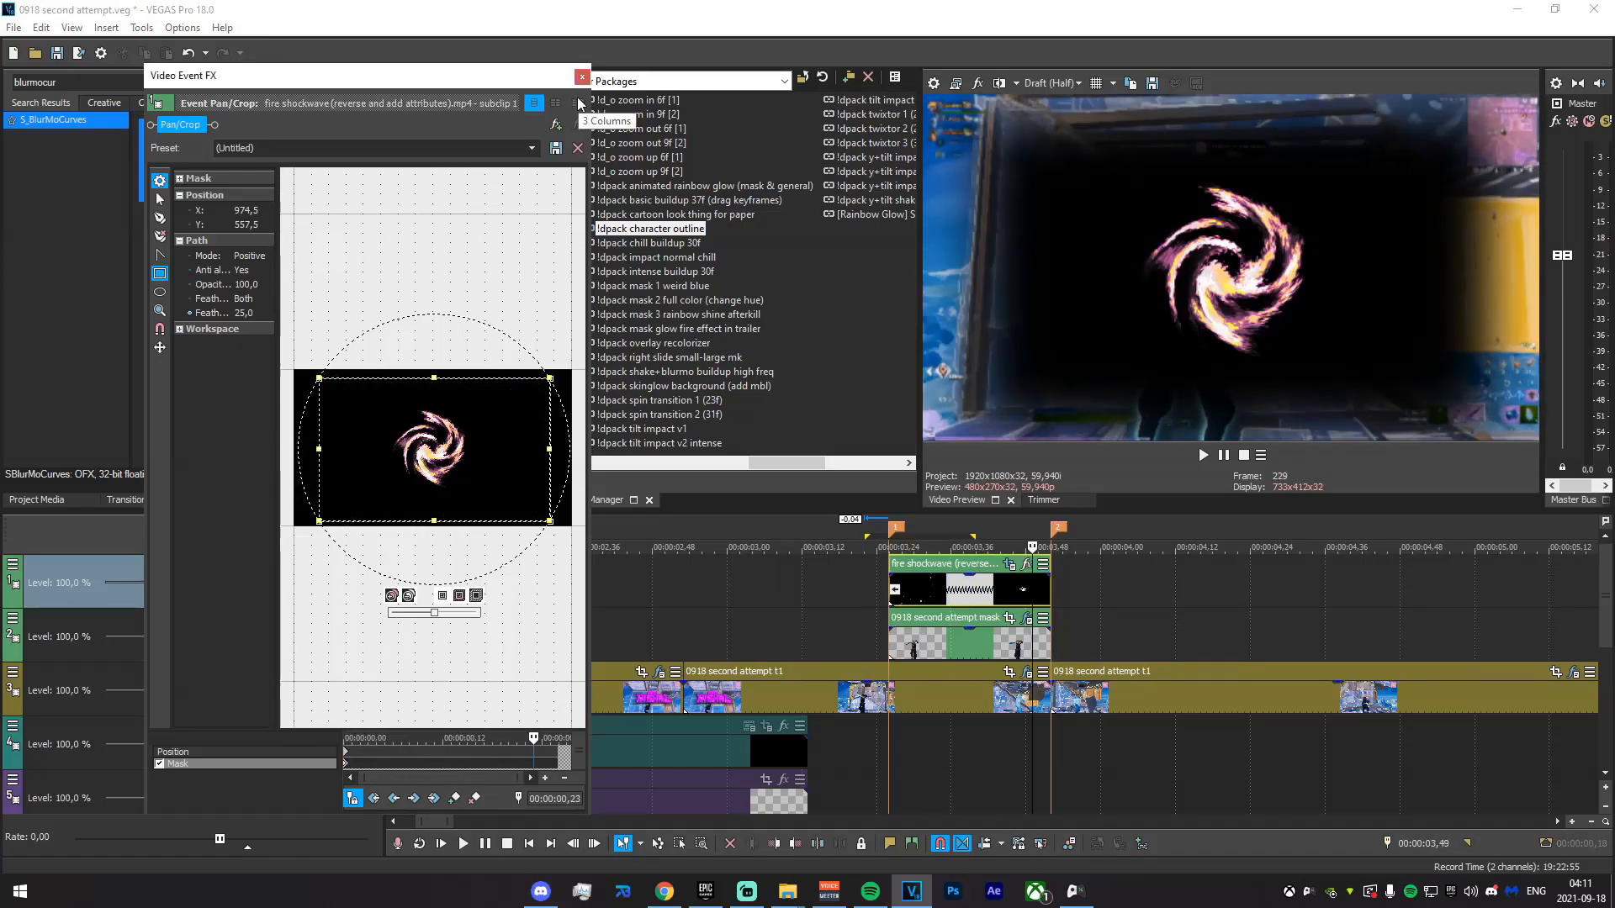
pyautogui.click(584, 78)
# - Set the shockwave track's compositing mode to Screen and preview the overlay between the markers
pyautogui.click(13, 564)
pyautogui.moveTo(145, 677)
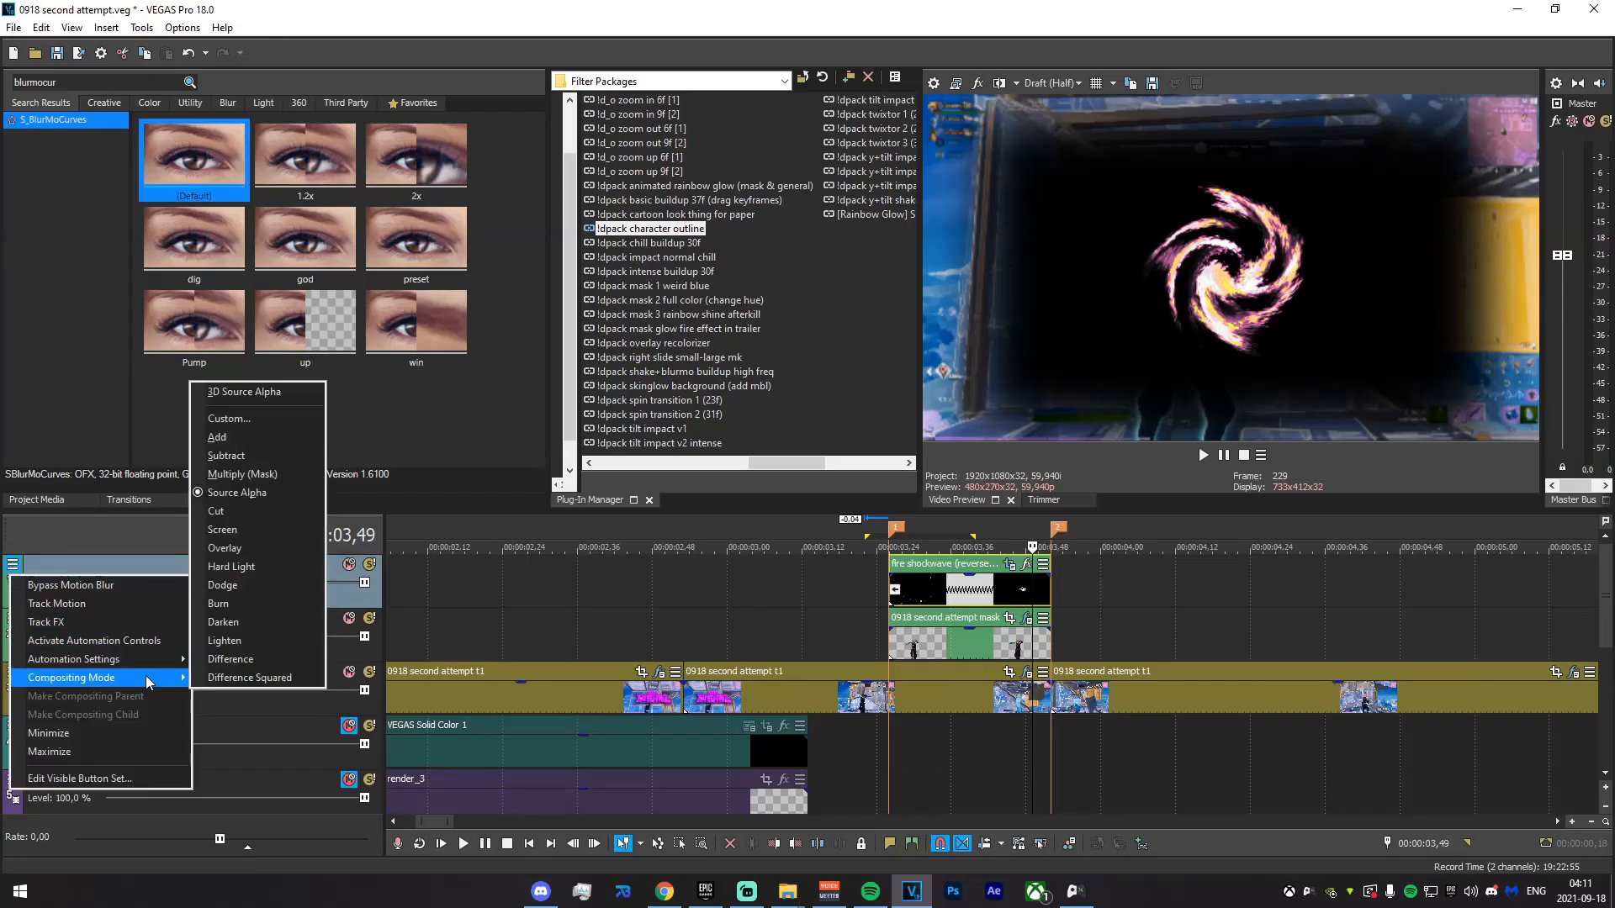
pyautogui.click(280, 526)
pyautogui.moveTo(695, 617); pyautogui.dragTo(978, 618)
pyautogui.moveTo(1017, 617)
pyautogui.mouseDown()
pyautogui.moveTo(1039, 617)
pyautogui.moveTo(1006, 616)
pyautogui.mouseUp()
pyautogui.click(1007, 590)
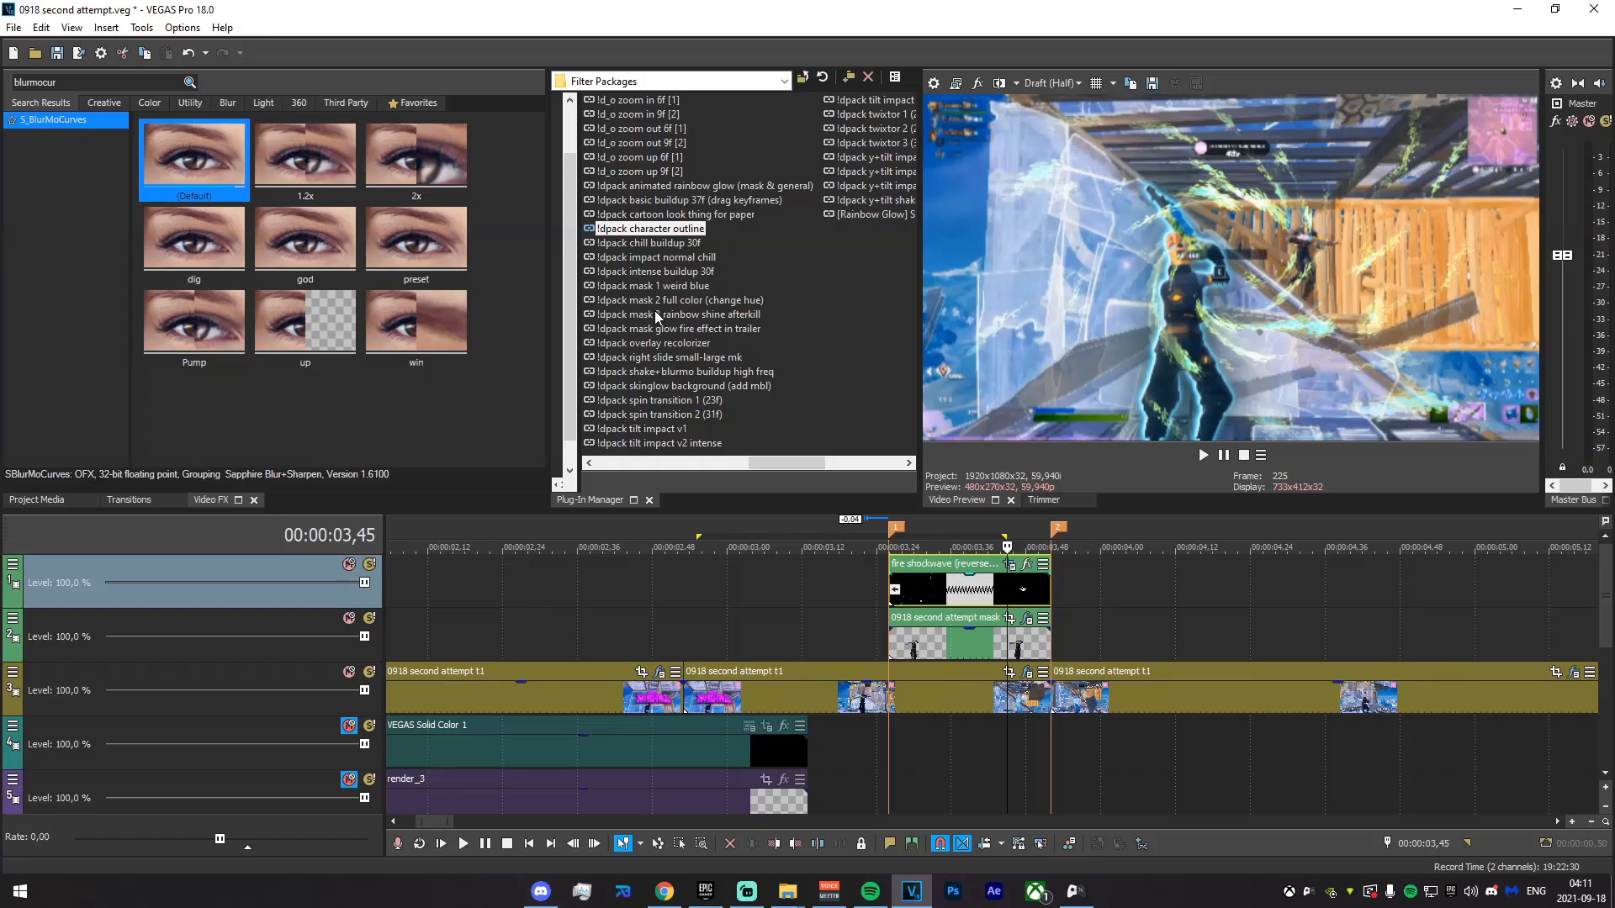
# - Apply the "!dpack overlay recolorizer" filter package to the fire shockwave clip and preview it
pyautogui.moveTo(682, 346); pyautogui.dragTo(678, 342)
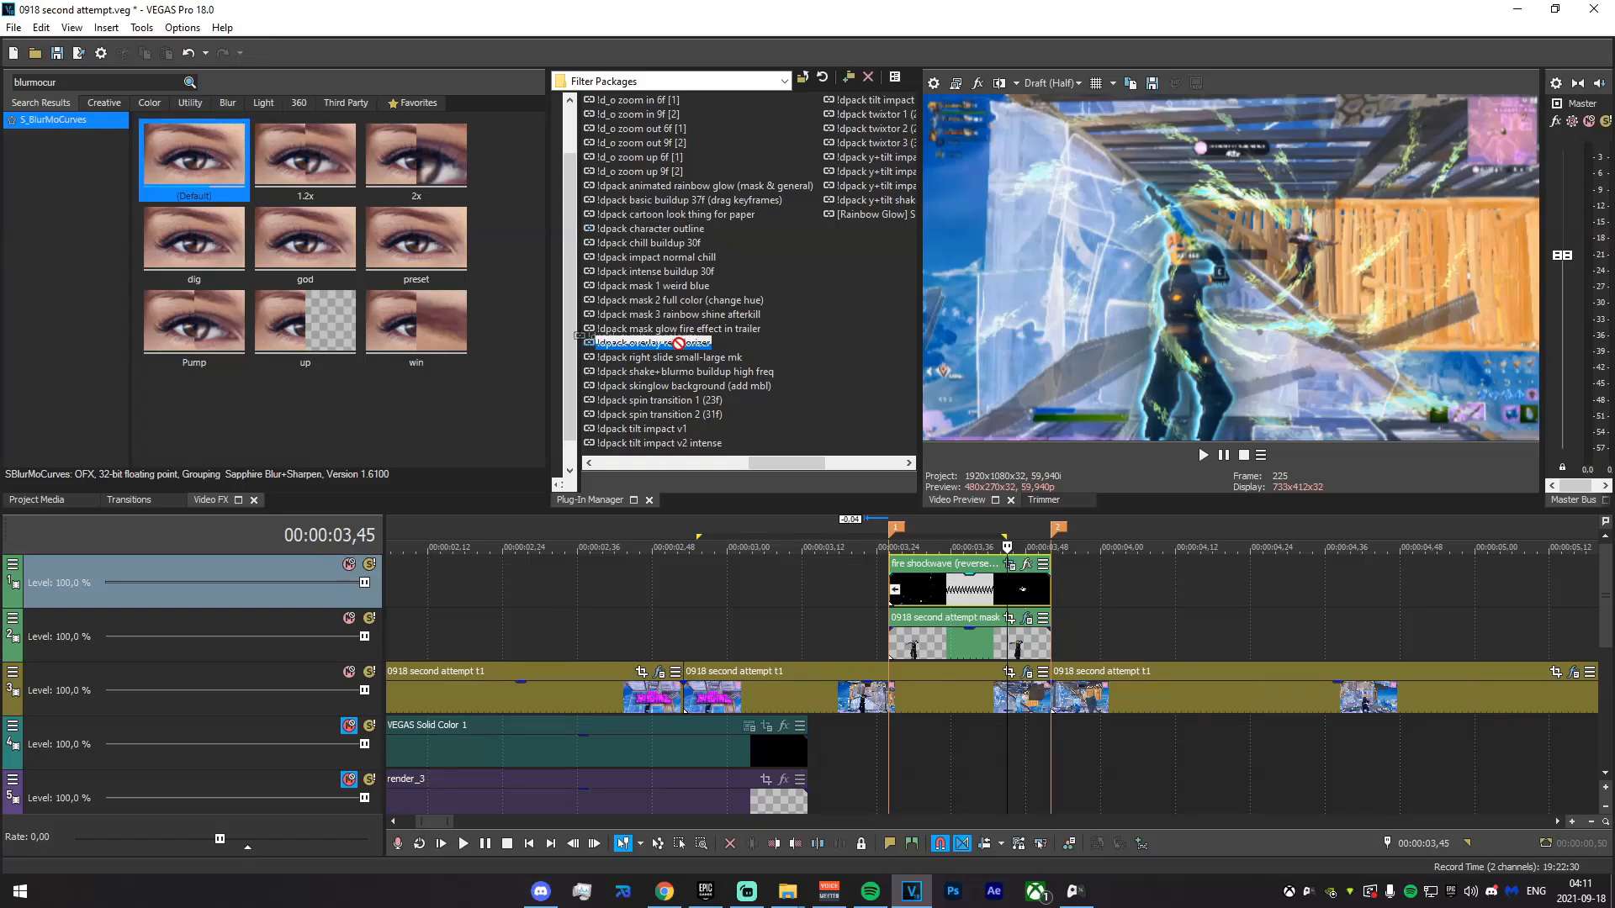
pyautogui.moveTo(967, 588); pyautogui.dragTo(967, 590)
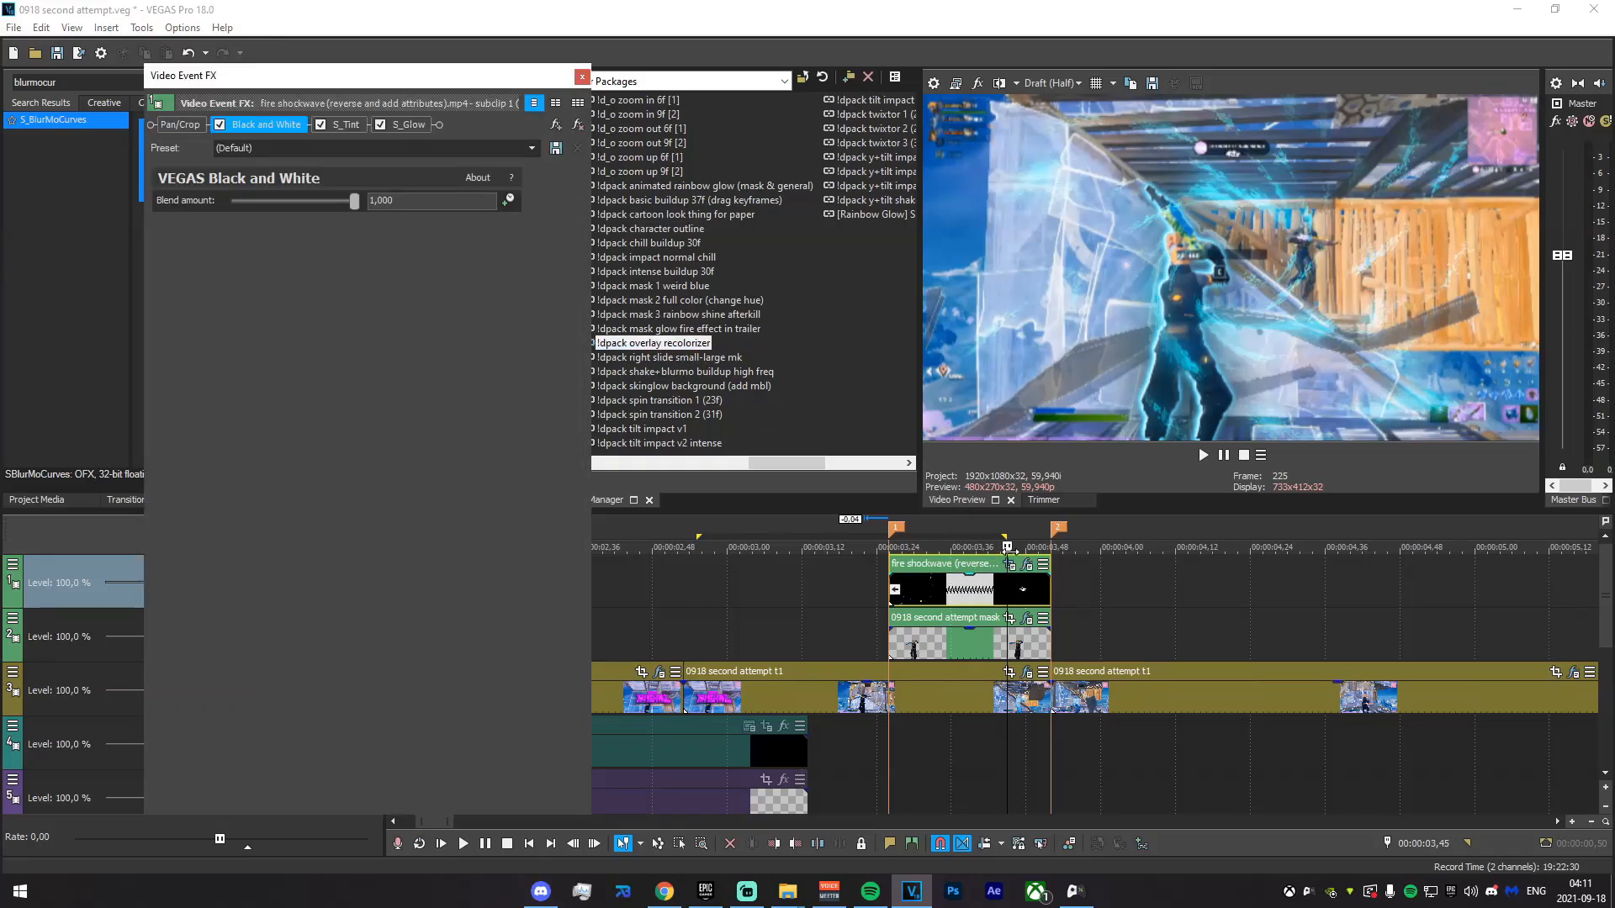
pyautogui.moveTo(853, 575); pyautogui.dragTo(994, 604)
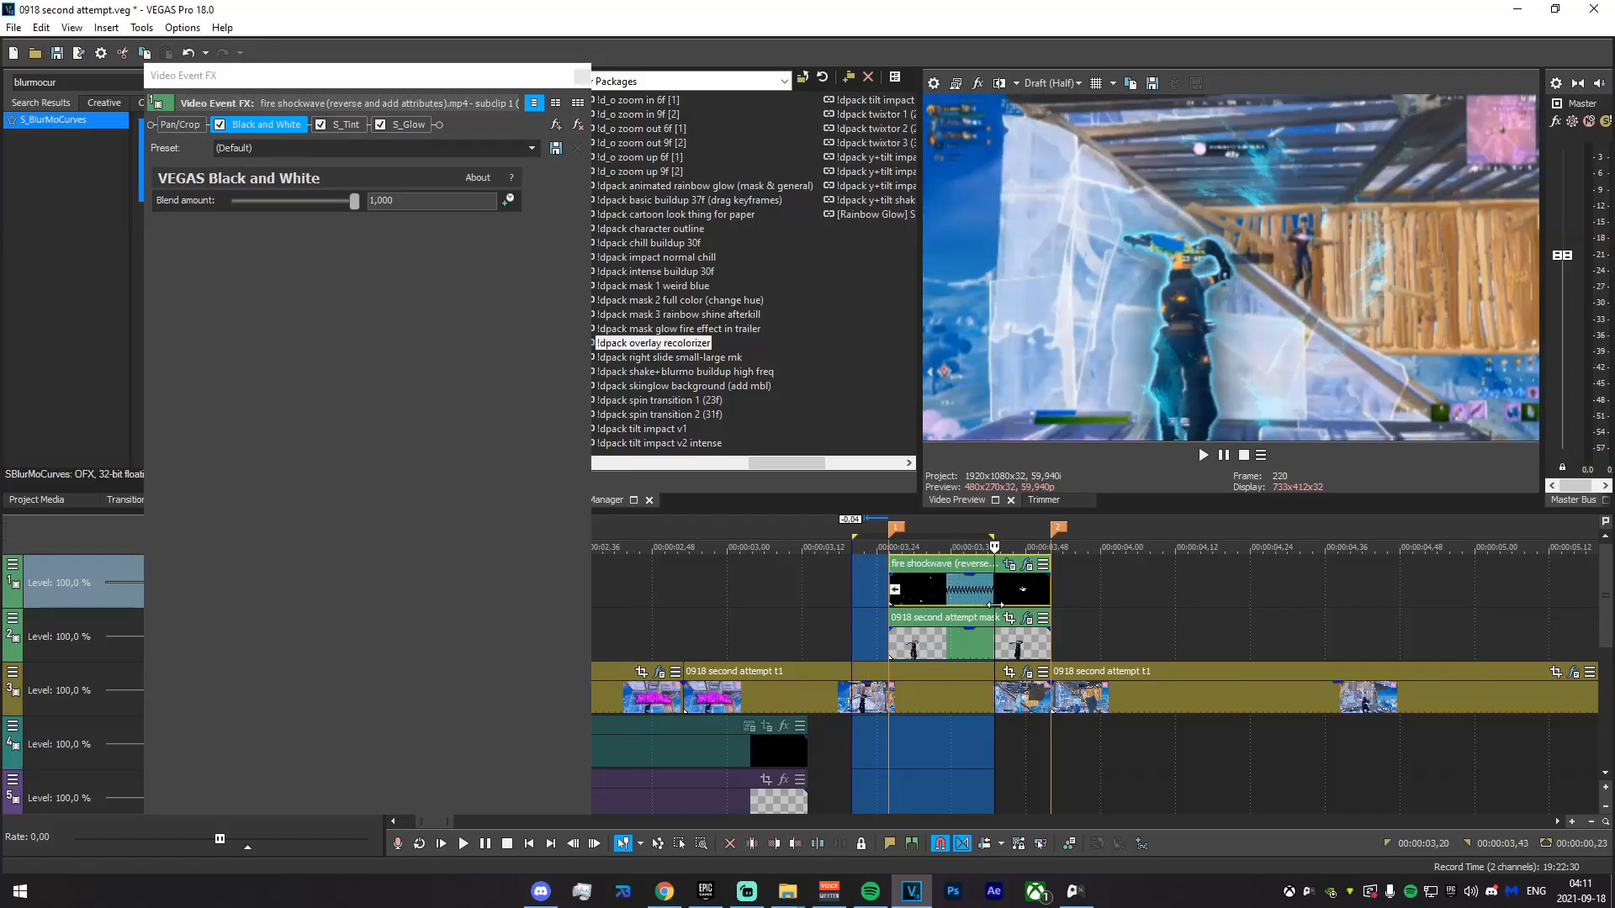
pyautogui.click(996, 609)
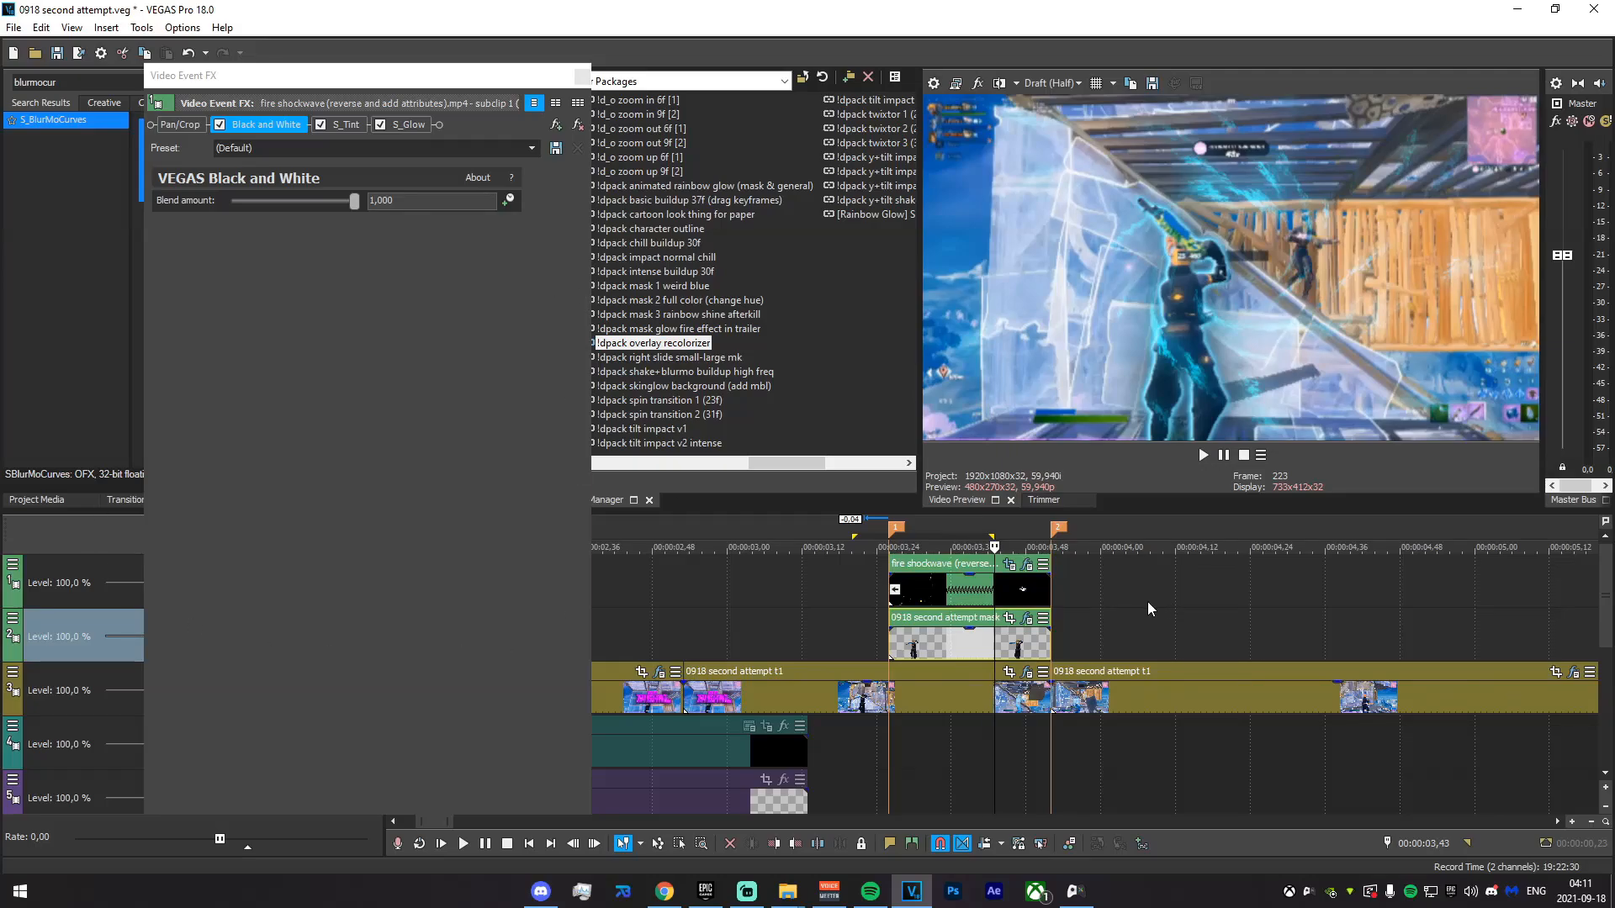
# - Set the shockwave's S_Tint lights color to 197; 0,6; 1,0, copied from the mask's uni.Ecto inner color, and preview it
pyautogui.click(346, 126)
pyautogui.click(345, 247)
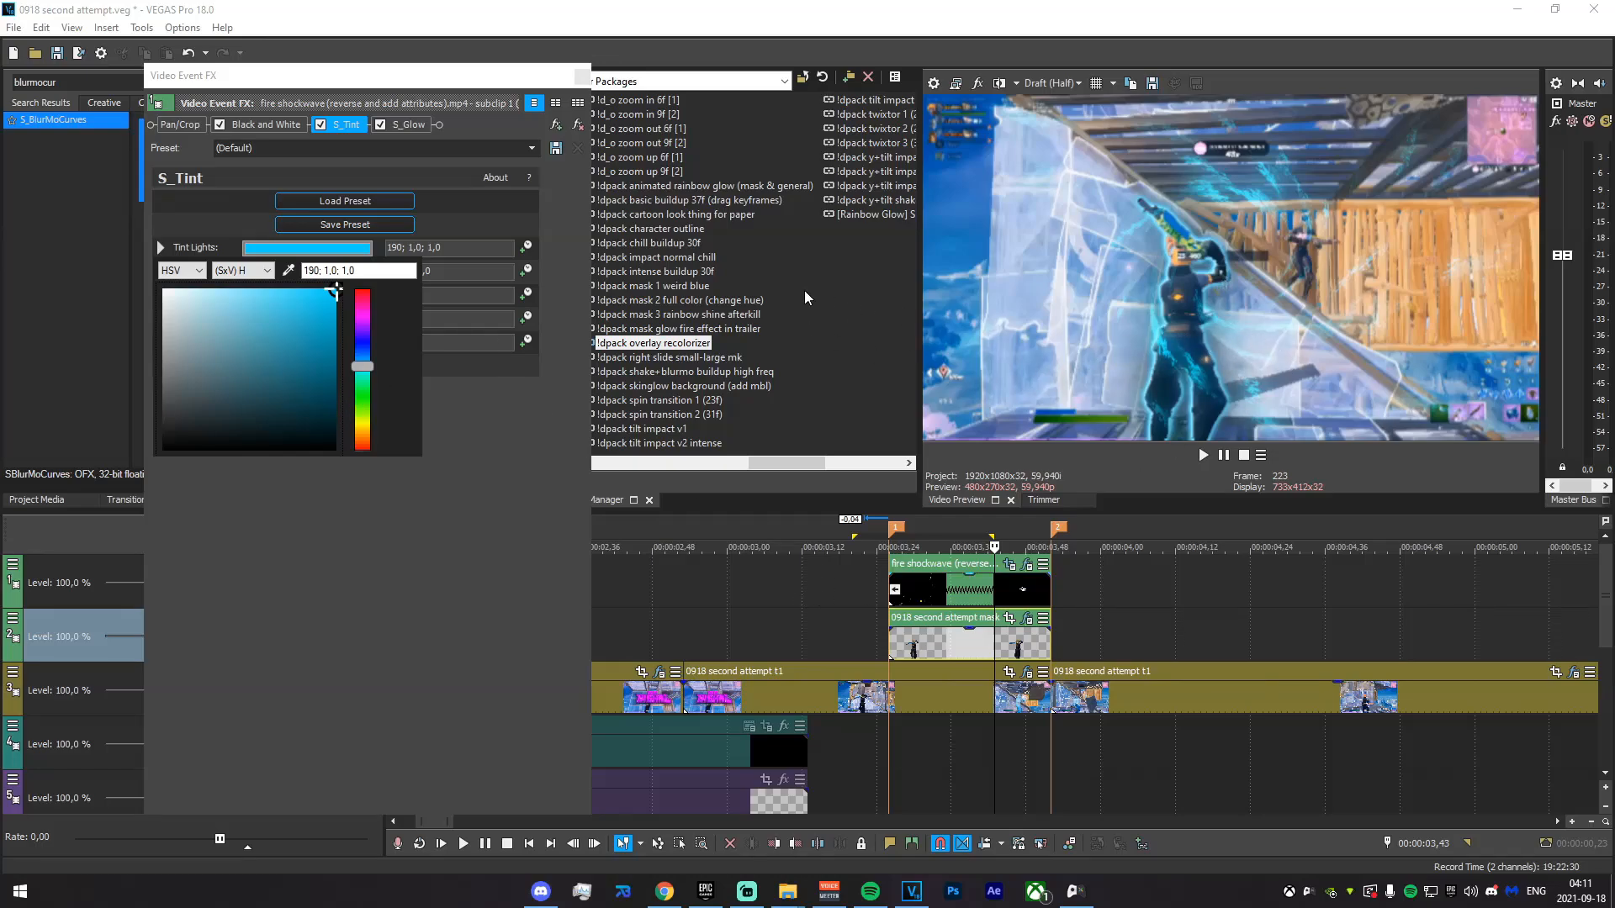
pyautogui.click(1026, 622)
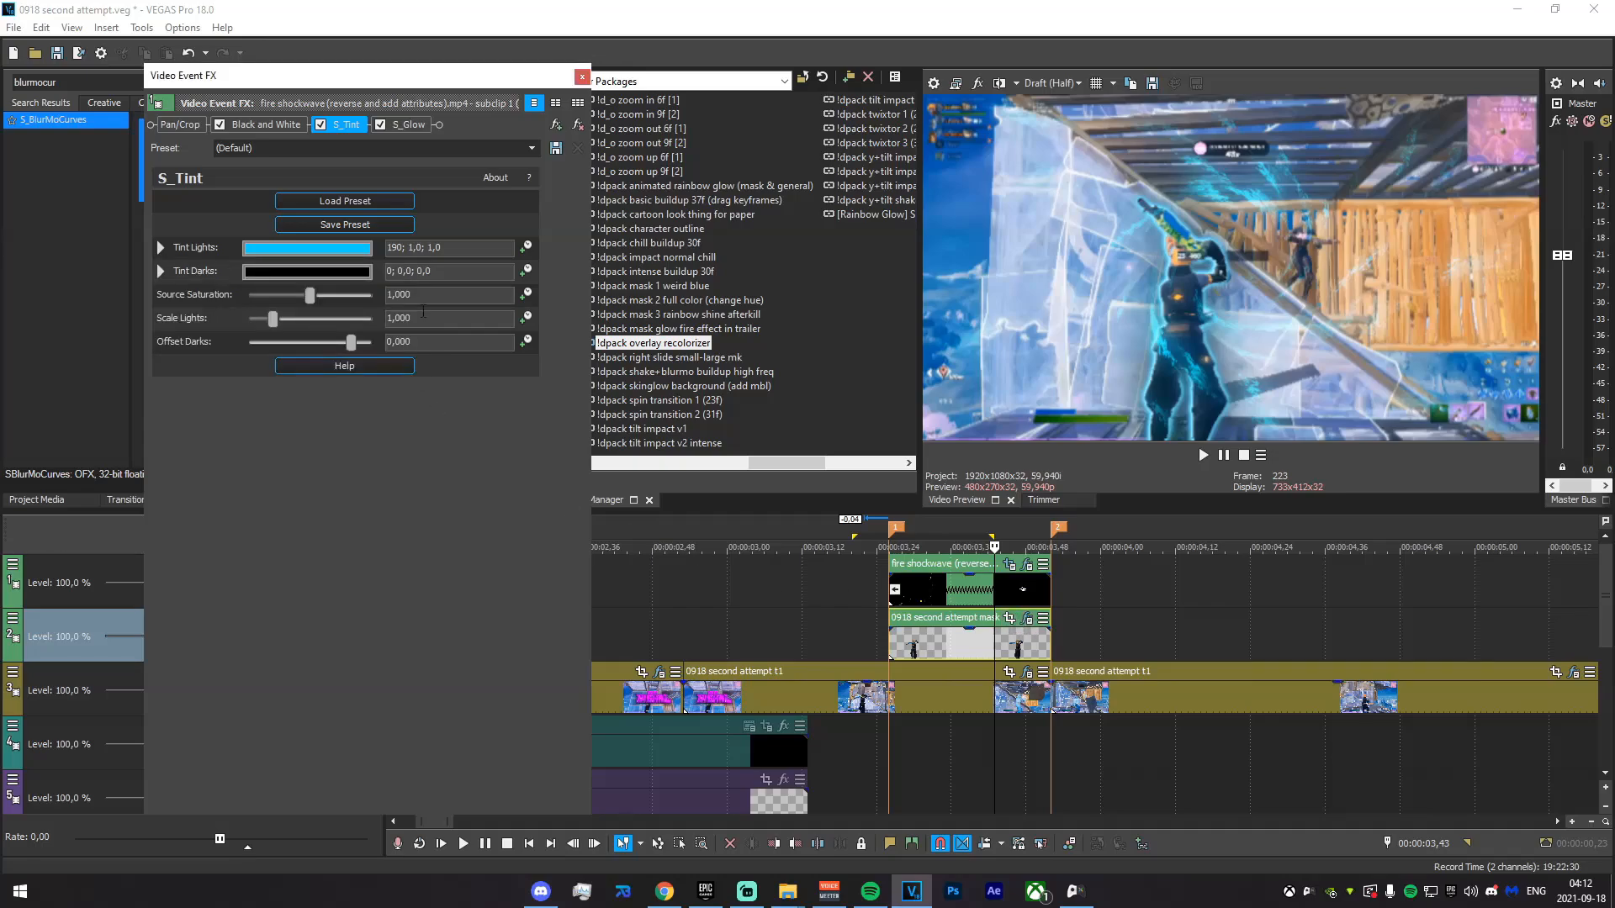
pyautogui.click(1027, 620)
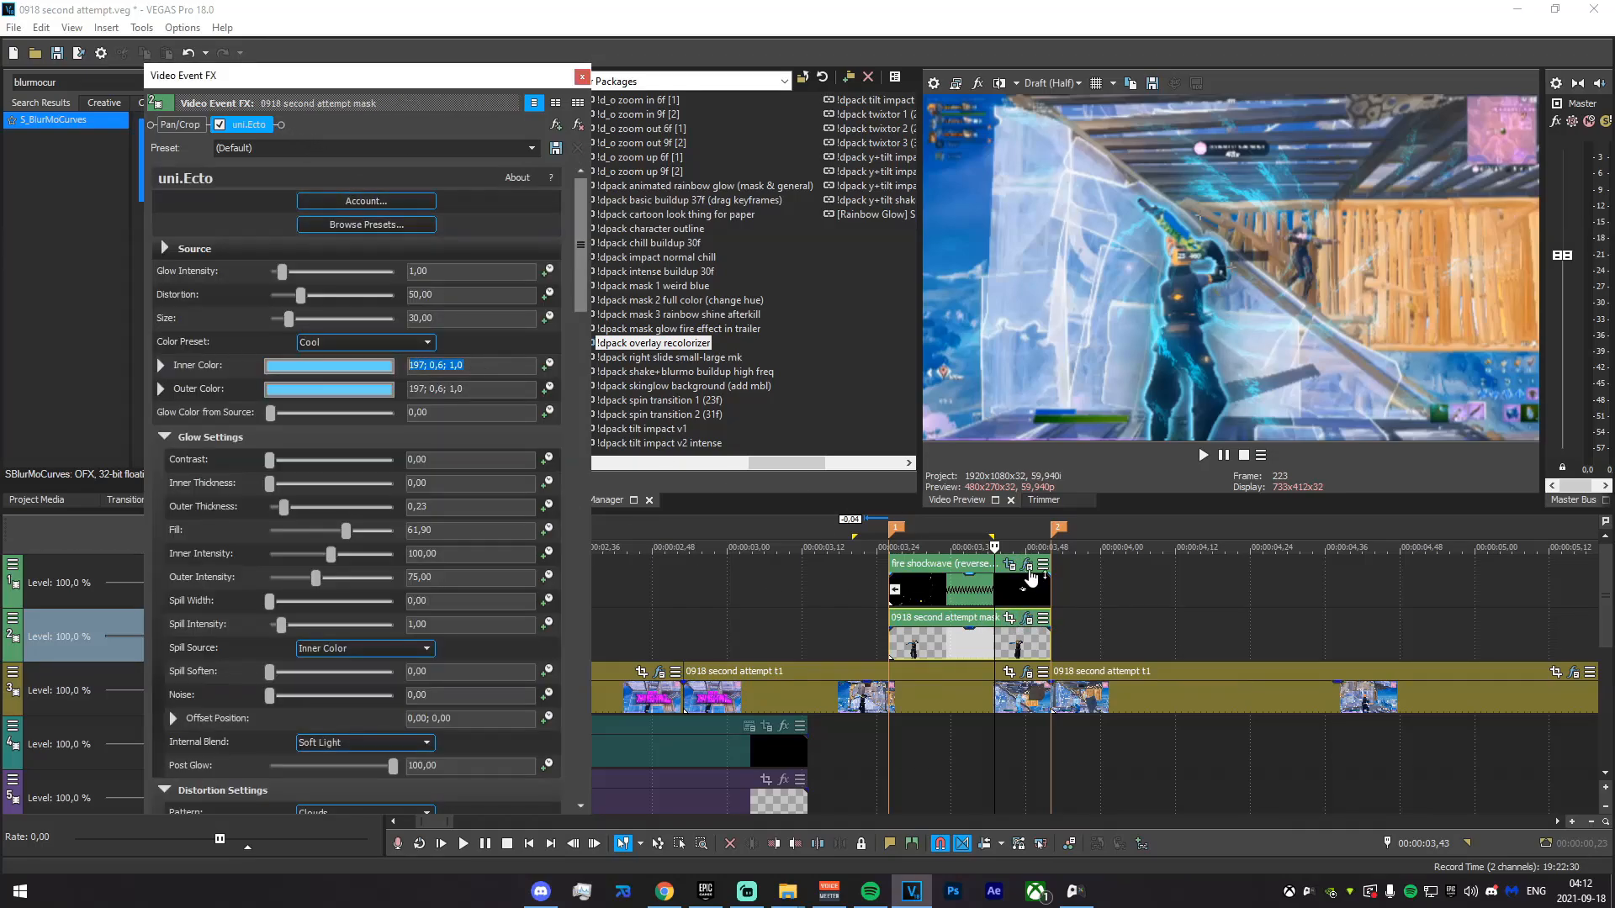
pyautogui.click(1027, 566)
pyautogui.press('Return')
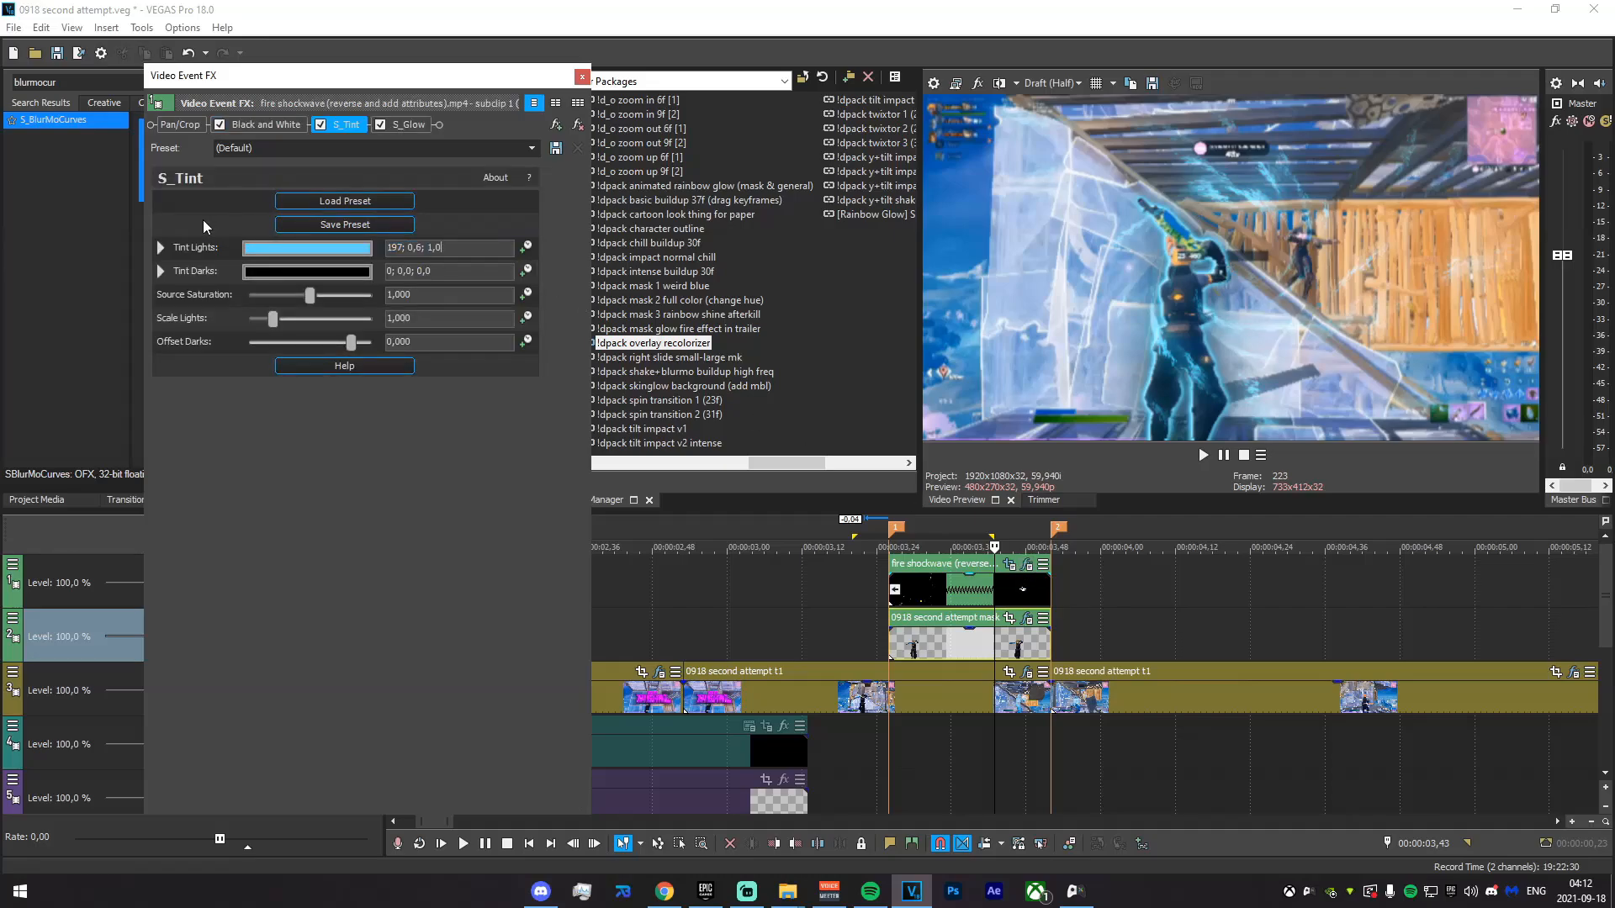
pyautogui.moveTo(809, 599); pyautogui.dragTo(1019, 595)
# - Set the S_Glow color of the shockwave clip to 197; 0,6; 1,0
pyautogui.click(409, 124)
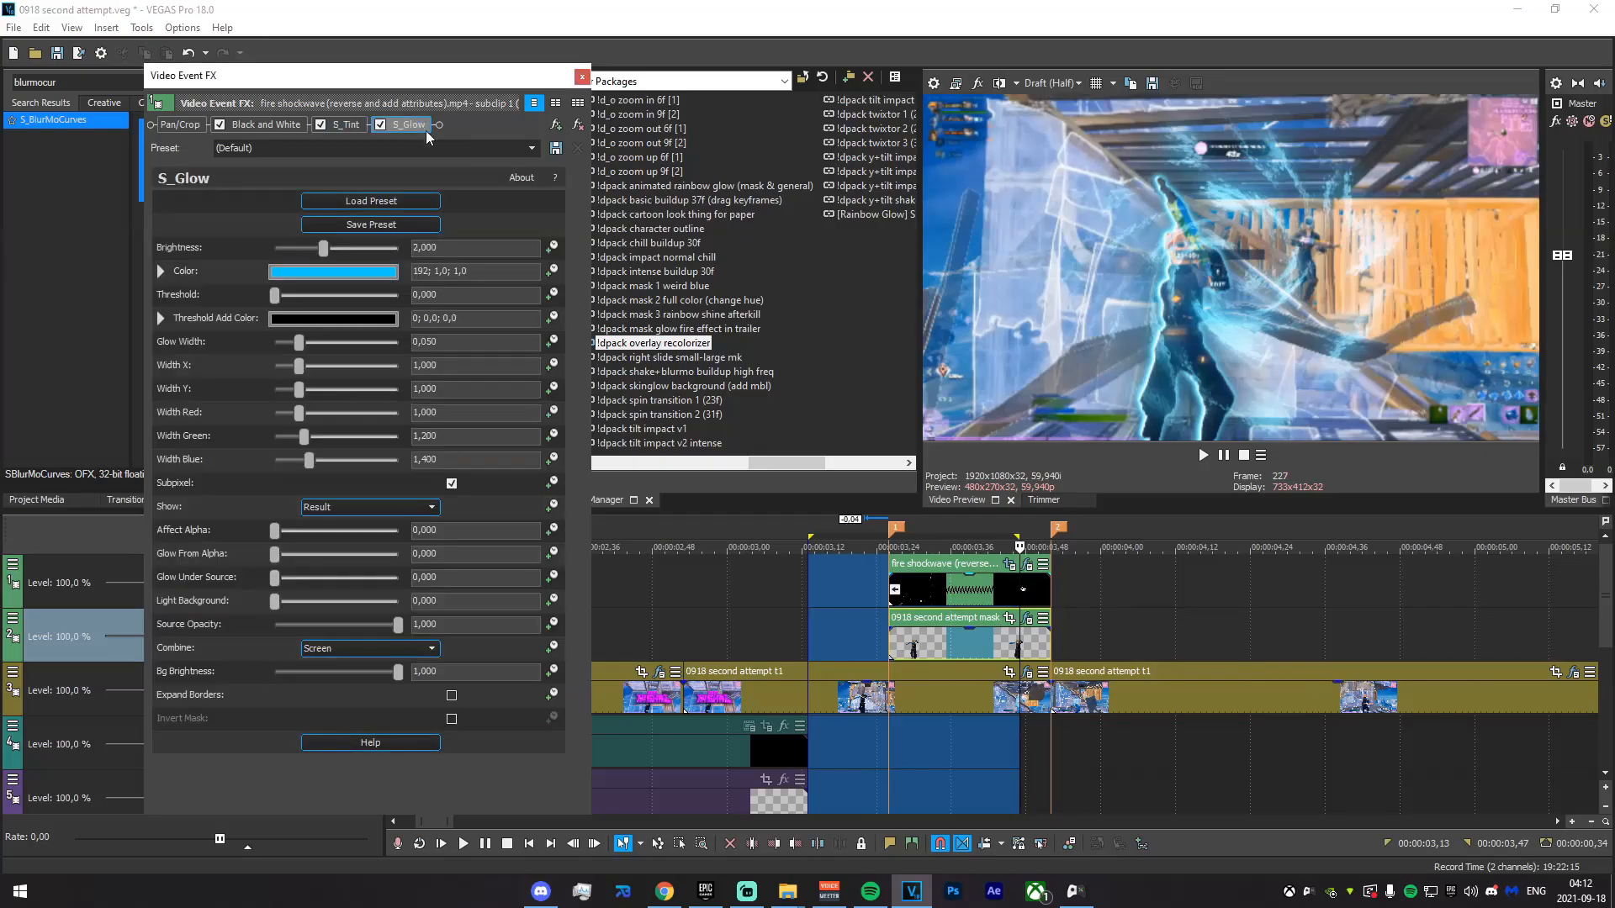
pyautogui.moveTo(481, 271); pyautogui.dragTo(316, 263)
pyautogui.write('197; 0,6; 1,0')
pyautogui.press('Return')
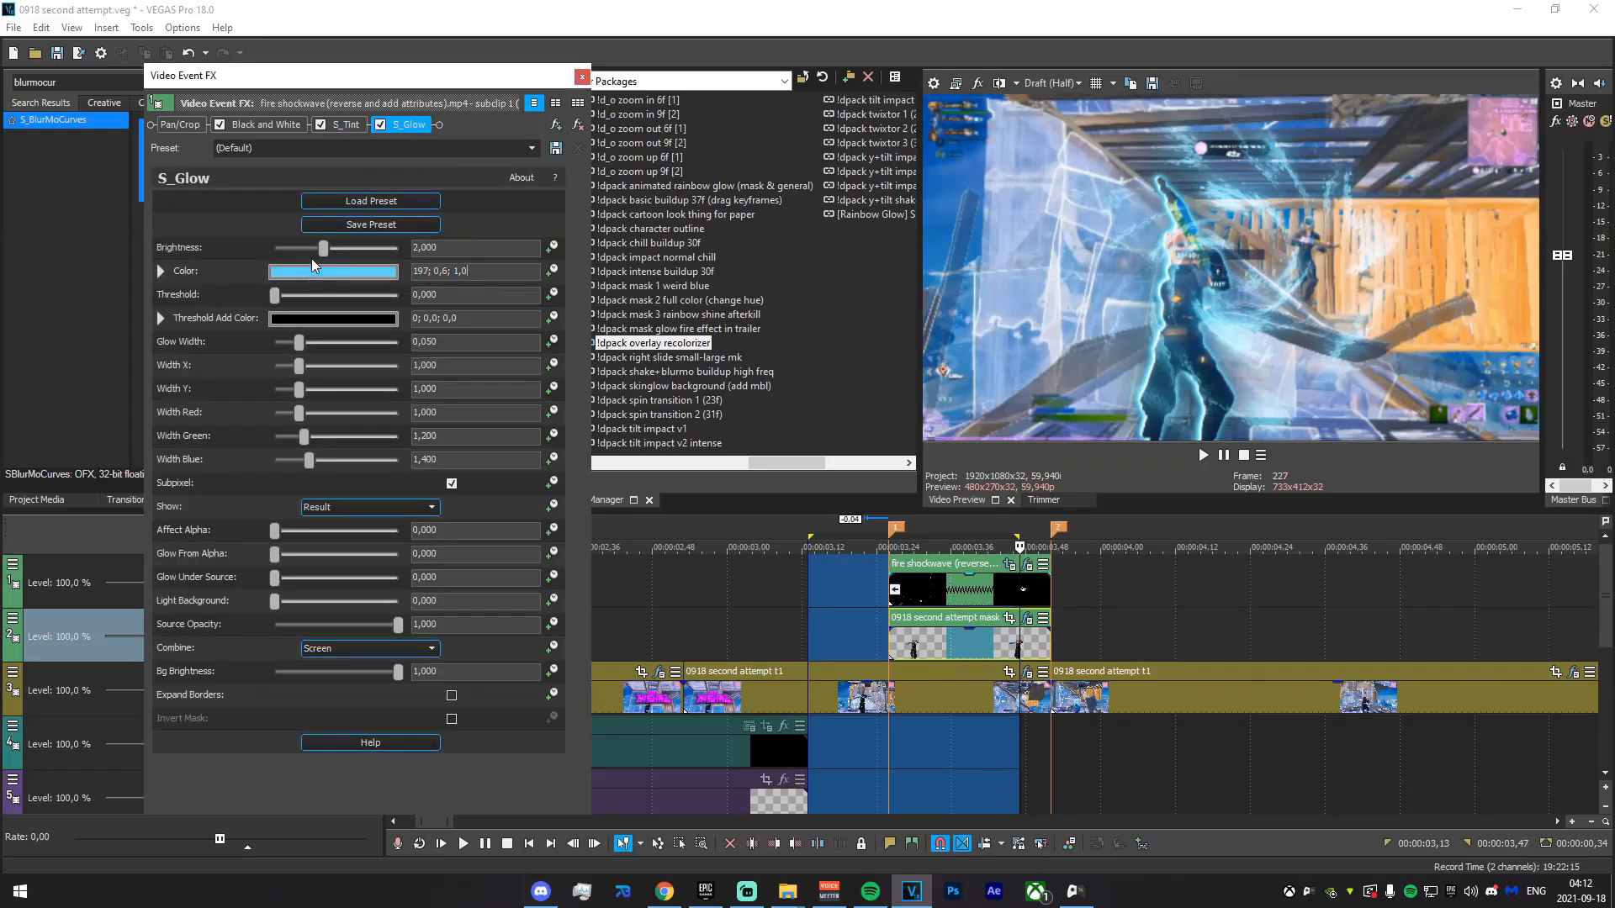
# - Try a higher S_Glow brightness on the shockwave, settle on 2,041, and preview the recolored overlay
pyautogui.moveTo(329, 254); pyautogui.dragTo(347, 257)
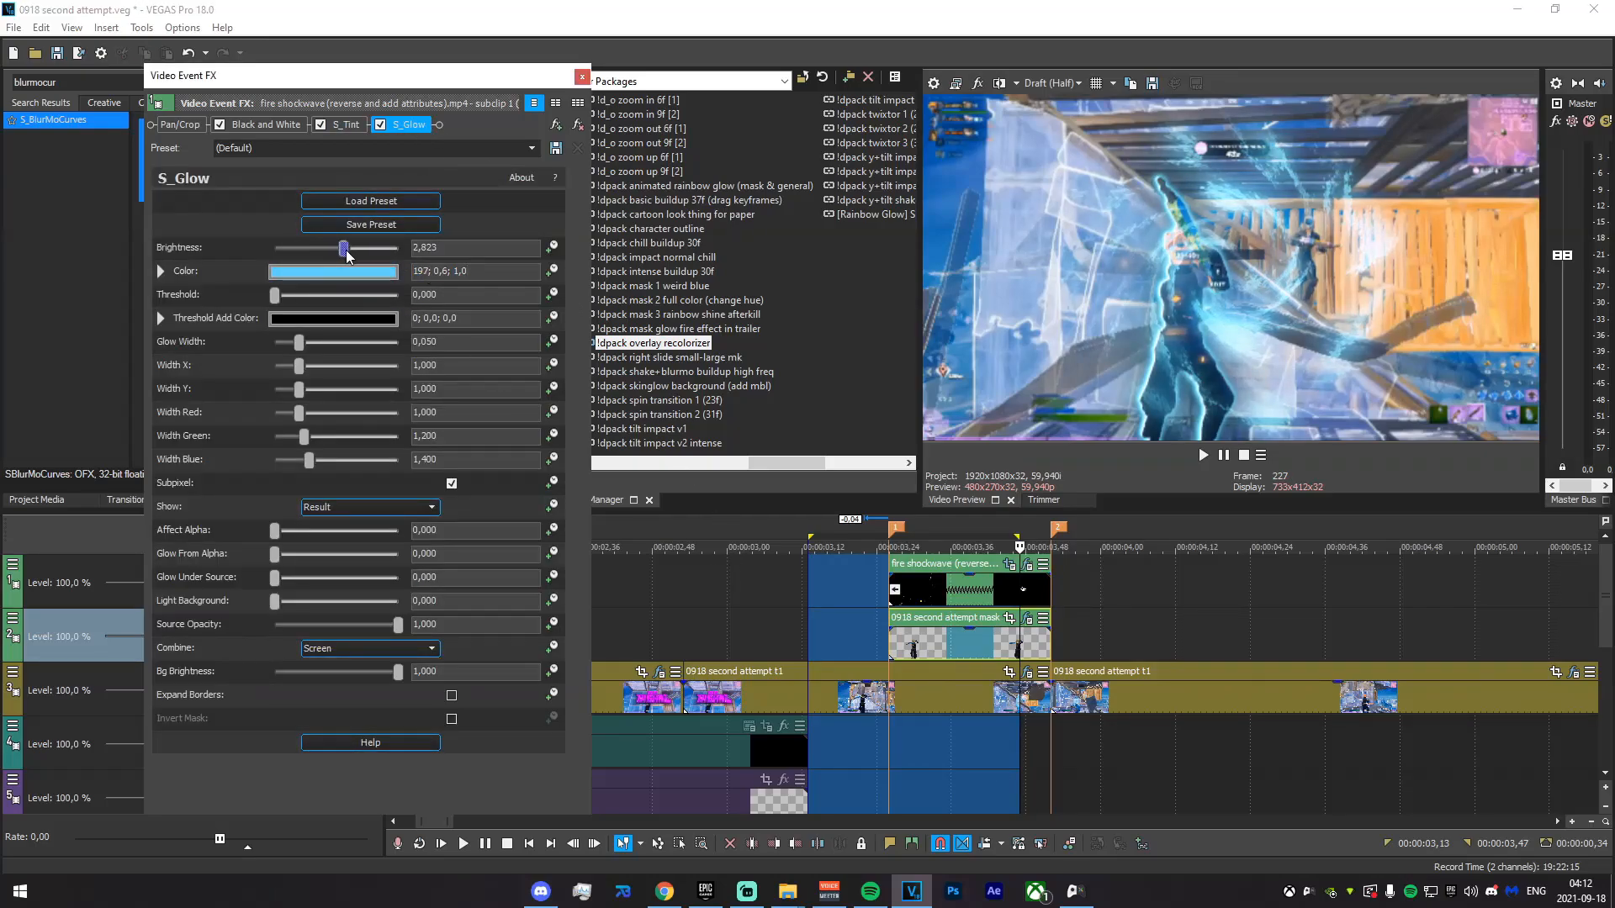
pyautogui.moveTo(771, 621); pyautogui.dragTo(1027, 624)
pyautogui.click(347, 247)
pyautogui.moveTo(348, 248); pyautogui.dragTo(321, 251)
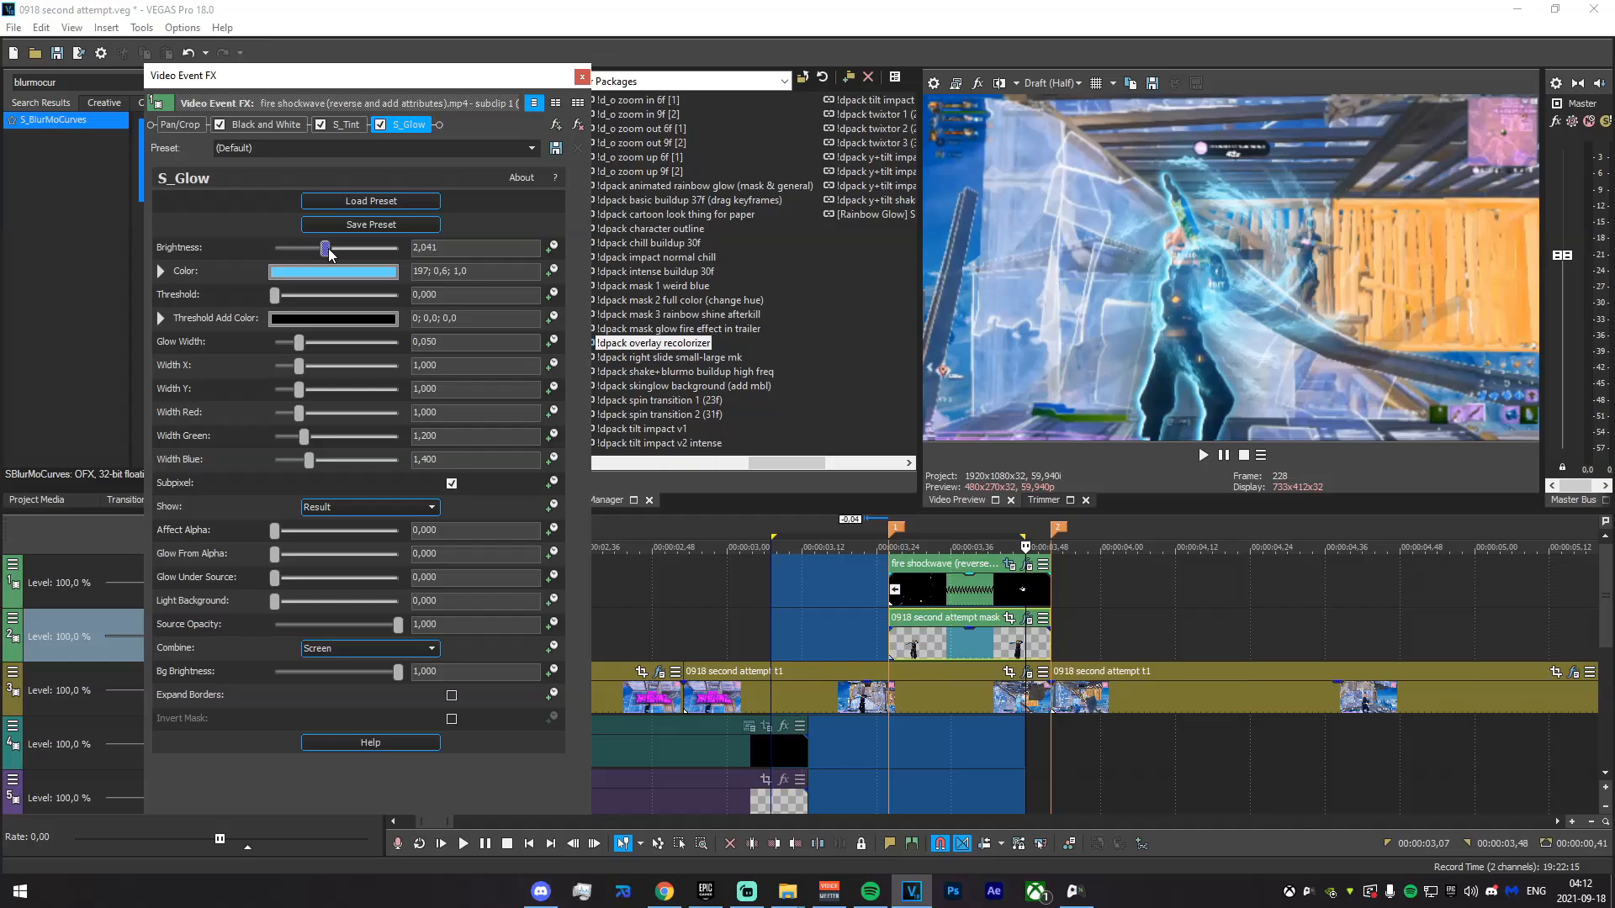
pyautogui.click(348, 124)
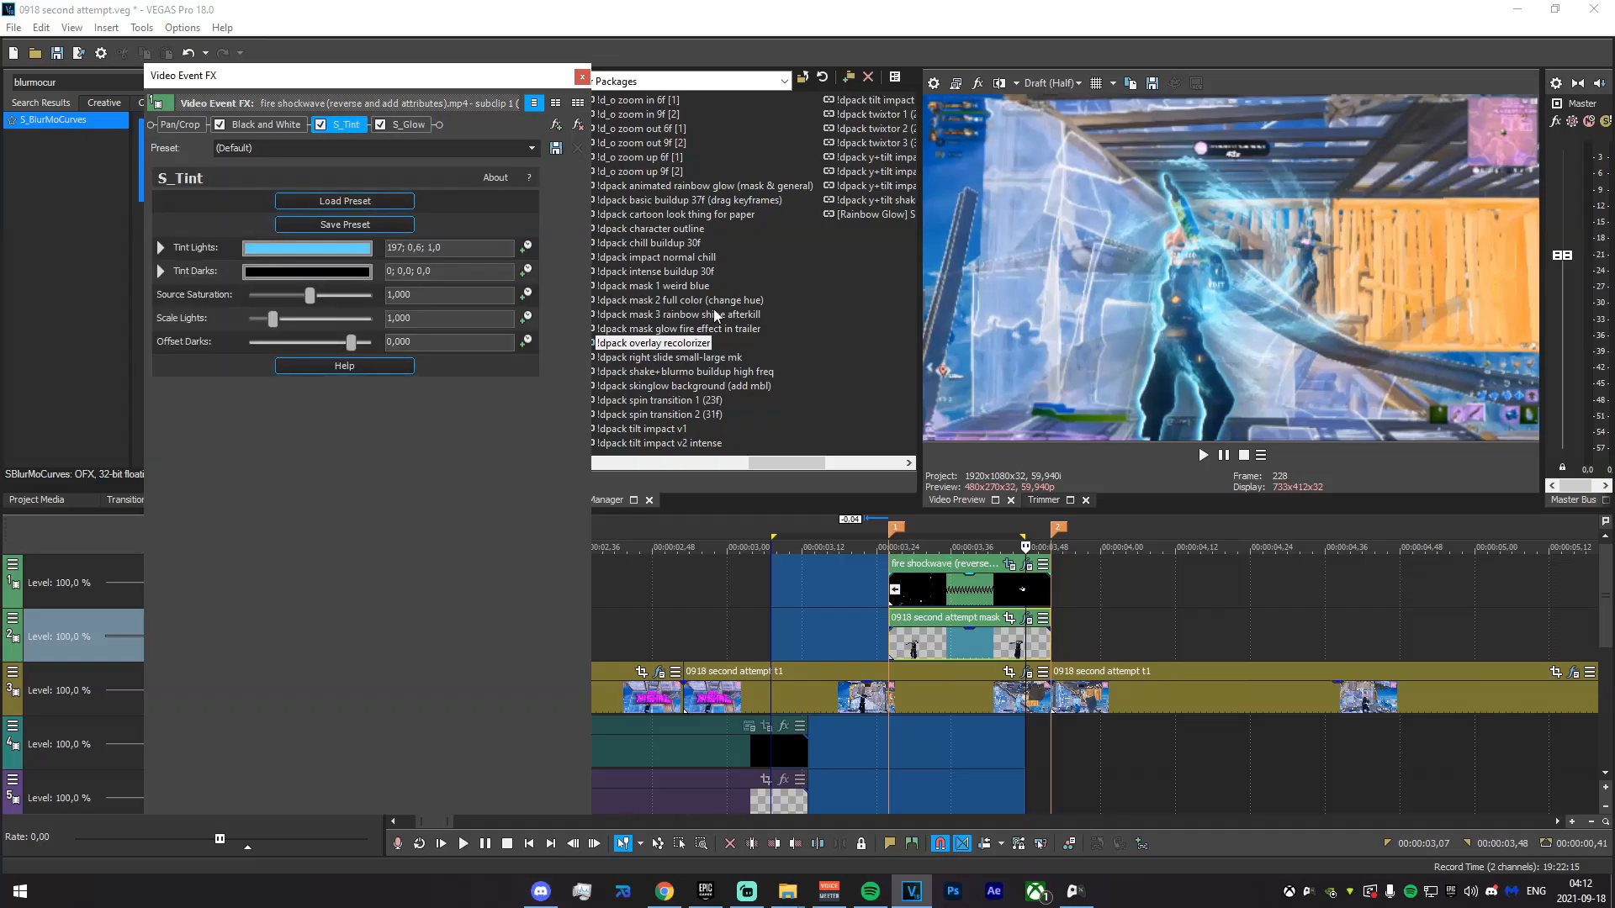
pyautogui.click(813, 599)
pyautogui.click(586, 90)
pyautogui.moveTo(839, 603); pyautogui.dragTo(969, 624)
pyautogui.click(582, 77)
# - Move the fire shockwave track beneath the mask track and open the shockwave's Pan/Crop near the segment's end
pyautogui.moveTo(260, 597); pyautogui.dragTo(257, 641)
pyautogui.click(892, 646)
pyautogui.click(1009, 621)
pyautogui.click(1034, 651)
pyautogui.click(1044, 649)
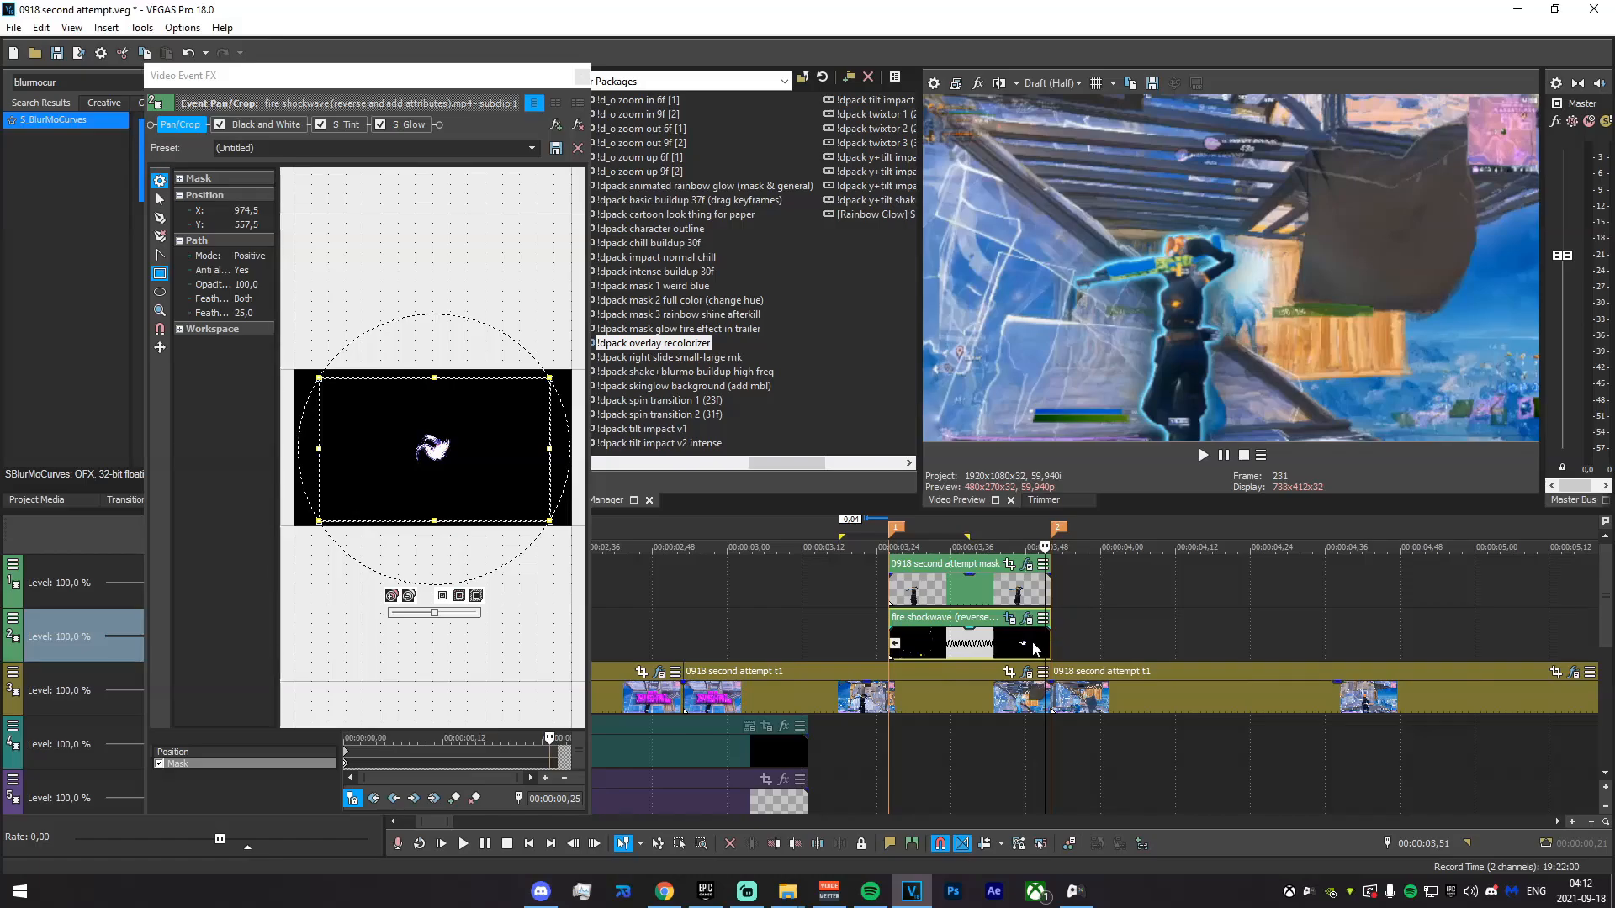
pyautogui.click(1033, 646)
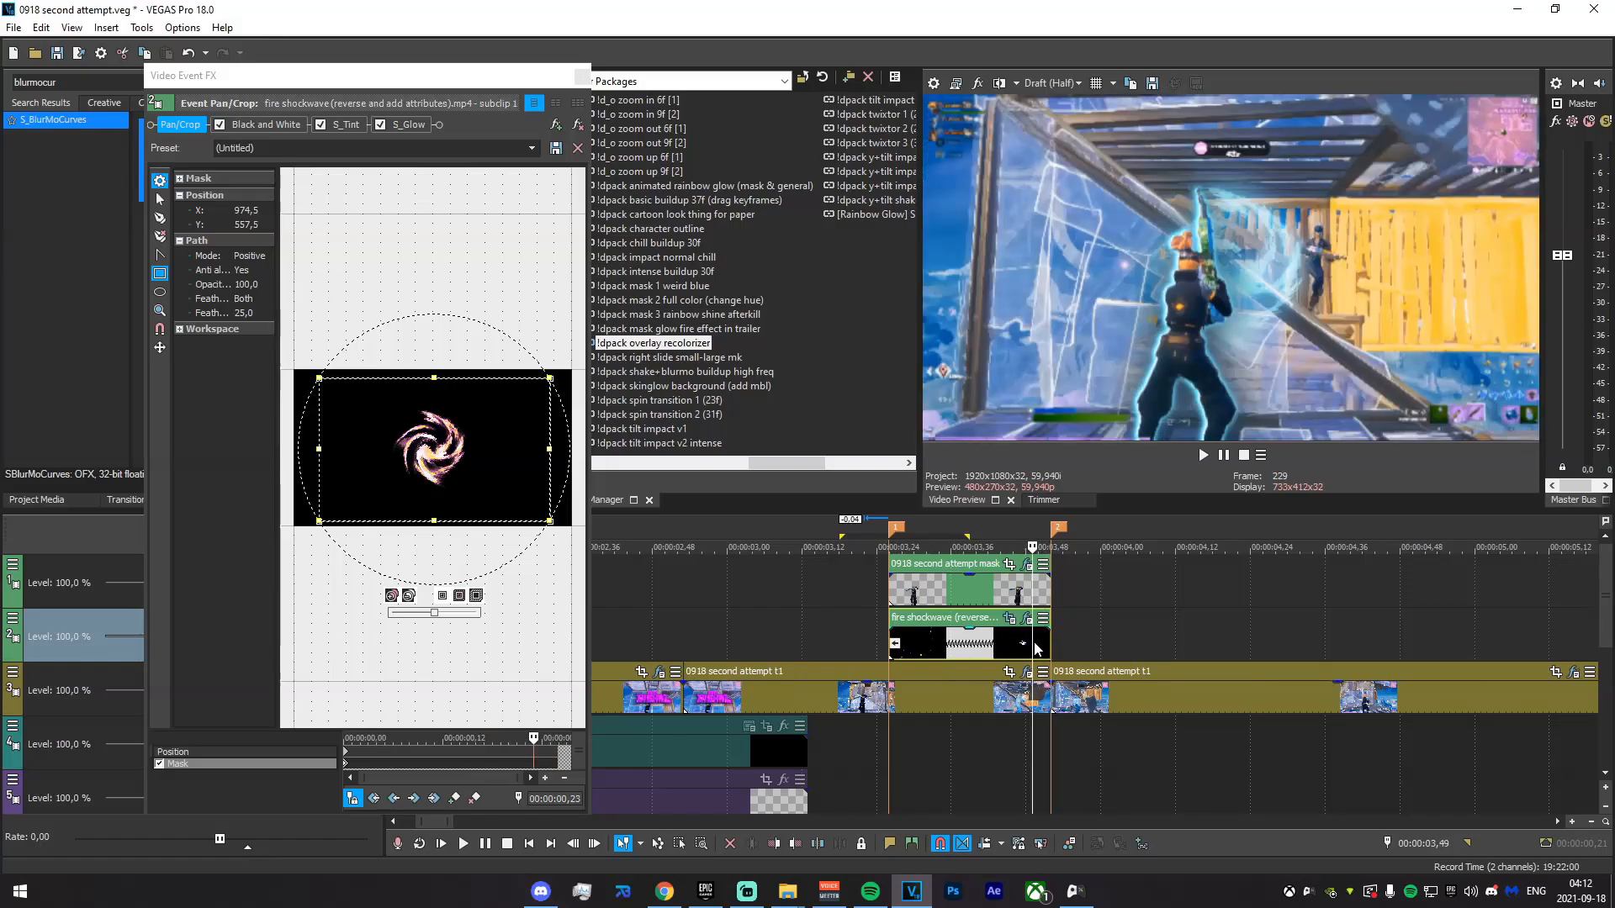
# - Shift the shockwave's Pan/Crop center to 1 088,0; 365,5, remove the starting position keyframe, and preview the placement
pyautogui.click(535, 753)
pyautogui.moveTo(467, 445); pyautogui.dragTo(485, 420)
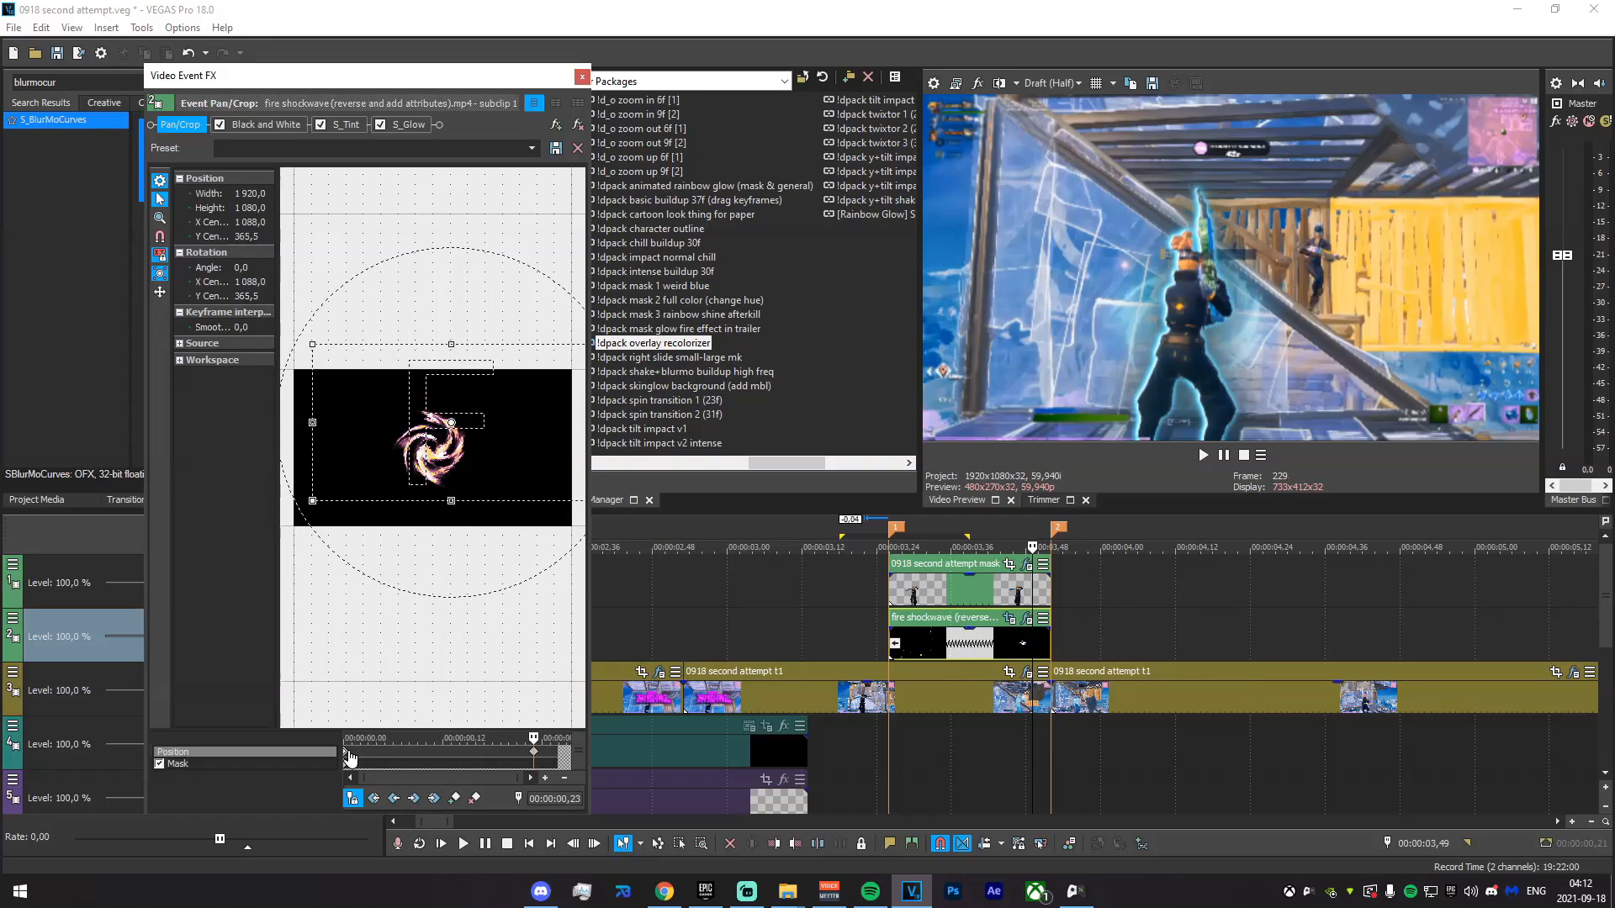
pyautogui.click(351, 759)
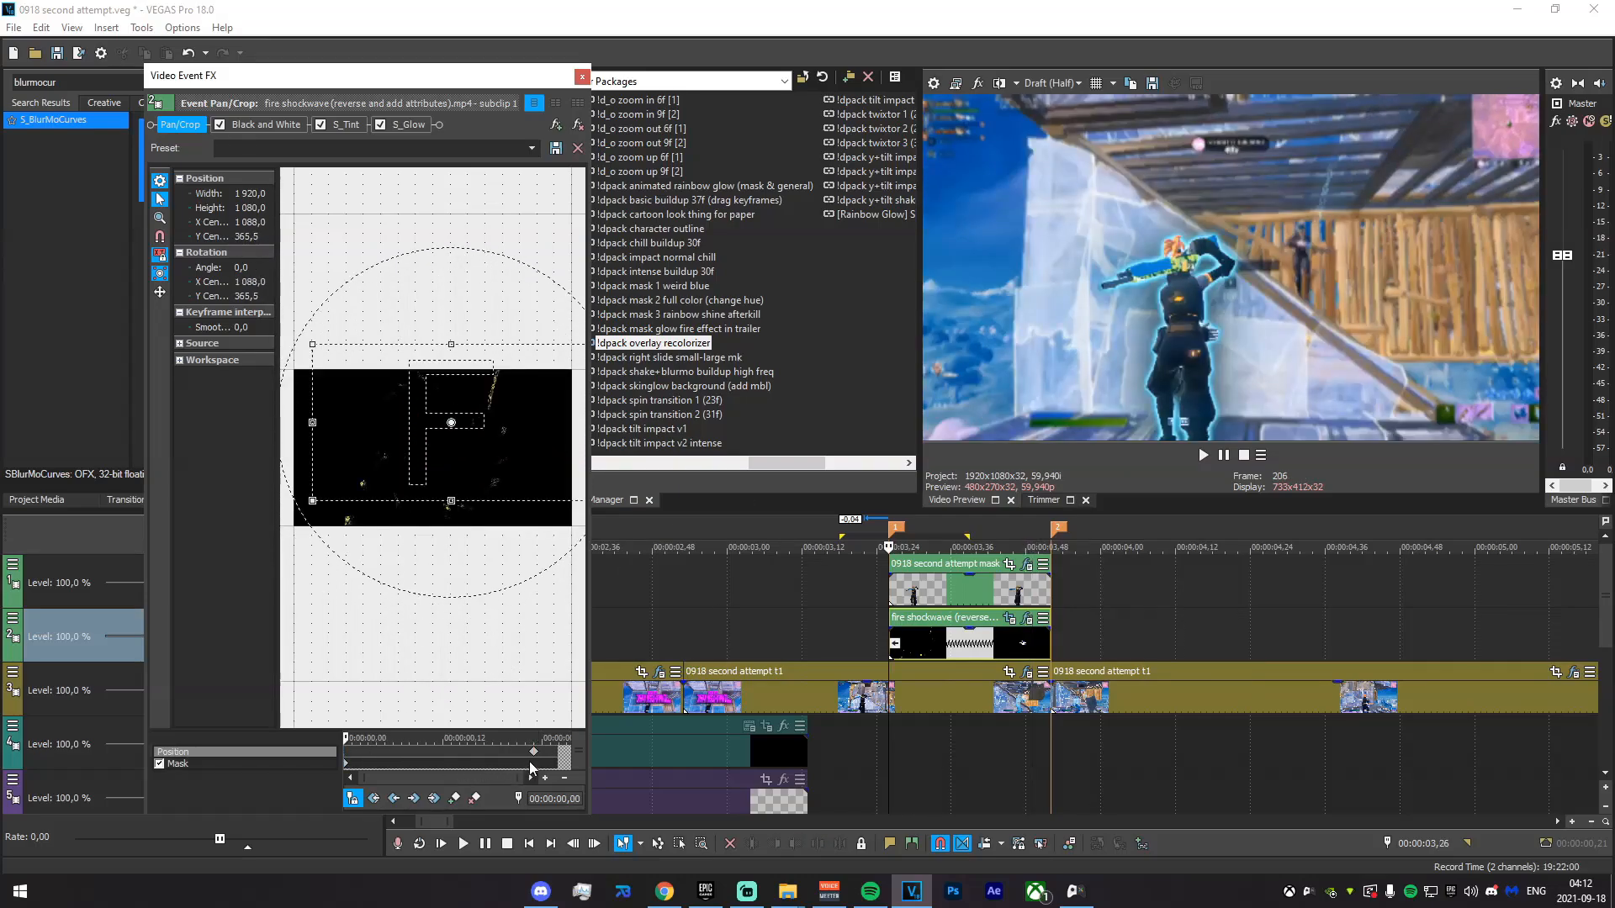
pyautogui.moveTo(871, 637); pyautogui.dragTo(1027, 644)
pyautogui.click(582, 77)
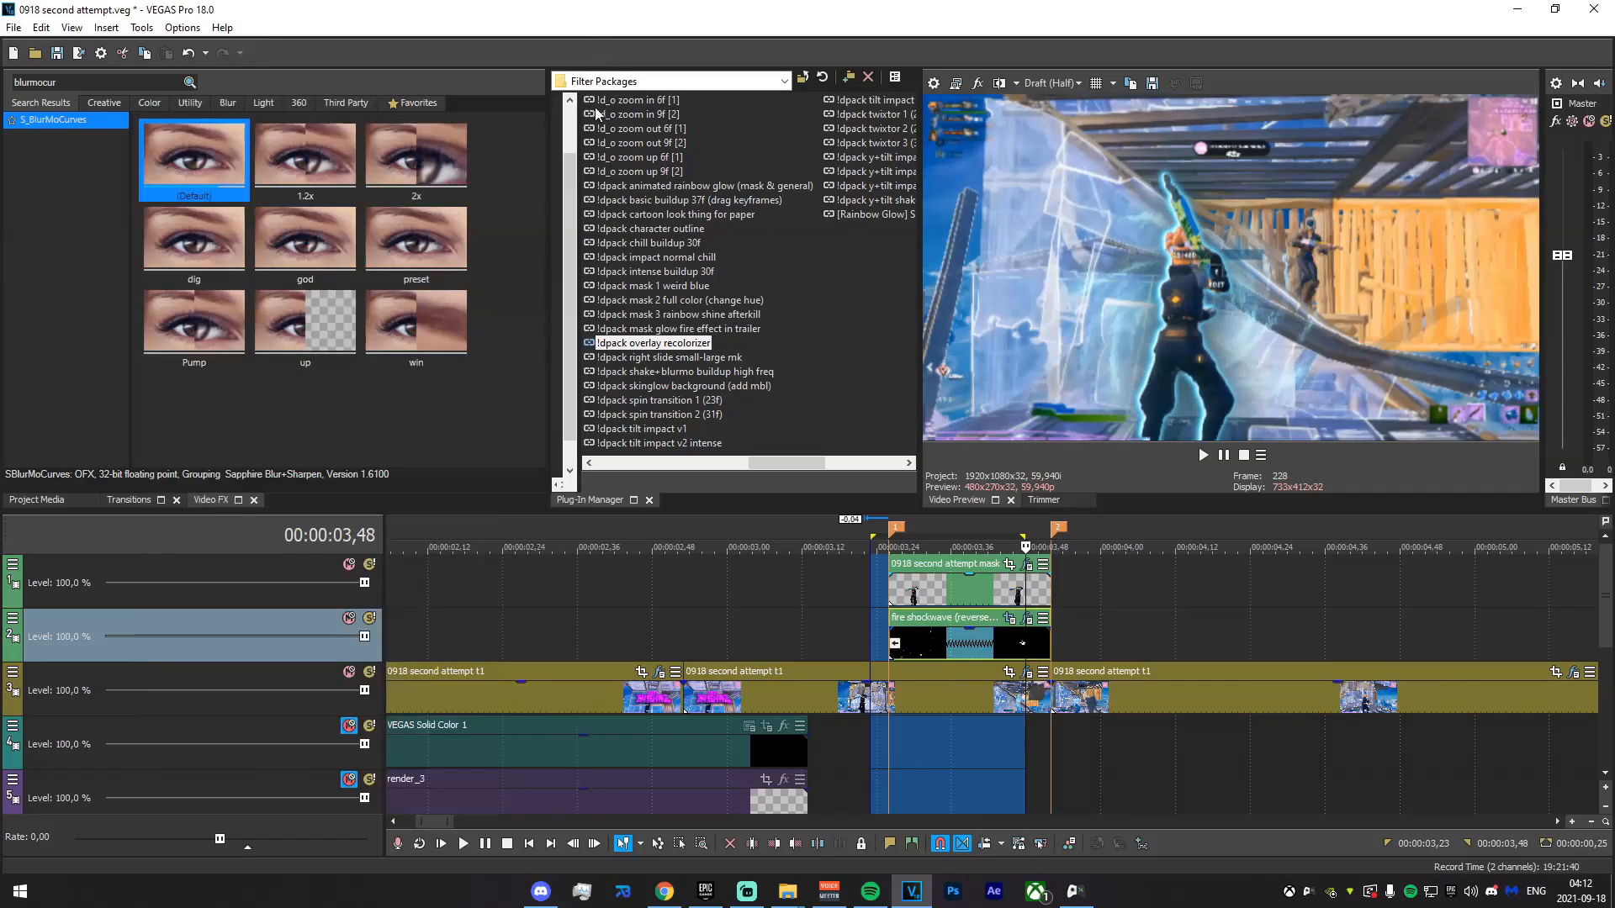
# - Split the 0918 second attempt t1 clip at the first marker and select the part between the markers
pyautogui.click(921, 715)
pyautogui.press('s')
pyautogui.moveTo(777, 639); pyautogui.dragTo(951, 646)
pyautogui.click(900, 703)
pyautogui.moveTo(926, 704)
pyautogui.mouseDown()
pyautogui.moveTo(913, 704)
pyautogui.moveTo(984, 706)
pyautogui.mouseUp()
pyautogui.click(892, 696)
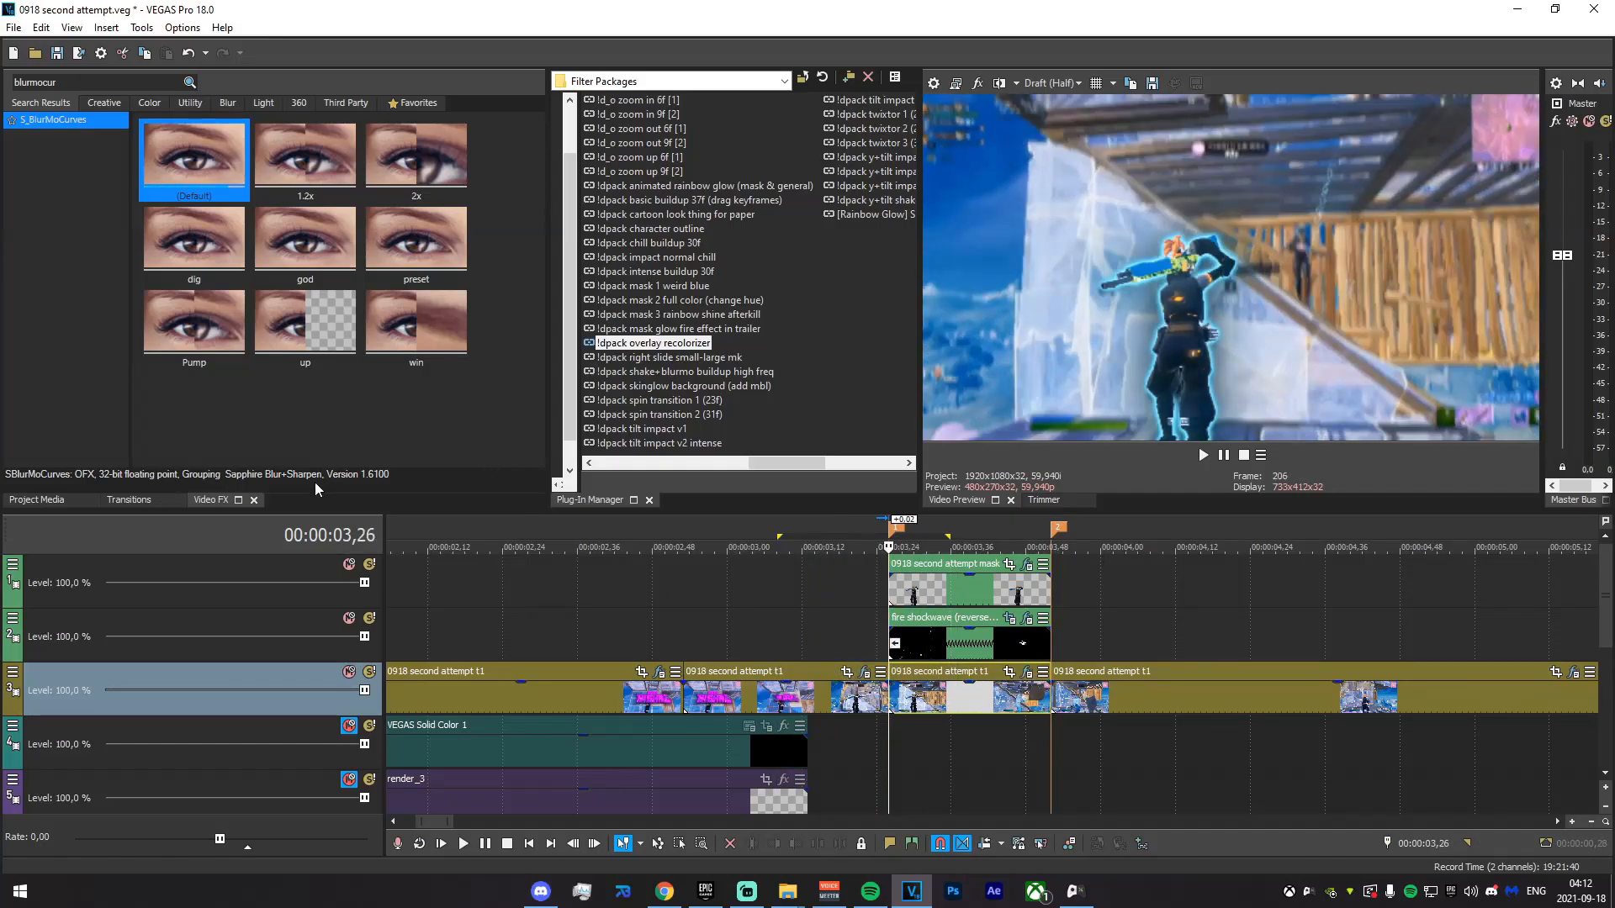
# - Search the video effects for "tint" and apply the default S_Tint preset to the t1 clip between the two markers
pyautogui.click(16, 81)
pyautogui.write('tint')
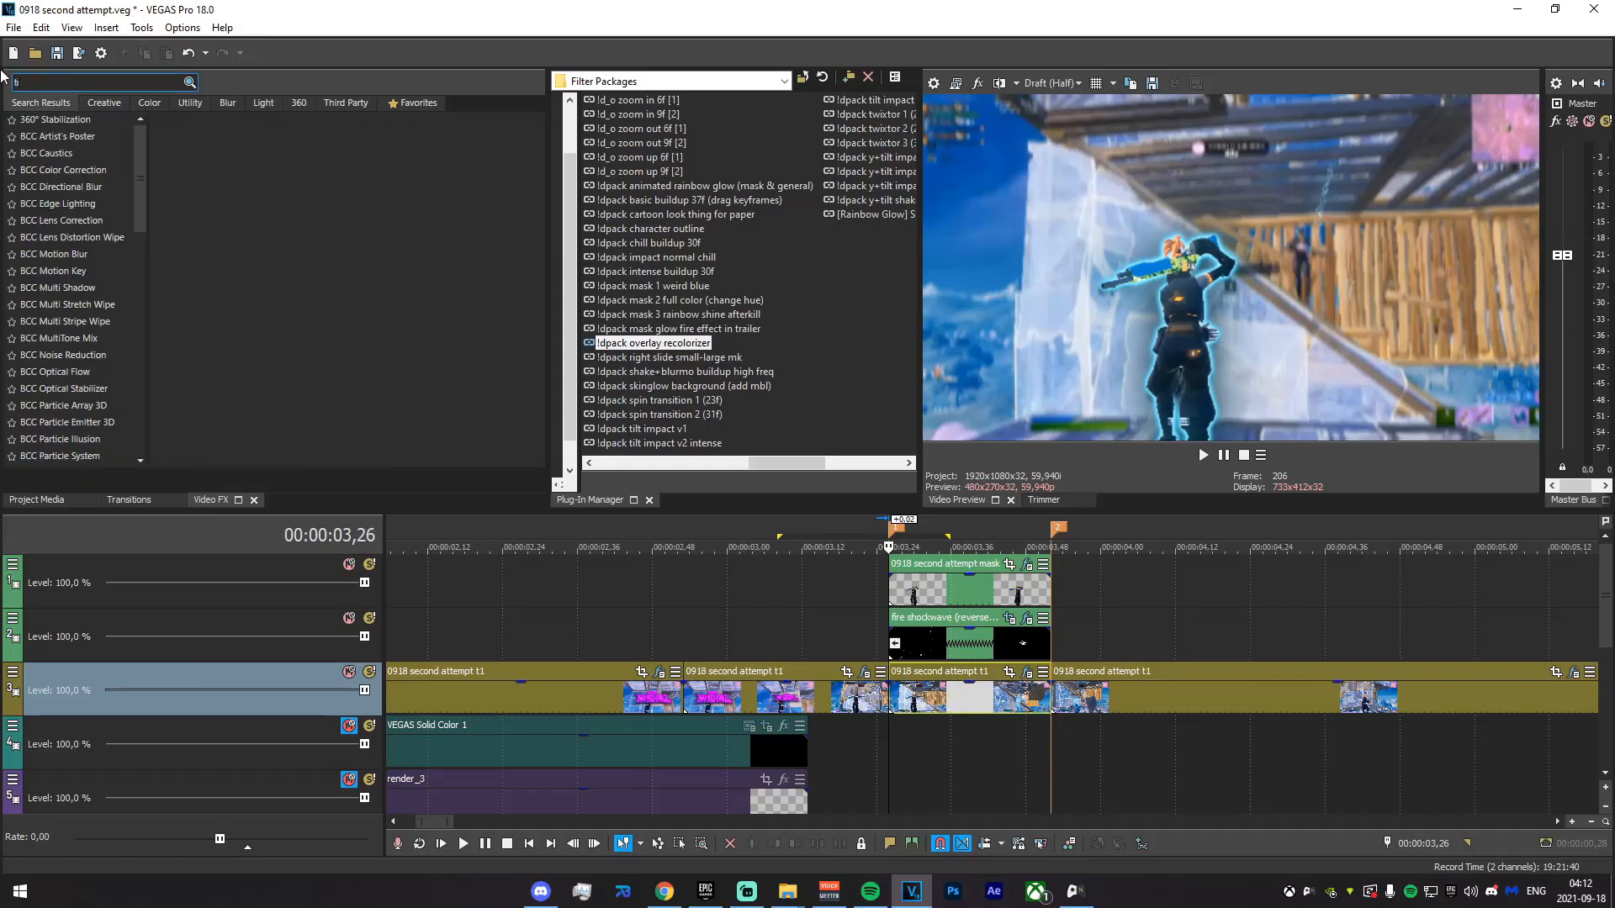
pyautogui.click(44, 120)
pyautogui.moveTo(211, 179); pyautogui.dragTo(230, 194)
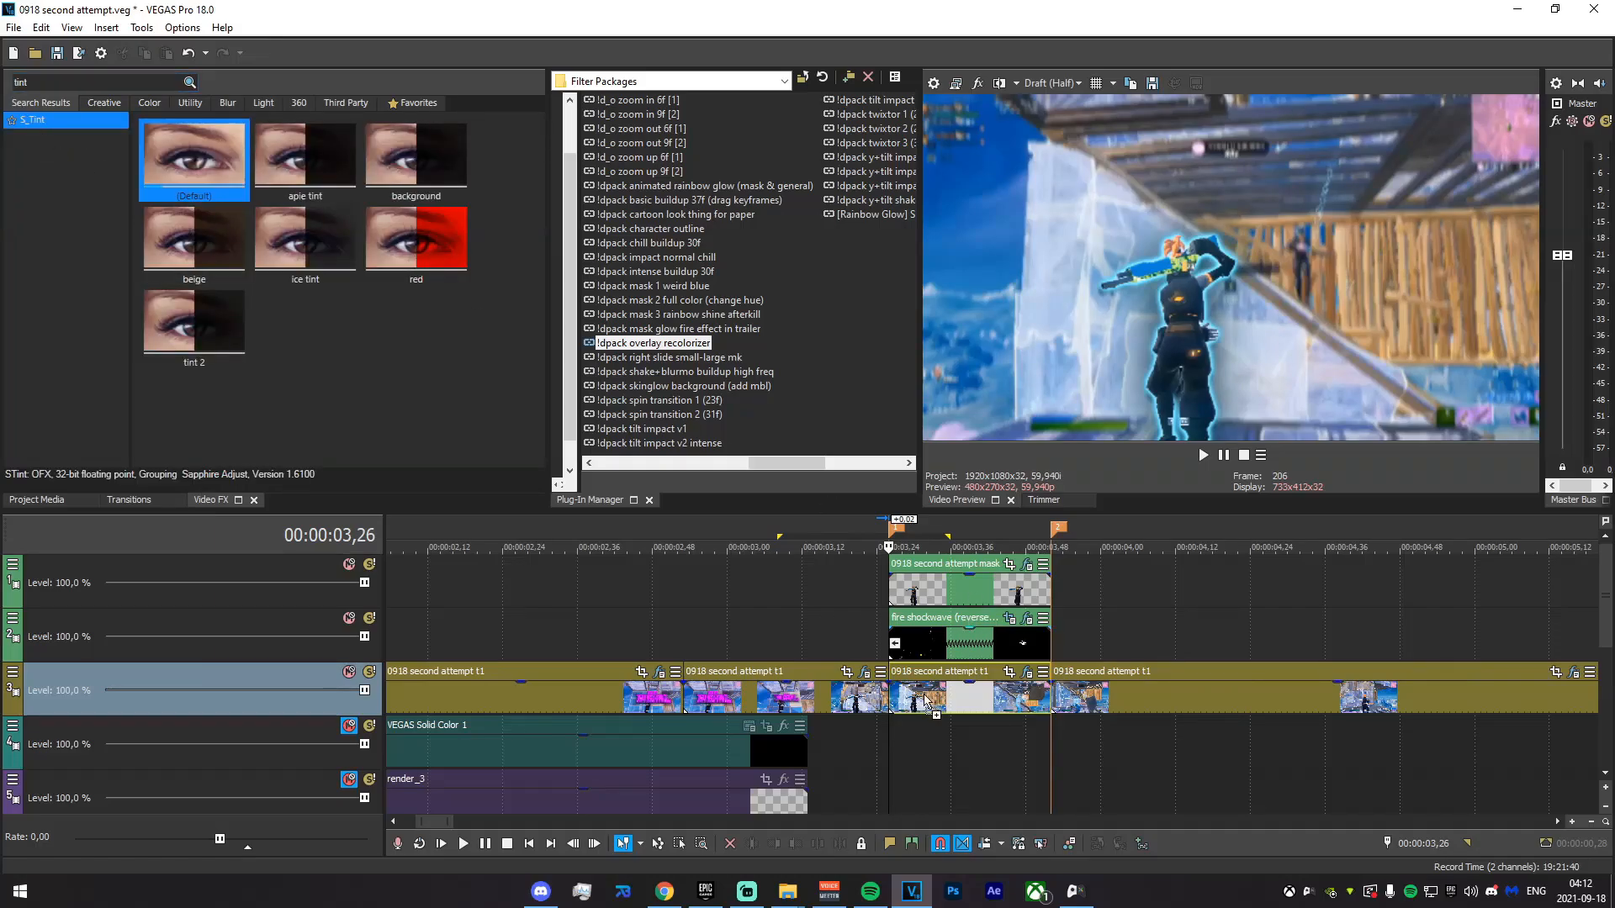
pyautogui.moveTo(925, 703); pyautogui.dragTo(925, 701)
pyautogui.click(336, 248)
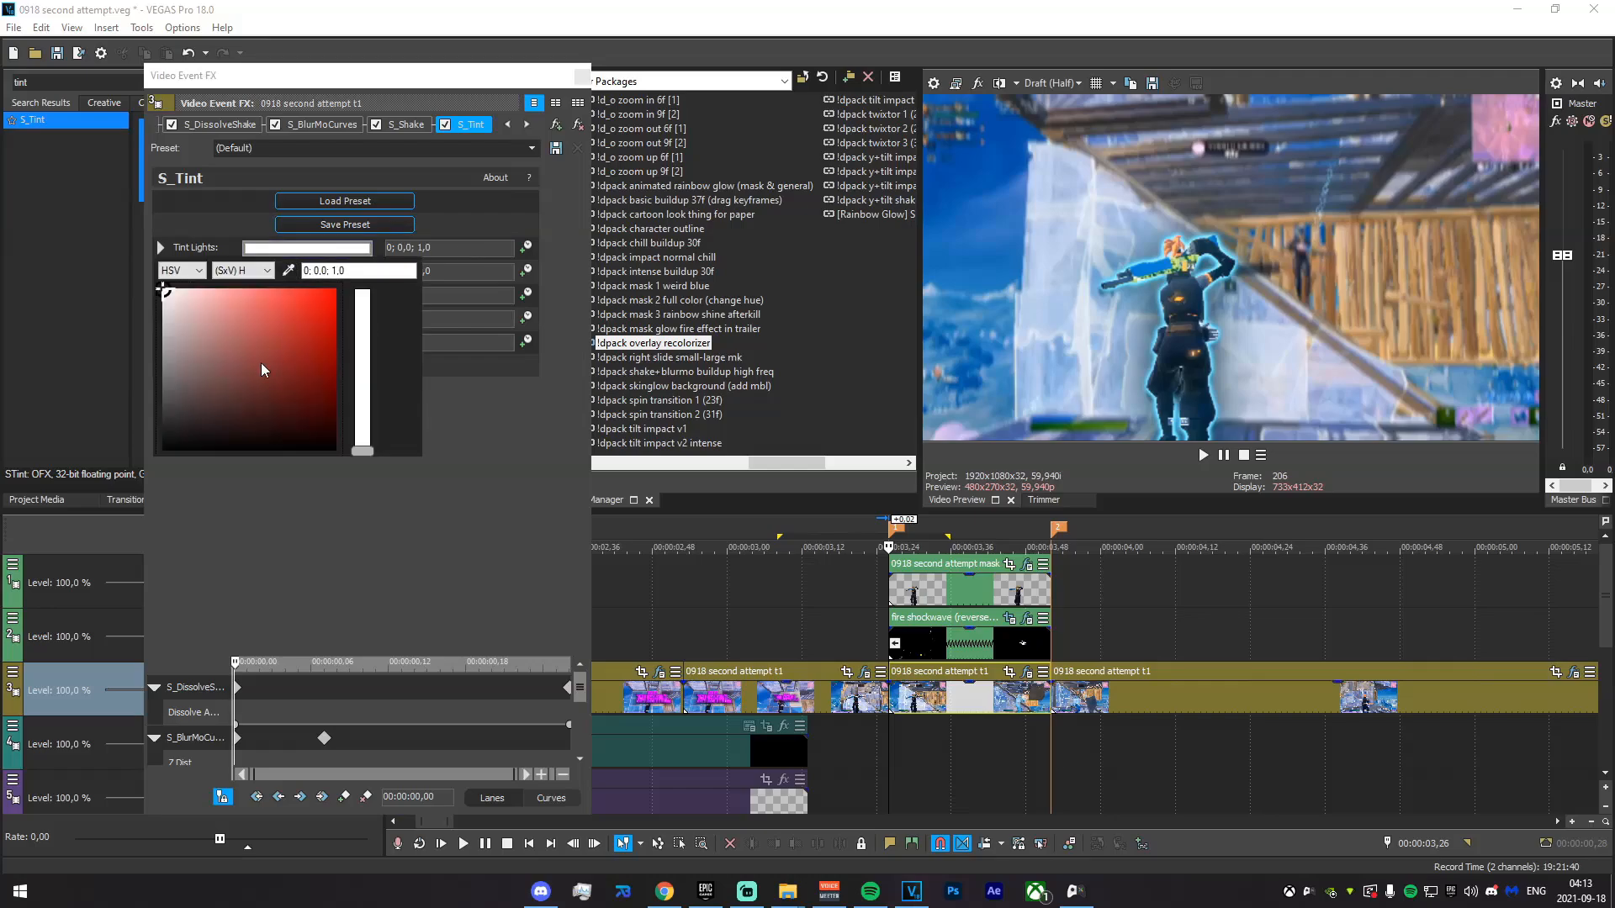
pyautogui.click(816, 647)
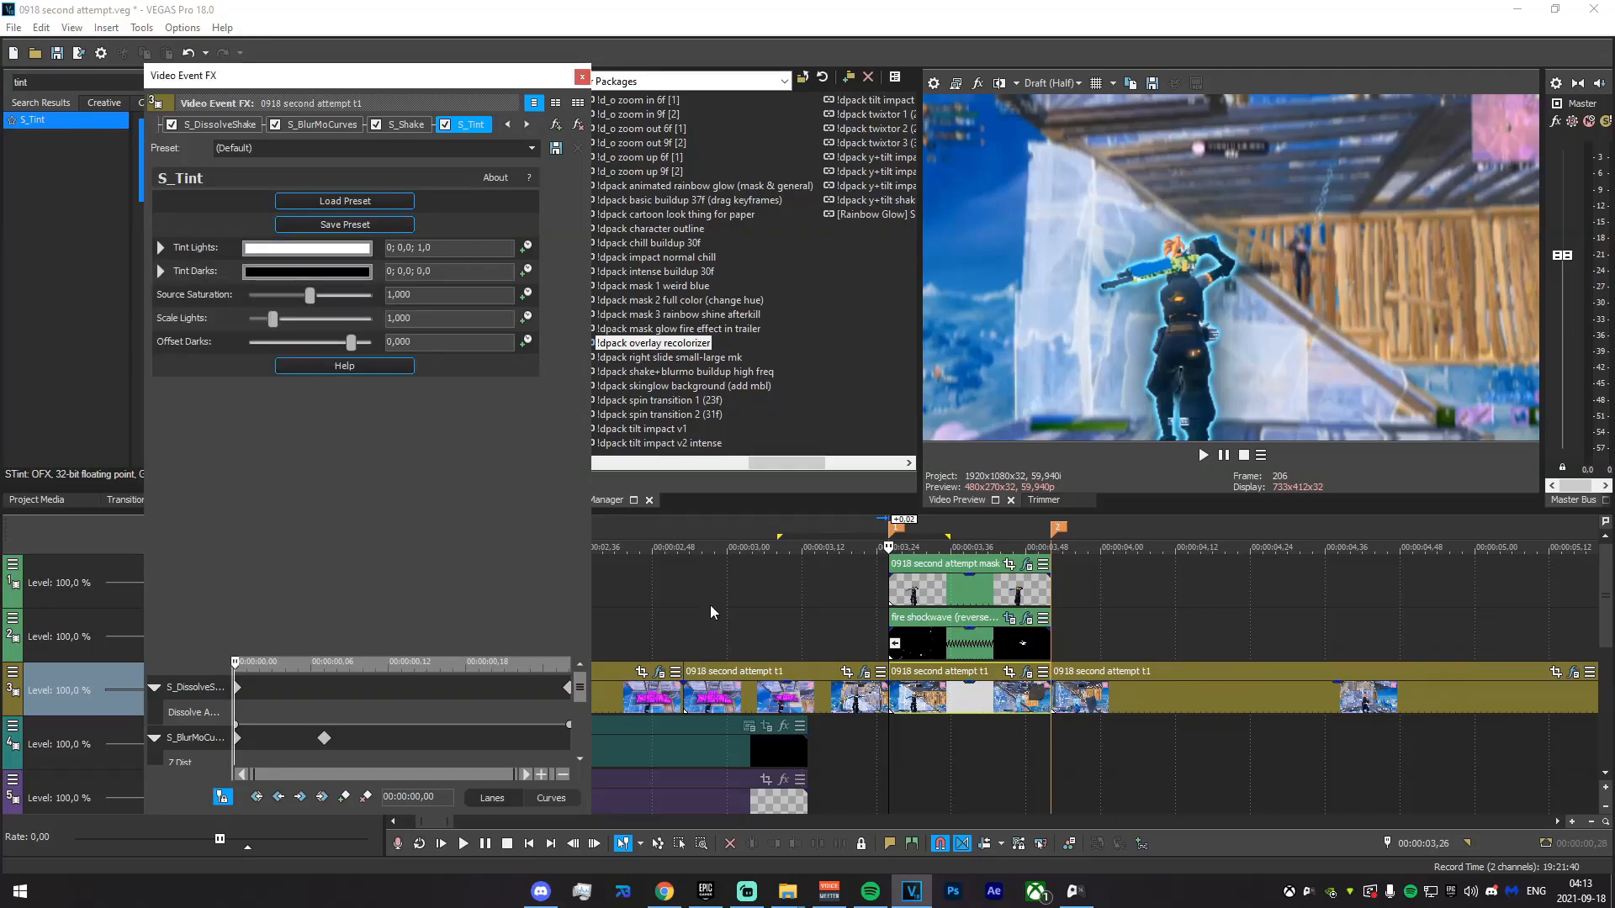
# - Set S_Tint's Tint Lights to a near-black blue, 194; 0,11; 0,08, near the end of the segment
pyautogui.click(1050, 706)
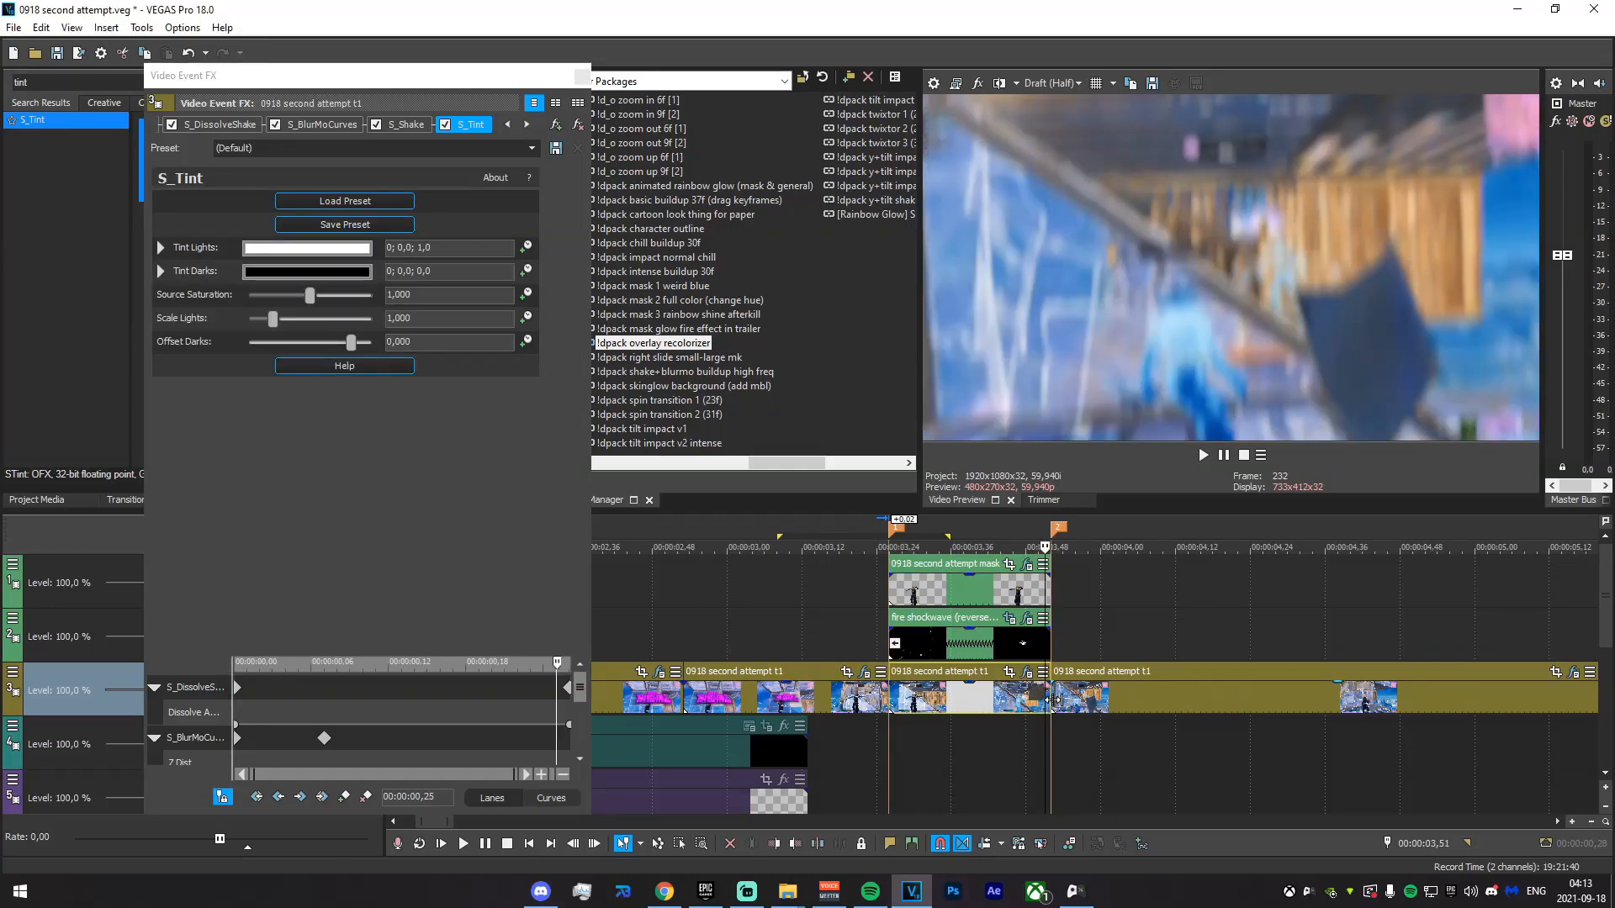
pyautogui.click(291, 272)
pyautogui.moveTo(165, 292); pyautogui.dragTo(177, 429)
pyautogui.moveTo(361, 452); pyautogui.dragTo(370, 370)
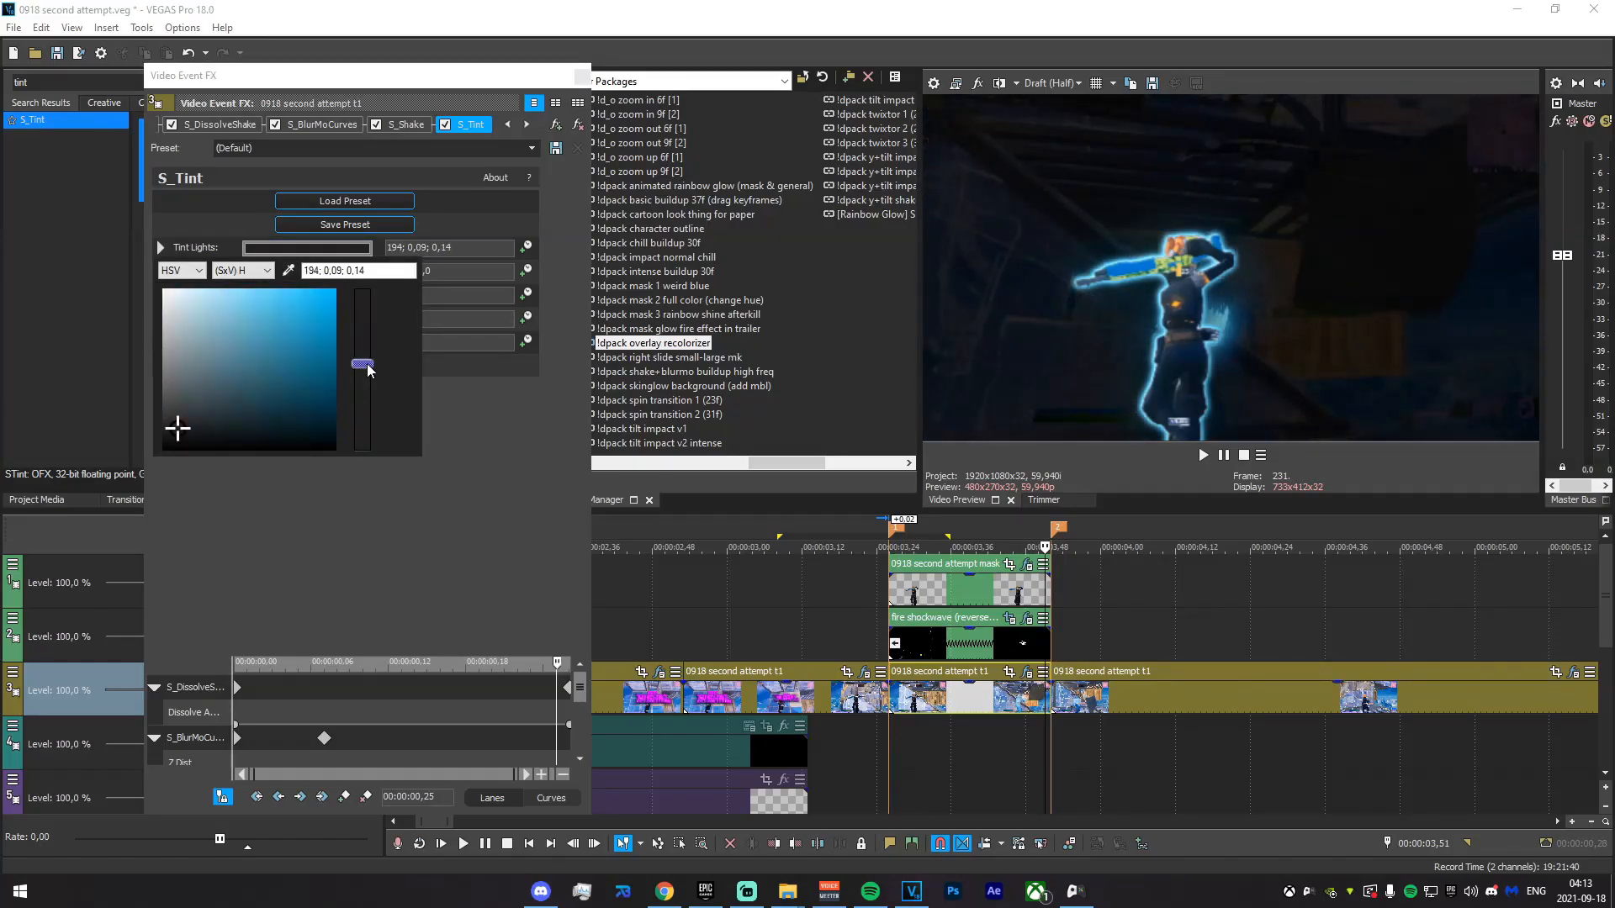
pyautogui.moveTo(175, 430); pyautogui.dragTo(191, 436)
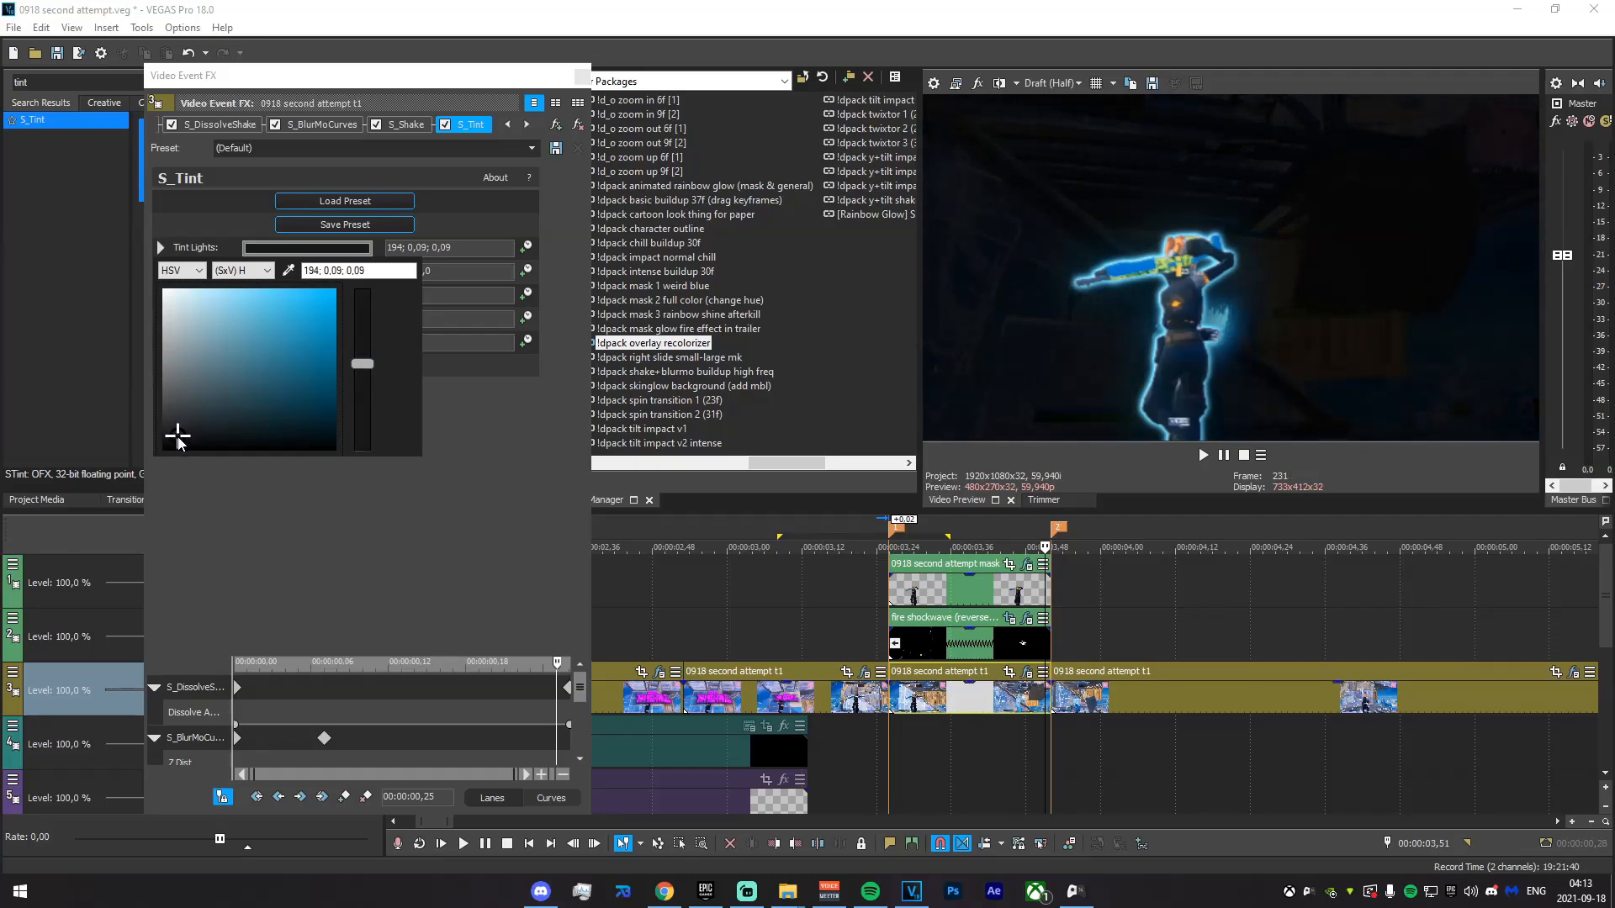
pyautogui.moveTo(178, 437); pyautogui.dragTo(180, 438)
pyautogui.click(577, 694)
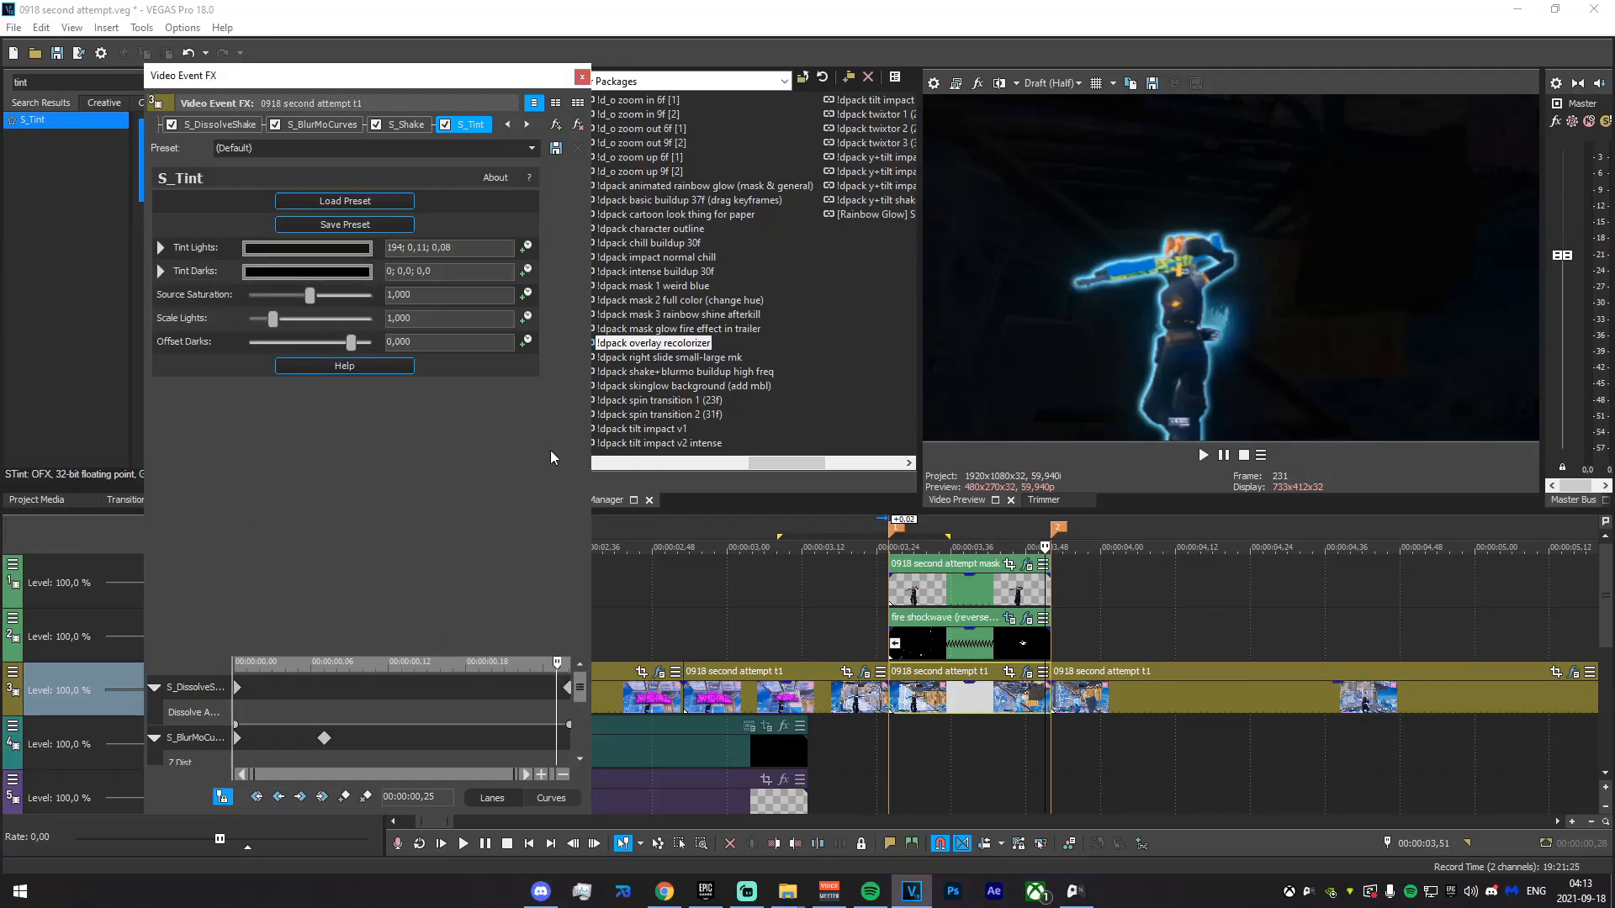
# - Animate Tint Lights with a brighter starting keyframe of about 194; 0,11; 0,44, preview the darkening, and close the effect window
pyautogui.moveTo(579, 696); pyautogui.dragTo(578, 760)
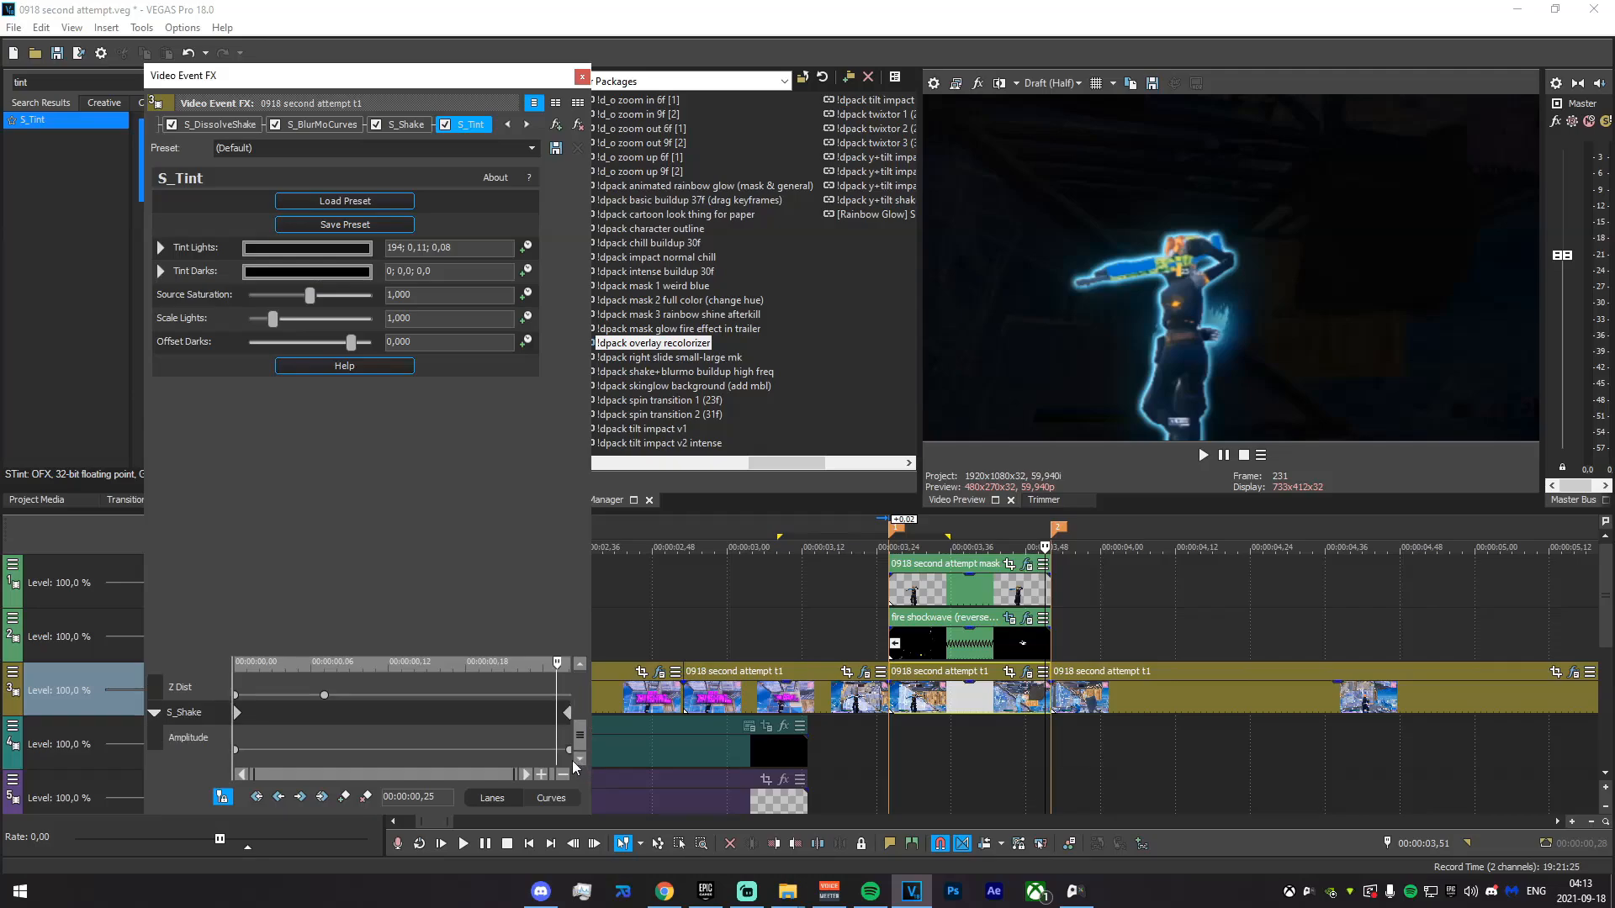
pyautogui.click(566, 749)
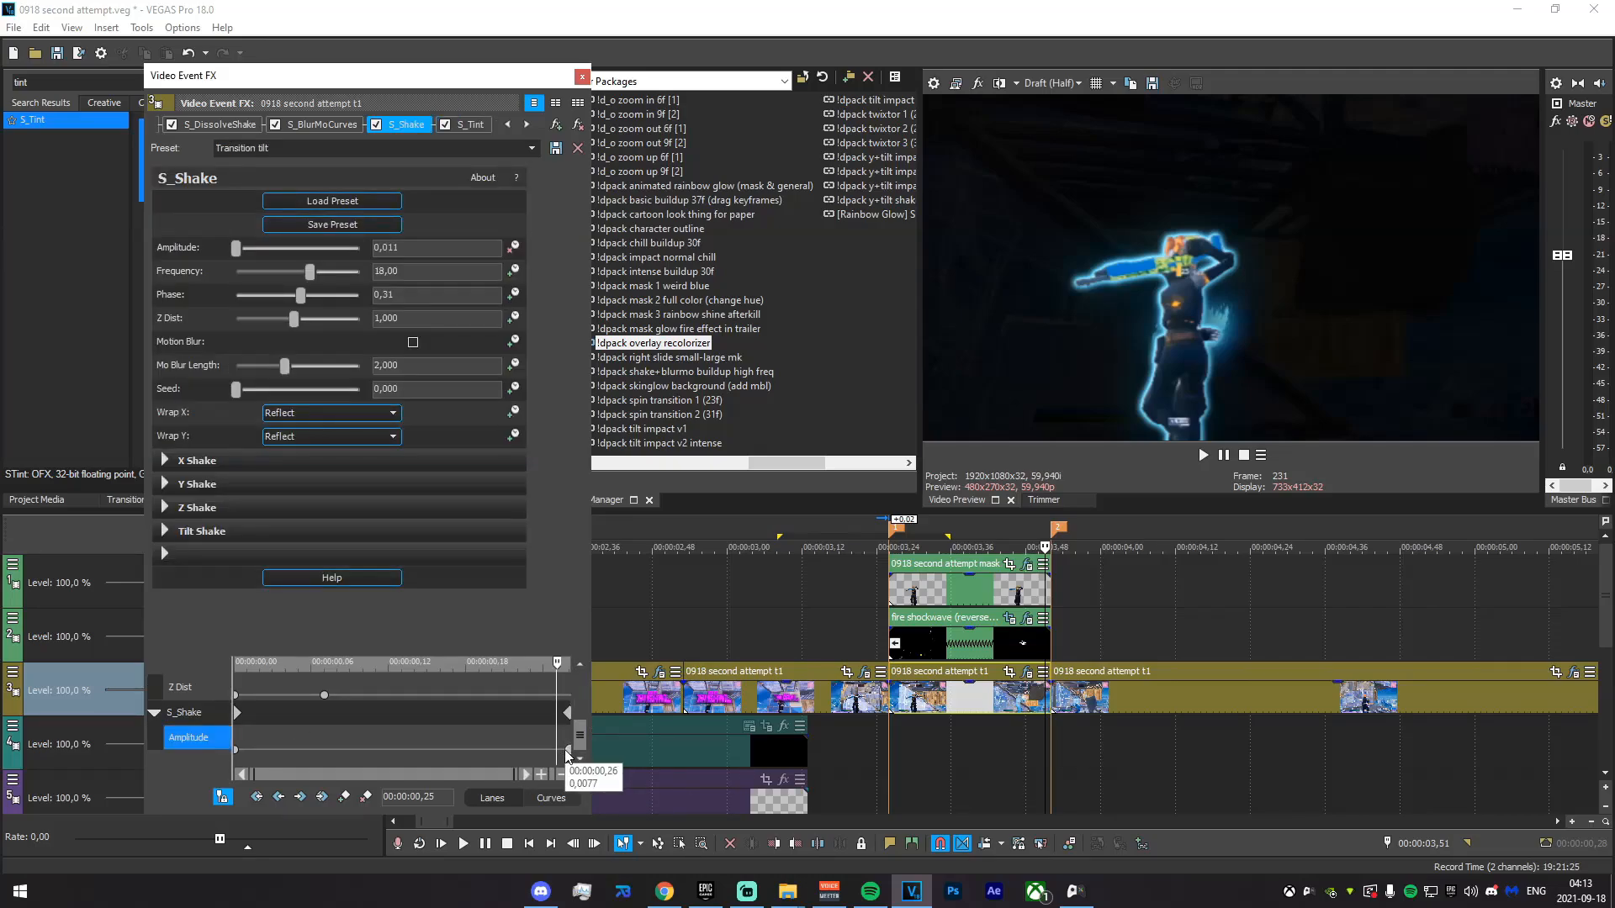
pyautogui.click(462, 126)
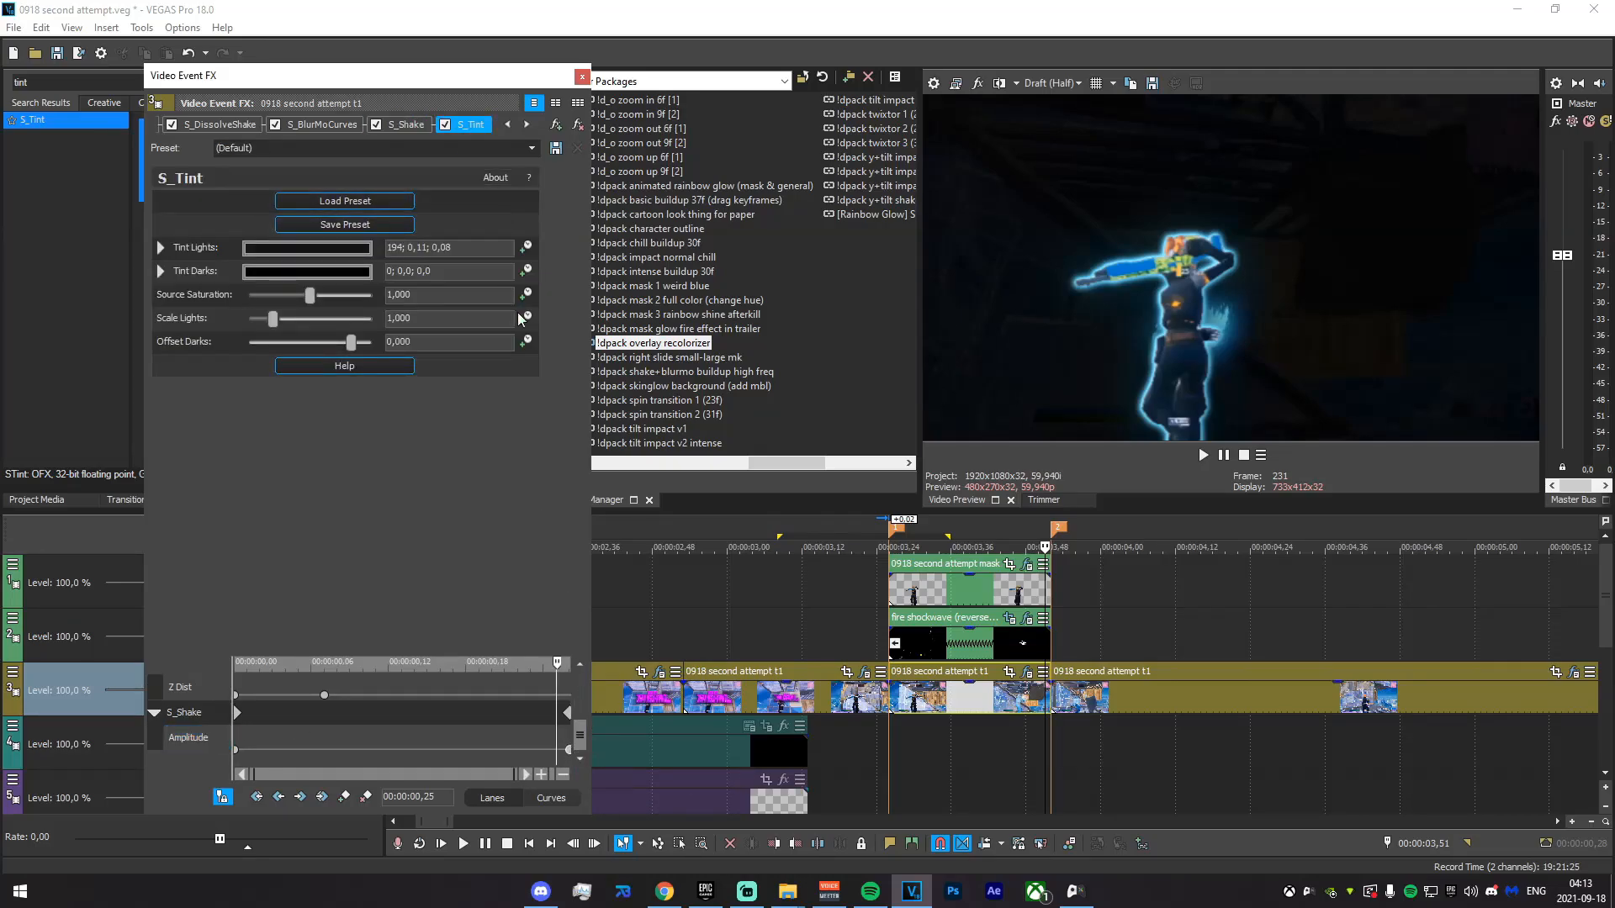
pyautogui.click(527, 248)
pyautogui.moveTo(582, 719); pyautogui.dragTo(665, 741)
pyautogui.moveTo(555, 663); pyautogui.dragTo(1, 621)
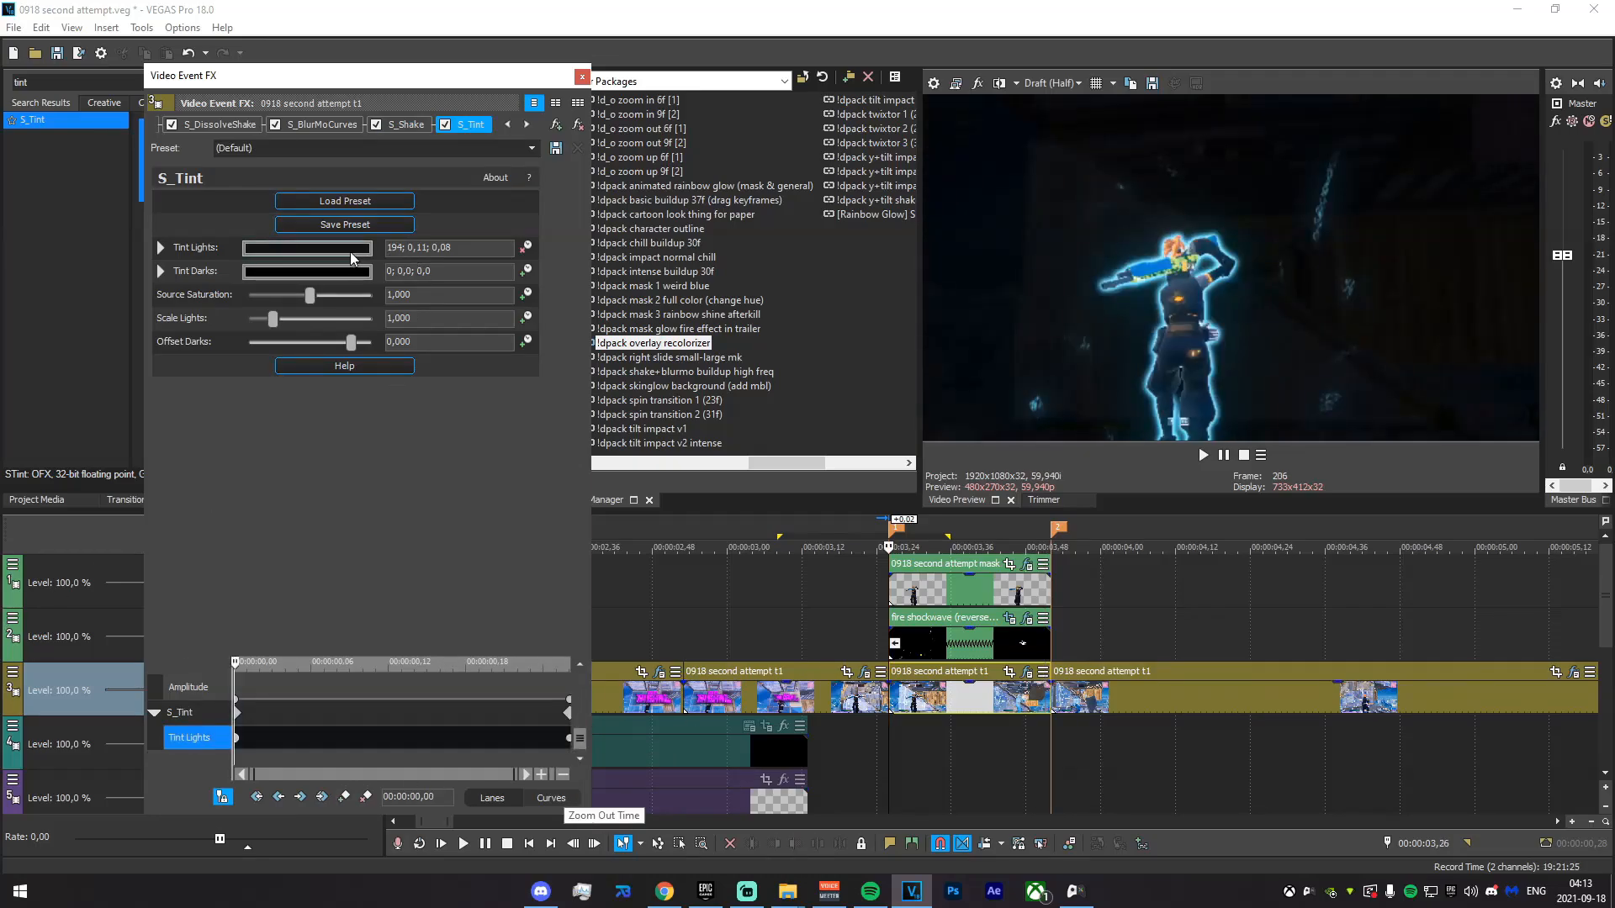
pyautogui.click(307, 248)
pyautogui.moveTo(182, 438); pyautogui.dragTo(182, 382)
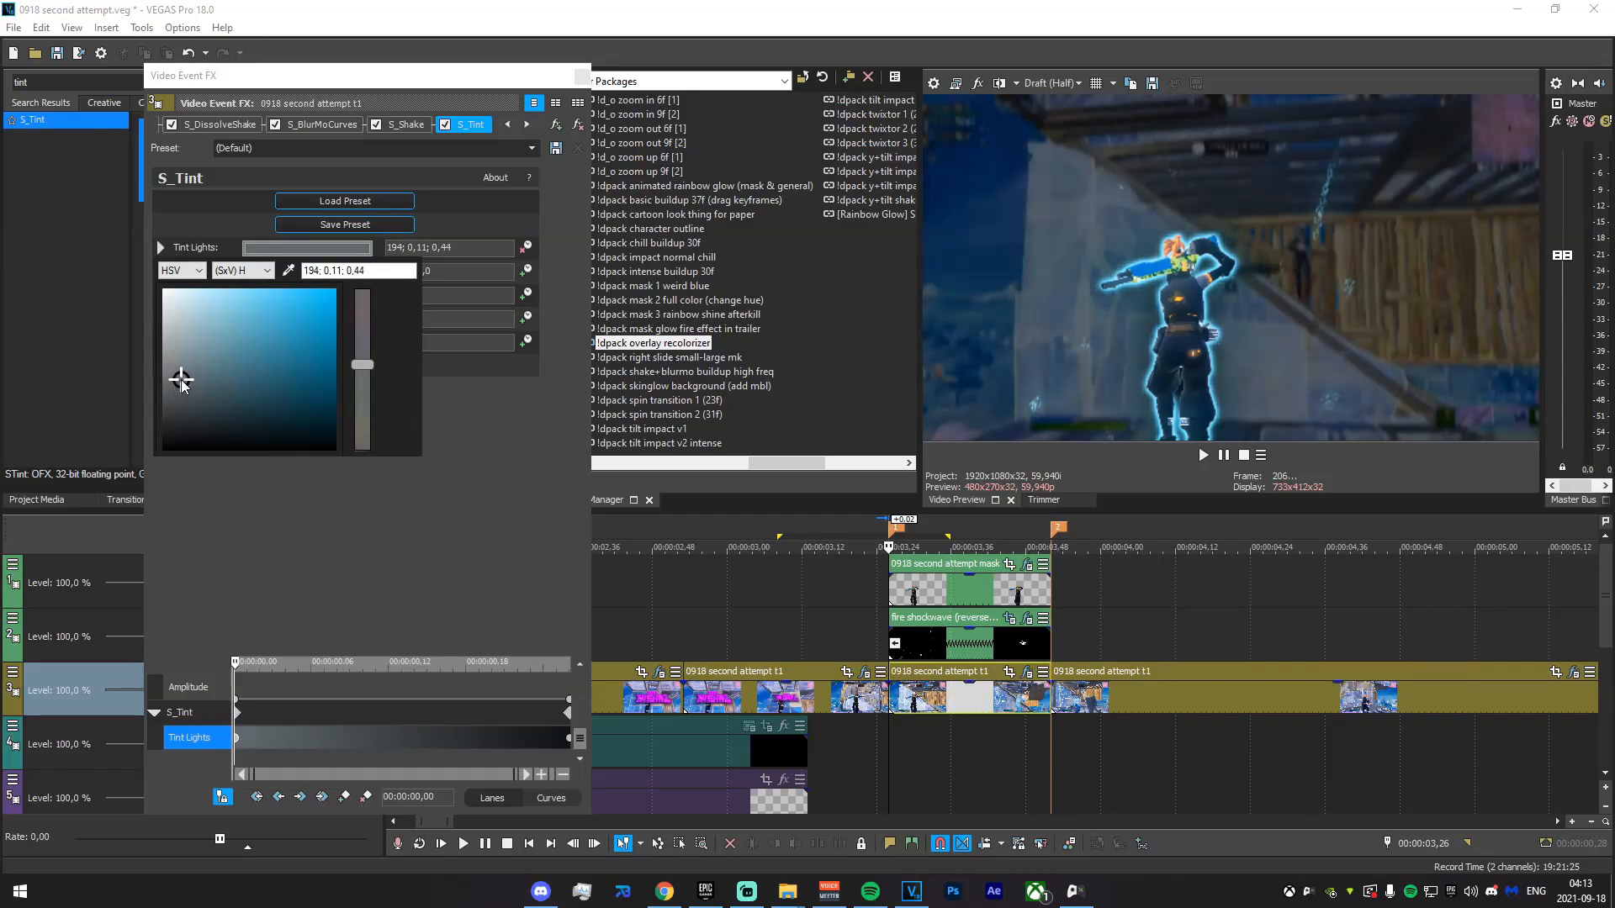
pyautogui.moveTo(816, 605); pyautogui.dragTo(1032, 628)
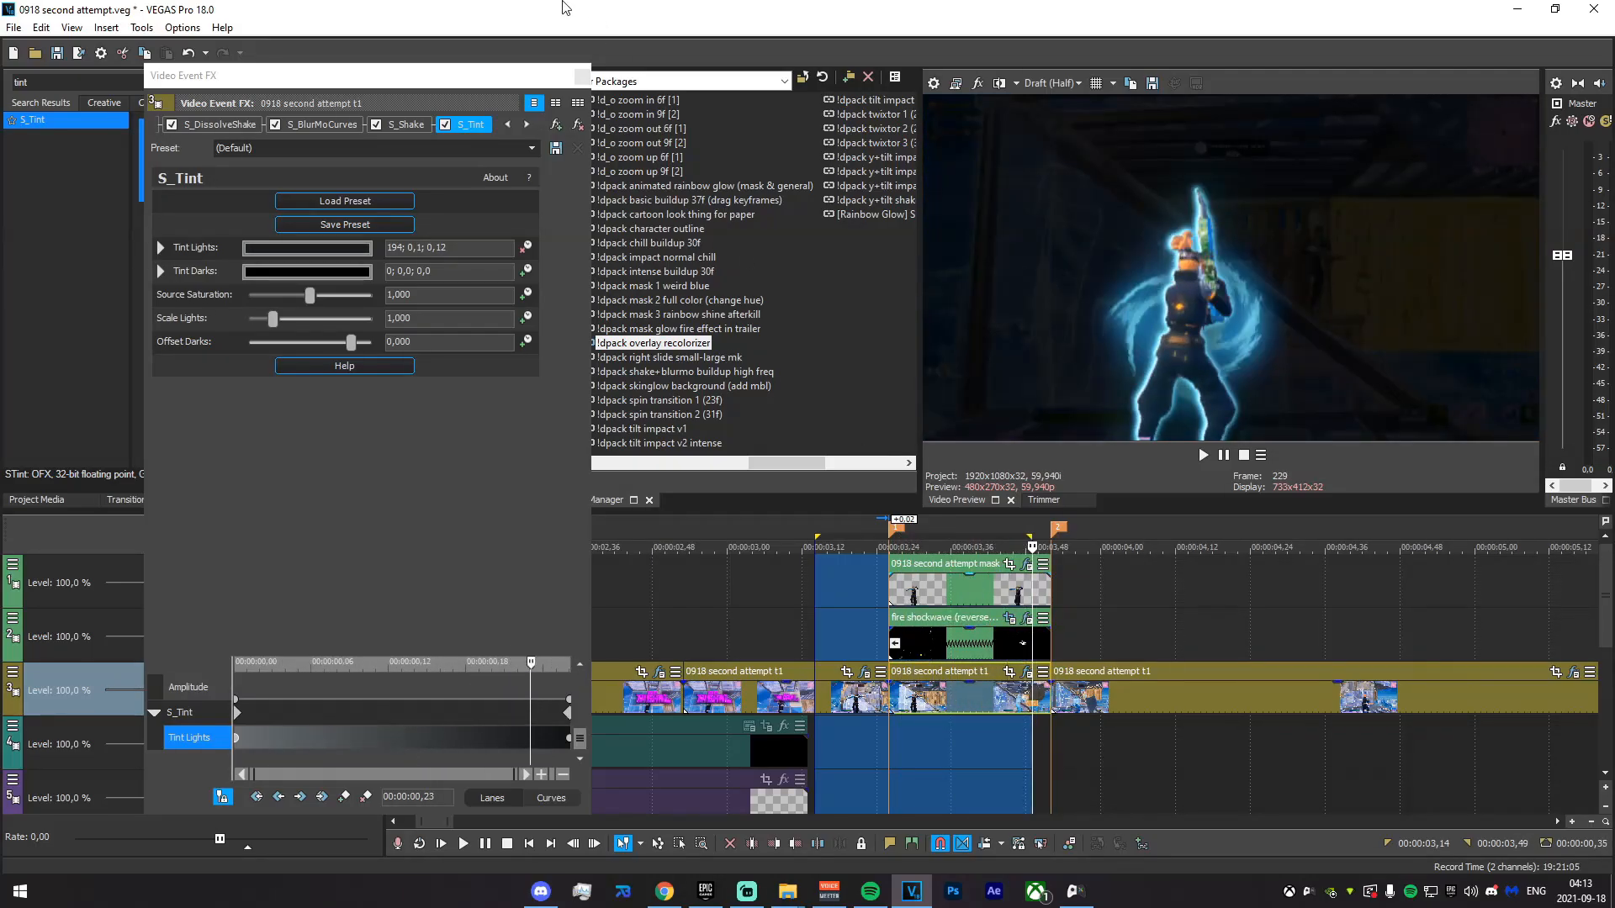
pyautogui.click(582, 75)
# - Review the darkening background together with the fire shockwave and mask by playing through the marked segment
pyautogui.scroll(1, 907, 615)
pyautogui.moveTo(522, 596); pyautogui.dragTo(961, 635)
pyautogui.moveTo(536, 643); pyautogui.dragTo(857, 769)
pyautogui.click(944, 761)
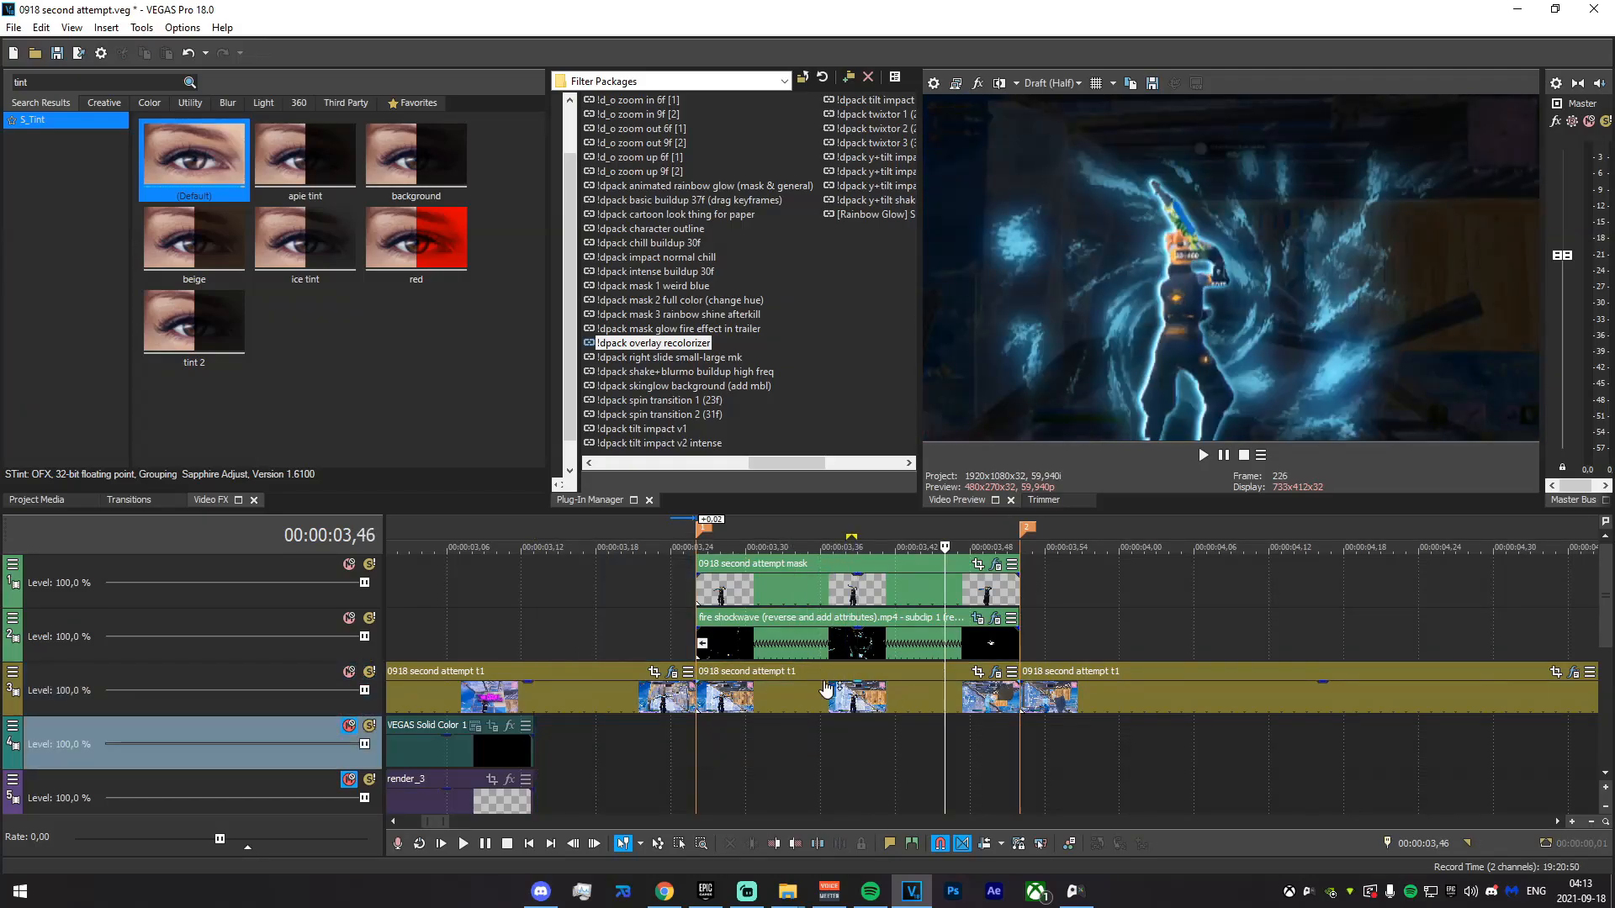
pyautogui.click(799, 648)
pyautogui.click(797, 648)
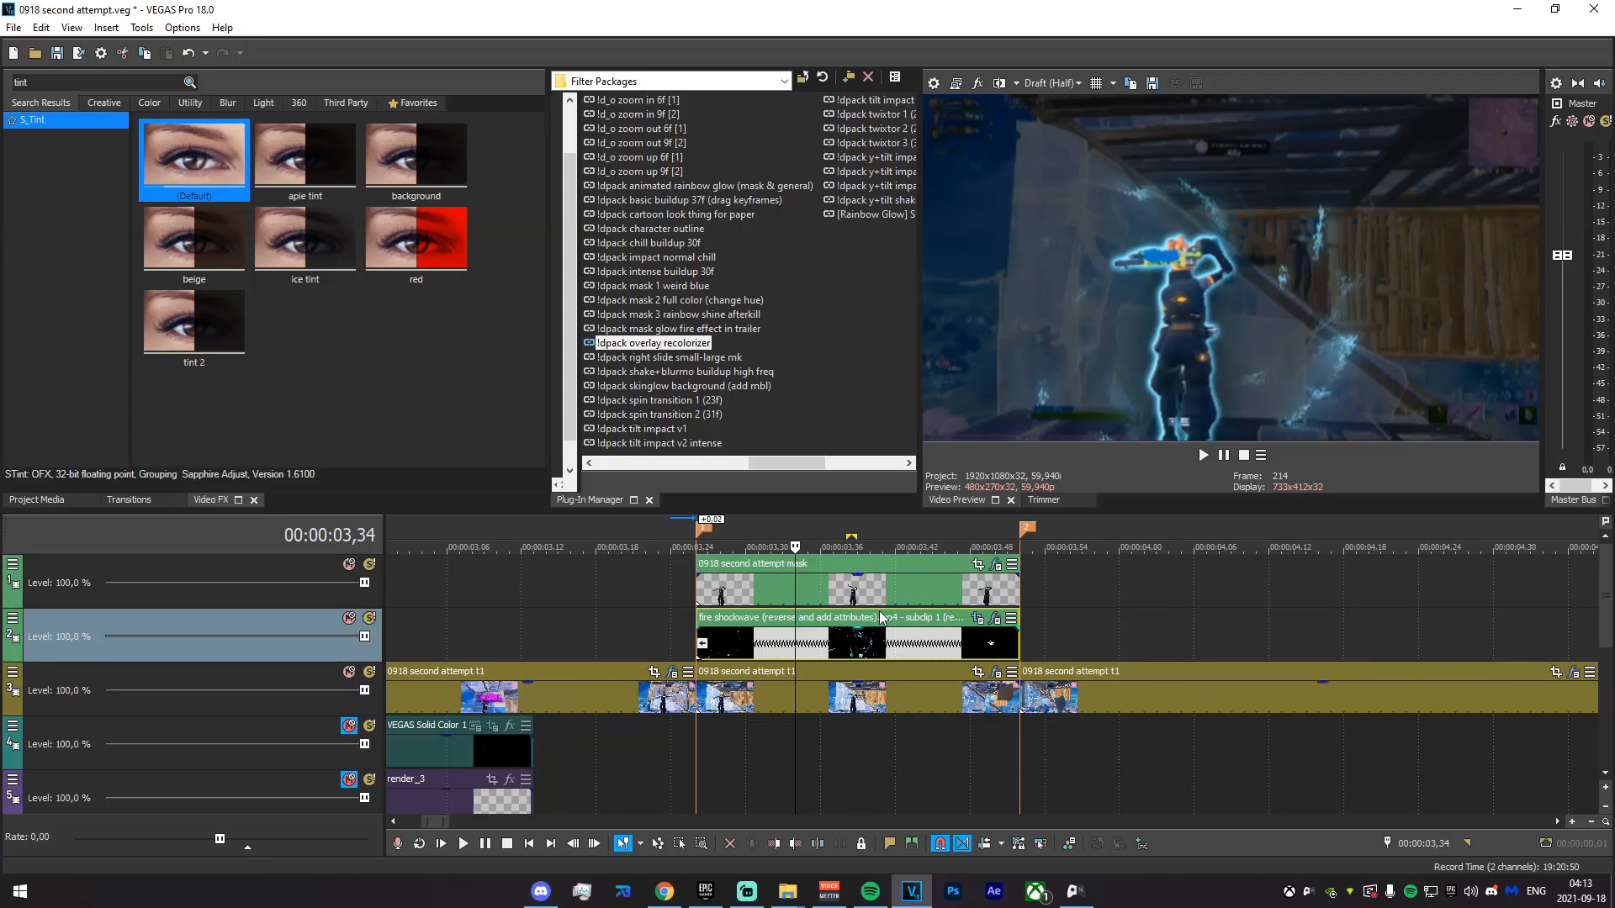
pyautogui.moveTo(603, 587); pyautogui.dragTo(843, 662)
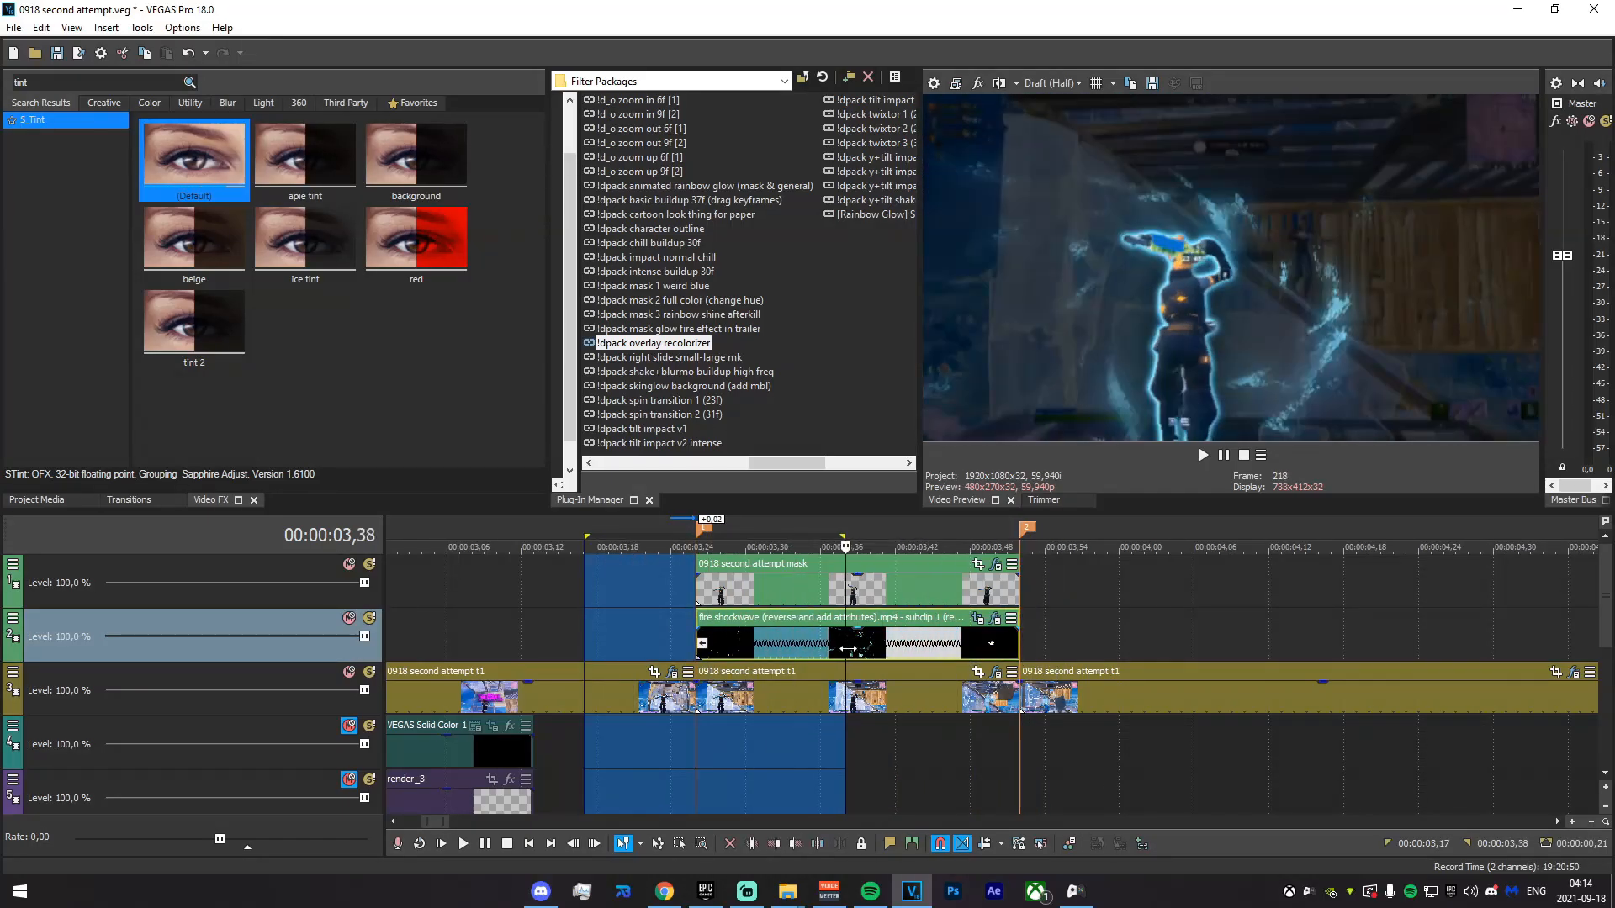
pyautogui.moveTo(634, 660); pyautogui.dragTo(1069, 672)
pyautogui.scroll(-3, 1345, 629)
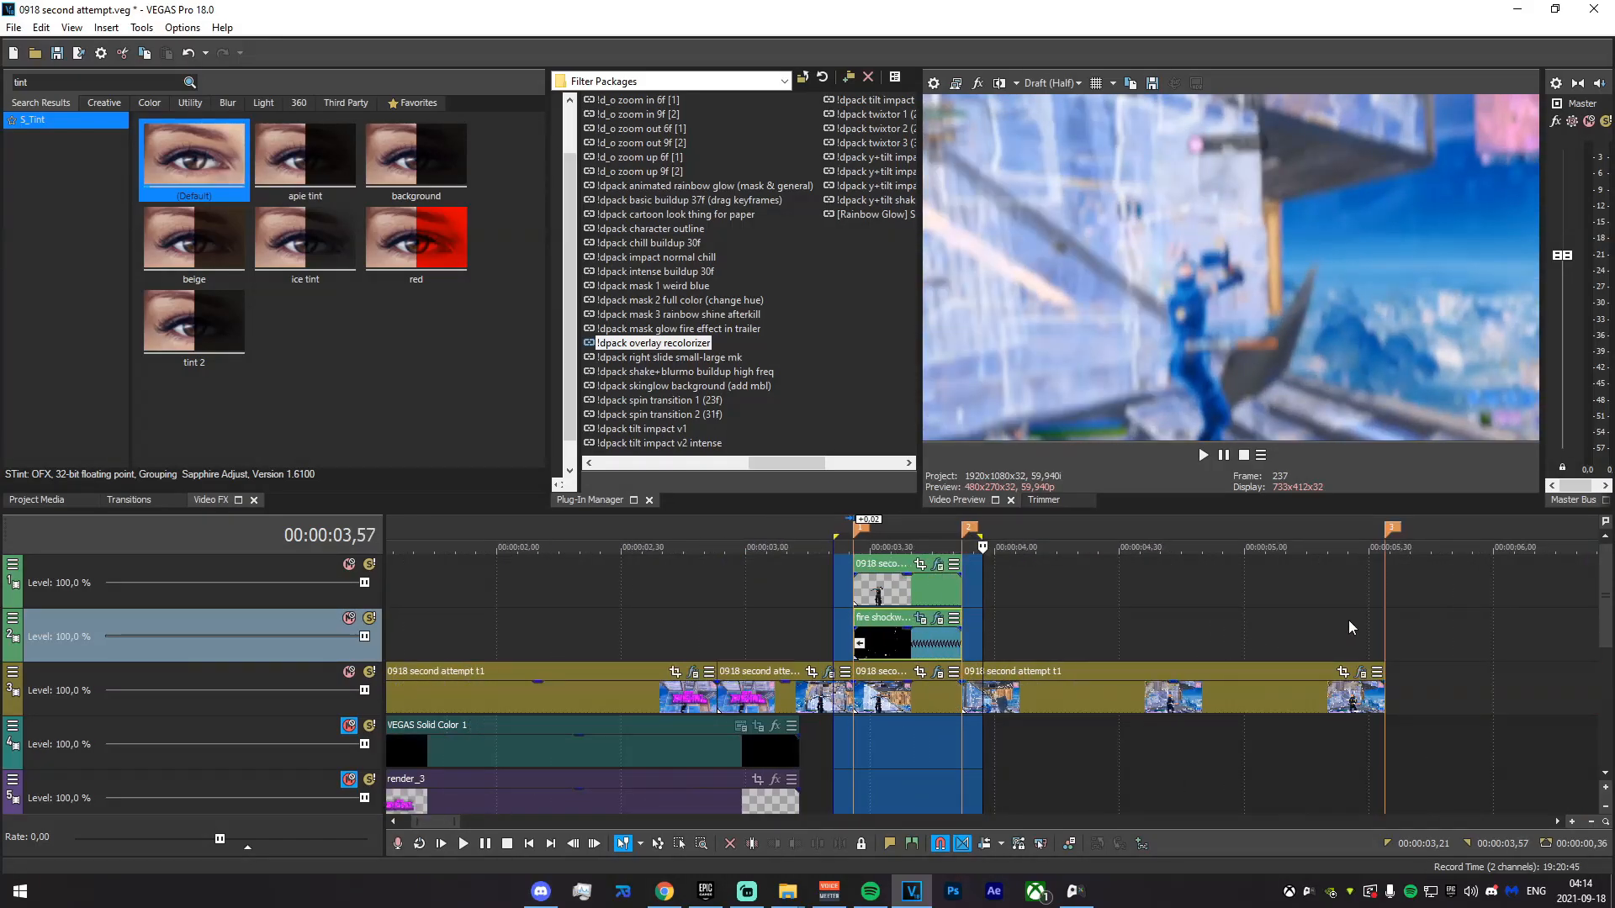
# - Render the range from 00:00:02,53 to 00:00:05,34 in MAGIX AVC/AAC MP4 format as 0918 second attempt t2.mp4
pyautogui.moveTo(1388, 629)
pyautogui.mouseDown()
pyautogui.moveTo(716, 587)
pyautogui.moveTo(865, 617)
pyautogui.moveTo(688, 623)
pyautogui.mouseUp()
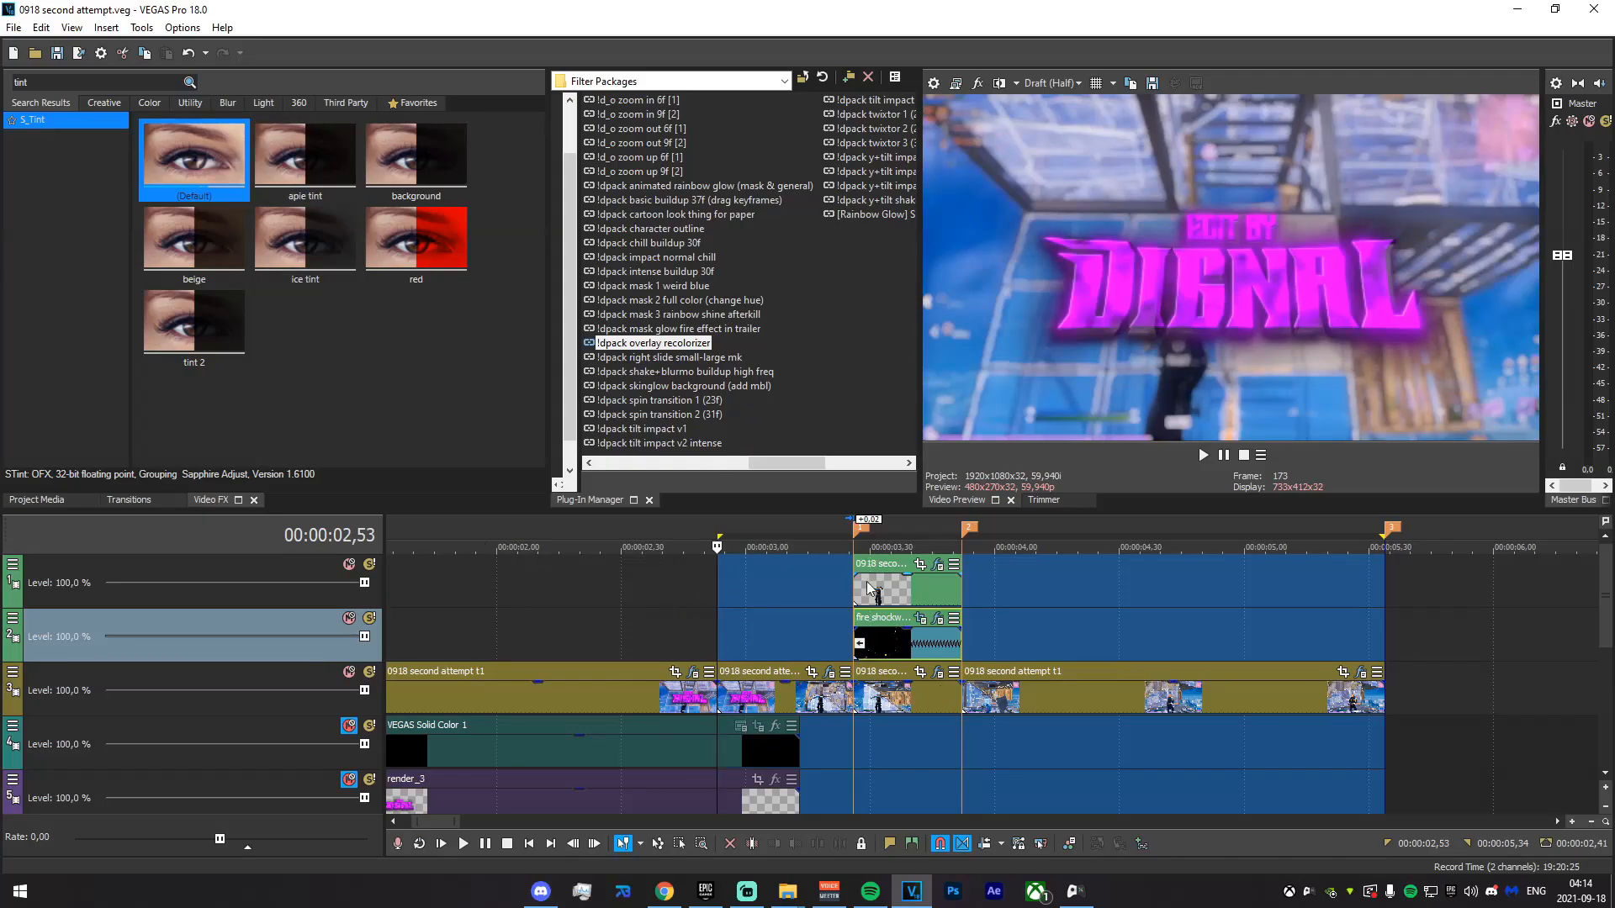
pyautogui.click(13, 27)
pyautogui.moveTo(78, 238)
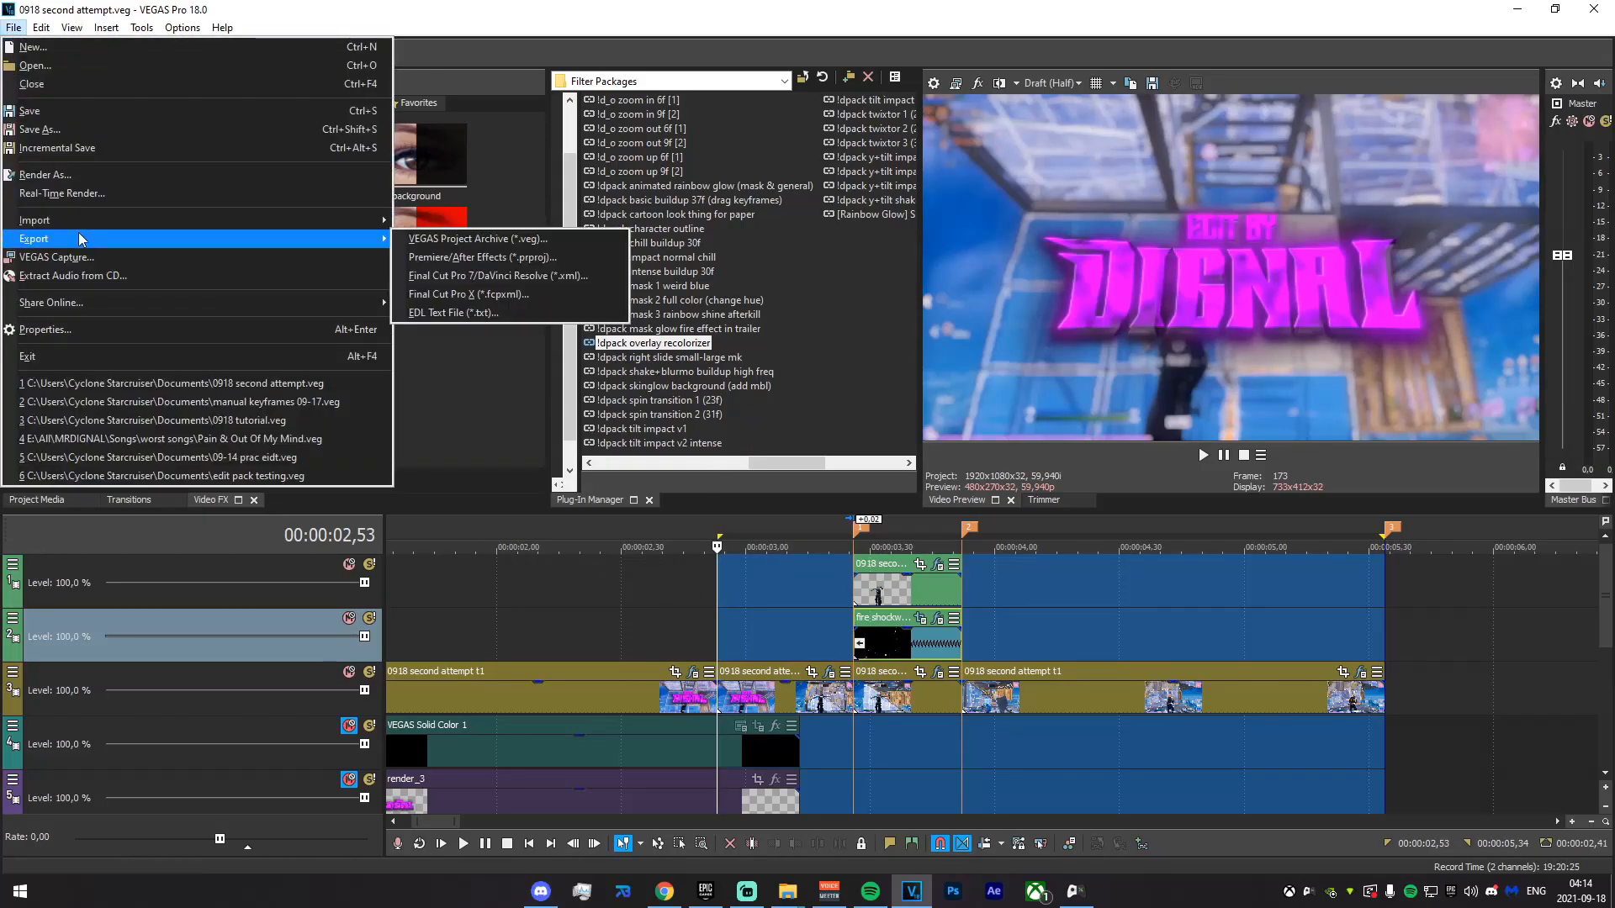
pyautogui.click(94, 173)
pyautogui.scroll(4, 617, 325)
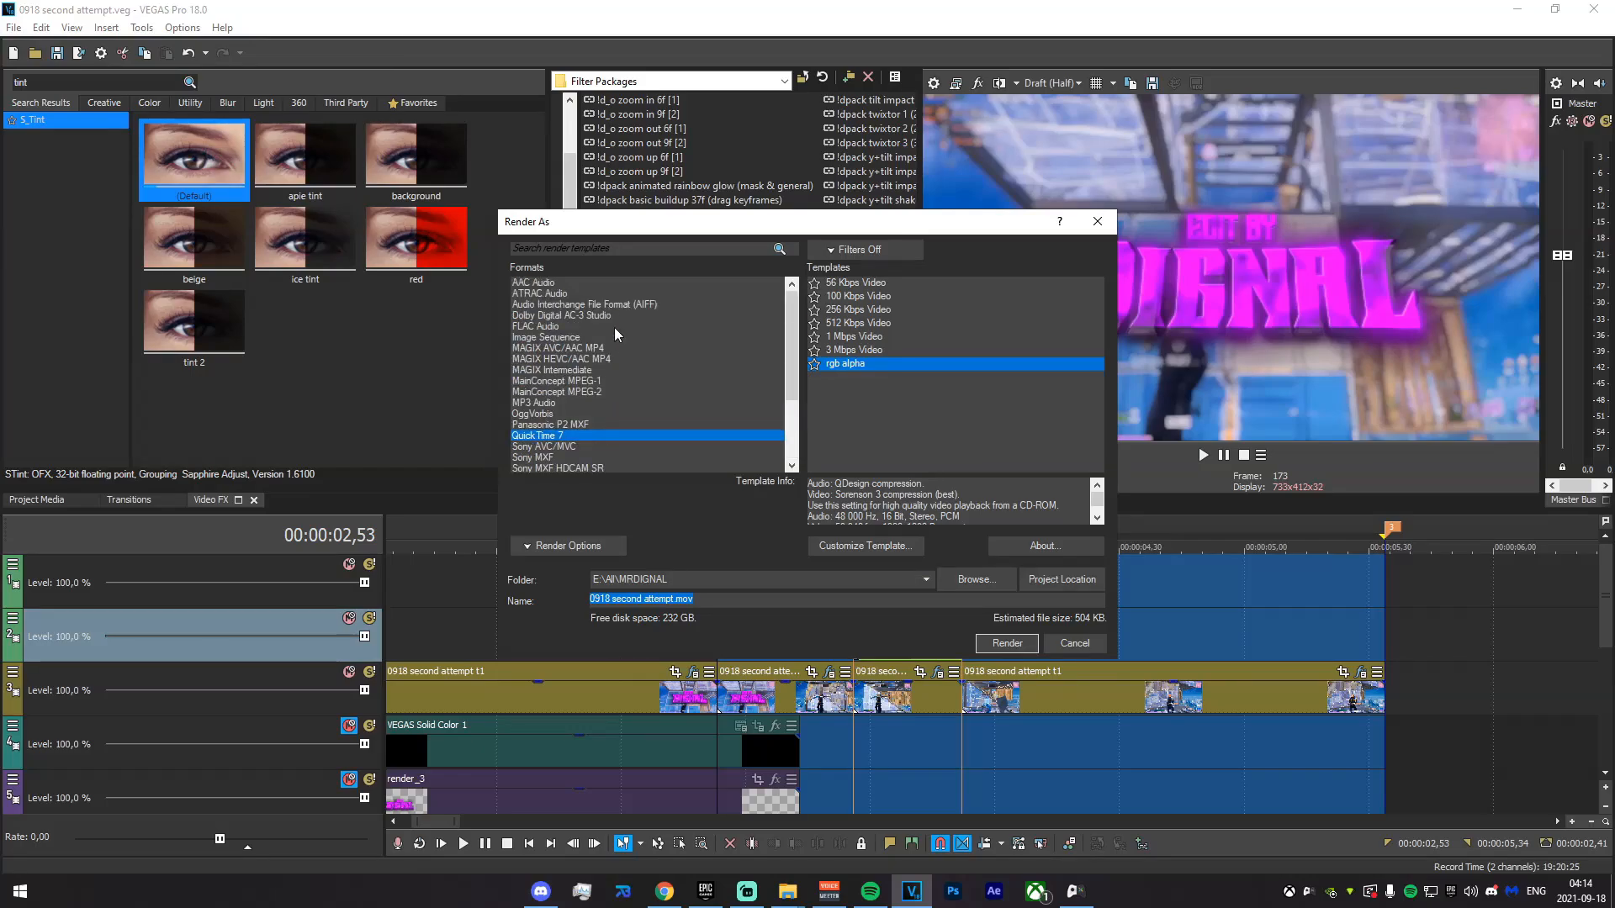
pyautogui.click(623, 347)
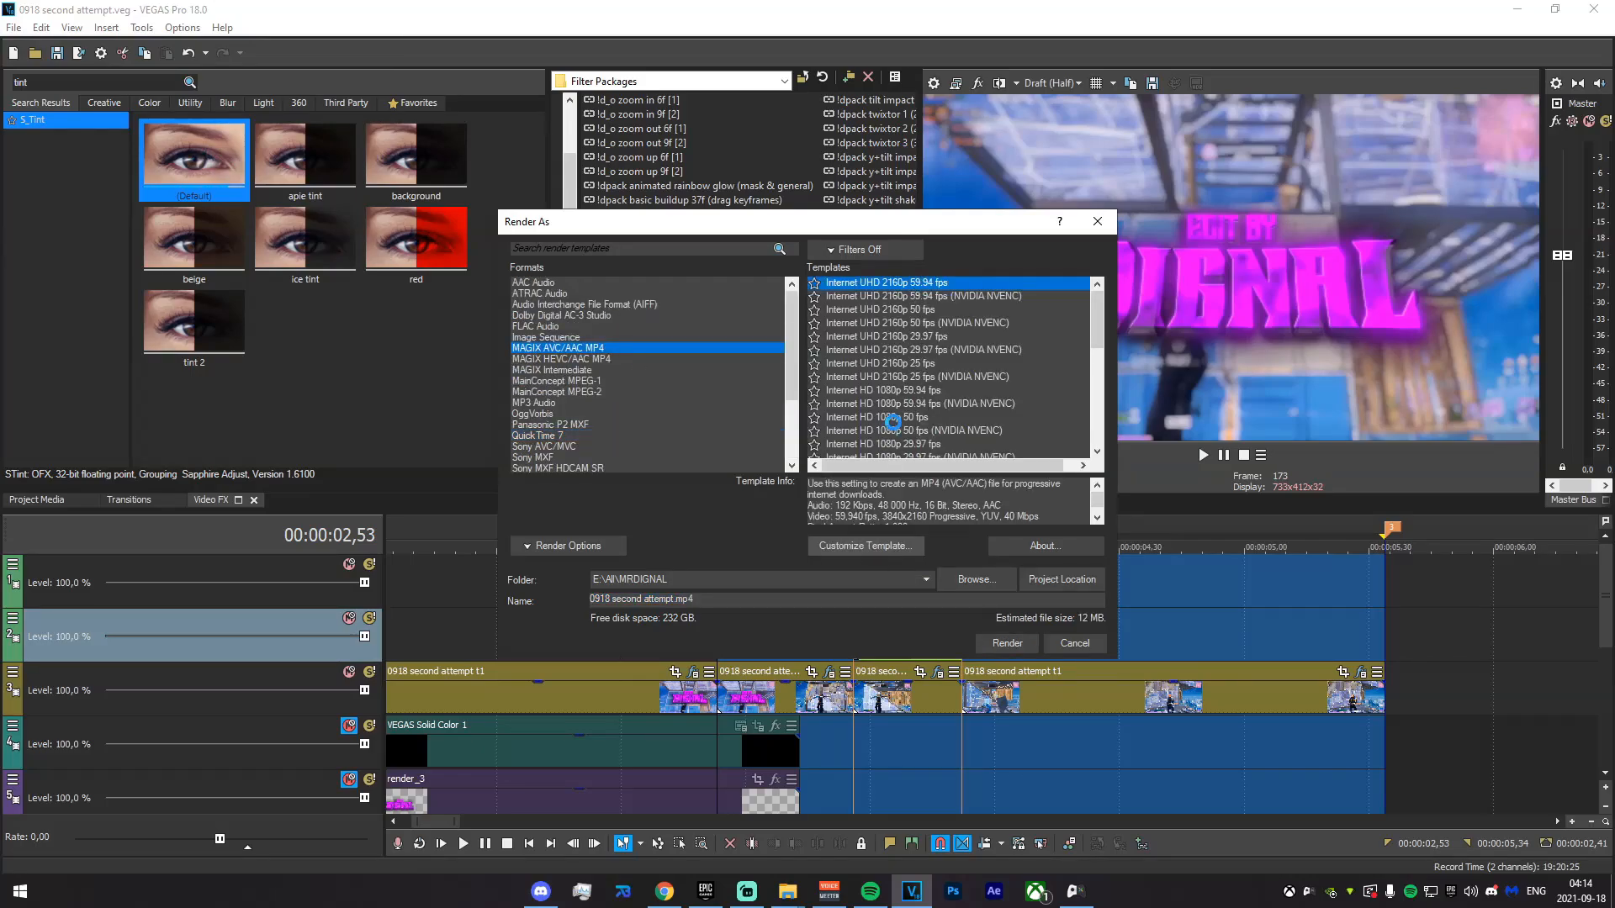
pyautogui.click(839, 315)
pyautogui.click(832, 329)
pyautogui.moveTo(801, 338); pyautogui.dragTo(651, 339)
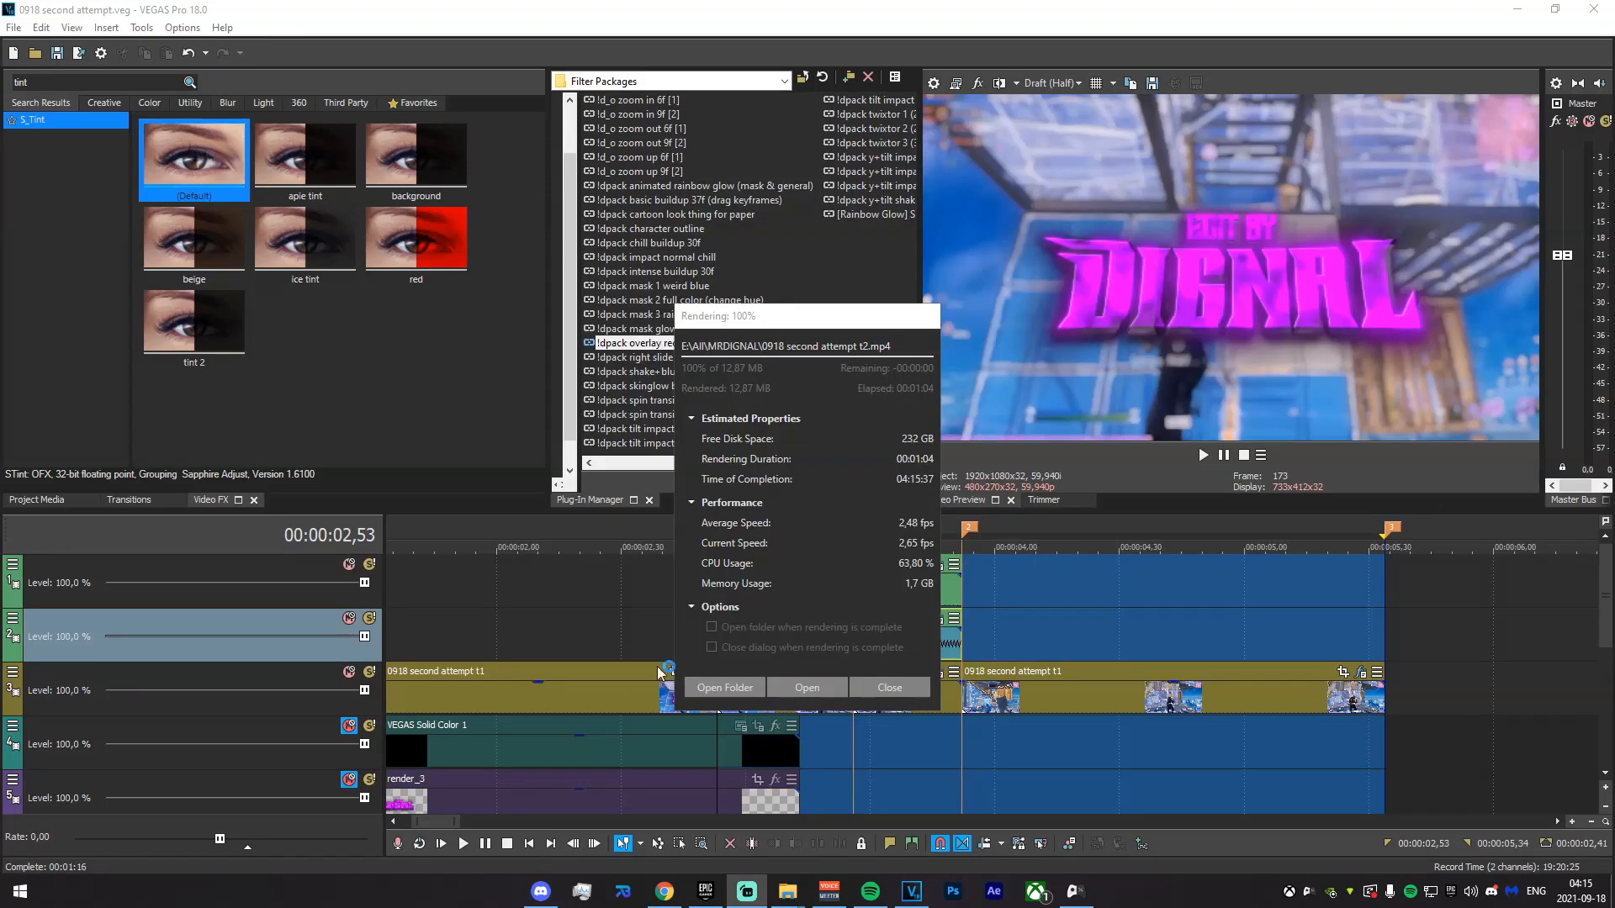
# - Open the render folder and place 0918 second attempt t2 on a new top track over the rendered range
pyautogui.click(740, 693)
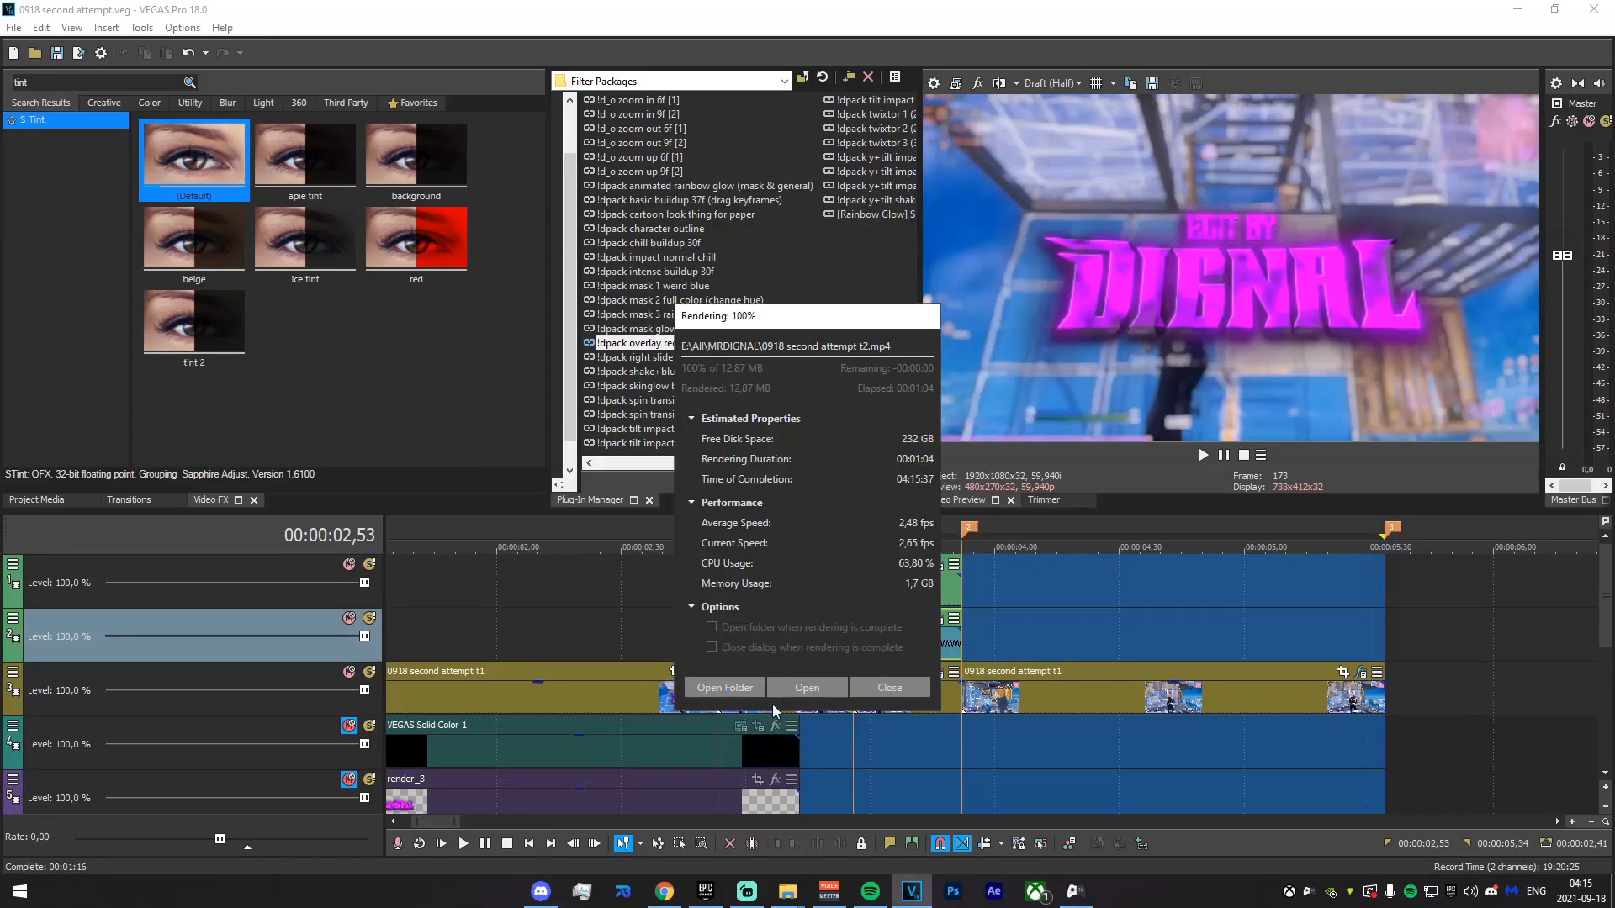
pyautogui.moveTo(897, 576); pyautogui.dragTo(731, 568)
pyautogui.rightClick(1410, 647)
pyautogui.click(1455, 518)
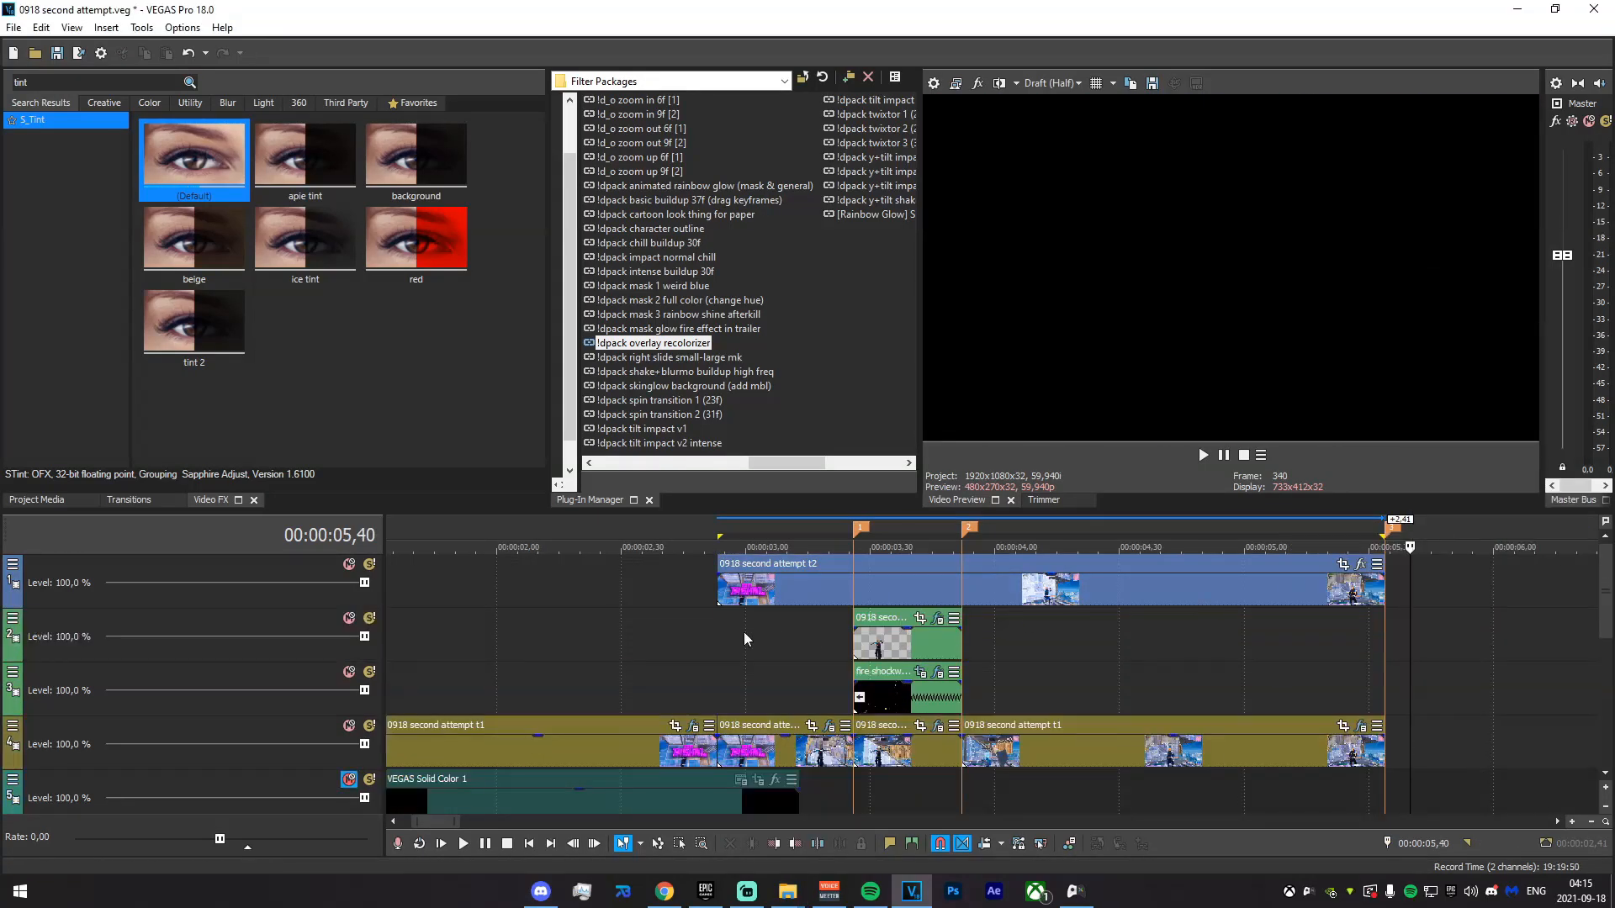
# - Split the 0918 second attempt t2 clip at the second marker
pyautogui.moveTo(708, 660)
pyautogui.mouseDown()
pyautogui.moveTo(866, 672)
pyautogui.moveTo(970, 622)
pyautogui.moveTo(962, 597)
pyautogui.mouseUp()
pyautogui.click(962, 597)
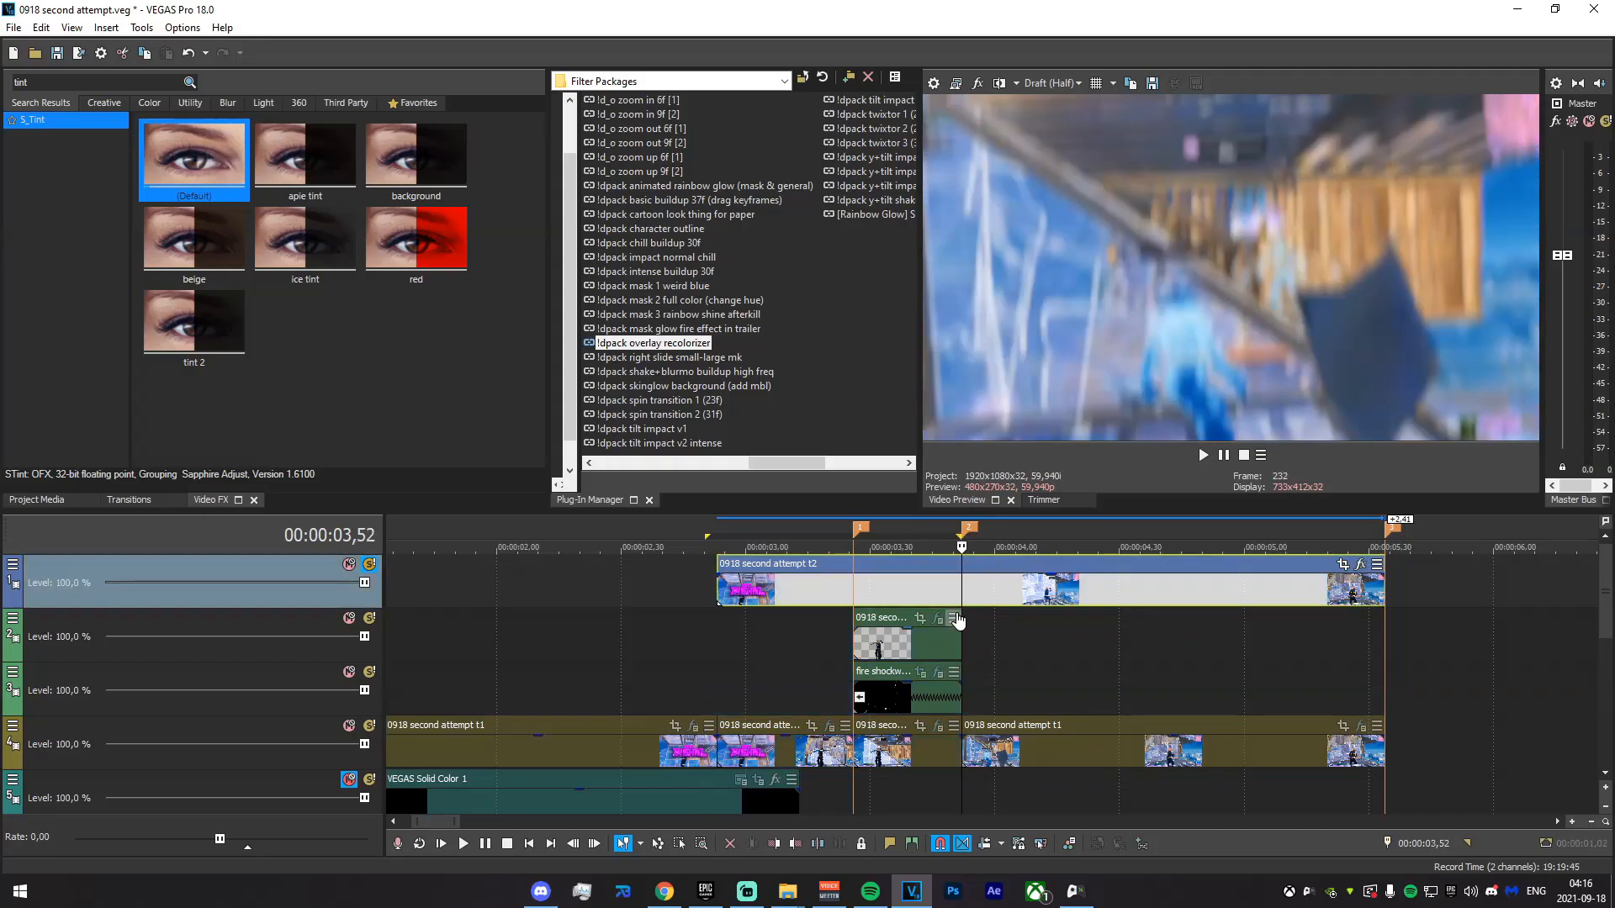
pyautogui.press('s')
pyautogui.scroll(3, 966, 629)
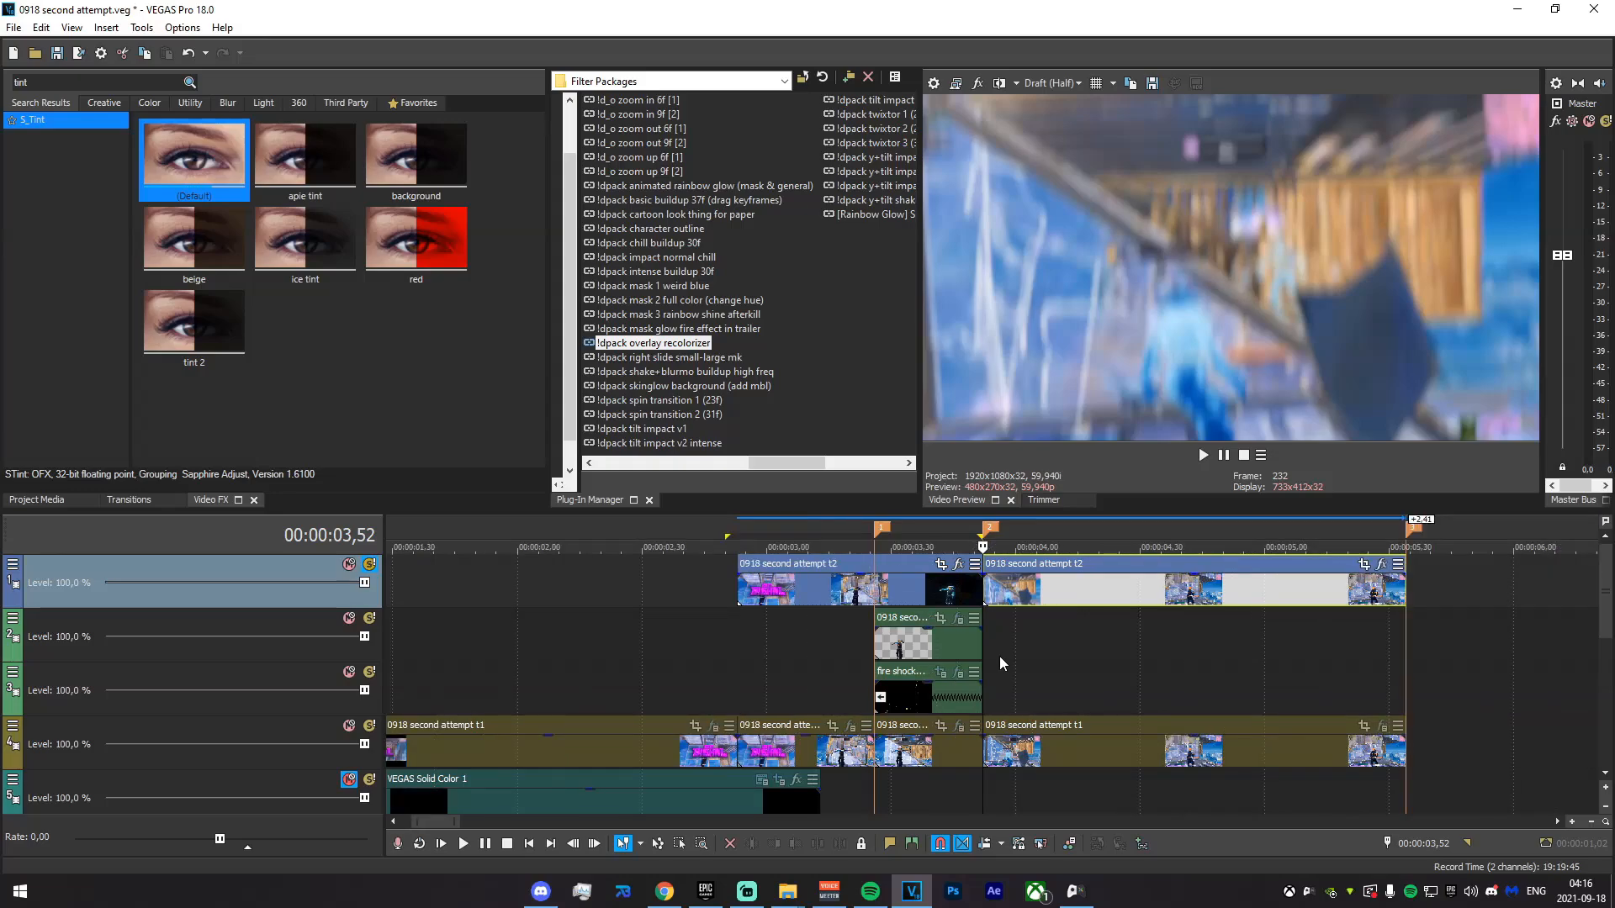
# - Copy the t1 clip that follows the second marker onto a new top track, starting at that marker
pyautogui.click(1047, 761)
pyautogui.scroll(-3, 1009, 751)
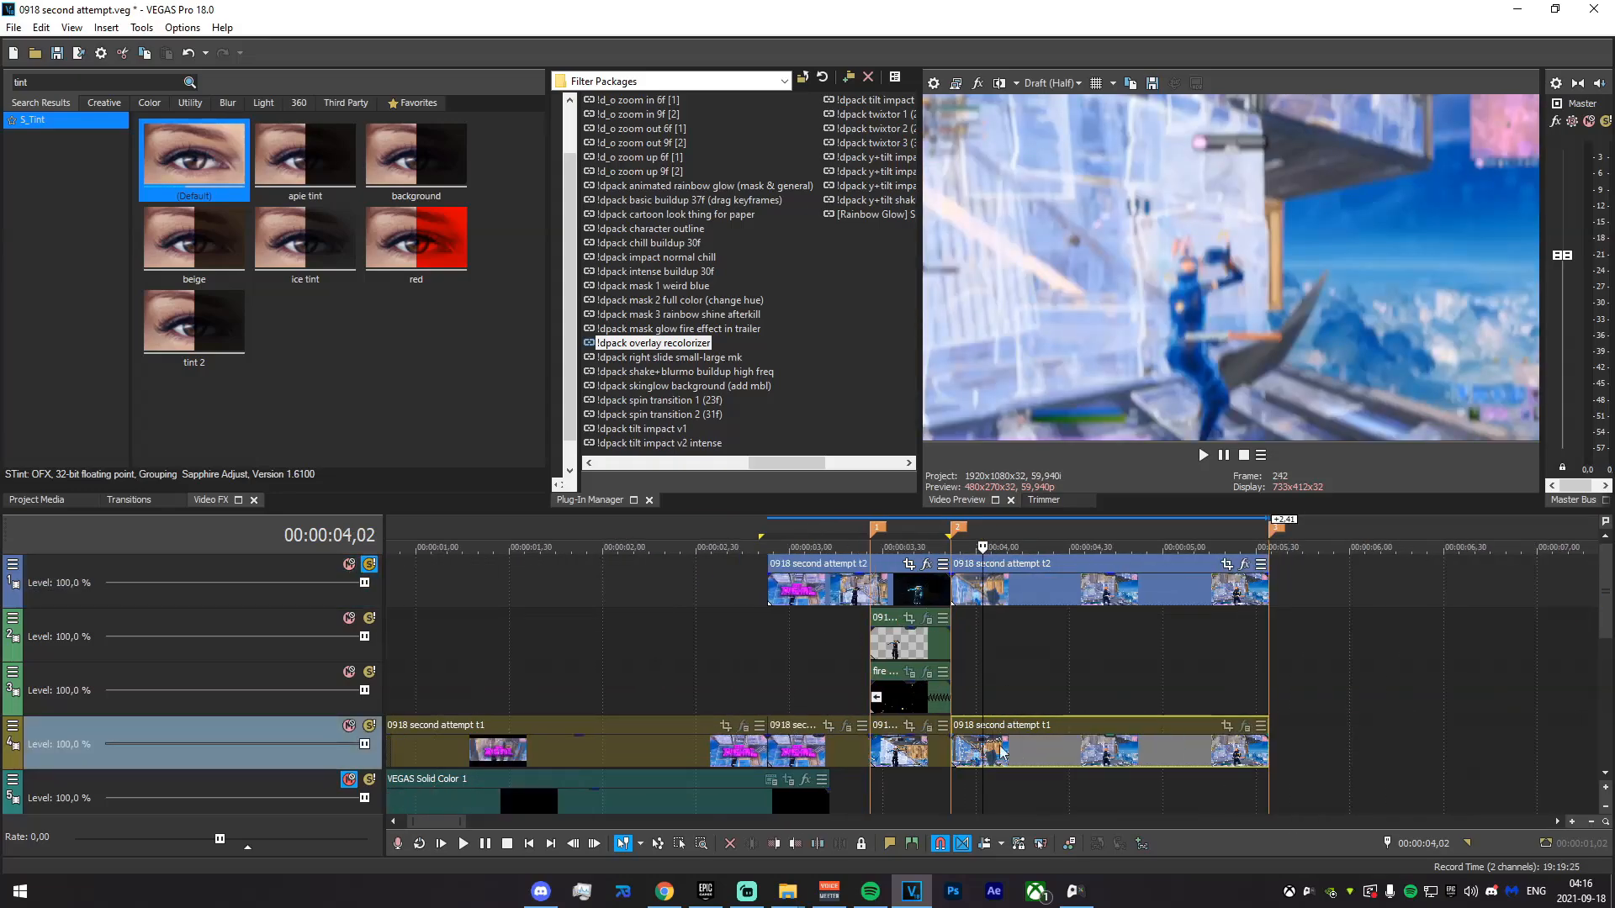
pyautogui.click(954, 751)
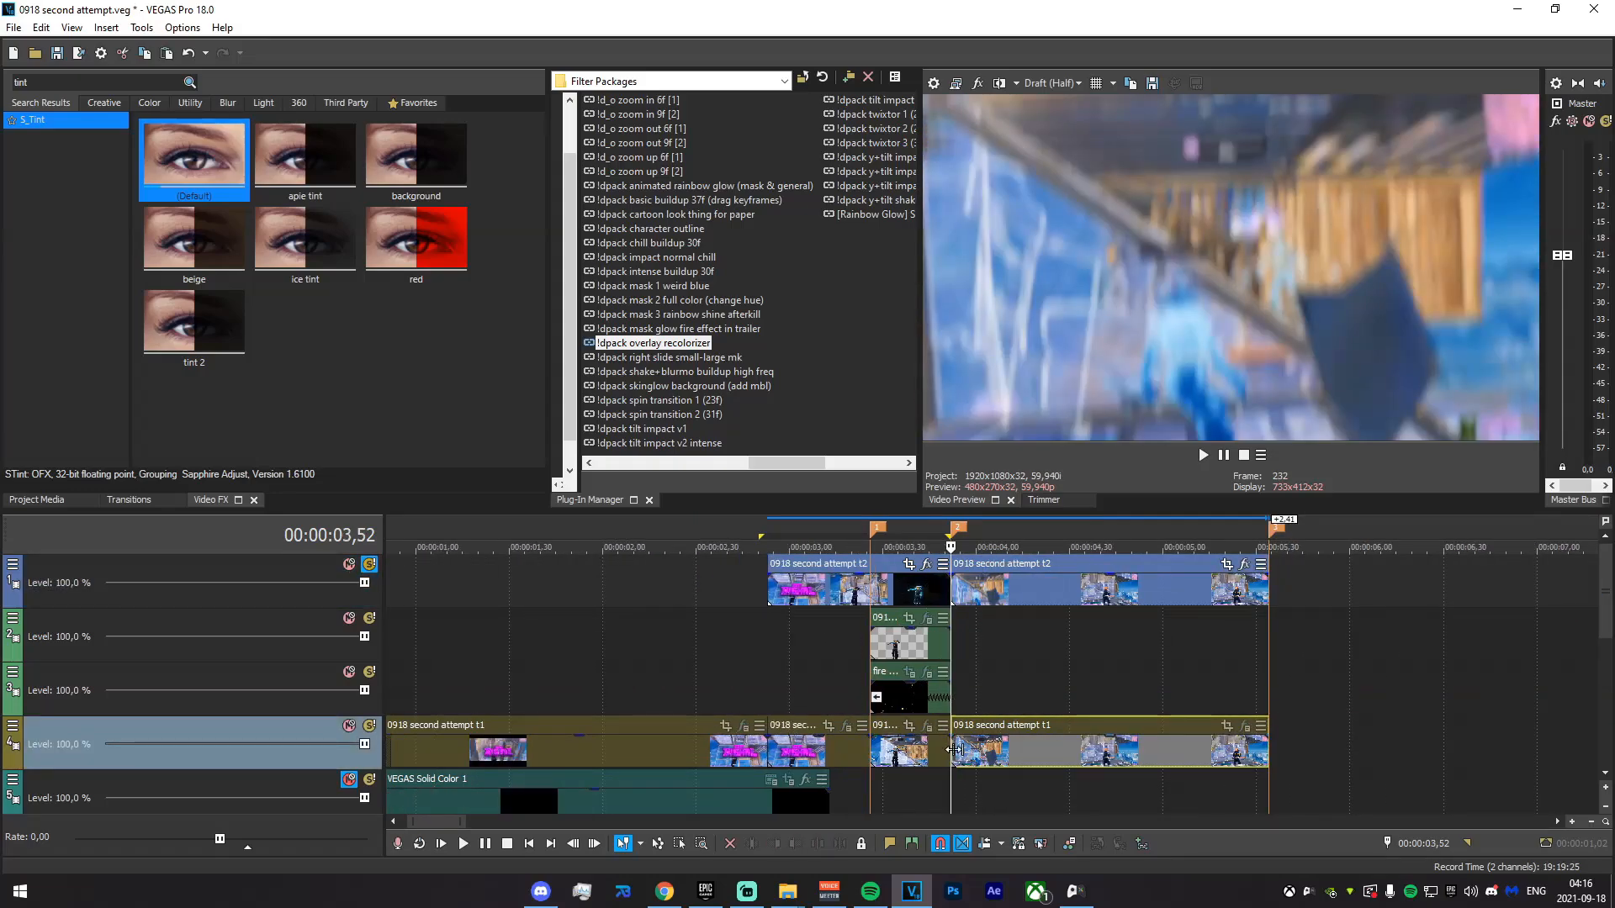
pyautogui.hotkey('ctrl', 'shift', 'q')
pyautogui.hotkey('ctrl', 'v')
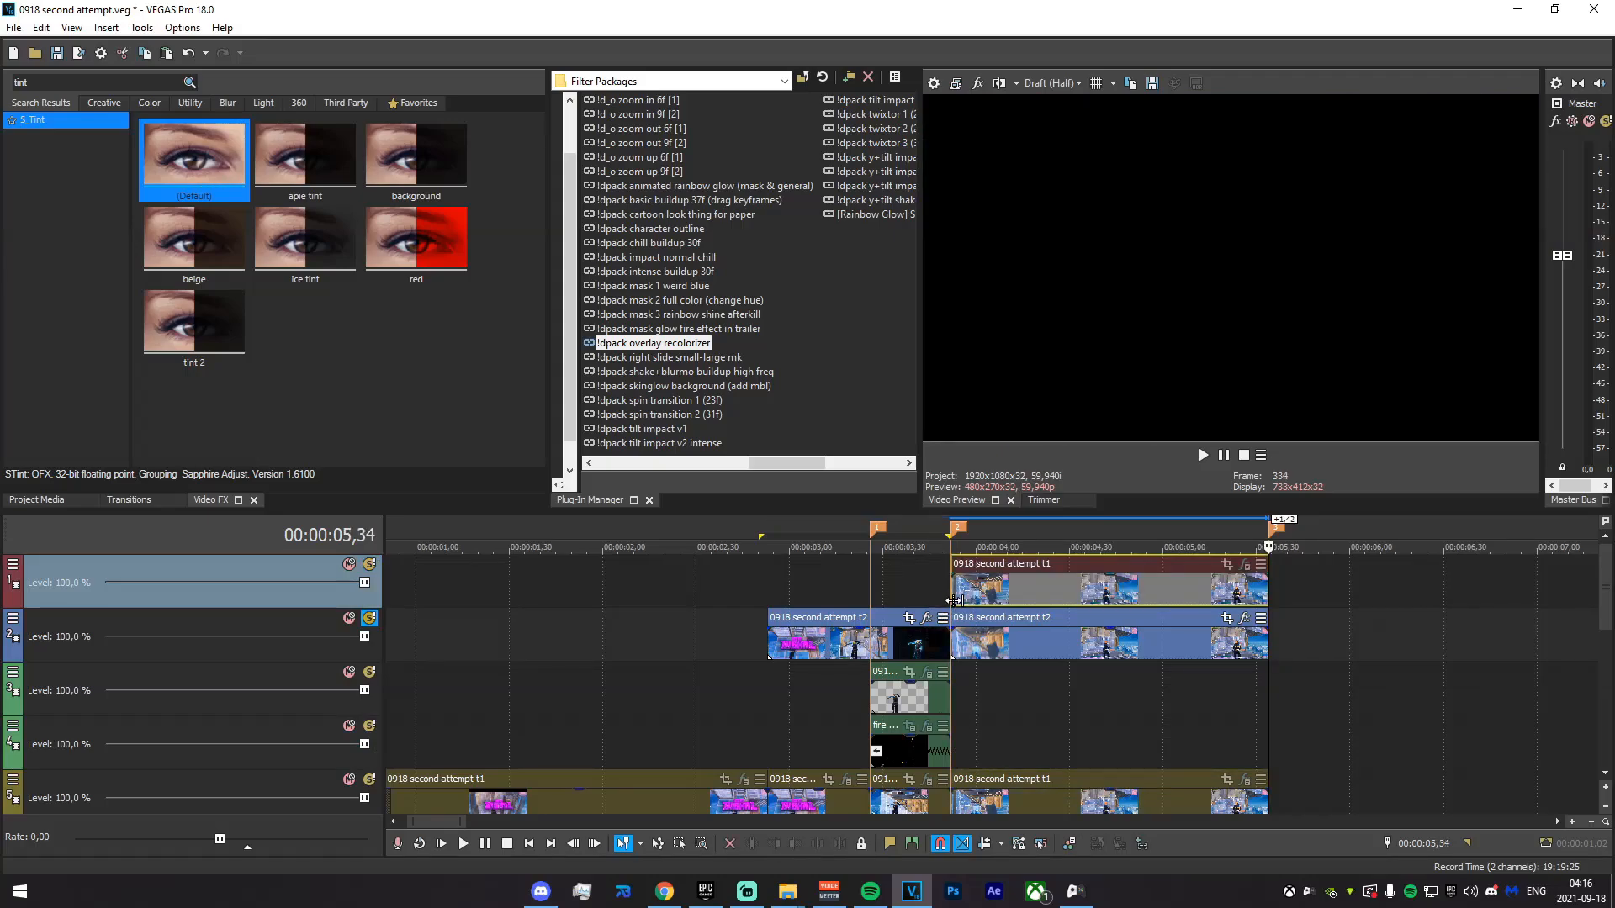
# - Preview the copied t1 clip, split it shortly after the second marker, and keep only about its first 23 frames
pyautogui.moveTo(918, 589); pyautogui.dragTo(997, 594)
pyautogui.press('space')
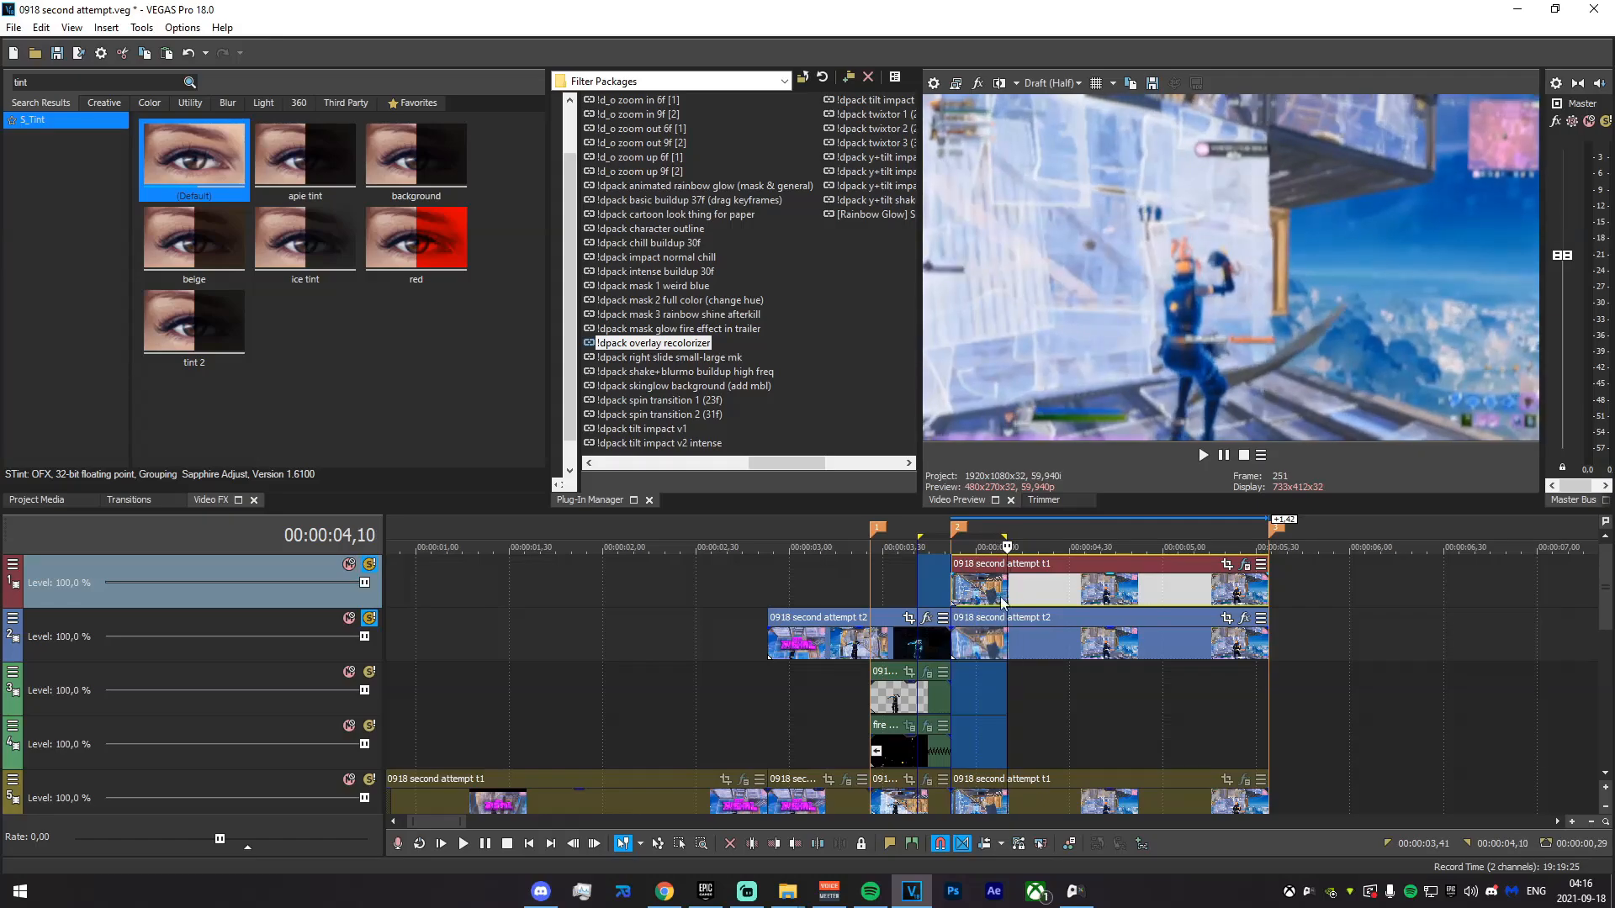
pyautogui.click(1001, 593)
pyautogui.press('space')
pyautogui.click(1017, 592)
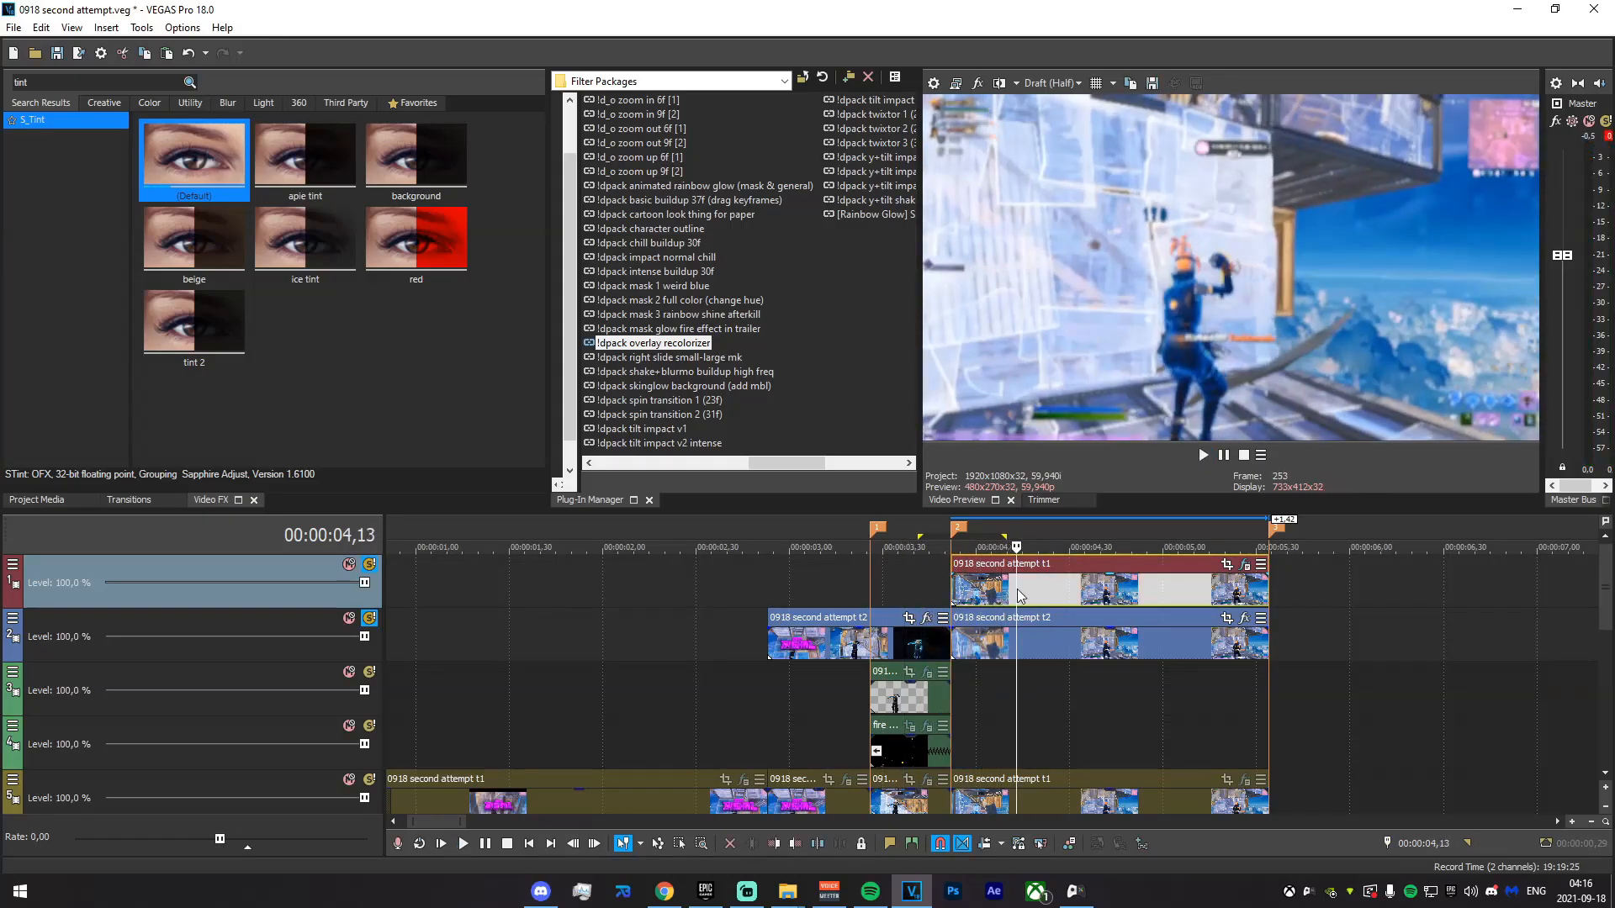
pyautogui.click(1023, 591)
pyautogui.press('s')
pyautogui.click(1031, 590)
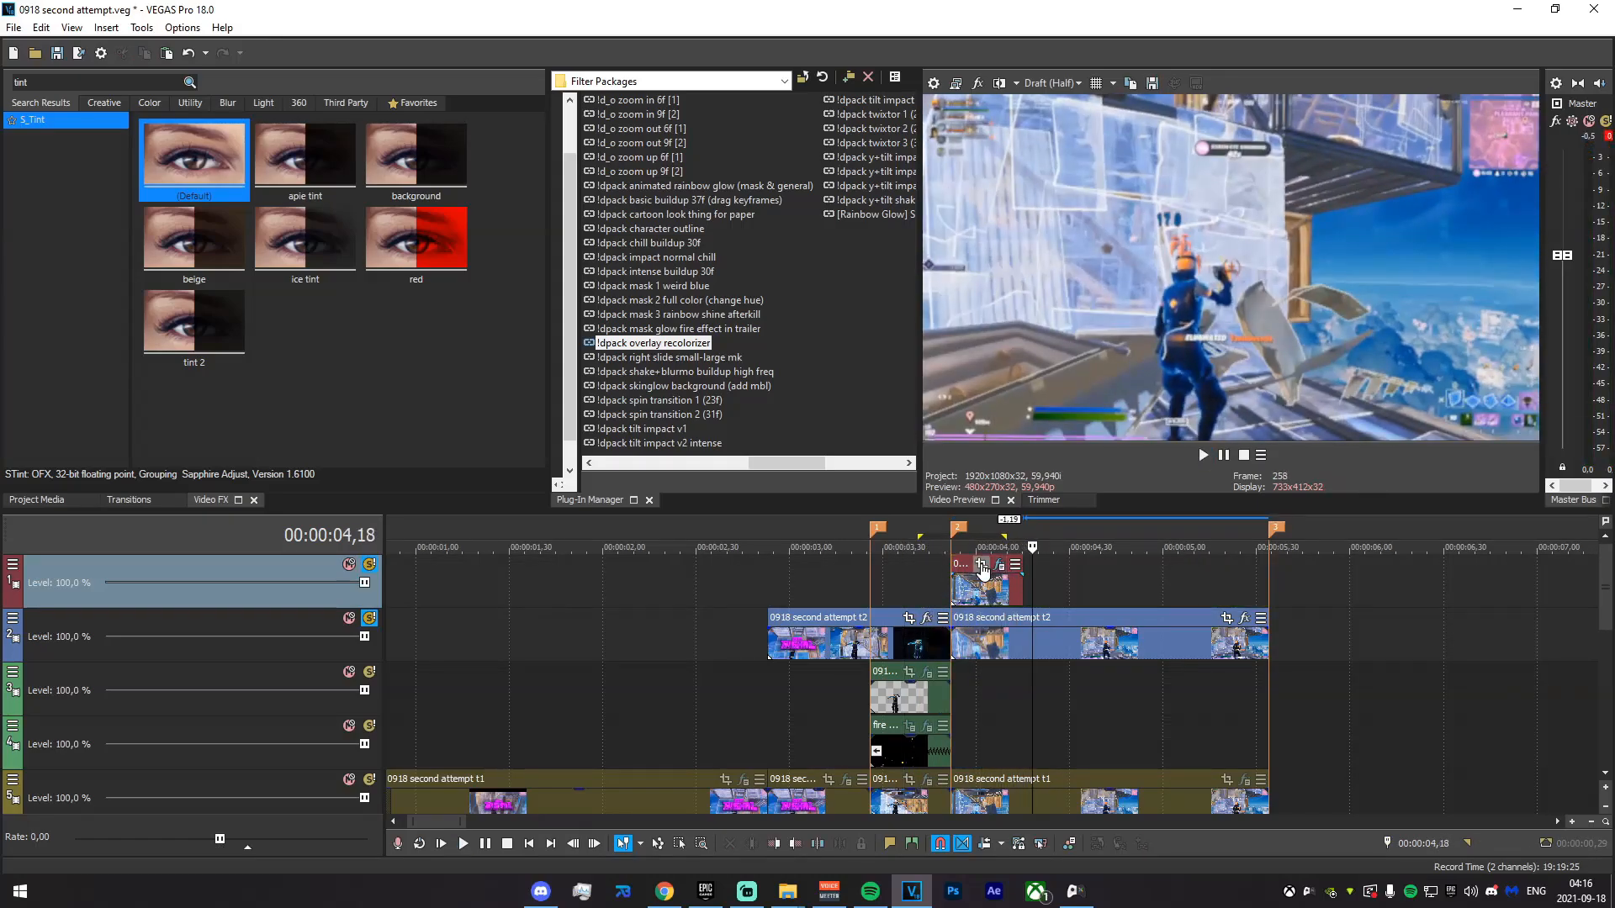
# - Split the 0918 second attempt t2 clip about 30 frames before the second marker
pyautogui.moveTo(746, 593); pyautogui.dragTo(957, 593)
pyautogui.click(849, 598)
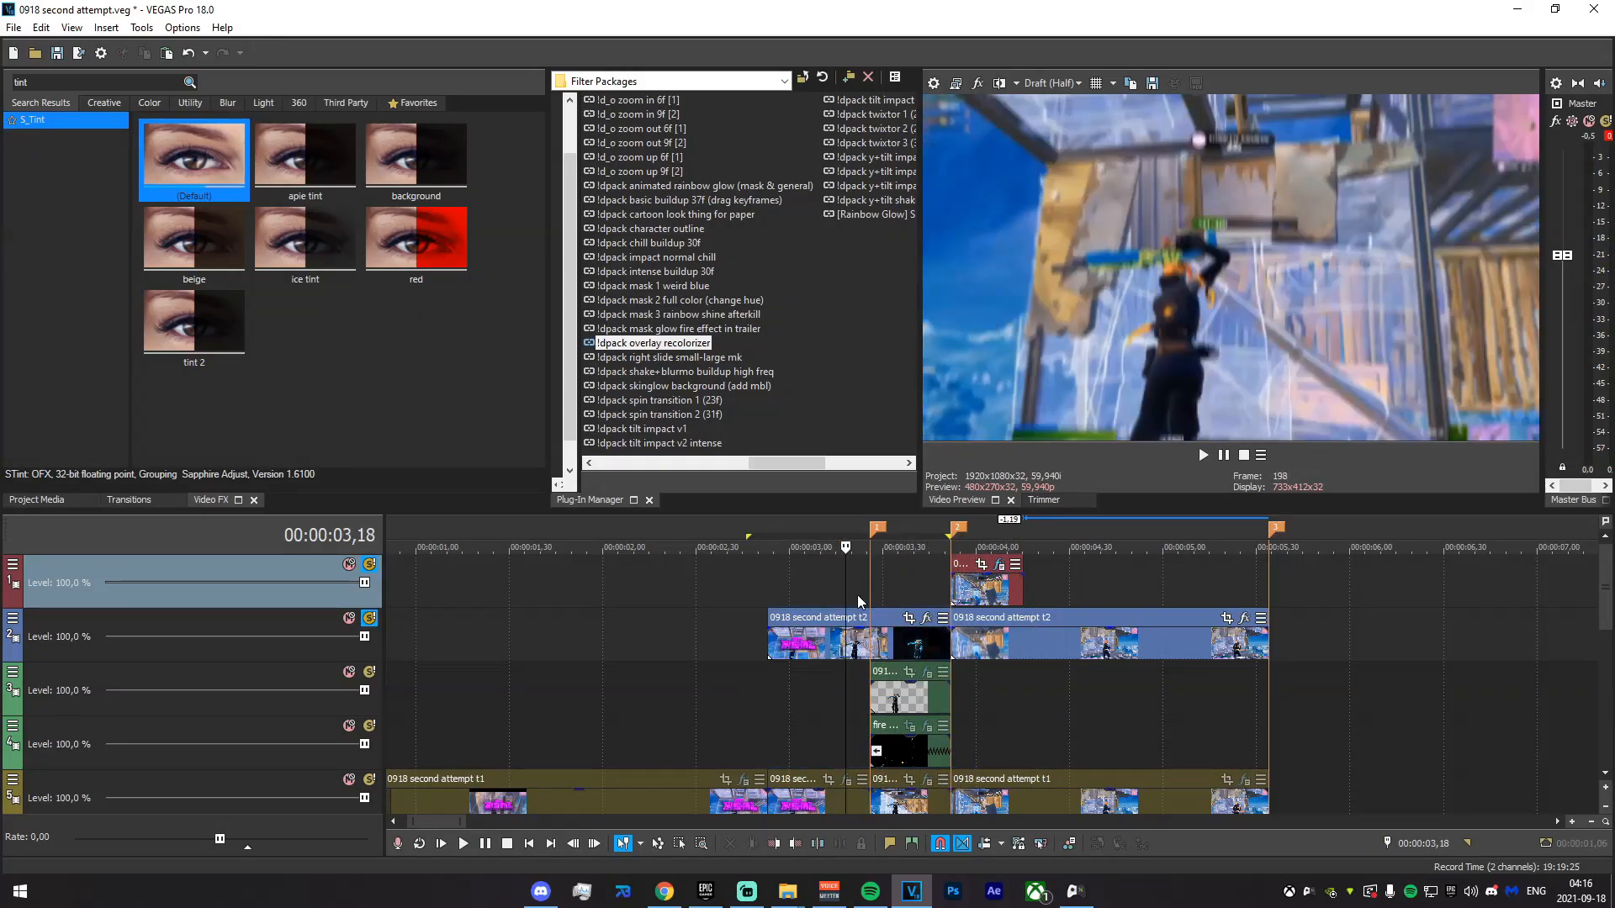
pyautogui.click(946, 596)
pyautogui.click(953, 596)
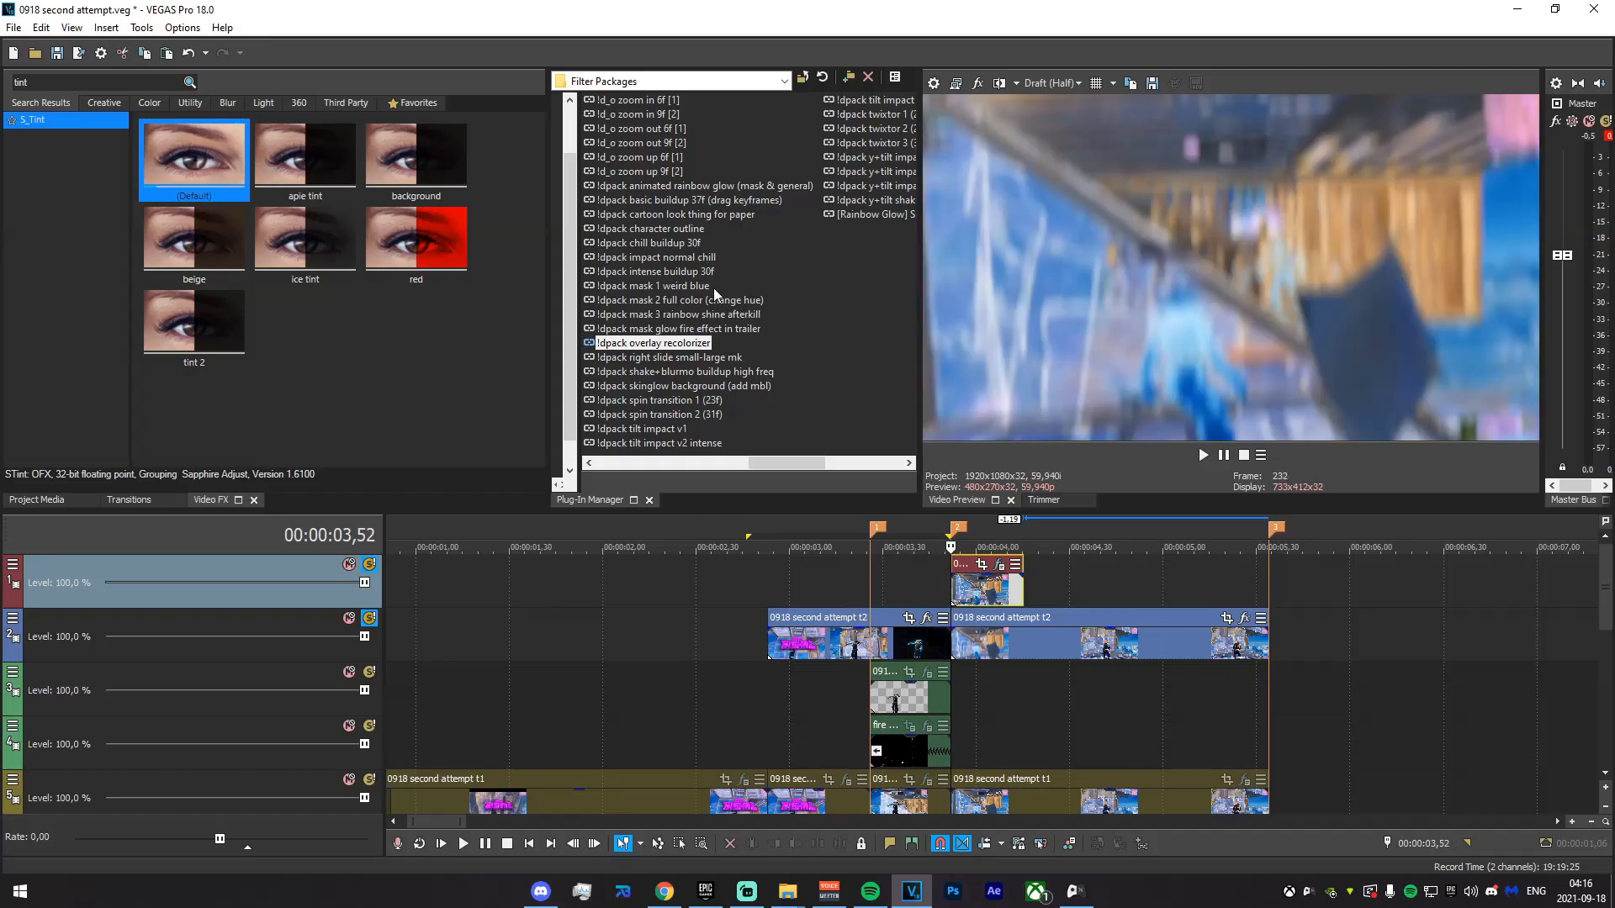
pyautogui.click(633, 272)
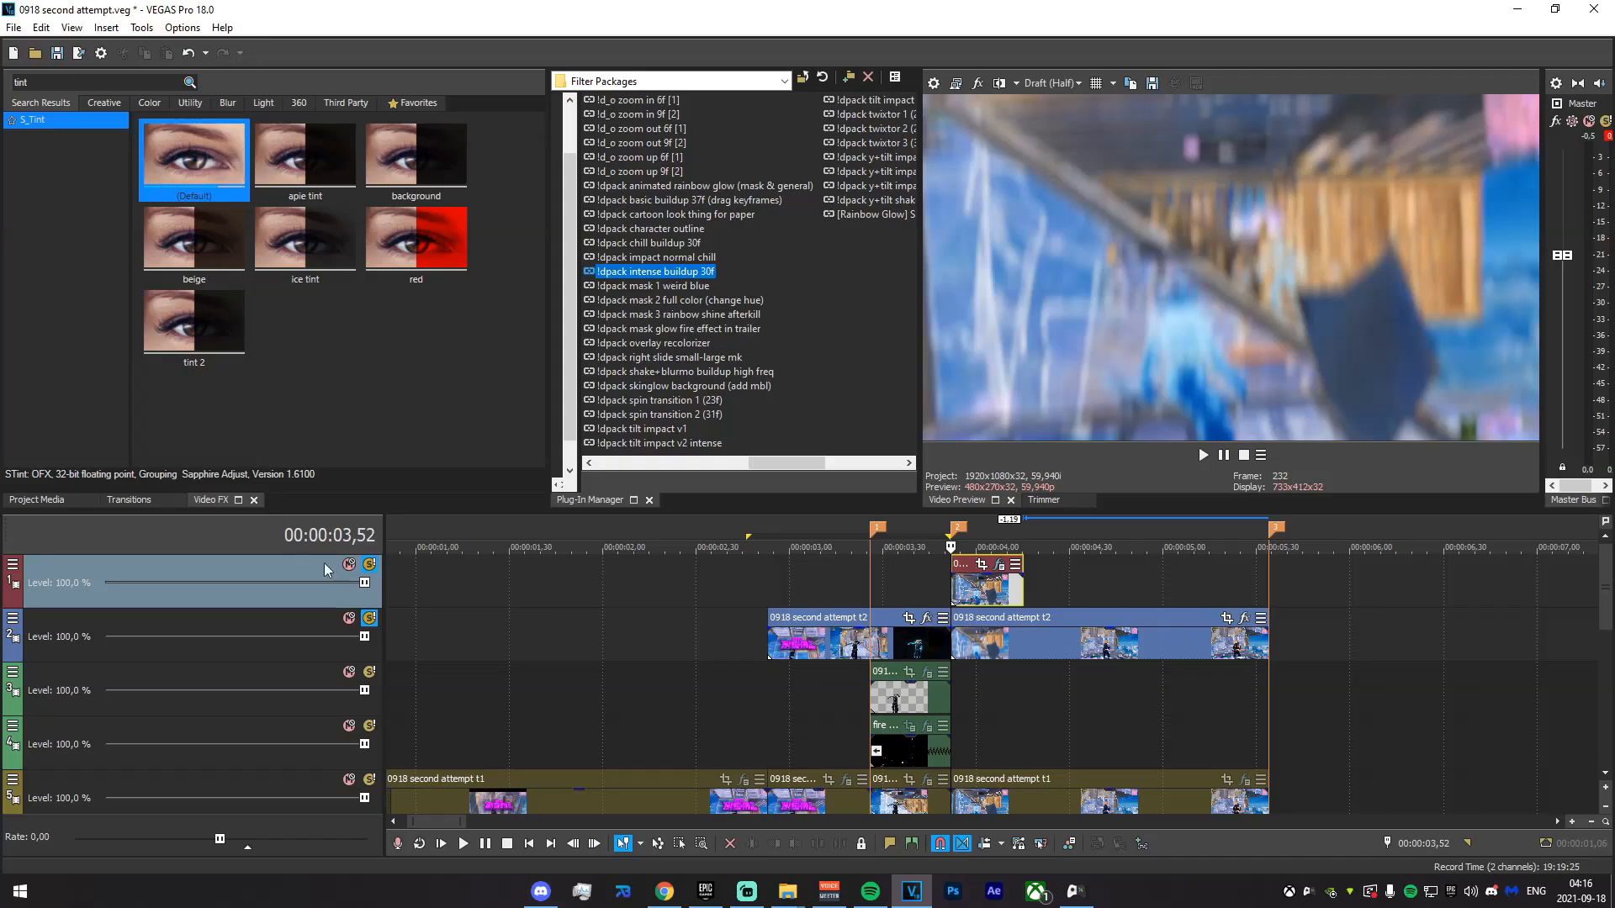
pyautogui.moveTo(956, 673); pyautogui.dragTo(858, 670)
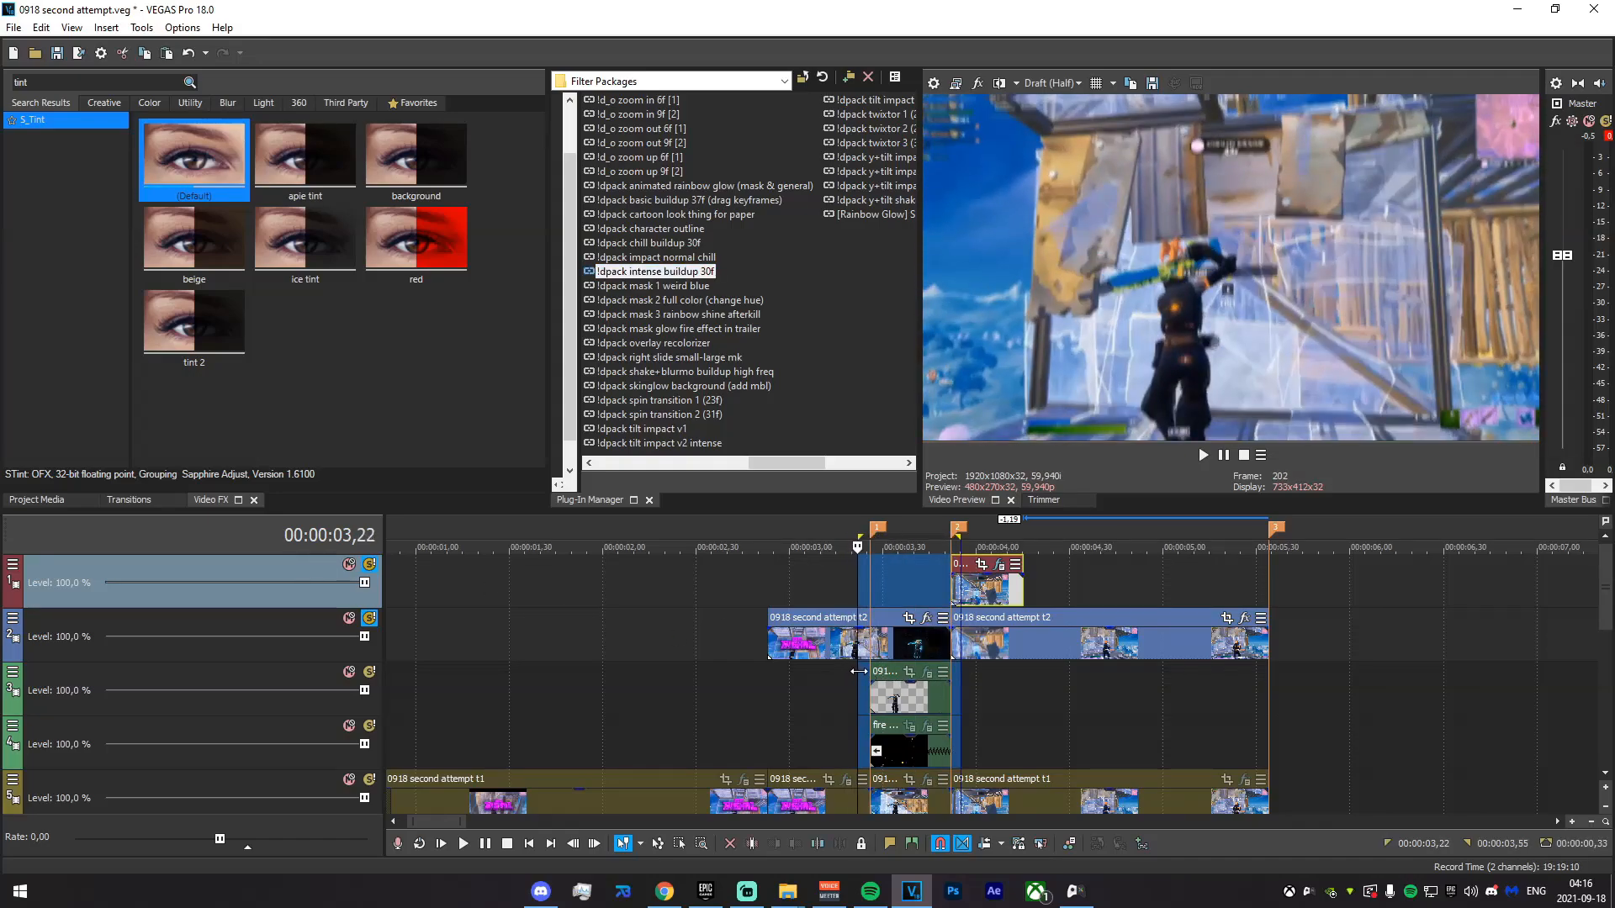
pyautogui.click(858, 658)
pyautogui.press('s')
# - Apply the !dpack intense buildup 30f package to the t2 piece leading up to the second marker and preview it
pyautogui.moveTo(695, 286); pyautogui.dragTo(896, 655)
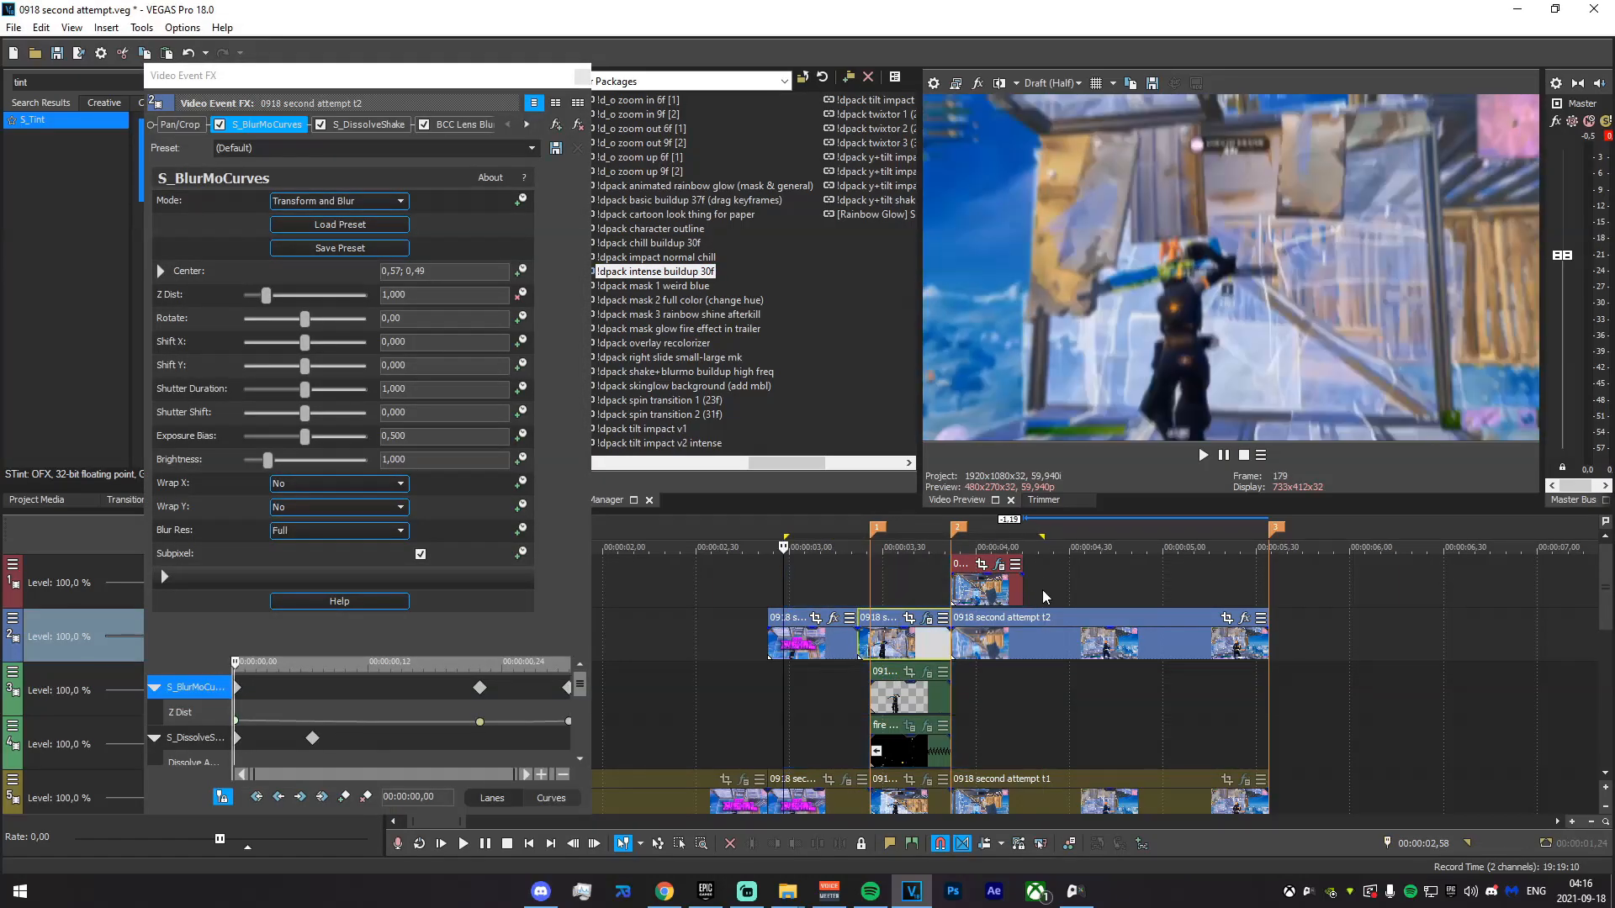
pyautogui.press('space')
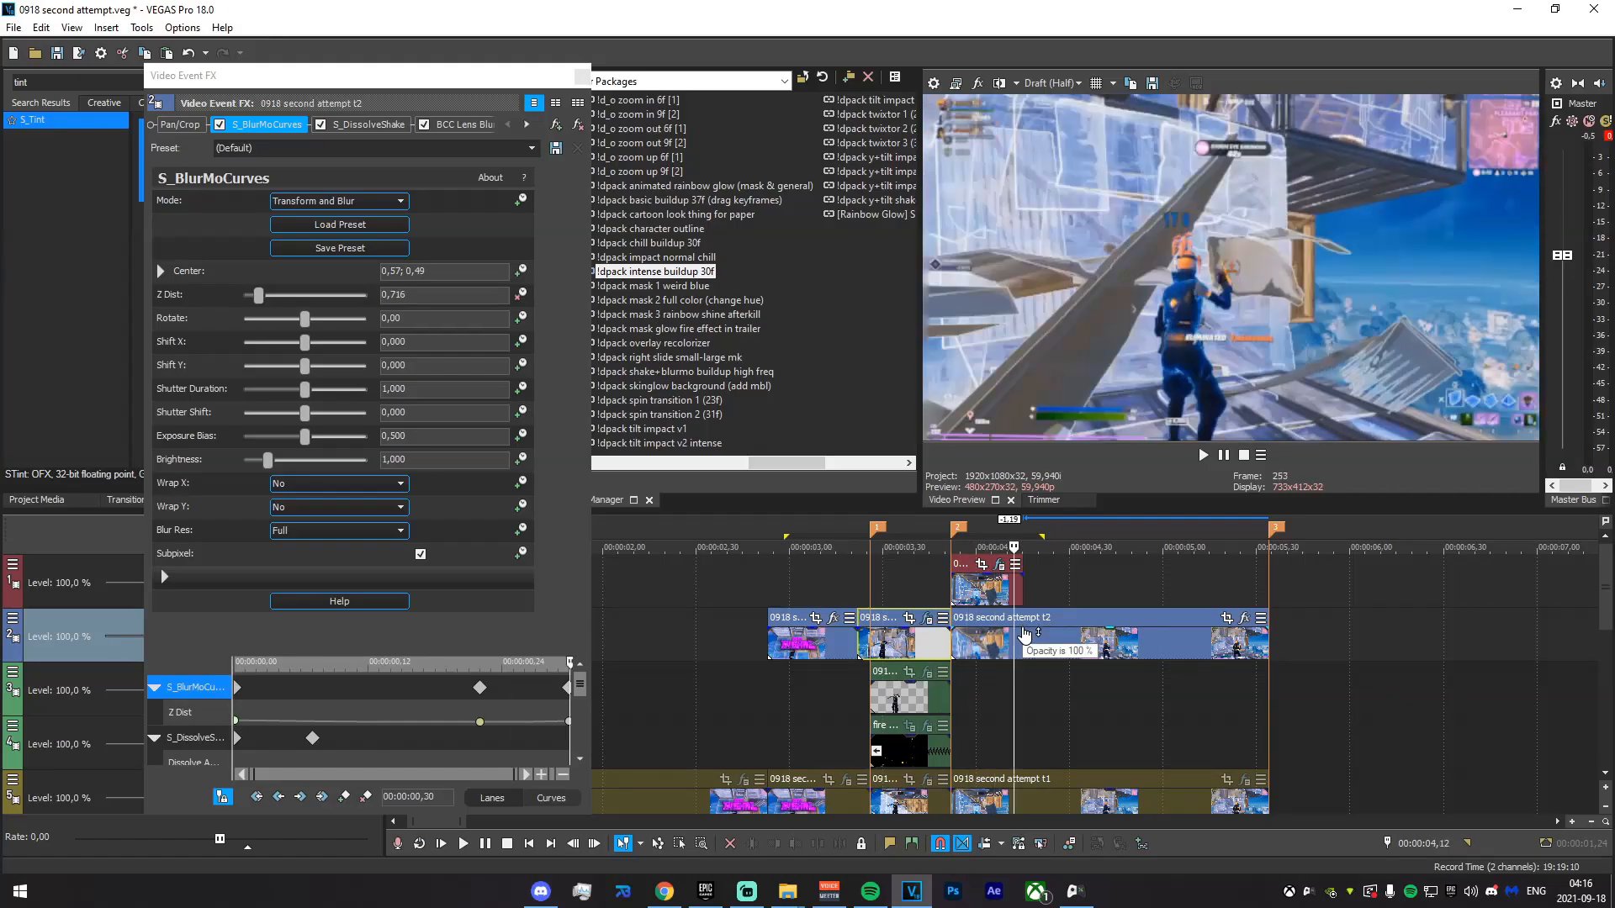
pyautogui.press('space')
pyautogui.press('space')
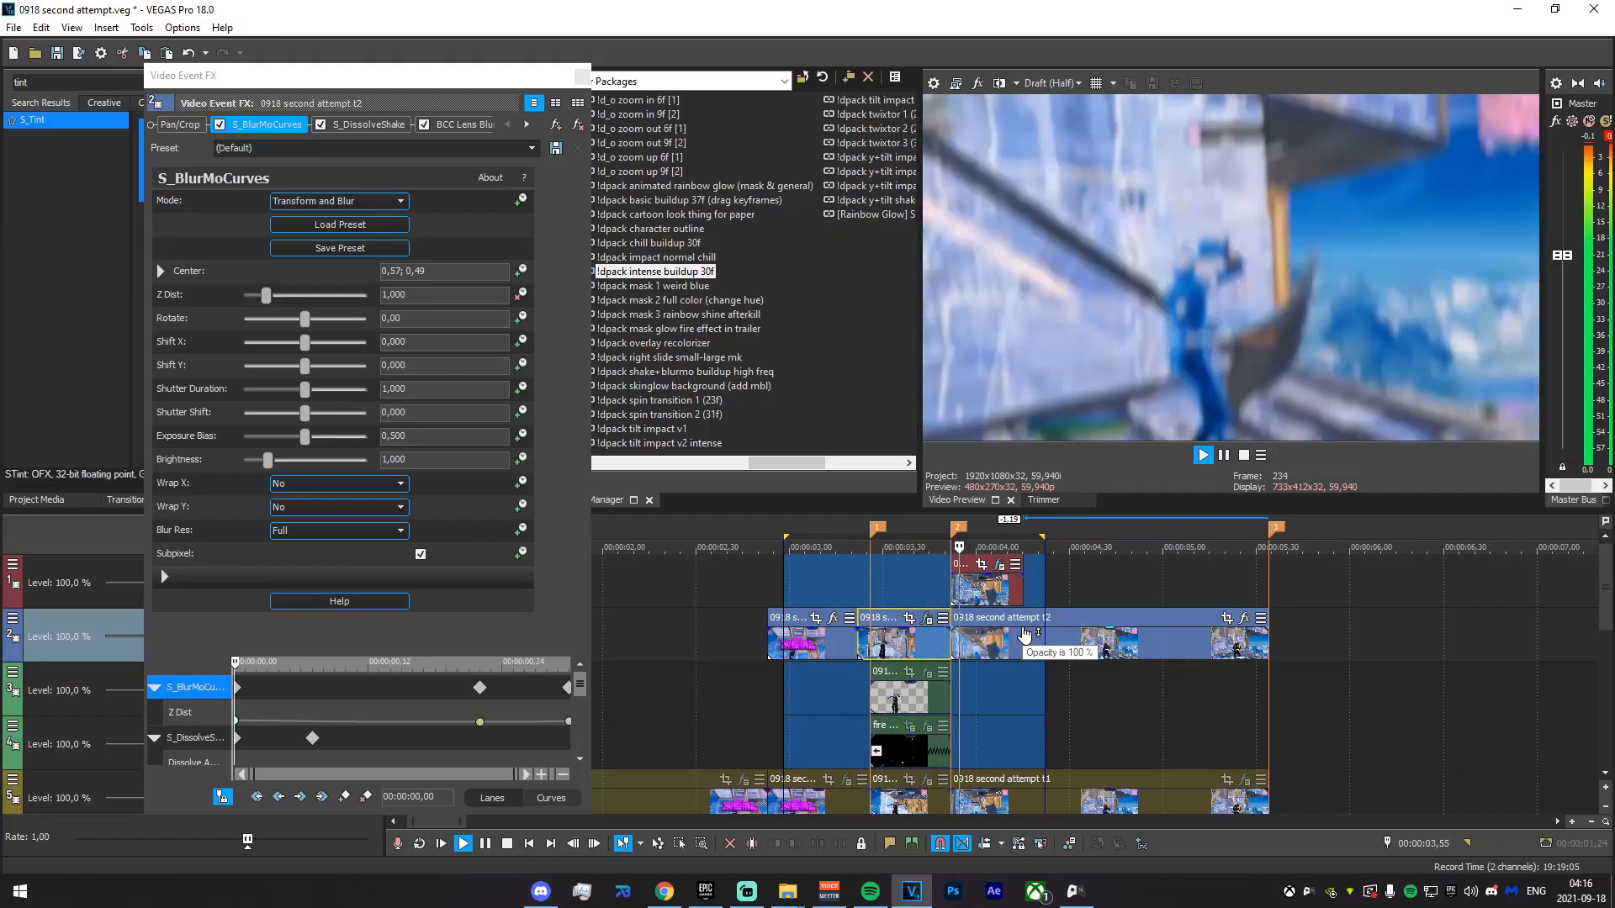
pyautogui.moveTo(785, 598); pyautogui.dragTo(951, 598)
pyautogui.click(953, 593)
pyautogui.click(583, 76)
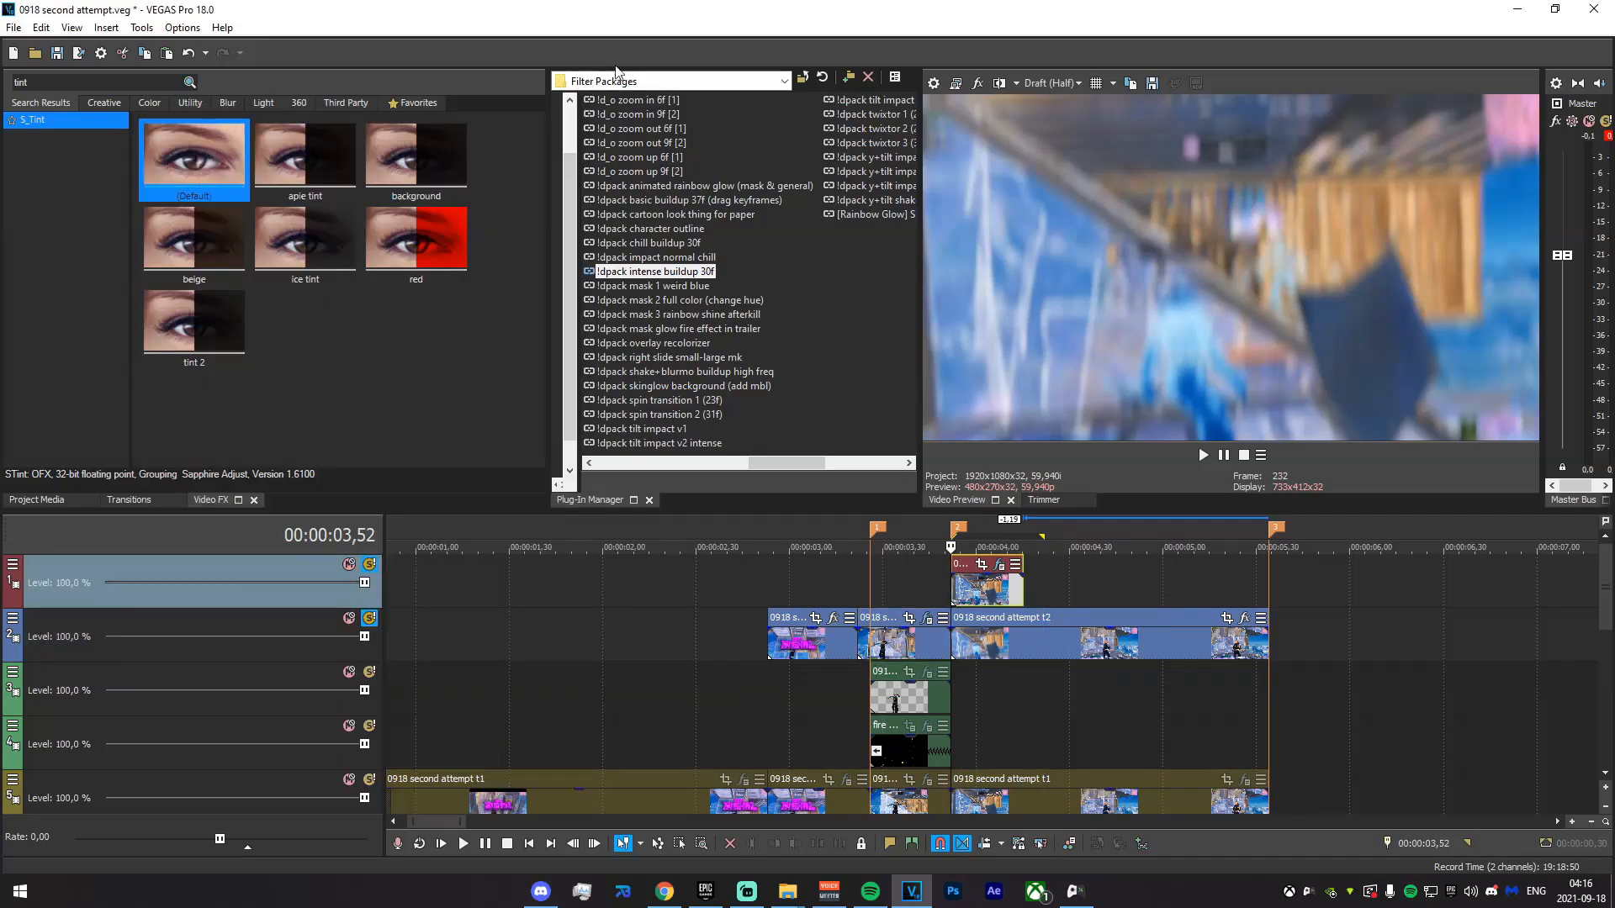
# - Save the S_Tint settings of the t1 clip before the second marker as preset 0918 and refresh the effect search for tint
pyautogui.click(927, 781)
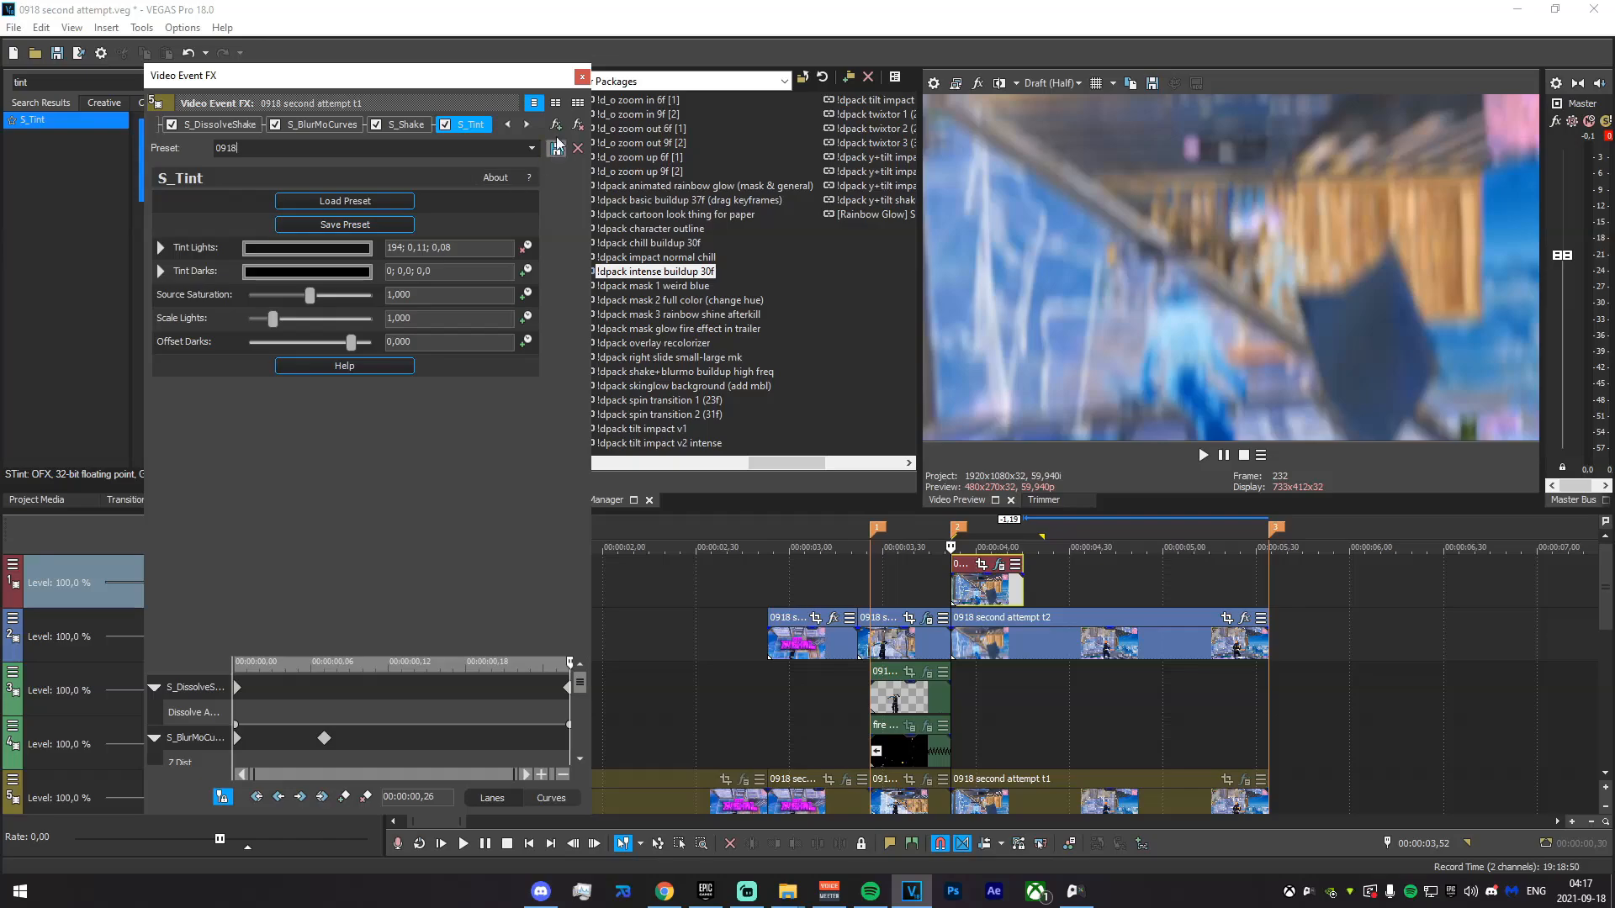
pyautogui.click(584, 78)
pyautogui.doubleClick(88, 83)
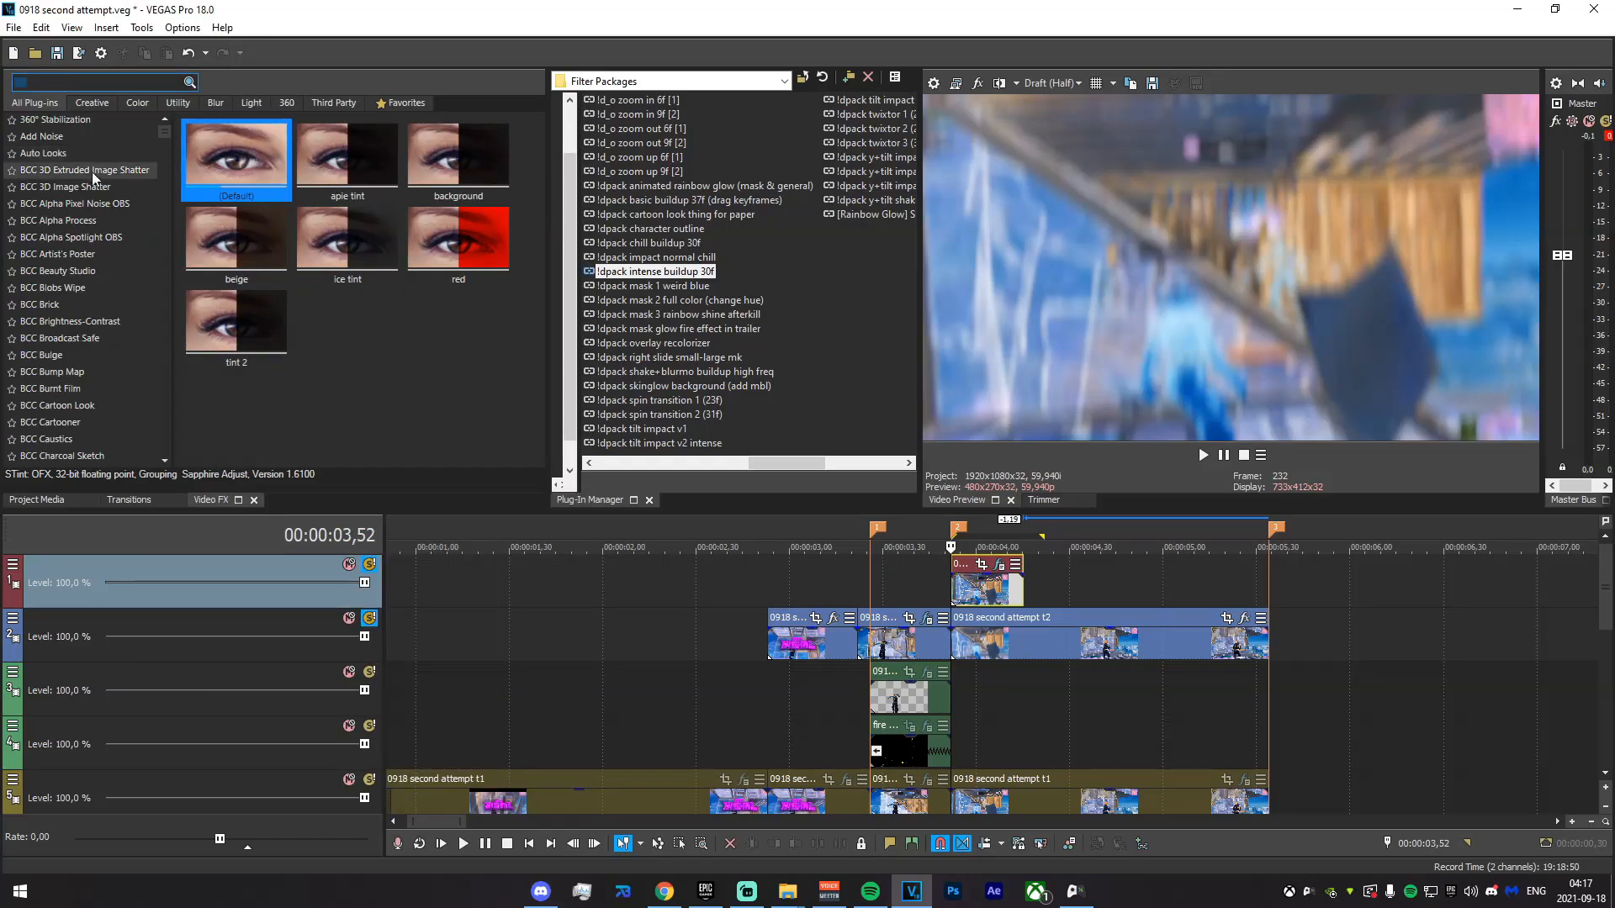
pyautogui.click(92, 186)
pyautogui.doubleClick(77, 80)
pyautogui.write('tint')
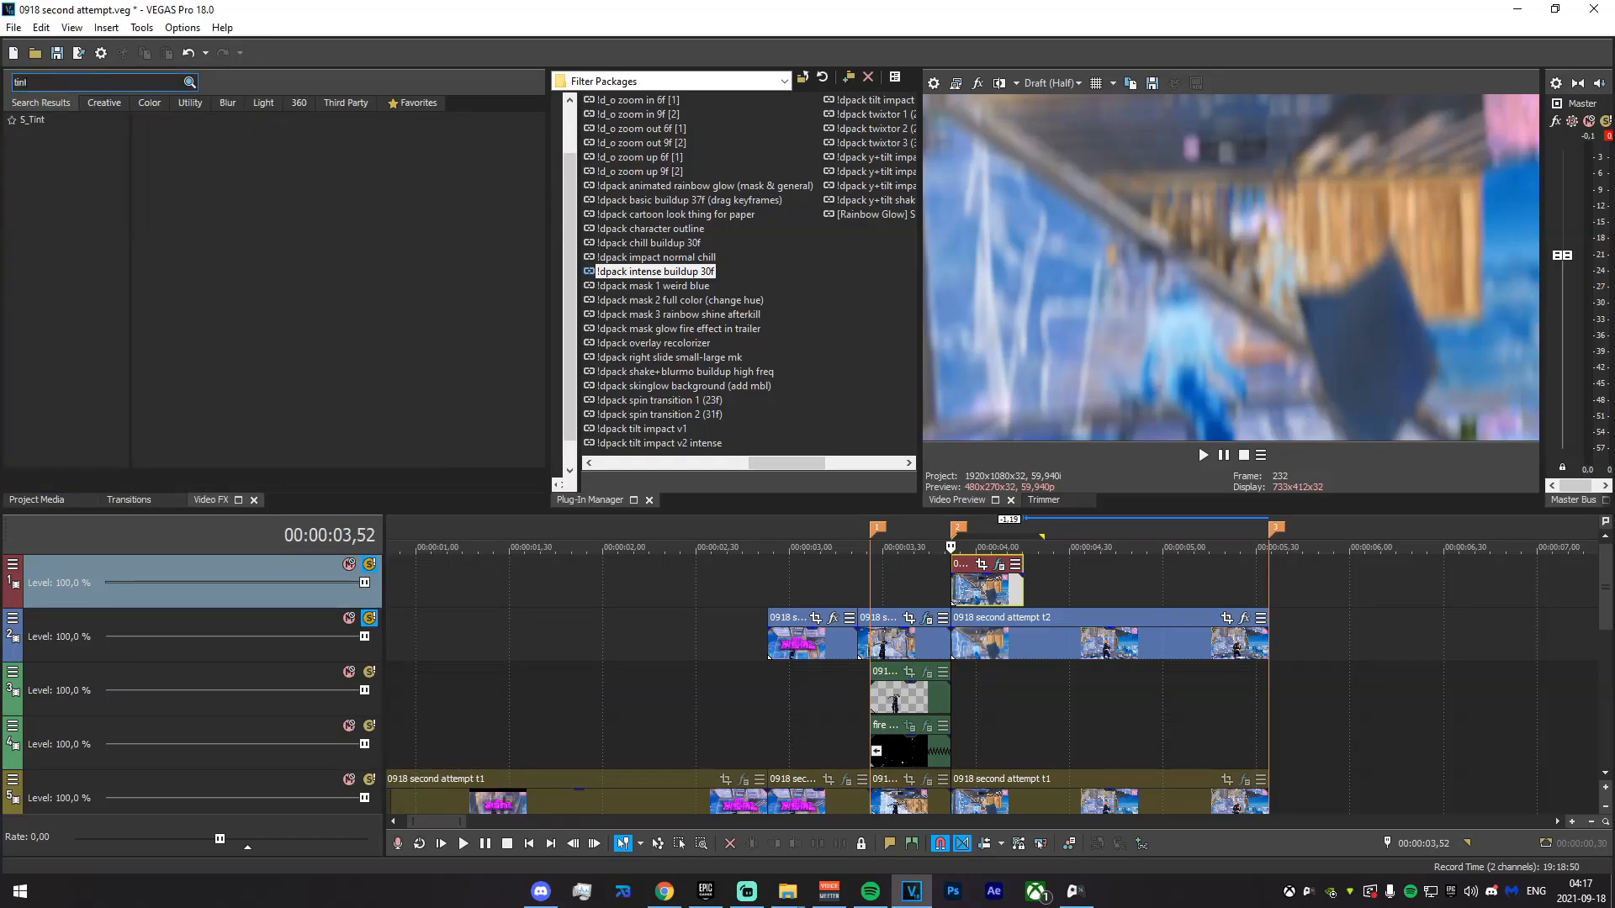
# - Apply the S_Tint preset 0918 to the short t1 copy on the top track
pyautogui.moveTo(325, 189); pyautogui.dragTo(1002, 589)
pyautogui.scroll(3, 1001, 613)
pyautogui.moveTo(834, 589)
pyautogui.mouseDown()
pyautogui.moveTo(1104, 600)
pyautogui.moveTo(1062, 599)
pyautogui.mouseUp()
pyautogui.click(985, 595)
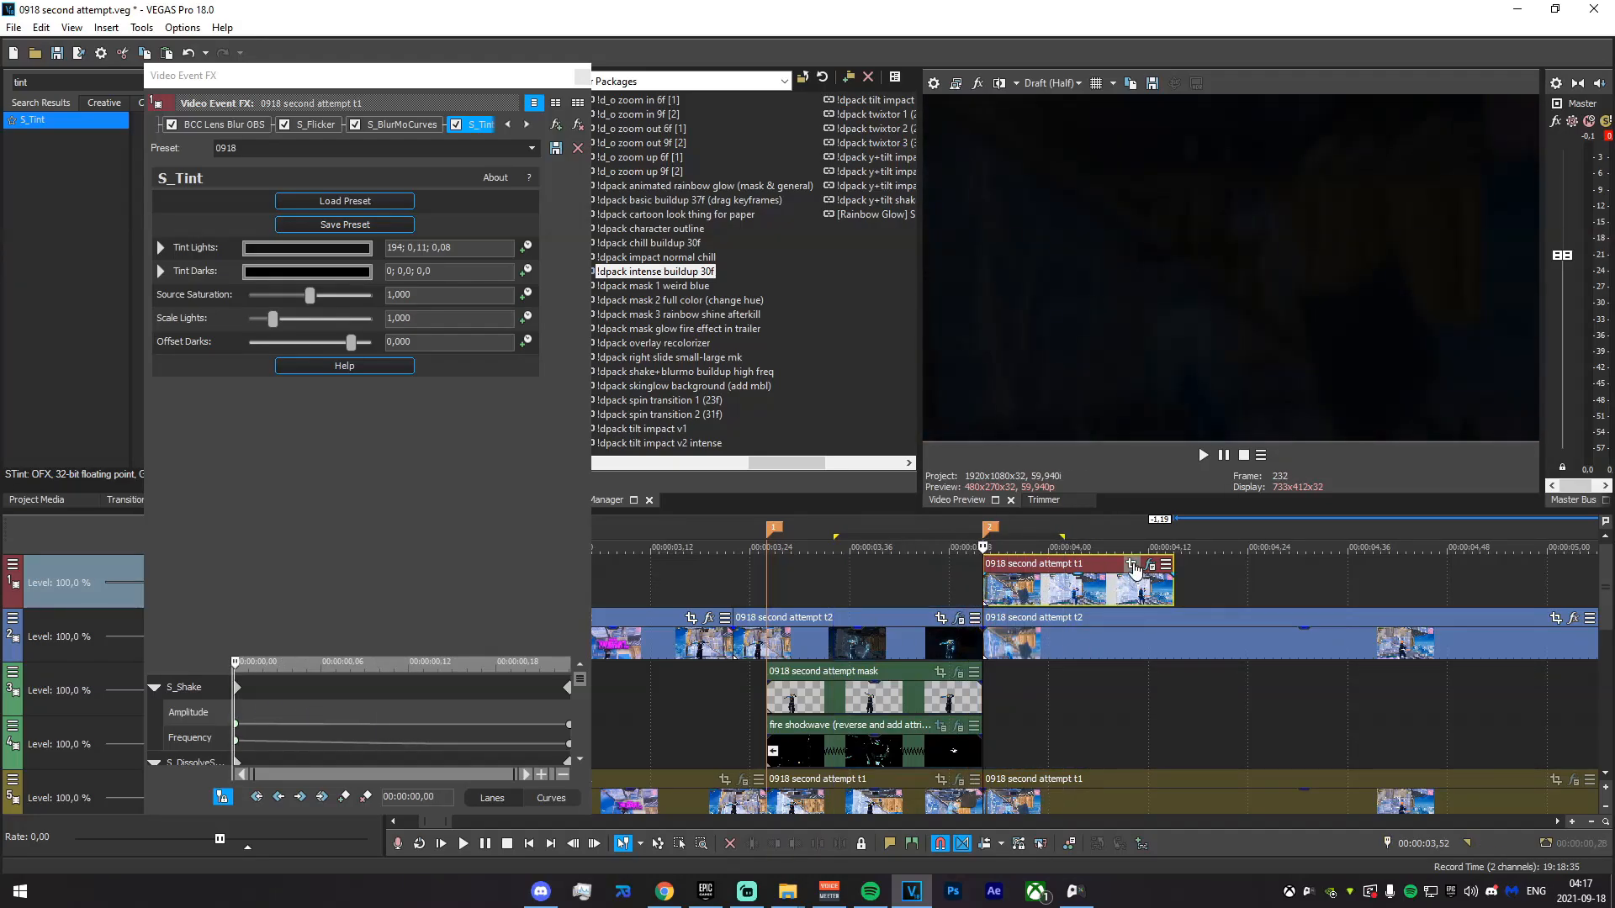
# - Add a small oval mask near the centre of the short t1 copy, in Negative mode with Both feathering at 50
pyautogui.click(1132, 565)
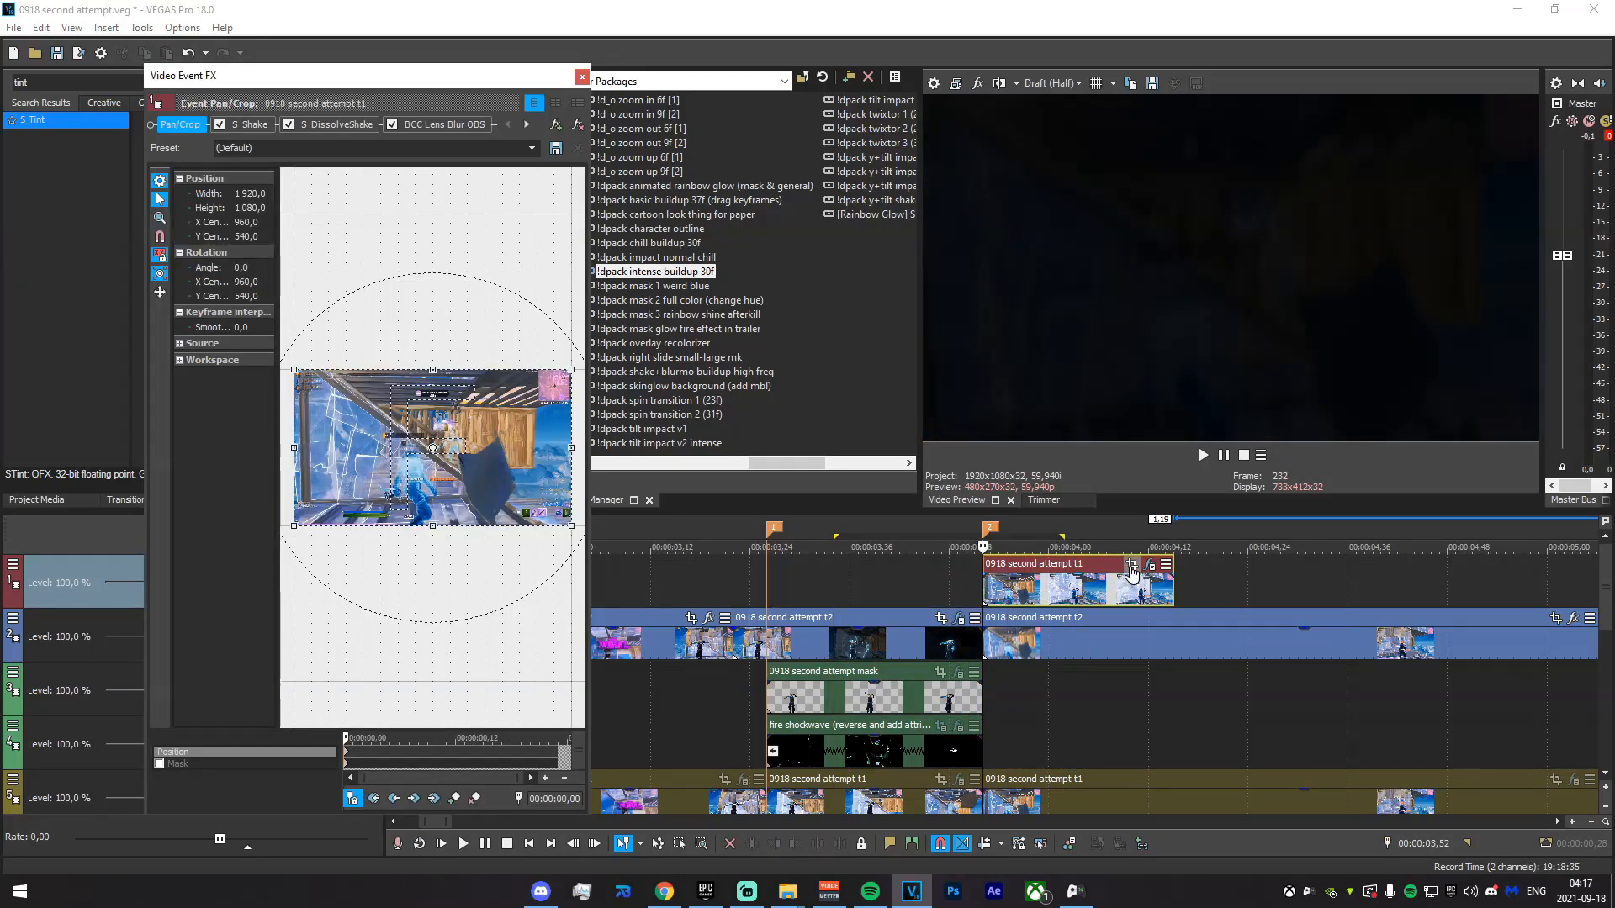
pyautogui.click(159, 764)
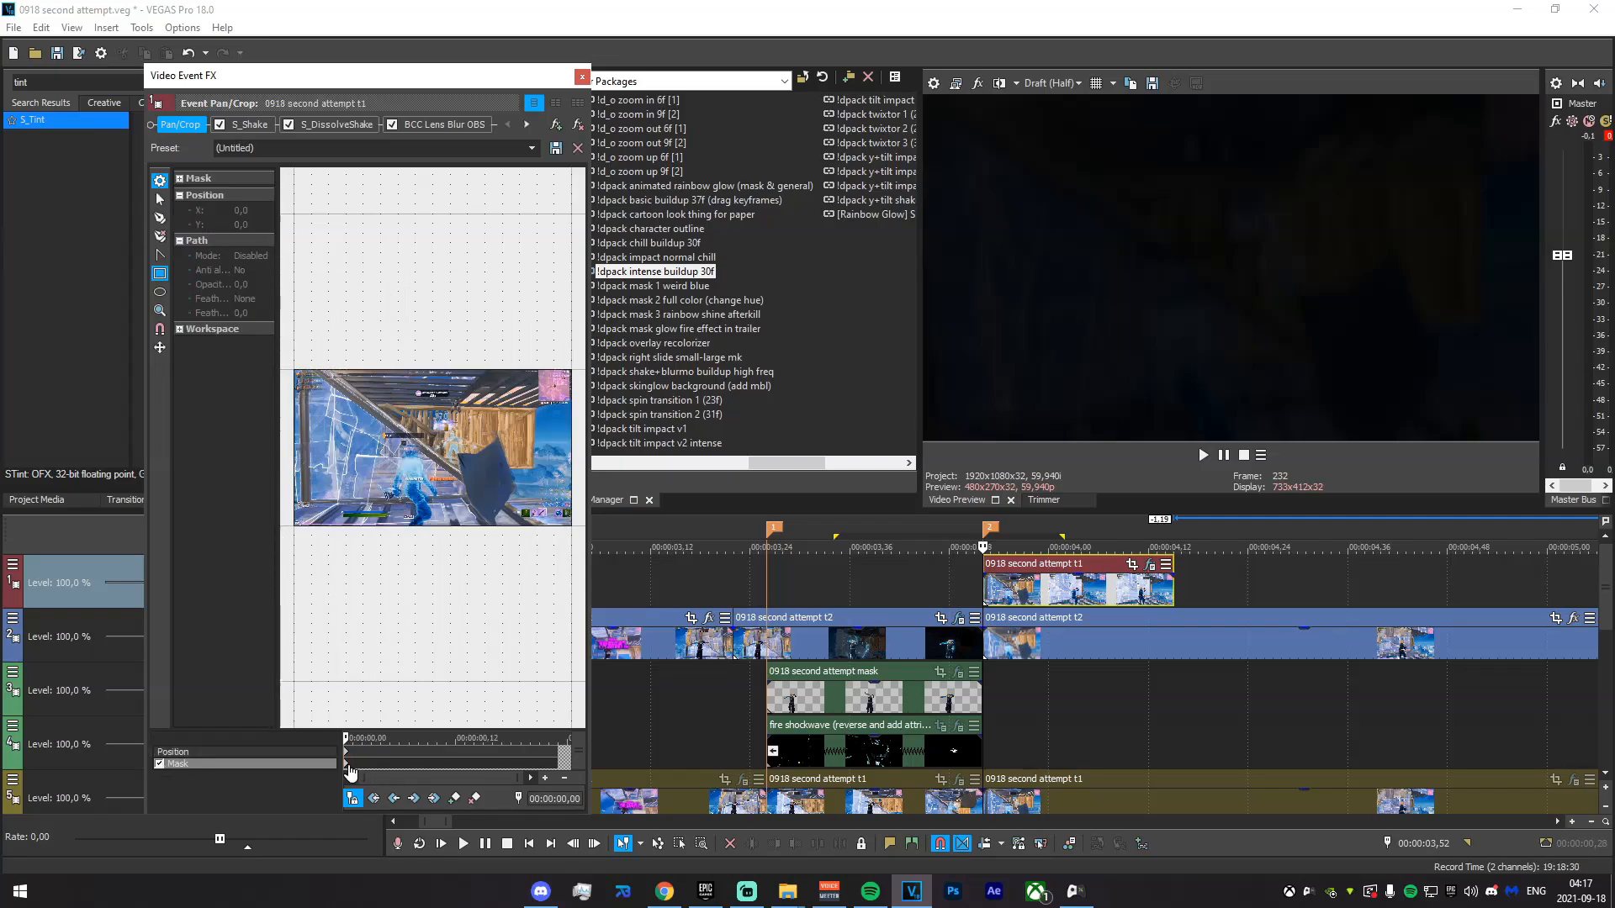
pyautogui.click(159, 292)
pyautogui.moveTo(399, 429); pyautogui.dragTo(435, 447)
pyautogui.click(408, 504)
pyautogui.click(244, 299)
pyautogui.click(254, 326)
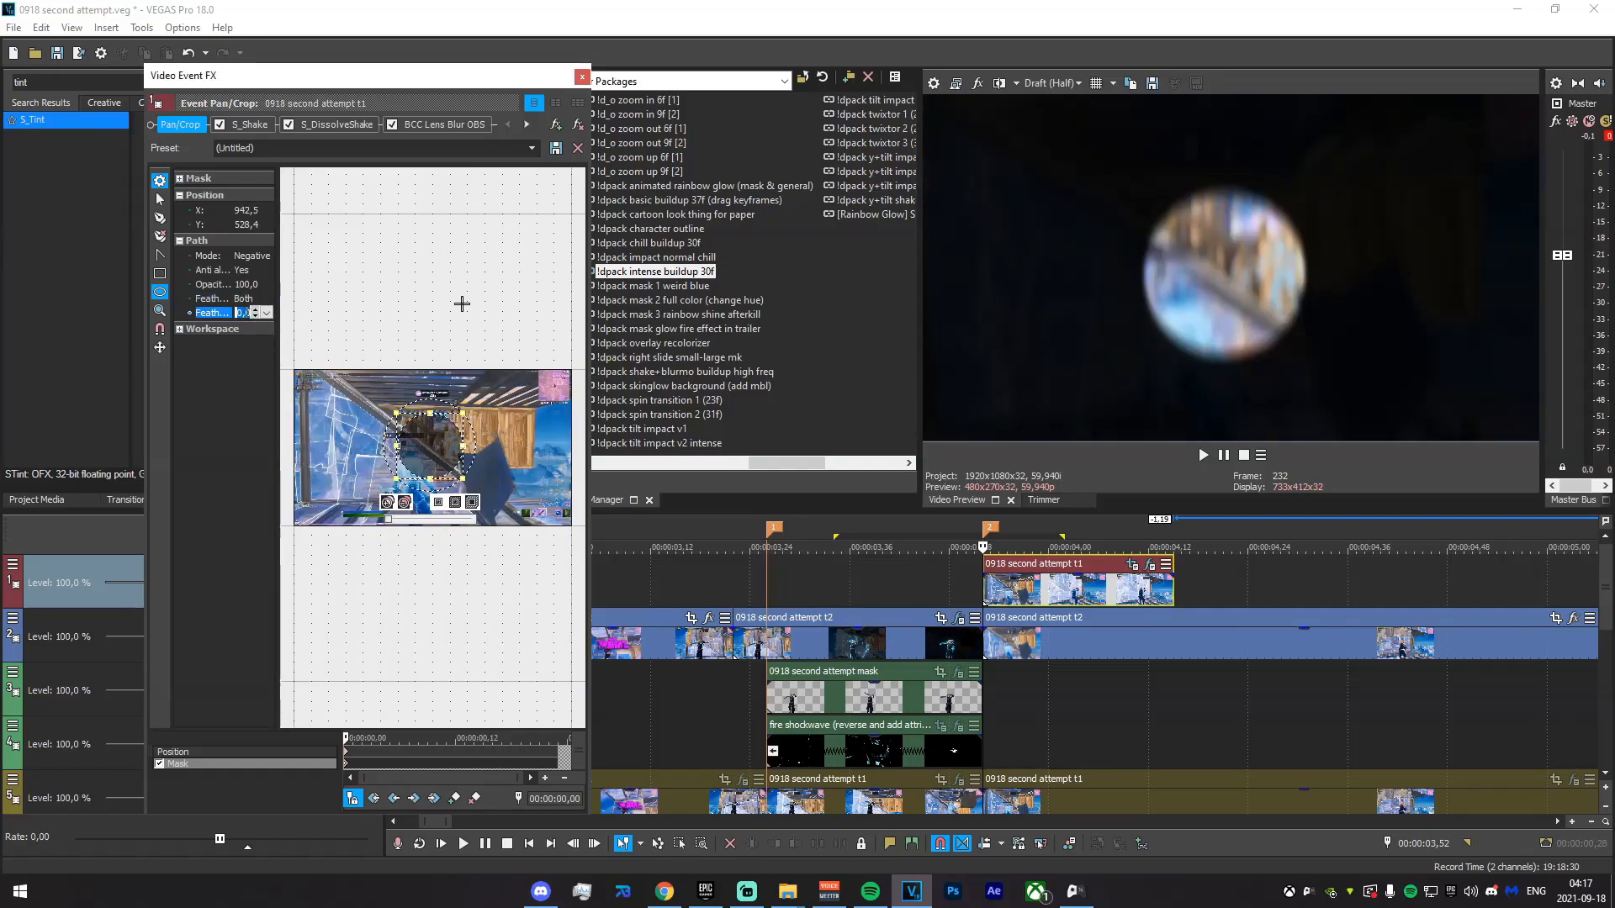
pyautogui.write('50')
pyautogui.press('Return')
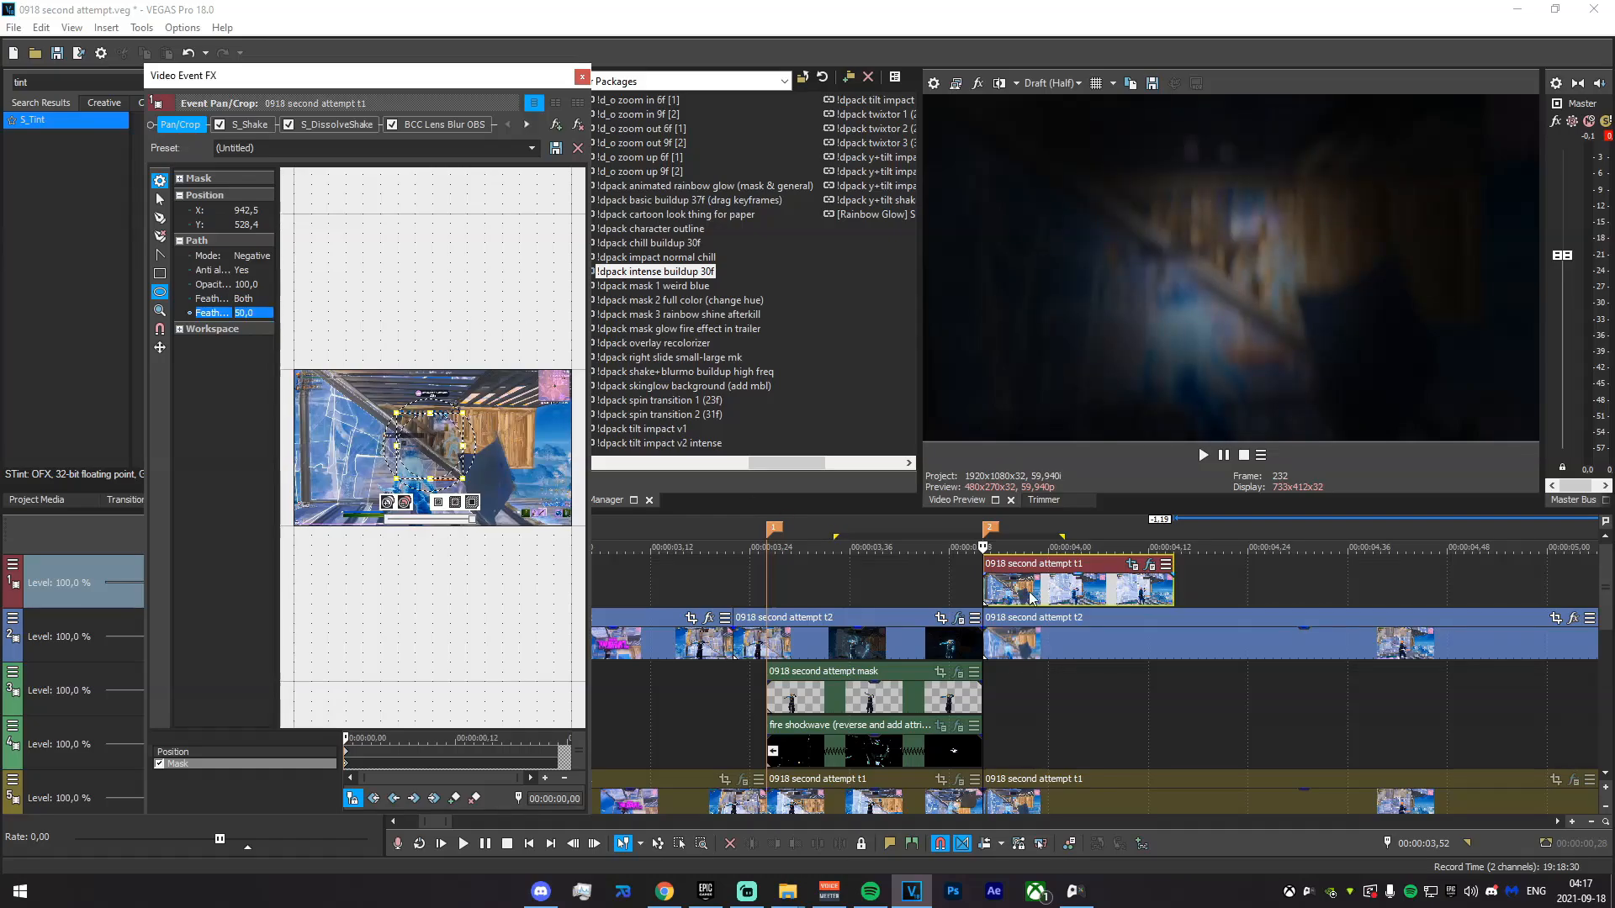
# - At the end of the short t1 copy, enlarge the oval mask well beyond the frame and centre it over the picture
pyautogui.click(1171, 599)
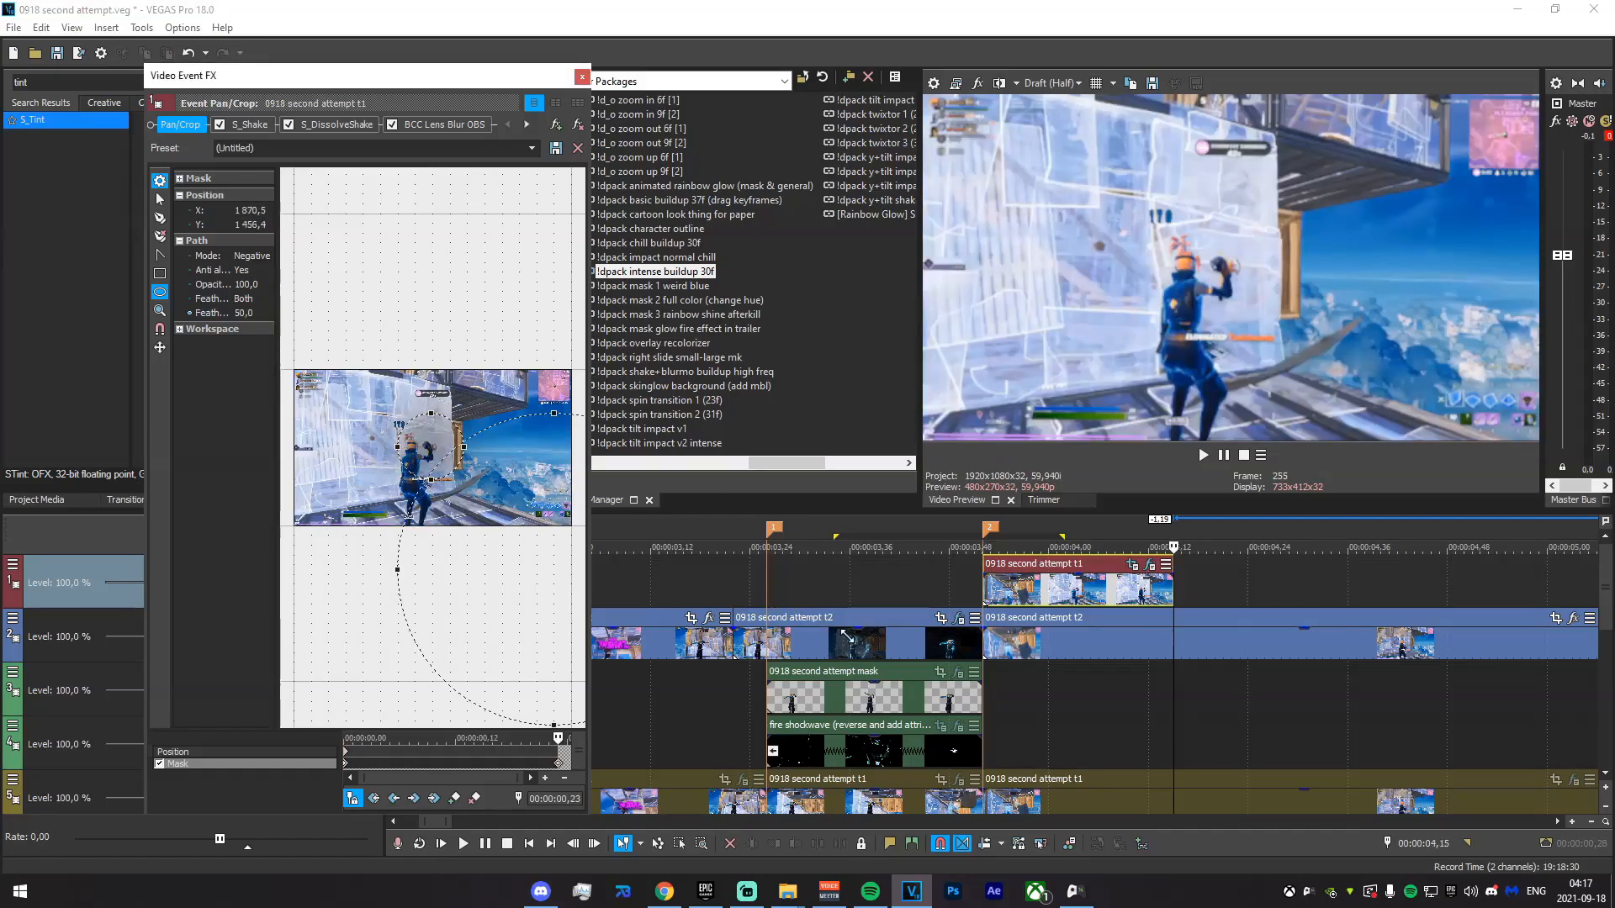
pyautogui.moveTo(918, 667); pyautogui.dragTo(915, 667)
pyautogui.moveTo(494, 544); pyautogui.dragTo(341, 386)
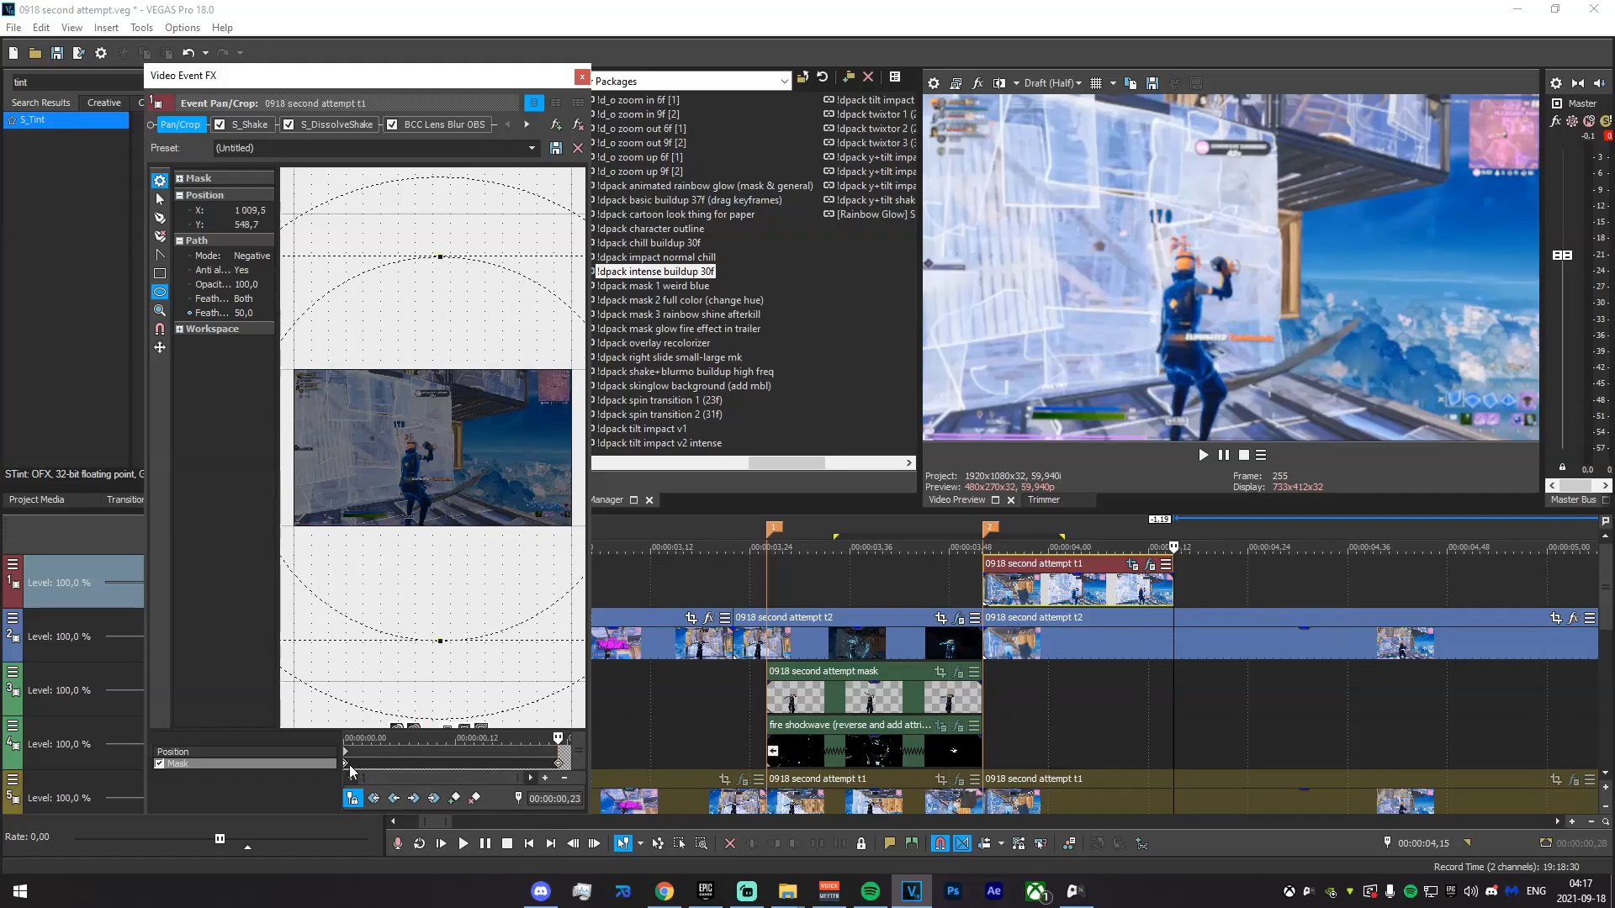
# - Set the first mask keyframe's interpolation to Slow and preview the mask opening
pyautogui.click(345, 764)
pyautogui.rightClick(345, 764)
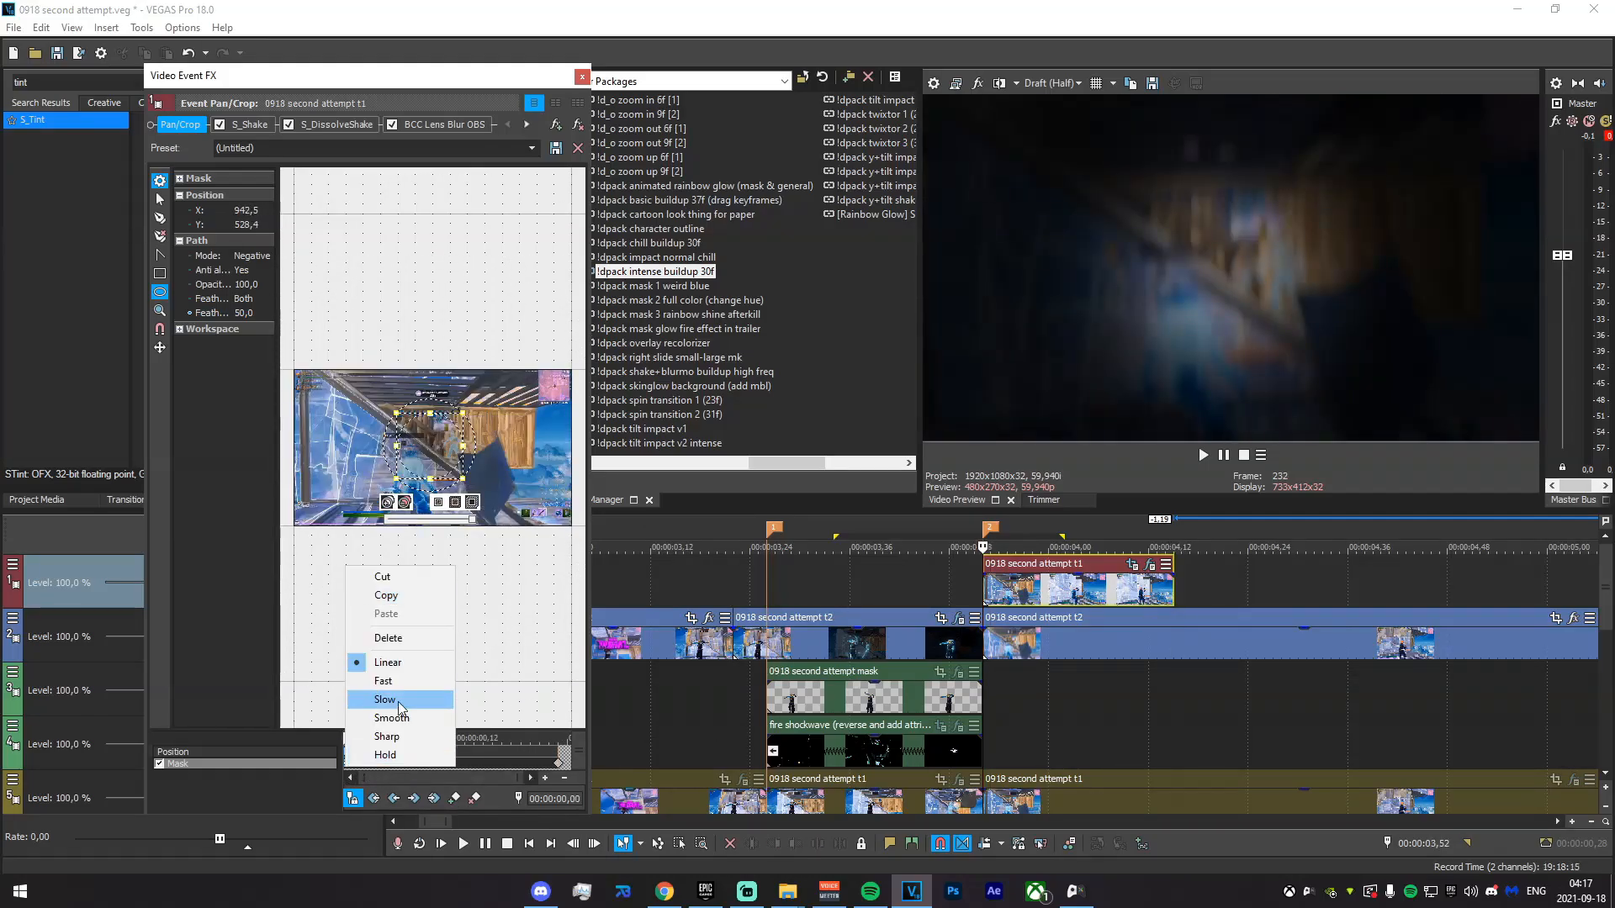
pyautogui.click(398, 705)
pyautogui.moveTo(858, 588); pyautogui.dragTo(1066, 599)
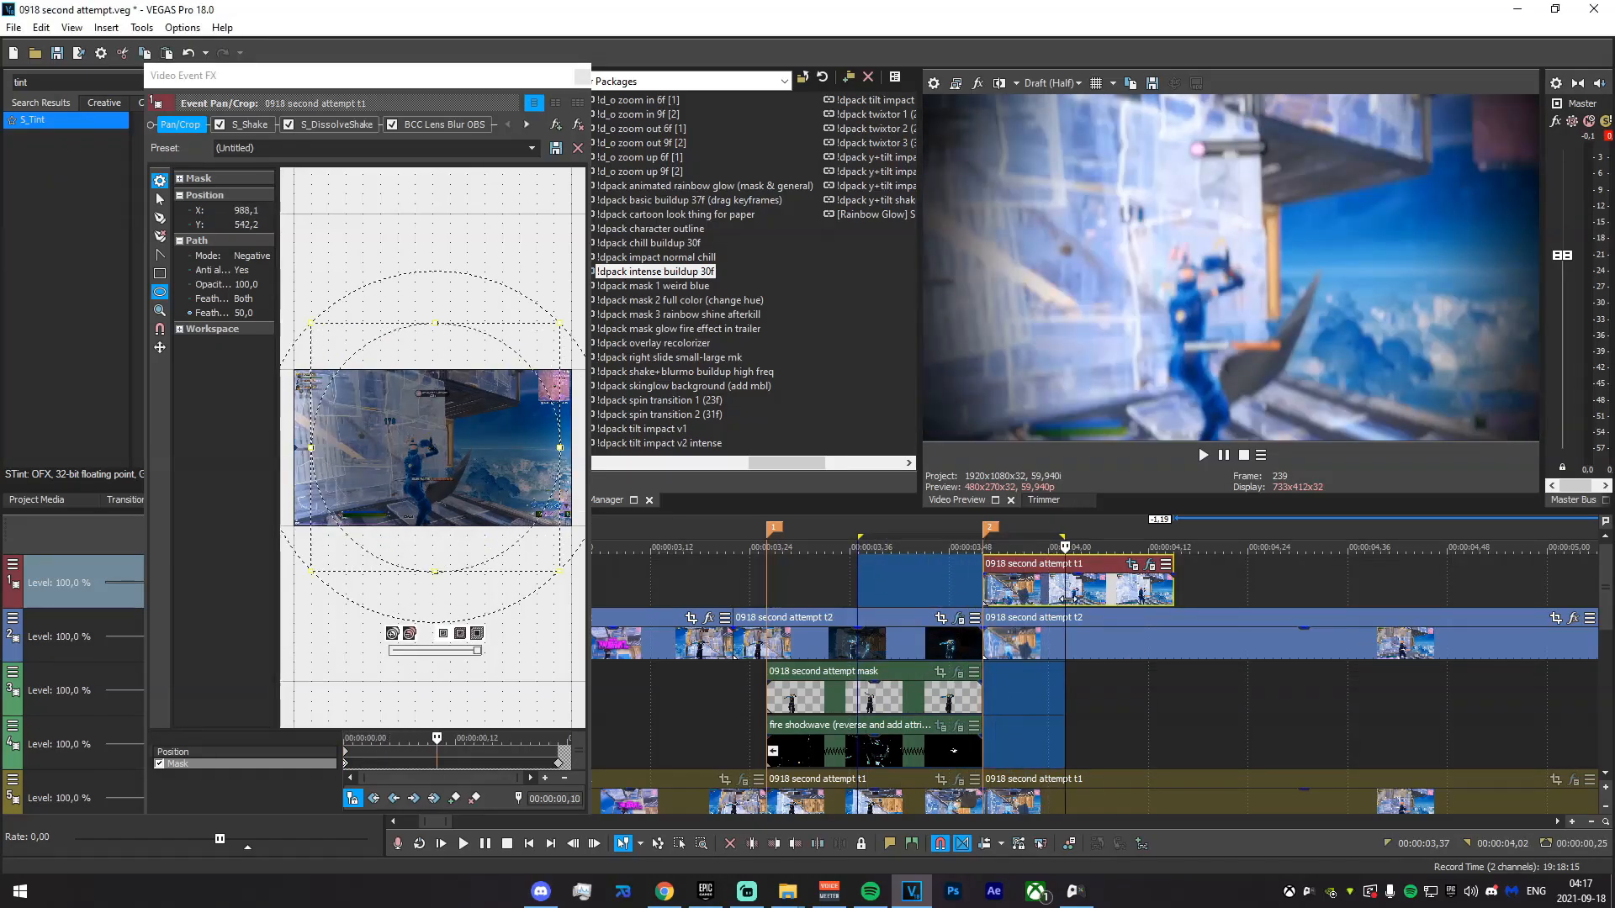
pyautogui.moveTo(725, 593); pyautogui.dragTo(1098, 582)
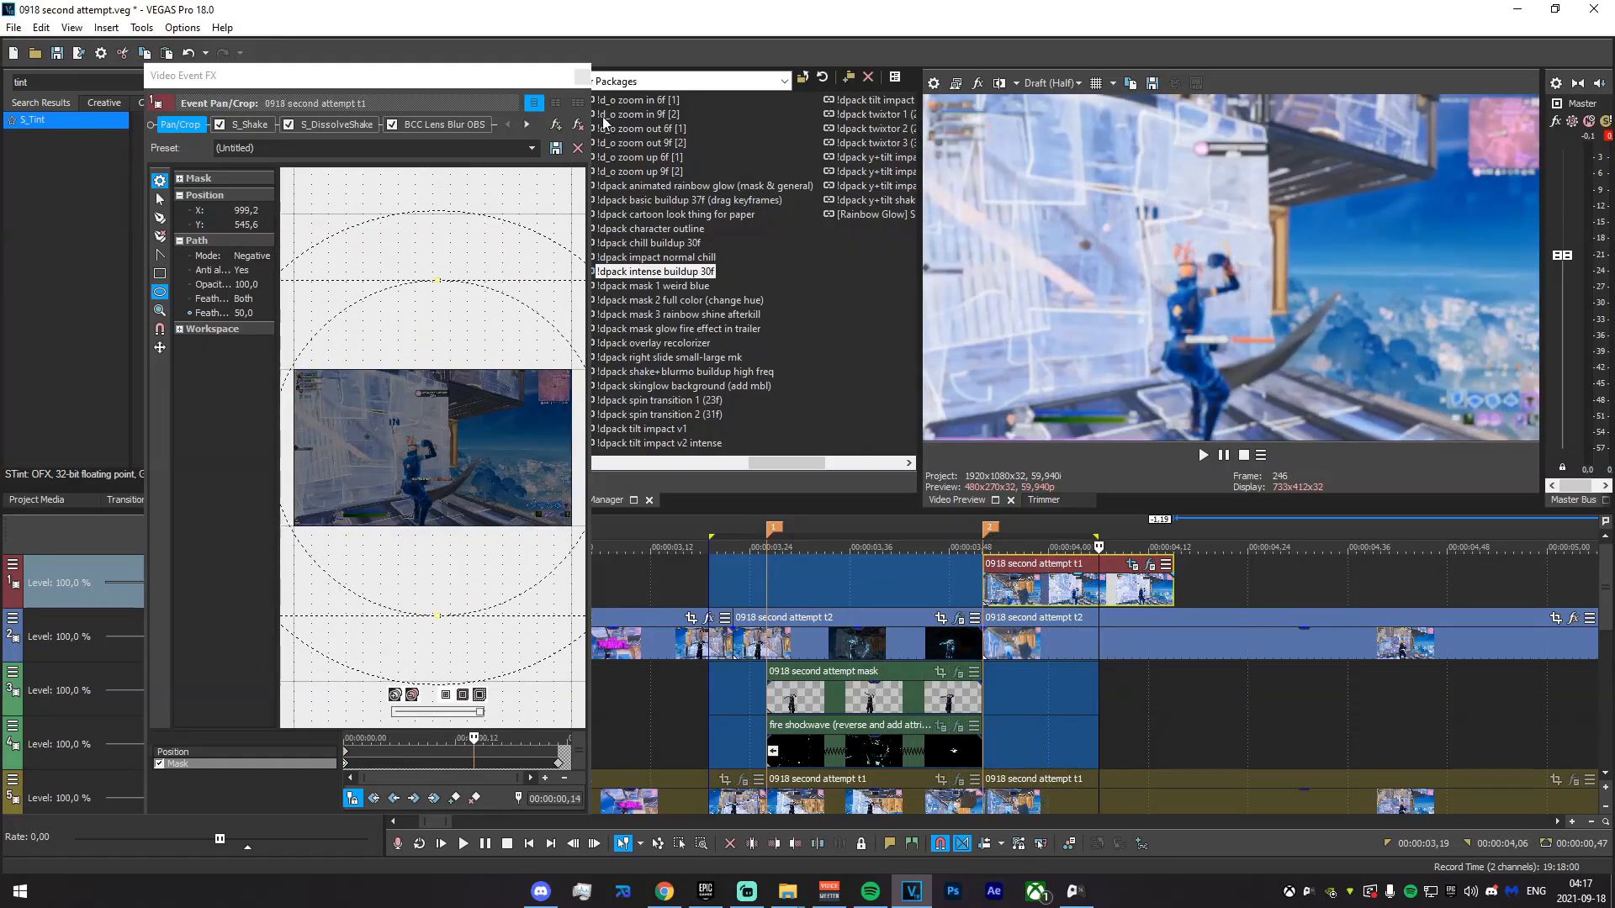
# - Review the sequence around the second and third markers and the buildup effects on the t2 piece
pyautogui.click(581, 76)
pyautogui.scroll(-5, 680, 733)
pyautogui.moveTo(719, 589); pyautogui.dragTo(889, 607)
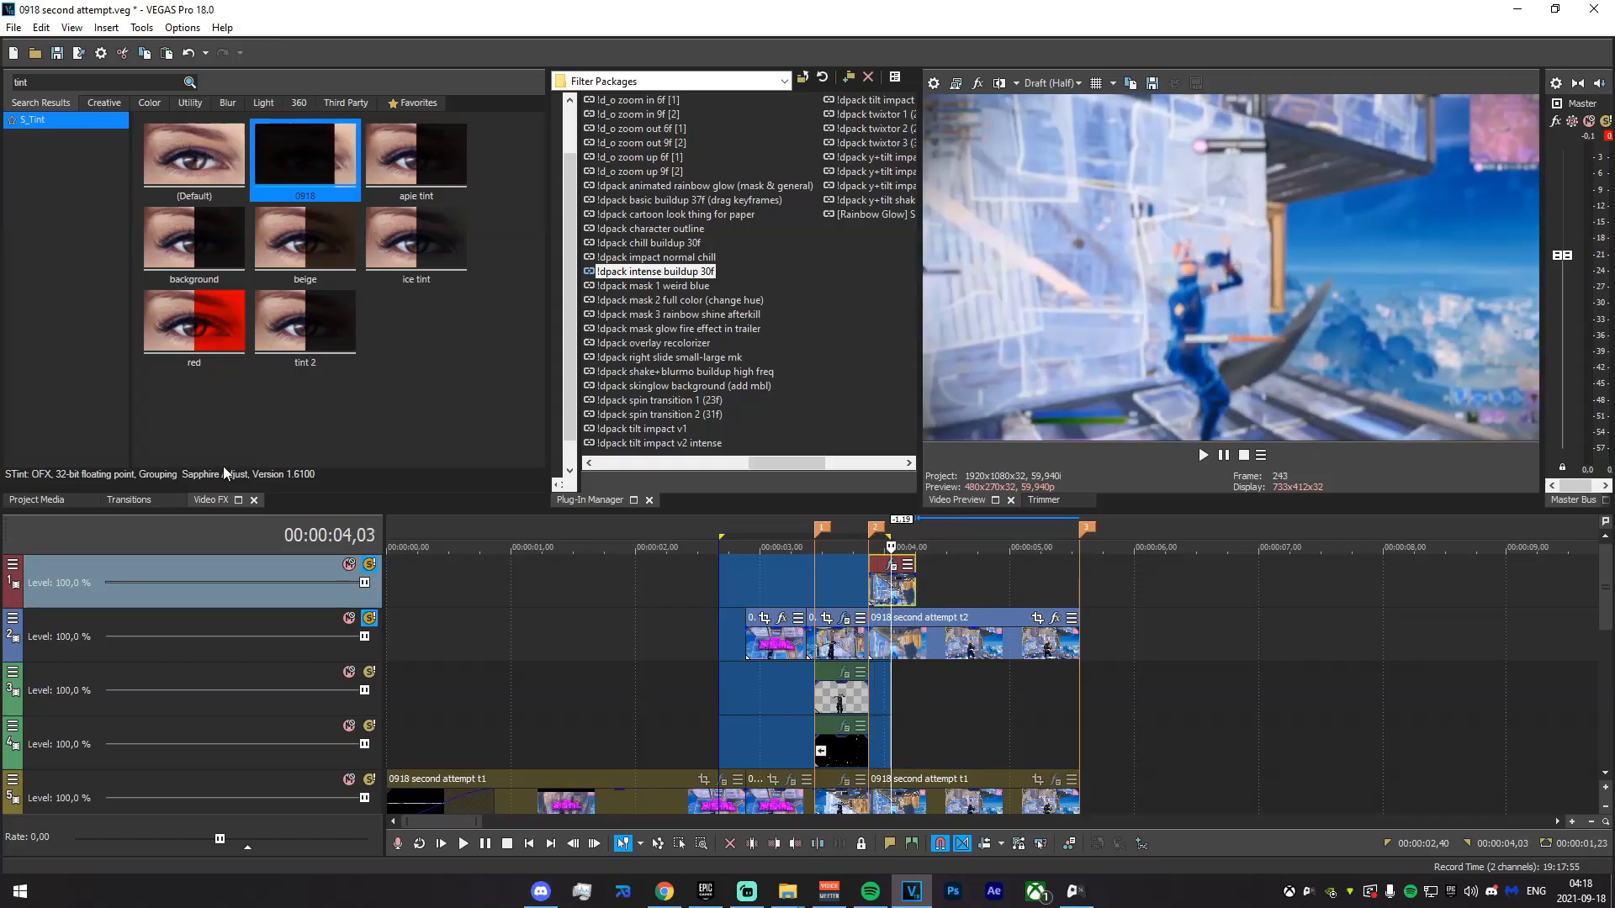
pyautogui.moveTo(933, 605); pyautogui.dragTo(1089, 605)
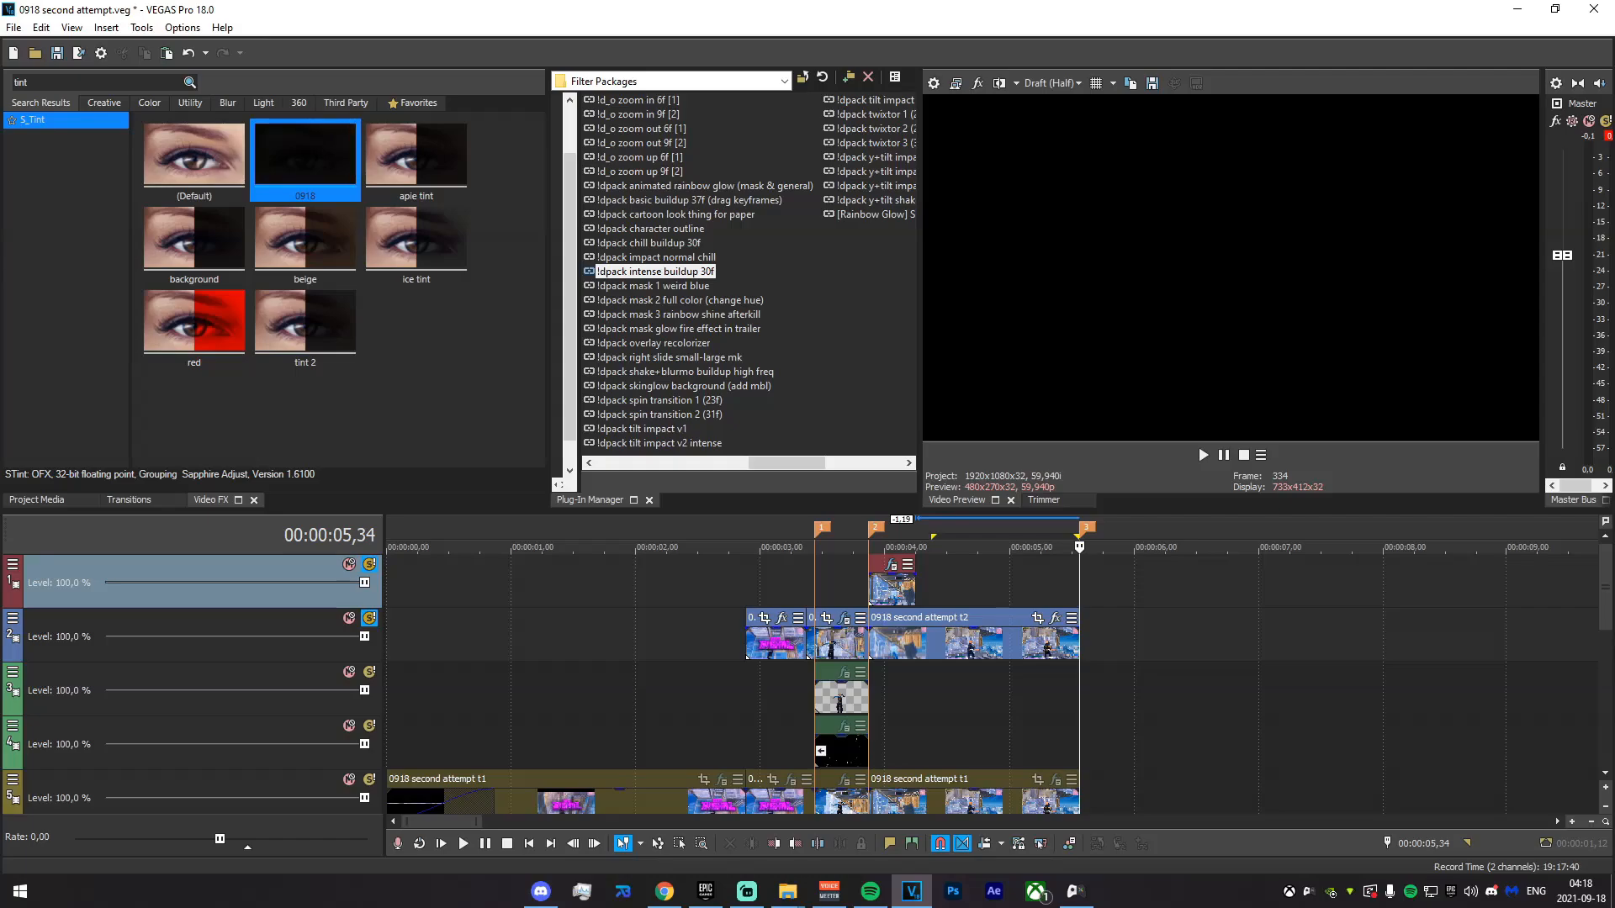
pyautogui.moveTo(741, 602); pyautogui.dragTo(846, 618)
pyautogui.click(846, 619)
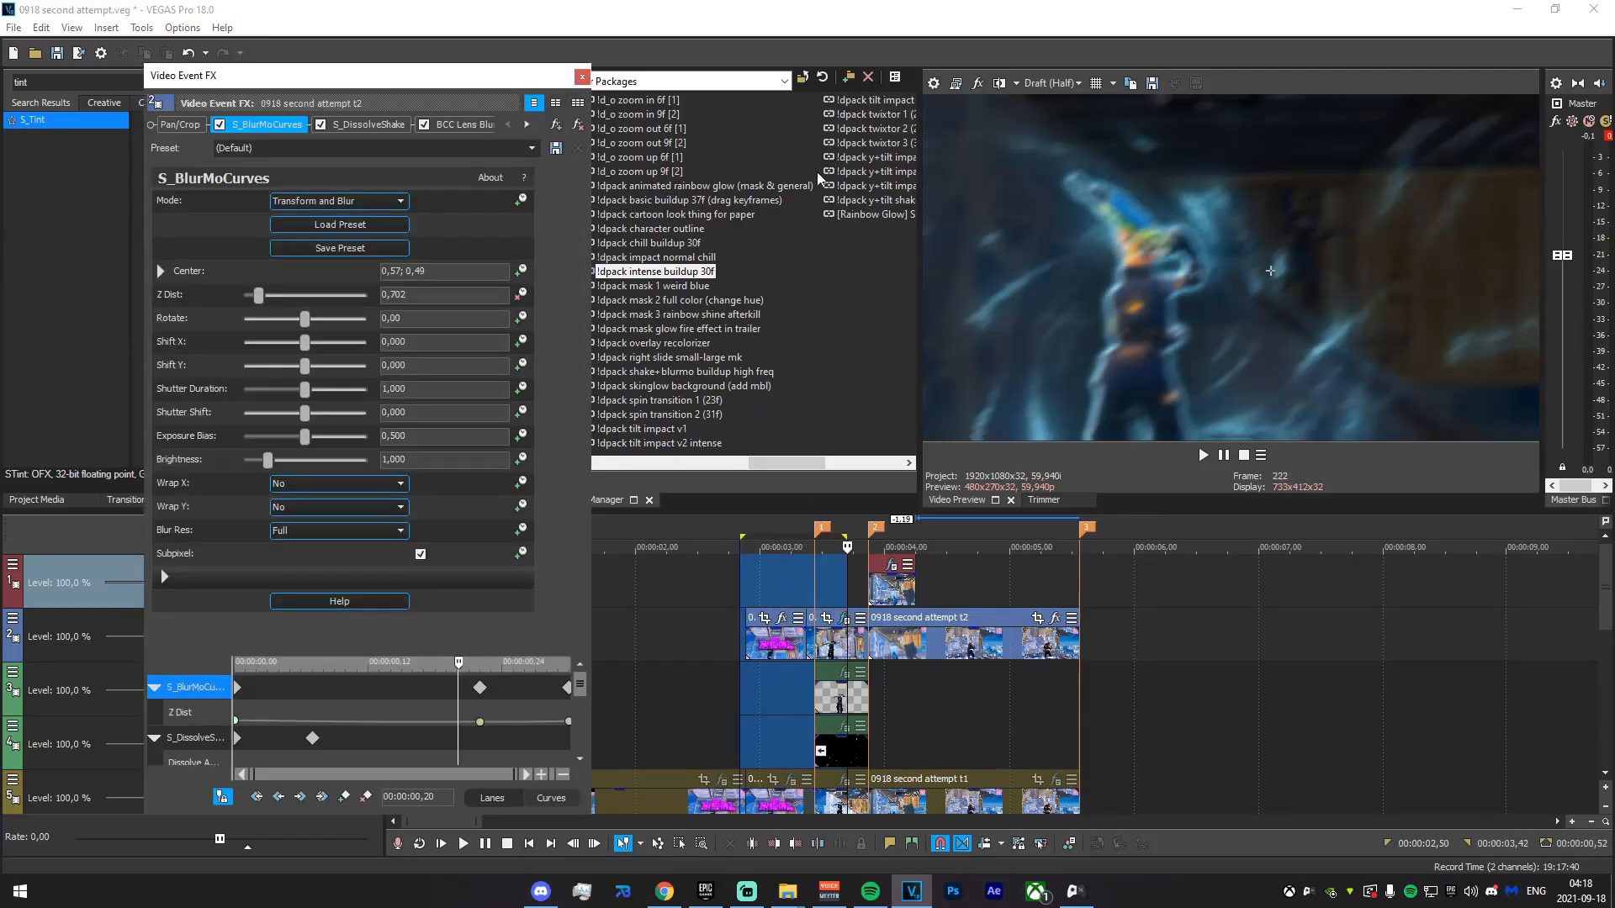
pyautogui.click(582, 77)
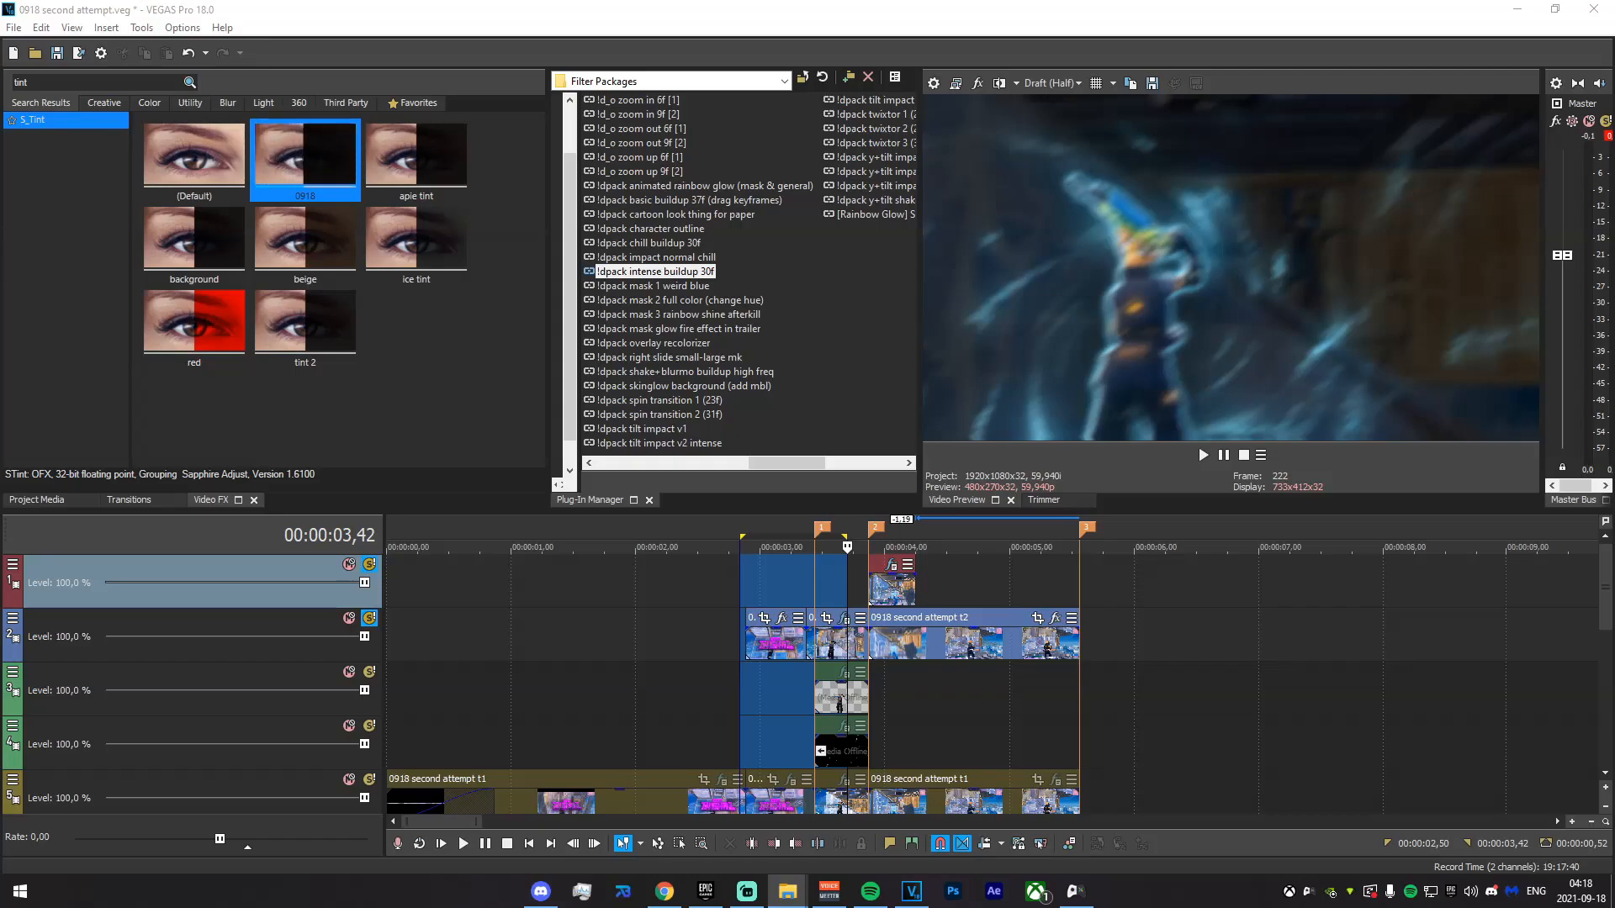
# - Add the 09-14 t 1 clip on a new top track and delete its audio track
pyautogui.moveTo(1287, 691); pyautogui.dragTo(1036, 551)
pyautogui.rightClick(981, 643)
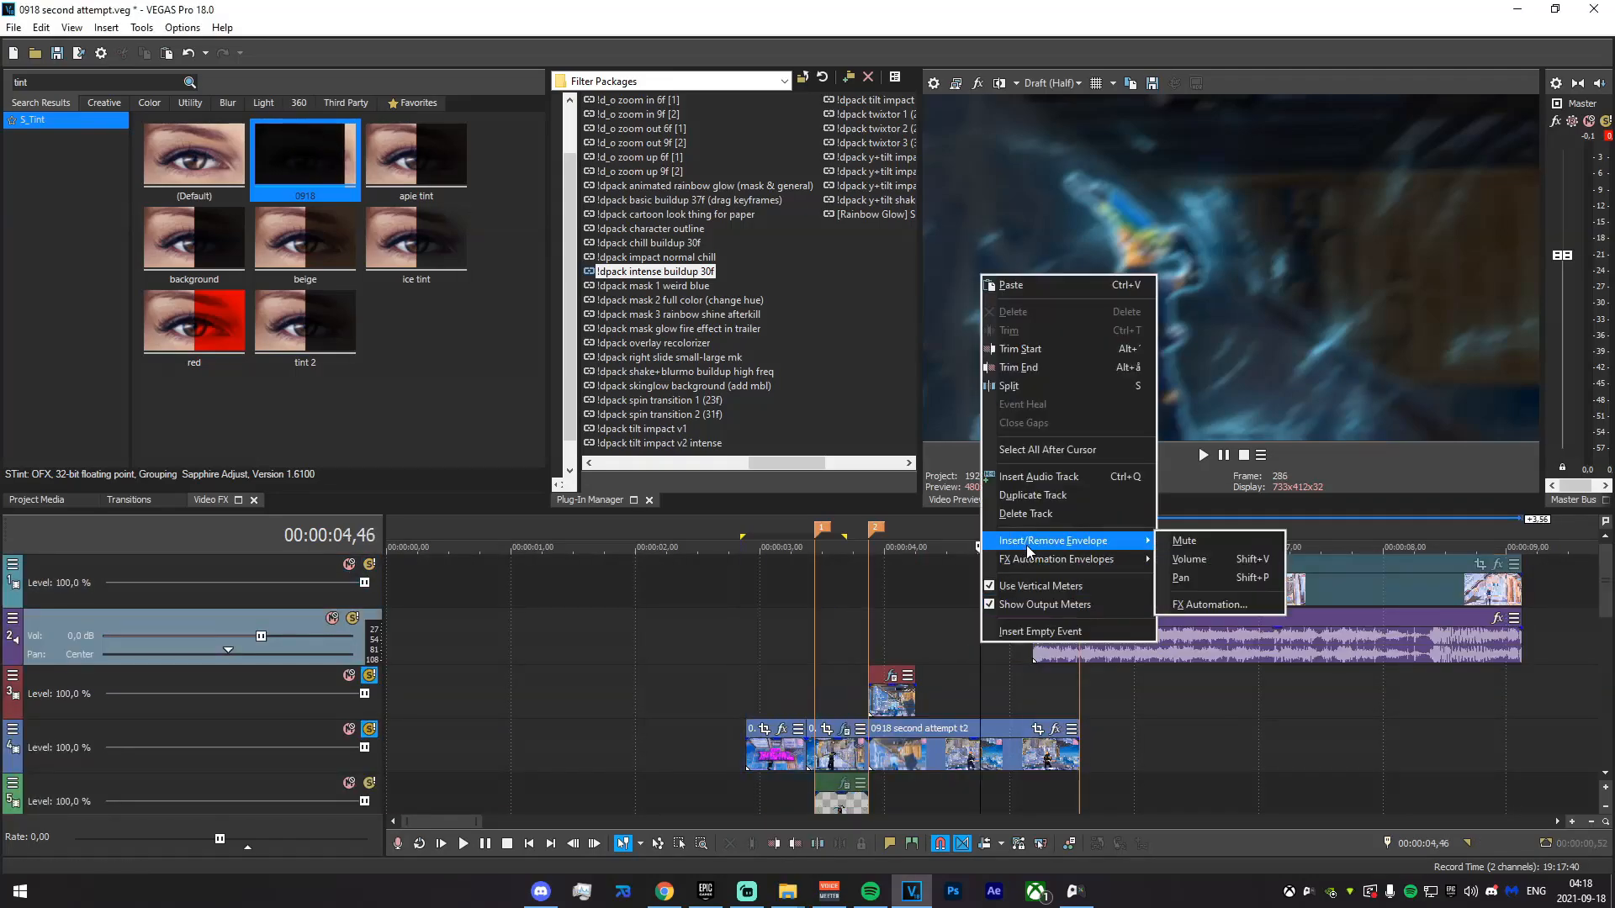
pyautogui.click(1025, 514)
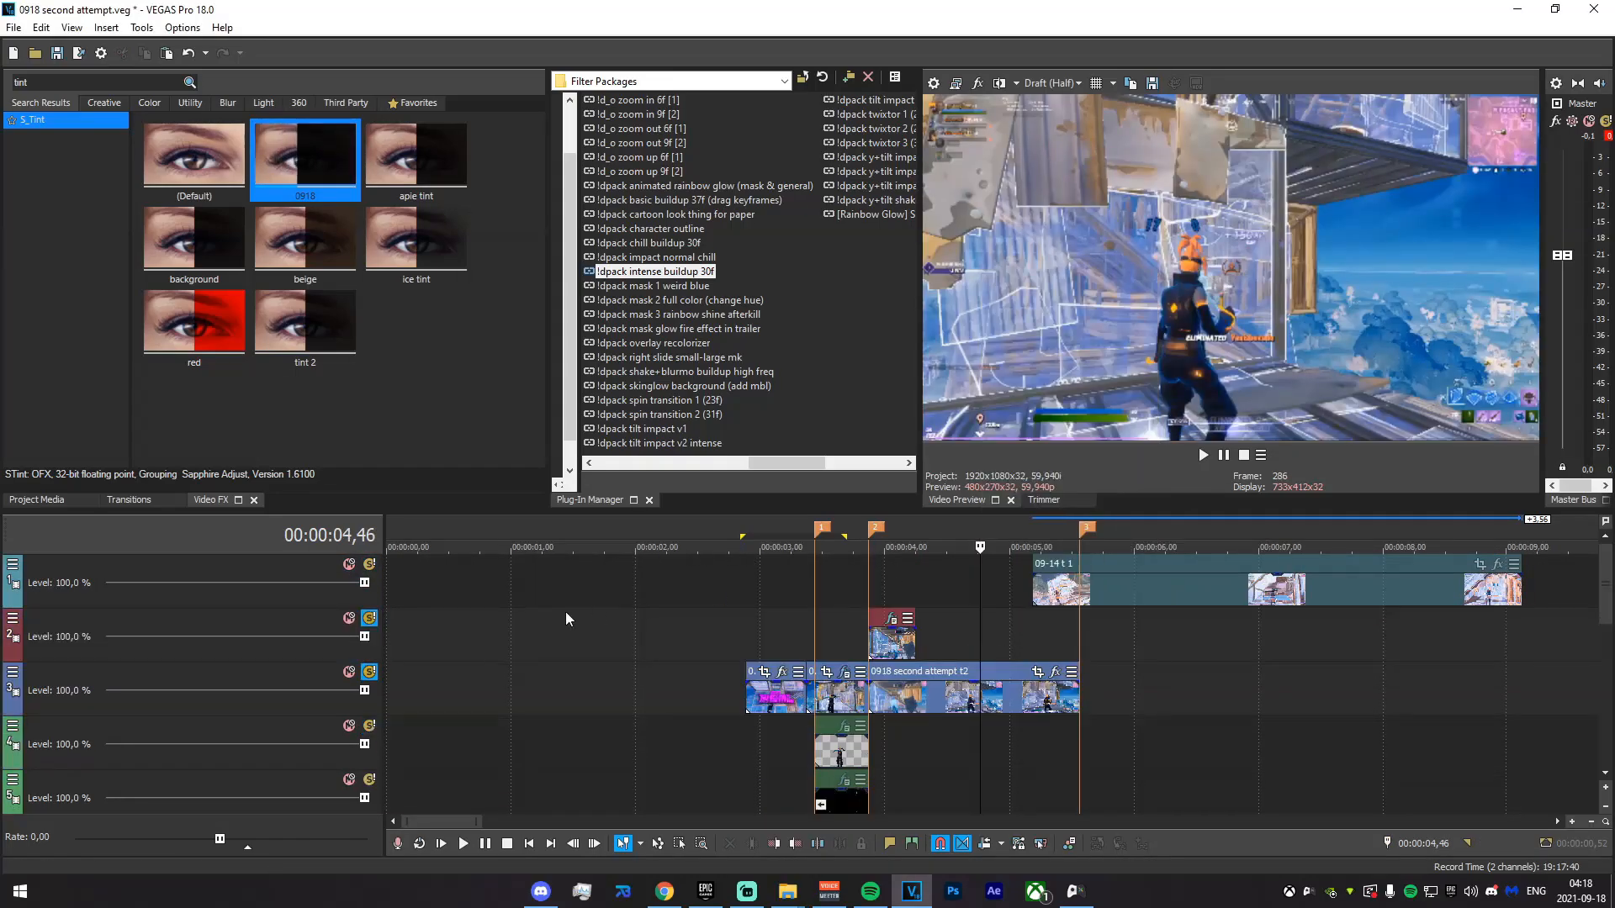
# - Solo the new top track and slide the 09-14 t 1 clip earlier so its elimination shot falls on the third marker
pyautogui.click(370, 564)
pyautogui.click(1083, 595)
pyautogui.moveTo(1134, 596); pyautogui.dragTo(895, 564)
pyautogui.click(1087, 624)
pyautogui.moveTo(1131, 589); pyautogui.dragTo(922, 568)
pyautogui.click(1076, 697)
pyautogui.scroll(5, 1083, 598)
pyautogui.scroll(-5, 922, 569)
pyautogui.click(815, 603)
pyautogui.click(863, 604)
pyautogui.click(904, 626)
pyautogui.scroll(1, 833, 631)
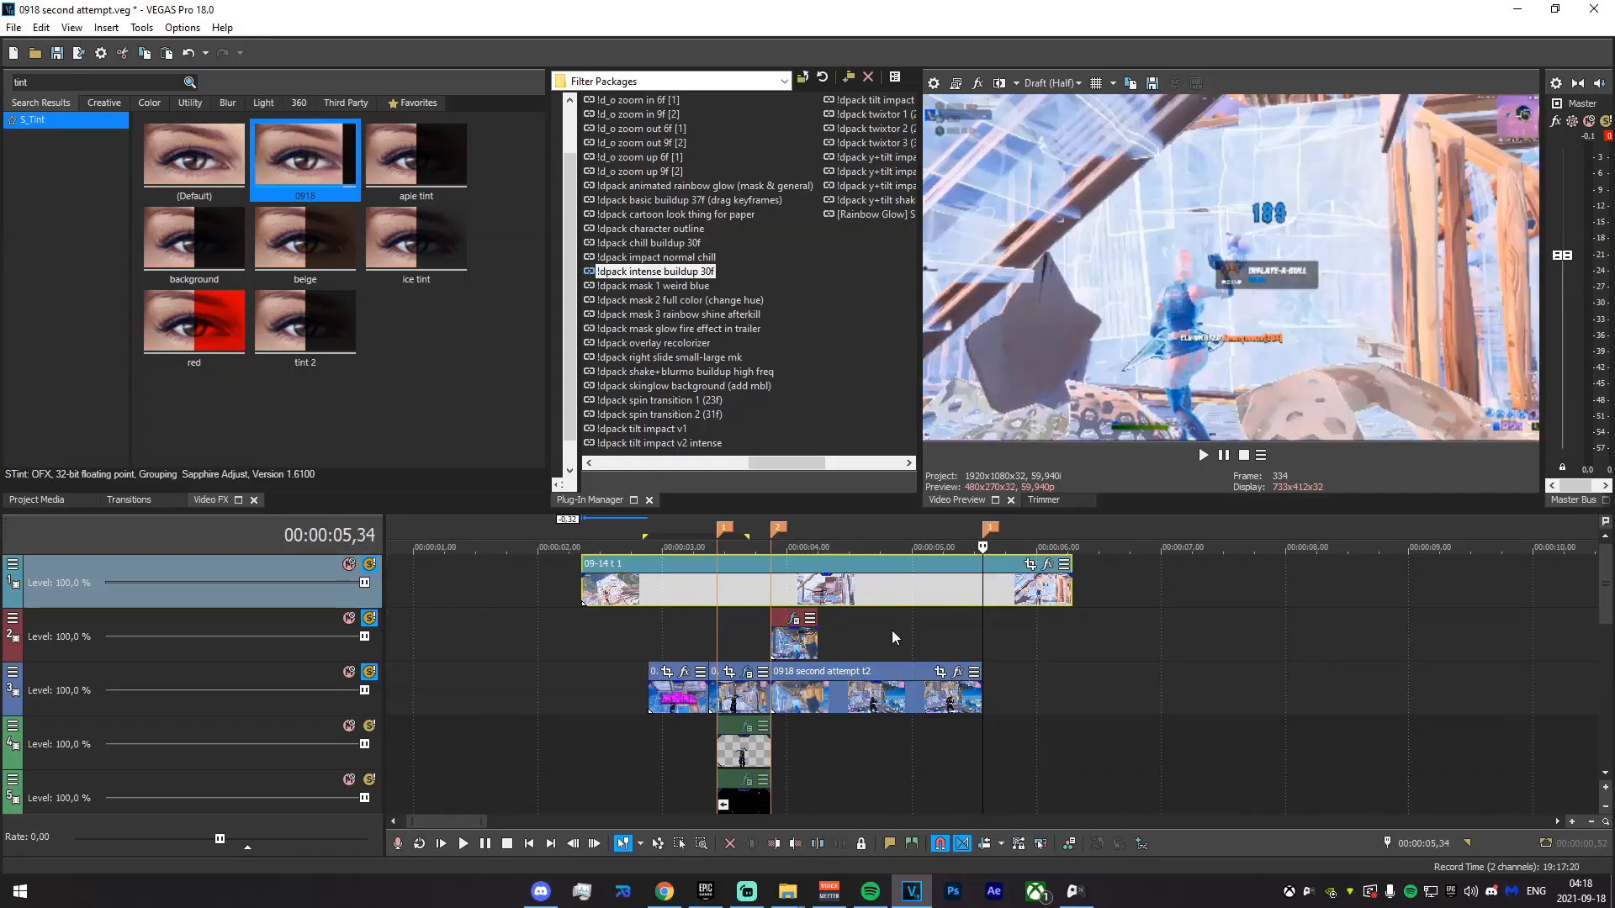
# - Split the 09-14 t 1 clip at 00:00:04,34, one second before the third marker, and delete the part before it
pyautogui.click(868, 598)
pyautogui.moveTo(868, 599); pyautogui.dragTo(858, 599)
pyautogui.press('s')
pyautogui.click(835, 599)
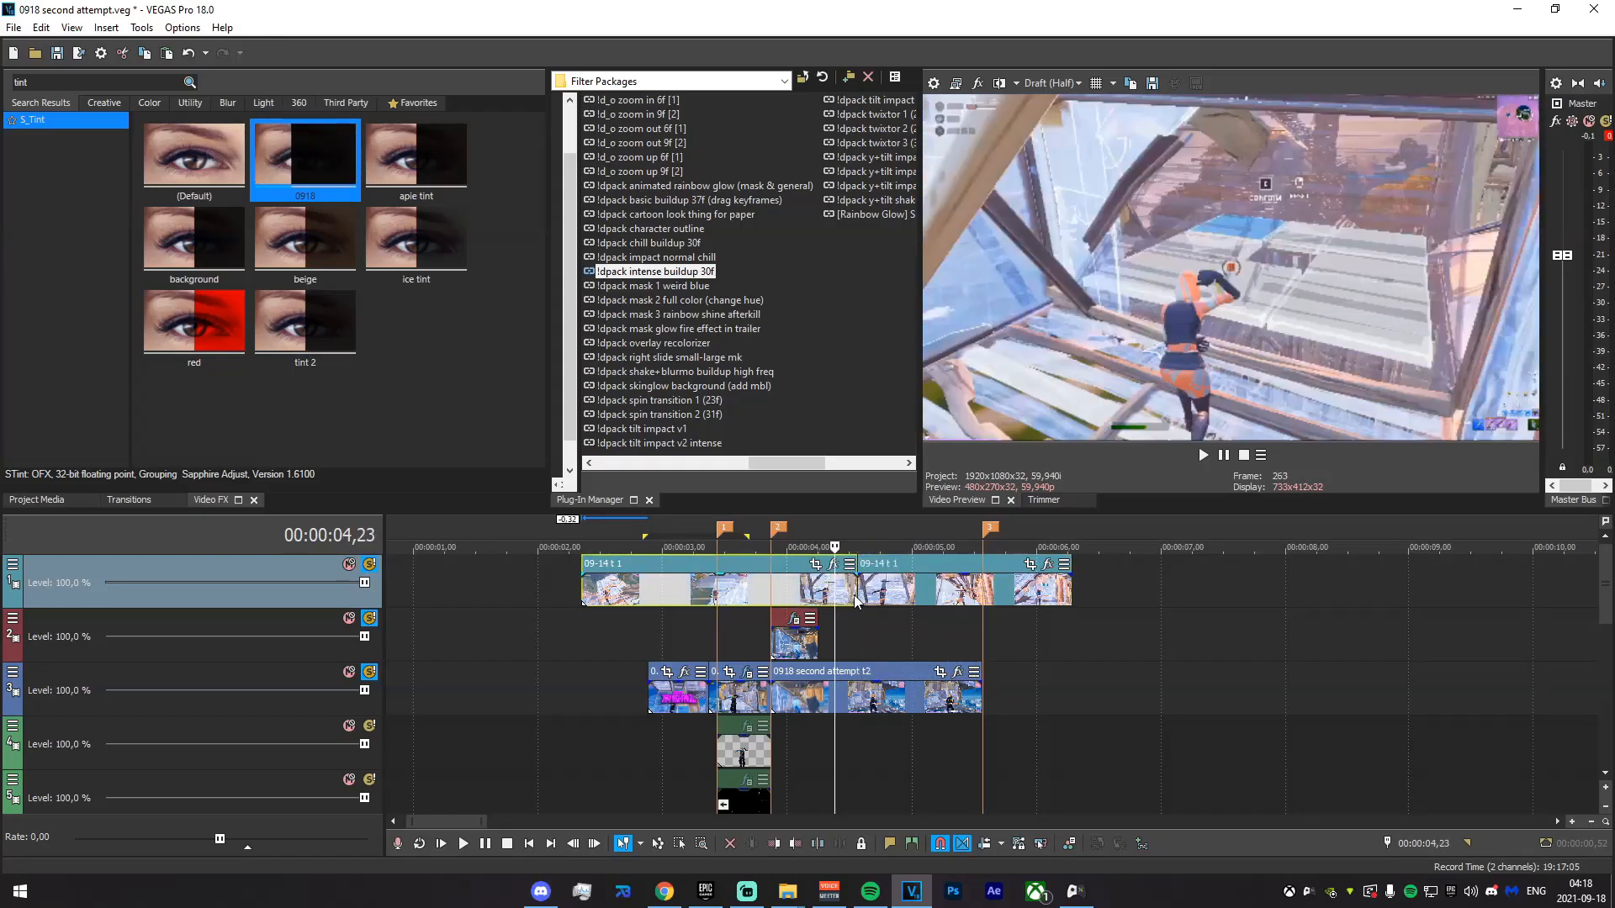
pyautogui.press('Delete')
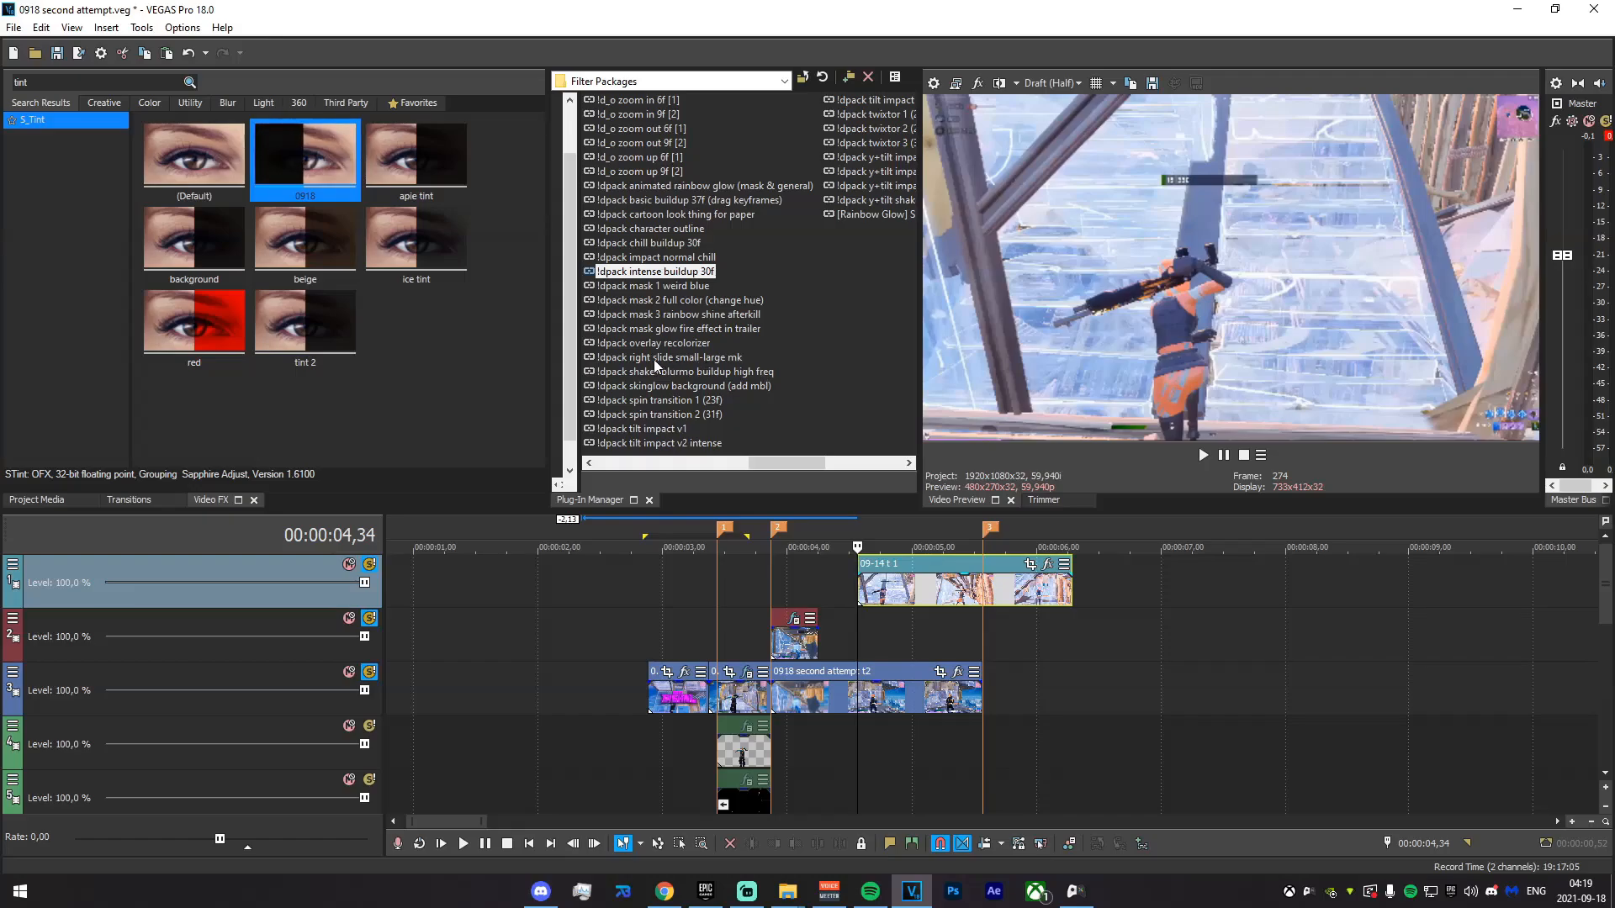
# - Apply the !dpack right slide small-large mk package to the remaining 09-14 t 1 clip and preview the slide-in
pyautogui.moveTo(653, 360); pyautogui.dragTo(930, 572)
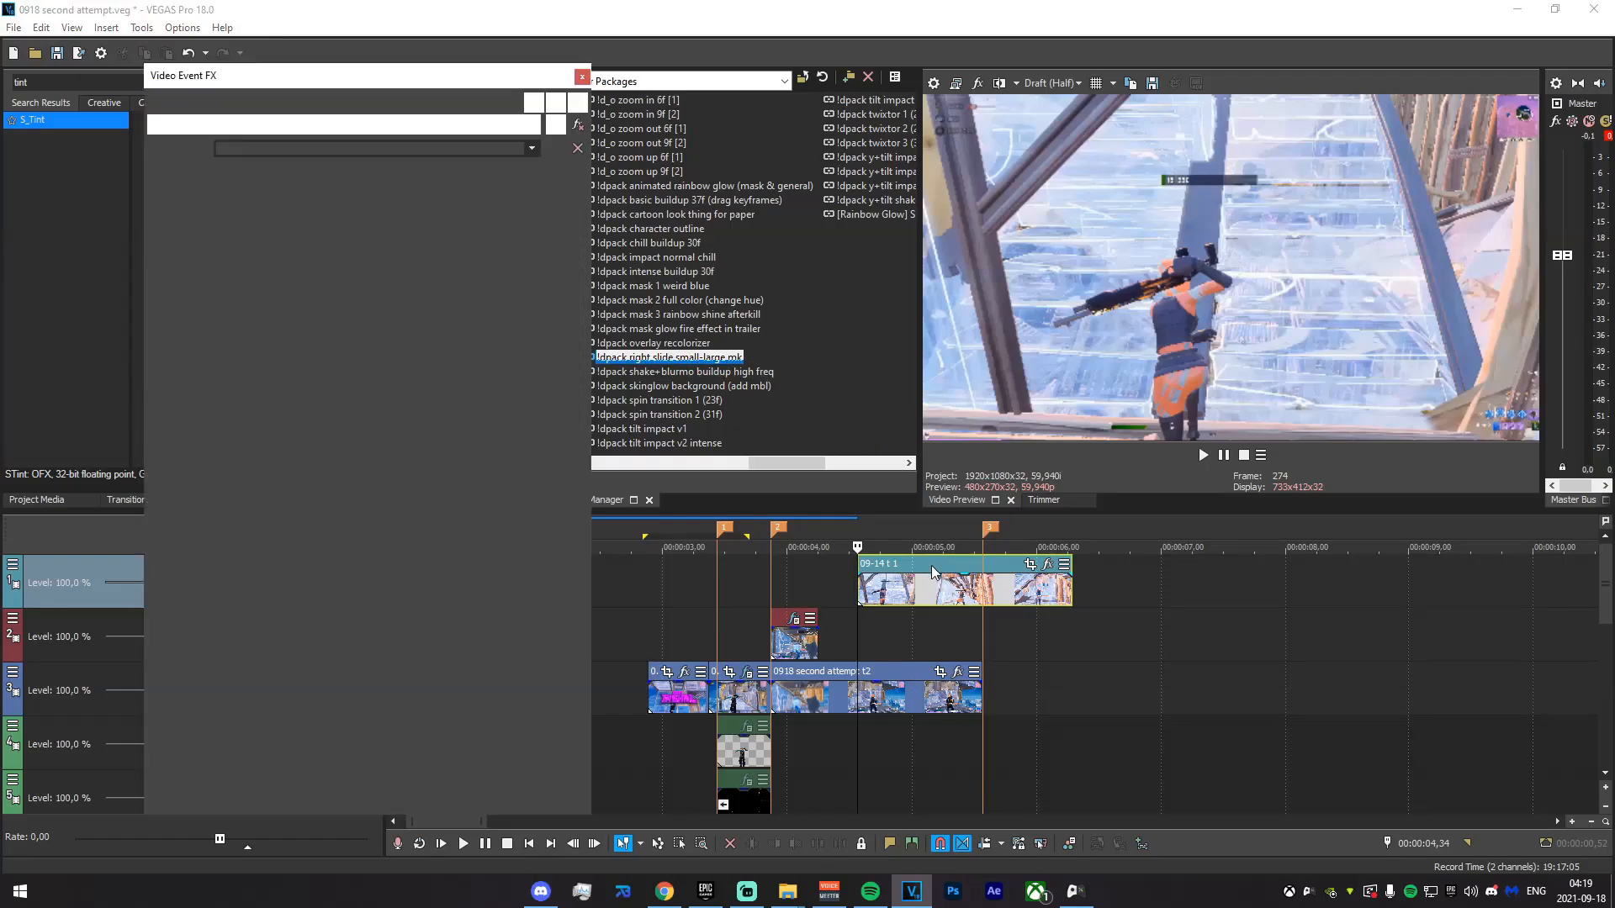
pyautogui.moveTo(1081, 648); pyautogui.dragTo(657, 646)
pyautogui.press('space')
pyautogui.press('space')
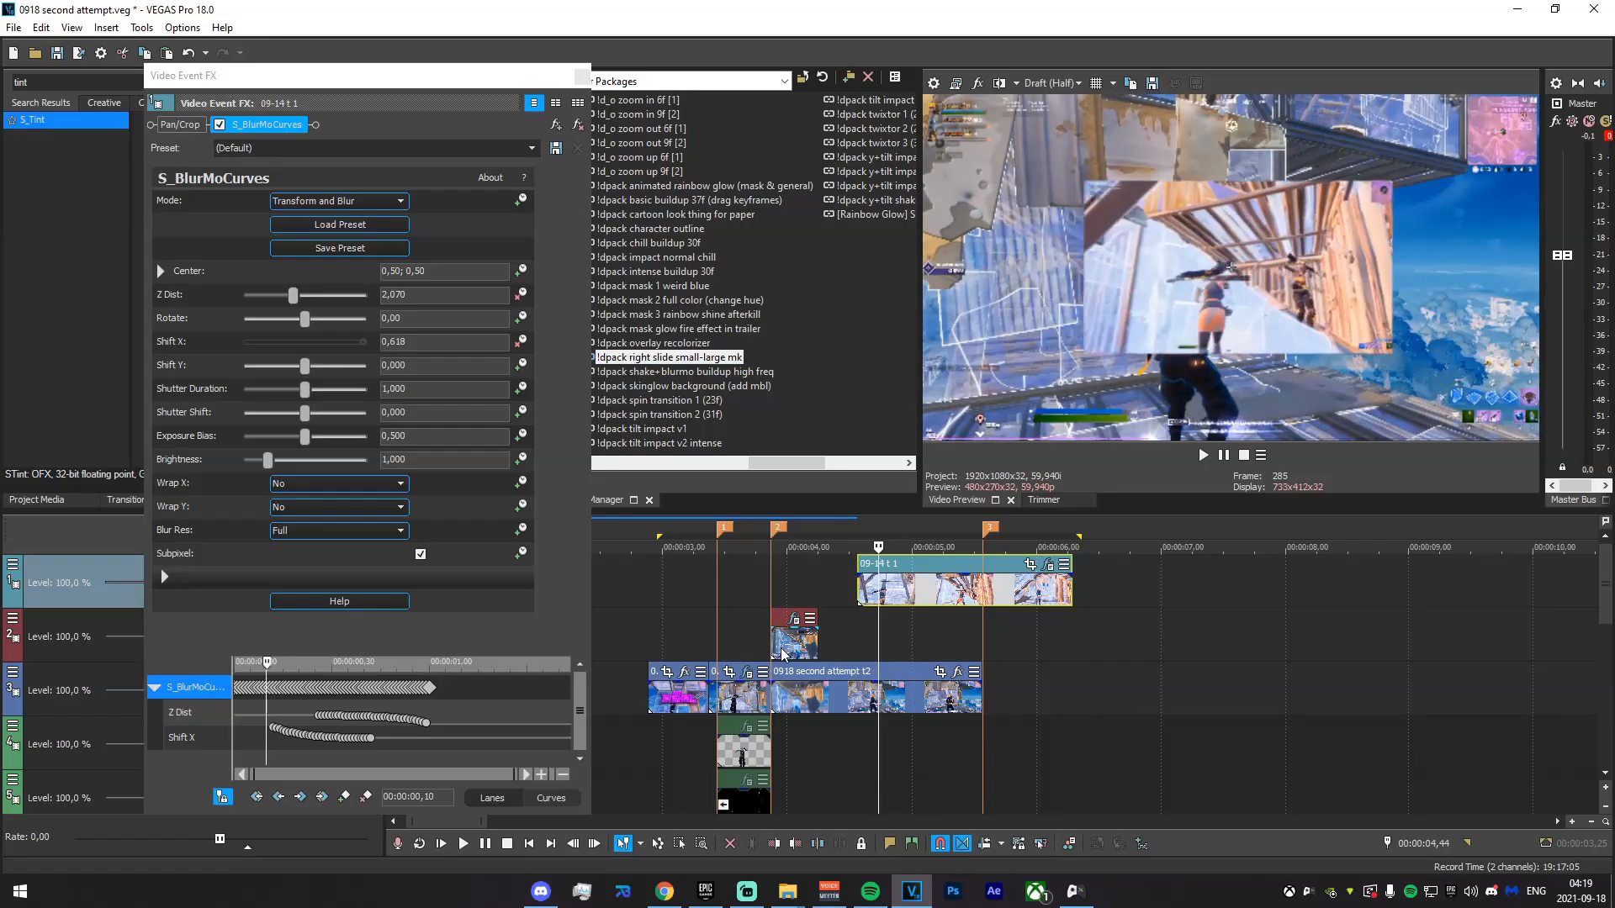
pyautogui.click(931, 643)
pyautogui.click(990, 639)
pyautogui.moveTo(1047, 641); pyautogui.dragTo(657, 641)
# - Split the 09-14 t 1 clip at the third marker
pyautogui.click(983, 599)
pyautogui.press('s')
pyautogui.moveTo(860, 621); pyautogui.dragTo(982, 638)
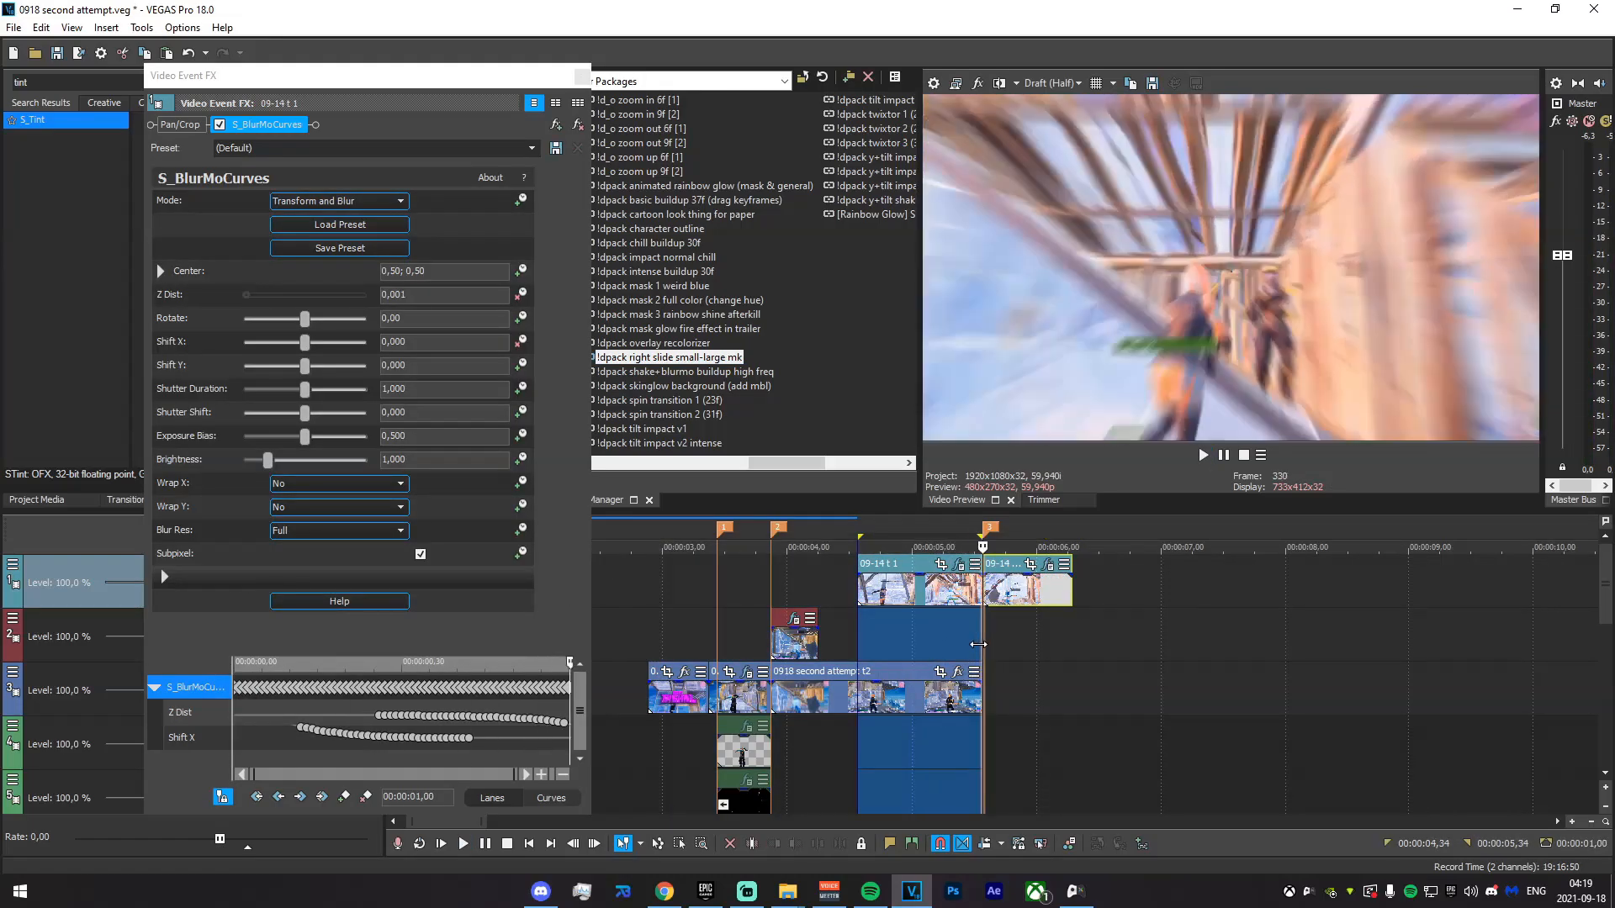
pyautogui.click(982, 641)
# - Apply the !dpack impact normal chill package to the 09-14 t 1 piece after the third marker and preview the range
pyautogui.scroll(1, 733, 408)
pyautogui.scroll(-1, 733, 414)
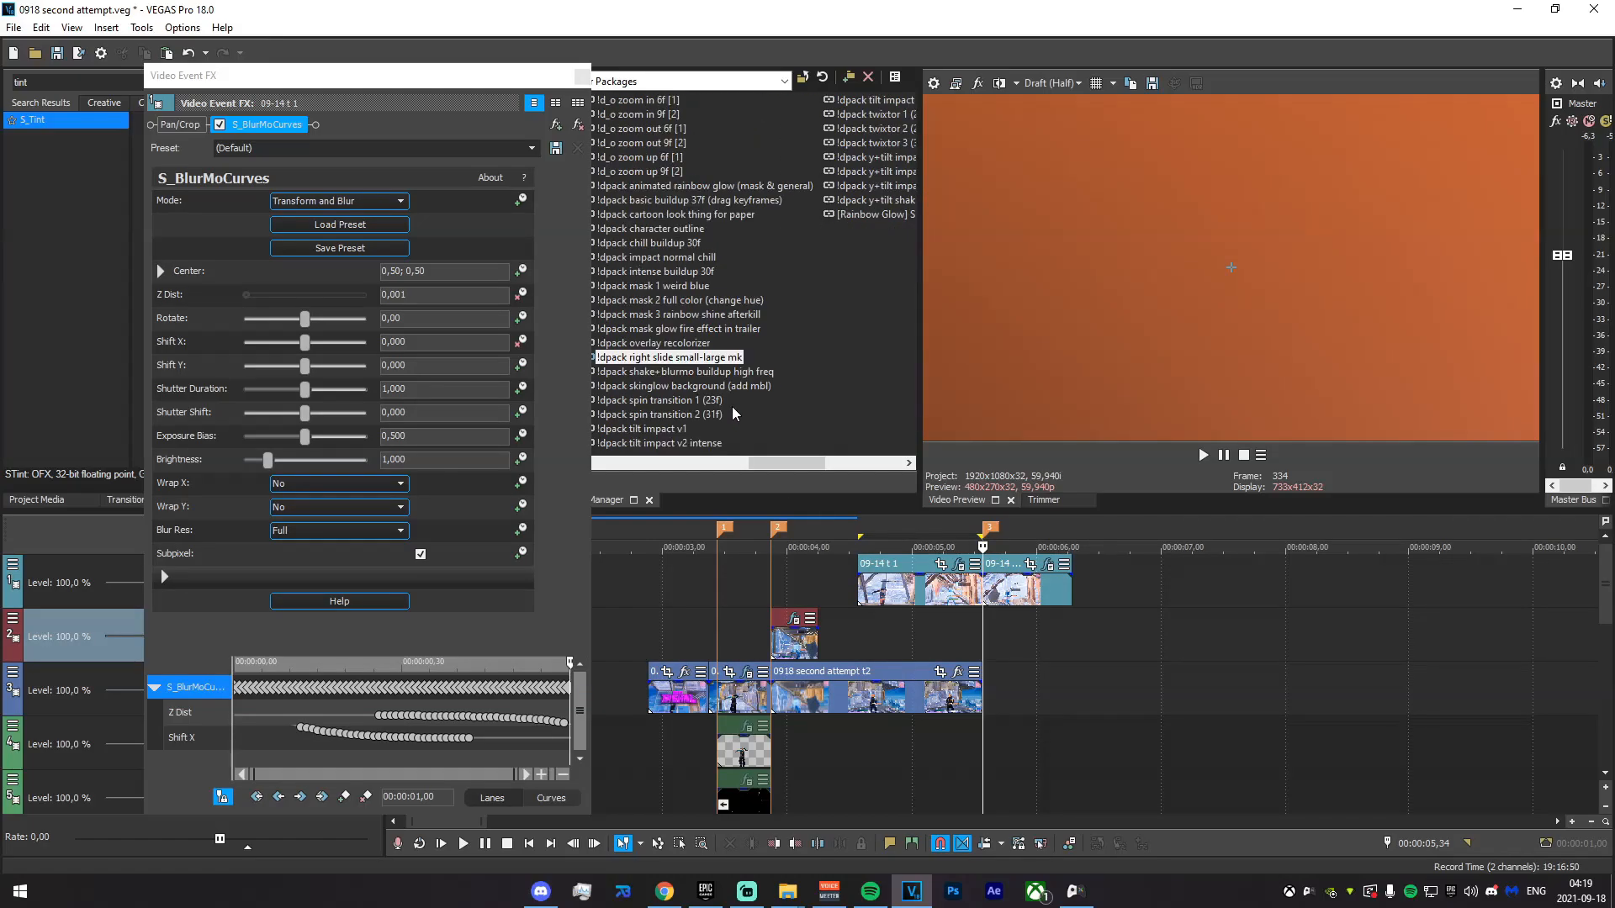
pyautogui.moveTo(706, 263); pyautogui.dragTo(1049, 582)
pyautogui.moveTo(1081, 648); pyautogui.dragTo(695, 622)
pyautogui.hotkey('shift', 'b')
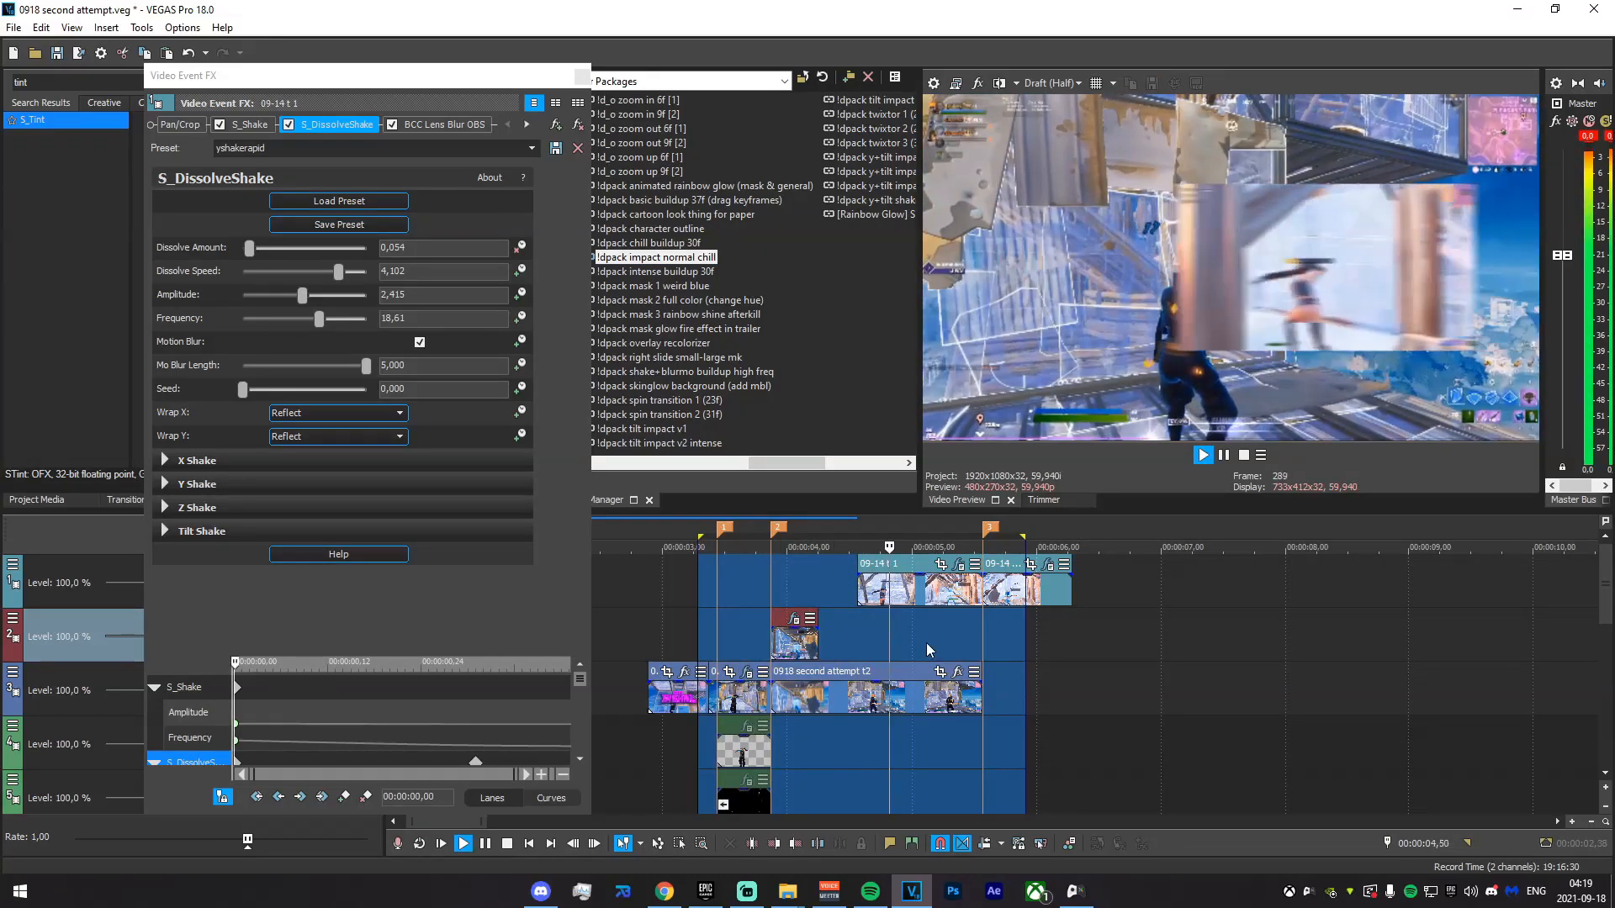
# - Preview the 09-14 t 1 slide-in and examine the S_BlurMoCurves keyframes in the event effects of its first piece
pyautogui.moveTo(888, 638)
pyautogui.mouseDown()
pyautogui.moveTo(944, 639)
pyautogui.moveTo(890, 641)
pyautogui.mouseUp()
pyautogui.press('space')
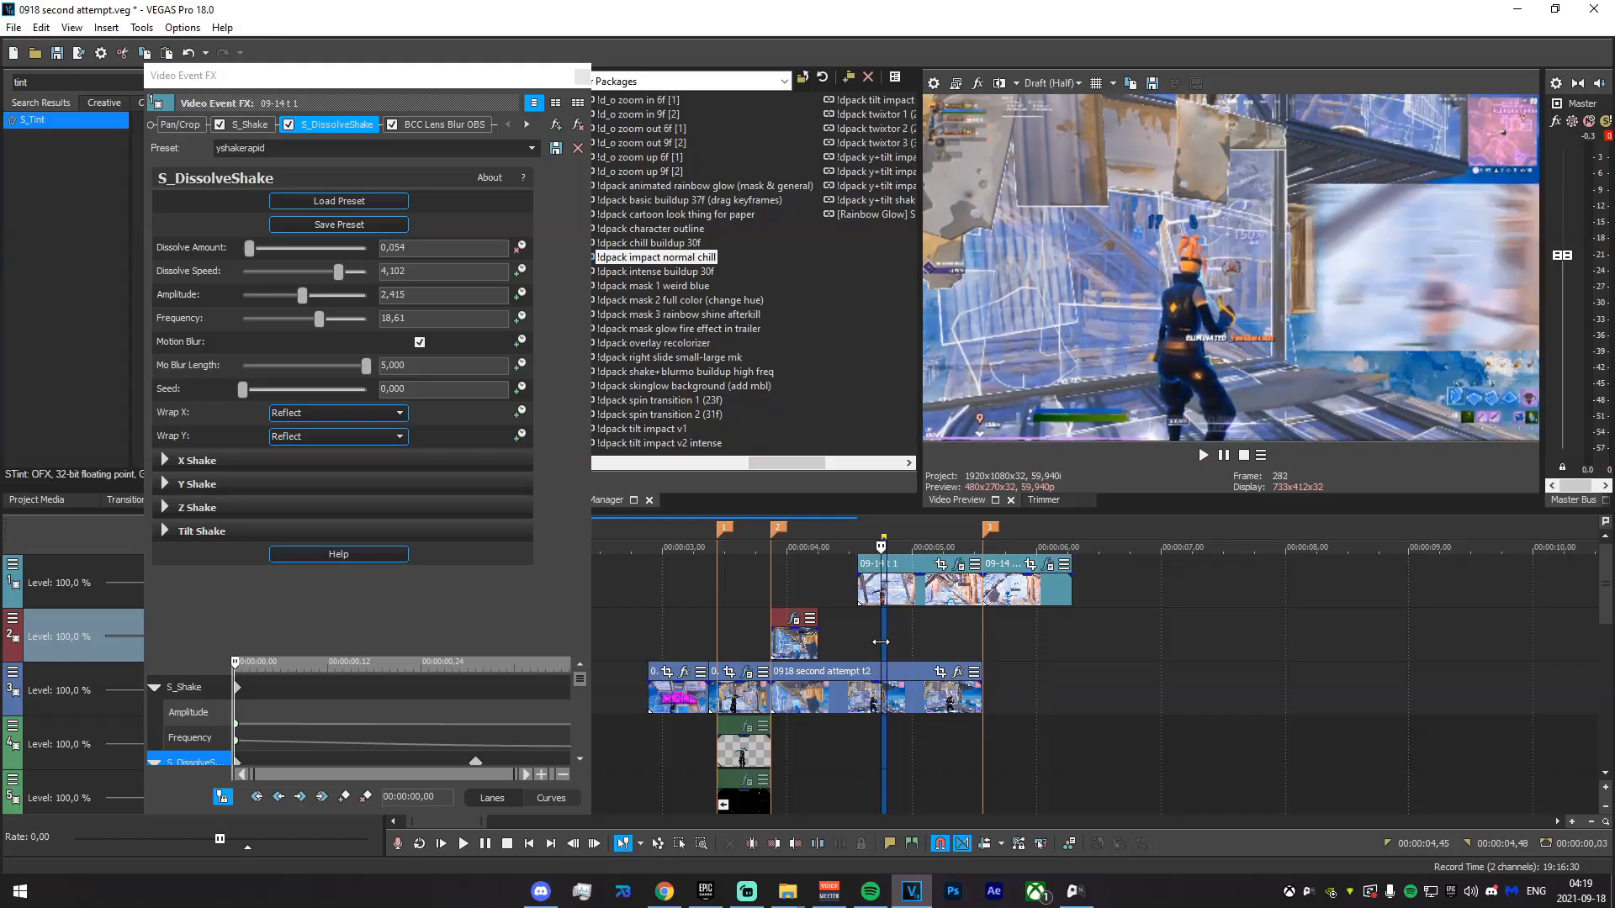
pyautogui.click(894, 643)
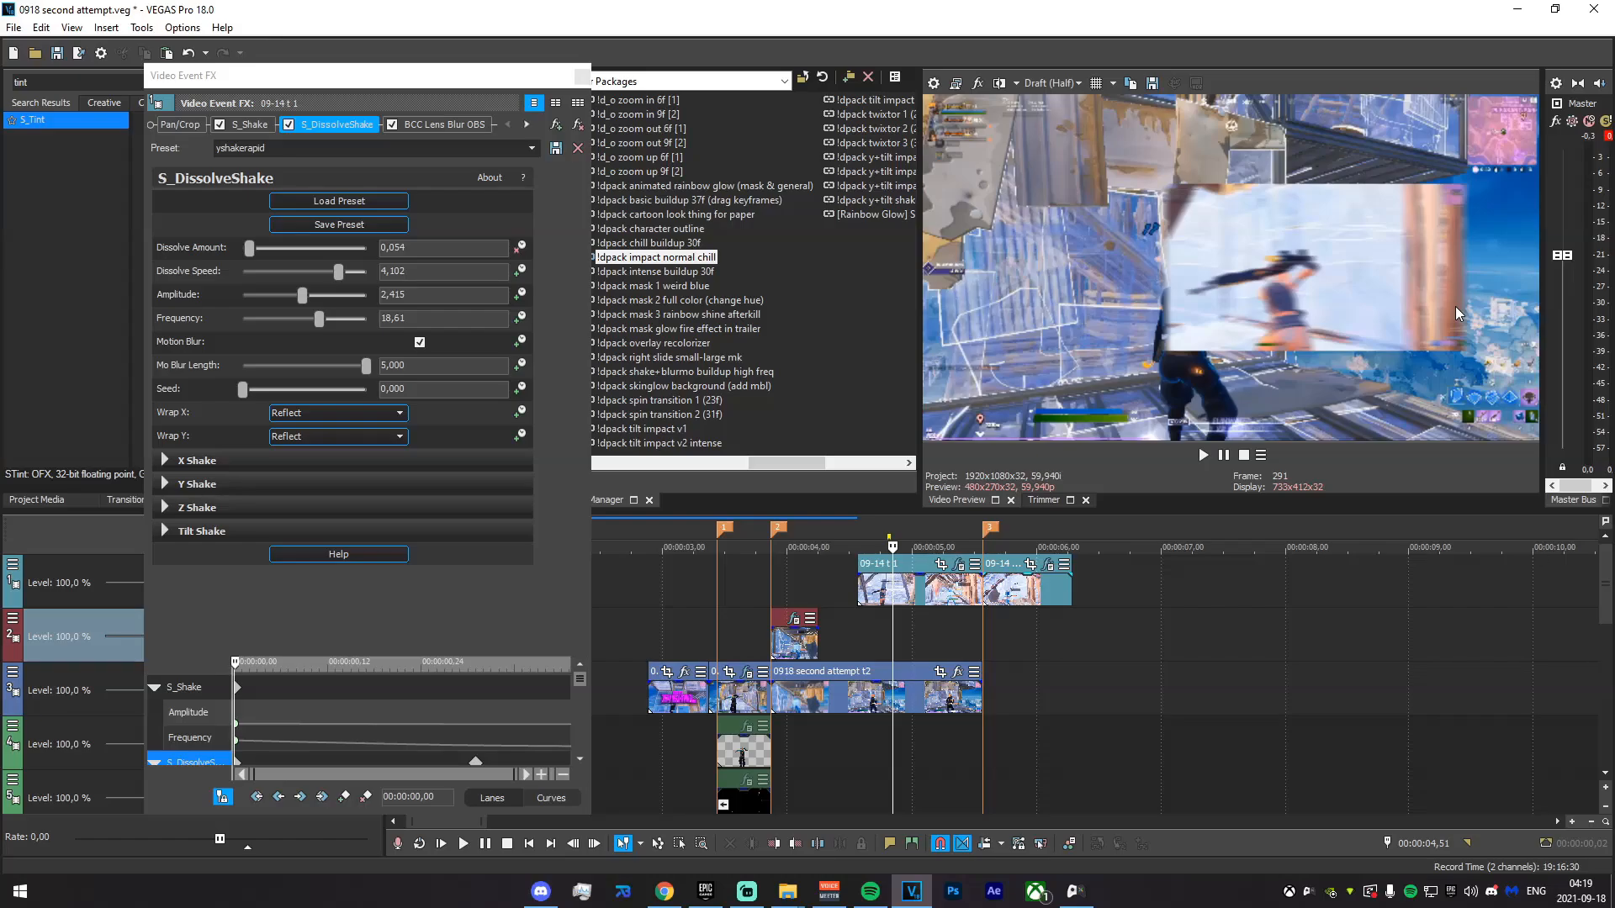
pyautogui.click(957, 569)
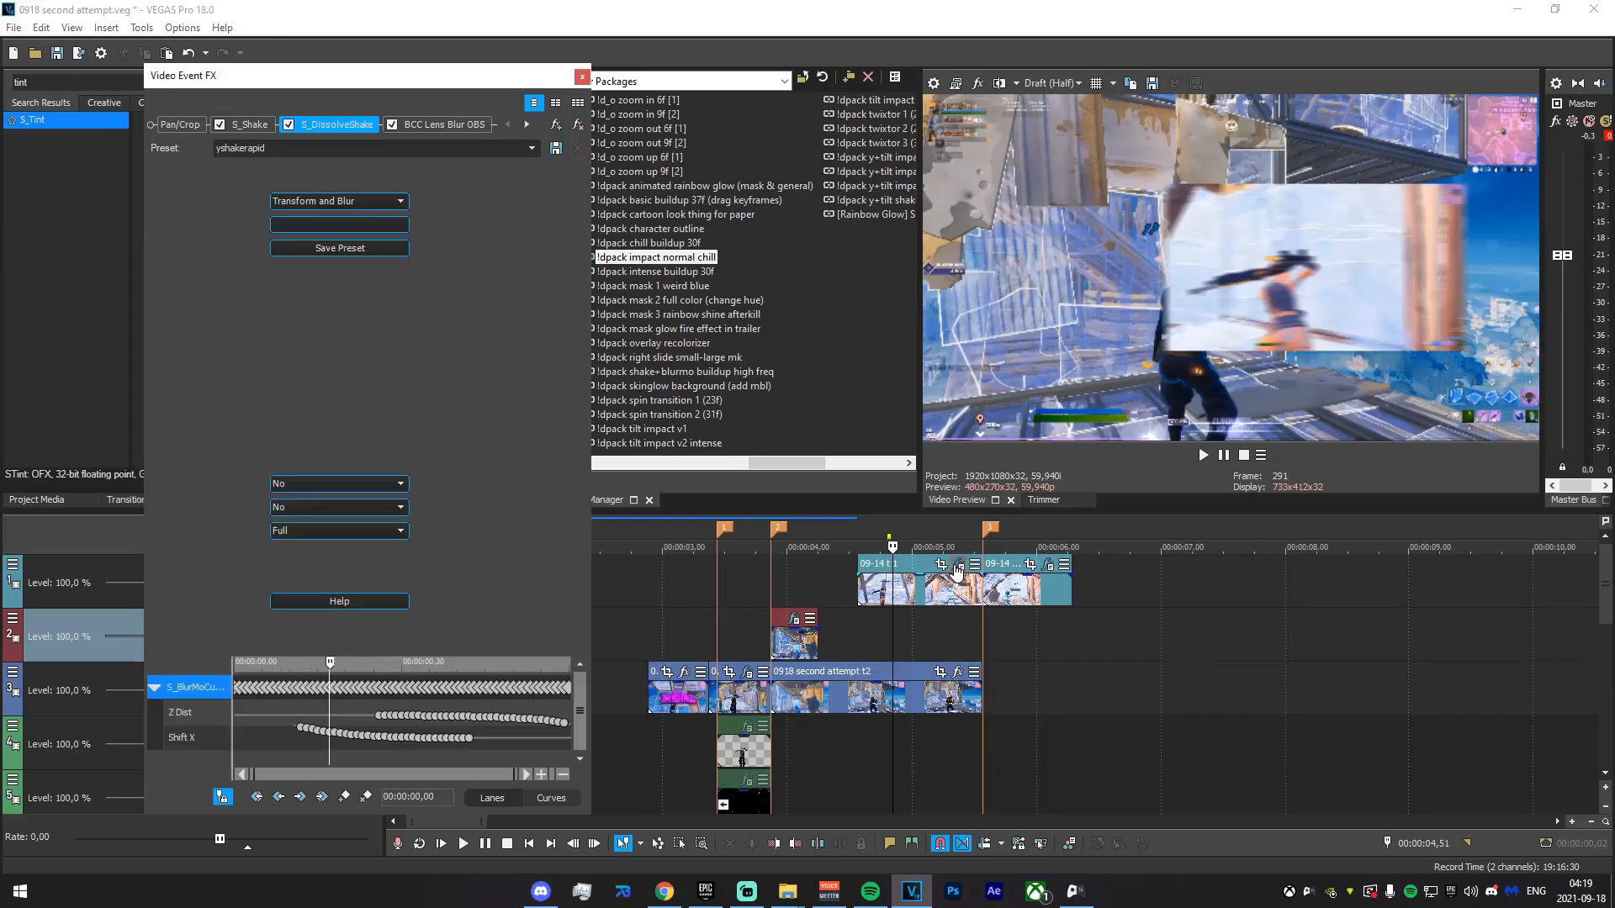
pyautogui.moveTo(498, 653); pyautogui.dragTo(497, 518)
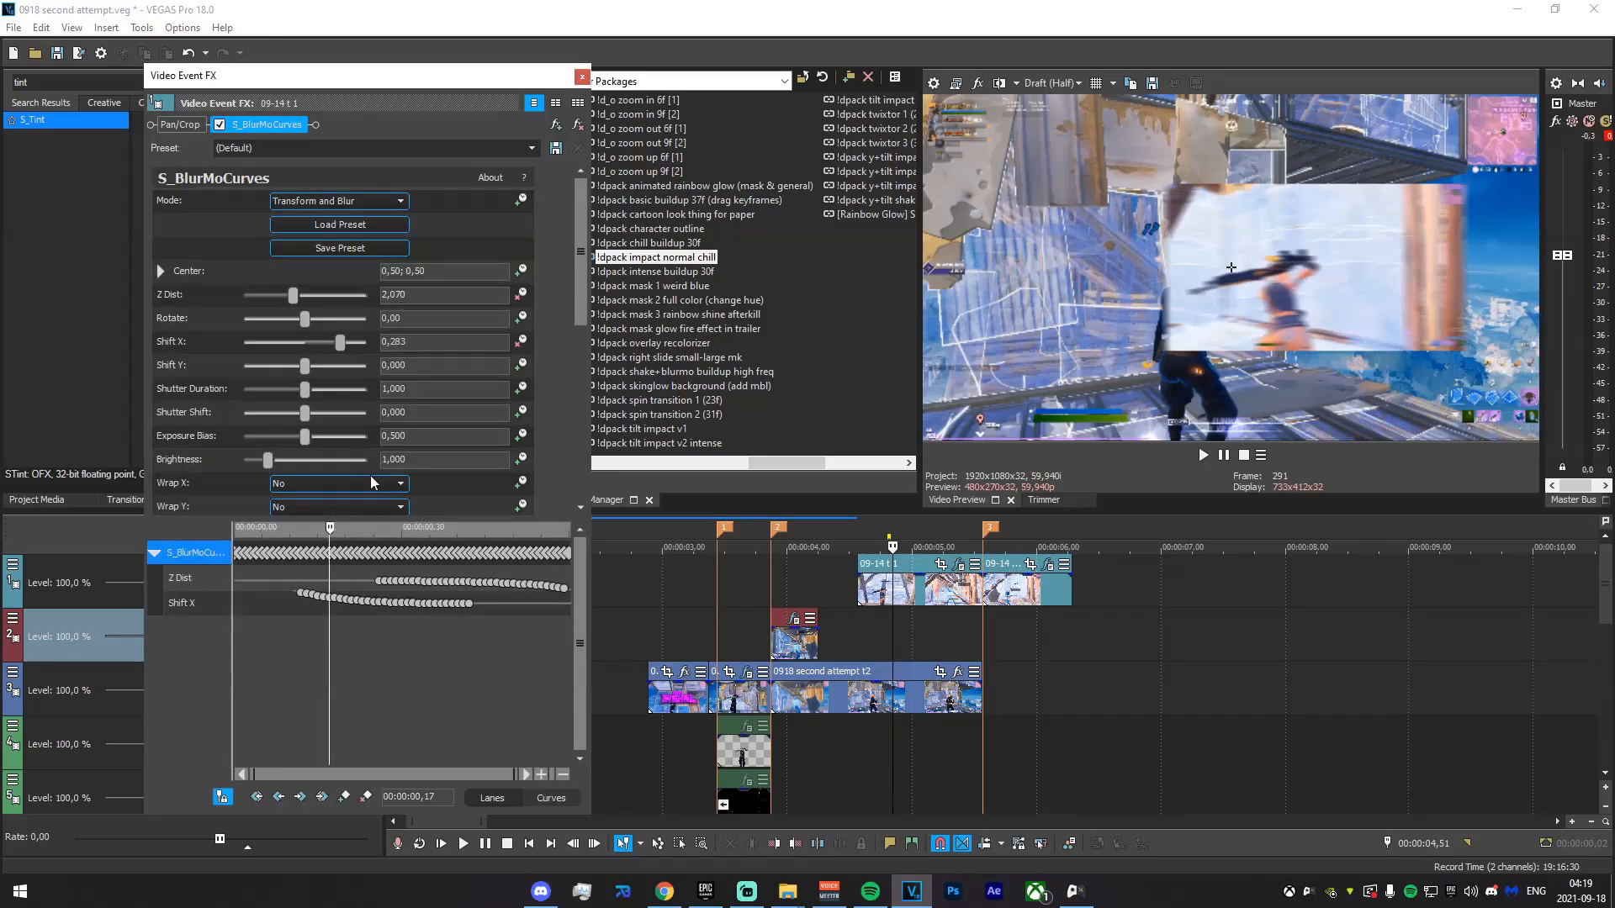
pyautogui.click(581, 78)
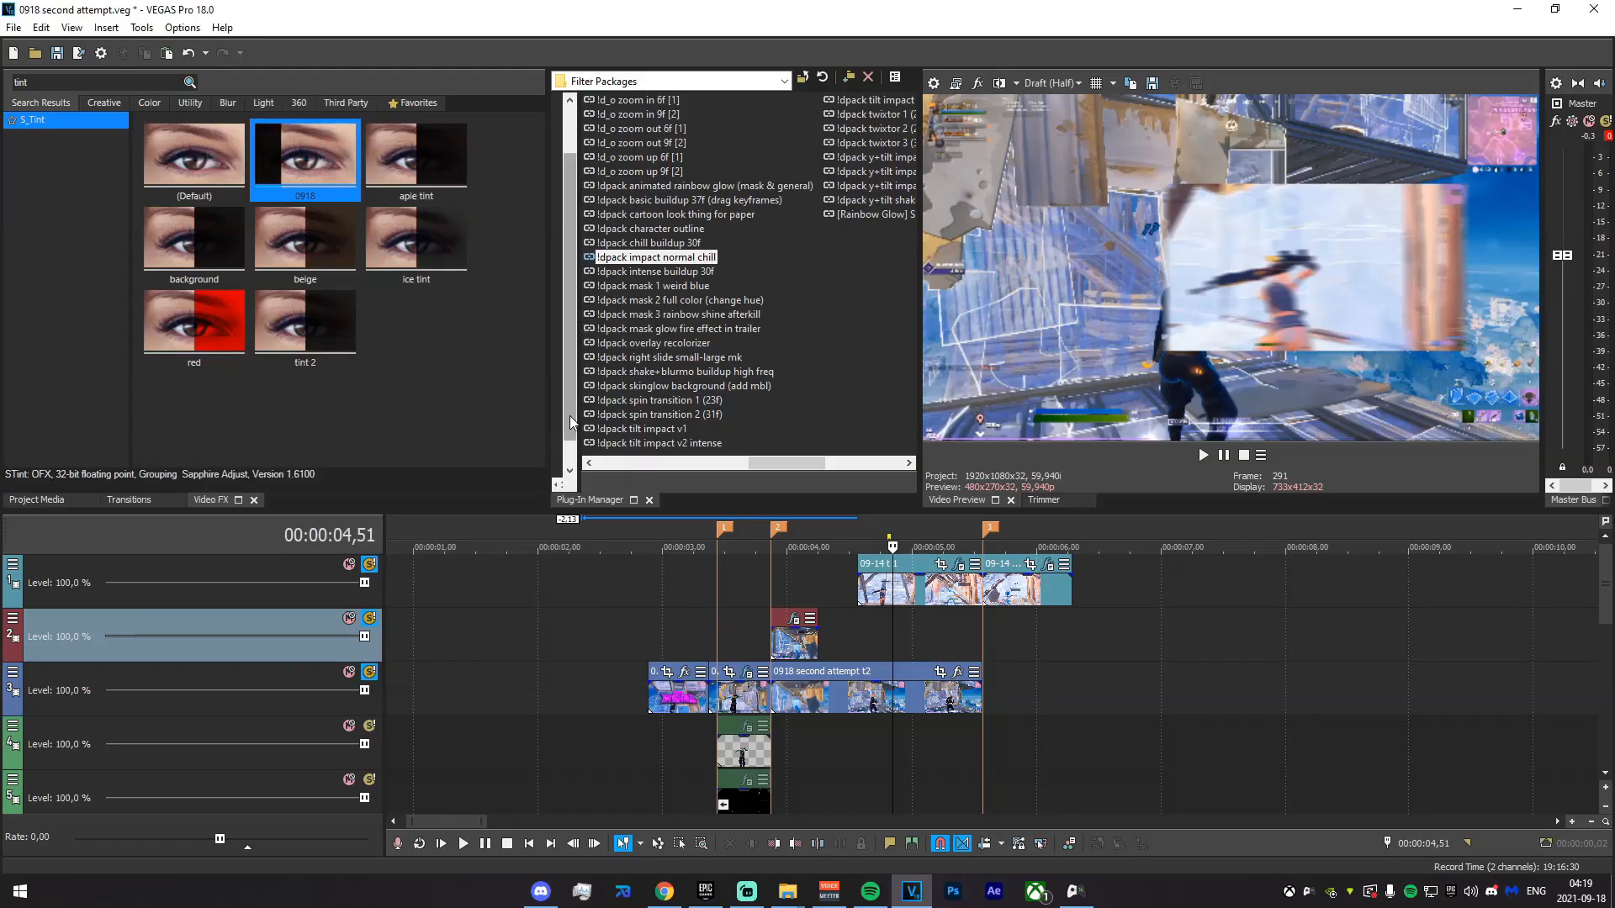
# - Find the S_DropShadow effect, apply its backdrop preset to track 1 and preview the sliding clip
pyautogui.doubleClick(7, 84)
pyautogui.write('dropsha')
pyautogui.click(74, 123)
pyautogui.moveTo(278, 178); pyautogui.dragTo(728, 577)
pyautogui.scroll(1, 860, 629)
pyautogui.moveTo(768, 639); pyautogui.dragTo(1016, 642)
pyautogui.click(1014, 642)
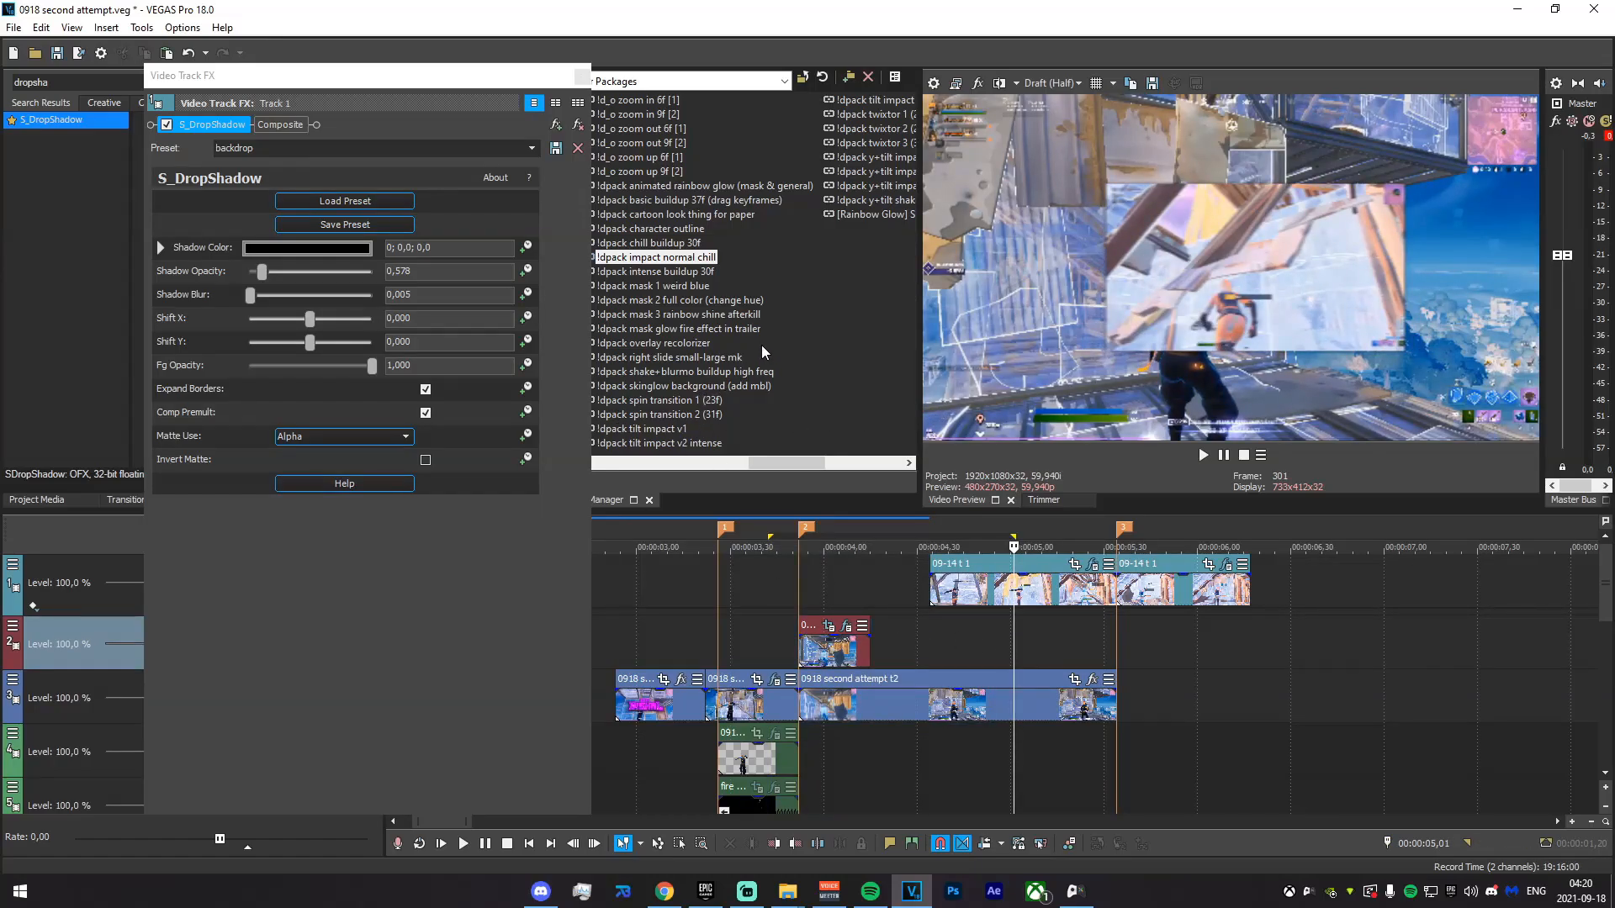
# - Try the !dpack animated rainbow glow (mask & general) package on track 1, check the preview and undo it
pyautogui.click(754, 386)
pyautogui.click(748, 374)
pyautogui.click(719, 412)
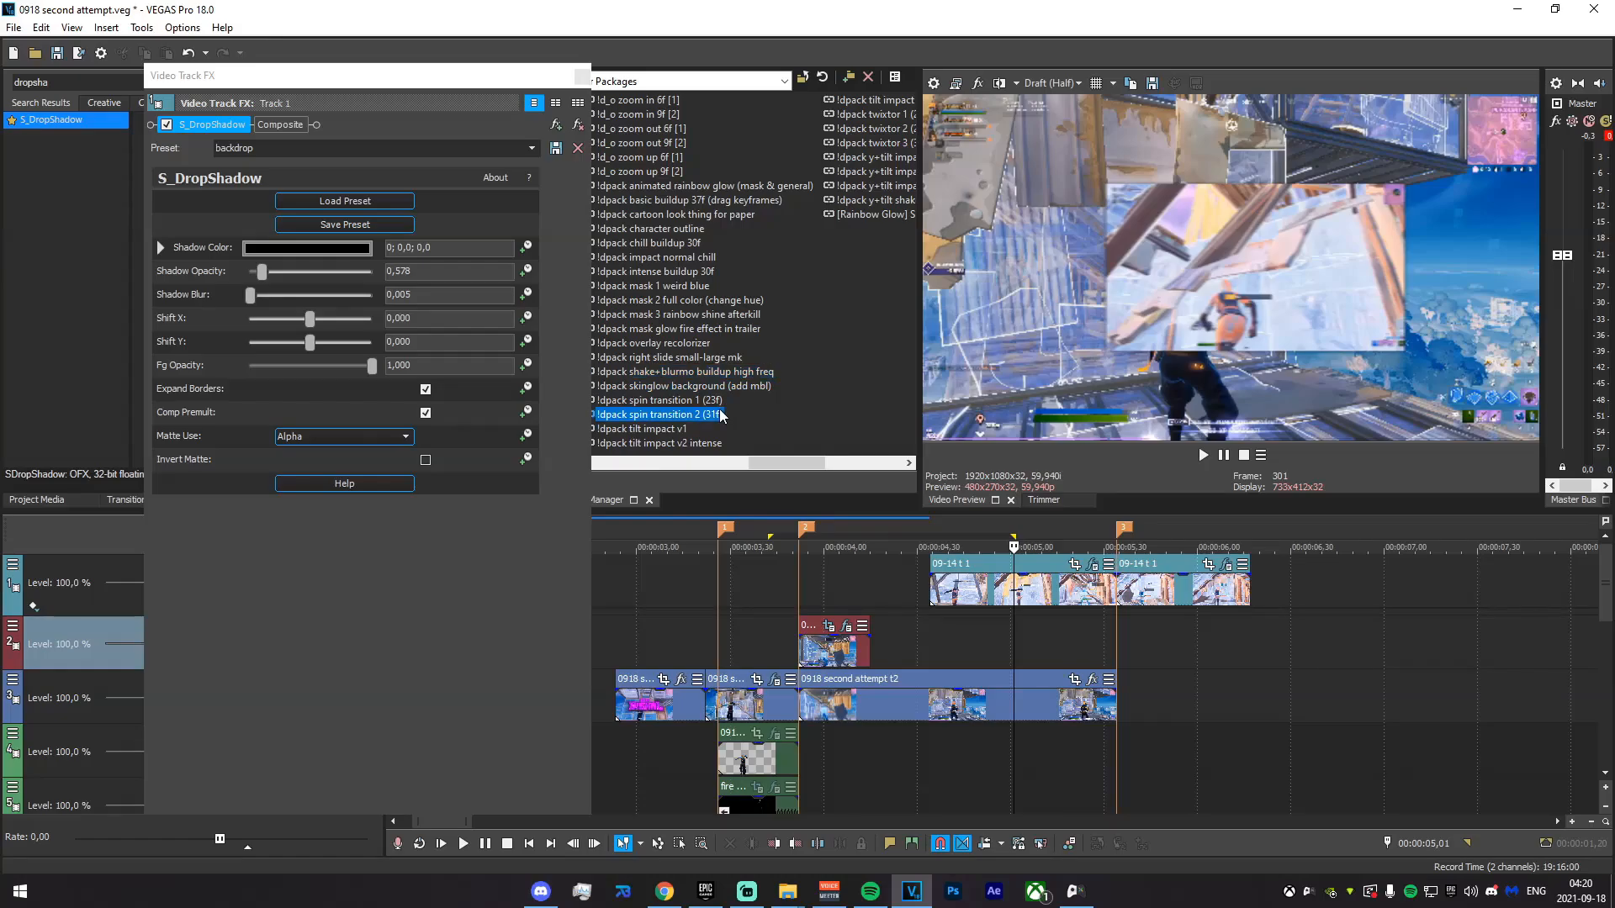
pyautogui.moveTo(708, 188); pyautogui.dragTo(971, 586)
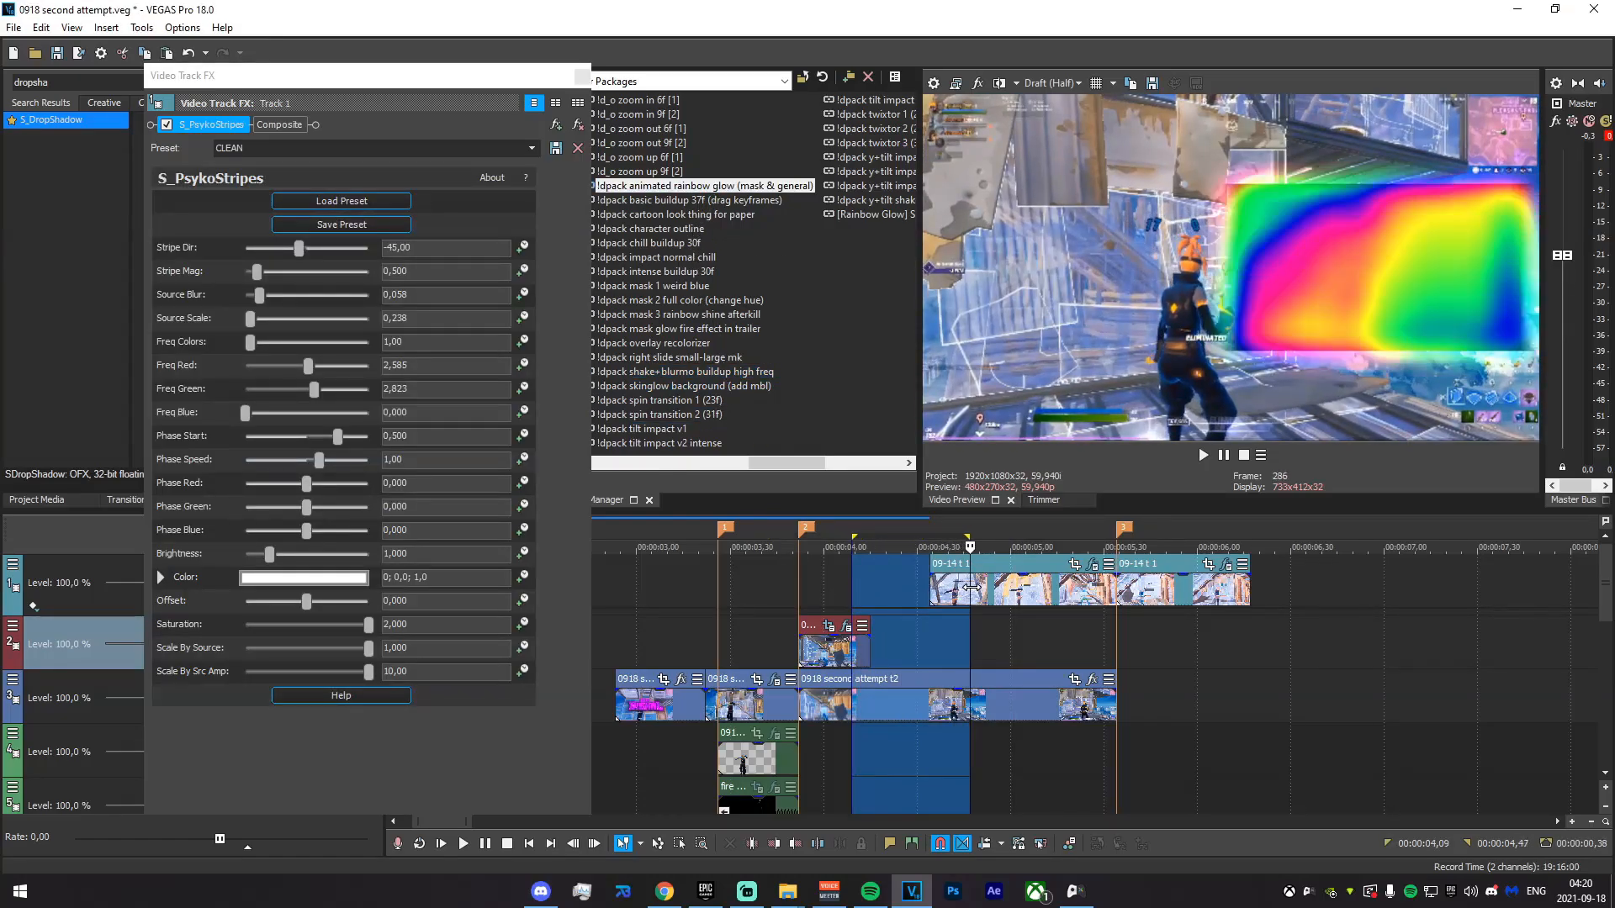
pyautogui.click(979, 587)
pyautogui.click(582, 76)
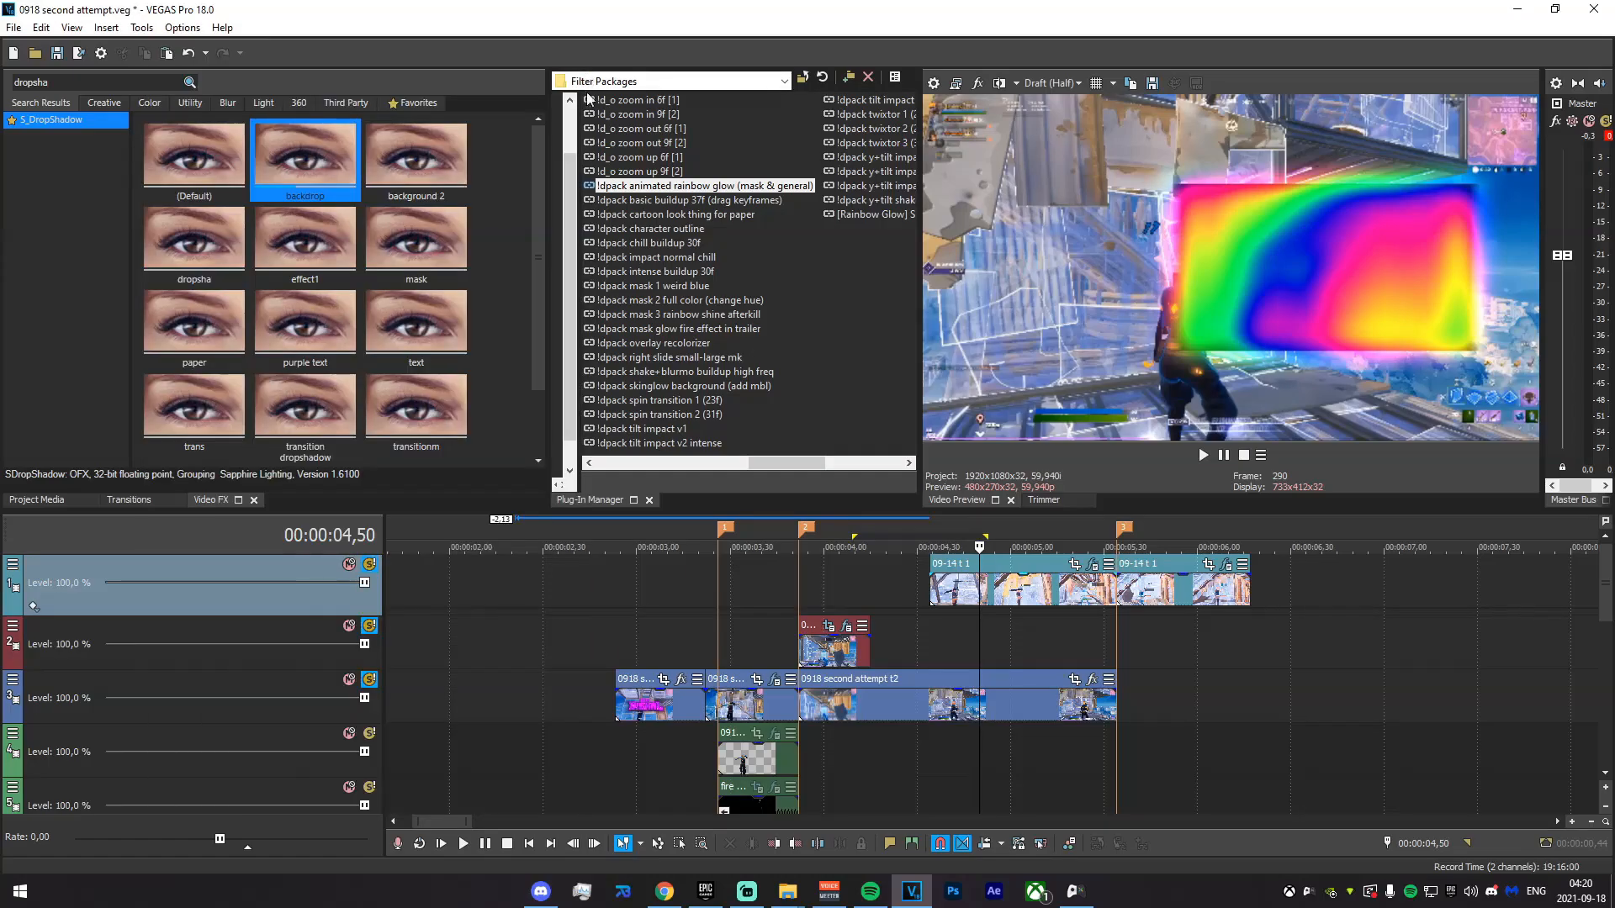
pyautogui.hotkey('ctrl', 'z')
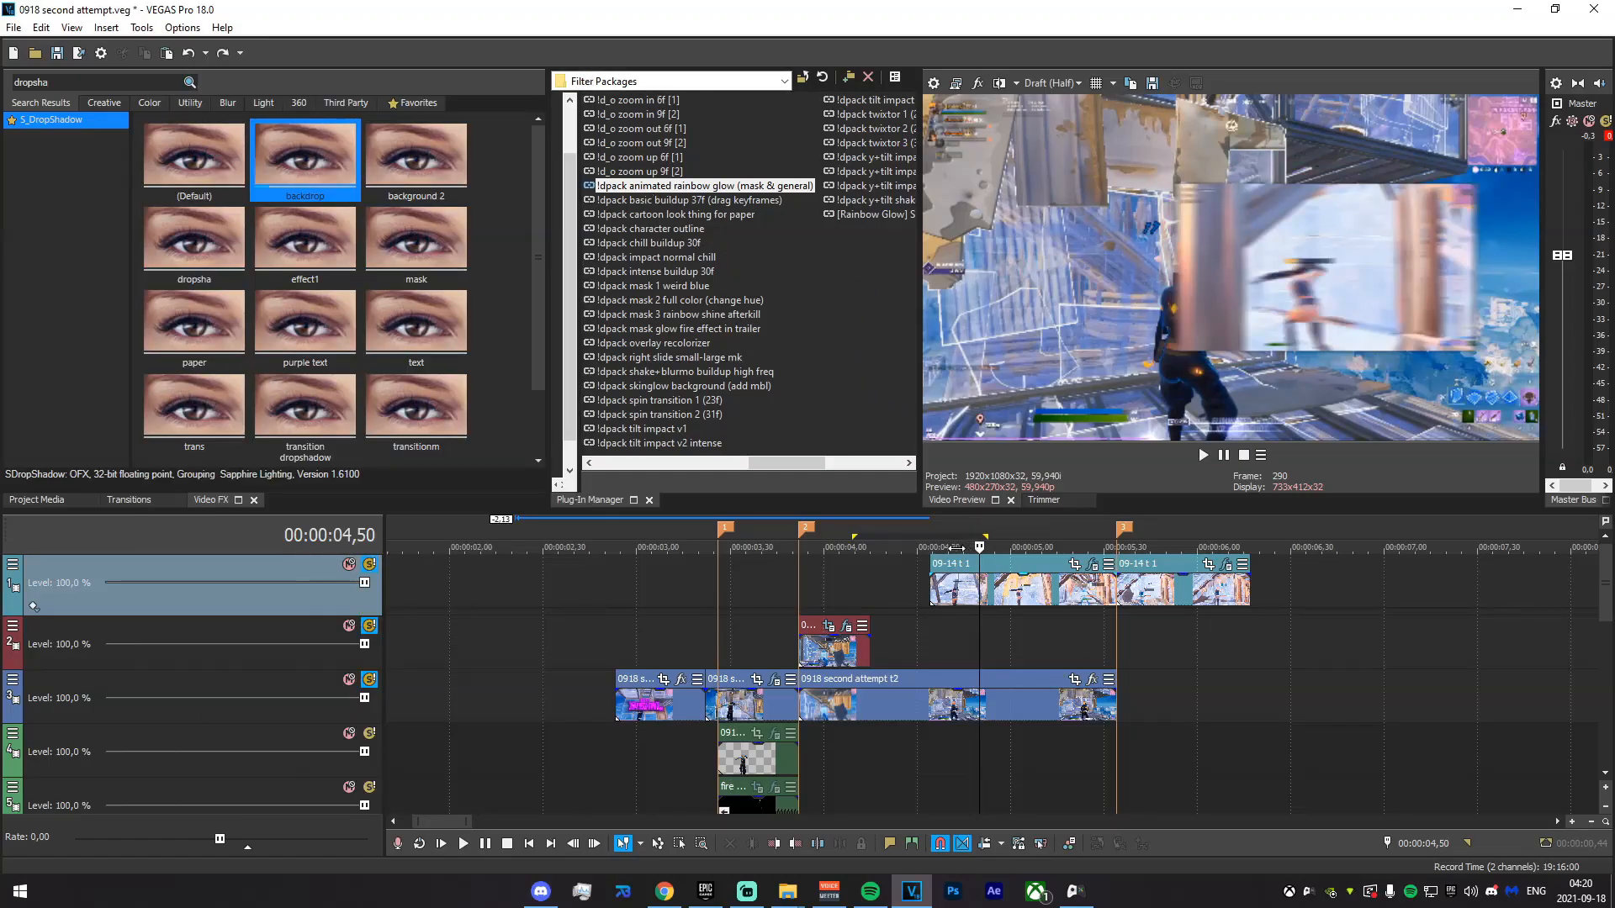
# - Duplicate track 1, try the !dpack animated rainbow glow package on the copy and undo both the effect and the duplication
pyautogui.rightClick(260, 559)
pyautogui.click(358, 616)
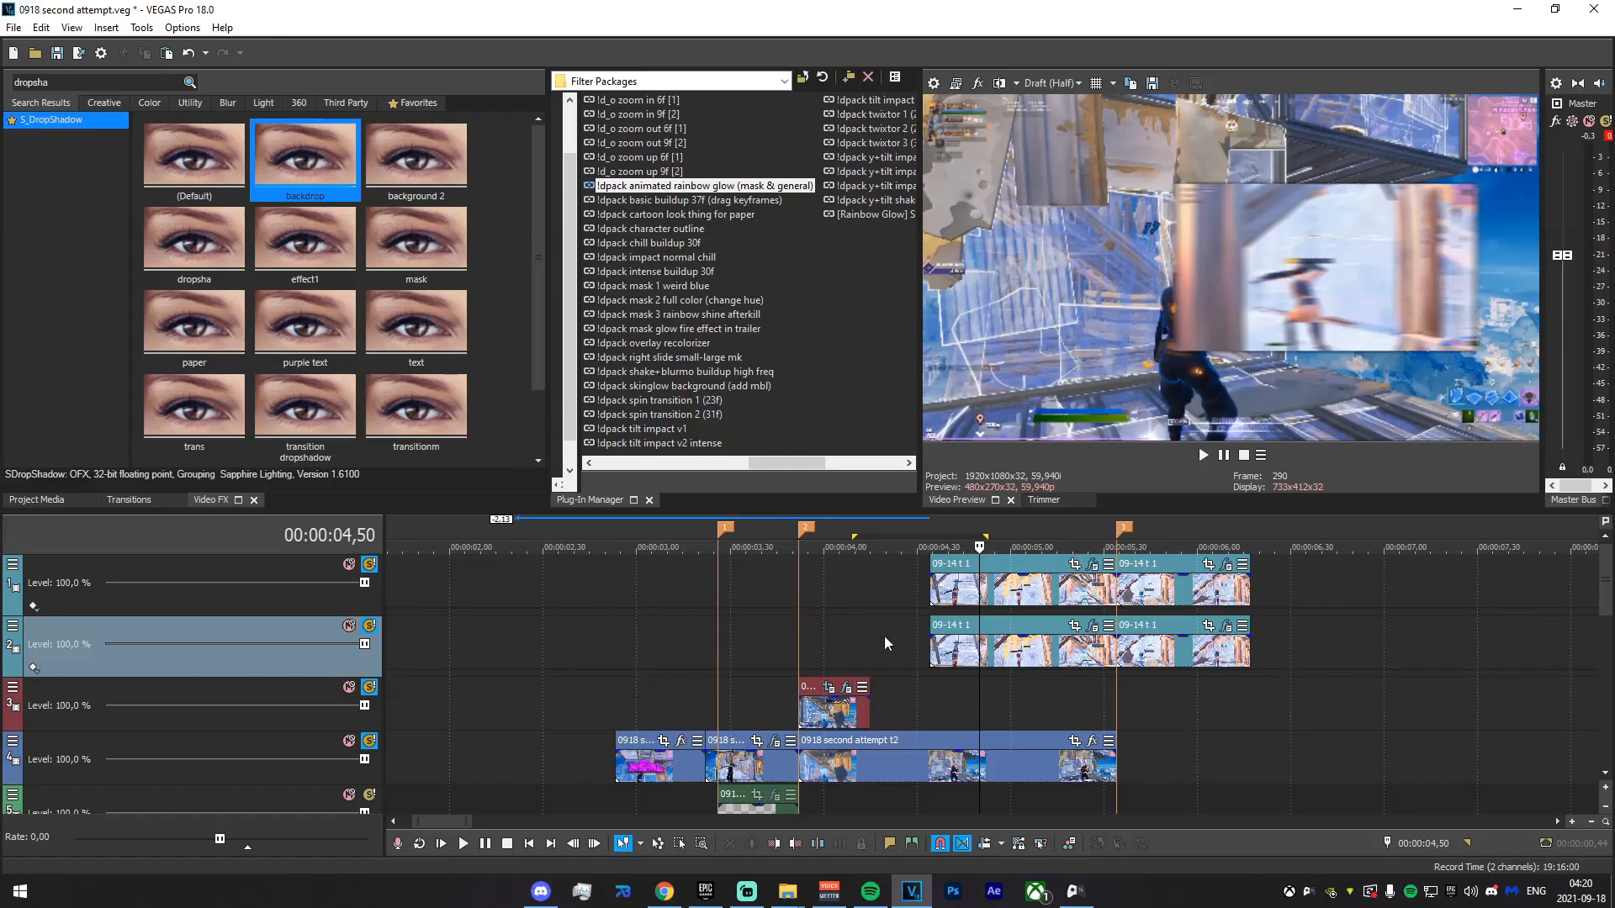
pyautogui.click(886, 637)
pyautogui.moveTo(745, 188); pyautogui.dragTo(1040, 693)
pyautogui.click(939, 642)
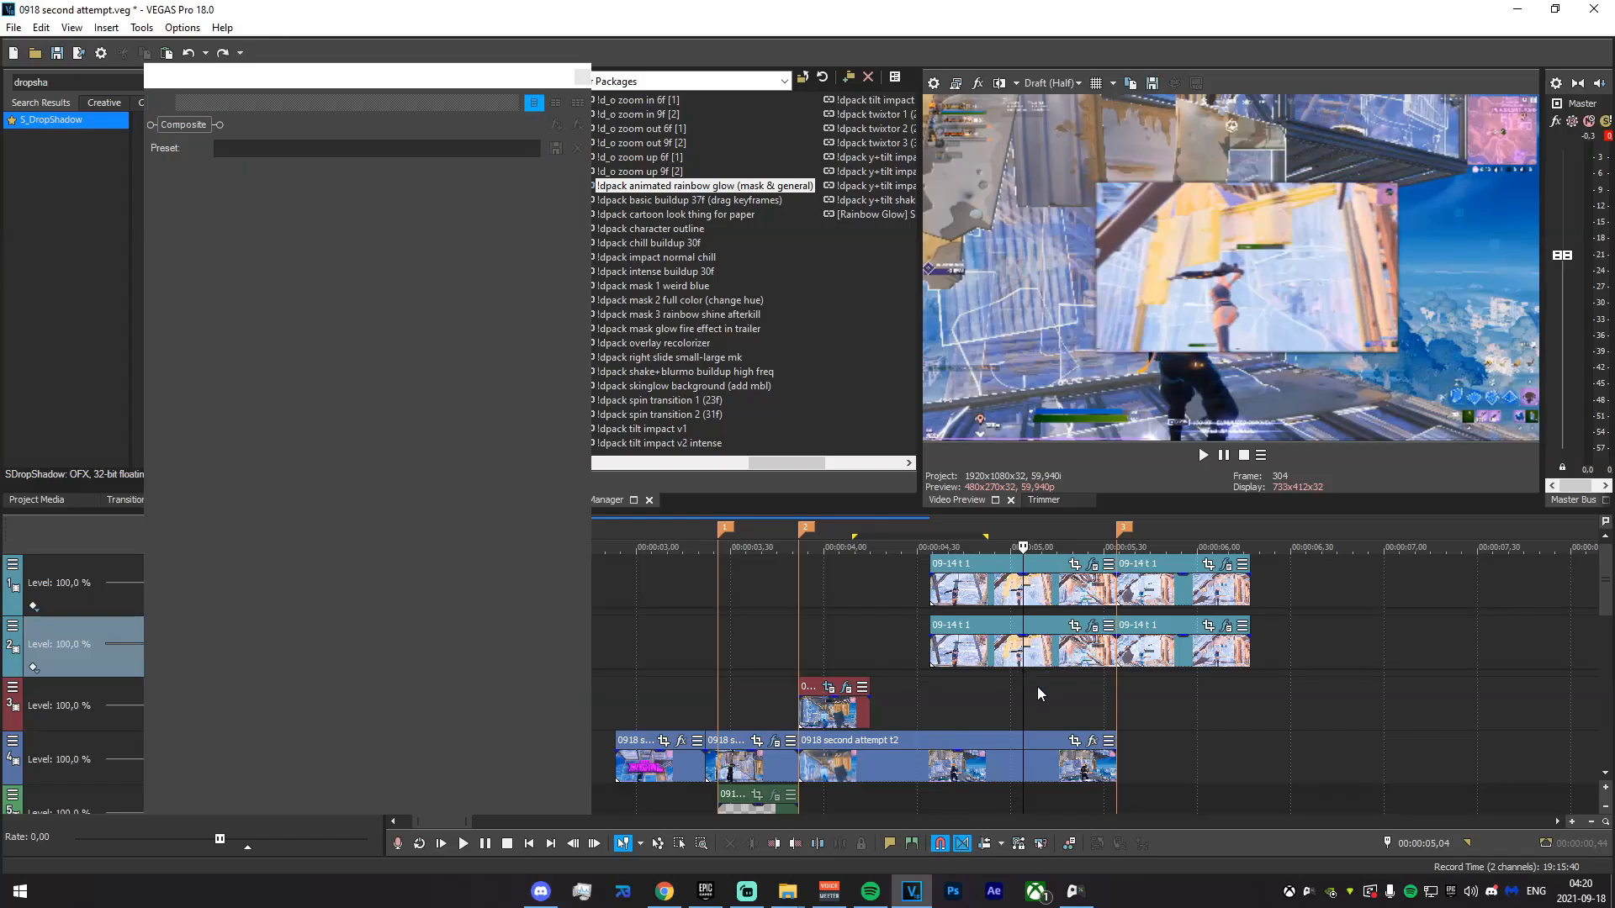
pyautogui.hotkey('ctrl', 'z')
# - Import the All In One BUILDUP sound onto a new audio track below the music, lining up its peak with the first marker
pyautogui.moveTo(767, 582); pyautogui.dragTo(1116, 654)
pyautogui.click(1118, 653)
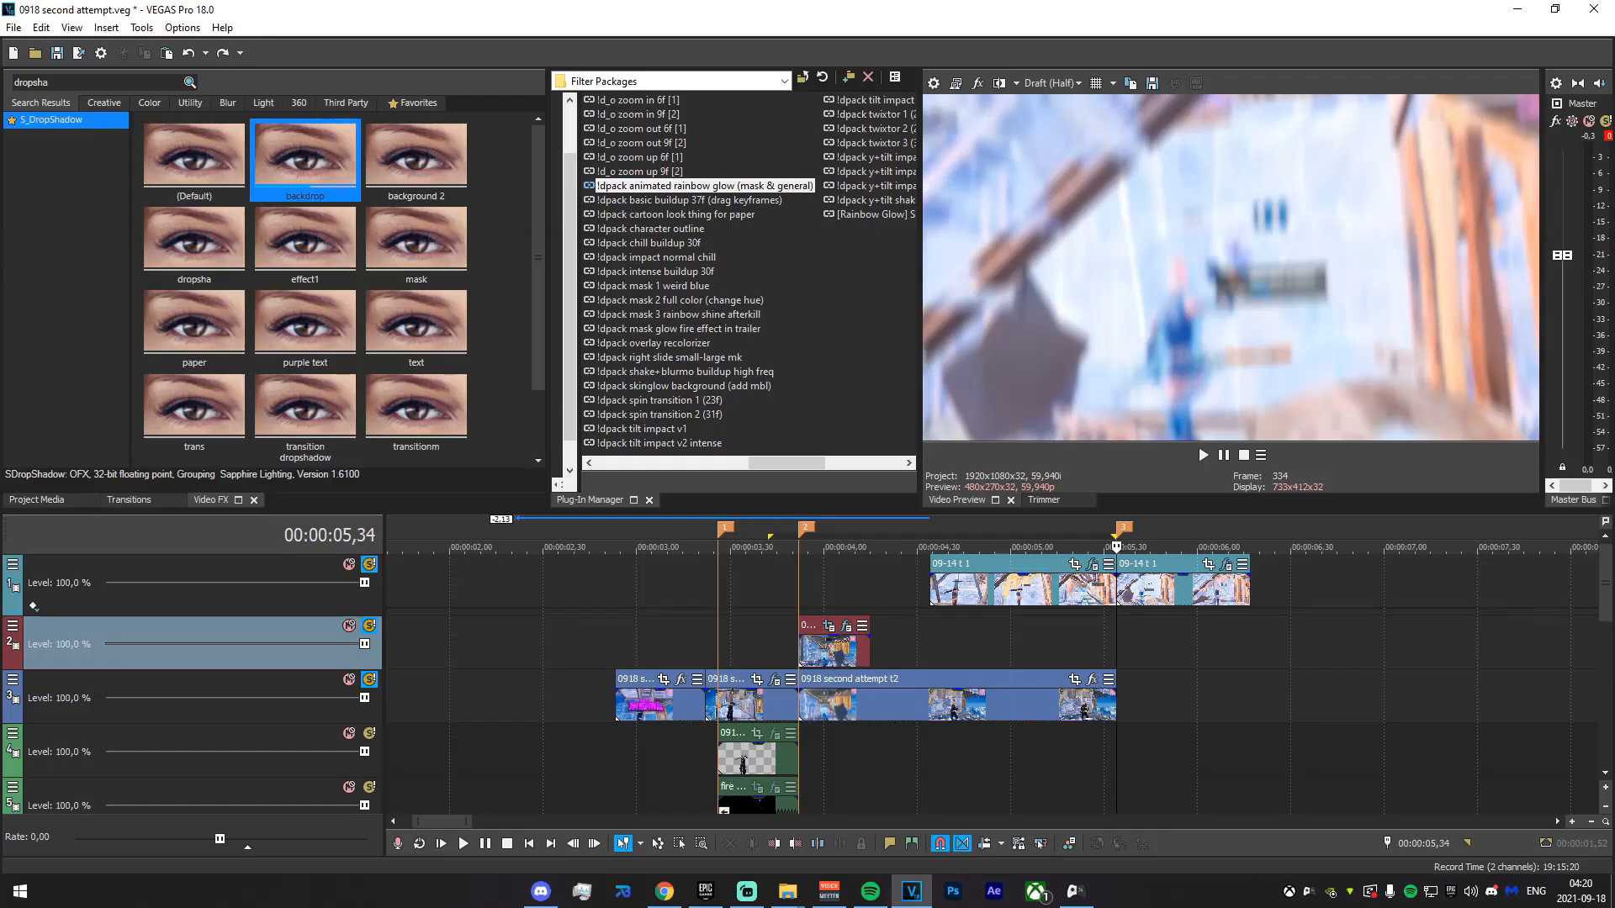
pyautogui.moveTo(1606, 580); pyautogui.dragTo(1575, 768)
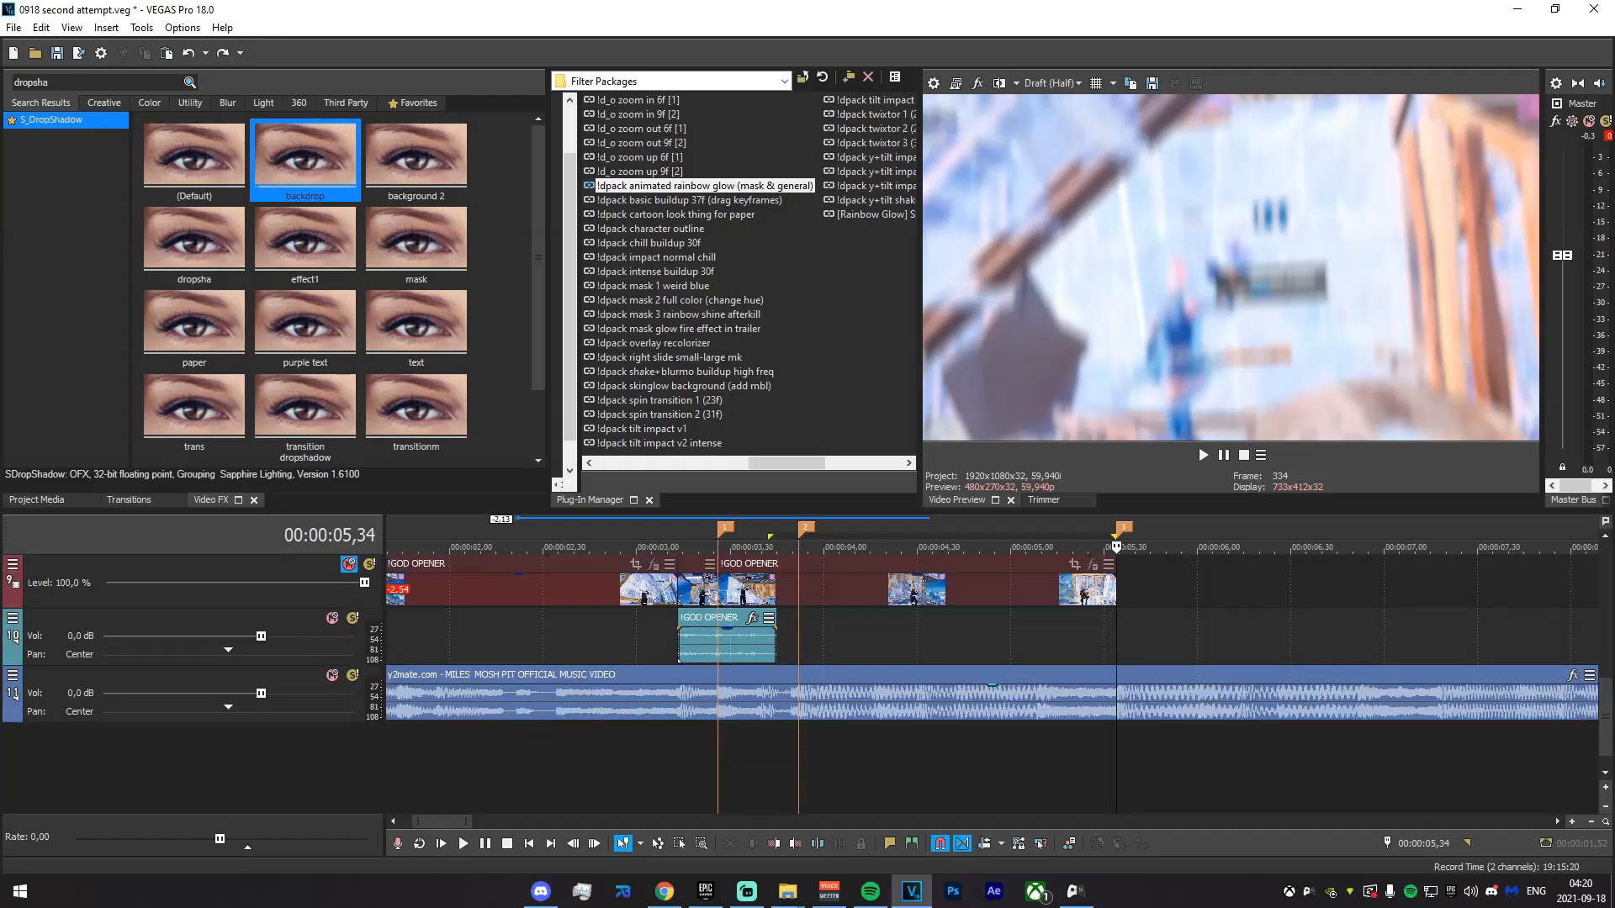
pyautogui.hotkey('alt', 'Tab')
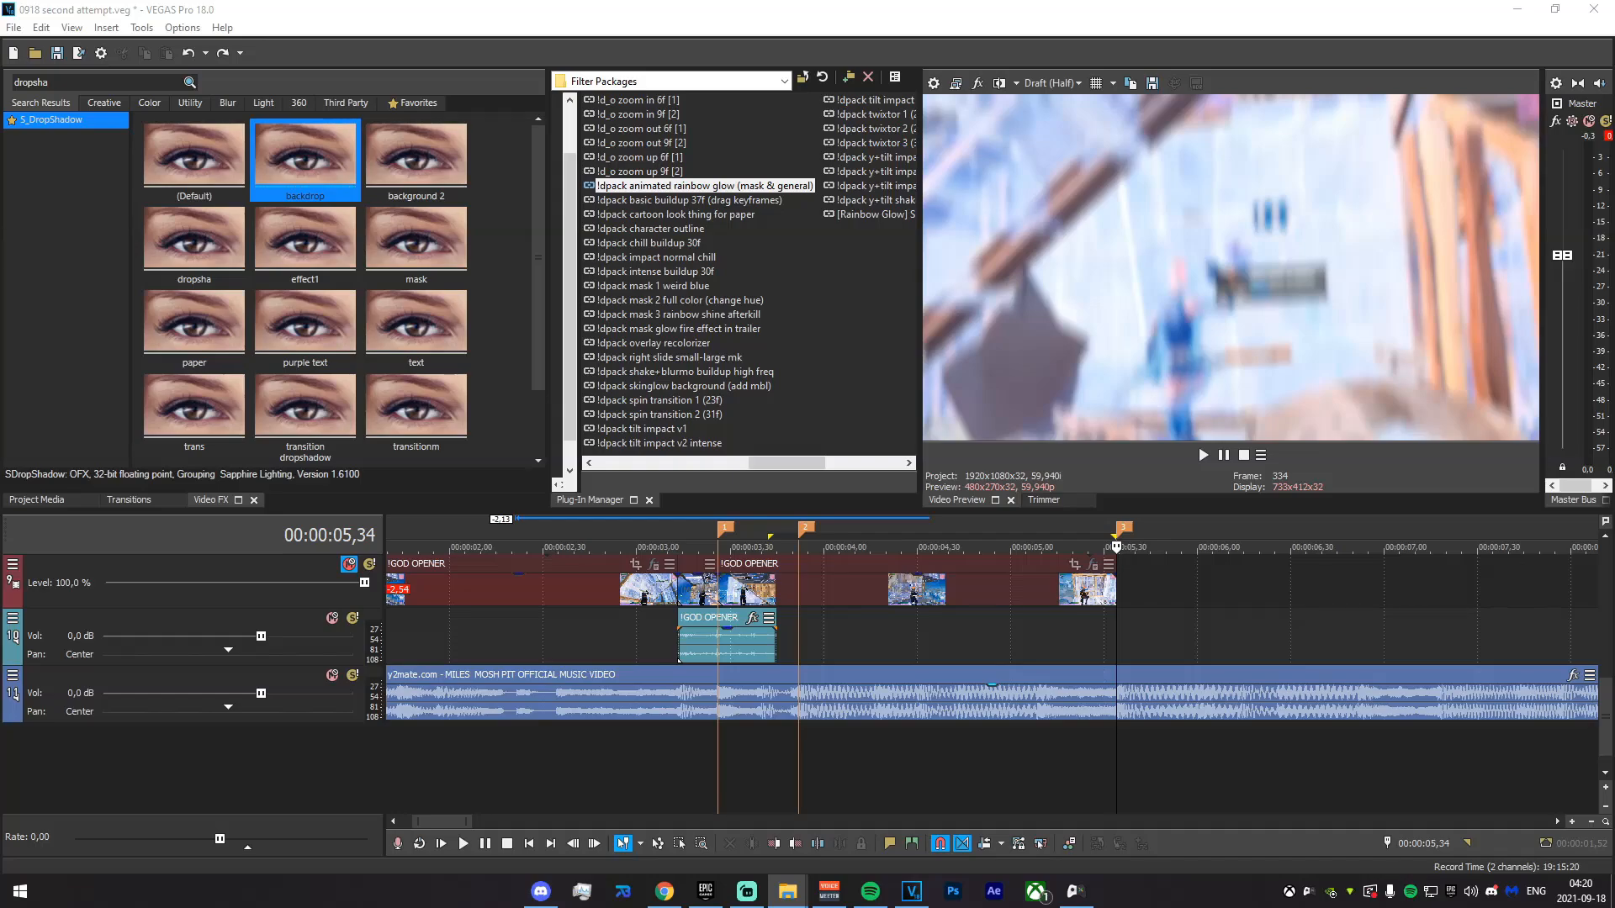
pyautogui.moveTo(679, 659); pyautogui.dragTo(749, 774)
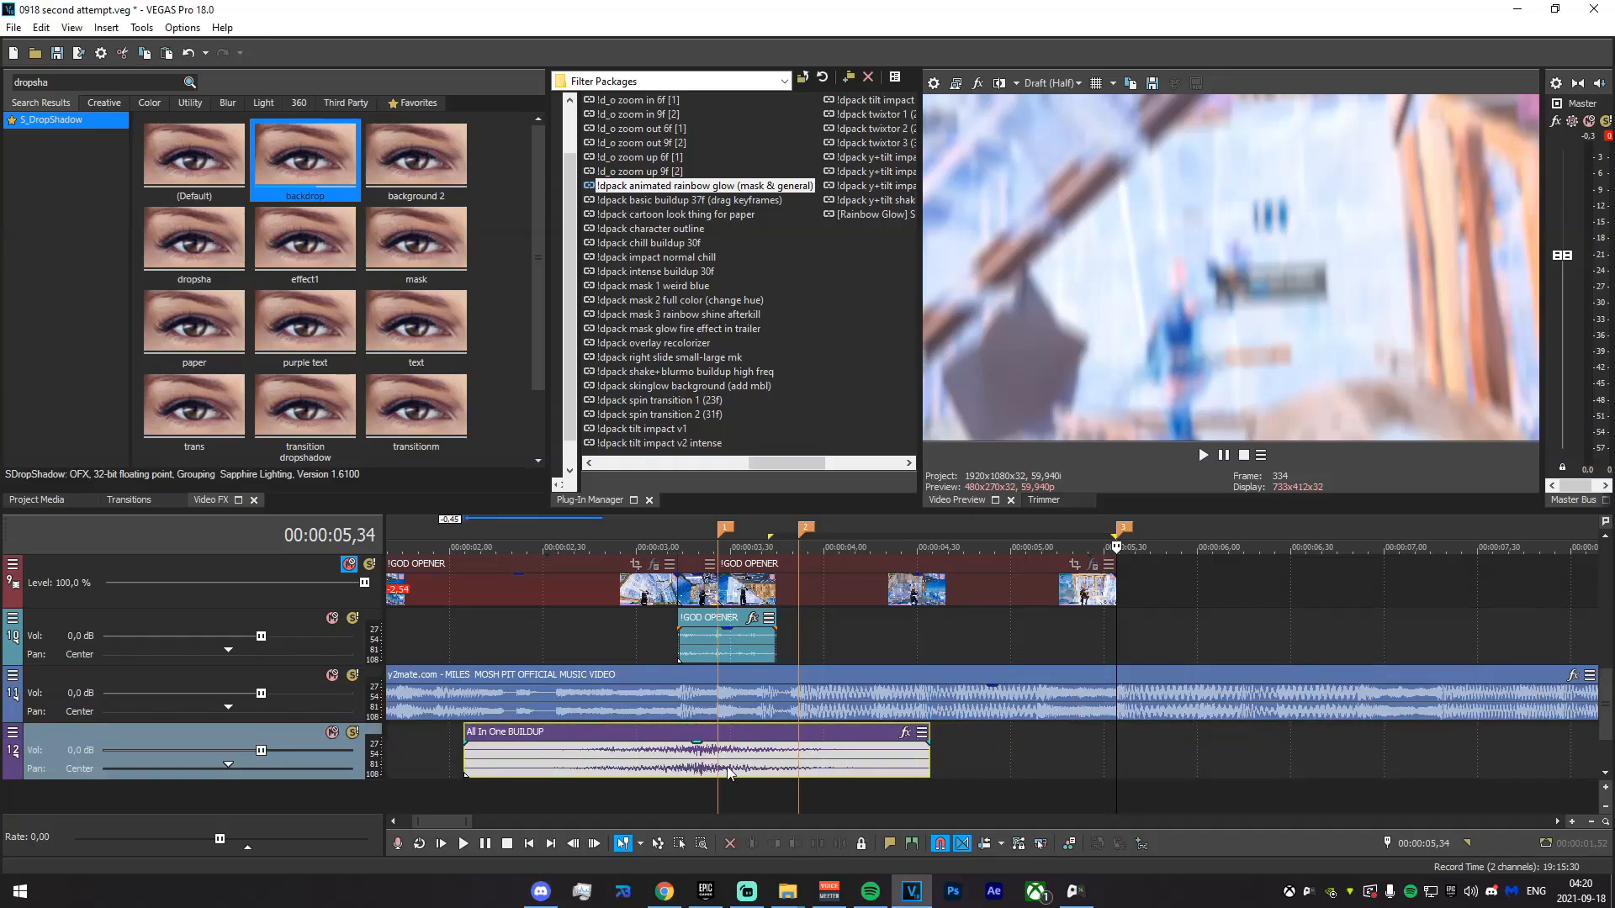
pyautogui.click(740, 774)
pyautogui.scroll(5, 1007, 766)
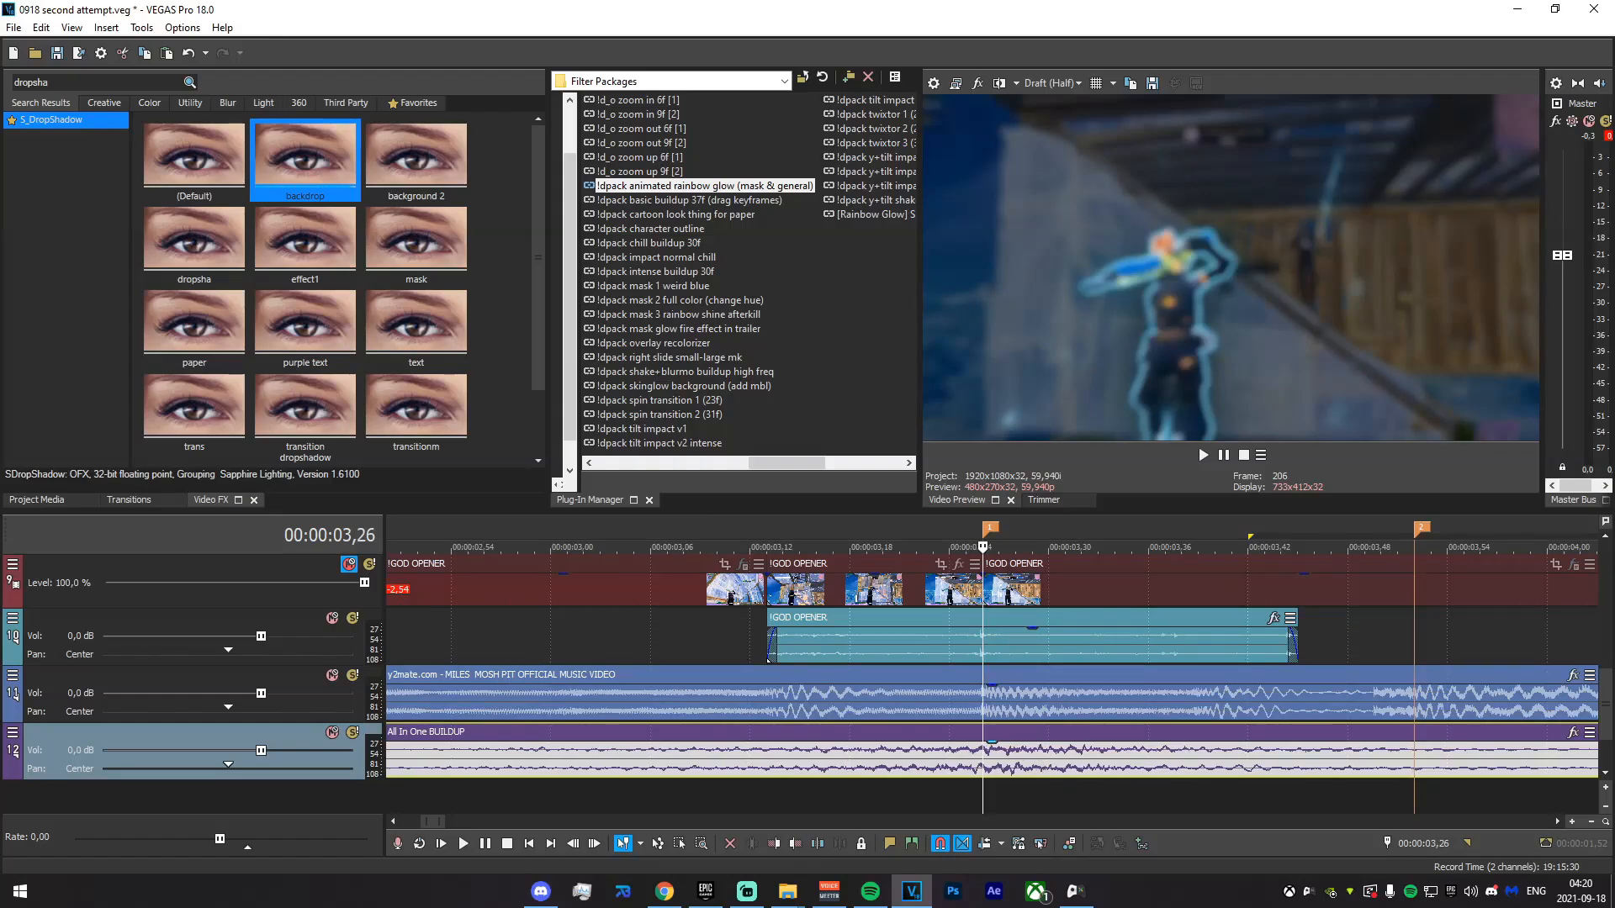
# - Add the Pump Impact sound on another new audio track and align its hit with the second marker
pyautogui.moveTo(1611, 748); pyautogui.dragTo(1349, 787)
pyautogui.scroll(-1, 1364, 778)
pyautogui.moveTo(1226, 765); pyautogui.dragTo(1094, 758)
pyautogui.click(1207, 766)
pyautogui.click(1200, 768)
pyautogui.scroll(2, 1200, 769)
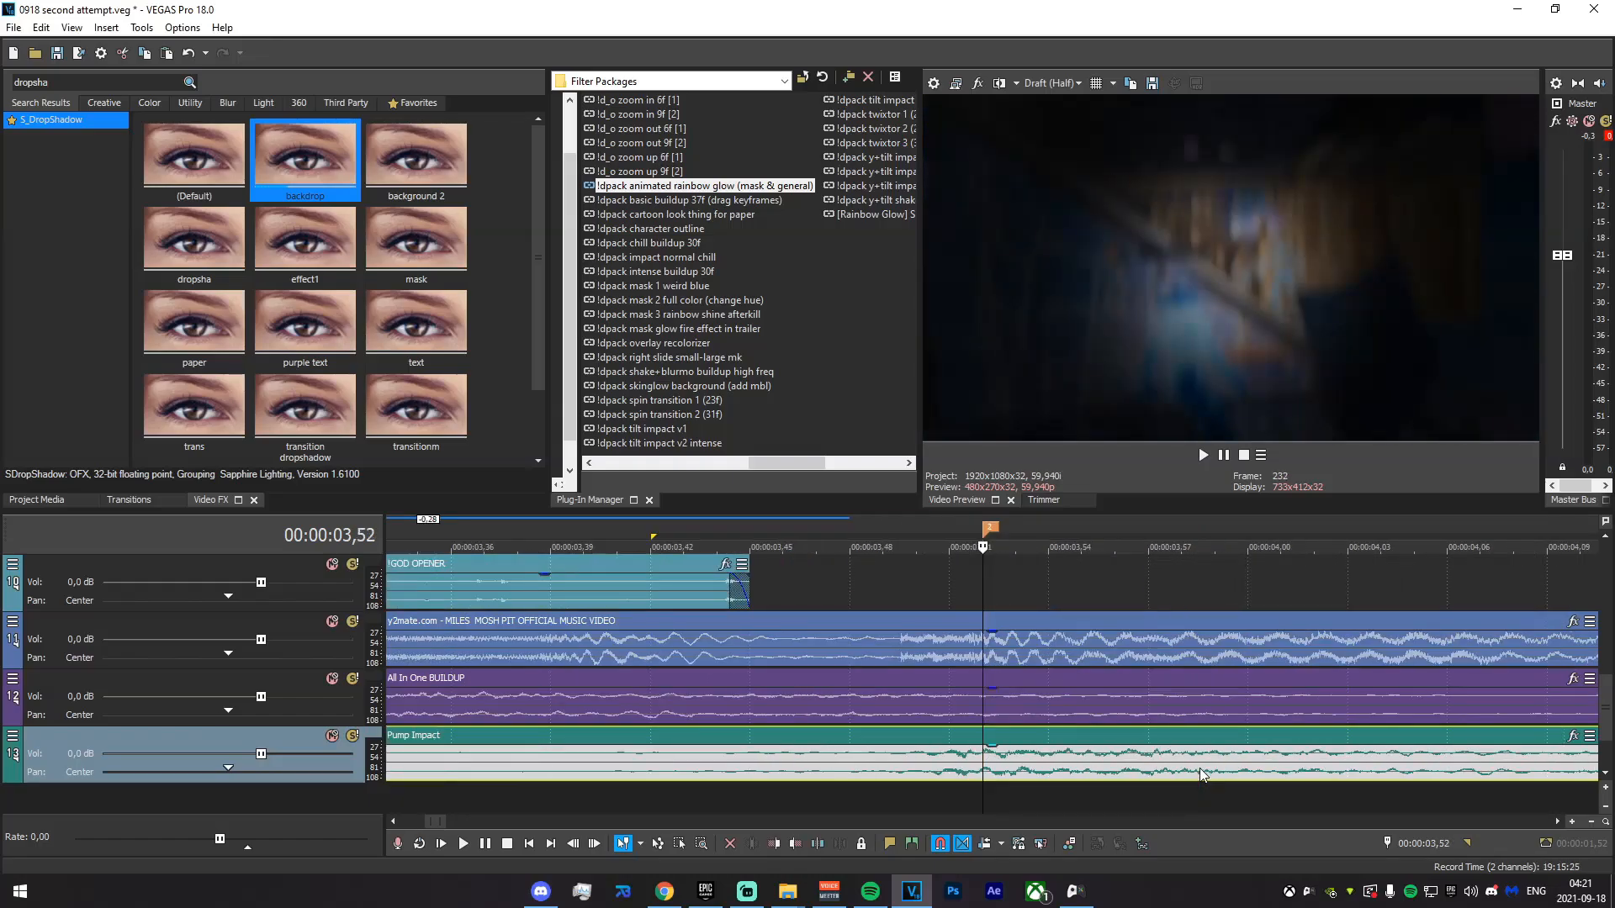
pyautogui.scroll(-4, 1217, 767)
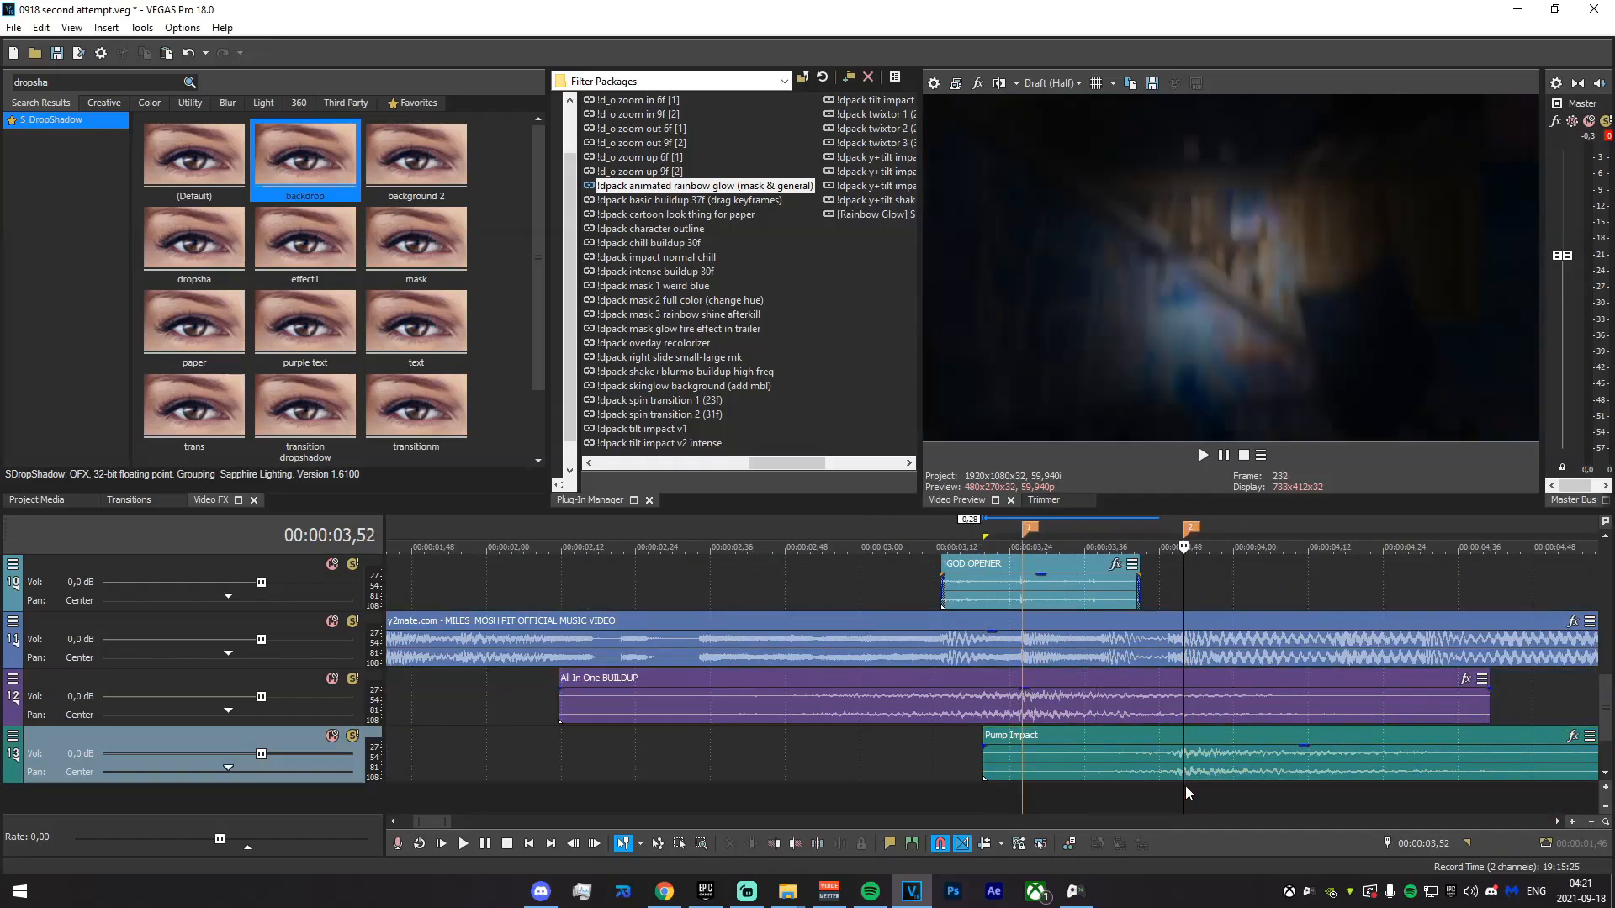
# - Move the All In One BUILDUP peak to the second marker and the Pump Impact hit to the third marker
pyautogui.moveTo(1204, 714); pyautogui.dragTo(1370, 714)
pyautogui.scroll(-3, 1033, 775)
pyautogui.moveTo(853, 767)
pyautogui.mouseDown()
pyautogui.moveTo(1231, 760)
pyautogui.moveTo(1208, 762)
pyautogui.mouseUp()
pyautogui.click(908, 766)
pyautogui.scroll(5, 912, 766)
pyautogui.scroll(-6, 1208, 764)
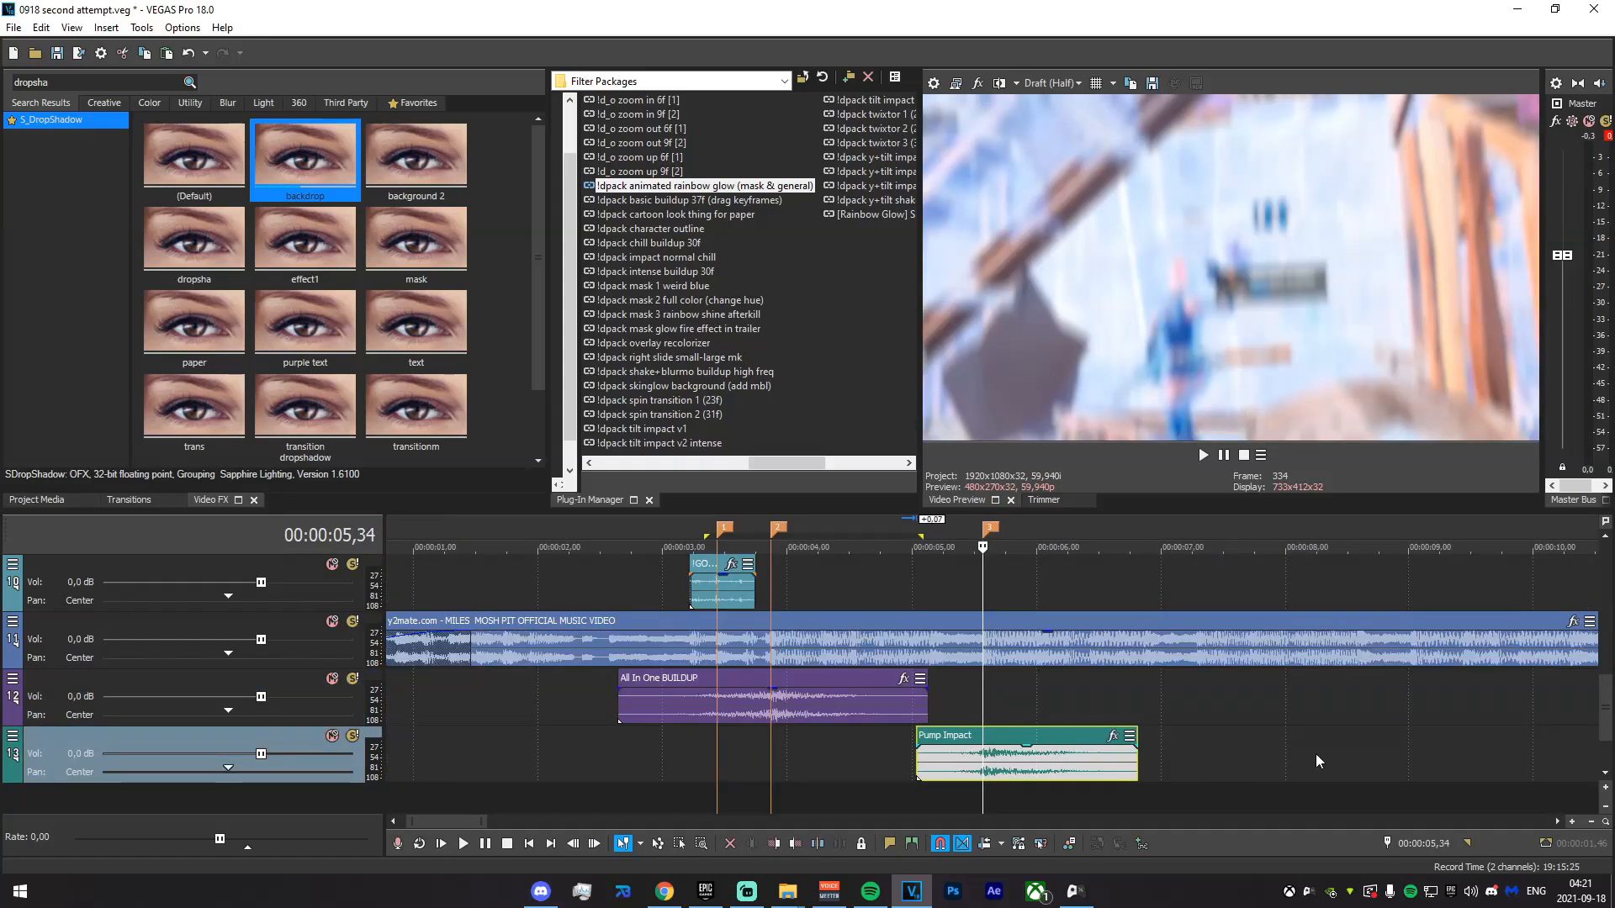
# - Import the Digital Bass Swoosh sound onto a new audio track, place it around the third marker and select the preceding range for preview
pyautogui.hotkey('alt', 'Tab')
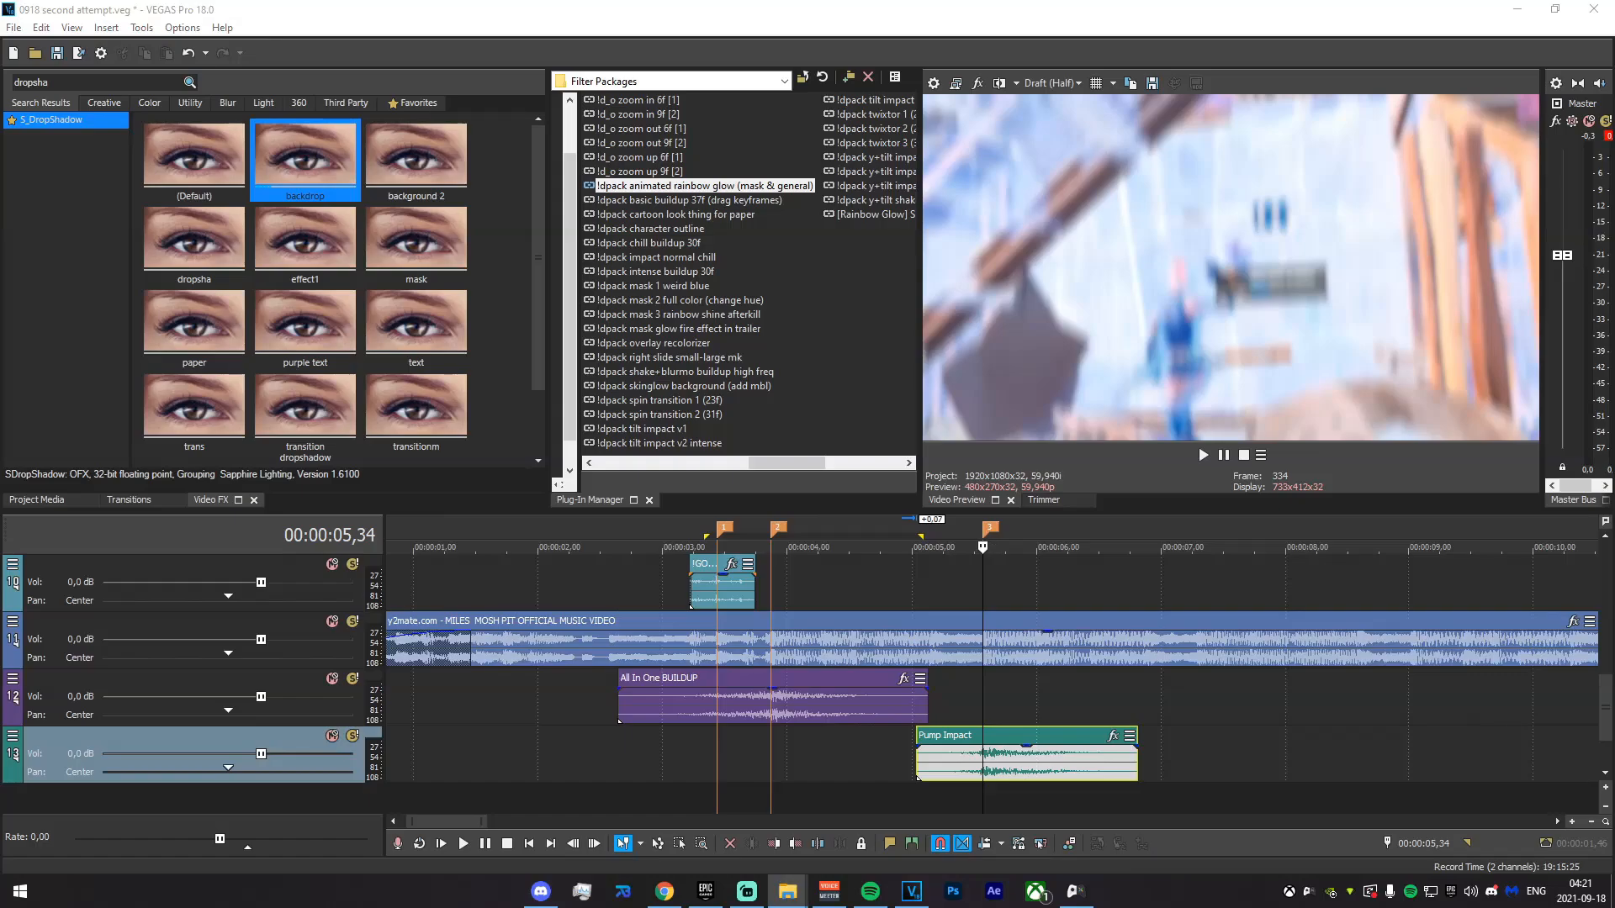
pyautogui.moveTo(1030, 801); pyautogui.dragTo(1029, 800)
pyautogui.moveTo(1031, 648); pyautogui.dragTo(865, 686)
pyautogui.moveTo(1058, 778); pyautogui.dragTo(882, 777)
pyautogui.moveTo(771, 715); pyautogui.dragTo(709, 703)
pyautogui.moveTo(550, 703); pyautogui.dragTo(970, 740)
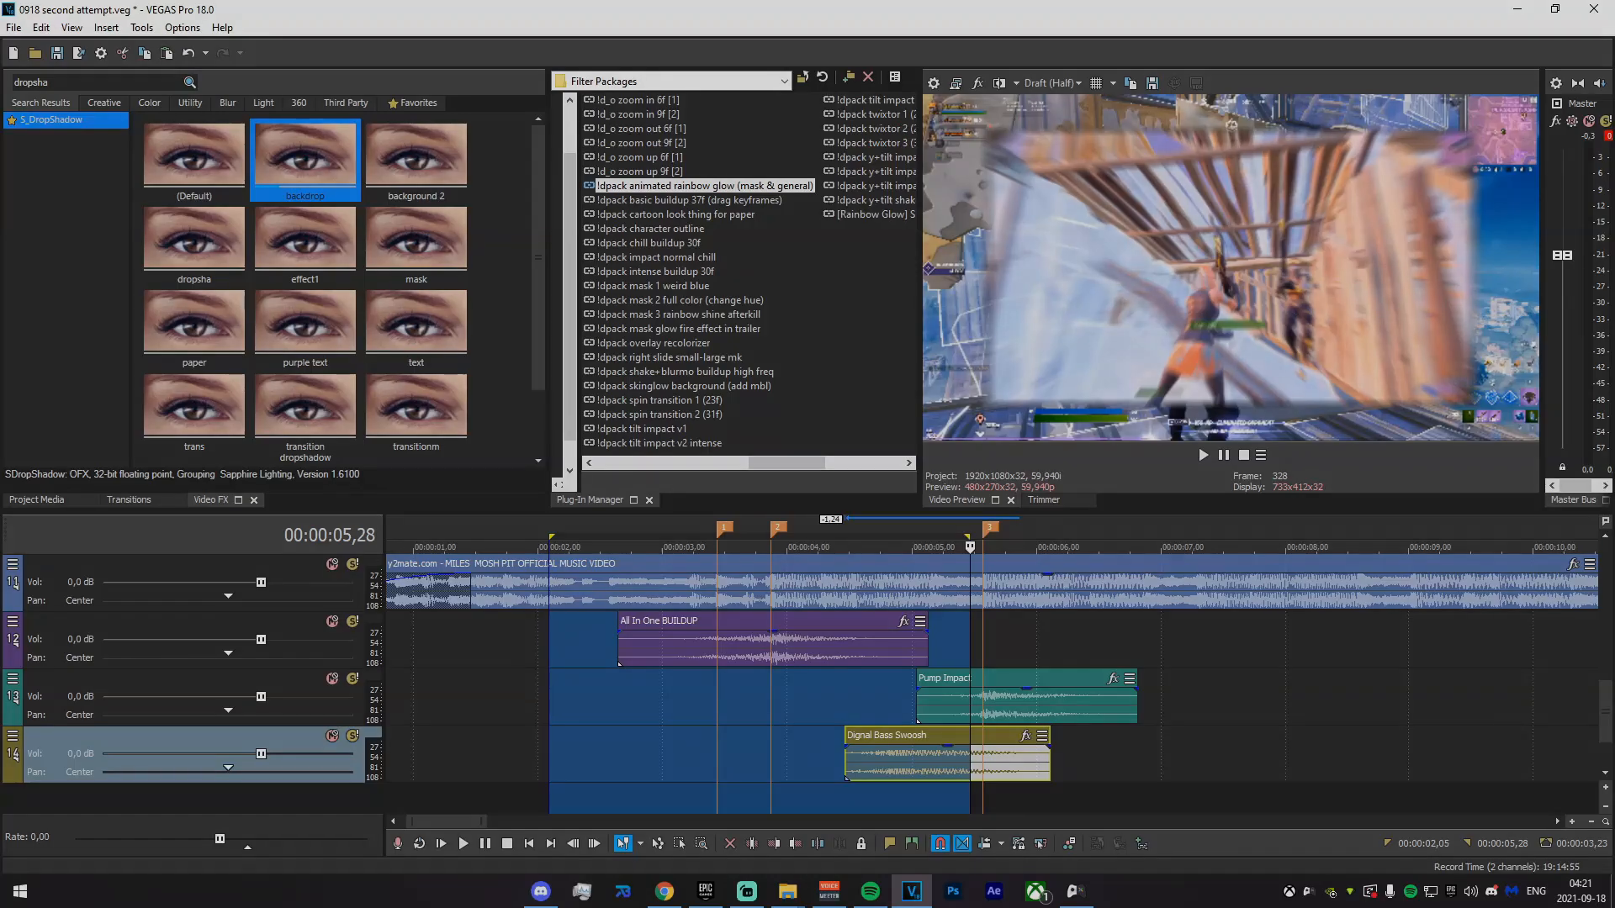